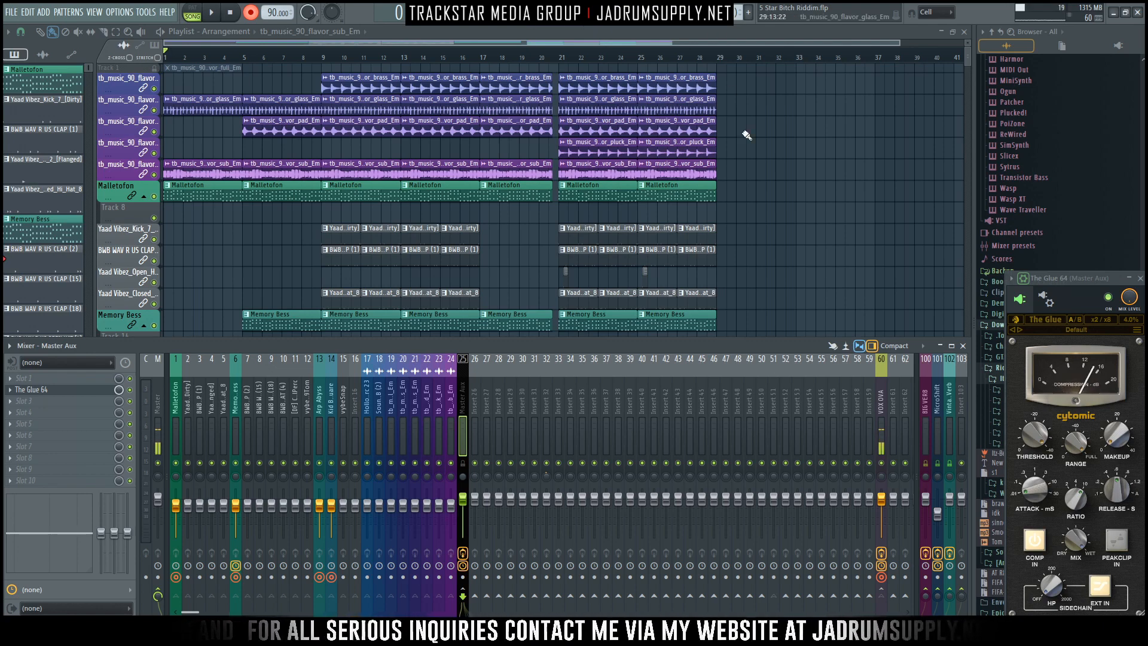
# Examine the VOX OVA mixer insert's L1 Limiter and PuigTec equalizer and compare its effect slots with the Master track's.
pyautogui.click(883, 400)
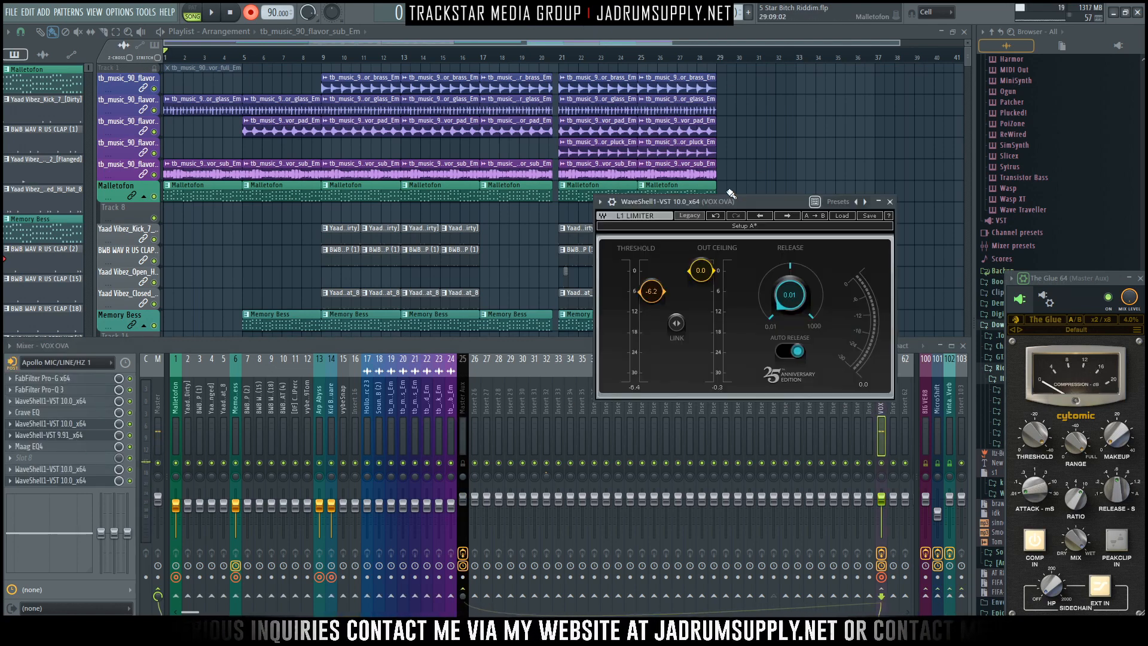
pyautogui.moveTo(754, 209); pyautogui.dragTo(758, 206)
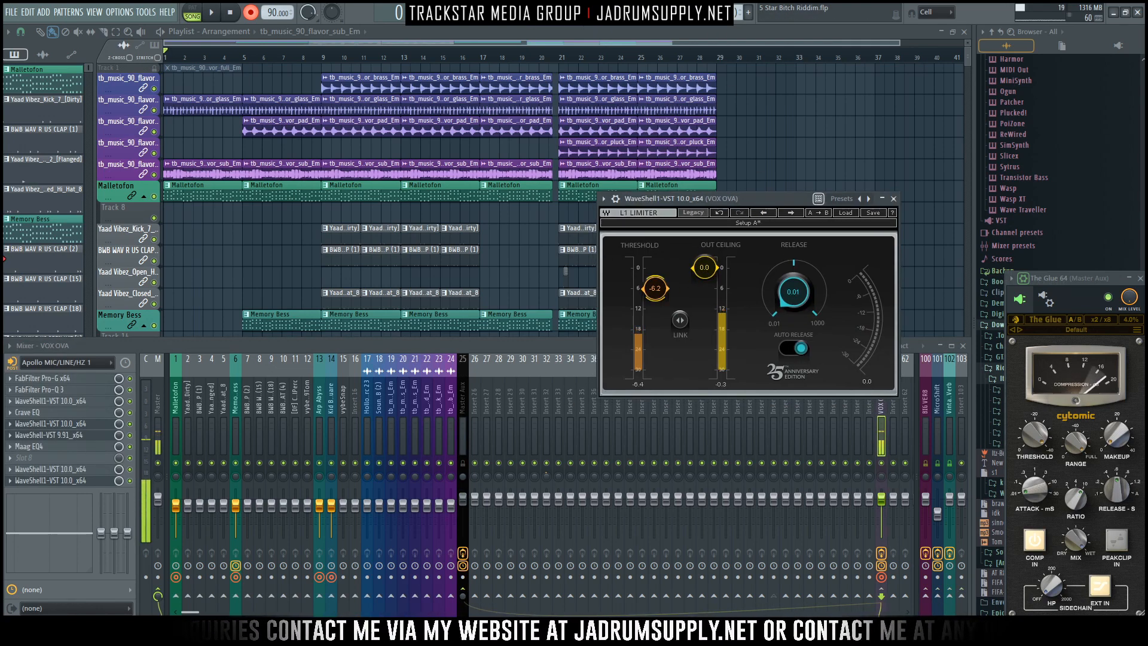
pyautogui.click(51, 434)
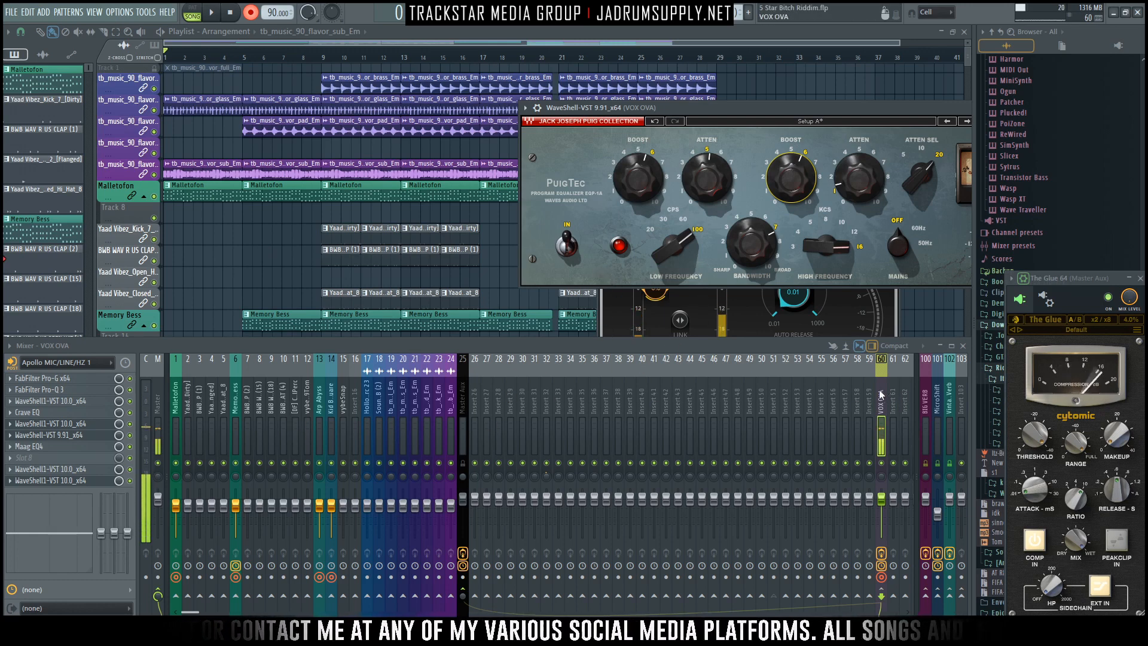
pyautogui.click(159, 401)
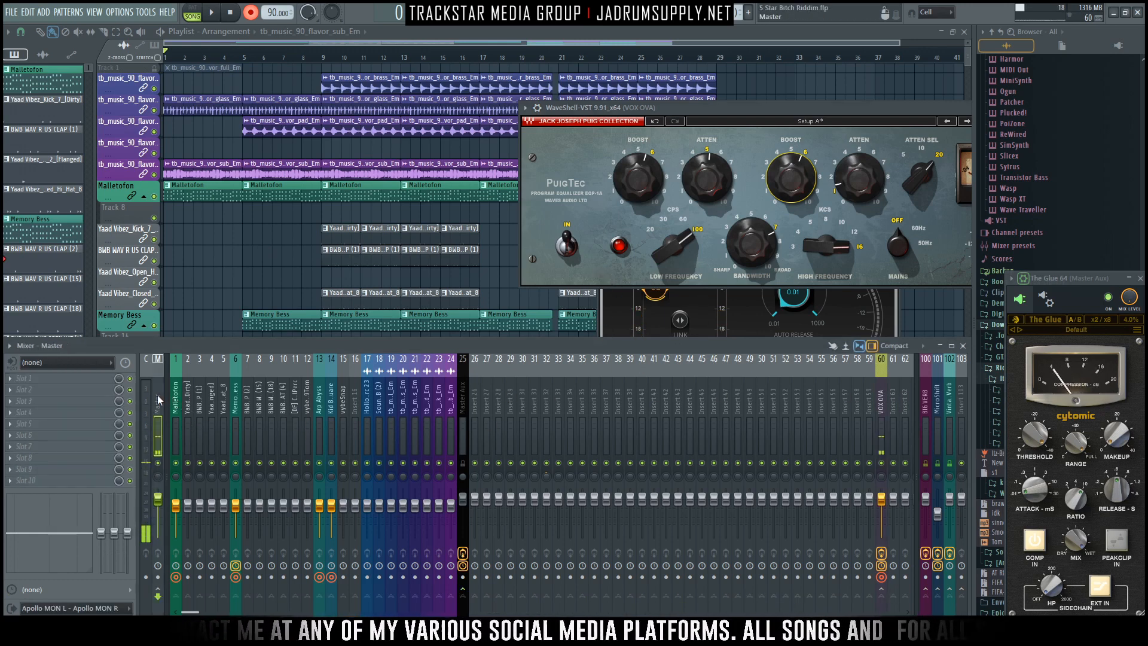
pyautogui.click(879, 387)
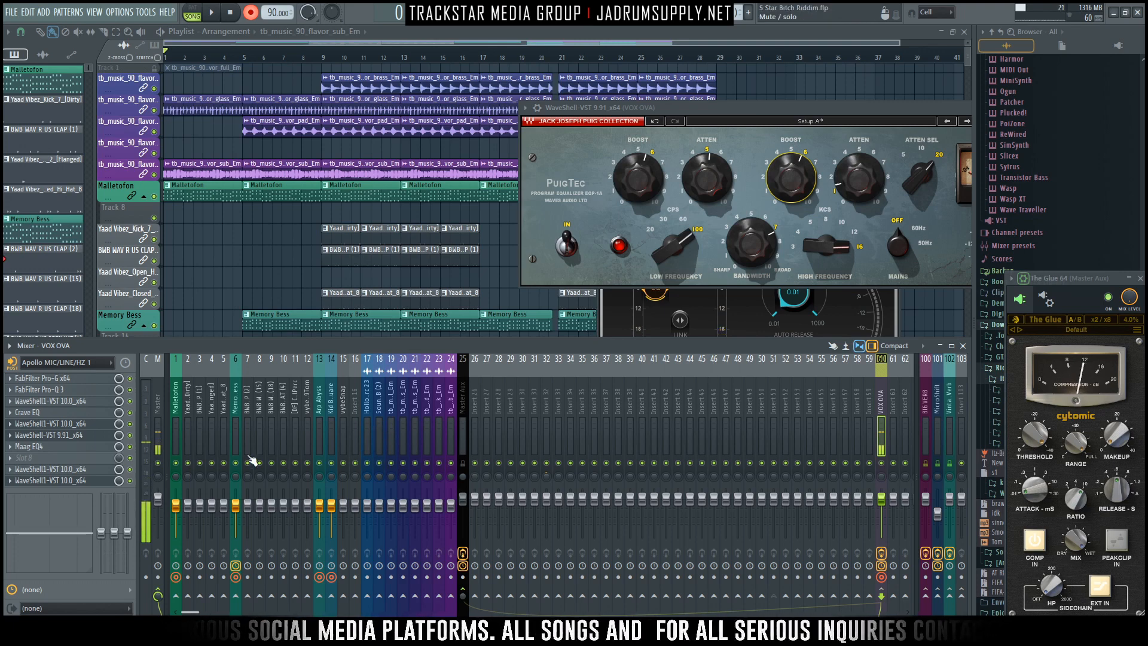
# Select the playlist time range from bar 1 to bar 31, then clear the clip selection within it.
pyautogui.press('F5')
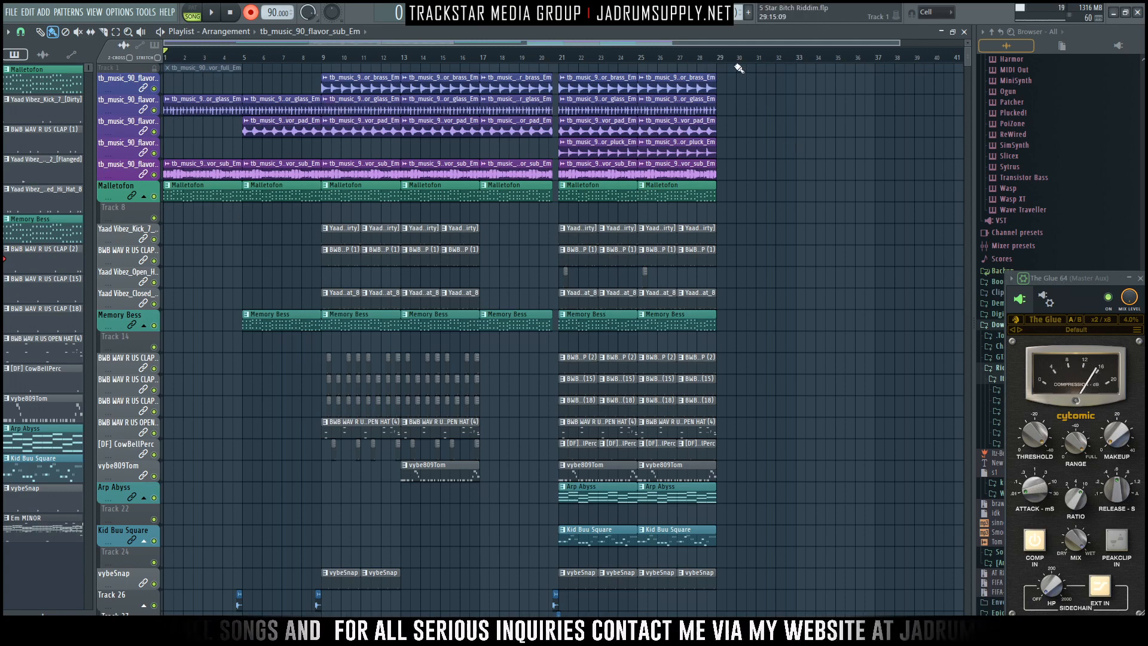
pyautogui.moveTo(759, 57); pyautogui.dragTo(166, 59)
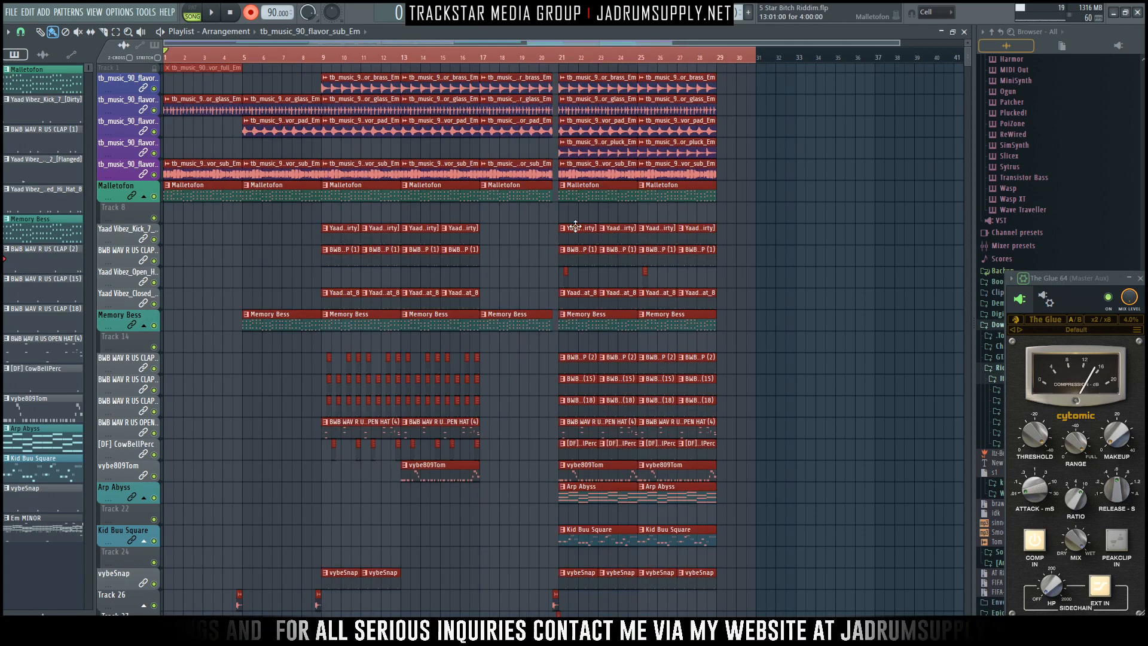
pyautogui.keyDown('ctrl'); pyautogui.click(917, 214); pyautogui.keyUp('ctrl')
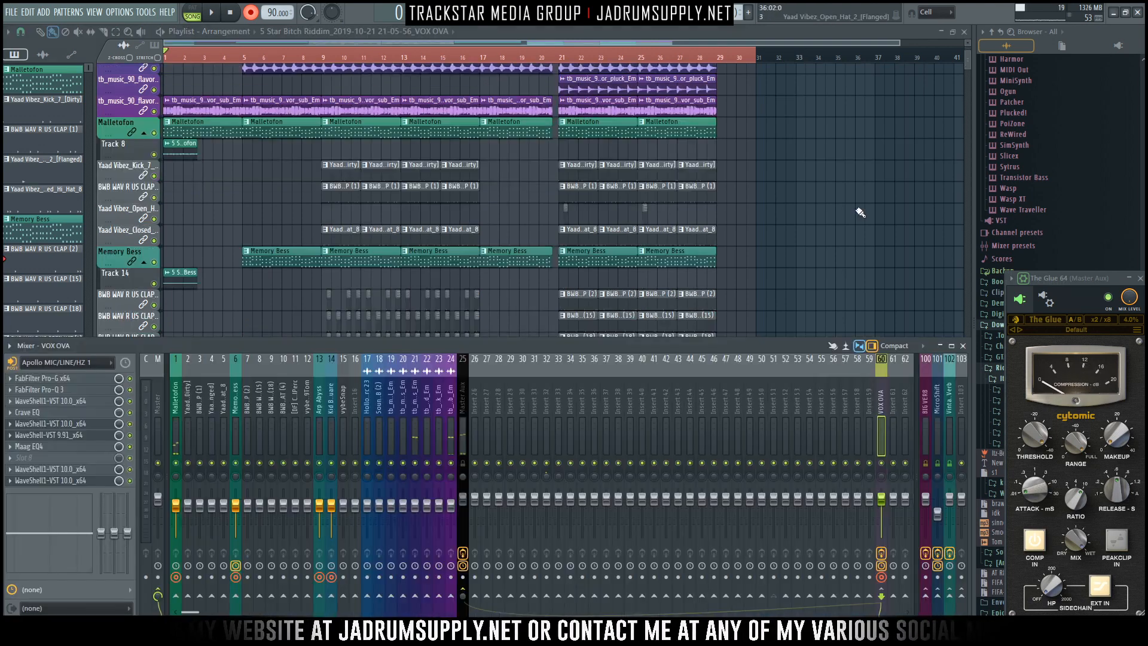
# Undo the short test recording and confirm the deletion of its recorded audio files.
pyautogui.press('F9')
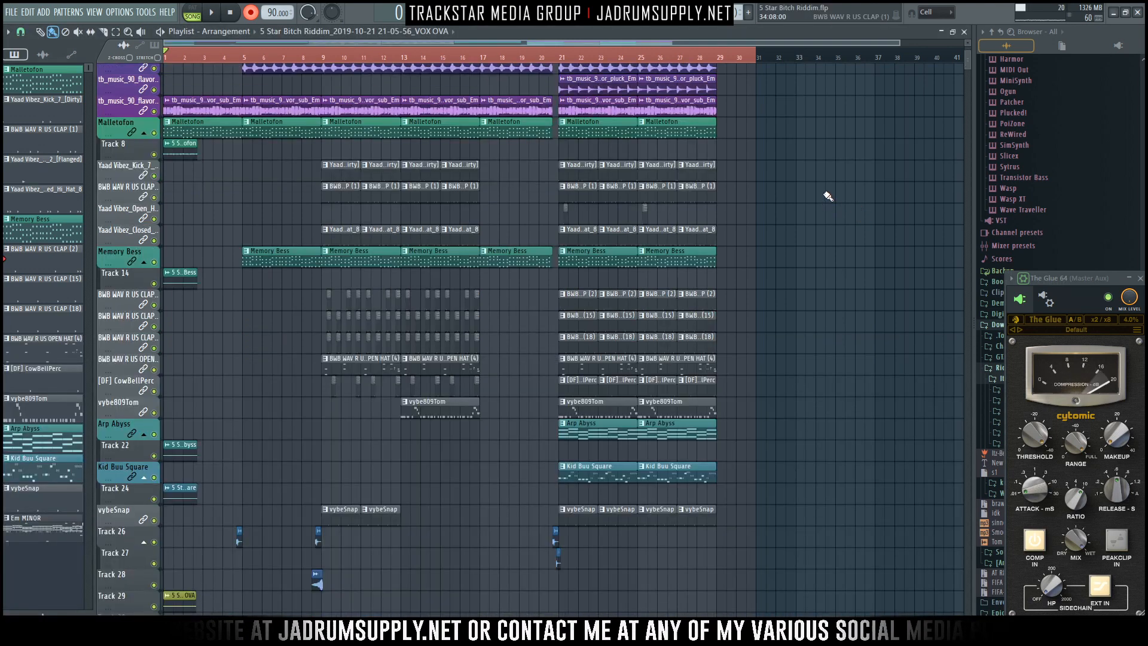
pyautogui.press('F9')
pyautogui.click(463, 463)
pyautogui.rightClick(826, 216)
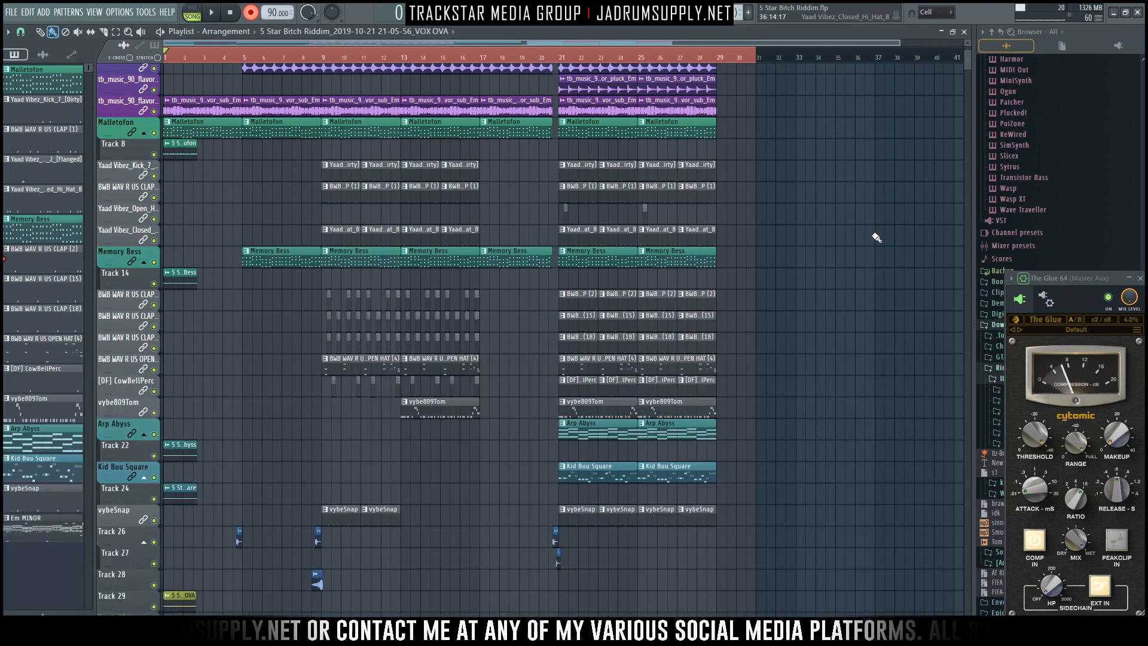
pyautogui.hotkey('ctrl', 'z')
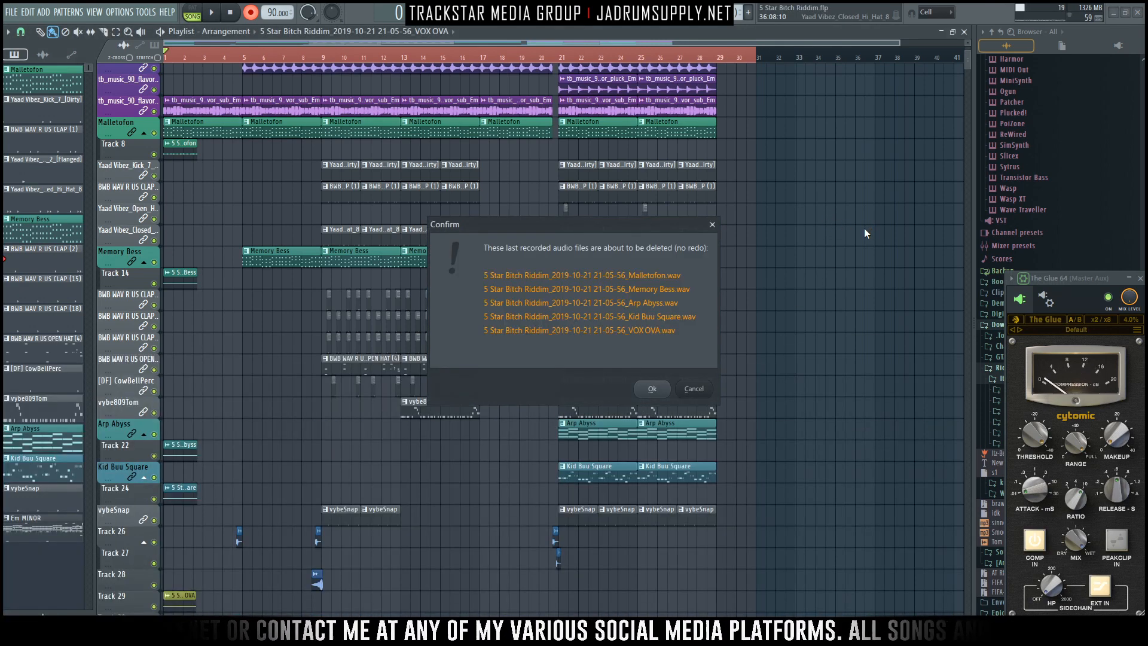
pyautogui.press('Return')
# Disarm VOX OVA and record the Malletofon, Memory Bess, Arp Abyss and Kid Buu Square mixer tracks to audio across the selected range.
pyautogui.press('F9')
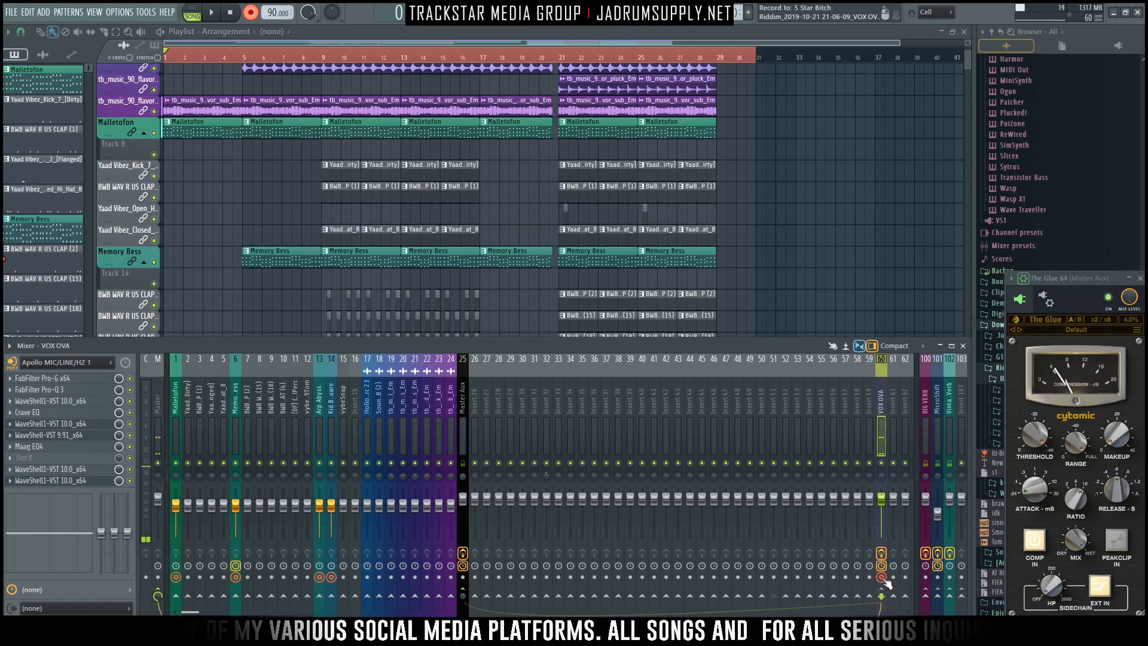
pyautogui.press('F9')
pyautogui.press('space')
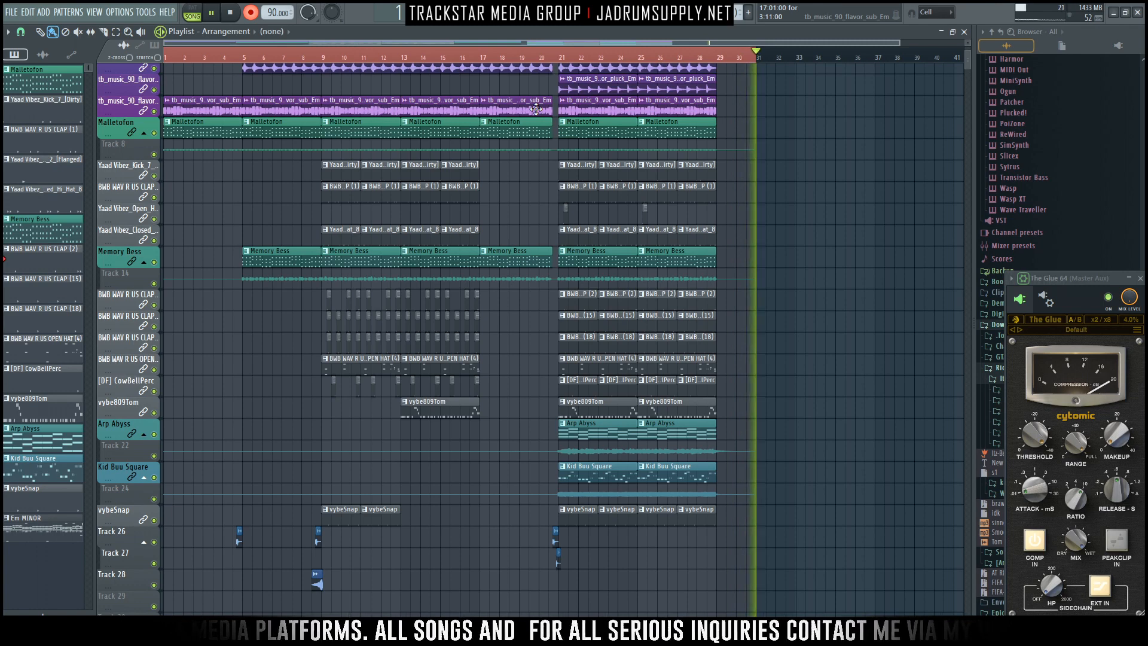
pyautogui.press('space')
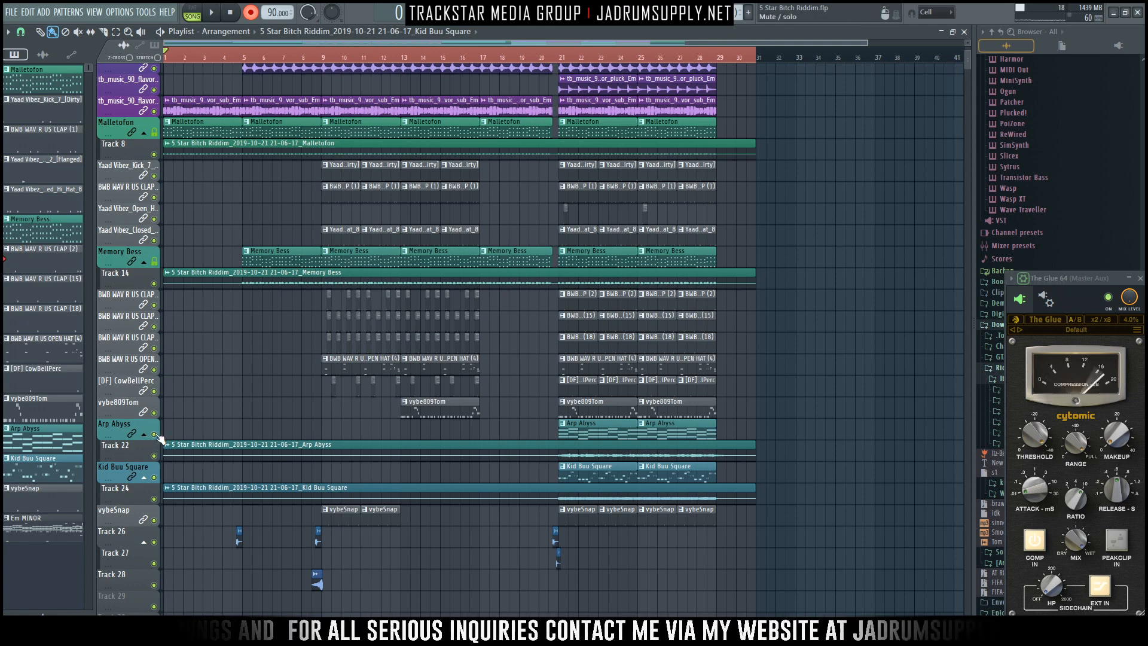
# Mute all pattern clips on the original Kid Buu Square and Arp Abyss playlist tracks.
pyautogui.rightClick(157, 484)
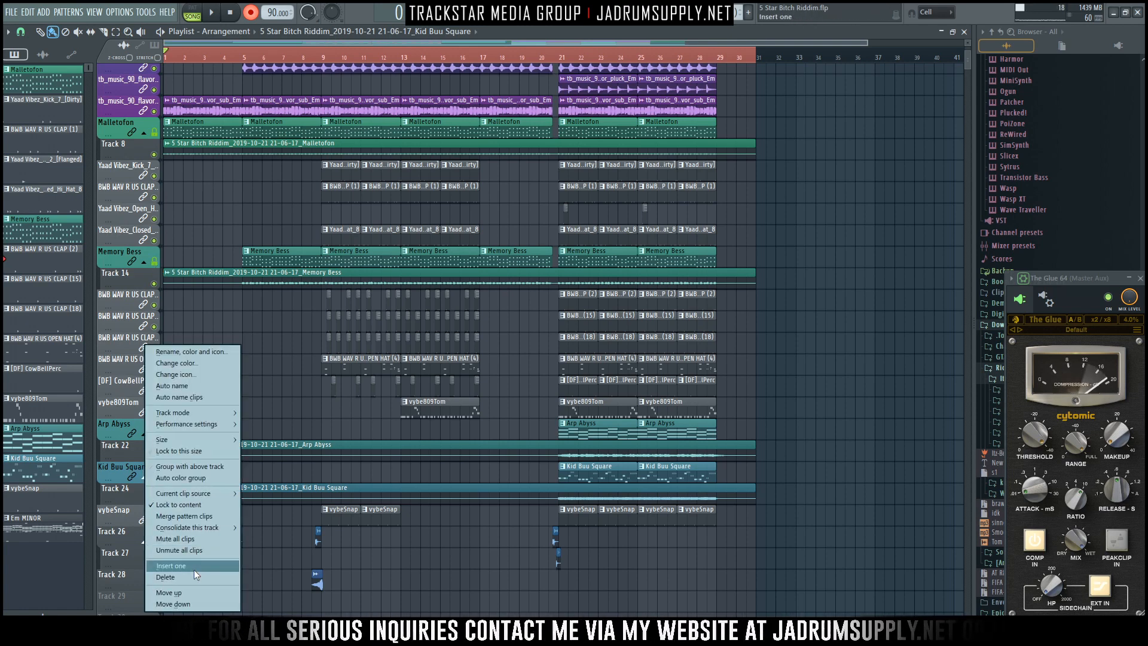
pyautogui.click(190, 550)
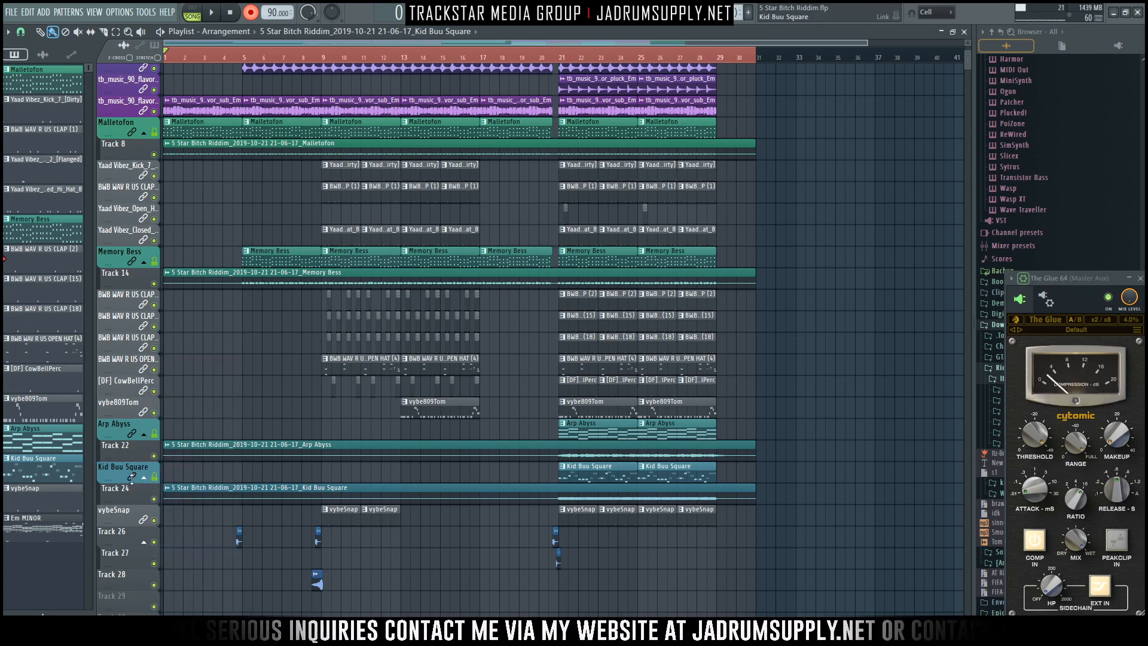
pyautogui.rightClick(131, 479)
pyautogui.click(168, 544)
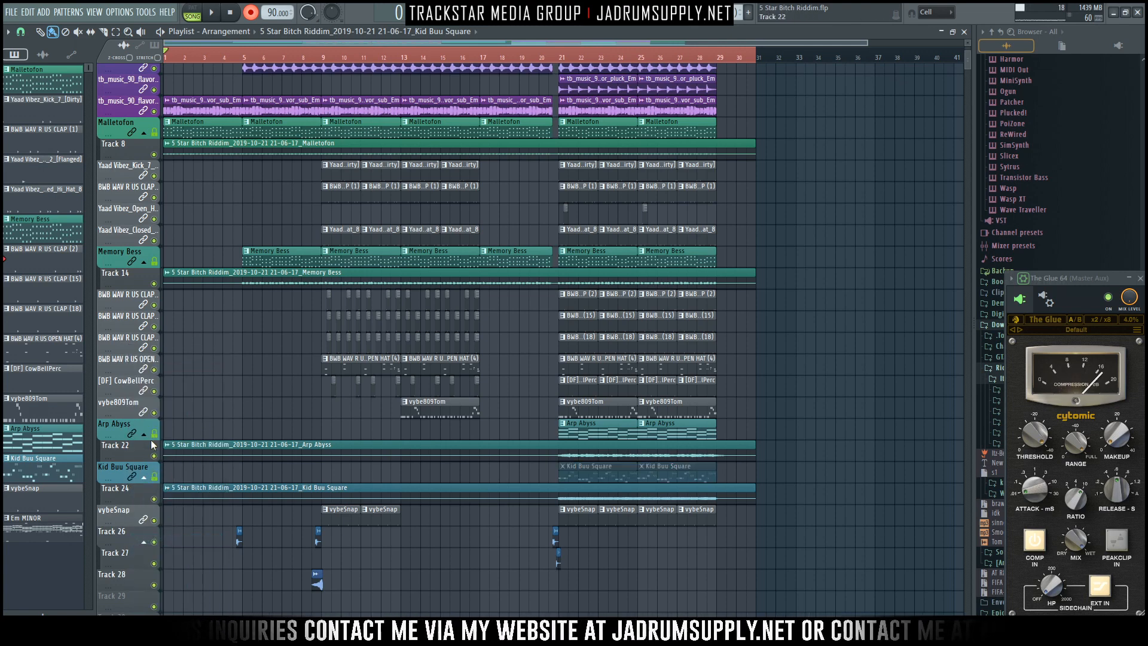
pyautogui.rightClick(146, 429)
pyautogui.click(180, 539)
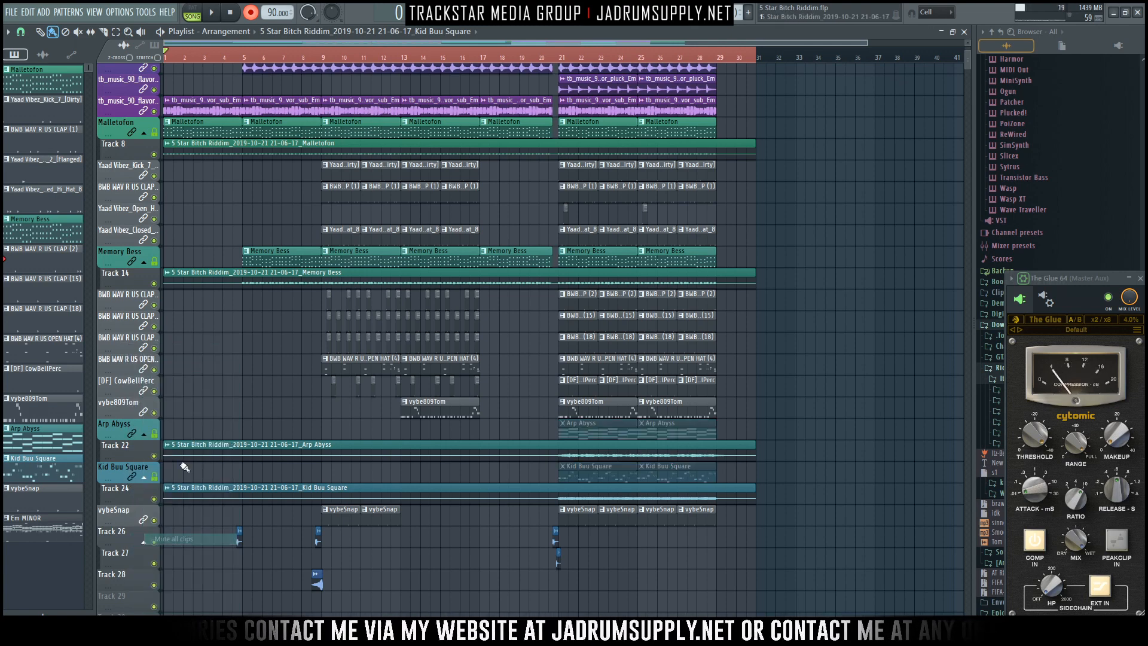
# Mute all pattern clips on the original Memory Bess and Malletofon playlist tracks.
pyautogui.click(143, 264)
pyautogui.click(143, 262)
pyautogui.rightClick(145, 248)
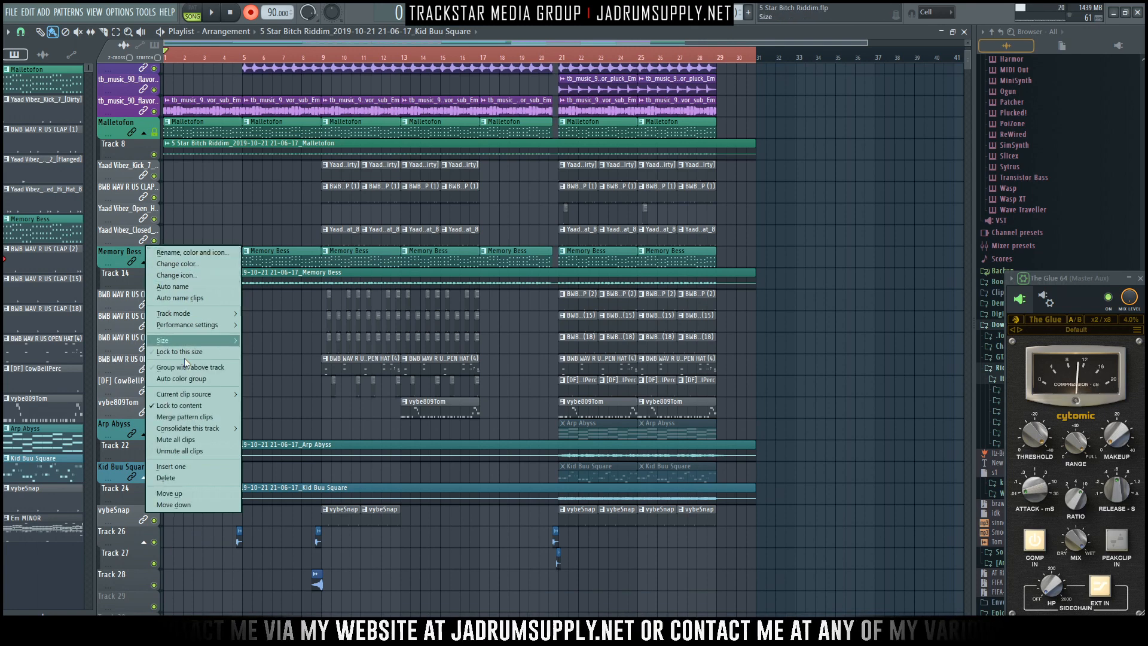
pyautogui.click(195, 440)
pyautogui.rightClick(142, 120)
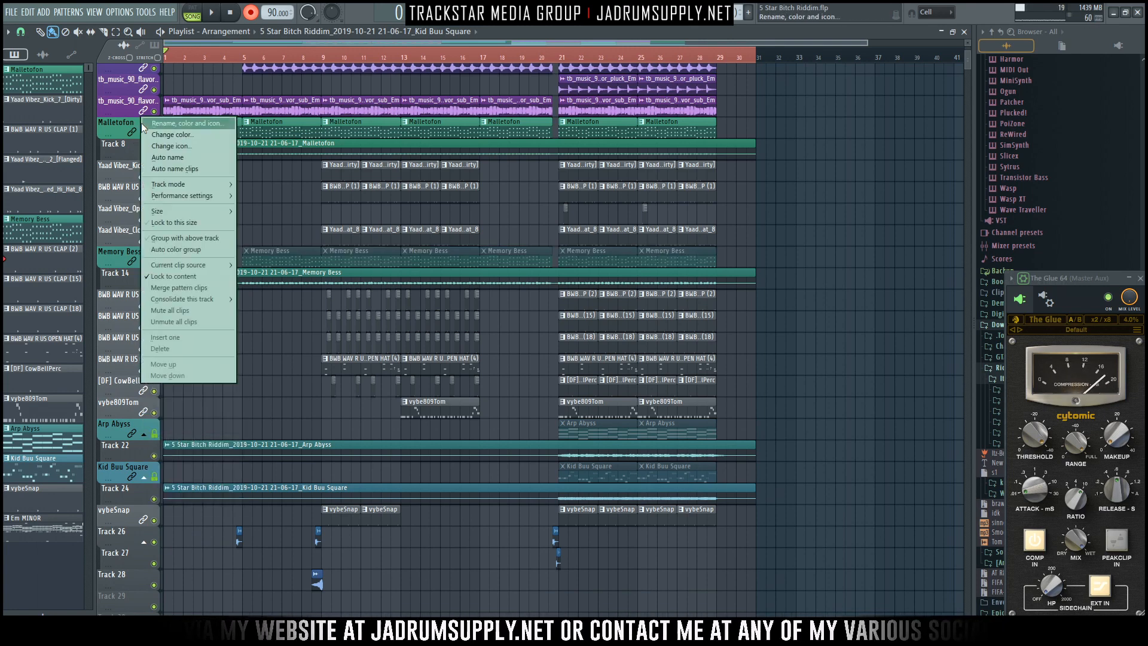
pyautogui.click(200, 311)
# Examine the recorded audio clips in the channel rack's Audio group and the instruments in the Unsorted group.
pyautogui.press('F6')
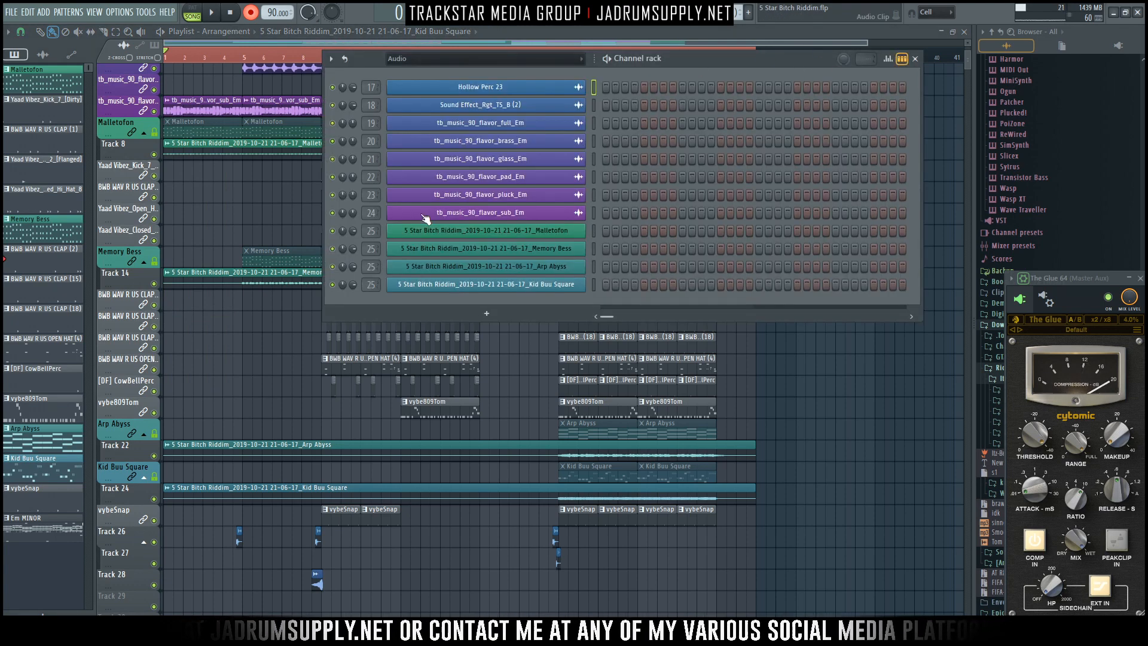
pyautogui.press('pagedown')
pyautogui.press('KP_Subtract')
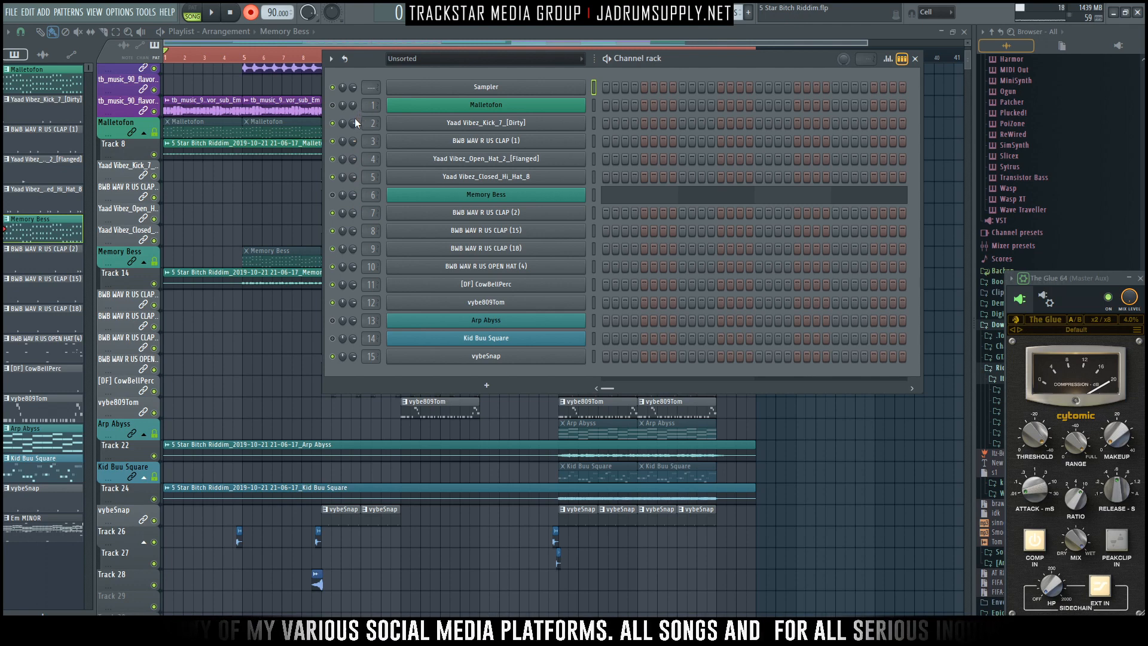
pyautogui.press('F6')
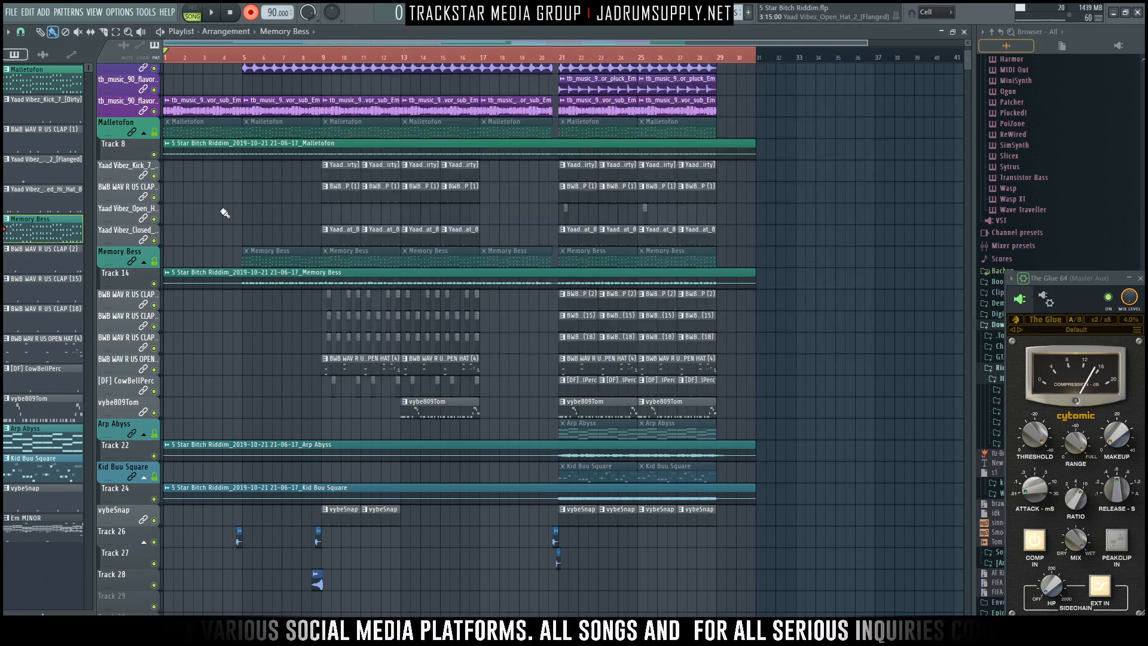
# Fit the selected range in the playlist and turn off recording mode.
pyautogui.keyDown('ctrl'); pyautogui.rightClick(225, 181); pyautogui.keyUp('ctrl')
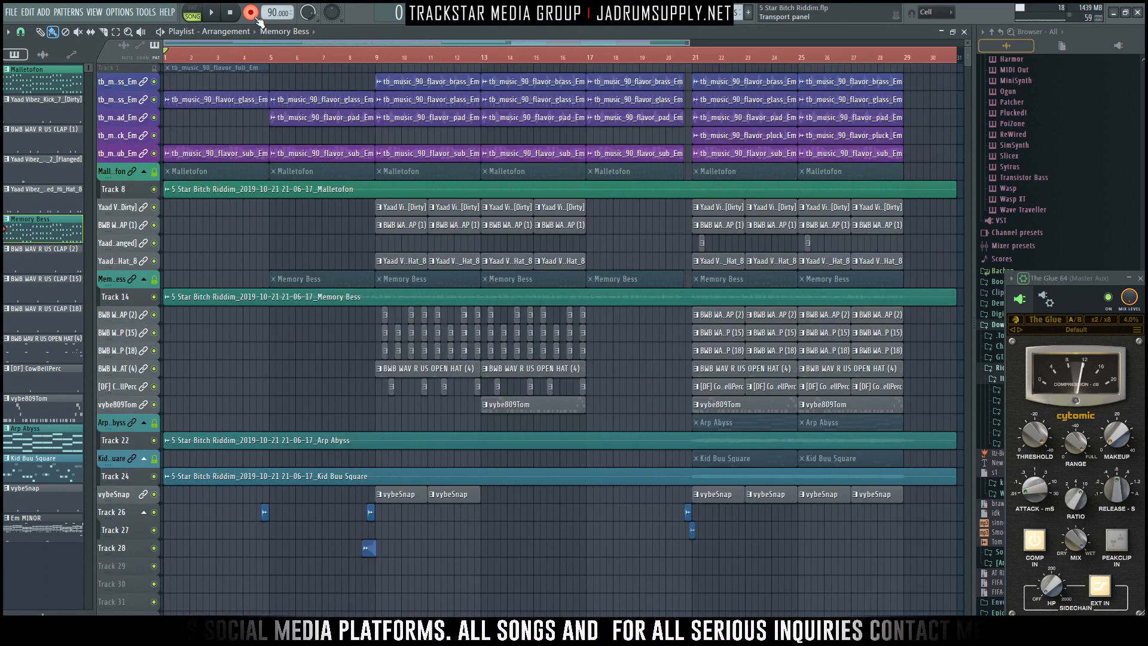
pyautogui.rightClick(136, 178)
pyautogui.click(317, 228)
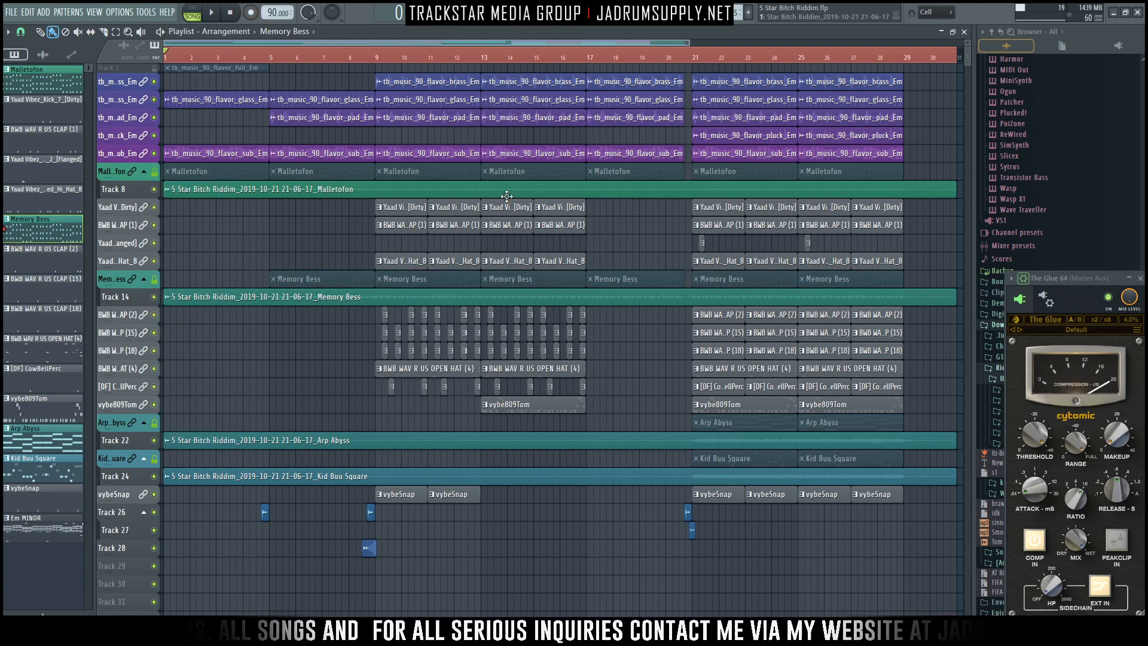
# Shrink the heights of the original Memory Bess, Malletofon, Arp Abyss and Kid Buu Square playlist tracks and mute these tracks.
pyautogui.scroll(2, 632, 347)
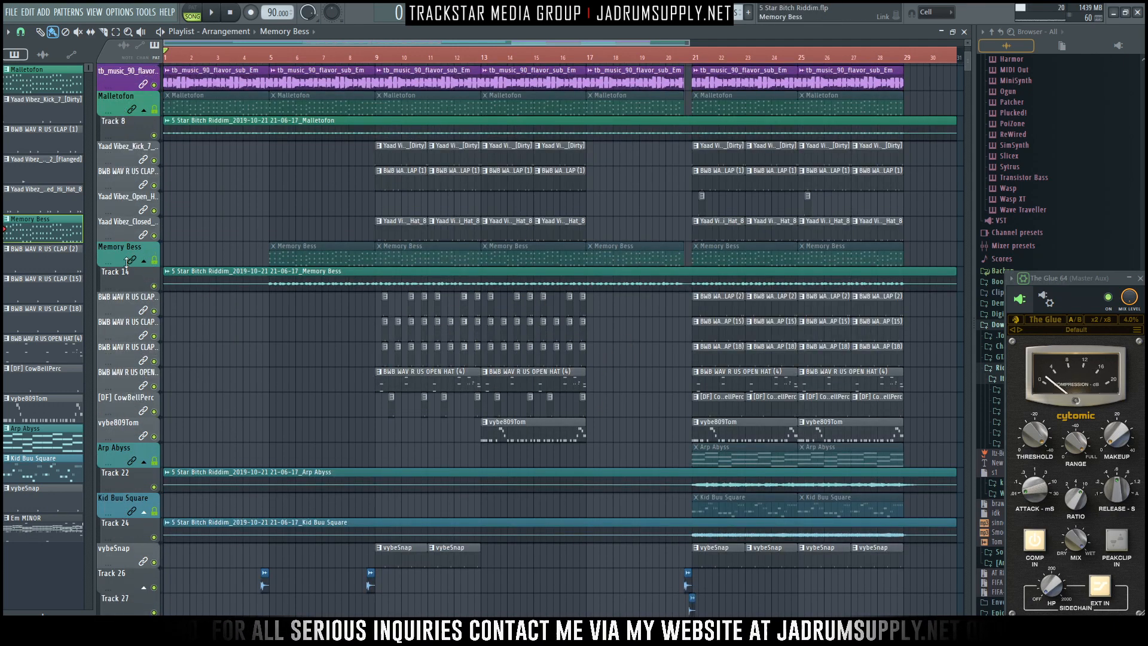
pyautogui.moveTo(127, 262); pyautogui.dragTo(128, 230)
pyautogui.moveTo(139, 116); pyautogui.dragTo(139, 94)
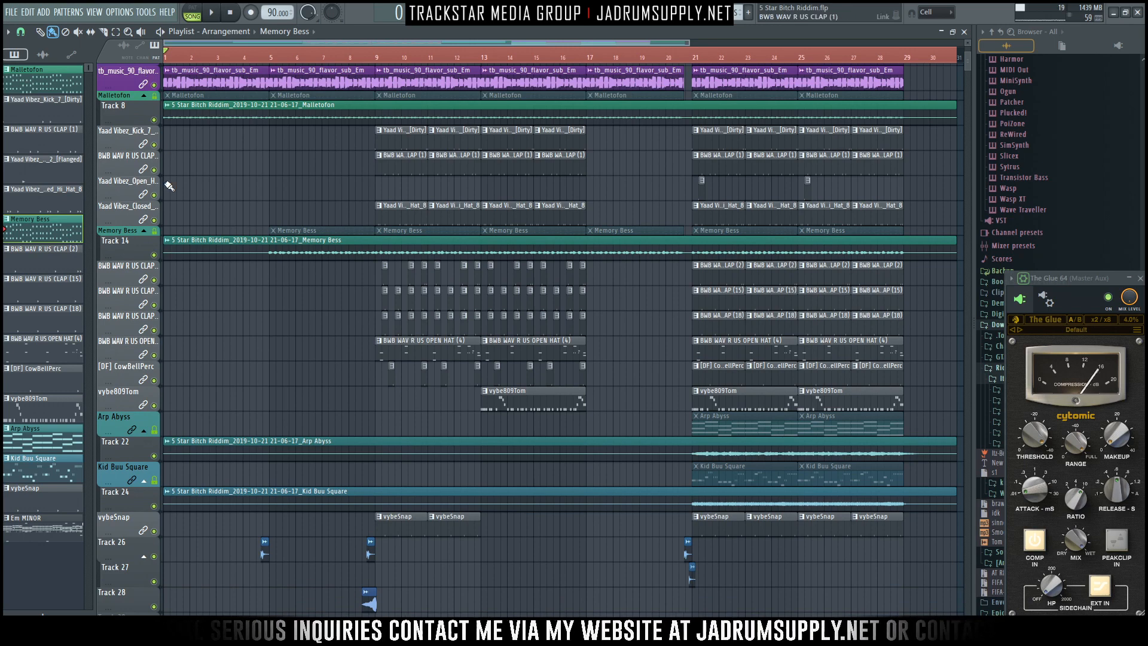
pyautogui.moveTo(125, 433); pyautogui.dragTo(130, 397)
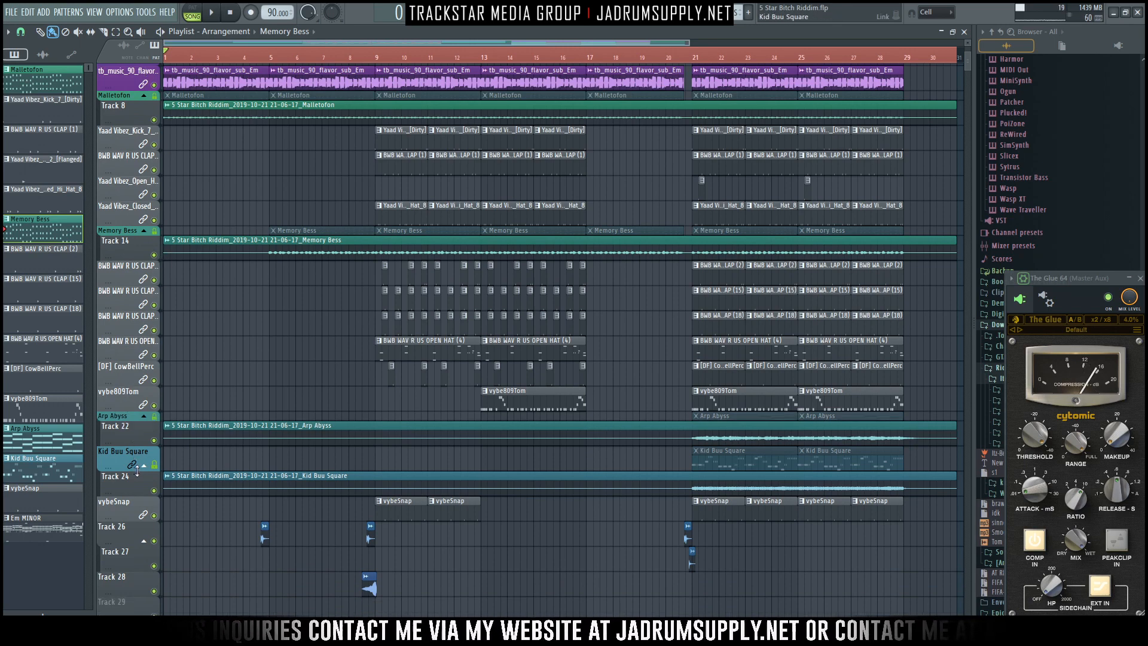
pyautogui.moveTo(137, 471); pyautogui.dragTo(138, 441)
pyautogui.click(145, 451)
pyautogui.click(144, 451)
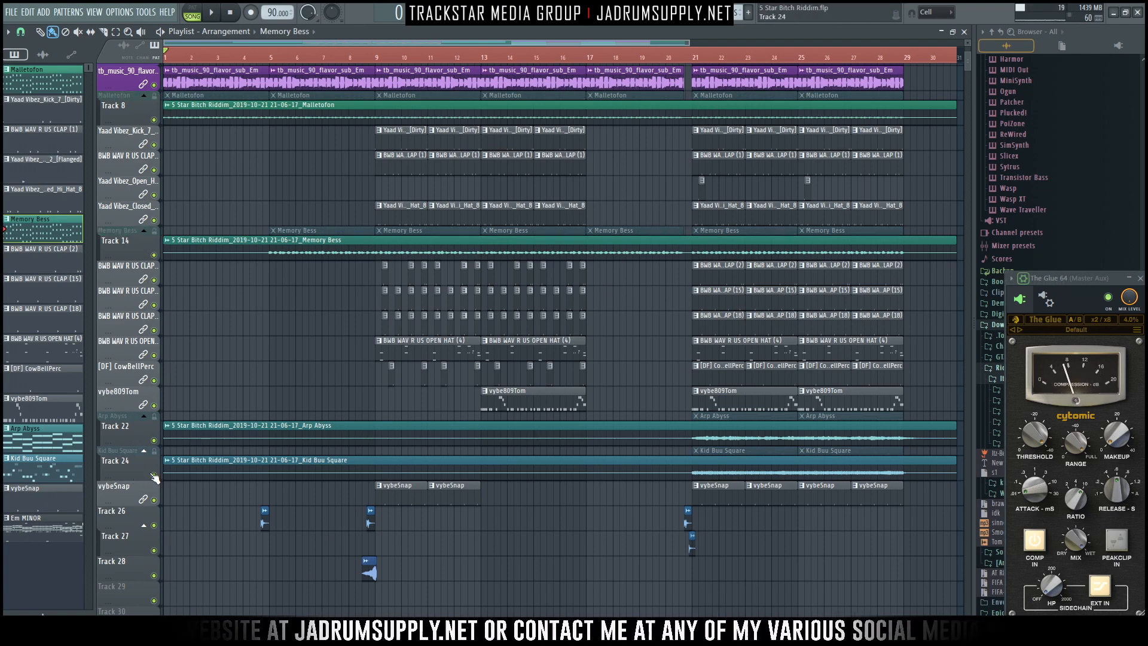
# Add a time marker named Intro at bar 1 of the playlist.
pyautogui.scroll(-2, 259, 376)
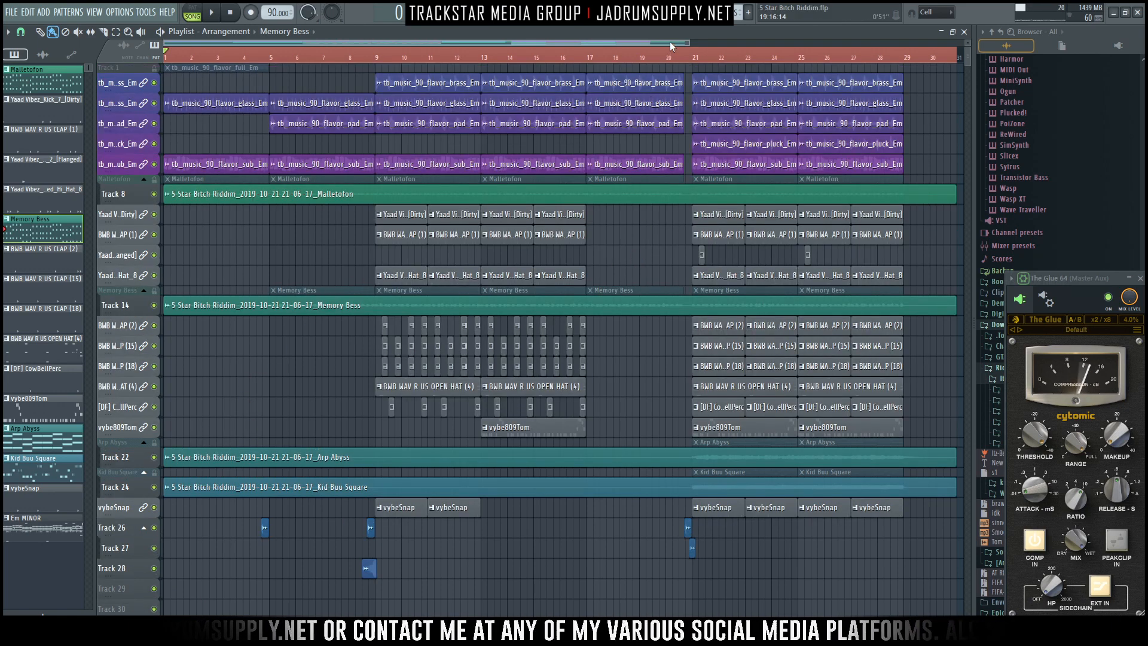
pyautogui.scroll(-2, 680, 53)
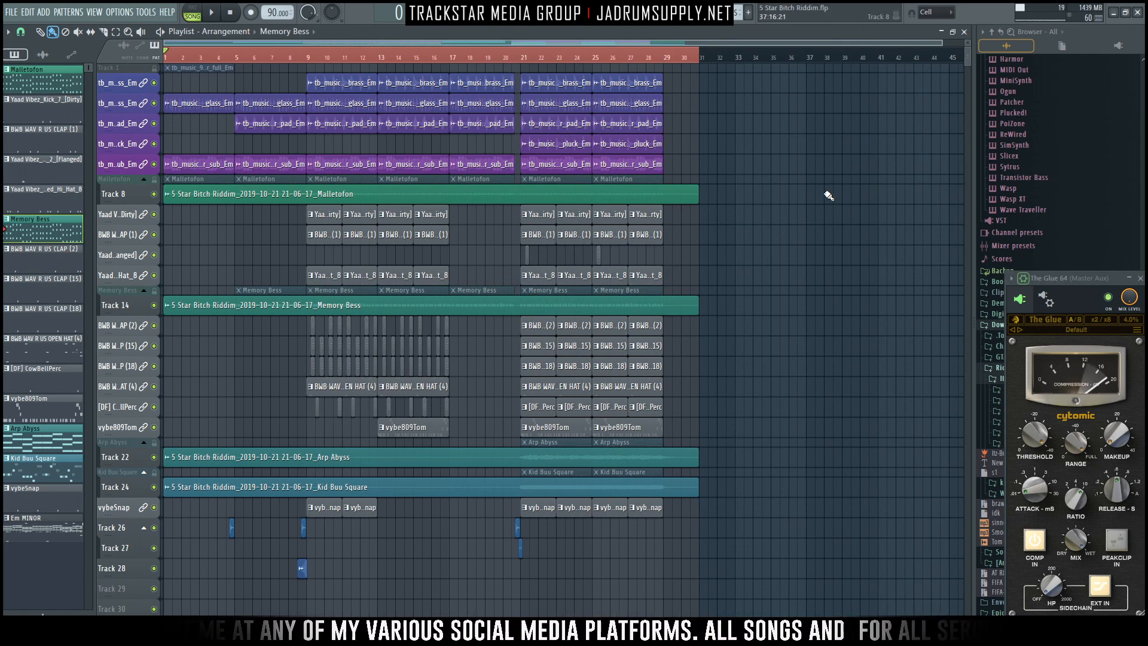
pyautogui.hotkey('alt', 't')
pyautogui.write('Intro')
pyautogui.press('Return')
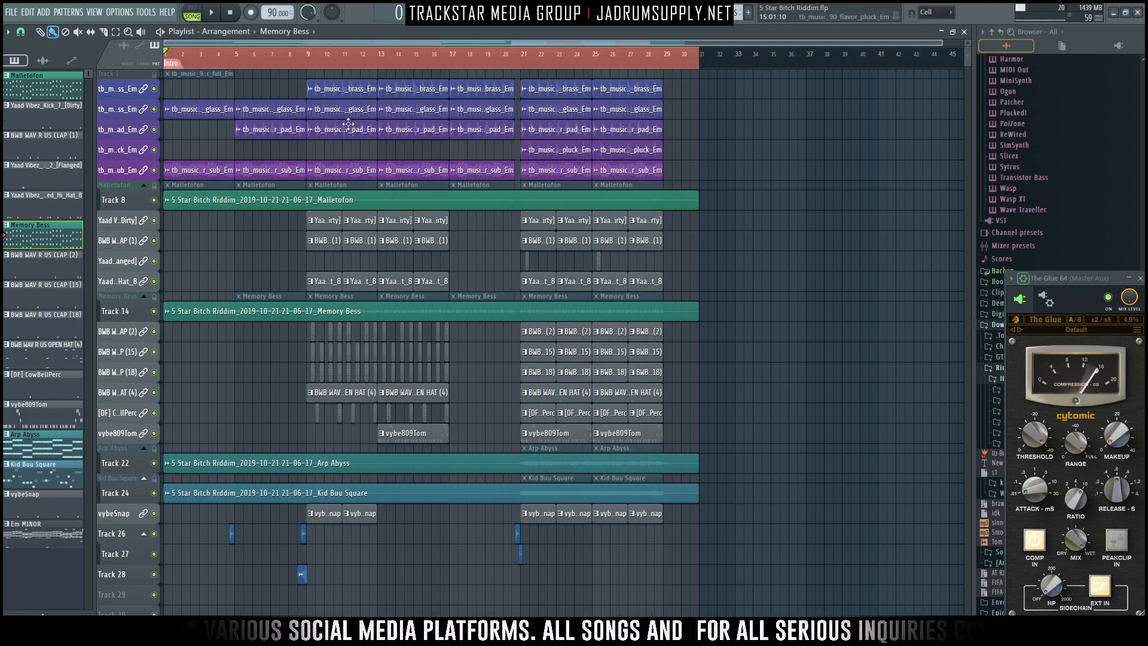
# Add a time marker named Verse at bar 9 of the playlist.
pyautogui.rightClick(307, 61)
pyautogui.click(318, 73)
pyautogui.write('Verse')
pyautogui.press('Return')
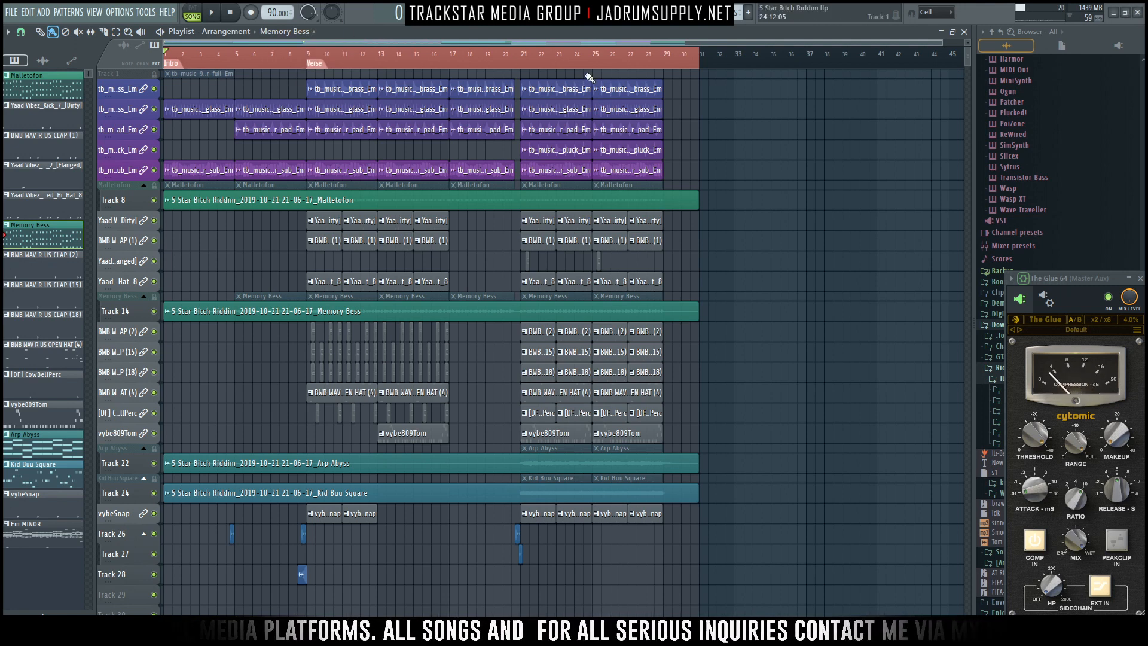
# Add a time marker named Chorus at bar 21 of the playlist.
pyautogui.rightClick(521, 66)
pyautogui.click(534, 73)
pyautogui.write('Chorus')
pyautogui.press('Return')
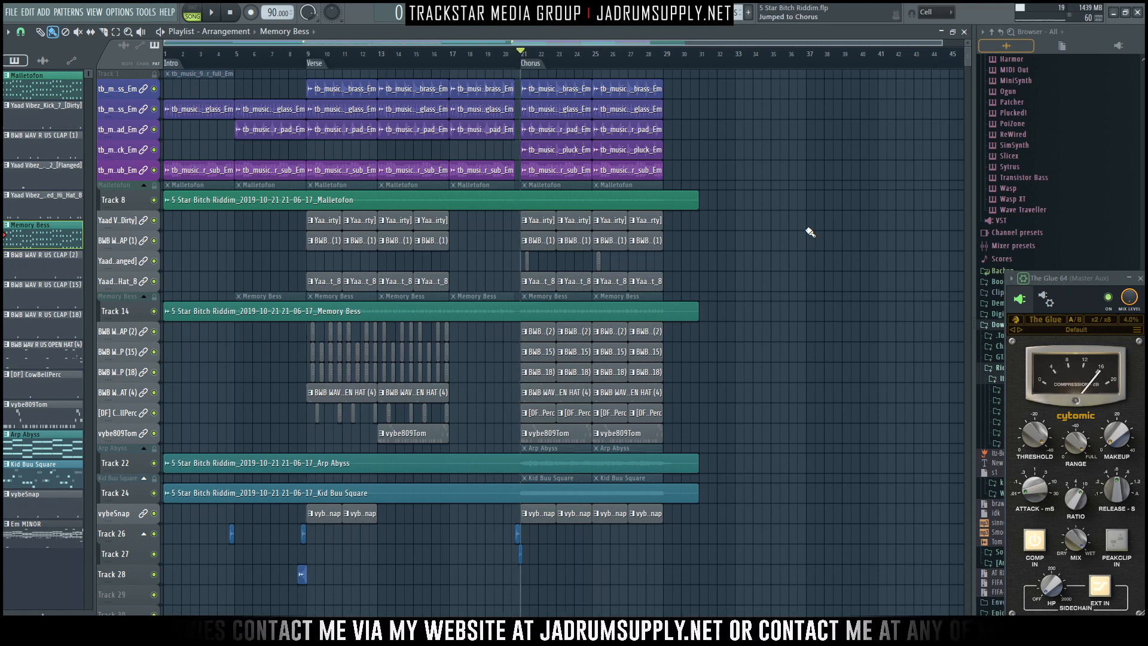
# Select the whole Verse section in the playlist from its time marker.
pyautogui.doubleClick(324, 65)
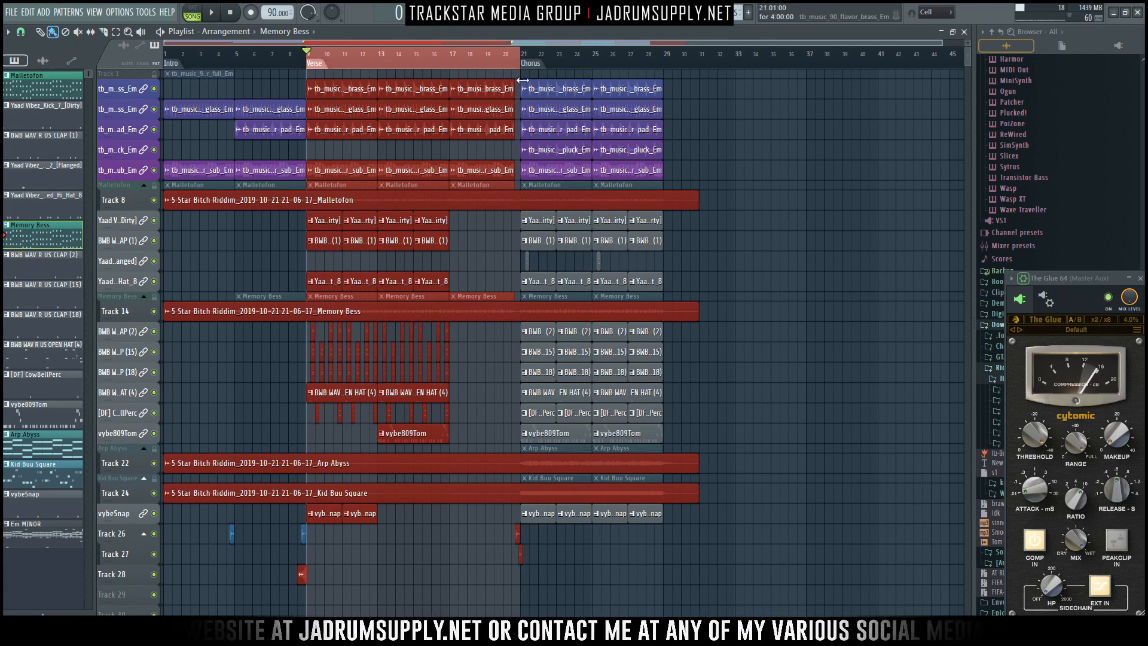
# Select the whole Chorus section in the playlist from its time marker and clear the selection again.
pyautogui.doubleClick(539, 69)
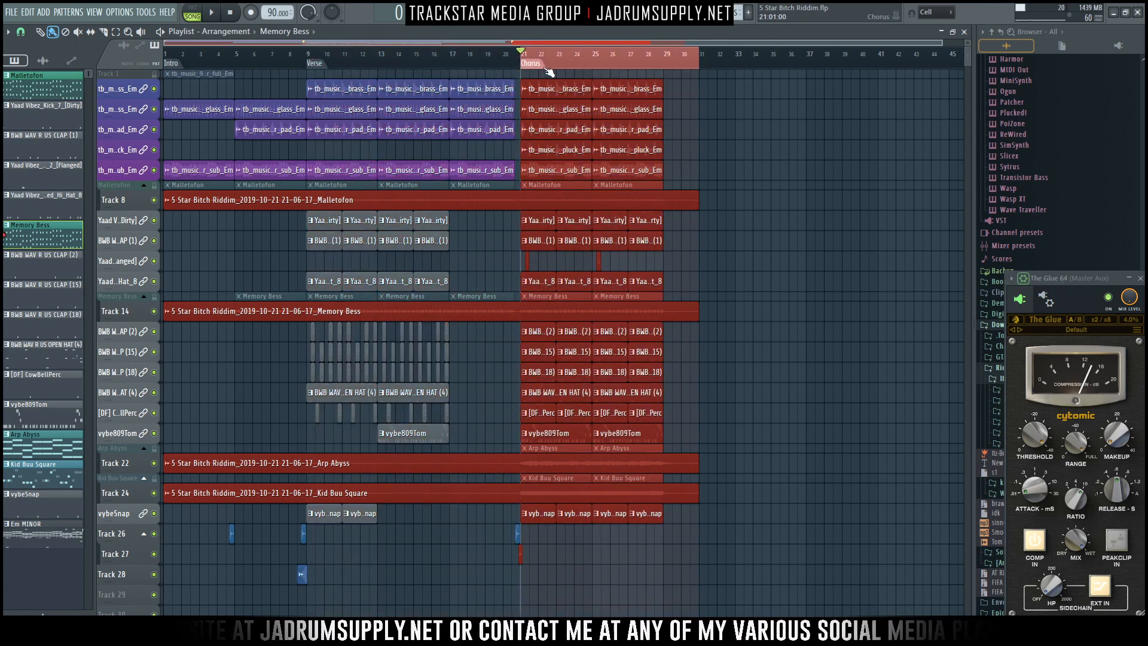
pyautogui.rightClick(823, 150)
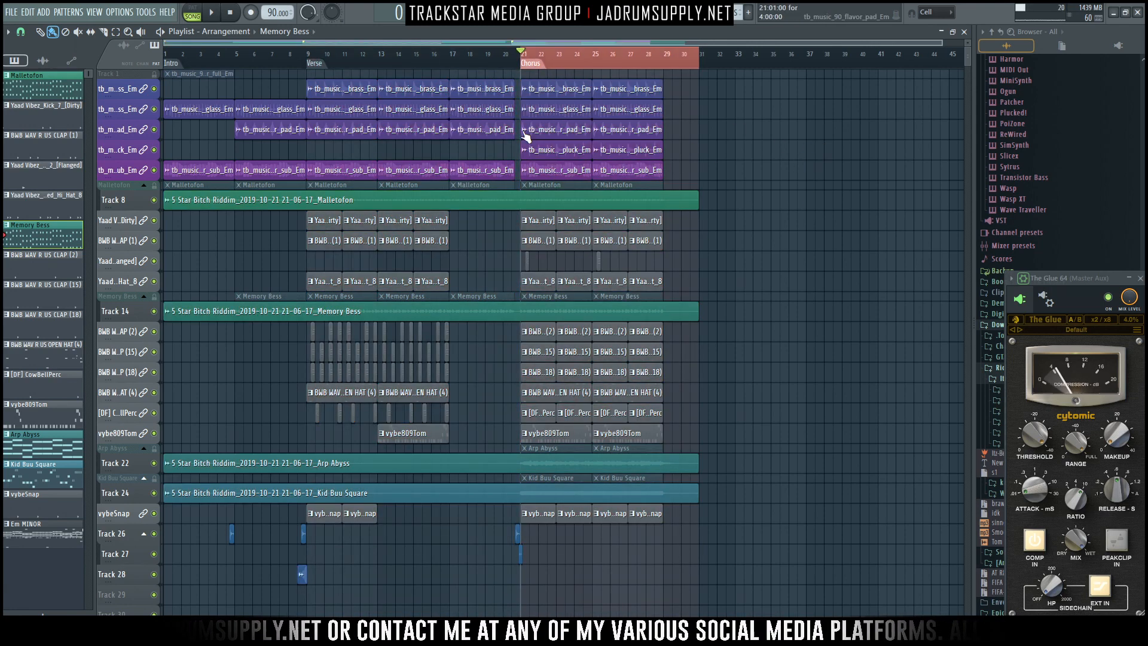
pyautogui.hotkey('ctrl', 'd')
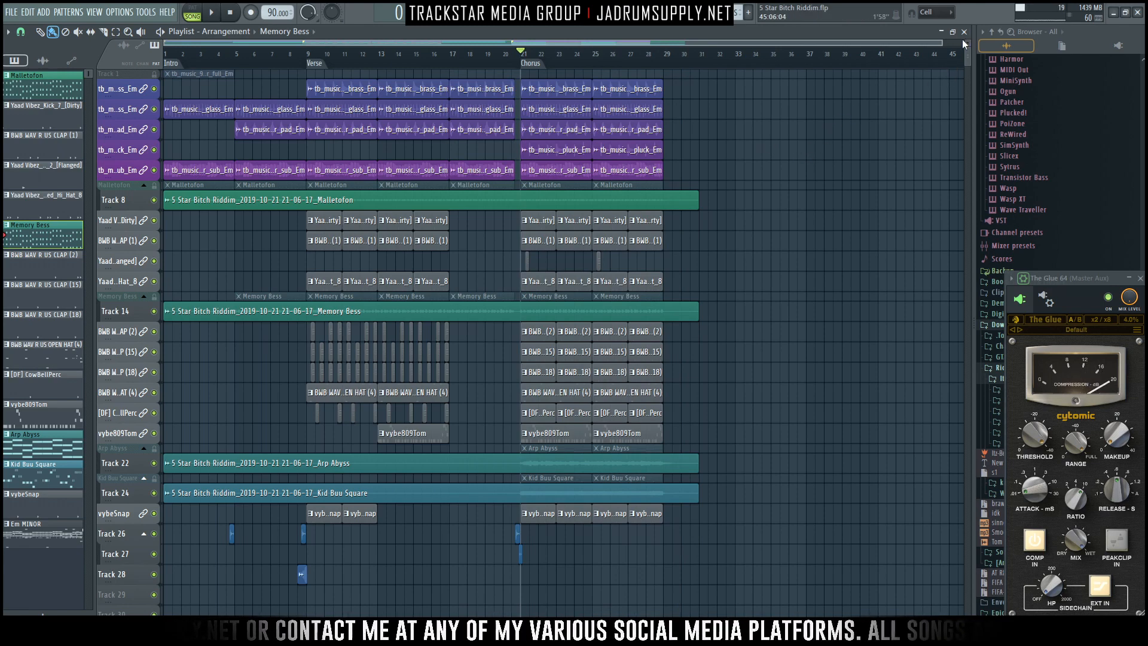
pyautogui.scroll(2, 967, 41)
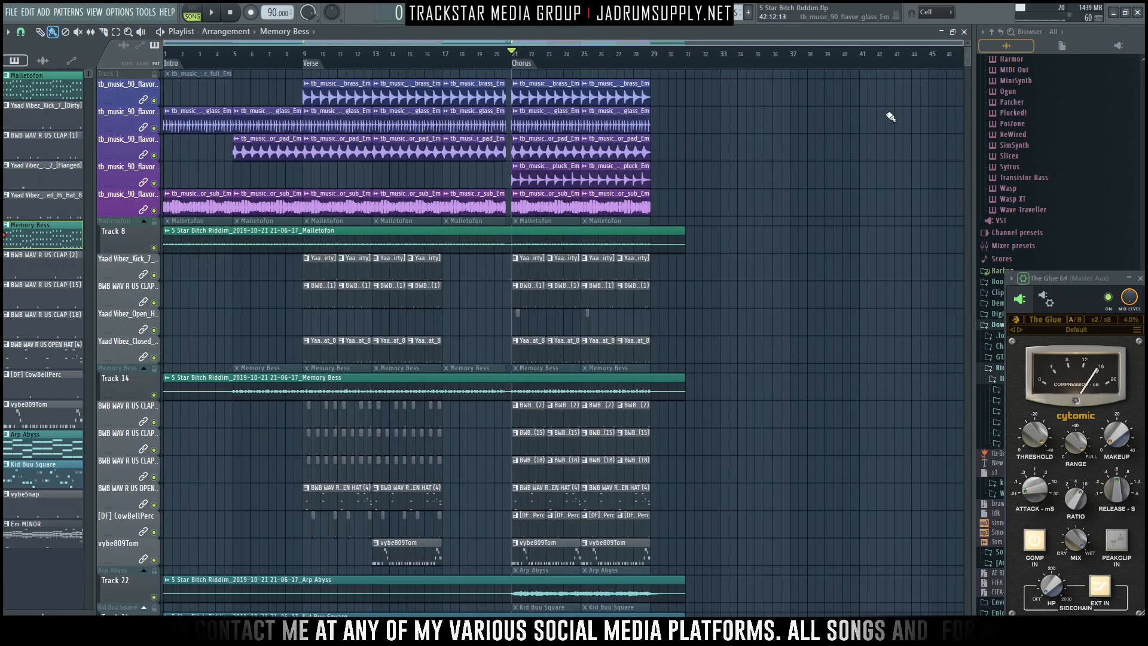
pyautogui.scroll(-3, 895, 107)
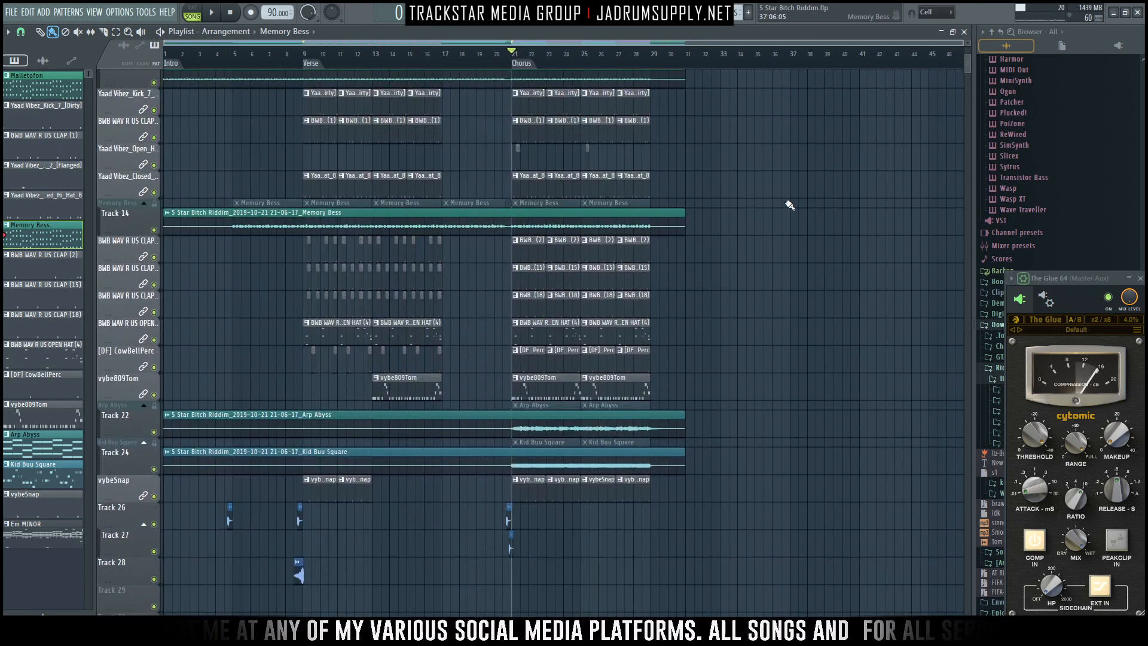
# Open the mixer, narrow its window and disarm recording on the Malletofon, Memory Bess, Arp Abyss and Kid Buu Square tracks.
pyautogui.press('F9')
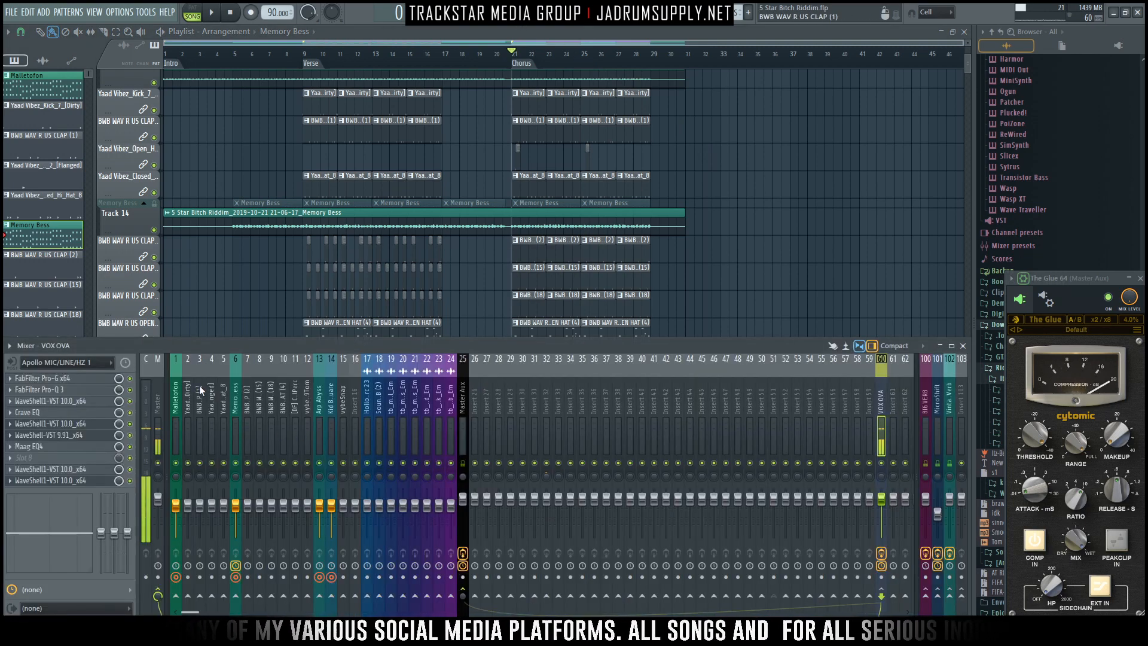
pyautogui.moveTo(72, 345); pyautogui.dragTo(300, 345)
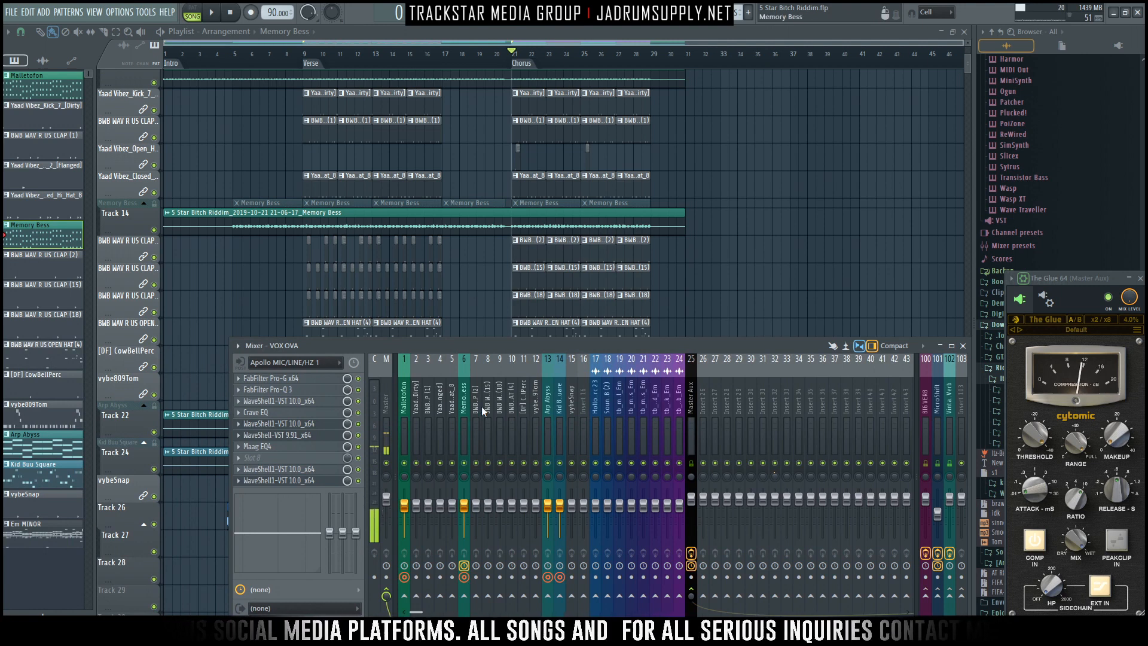
pyautogui.click(914, 407)
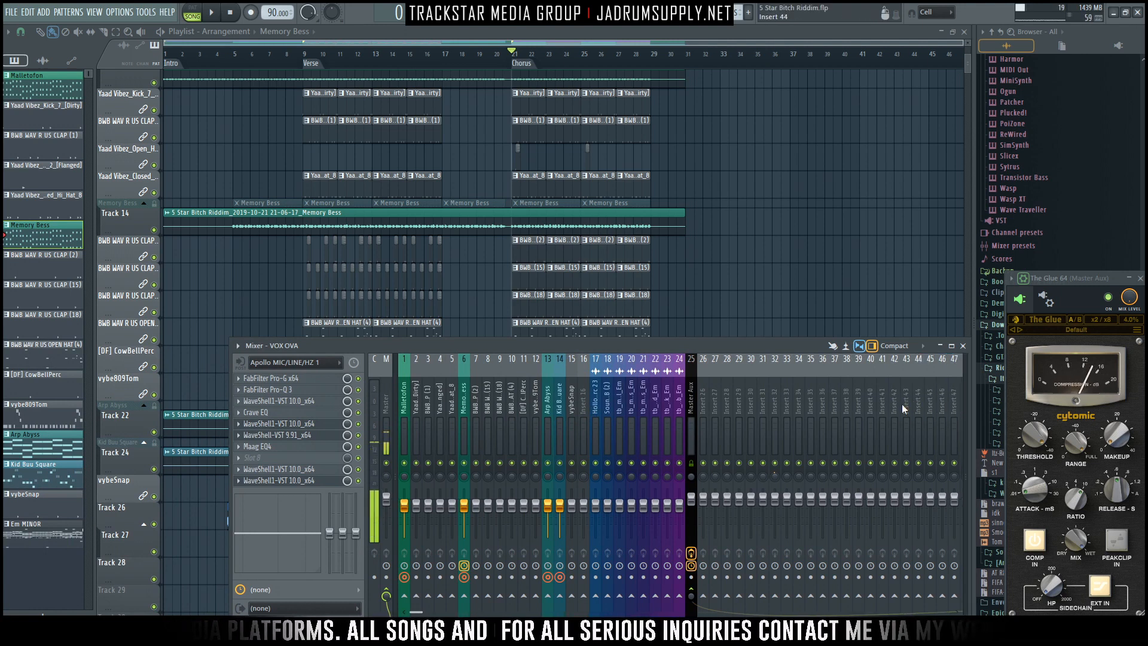
pyautogui.click(960, 400)
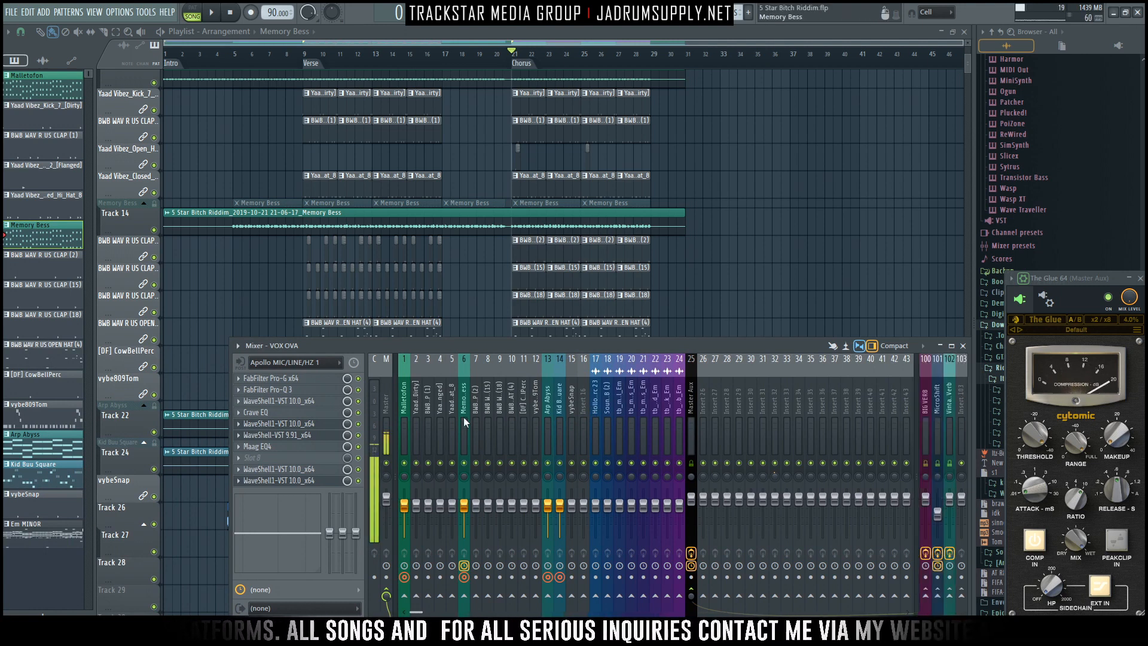
pyautogui.click(404, 578)
pyautogui.click(464, 577)
pyautogui.click(547, 578)
pyautogui.click(559, 578)
# Select mixer tracks 1 to 24 and lower their volume faders together.
pyautogui.moveTo(404, 439); pyautogui.dragTo(676, 441)
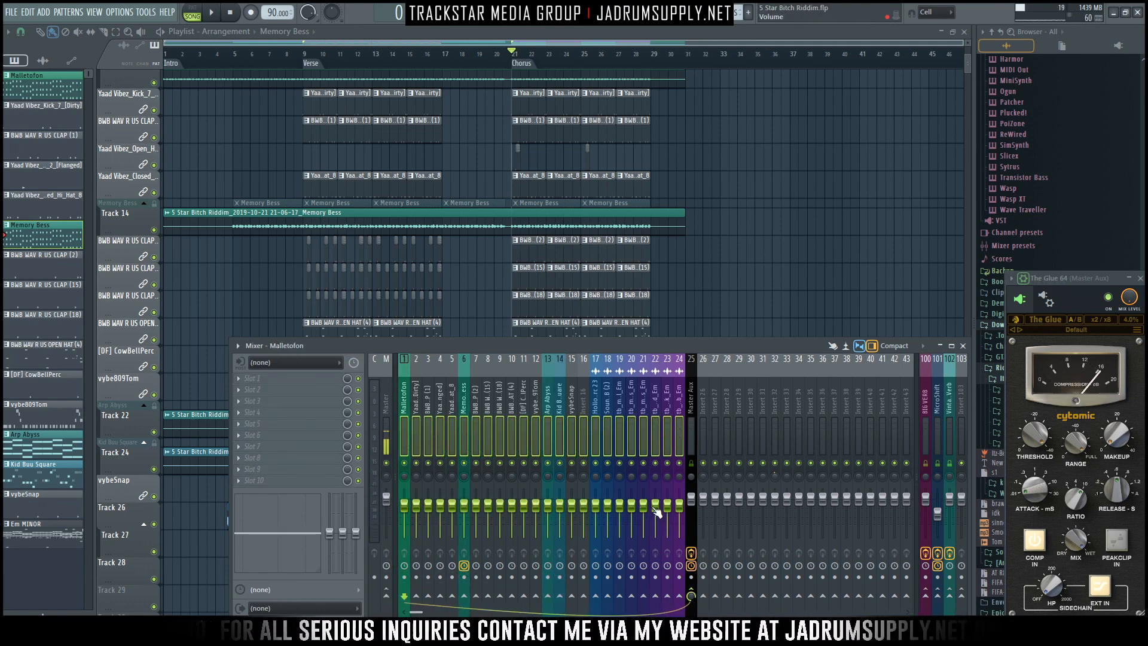
pyautogui.scroll(6, 730, 180)
pyautogui.click(795, 190)
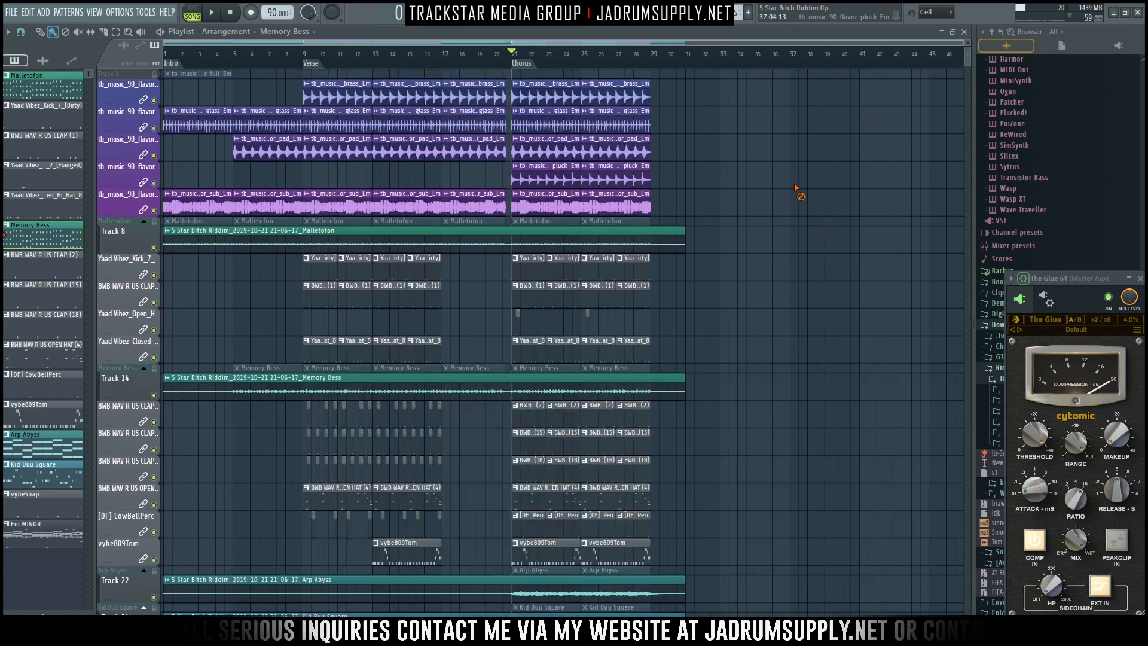
pyautogui.moveTo(122, 88); pyautogui.dragTo(124, 201)
pyautogui.press('F9')
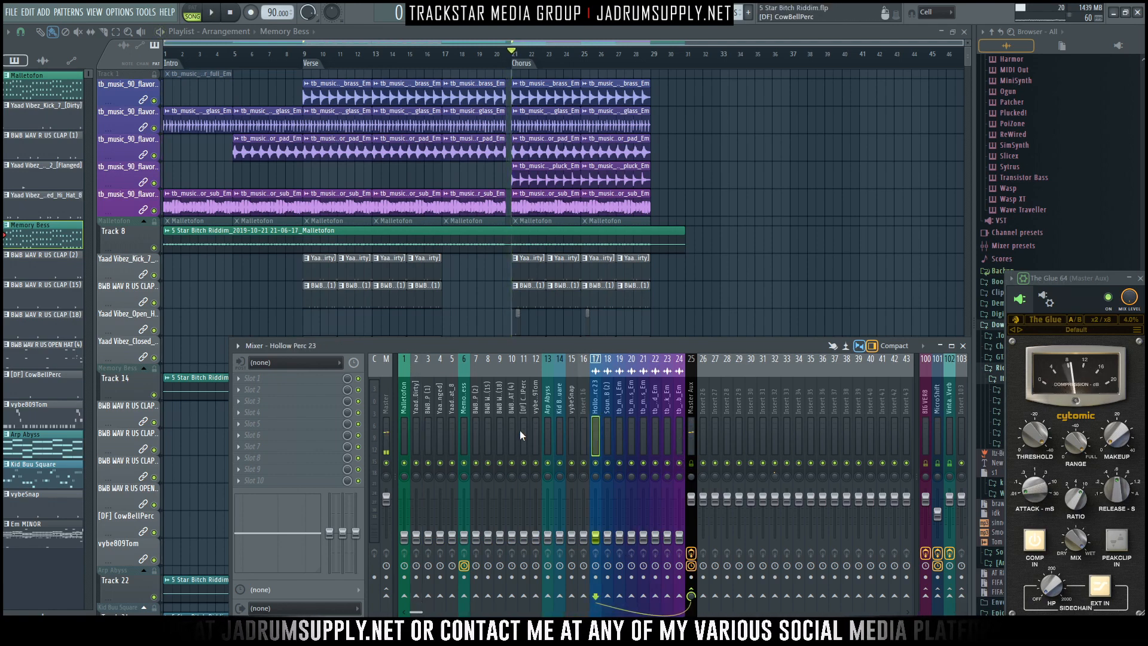
# Open the channel rack and check the Kid Buu Square instrument's plugin window.
pyautogui.press('F6')
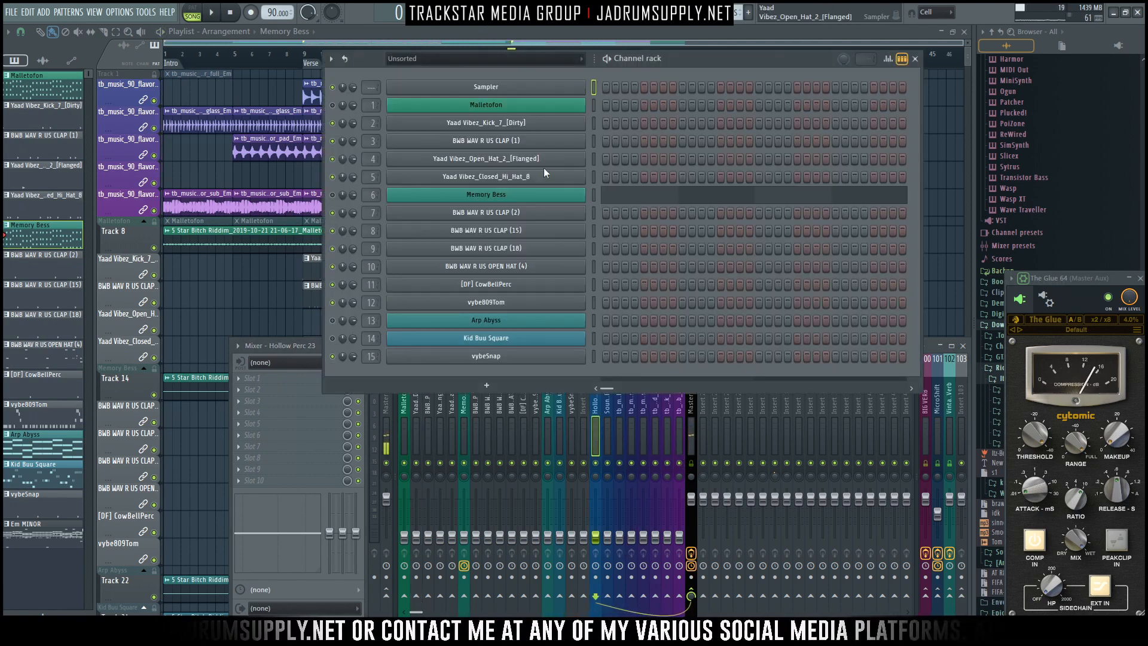
pyautogui.click(524, 345)
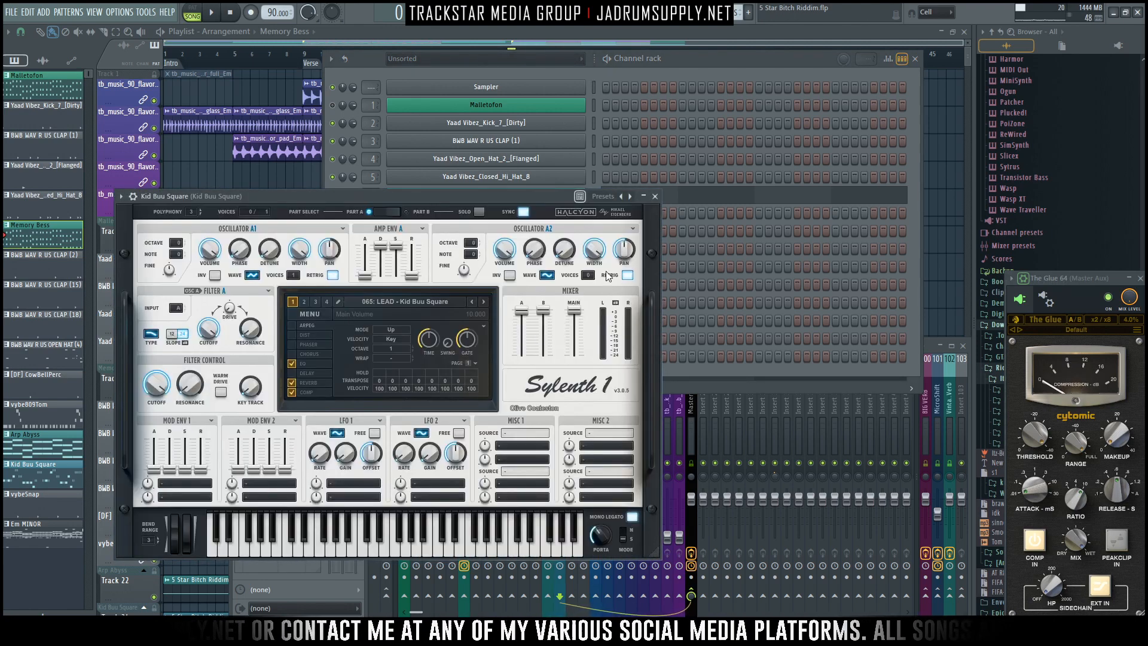
pyautogui.click(655, 206)
pyautogui.press('Right')
pyautogui.press('Left')
pyautogui.press('Left')
pyautogui.press('Right')
pyautogui.press('Right')
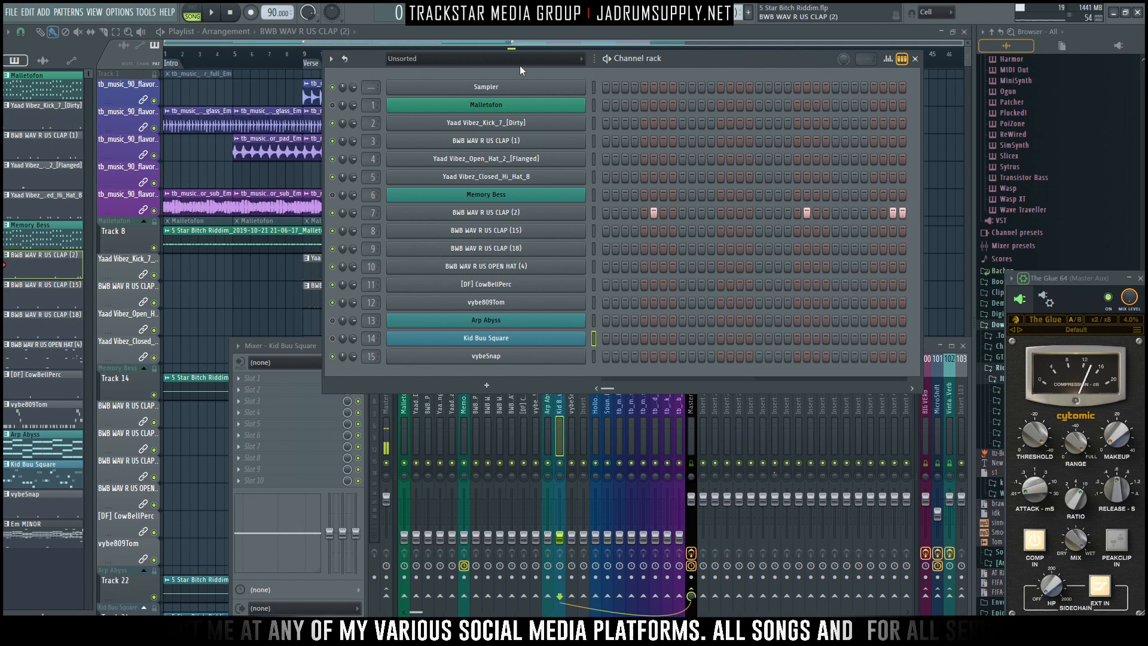
# Filter the channel rack to Audio channels and route the recorded Malletofon clip to mixer track 1.
pyautogui.click(519, 60)
pyautogui.click(473, 89)
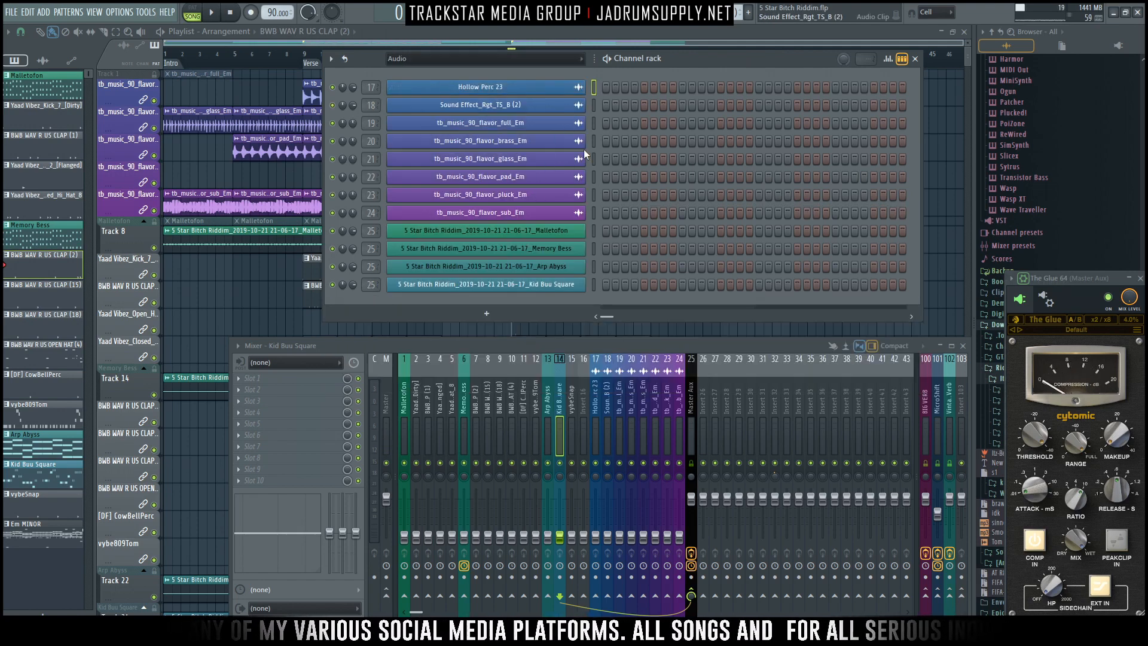
pyautogui.click(517, 233)
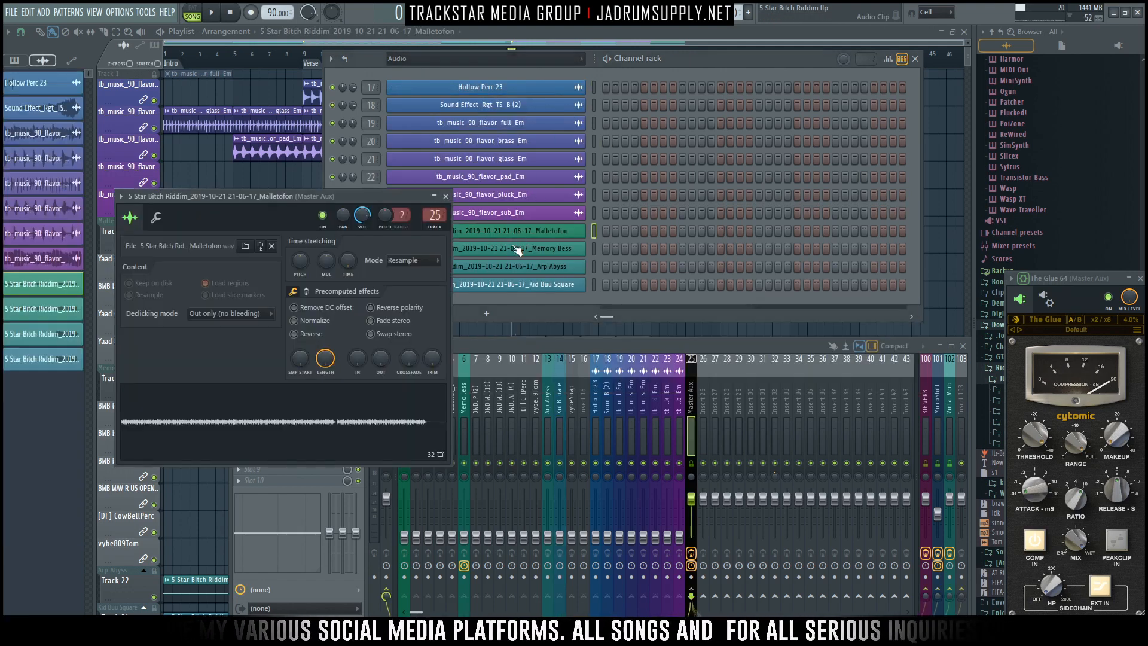
pyautogui.click(447, 198)
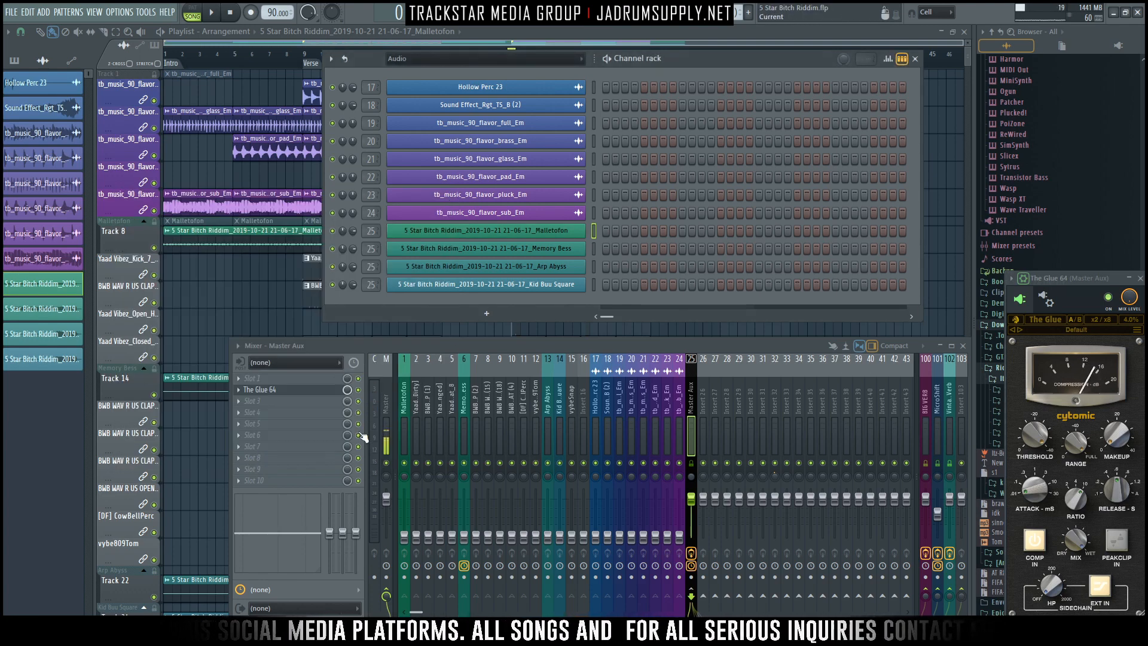
pyautogui.click(404, 400)
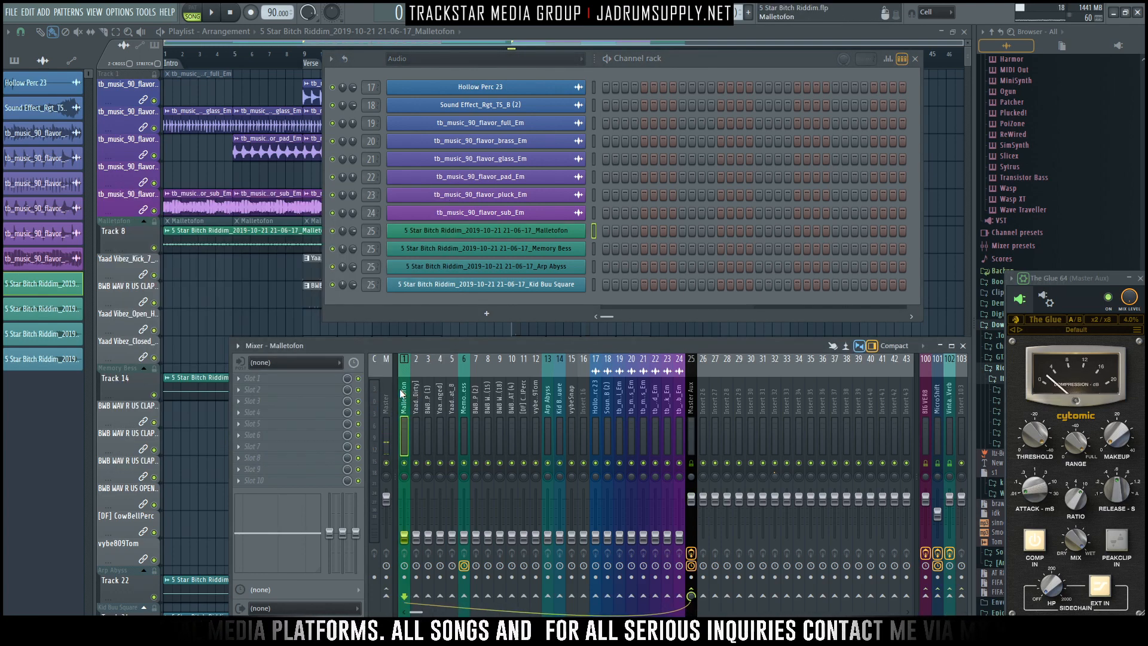
pyautogui.hotkey('ctrl', 'l')
# Route the recorded Memory Bess, Arp Abyss and Kid Buu Square clips to mixer tracks 6, 13 and 14.
pyautogui.click(464, 248)
pyautogui.click(464, 400)
pyautogui.hotkey('ctrl', 'l')
pyautogui.click(508, 267)
pyautogui.click(548, 399)
pyautogui.hotkey('ctrl', 'l')
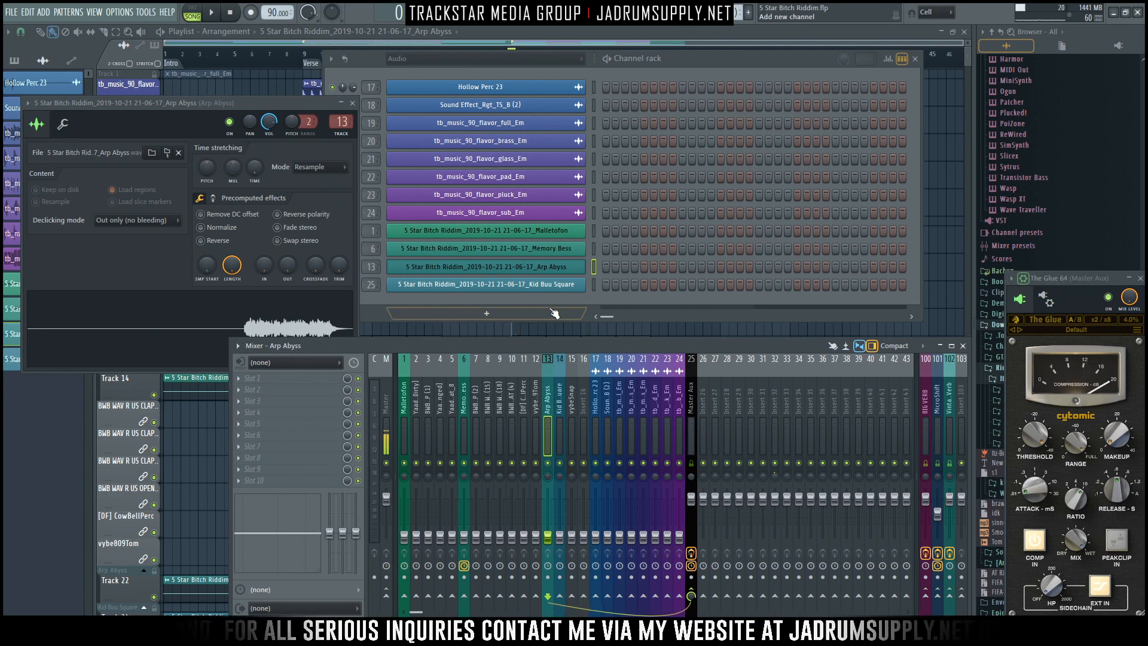
pyautogui.click(560, 285)
pyautogui.click(560, 403)
pyautogui.hotkey('ctrl', 'l')
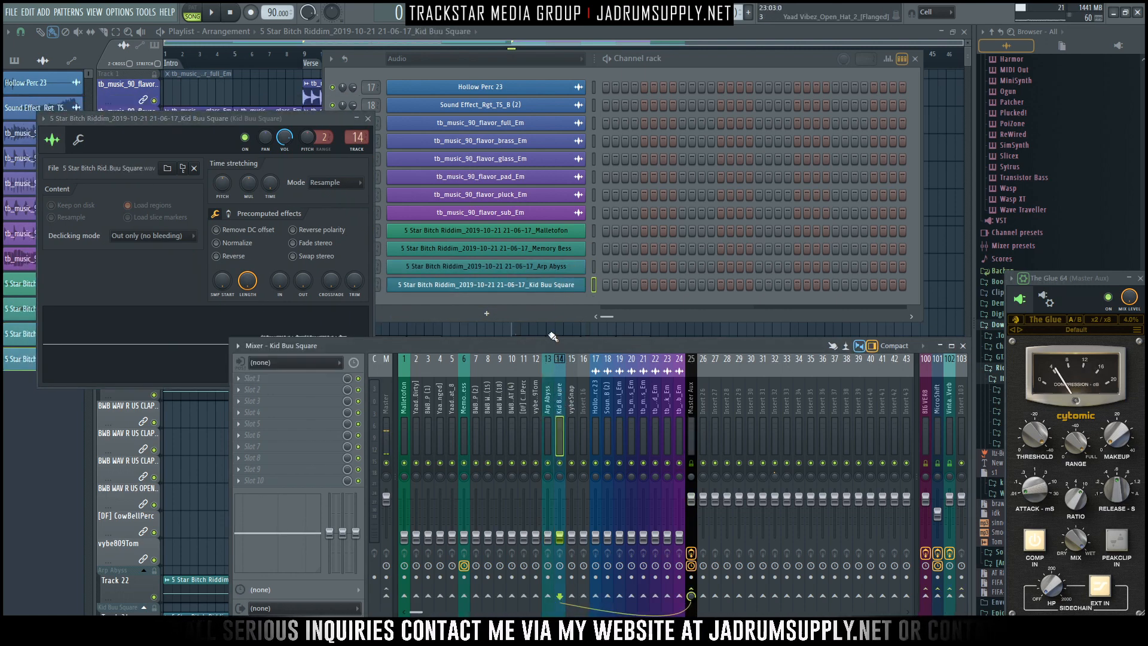
# Select mixer tracks 17 to 24 and raise their volume faders slightly together.
pyautogui.press('space')
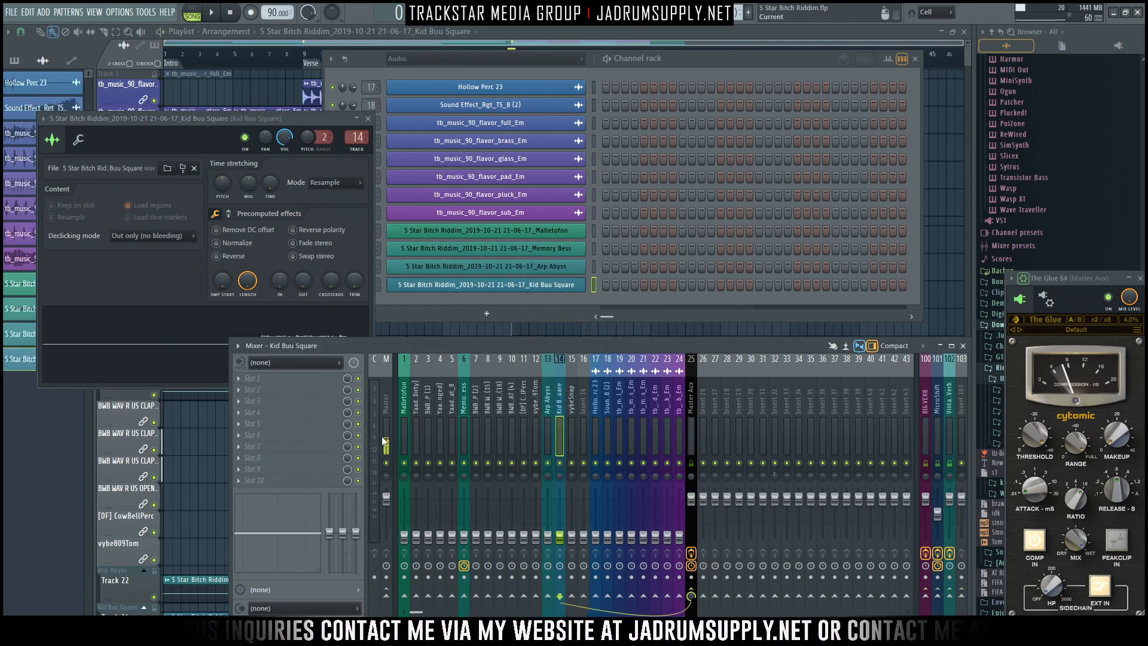
pyautogui.click(408, 404)
pyautogui.press('space')
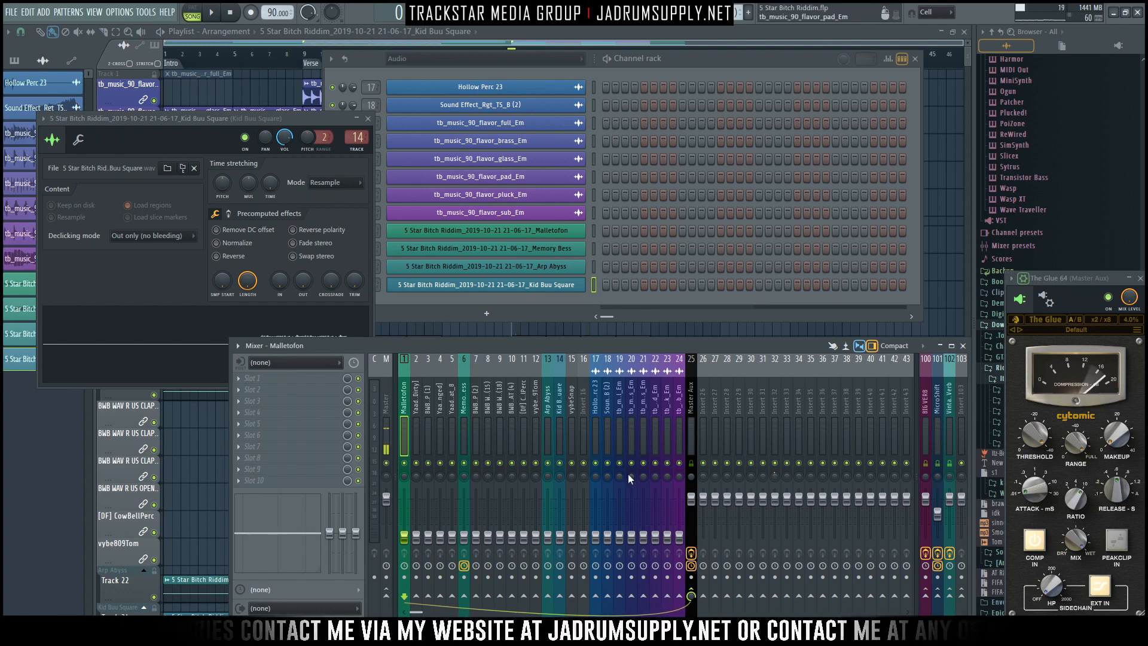
pyautogui.moveTo(598, 427); pyautogui.dragTo(684, 432)
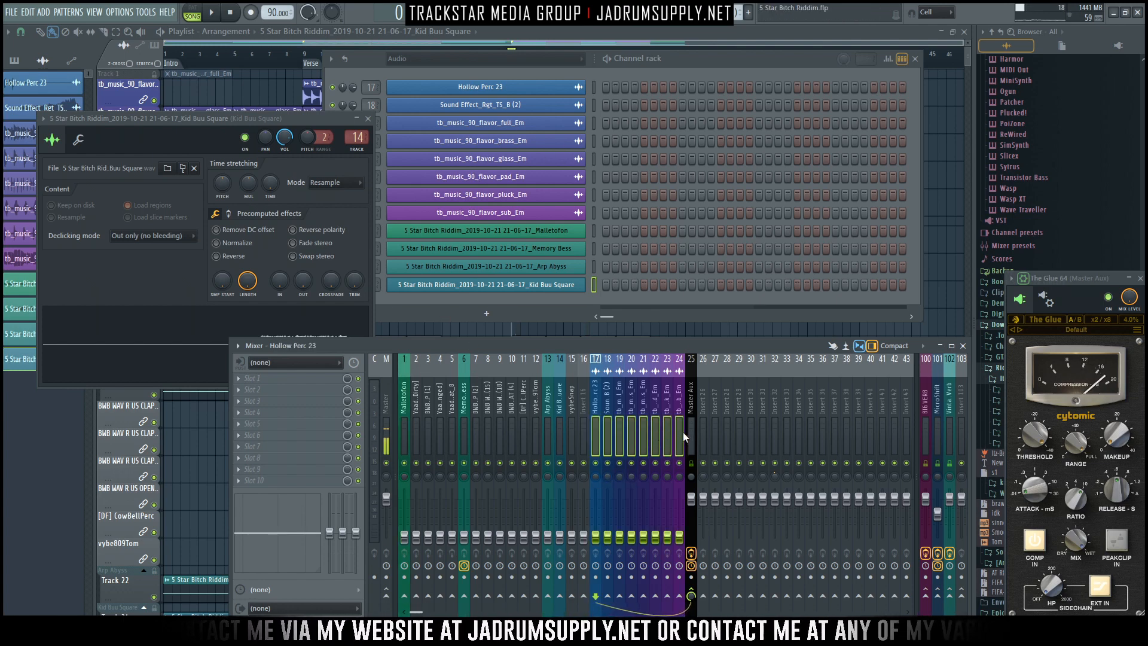
pyautogui.moveTo(655, 535); pyautogui.dragTo(655, 527)
# Play the song with only the tb_music_90_flavor glass and sub mixer tracks audible, and select those two tracks.
pyautogui.press('space')
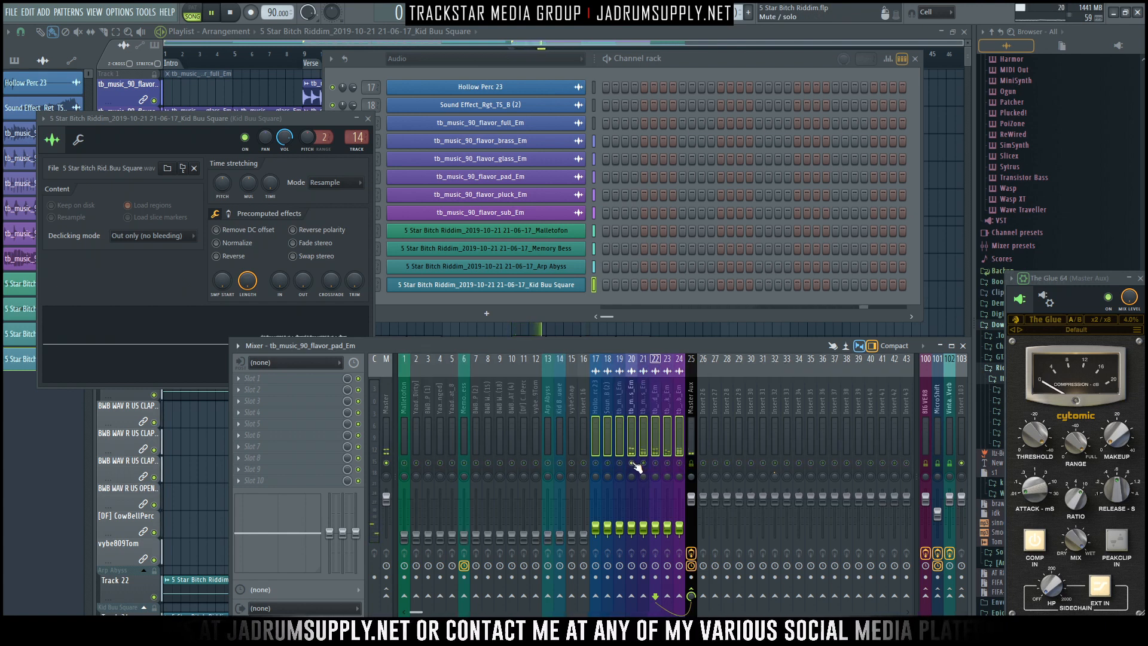
pyautogui.click(679, 463)
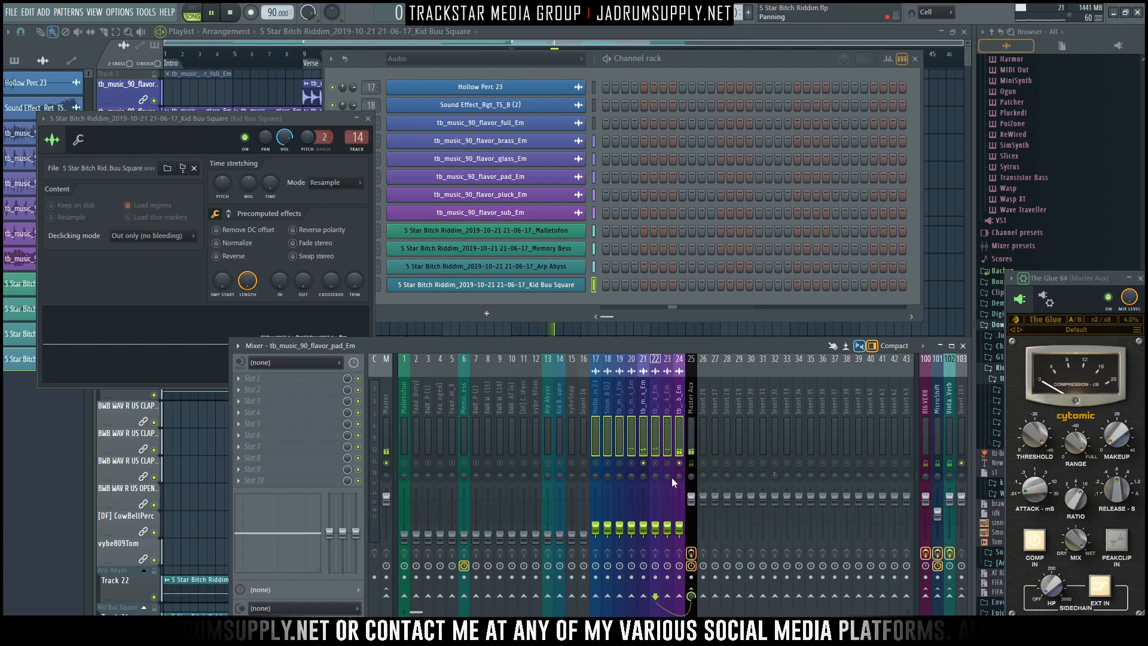
pyautogui.click(643, 445)
pyautogui.press('space')
pyautogui.keyDown('ctrl'); pyautogui.keyDown('shift'); pyautogui.click(679, 442); pyautogui.keyUp('shift'); pyautogui.keyUp('ctrl')
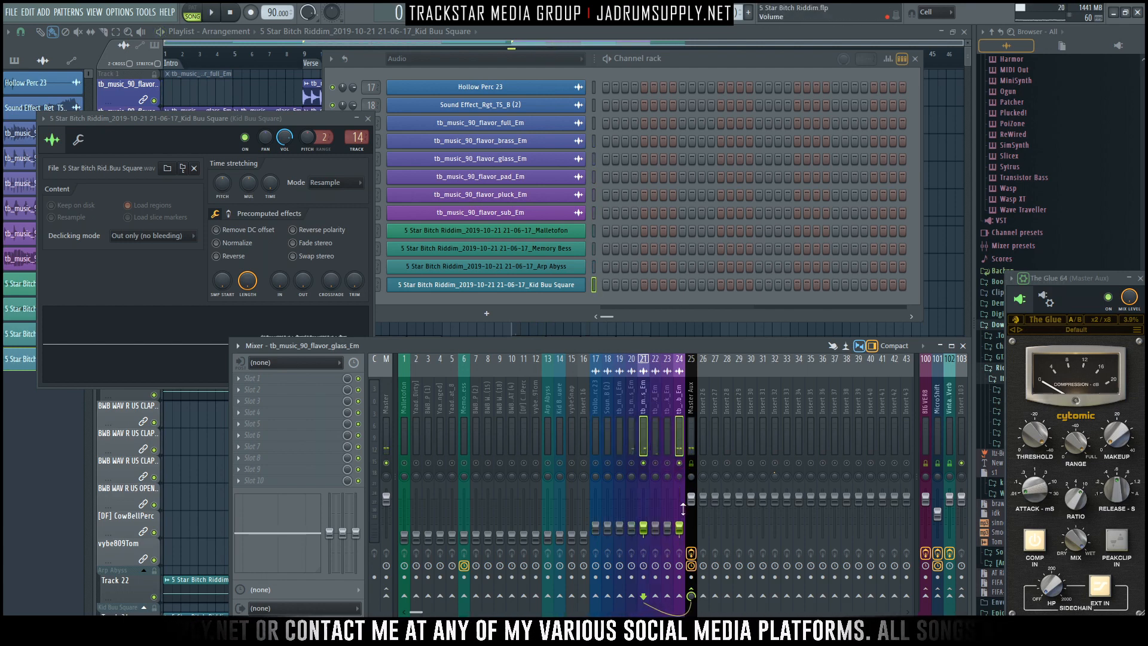
# Raise the volume faders of the selected glass and sub tracks together and play the song to check their level.
pyautogui.scroll(-5, 888, 425)
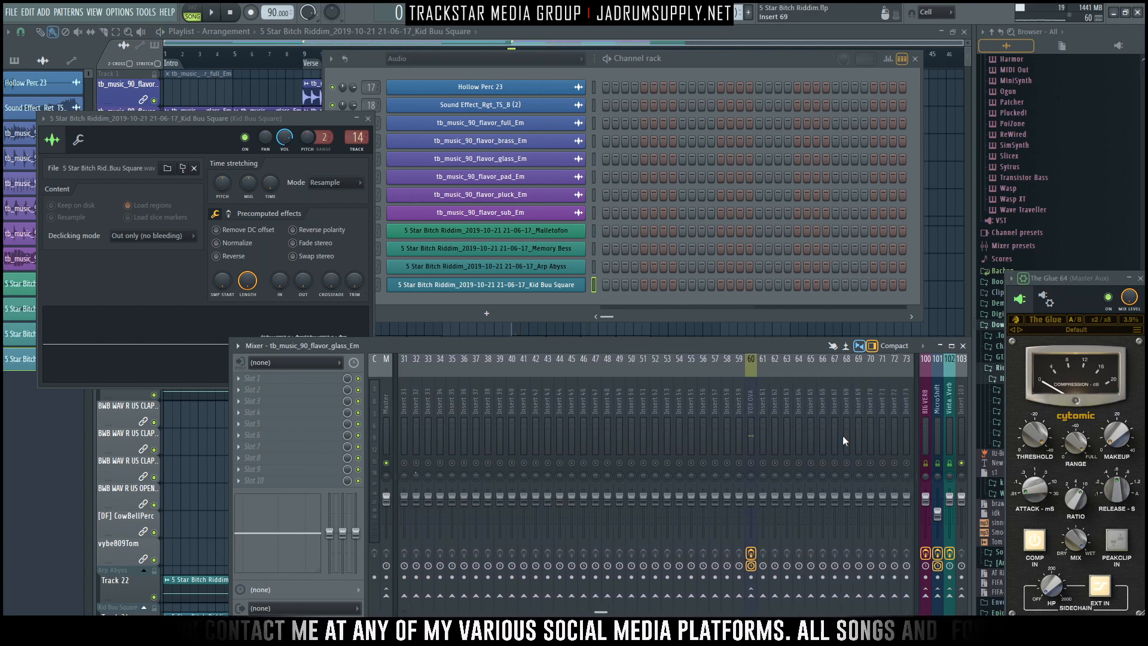
pyautogui.scroll(4, 691, 437)
pyautogui.scroll(1, 676, 431)
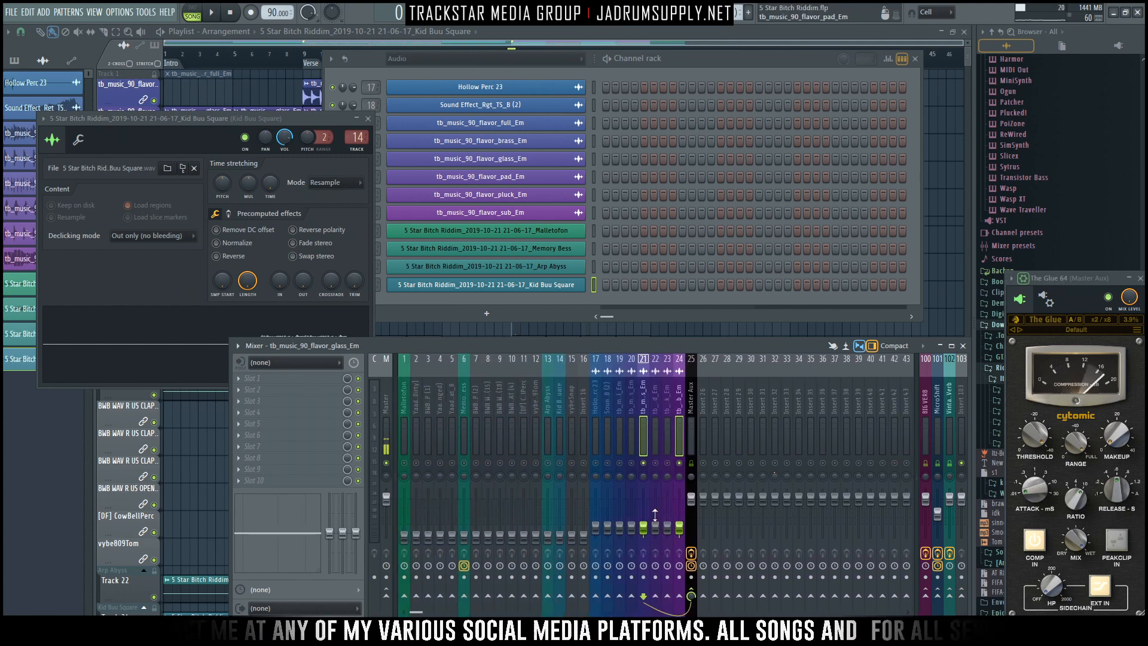
pyautogui.press('space')
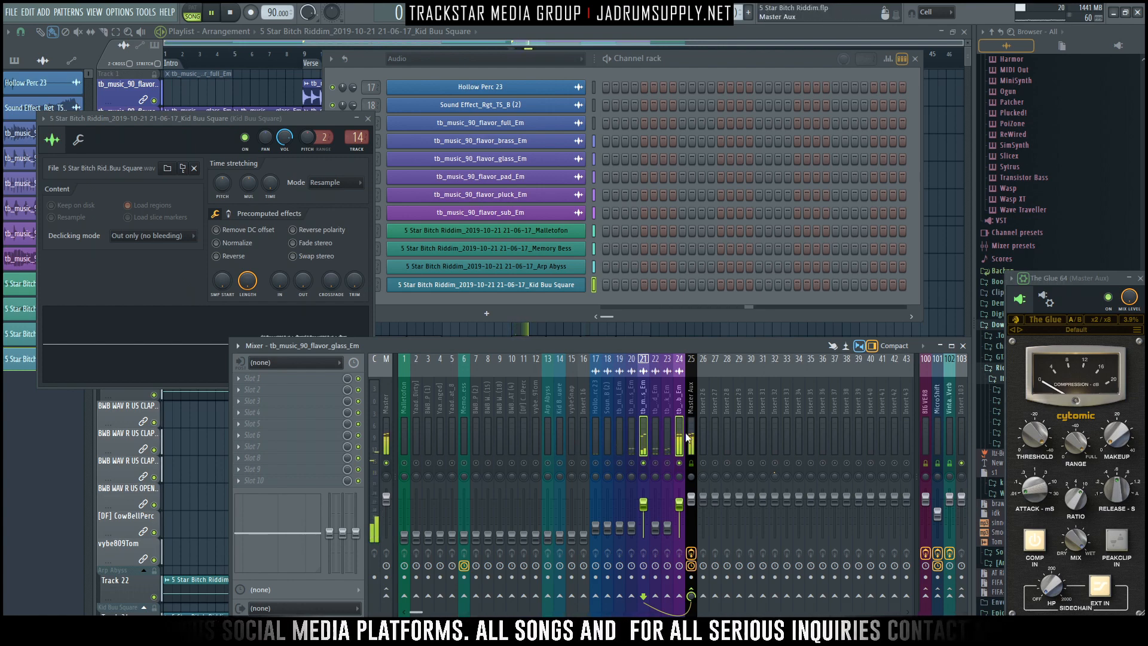
pyautogui.press('space')
# Load iZotope Insight 2 in the master track's first effect slot and shrink and move its window beside the mixer.
pyautogui.click(386, 411)
pyautogui.click(250, 376)
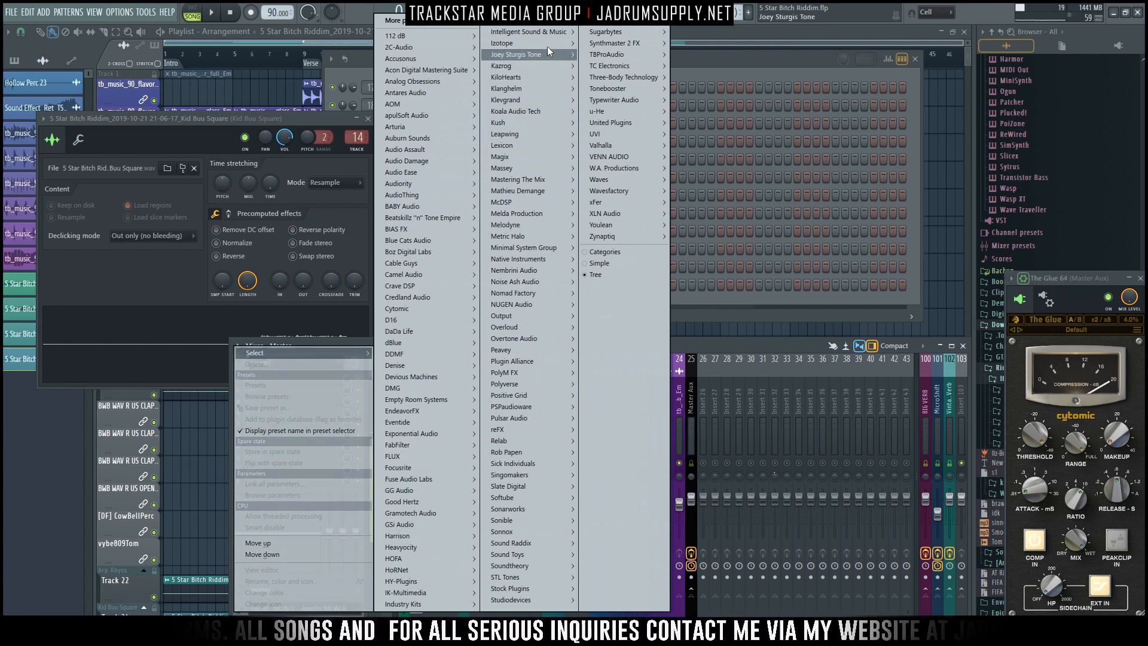
pyautogui.moveTo(557, 44)
pyautogui.moveTo(625, 46)
pyautogui.click(677, 45)
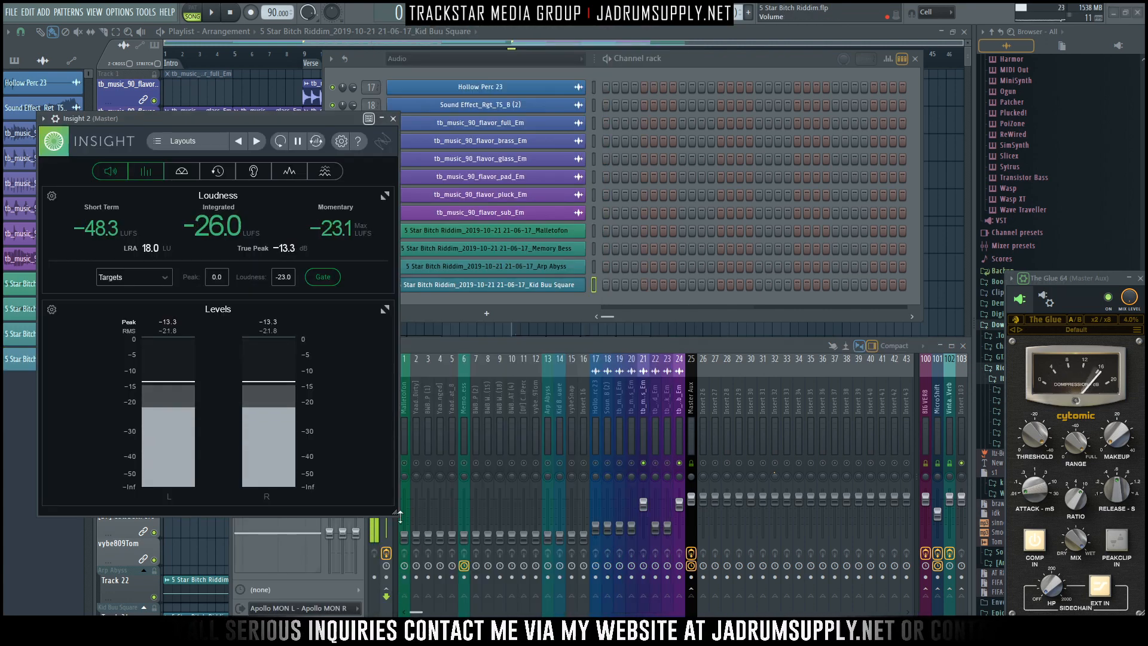
pyautogui.moveTo(162, 115); pyautogui.dragTo(127, 321)
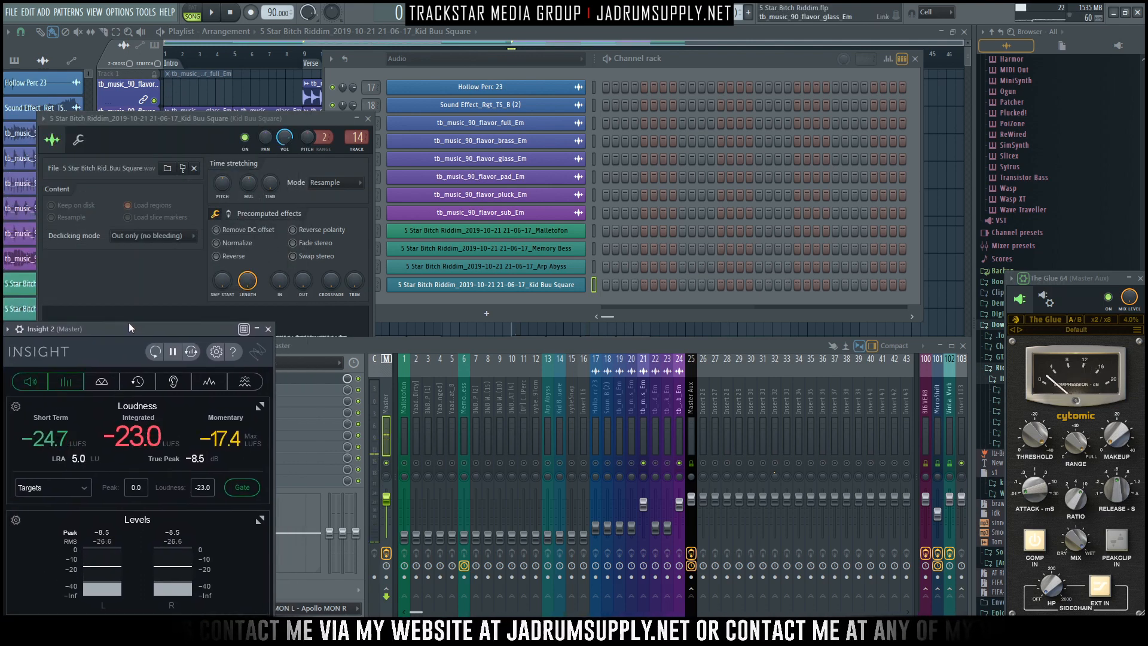
# Replace Insight 2 in the master track's first effect slot with the Waves Dorrough meter.
pyautogui.click(341, 345)
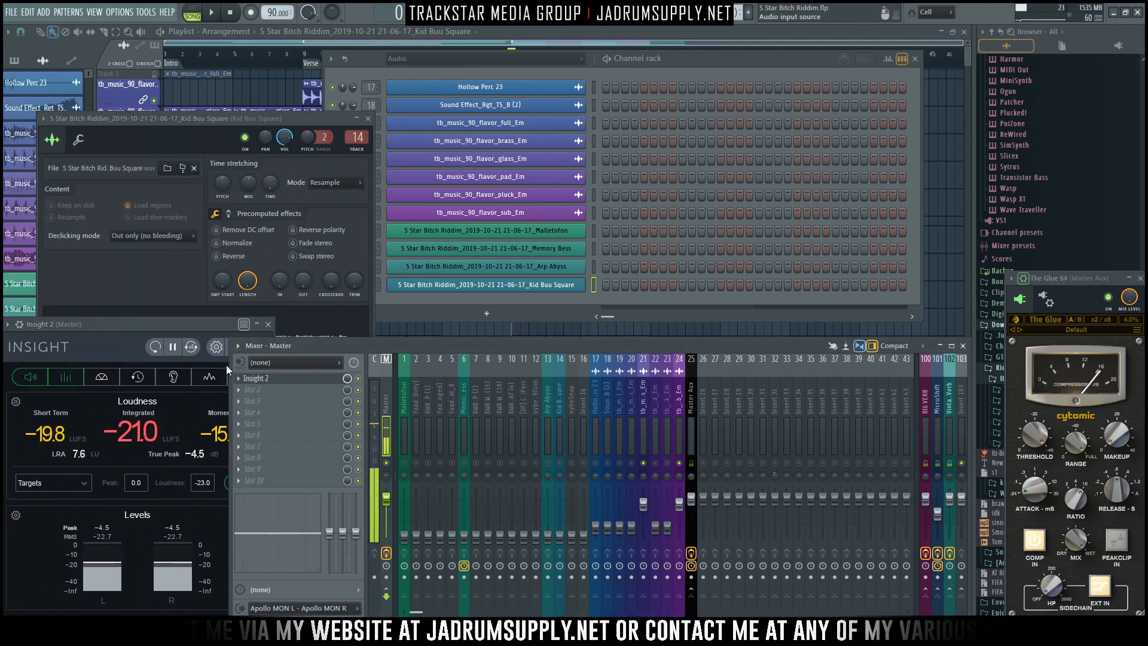
pyautogui.click(256, 380)
pyautogui.click(240, 379)
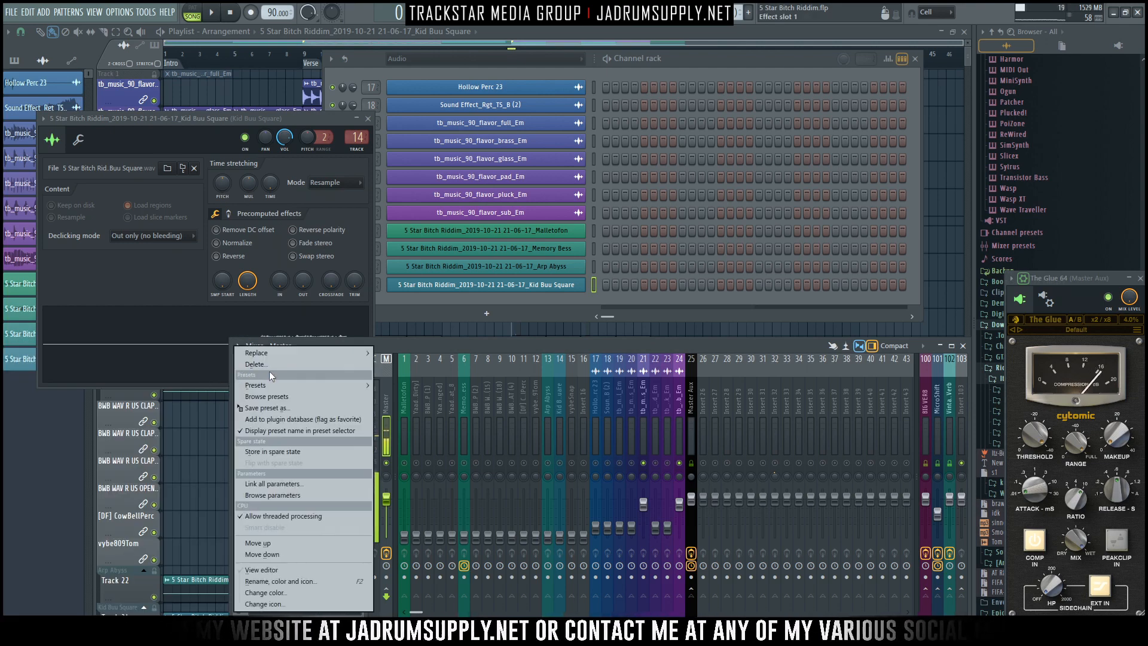
pyautogui.moveTo(345, 351)
pyautogui.click(591, 240)
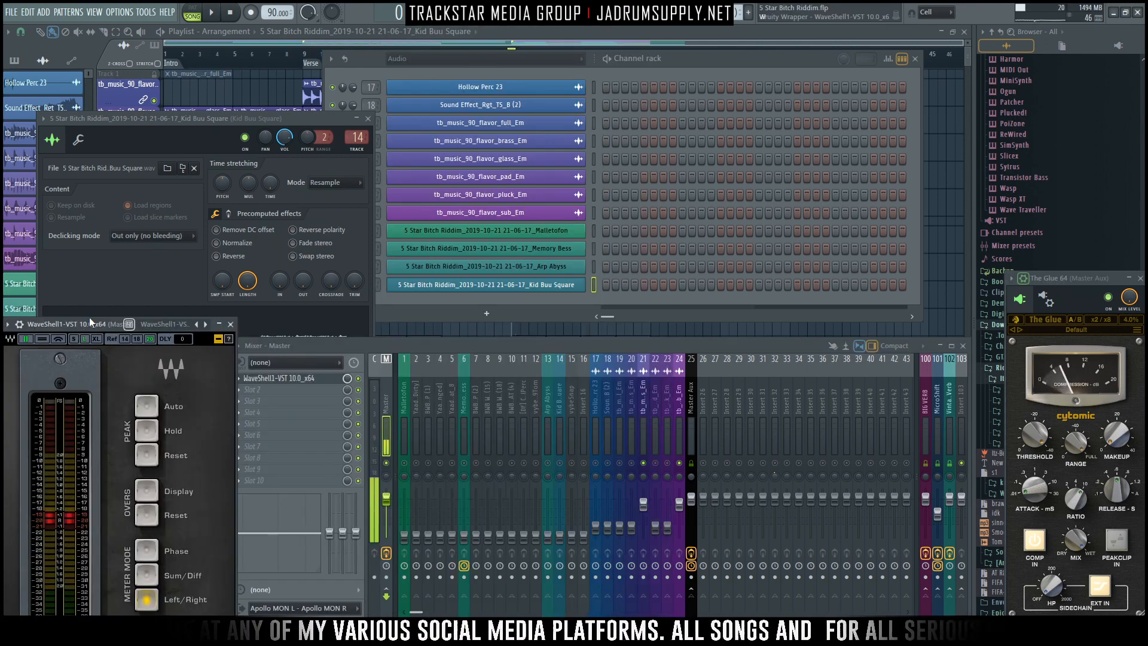
# Turn on peak hold on the Dorrough meter, collapse its control section and place the narrow meter beside the mixer.
pyautogui.moveTo(90, 321); pyautogui.dragTo(127, 181)
pyautogui.click(183, 291)
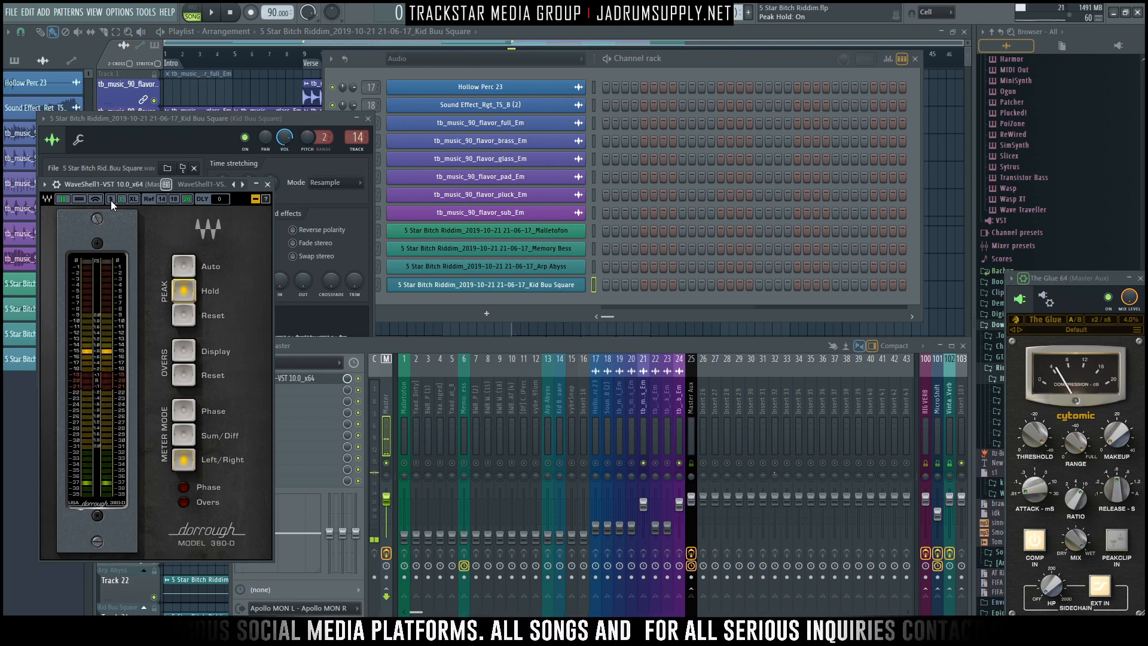
pyautogui.click(257, 199)
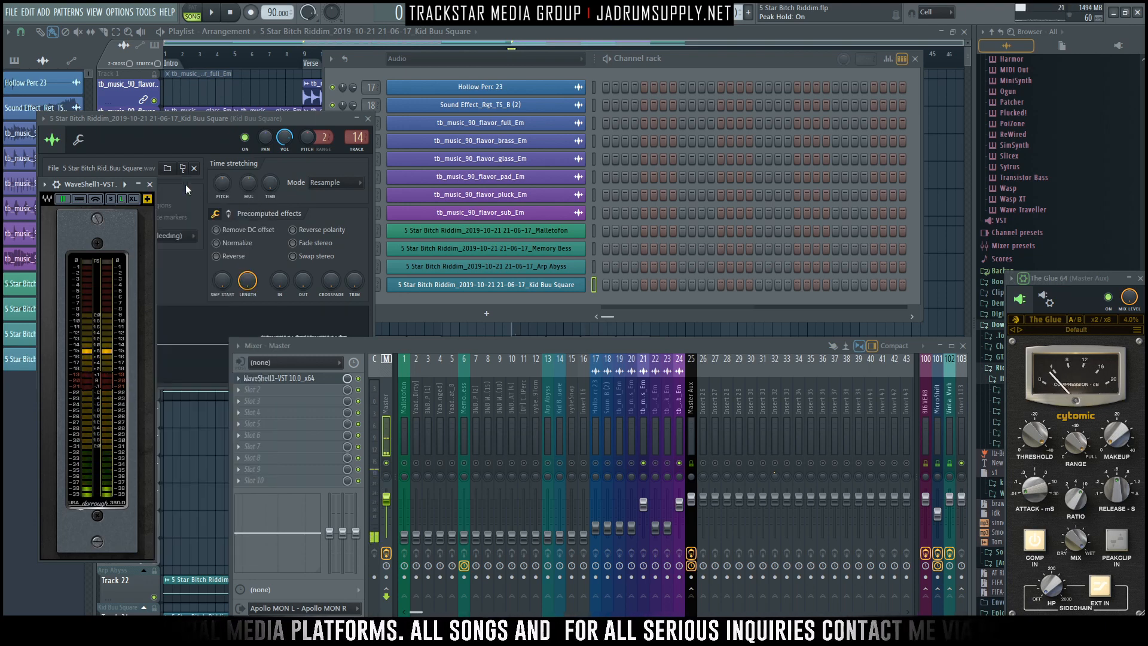
pyautogui.moveTo(92, 186); pyautogui.dragTo(56, 245)
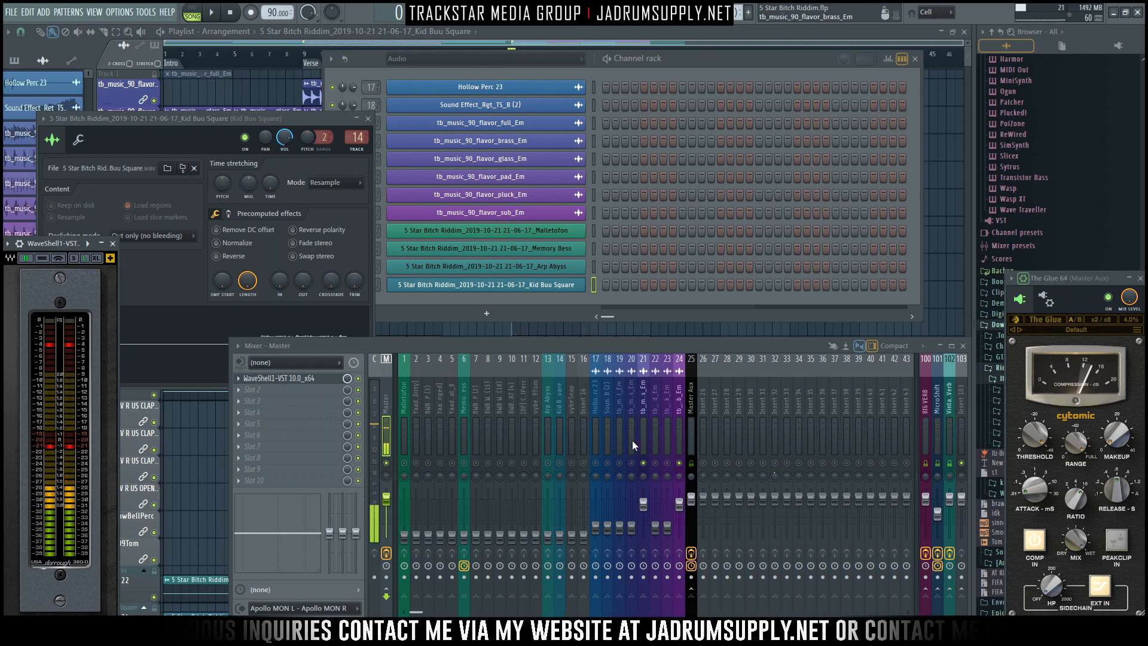
# Play the song and lower the tb_music_90_flavor glass track's volume fader slightly to 80% (-4.7 dB).
pyautogui.click(644, 428)
pyautogui.click(773, 468)
pyautogui.press('space')
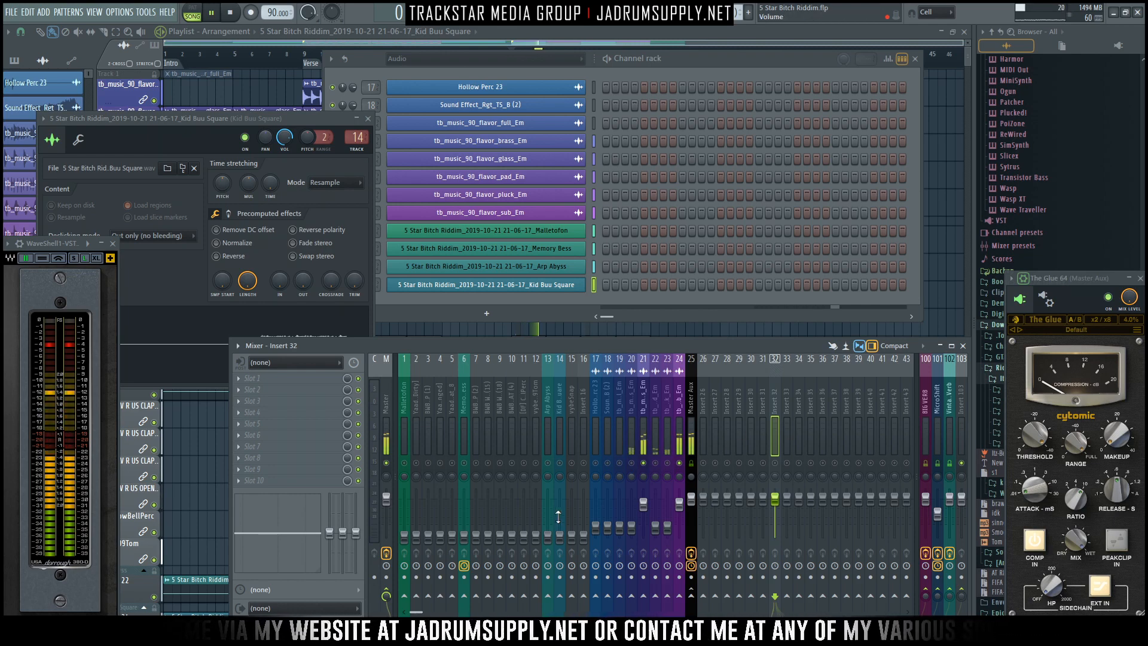
pyautogui.click(644, 504)
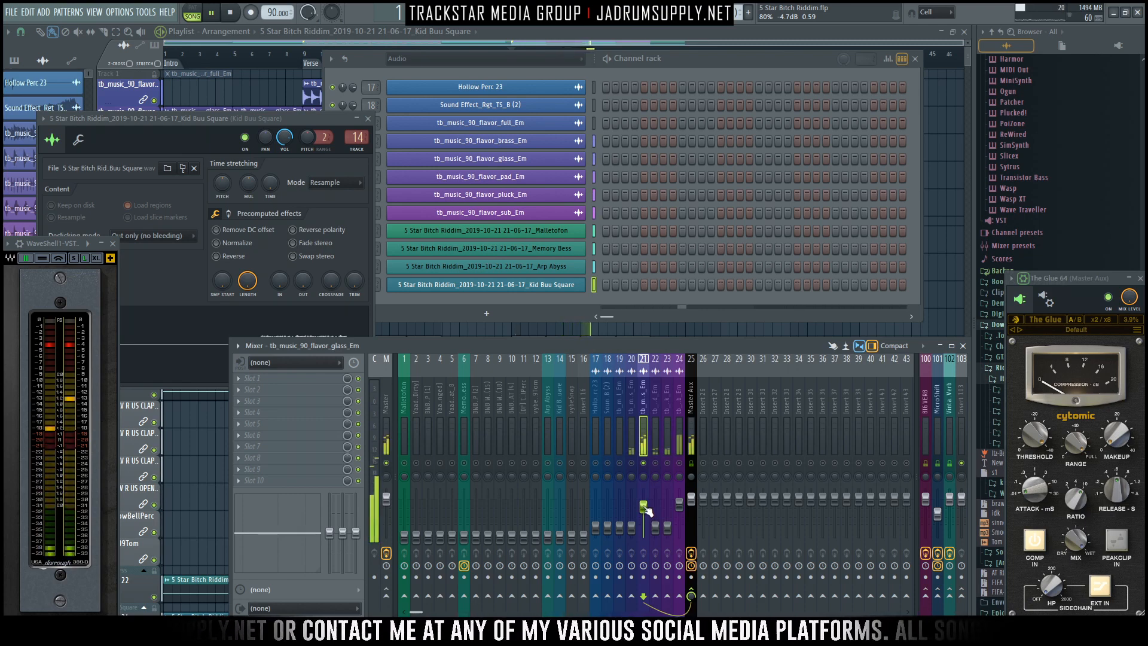
# Expand the Dorrough meter's controls, switch its peak mode to Auto and collapse the controls again.
pyautogui.click(113, 262)
pyautogui.click(149, 325)
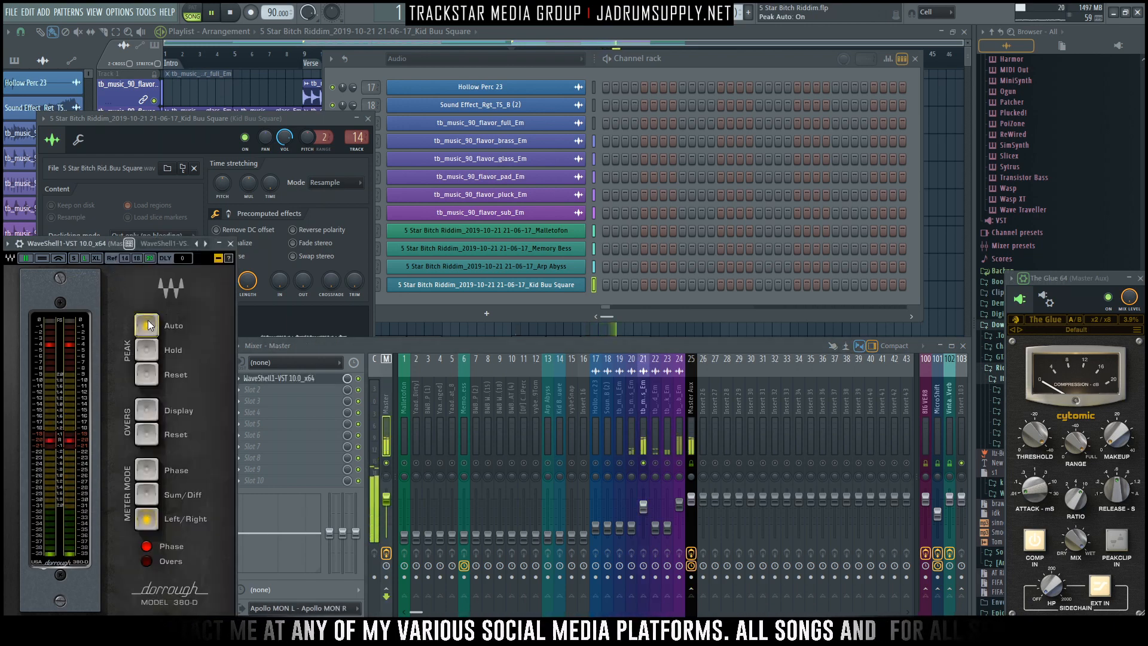
pyautogui.click(219, 257)
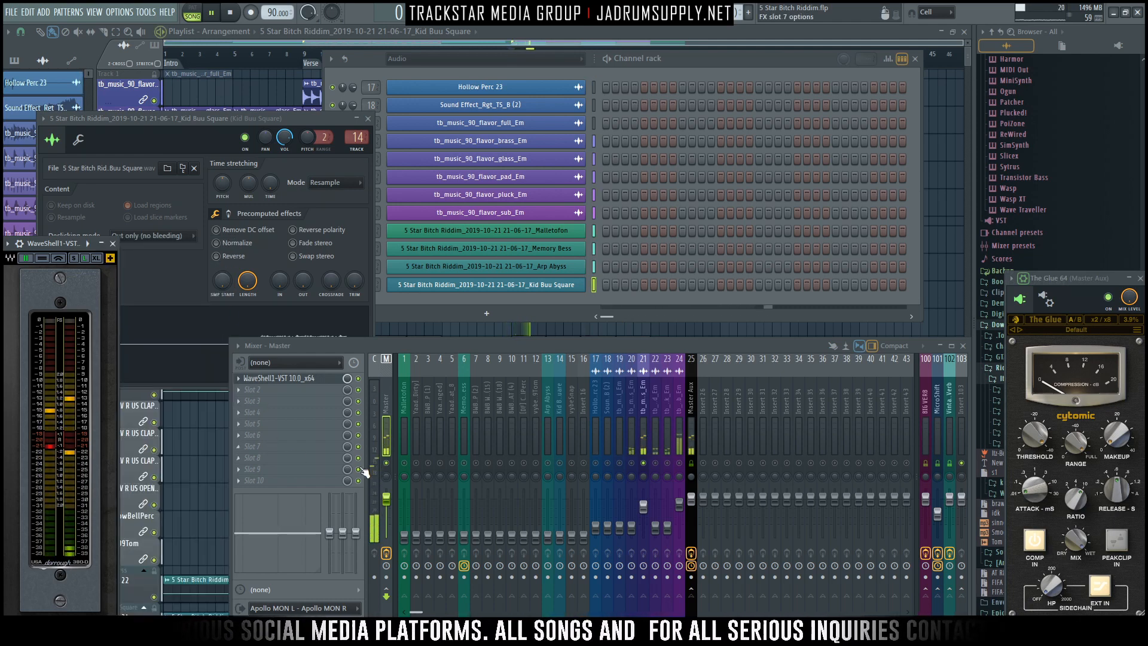
# Stop playback and load Fruity Parametric EQ 2 in the glass track's first effect slot.
pyautogui.click(654, 443)
pyautogui.press('space')
pyautogui.click(269, 379)
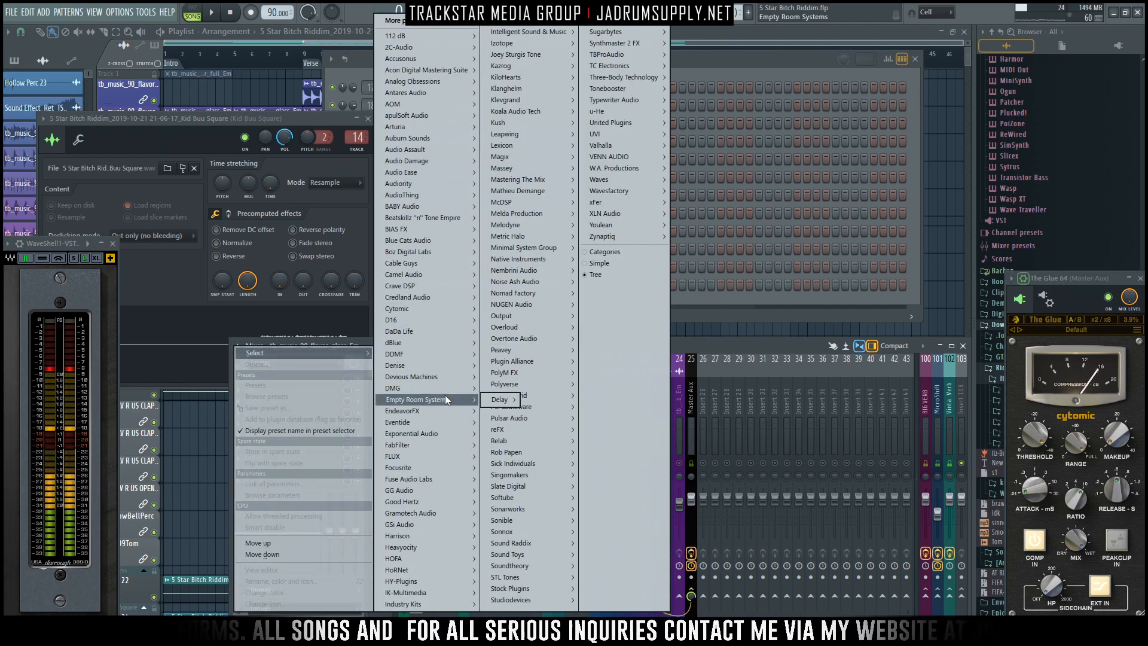
pyautogui.moveTo(437, 430)
pyautogui.moveTo(436, 350)
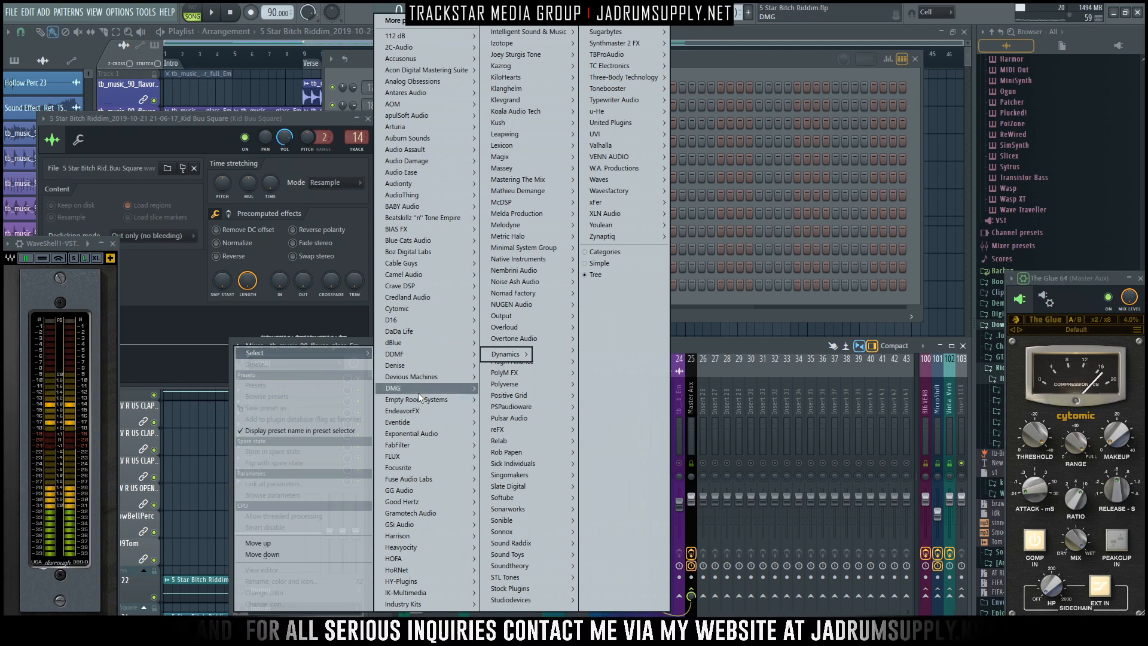
pyautogui.moveTo(428, 430)
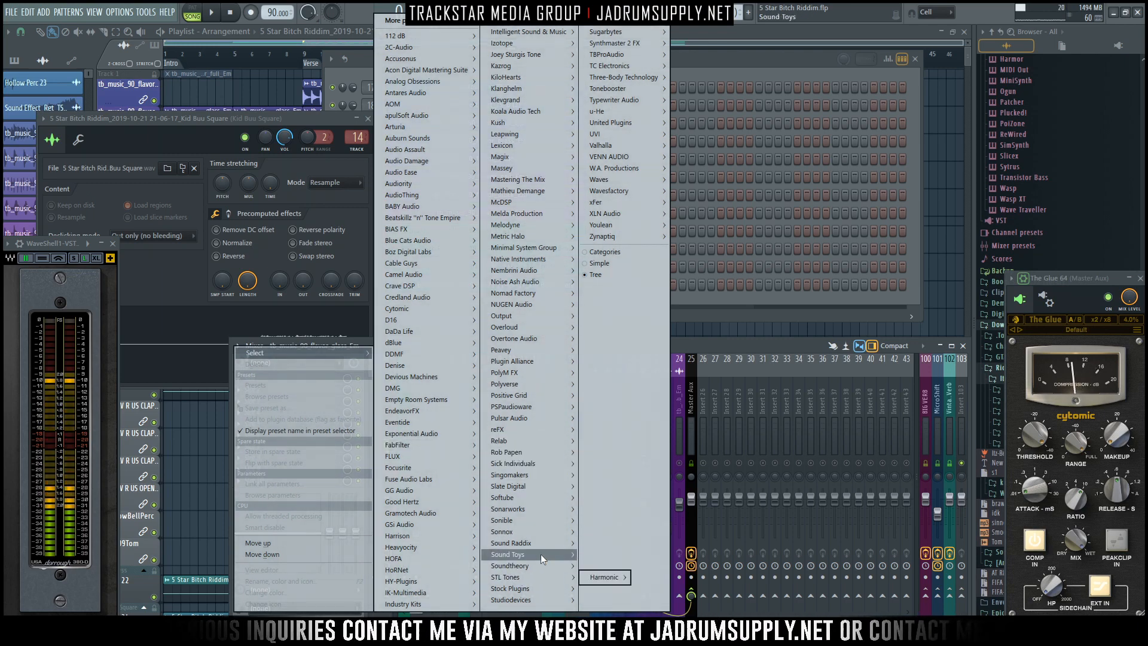
pyautogui.moveTo(535, 587)
pyautogui.moveTo(623, 540)
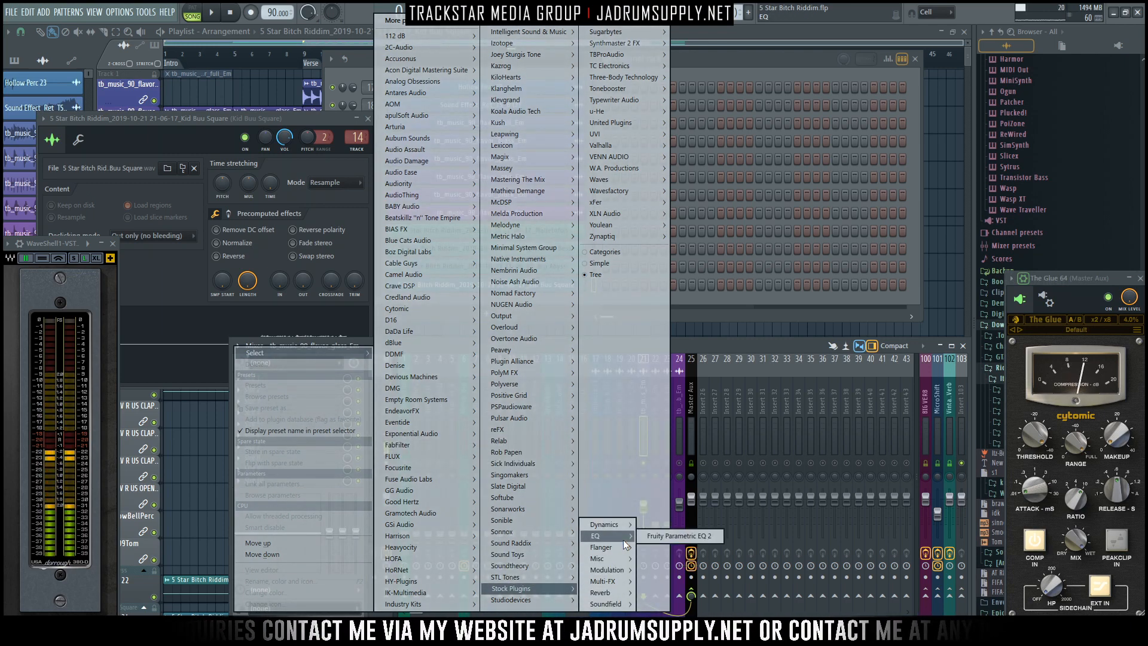
pyautogui.click(669, 535)
# Enlarge the Fruity Parametric EQ 2 window and position it over the channel rack and mixer.
pyautogui.moveTo(402, 148); pyautogui.dragTo(568, 88)
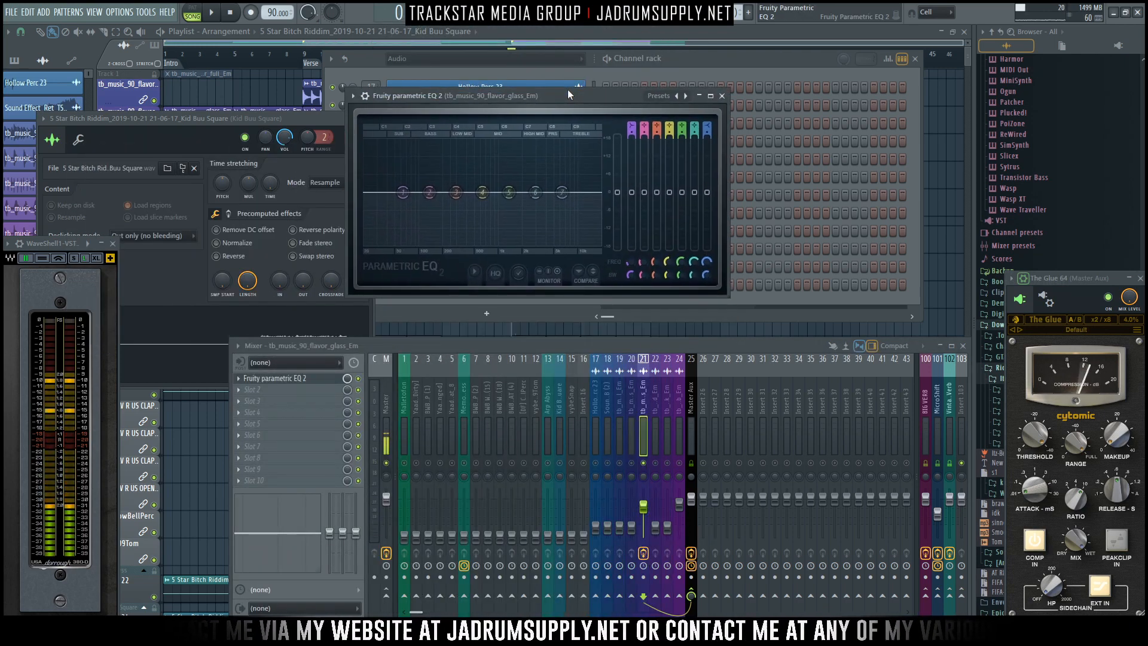
pyautogui.moveTo(765, 346); pyautogui.dragTo(961, 507)
pyautogui.moveTo(684, 99); pyautogui.dragTo(555, 75)
pyautogui.moveTo(823, 222); pyautogui.dragTo(892, 223)
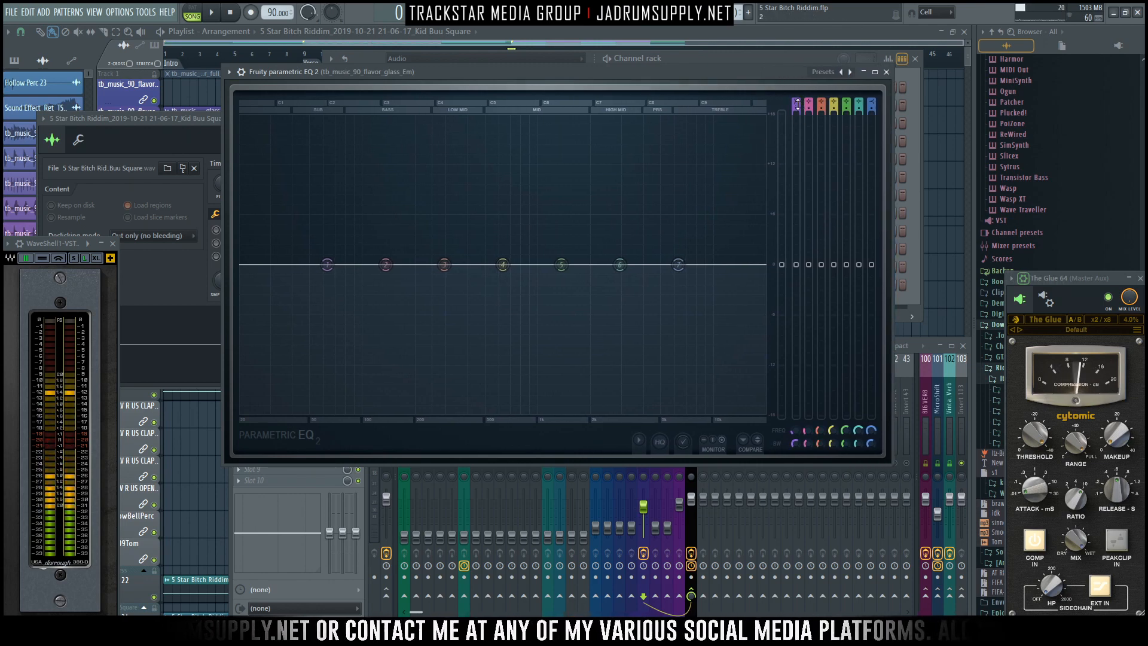
# Set EQ band 1 to a high-pass filter, adjust its slope and move its cutoff up into the low mids.
pyautogui.moveTo(796, 104); pyautogui.dragTo(795, 115)
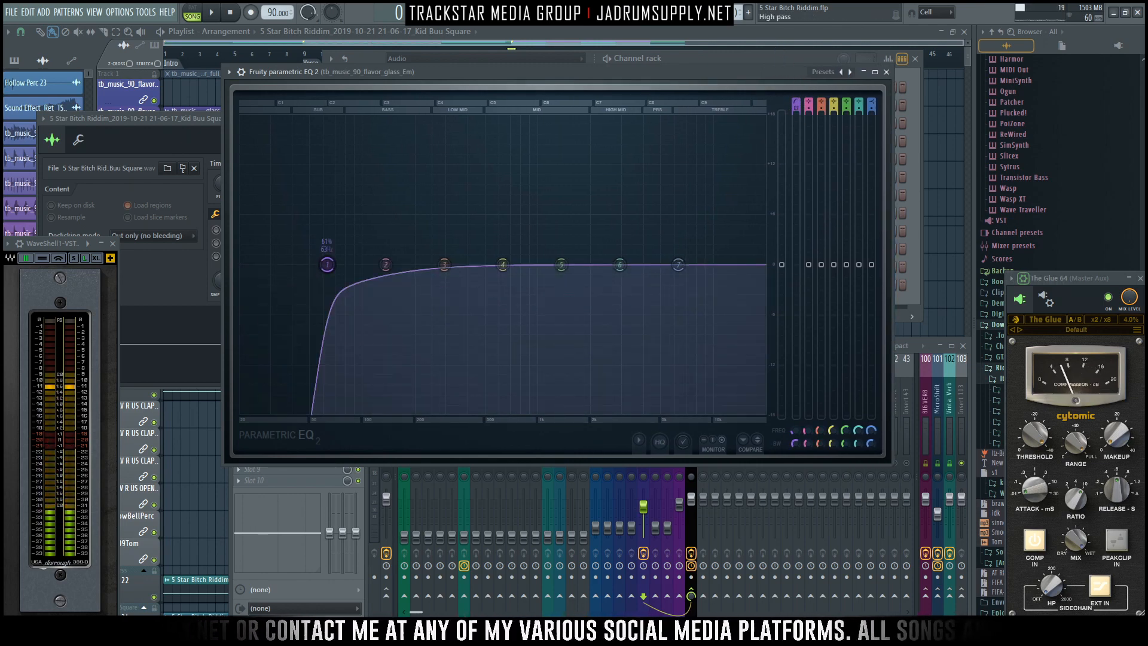
pyautogui.scroll(-1, 329, 277)
pyautogui.moveTo(327, 265); pyautogui.dragTo(461, 265)
pyautogui.press('space')
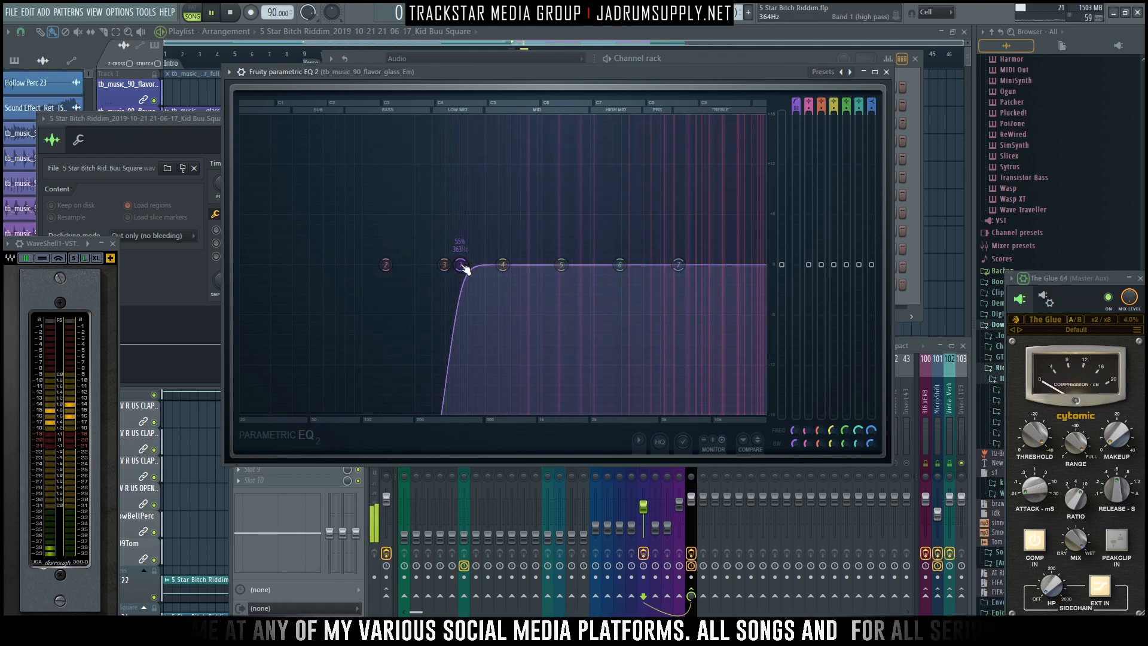
pyautogui.moveTo(793, 112); pyautogui.dragTo(793, 119)
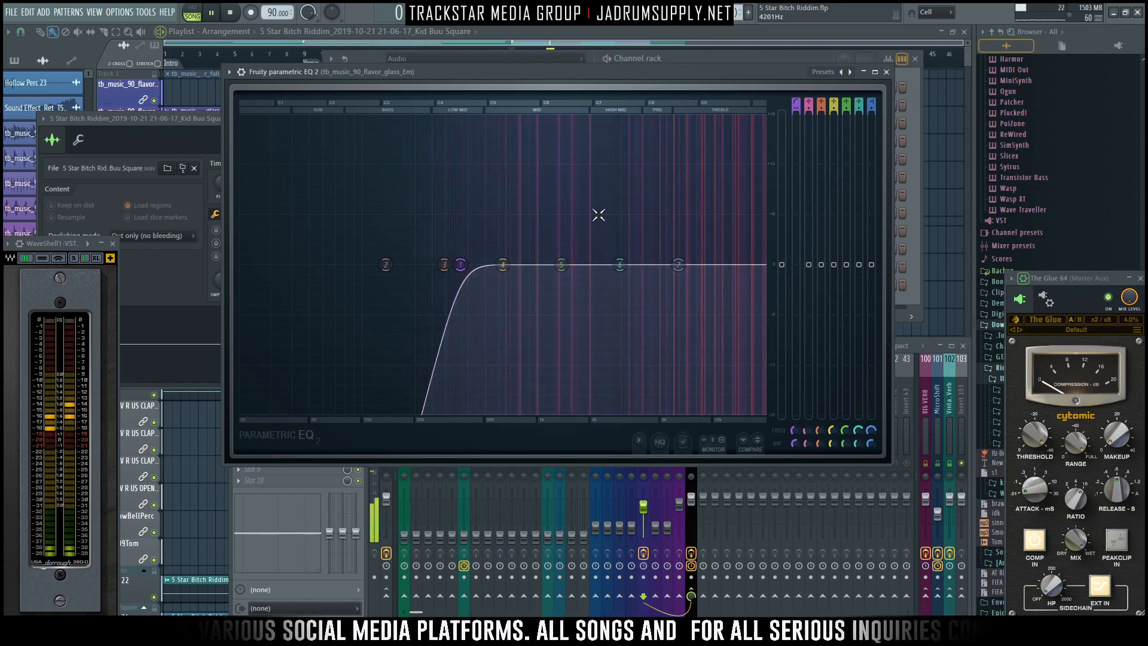
pyautogui.moveTo(461, 264); pyautogui.dragTo(467, 264)
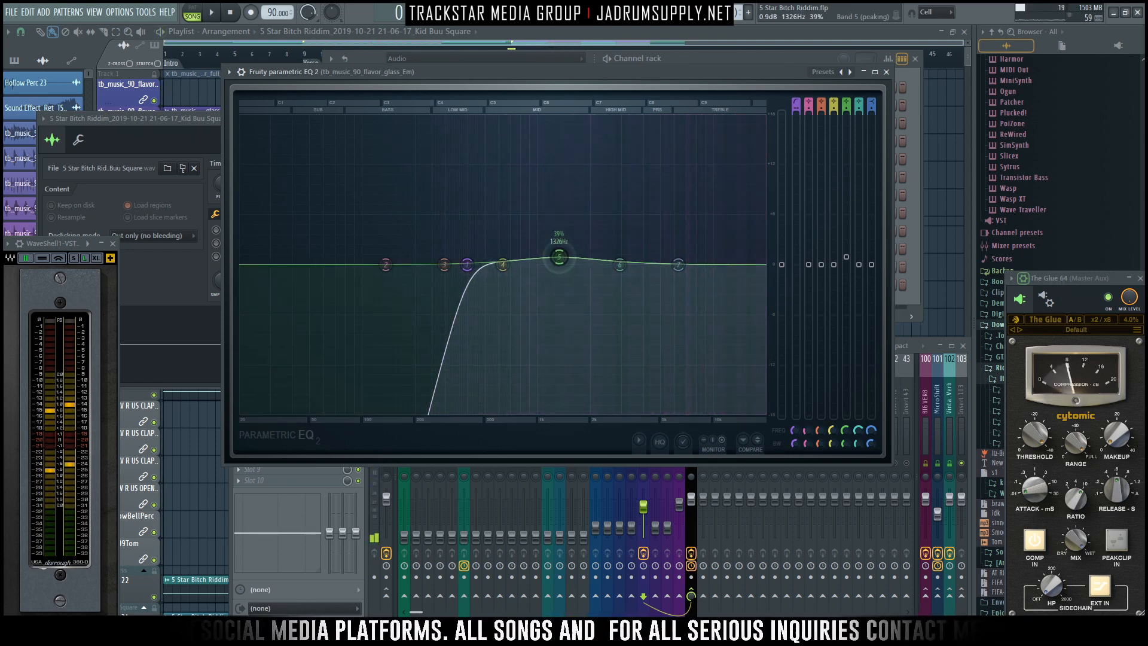
# Boost EQ band 5 as a narrow peak near 1191 Hz and undo the last unwanted EQ change.
pyautogui.moveTo(565, 263); pyautogui.dragTo(551, 116)
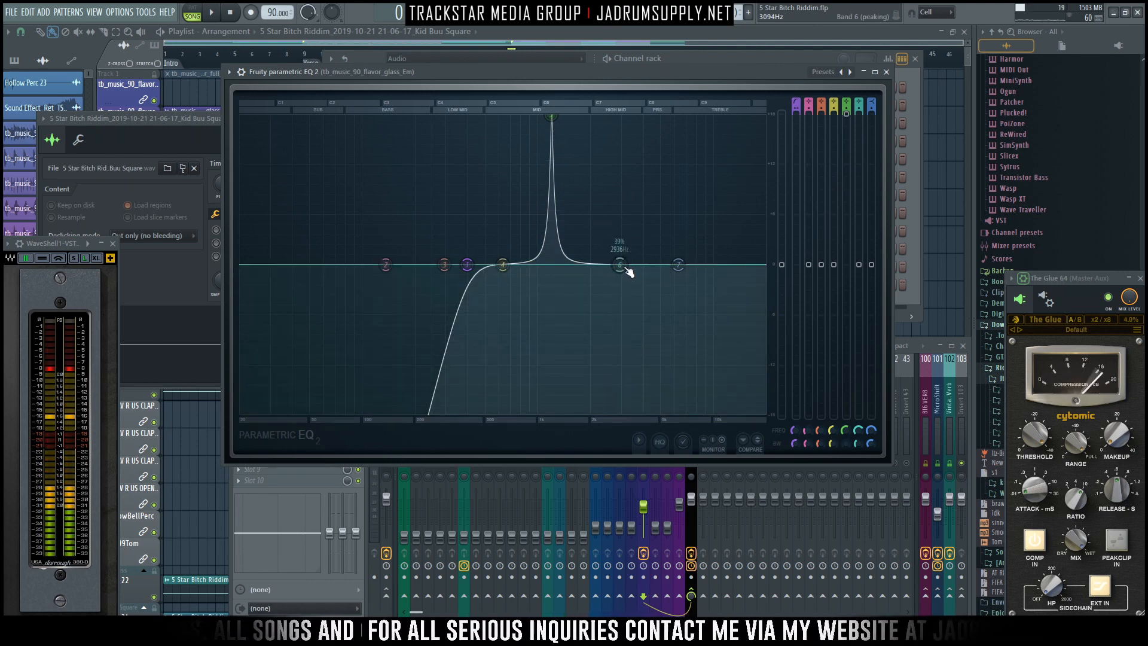
pyautogui.scroll(4, 470, 267)
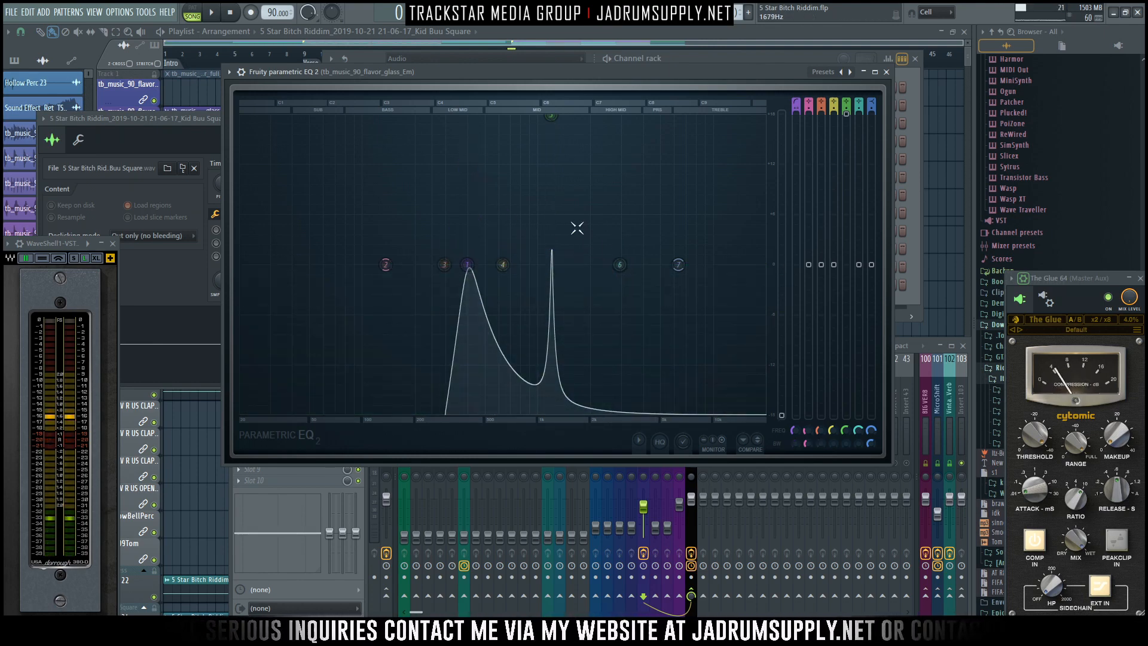
pyautogui.hotkey('ctrl', 'z')
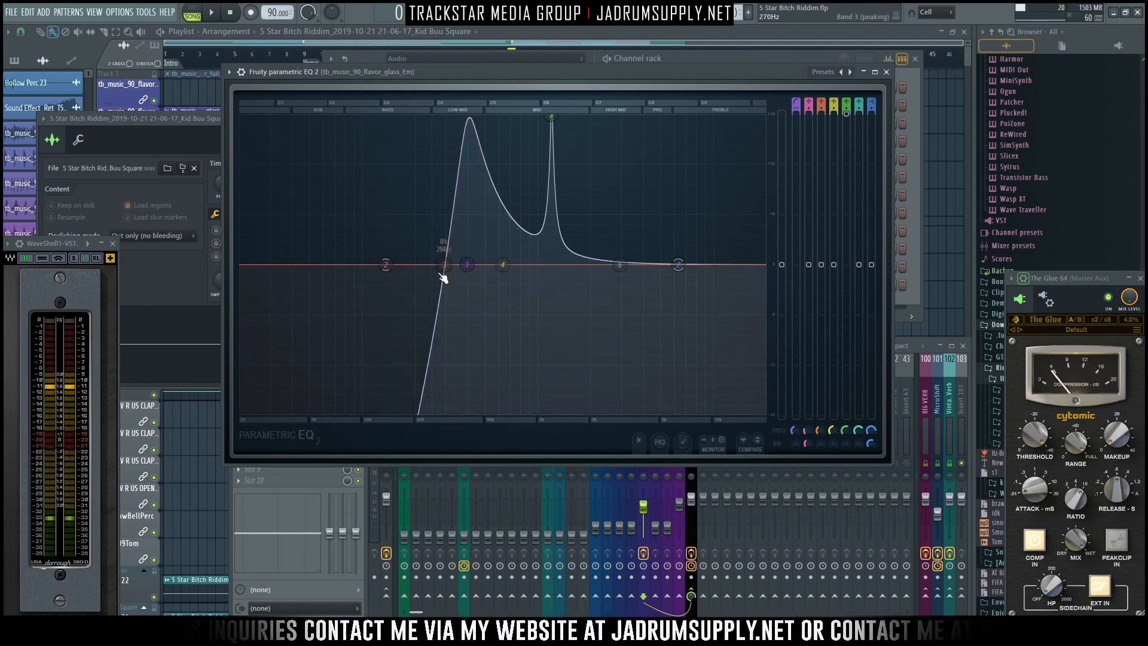
# Pull EQ band 4 down into a narrow cut at the lower edge of the mids.
pyautogui.moveTo(477, 272); pyautogui.dragTo(501, 301)
pyautogui.press('space')
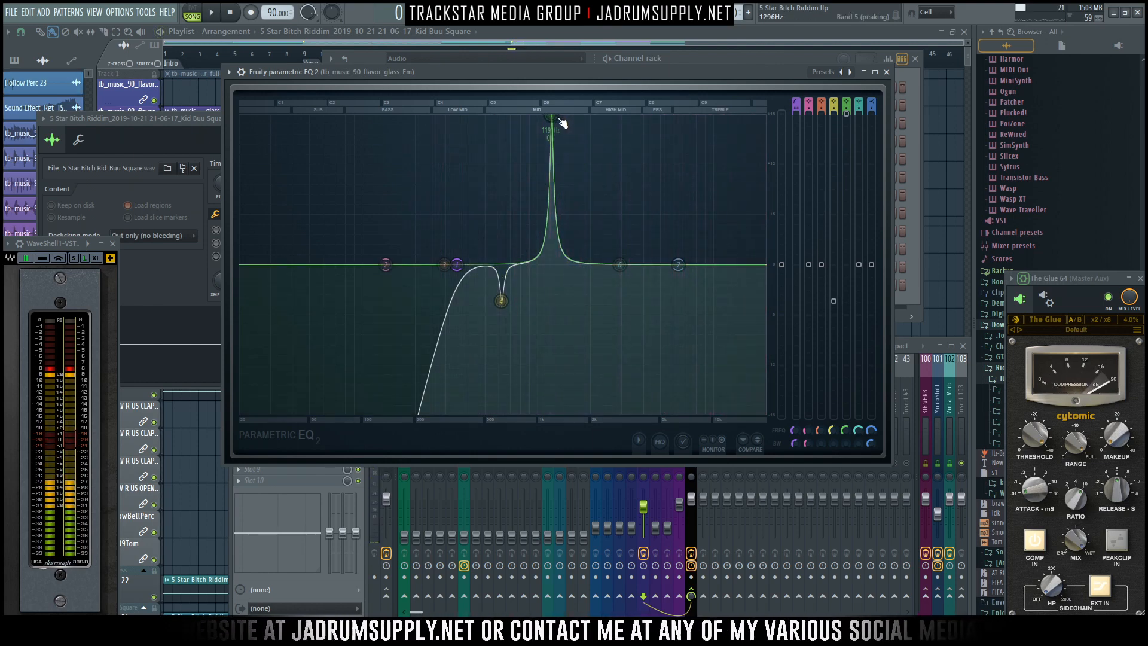
# Try wide and narrow widths on EQ band 5, leave it at 0% width and cut it by about 5 dB at 1191 Hz.
pyautogui.moveTo(551, 125)
pyautogui.mouseDown()
pyautogui.moveTo(546, 257)
pyautogui.moveTo(553, 130)
pyautogui.mouseUp()
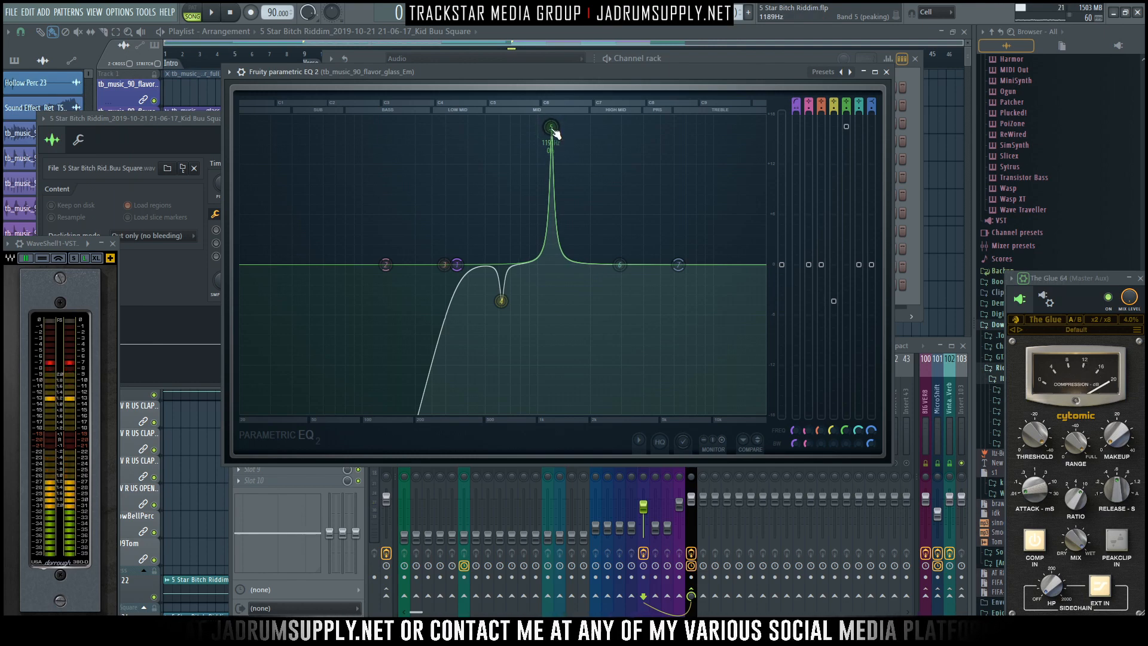
pyautogui.scroll(10, 553, 129)
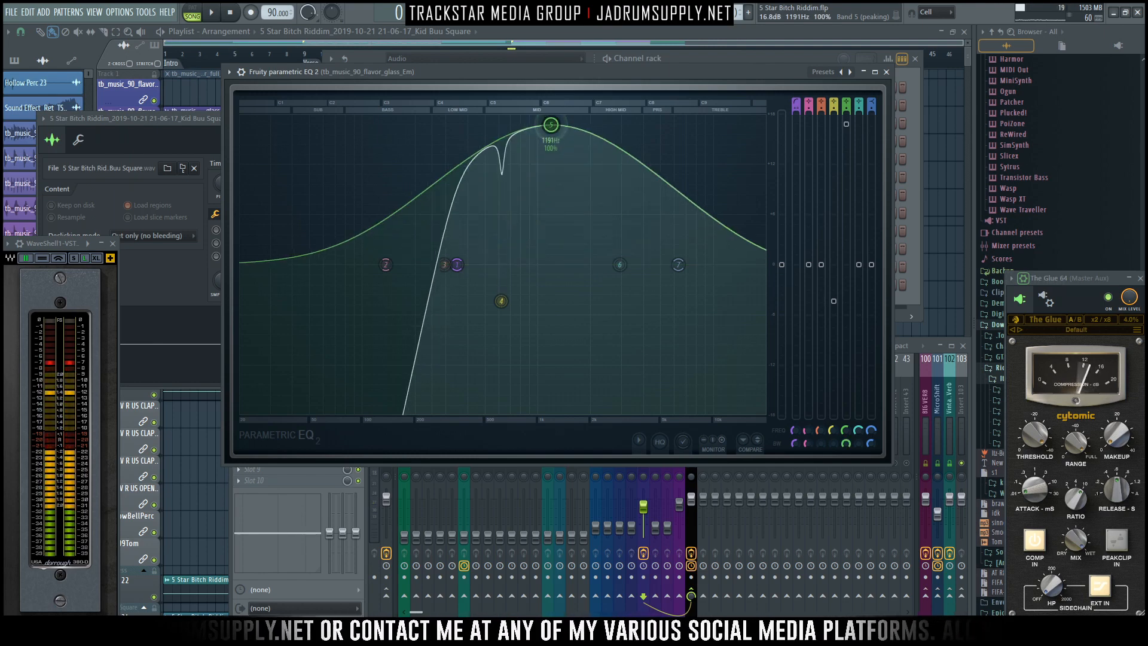
pyautogui.moveTo(553, 129); pyautogui.dragTo(553, 116)
pyautogui.scroll(-10, 553, 120)
pyautogui.scroll(10, 553, 119)
pyautogui.scroll(-10, 553, 119)
pyautogui.scroll(10, 553, 120)
pyautogui.scroll(-10, 554, 119)
pyautogui.scroll(3, 553, 120)
pyautogui.scroll(-3, 553, 119)
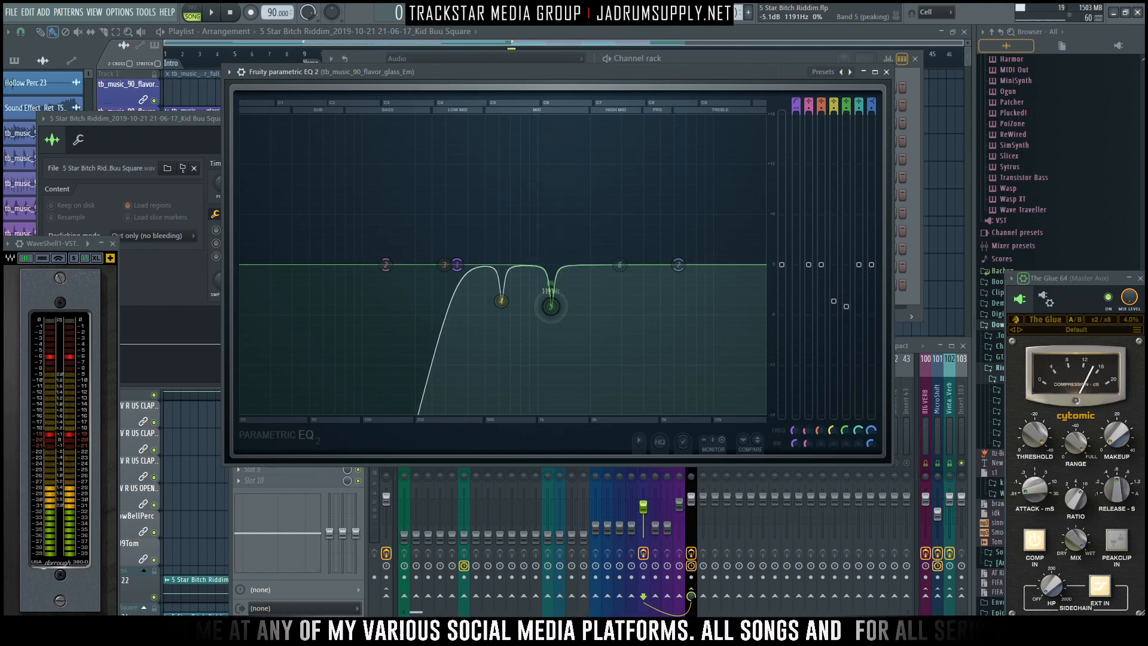
# Play the song and pull EQ band 6 down into a narrow cut at about 2936 Hz.
pyautogui.press('space')
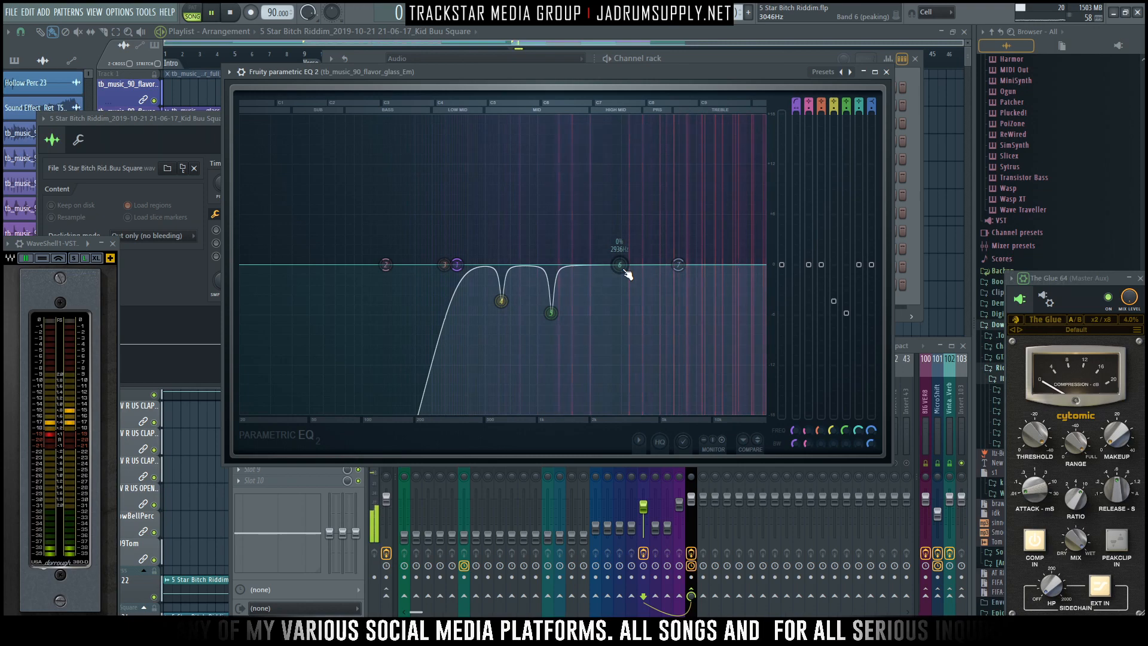
pyautogui.moveTo(619, 250); pyautogui.dragTo(619, 326)
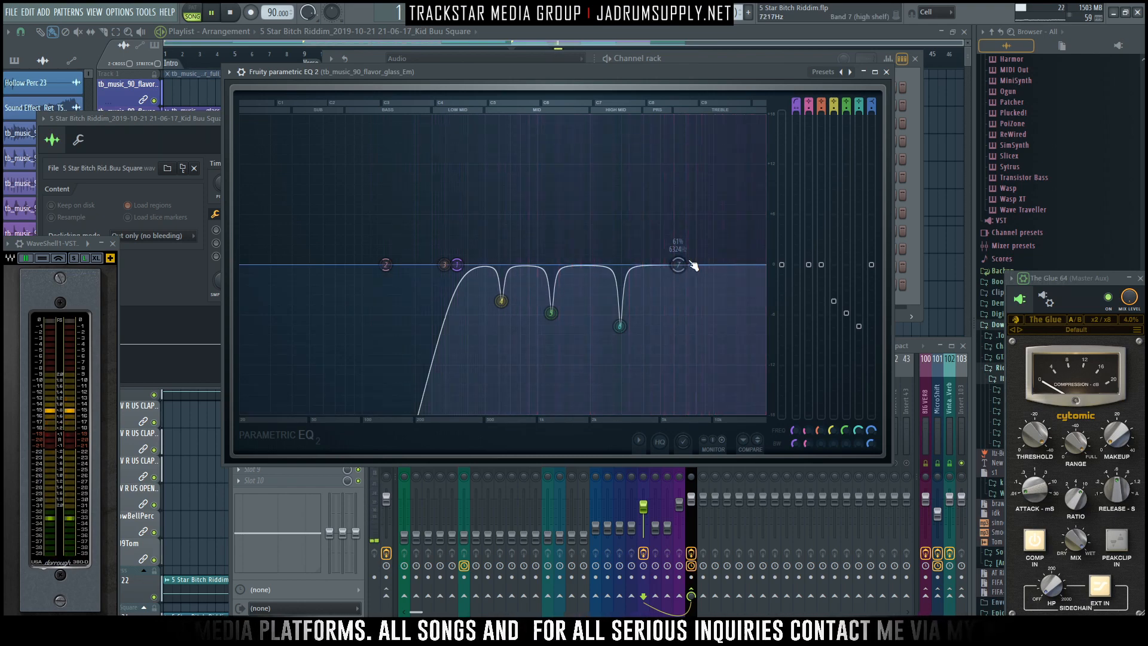
# Change EQ band 7 to a peaking filter by copying band 6's filter type value to it.
pyautogui.rightClick(873, 105)
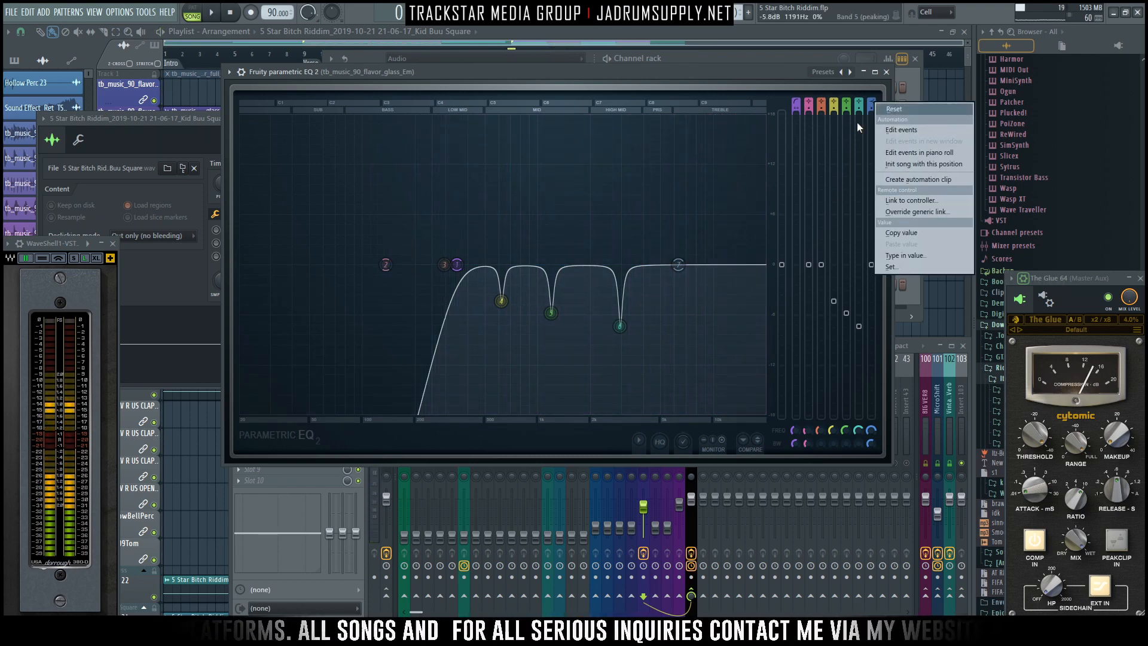
pyautogui.click(867, 84)
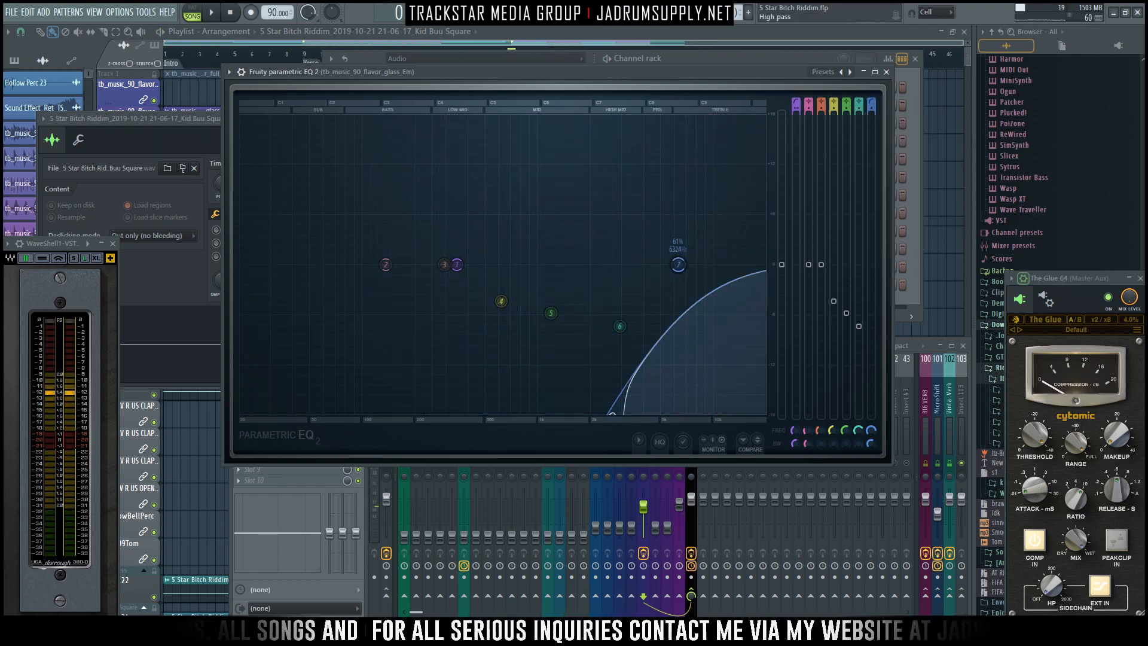
pyautogui.rightClick(859, 103)
pyautogui.click(885, 239)
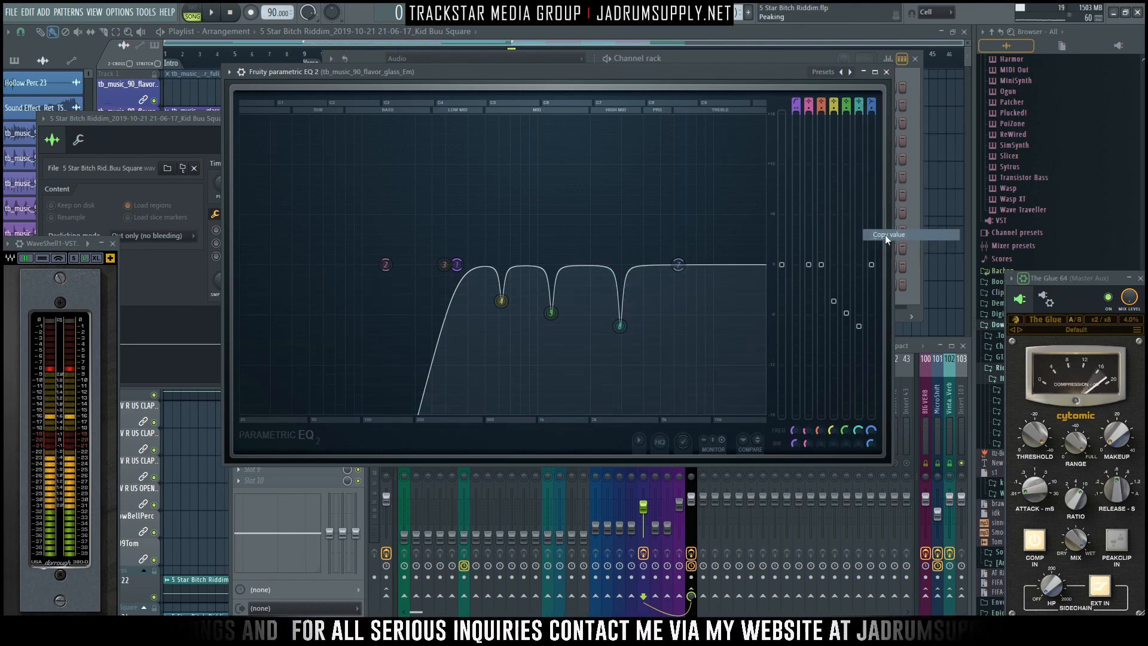
pyautogui.rightClick(872, 101)
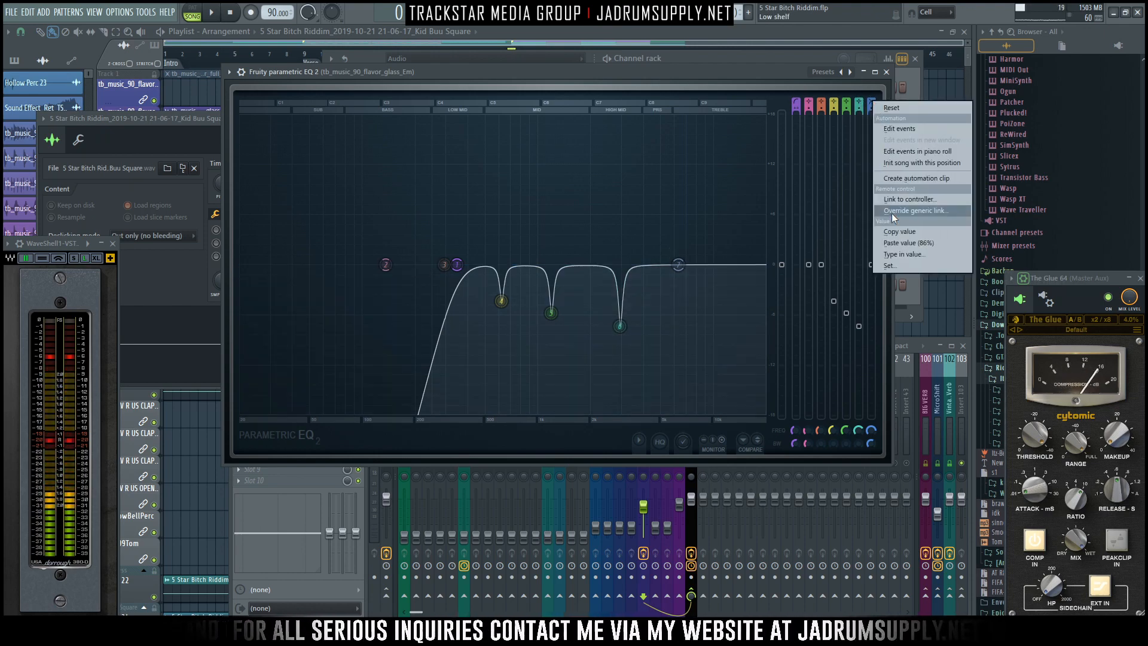
pyautogui.click(909, 242)
# Boost EQ band 7 near 8567 Hz, play the song and turn the boost into a narrow cut.
pyautogui.moveTo(678, 264); pyautogui.dragTo(703, 218)
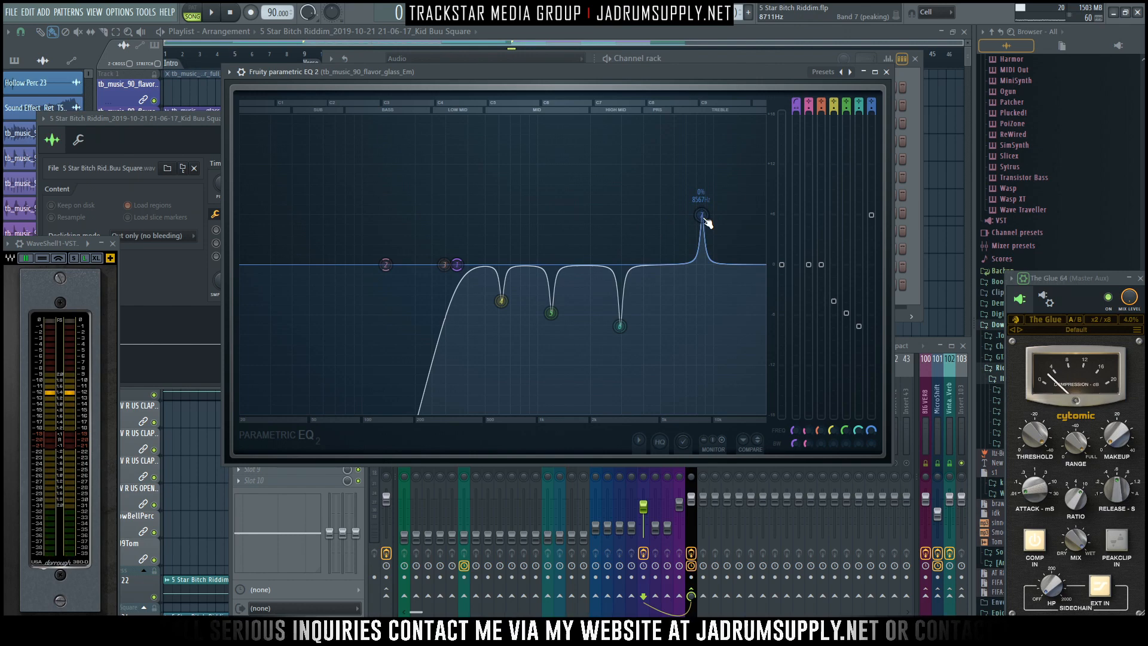
pyautogui.press('space')
pyautogui.moveTo(704, 214); pyautogui.dragTo(700, 302)
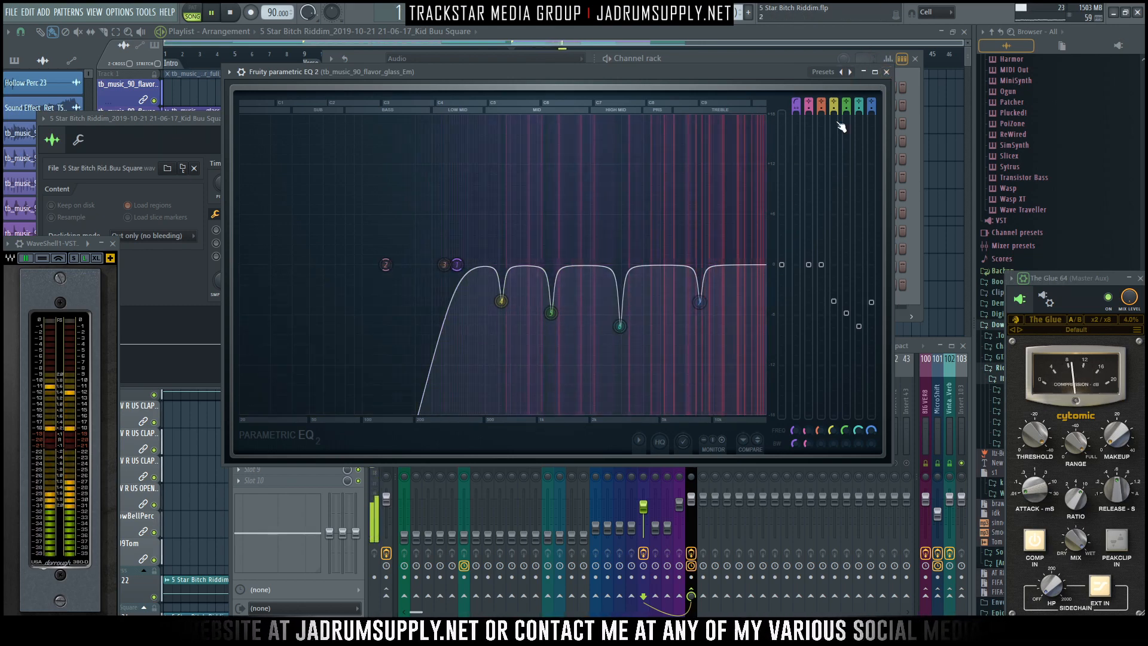
# Shrink the parametric EQ window and open the BIG VERB track's Lustrous Plates and Virtual Mix Rack to view their settings.
pyautogui.moveTo(890, 465); pyautogui.dragTo(614, 257)
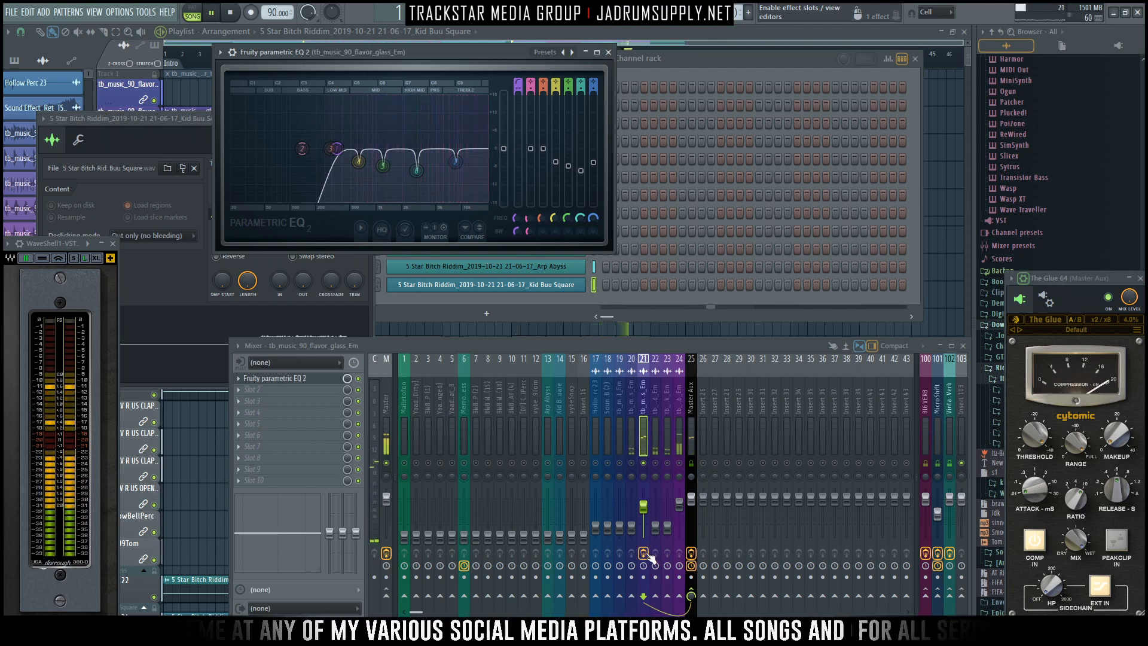
pyautogui.press('space')
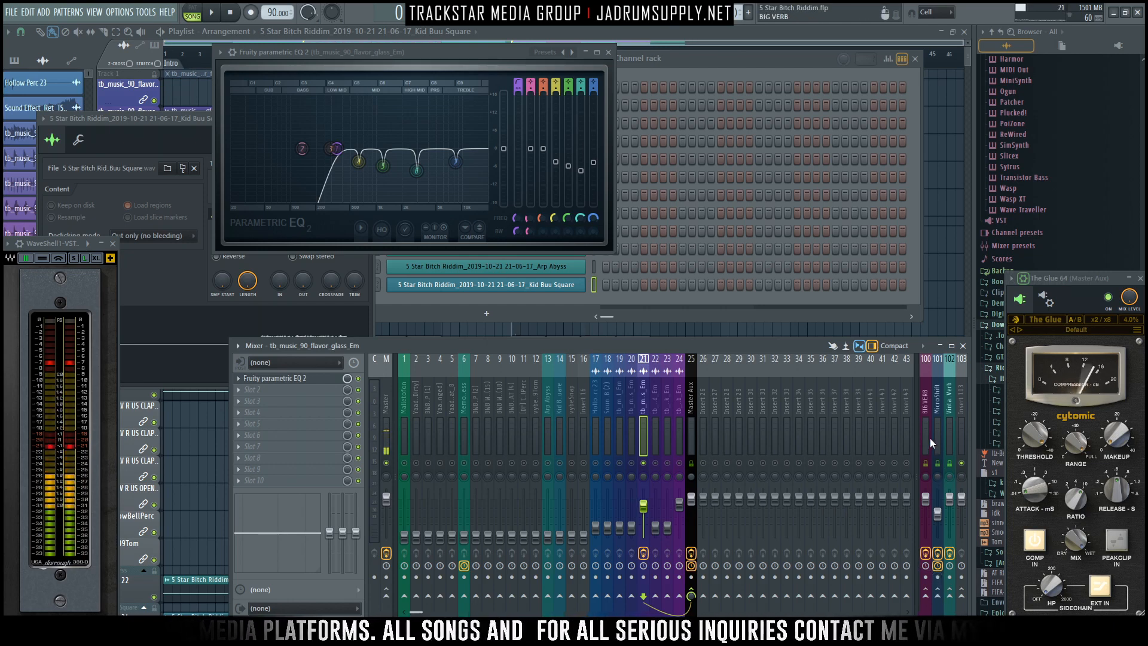
pyautogui.click(926, 407)
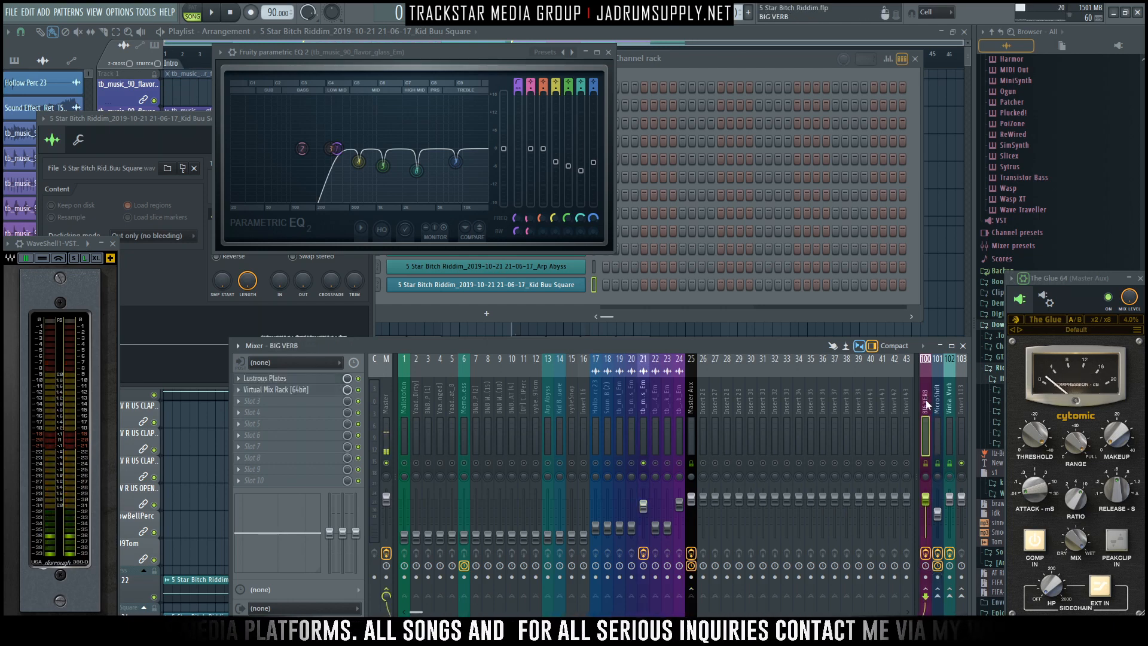
pyautogui.click(341, 377)
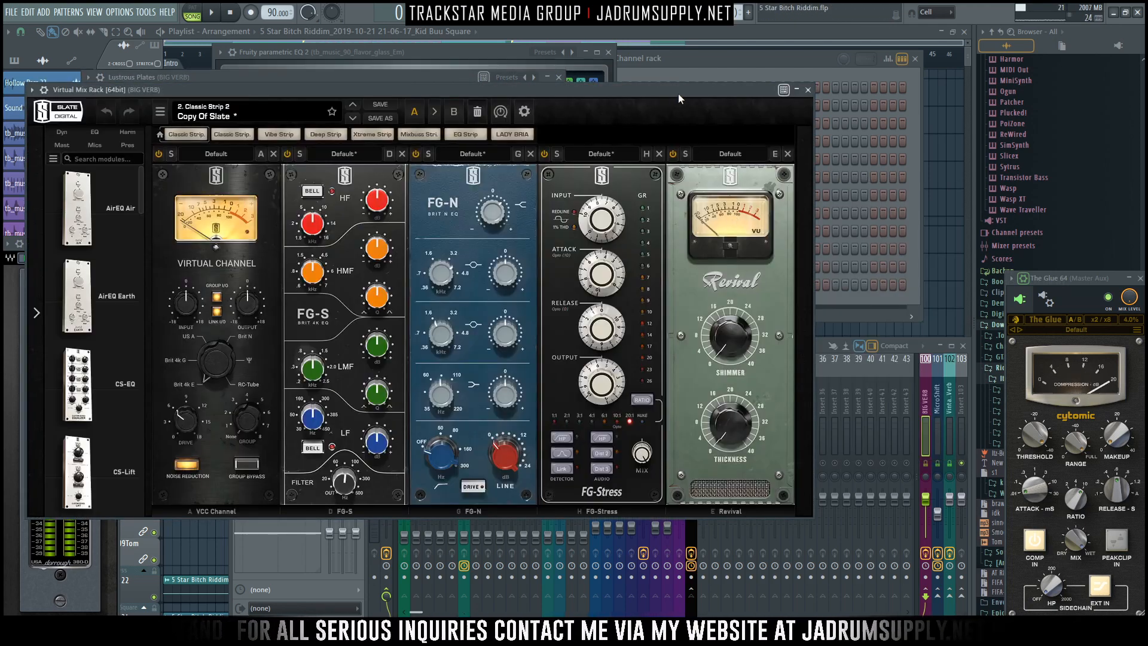
pyautogui.moveTo(678, 93); pyautogui.dragTo(830, 159)
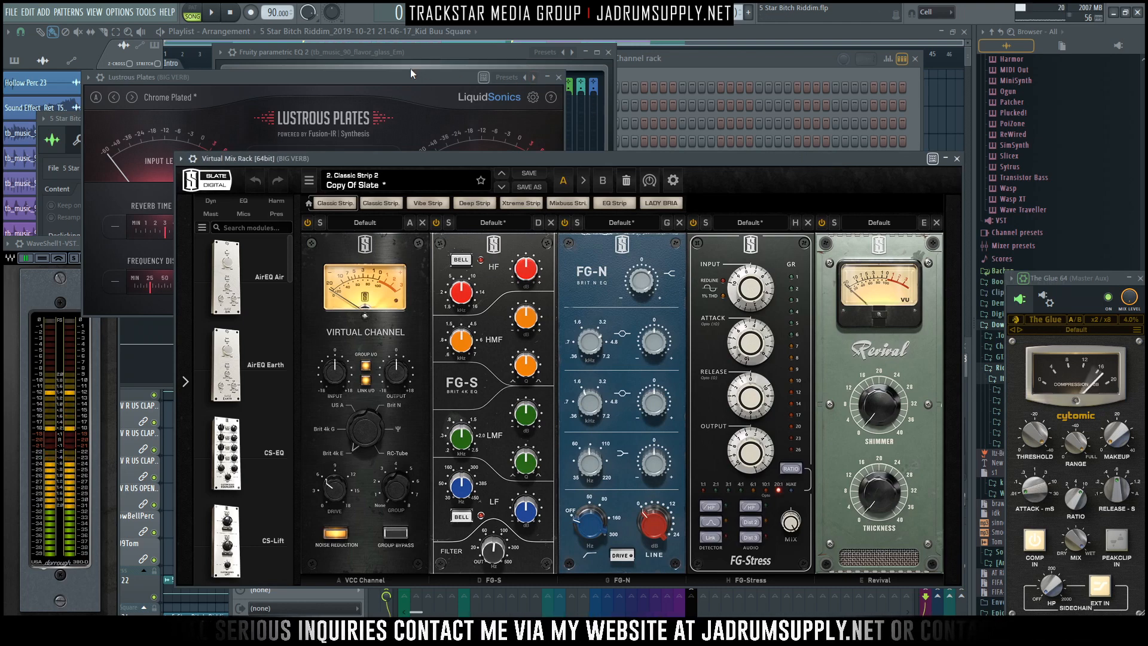
pyautogui.moveTo(411, 73); pyautogui.dragTo(330, 48)
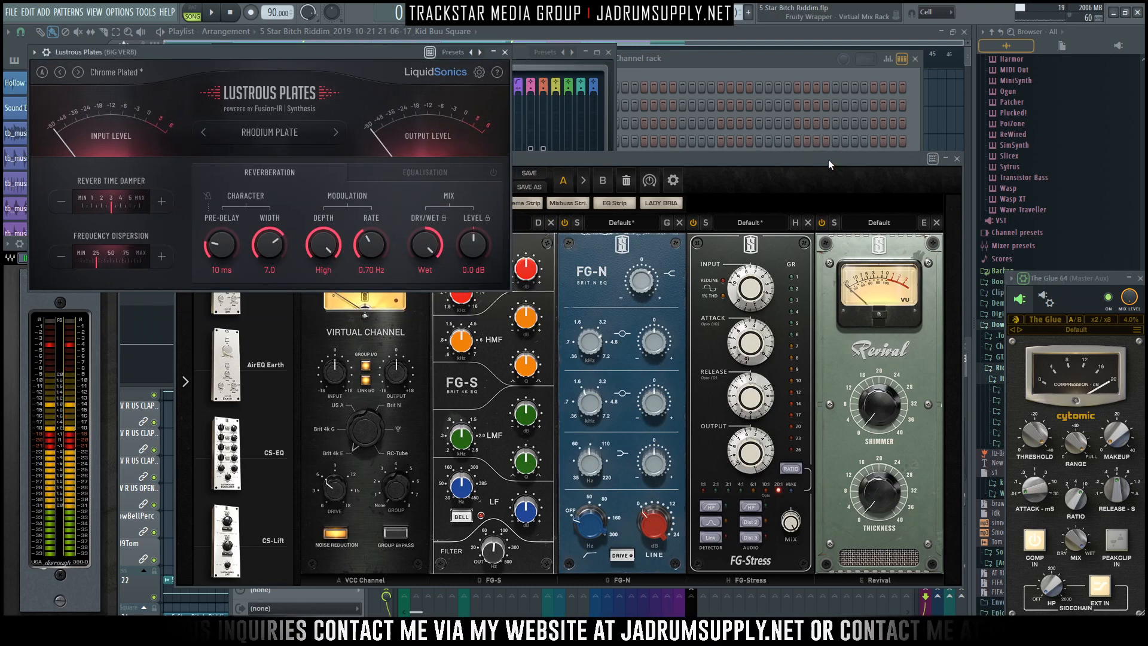
pyautogui.moveTo(828, 159); pyautogui.dragTo(761, 103)
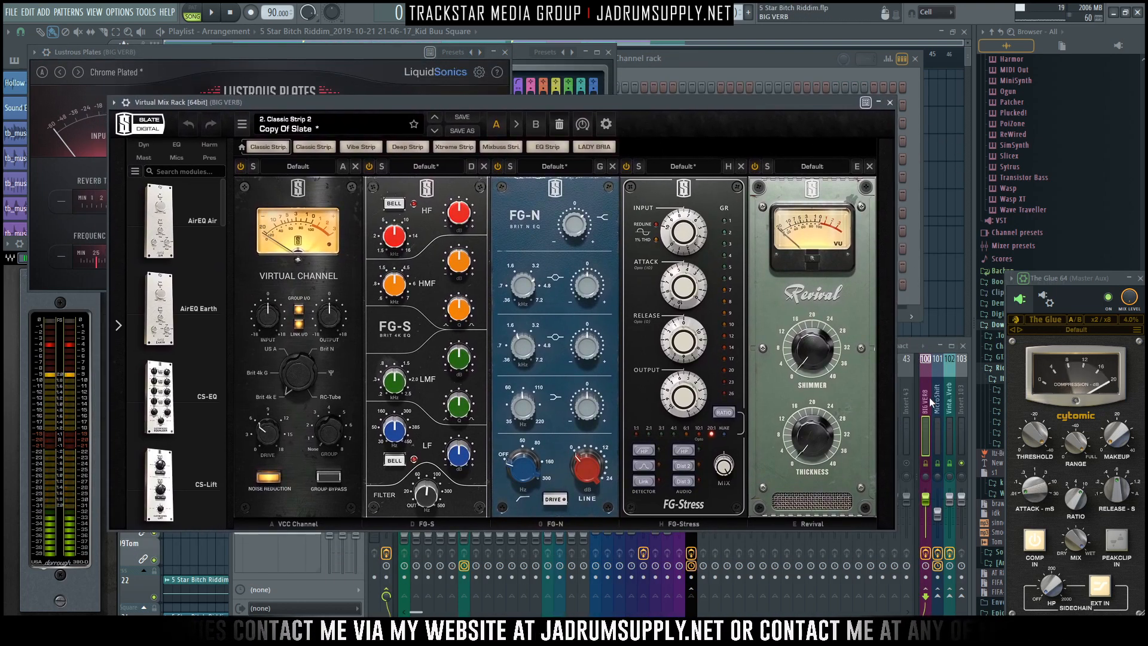
# Play the song with the glass track selected, and close the two reverb effect windows and the parametric EQ.
pyautogui.click(915, 353)
pyautogui.click(643, 419)
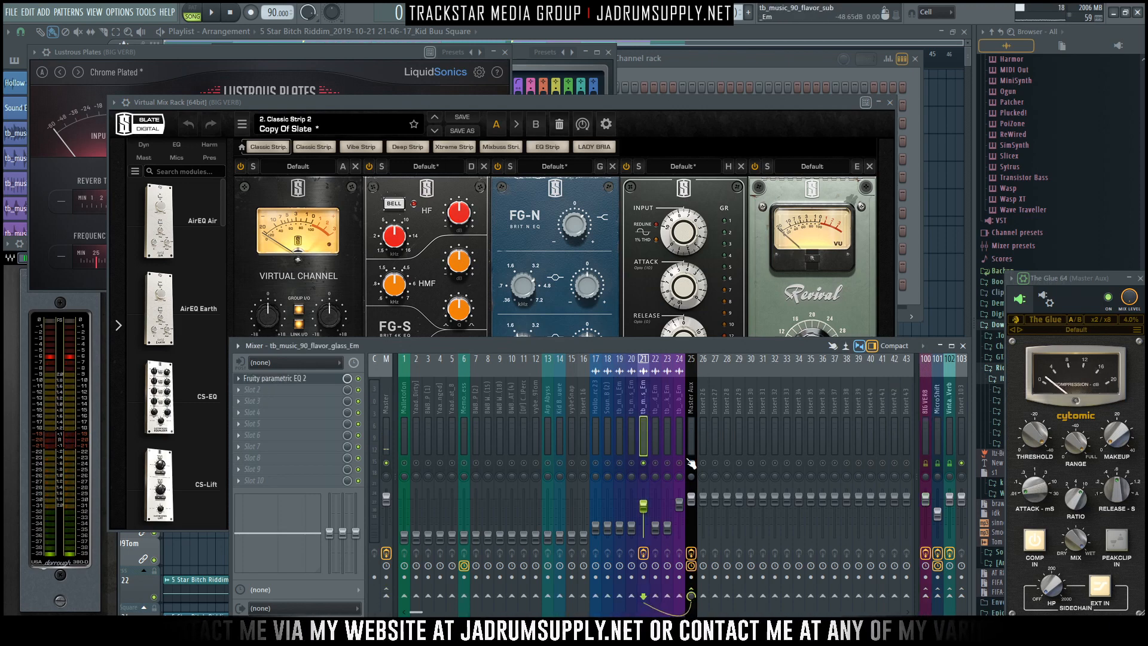
pyautogui.press('space')
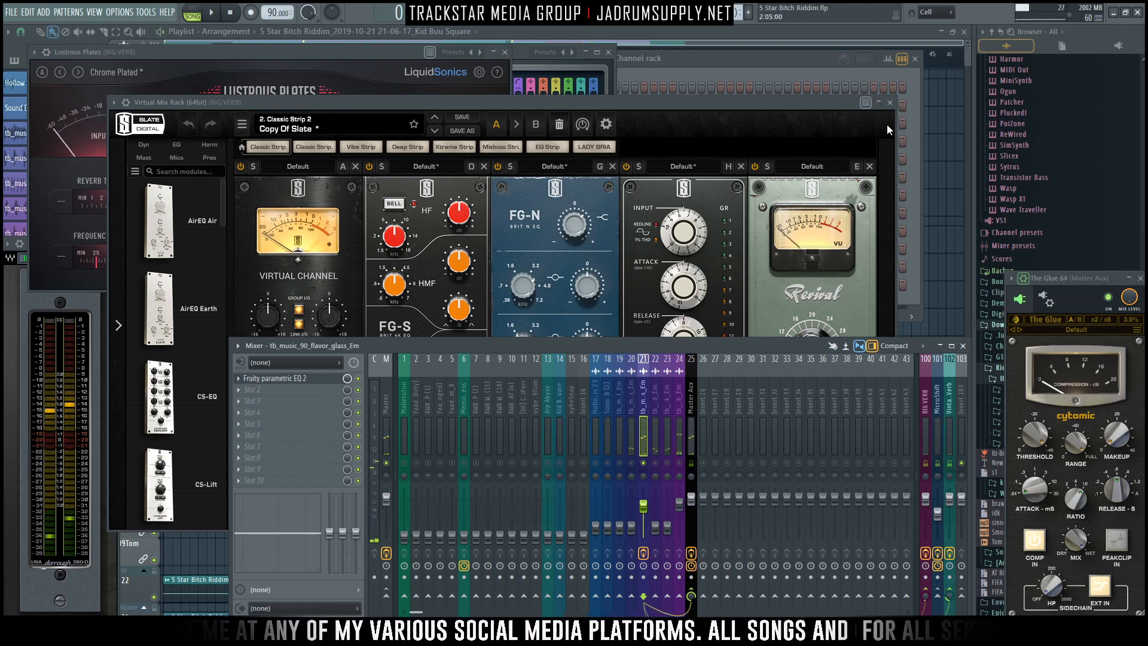
pyautogui.click(890, 103)
pyautogui.press('space')
pyautogui.click(505, 52)
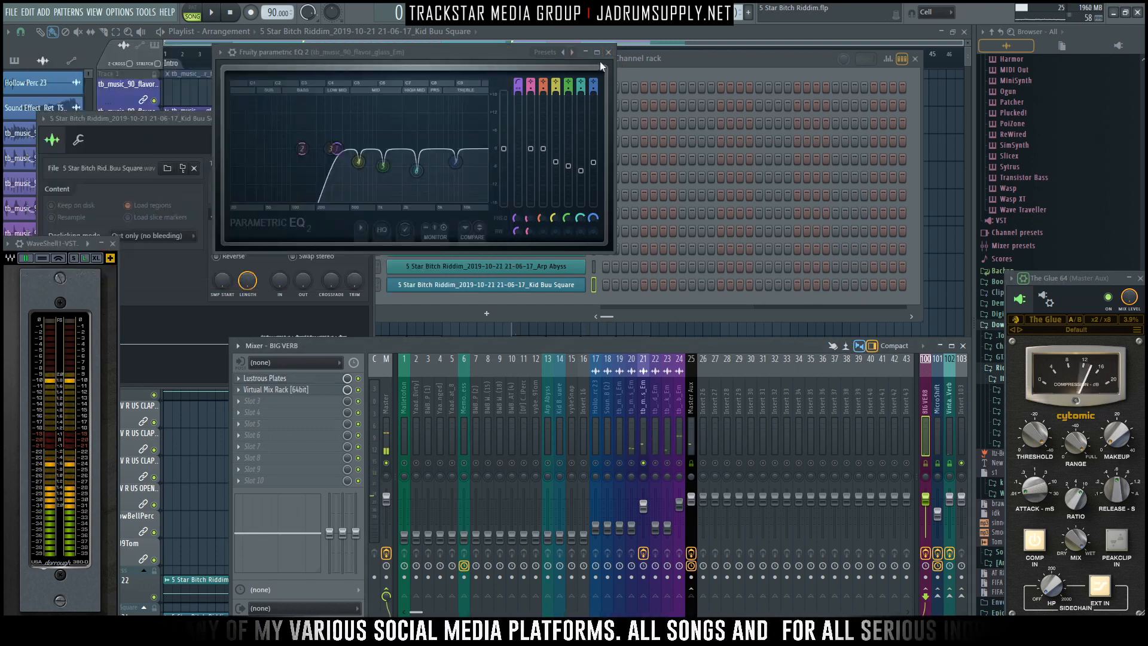
pyautogui.click(609, 53)
# Lower the sub track's fader slightly during playback and load Sonnox Oxford EQ Native in its first effect slot.
pyautogui.click(678, 436)
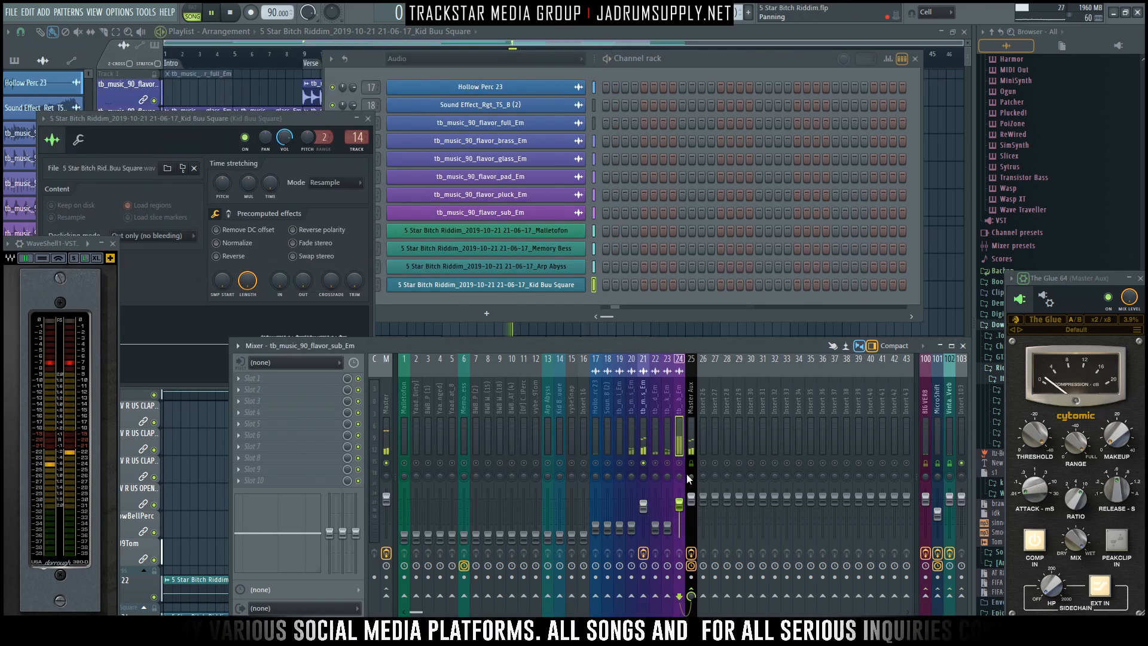
pyautogui.press('space')
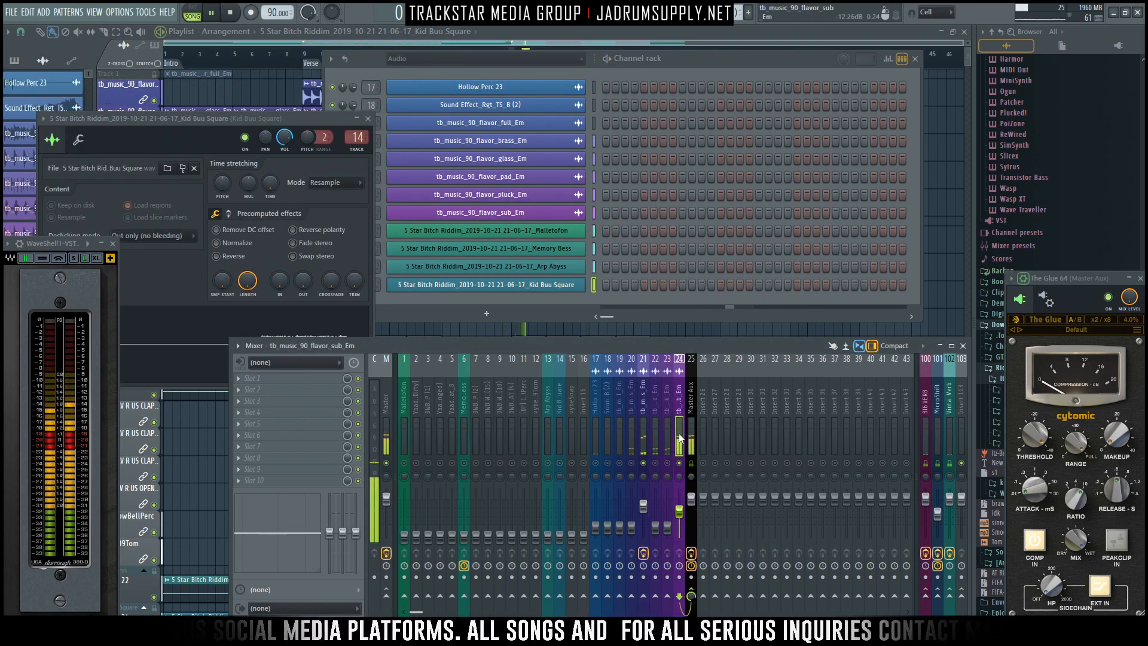
pyautogui.click(293, 378)
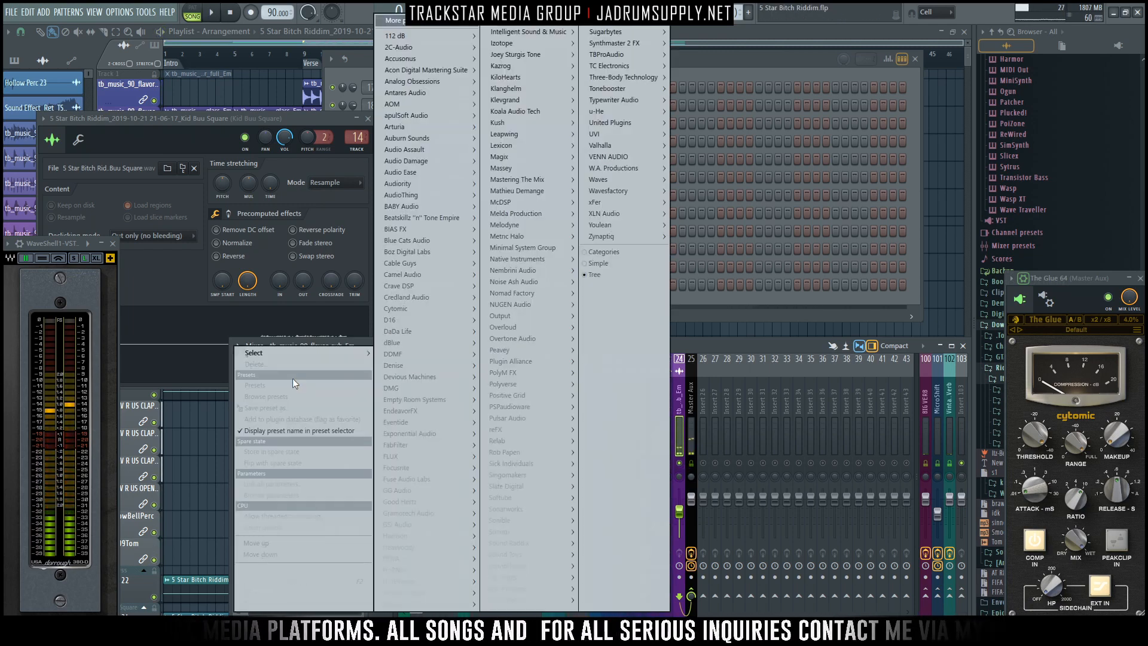
pyautogui.moveTo(526, 293)
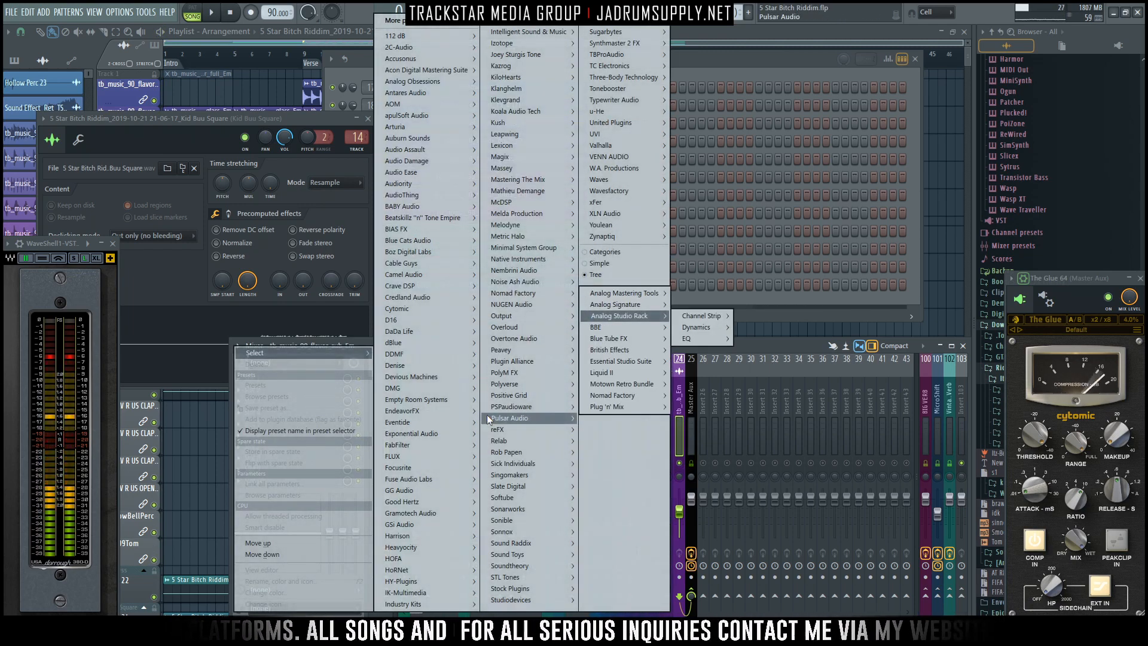
pyautogui.moveTo(477, 407)
pyautogui.moveTo(518, 361)
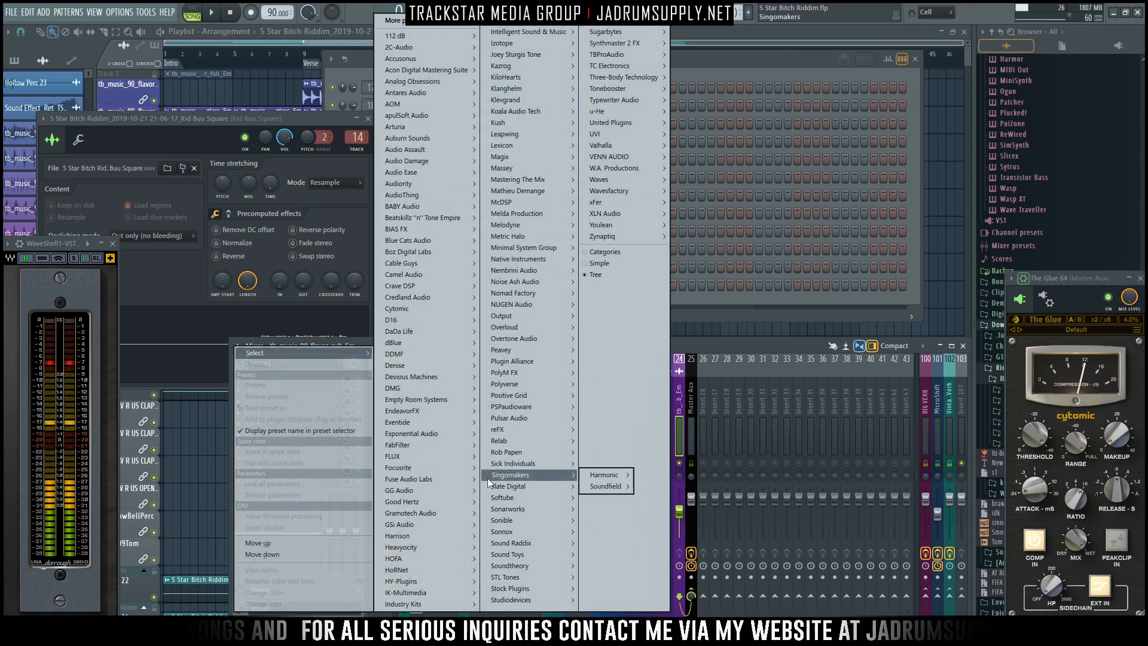
pyautogui.moveTo(532, 538)
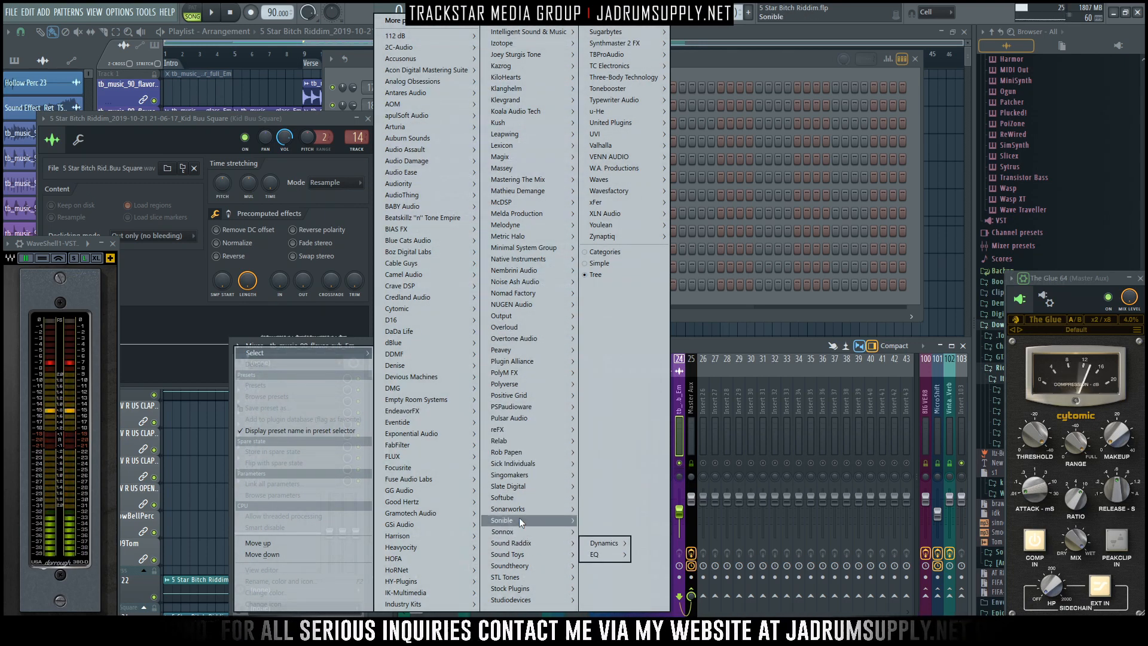
pyautogui.click(607, 540)
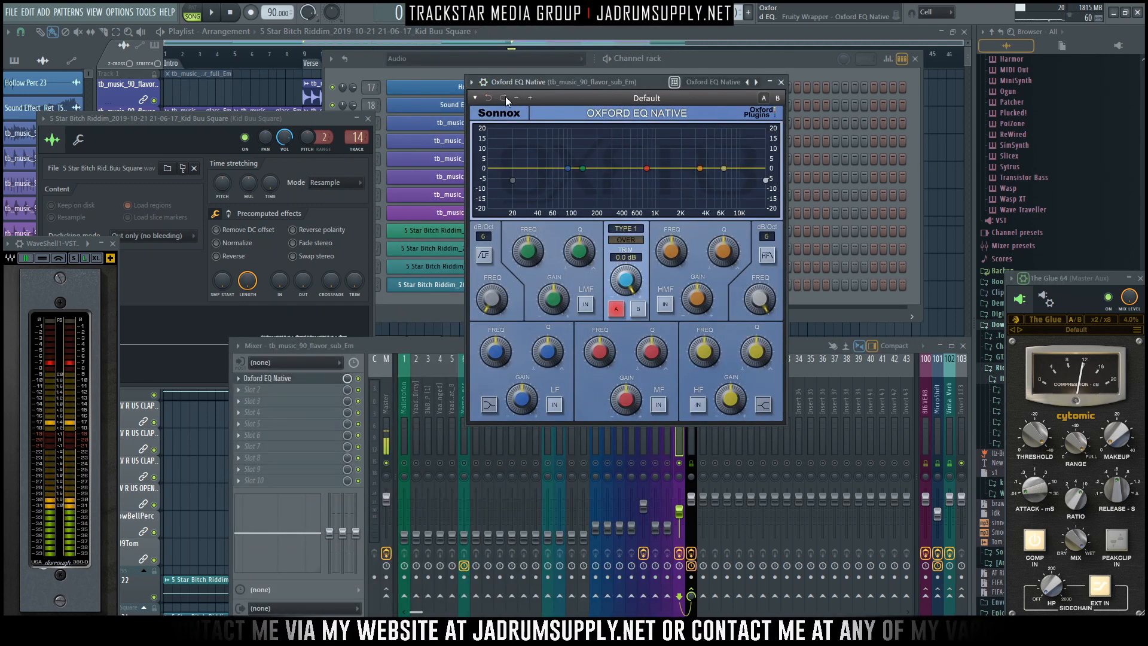
# Switch on the Oxford EQ's low filter and set its slope to 36 dB/oct.
pyautogui.click(484, 236)
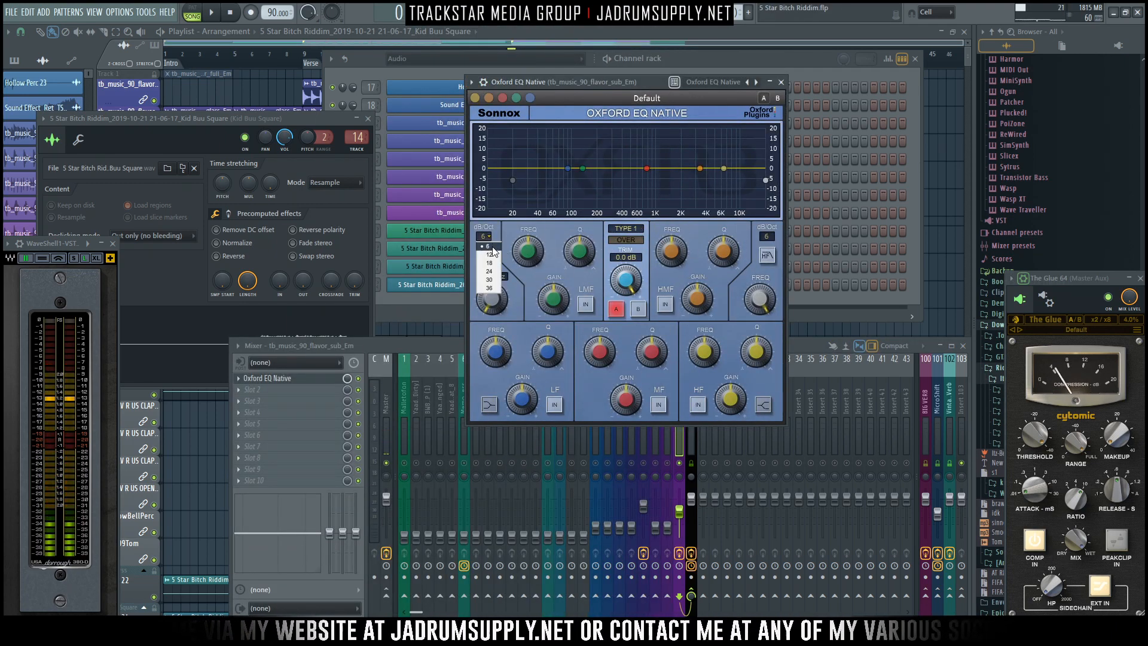
pyautogui.click(489, 263)
pyautogui.click(484, 256)
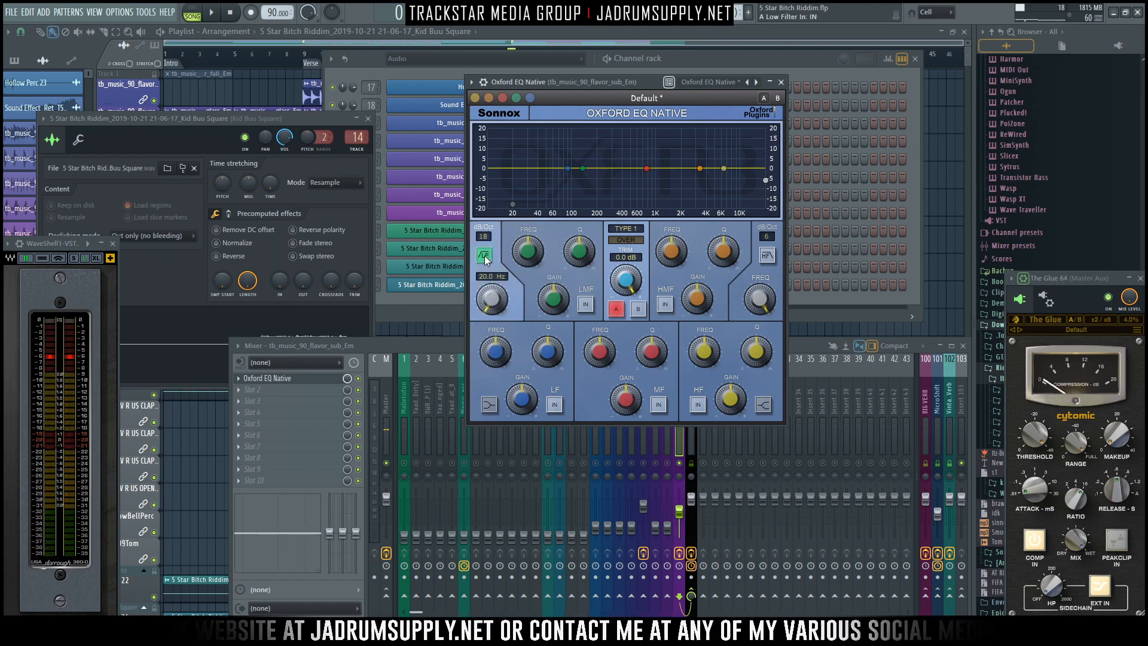
pyautogui.click(486, 237)
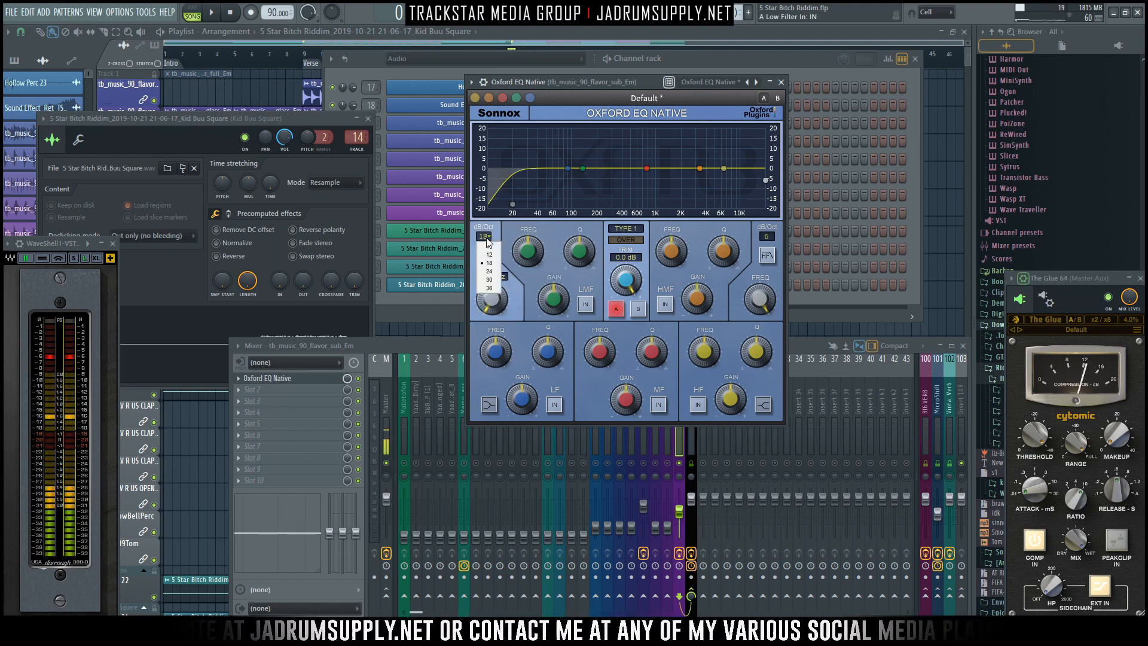
pyautogui.click(490, 287)
# Switch on the Oxford EQ's high filter with a 36 dB/oct slope and lower its frequency to just under 10 kHz.
pyautogui.click(771, 237)
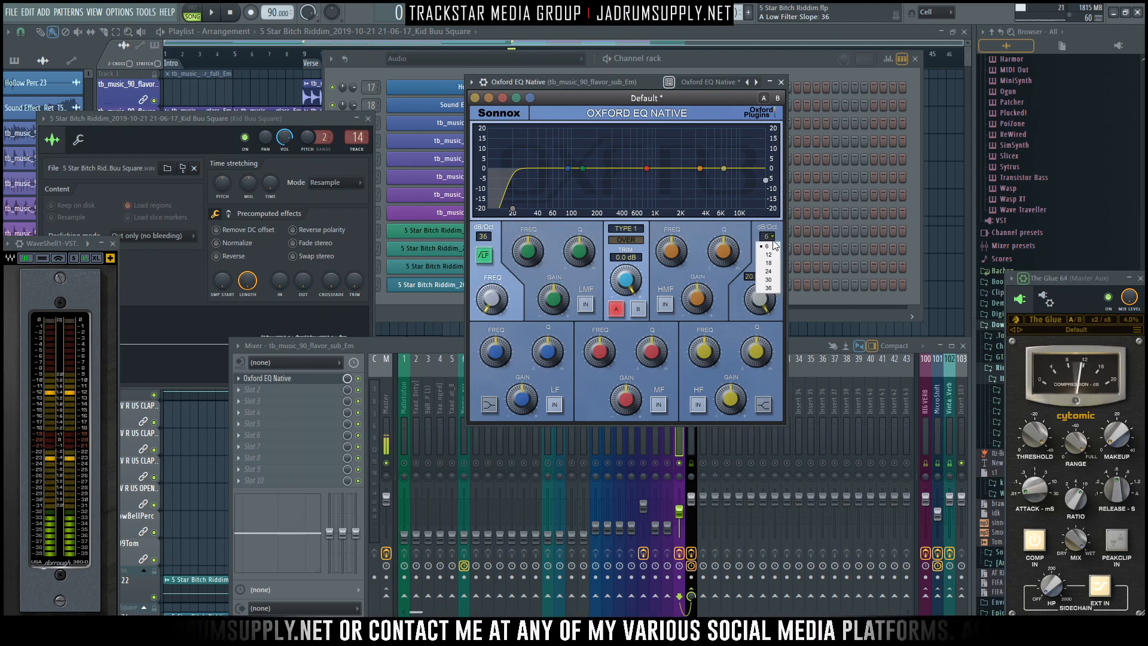
pyautogui.click(767, 288)
pyautogui.click(772, 256)
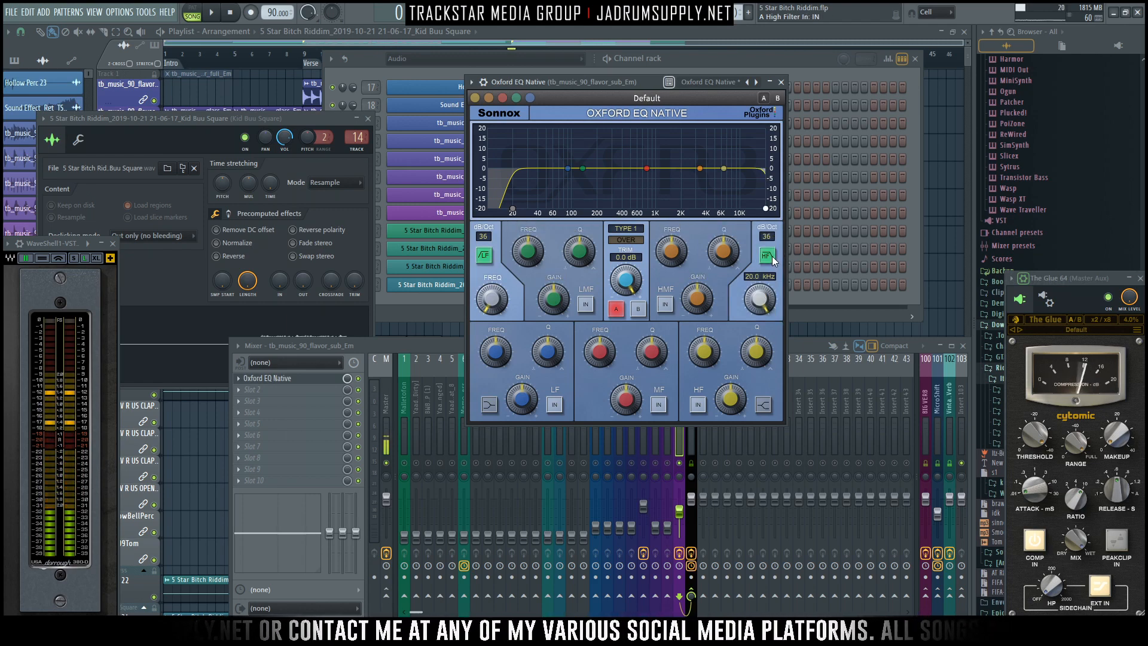
pyautogui.moveTo(761, 295); pyautogui.dragTo(776, 342)
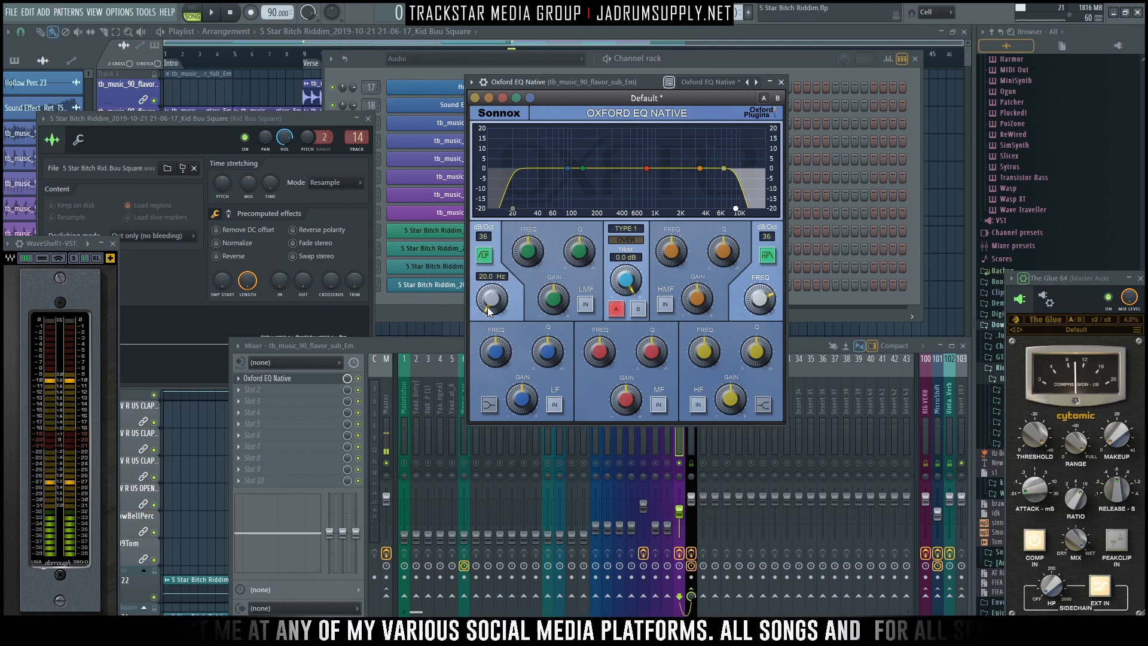
# Raise the low filter frequency to about 41 Hz and, while the song plays, lower the high filter to about 6623 Hz.
pyautogui.click(486, 275)
pyautogui.click(882, 329)
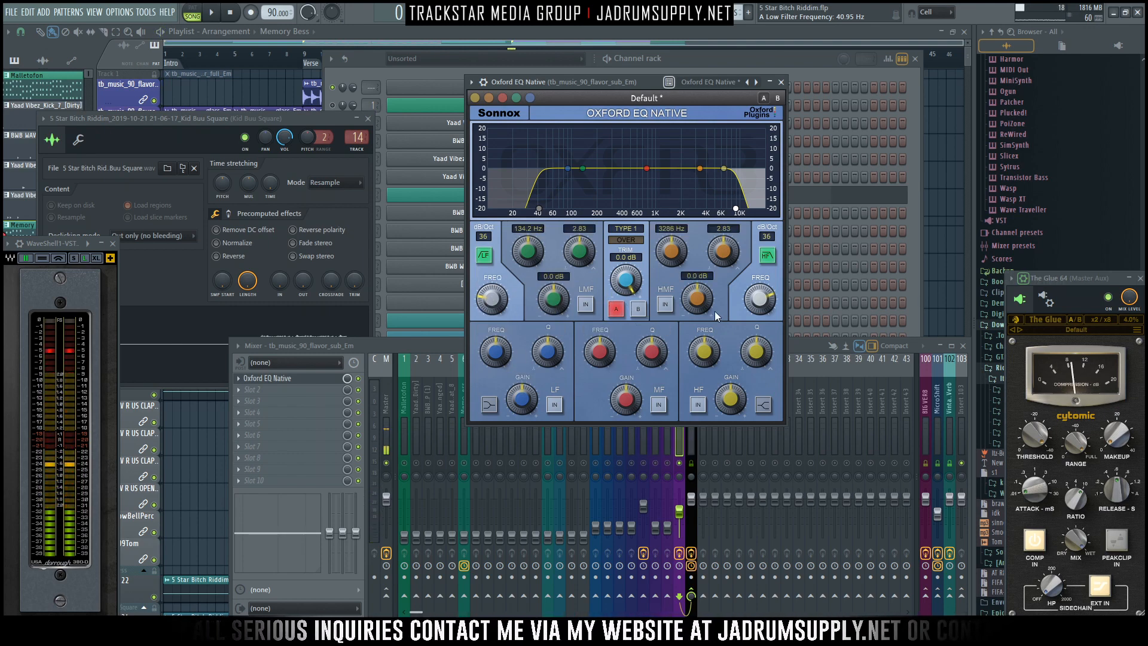
pyautogui.press('space')
pyautogui.moveTo(492, 298); pyautogui.dragTo(492, 300)
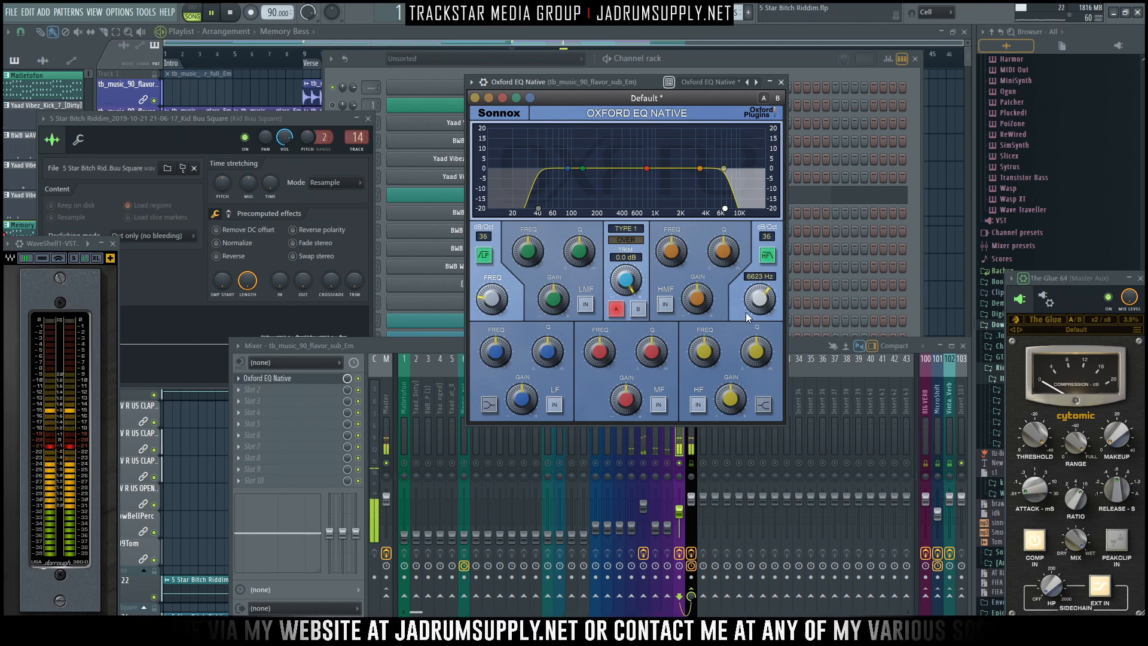
# Rename mixer insert 34 to Fuzz/Dist and colour it orange.
pyautogui.click(691, 509)
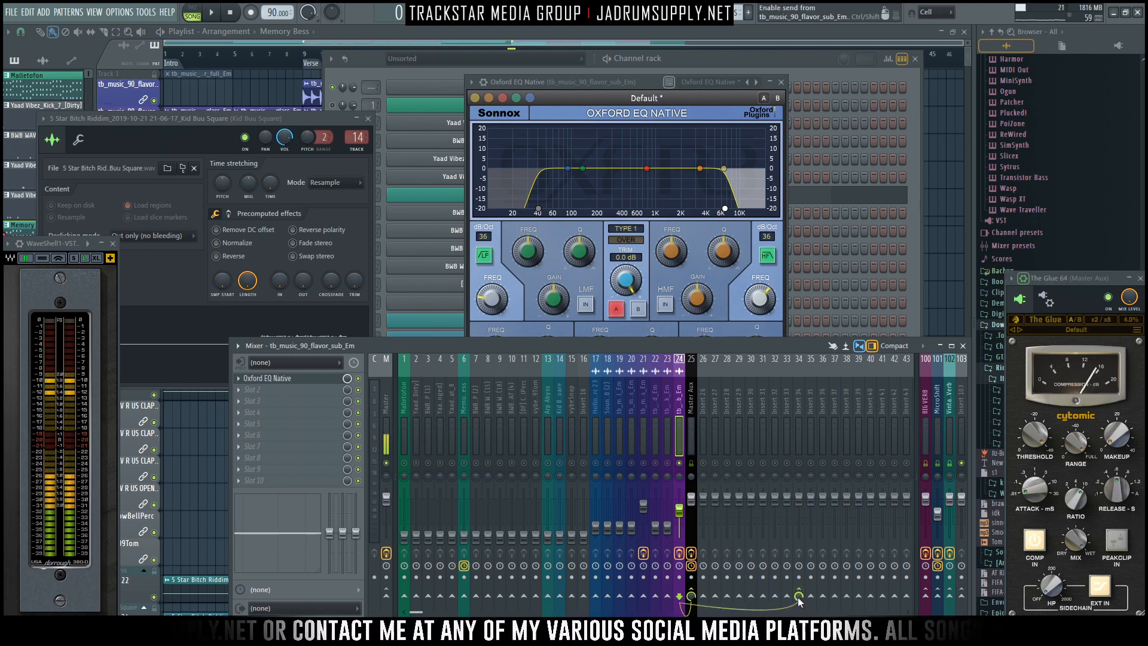
pyautogui.rightClick(801, 431)
pyautogui.click(828, 343)
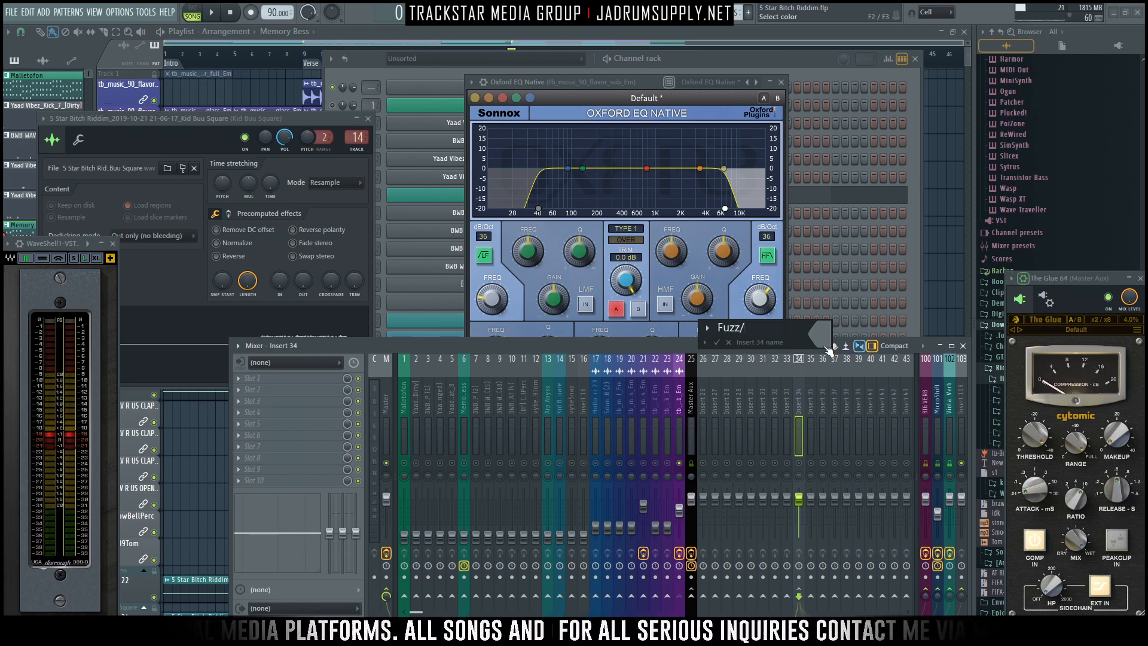
pyautogui.click(829, 347)
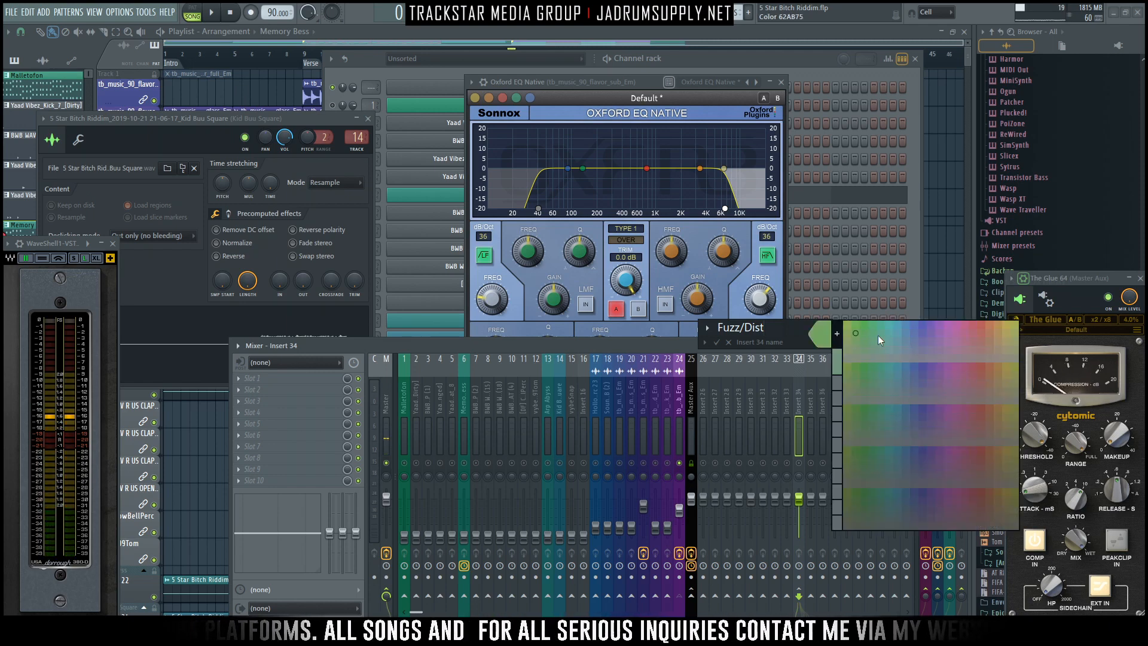
pyautogui.click(987, 324)
pyautogui.press('Return')
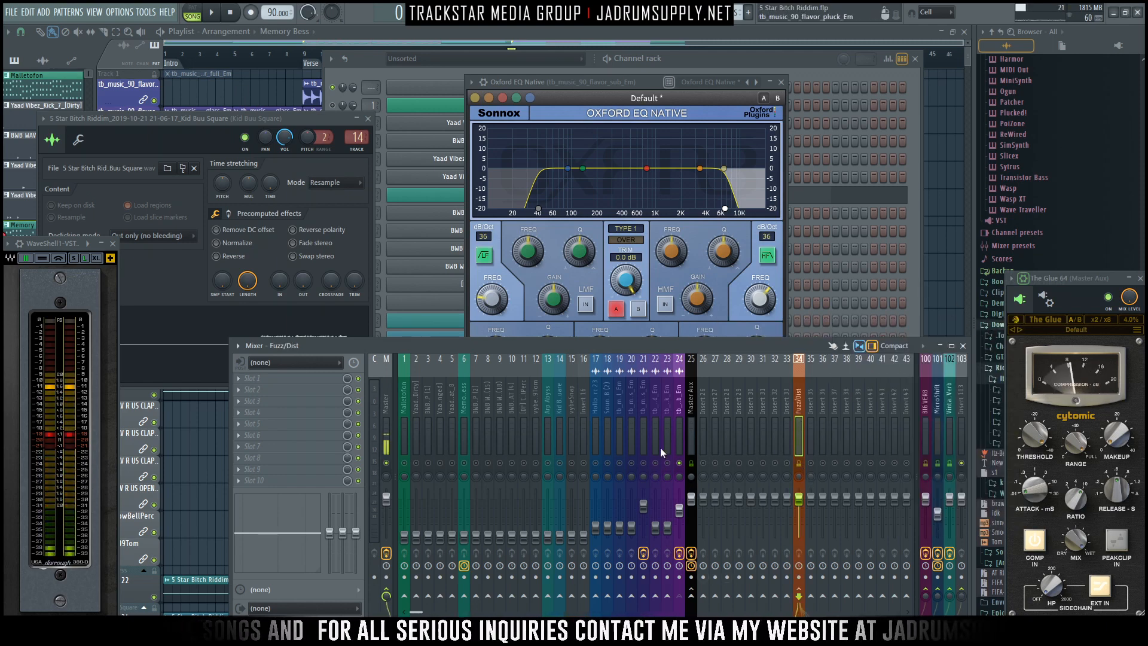
# Load Audiority's The Abuser distortion on the Fuzz/Dist track and choose its Motorcycle Rev preset.
pyautogui.click(277, 376)
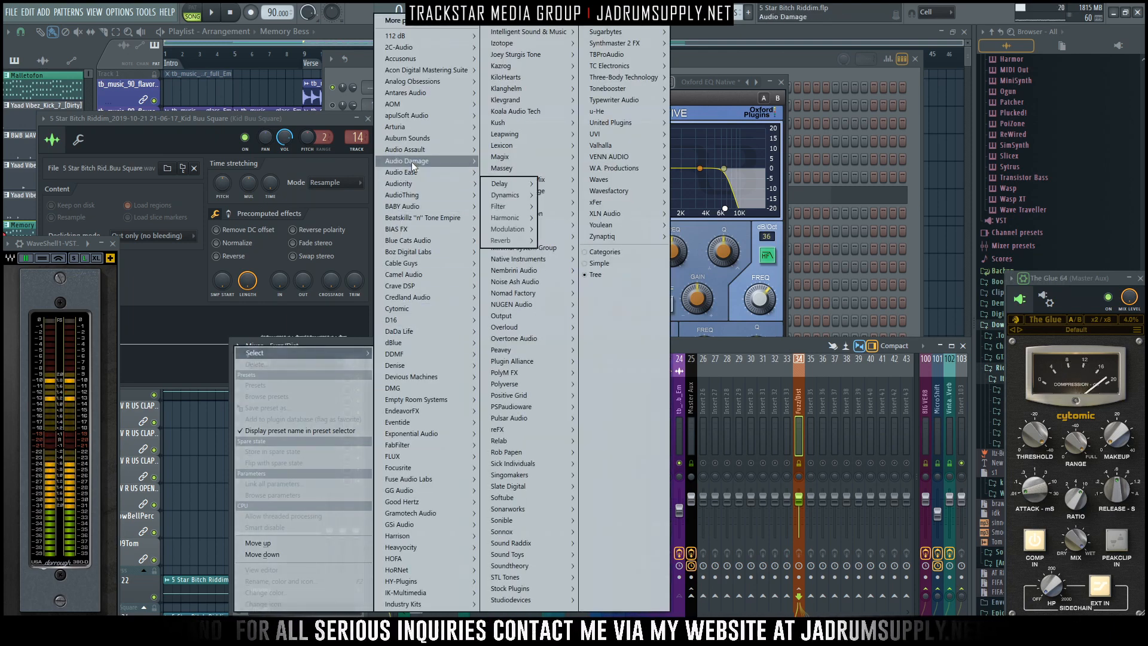
pyautogui.moveTo(419, 150)
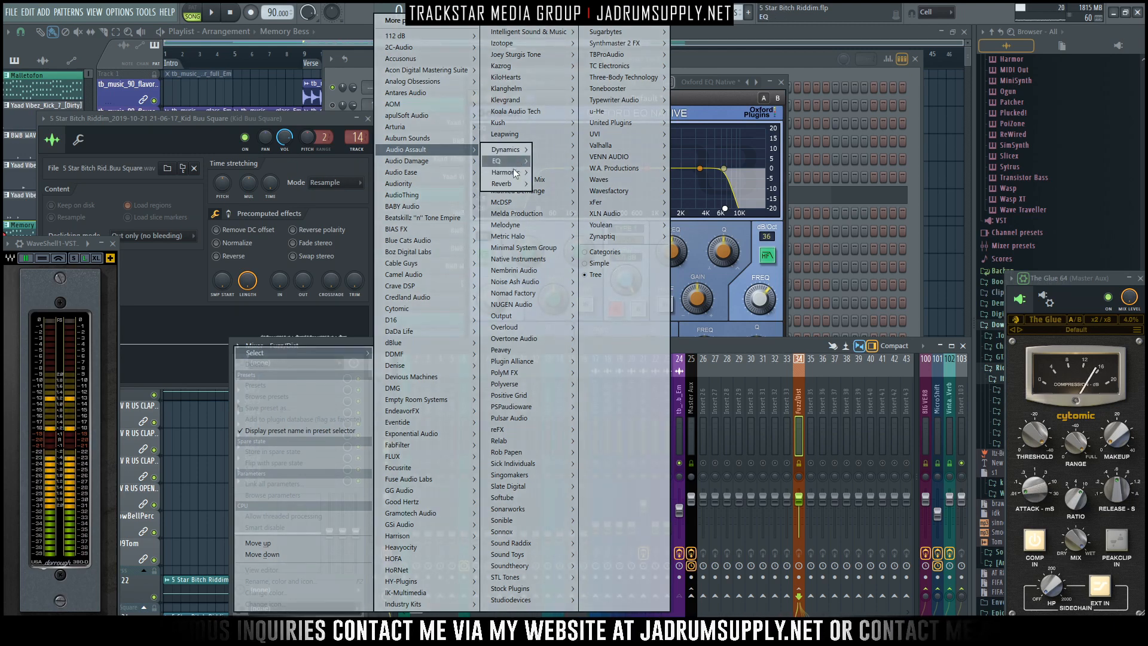
pyautogui.moveTo(516, 173)
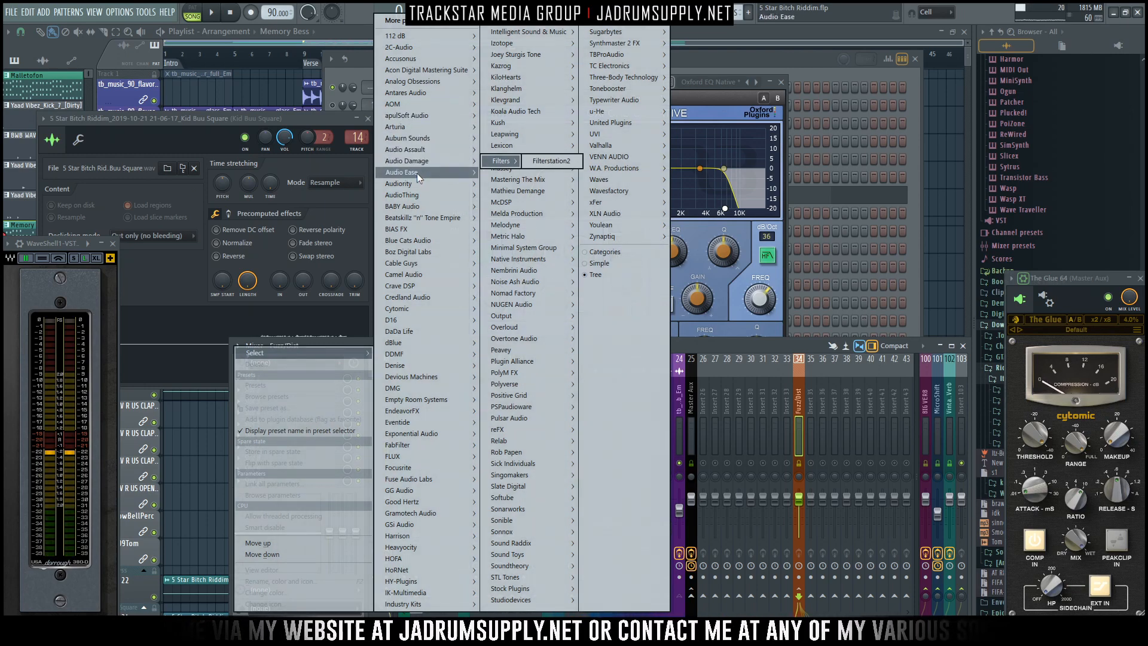
pyautogui.moveTo(415, 184)
pyautogui.moveTo(529, 217)
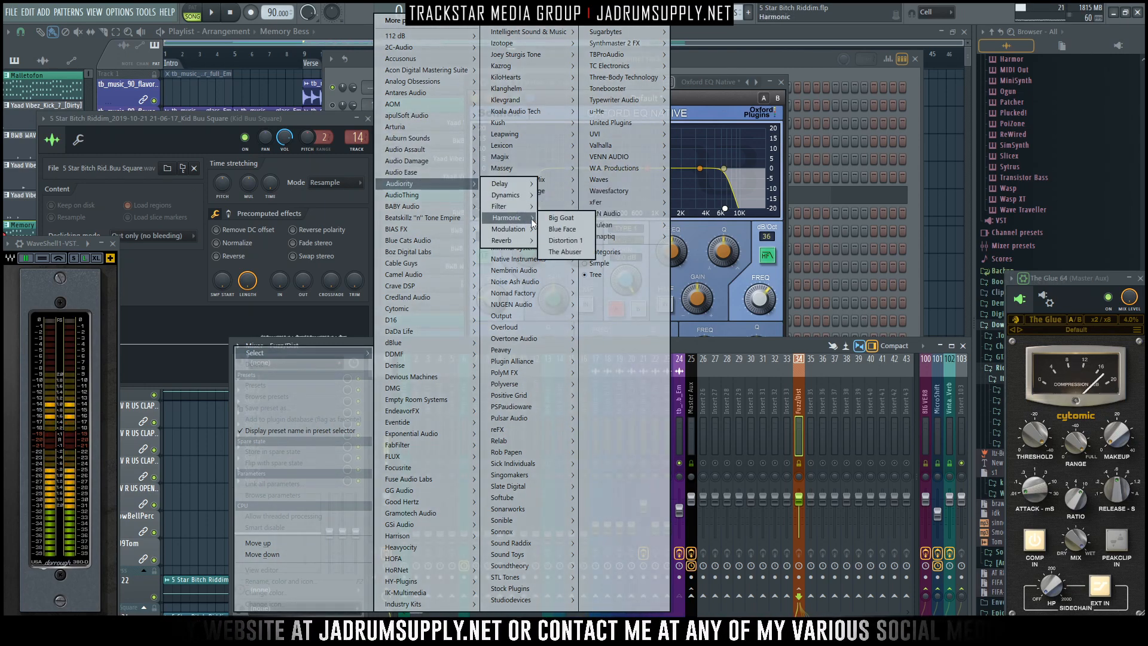
pyautogui.click(567, 252)
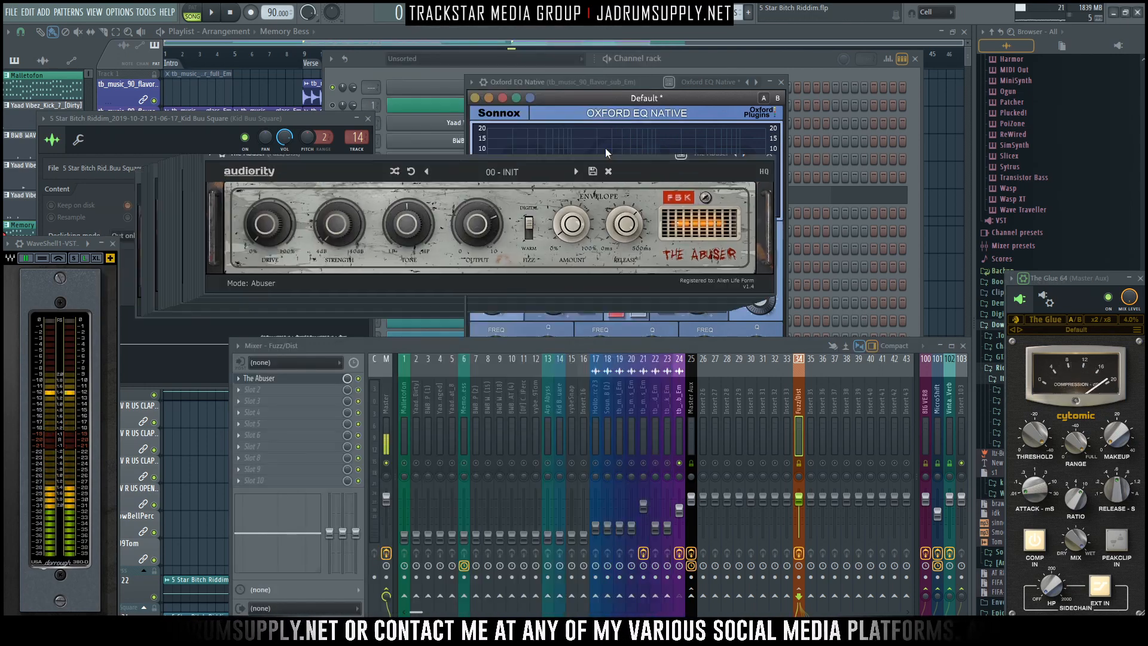
pyautogui.moveTo(677, 115); pyautogui.dragTo(658, 155)
pyautogui.click(633, 175)
# Send the sub track's signal to the Fuzz/Dist track.
pyautogui.click(680, 398)
pyautogui.click(798, 596)
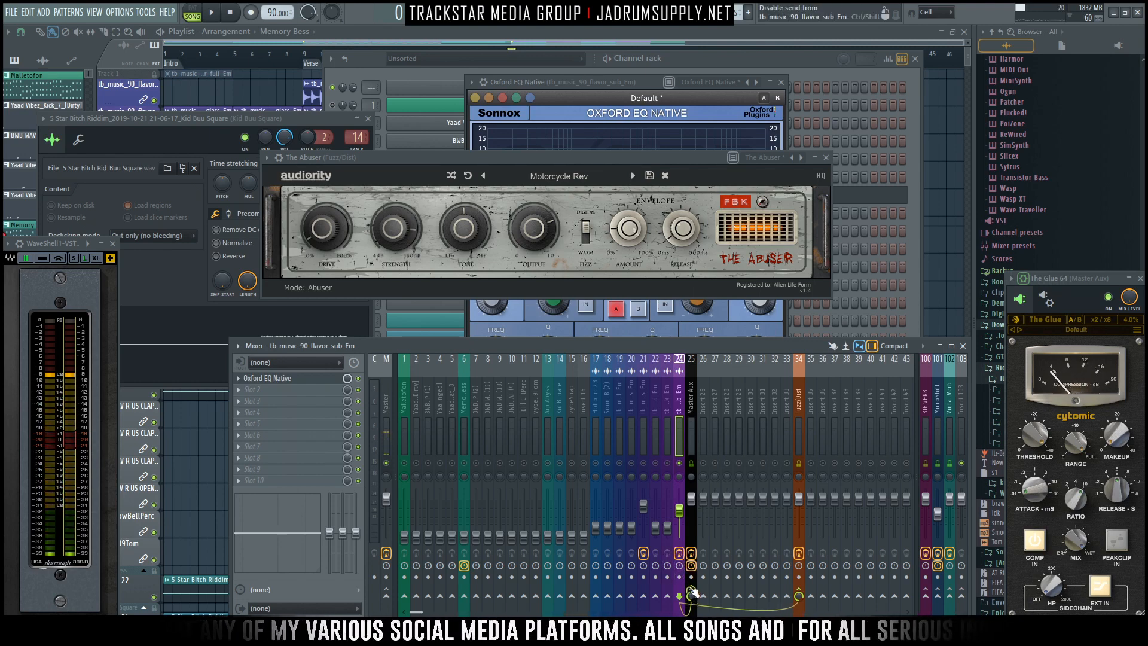
# Audition the sub through the Fuzz/Dist track alone, with its send to Master Aux disabled, and select the Fuzz/Dist track.
pyautogui.press('space')
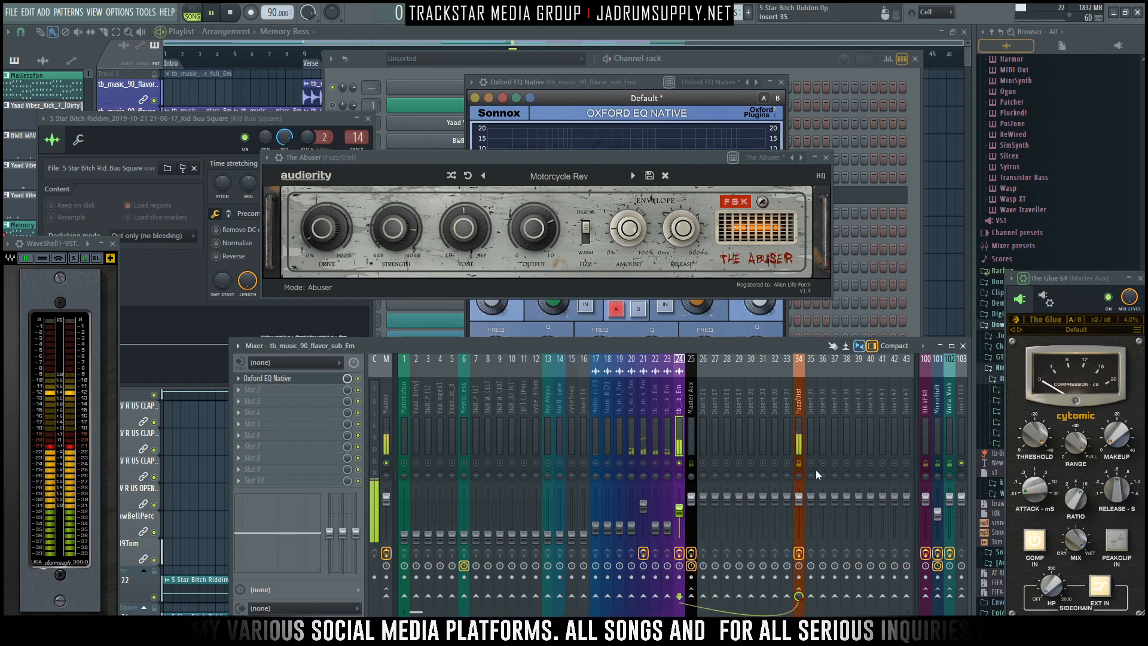
pyautogui.click(799, 419)
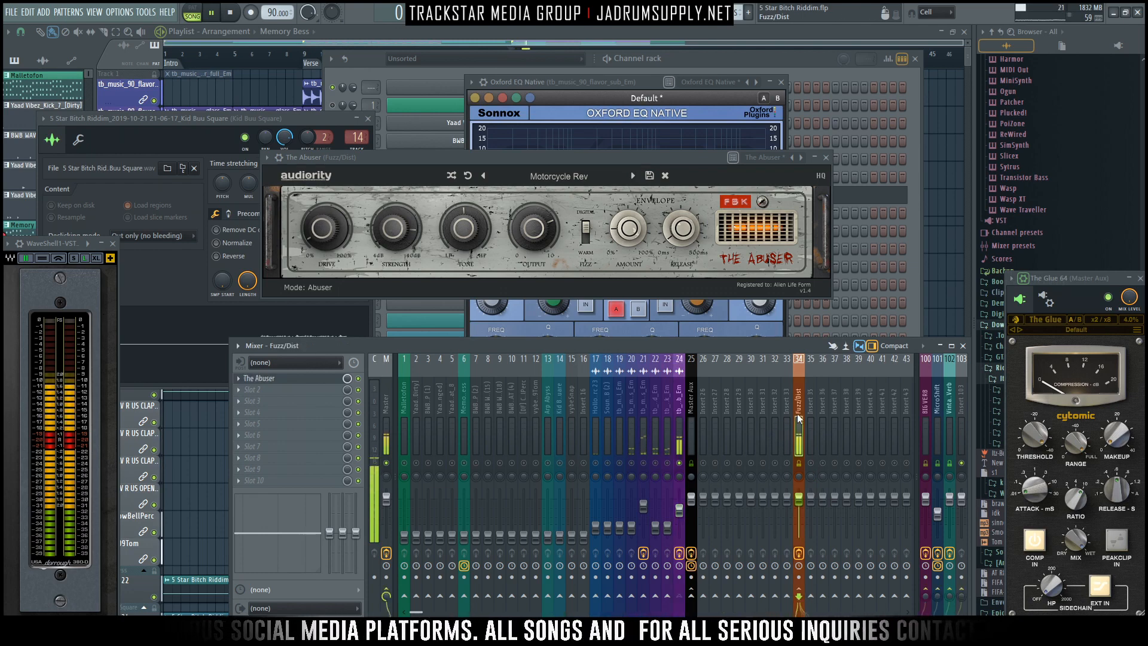
pyautogui.press('space')
# Load Fruity Parametric EQ 2 after The Abuser on the Fuzz/Dist track and choose the 40Hz + 18kHz cut preset.
pyautogui.click(263, 392)
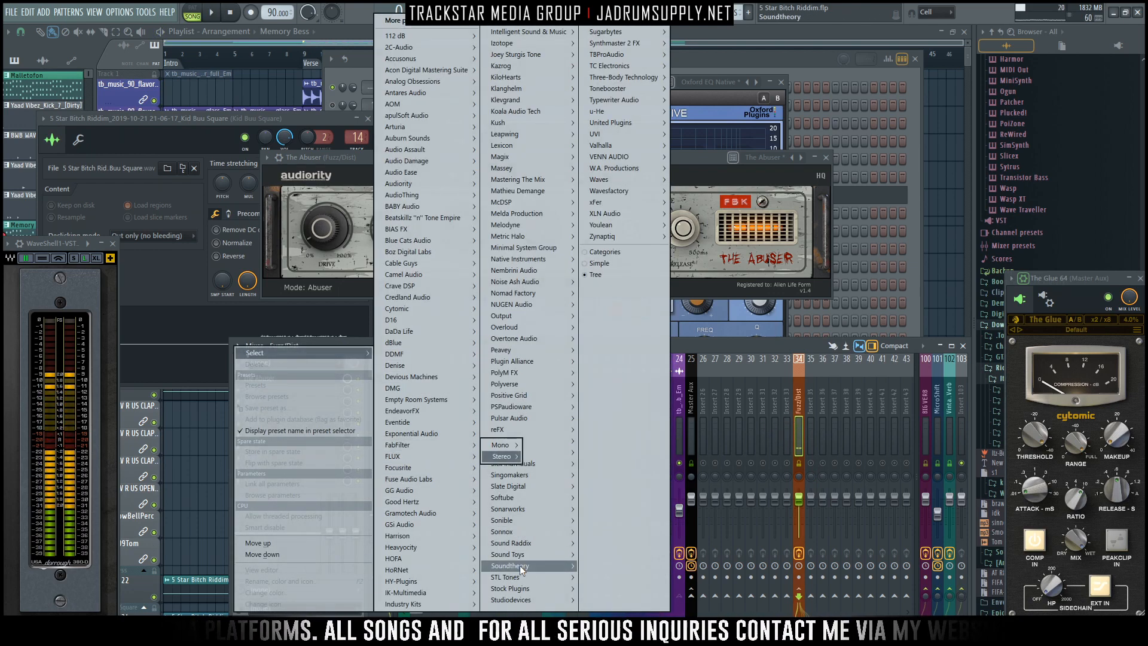
pyautogui.moveTo(526, 588)
pyautogui.moveTo(611, 537)
pyautogui.click(662, 537)
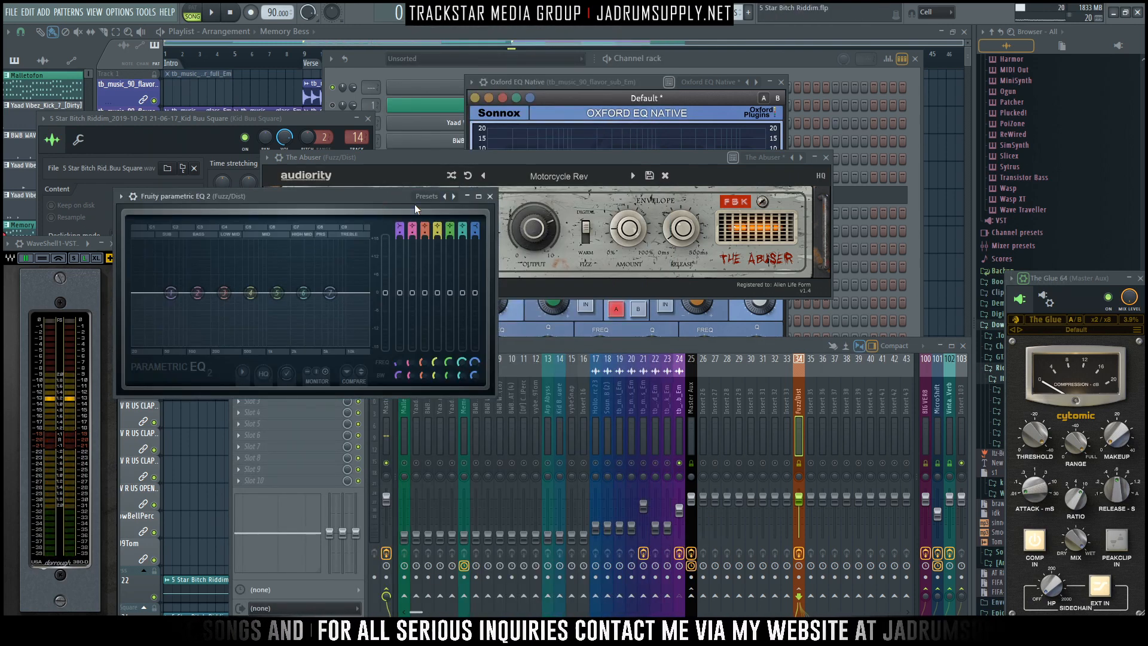
pyautogui.click(441, 196)
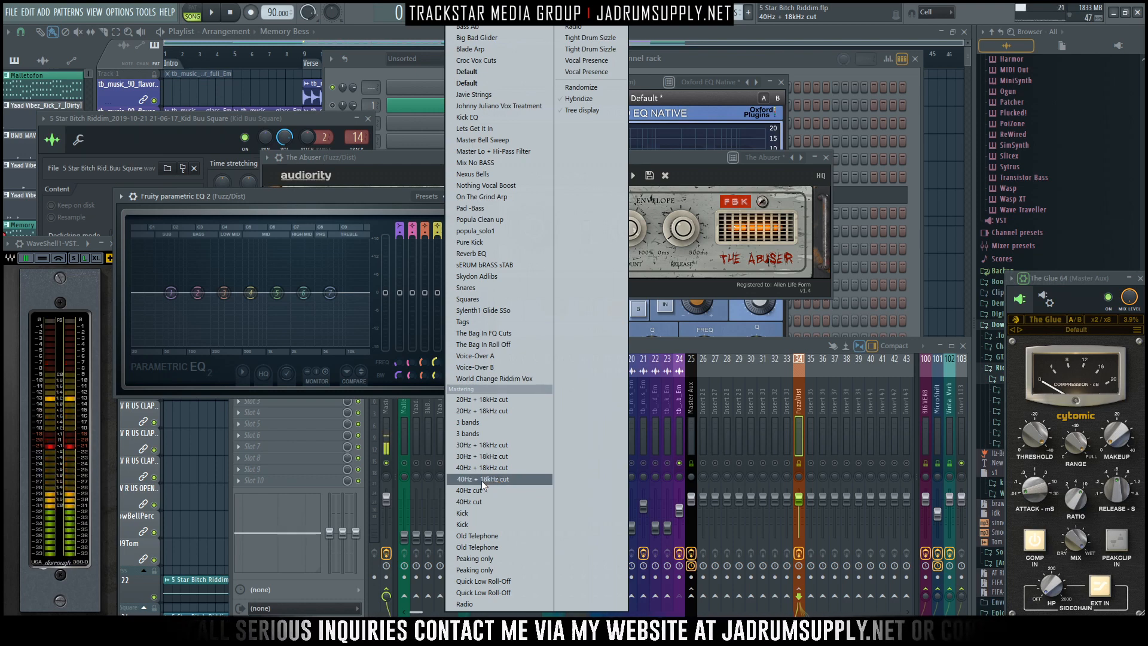
pyautogui.click(482, 479)
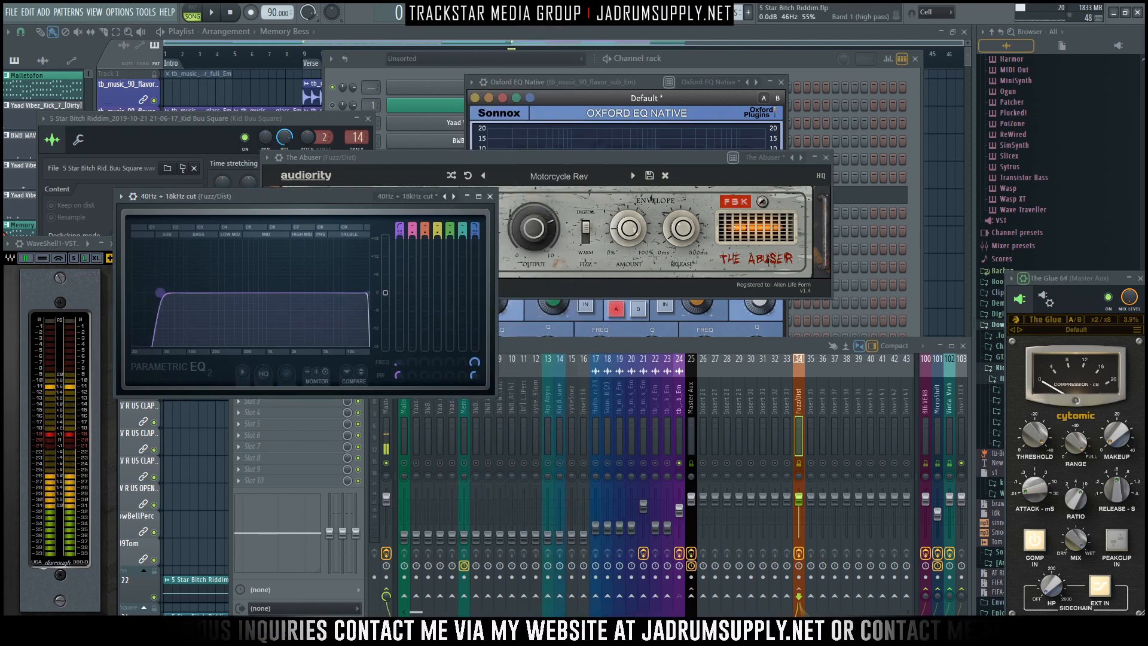
# Raise the Fuzz/Dist EQ's high-pass band to about 332 Hz and soften its slope while the song plays.
pyautogui.press('space')
pyautogui.moveTo(154, 296); pyautogui.dragTo(215, 293)
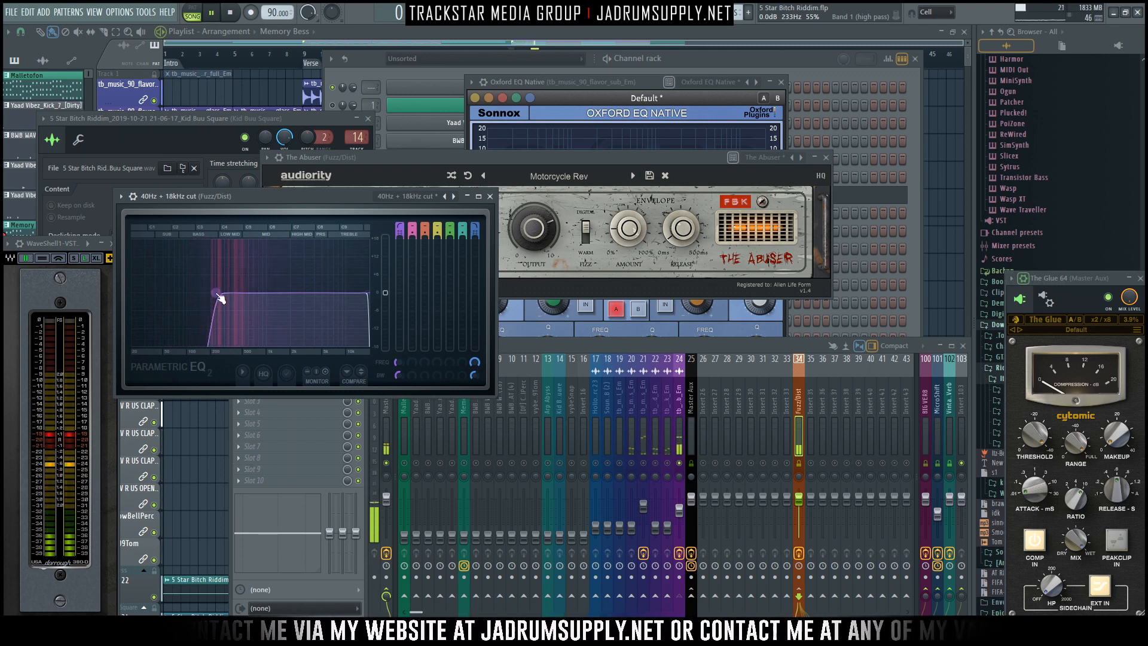
pyautogui.press('space')
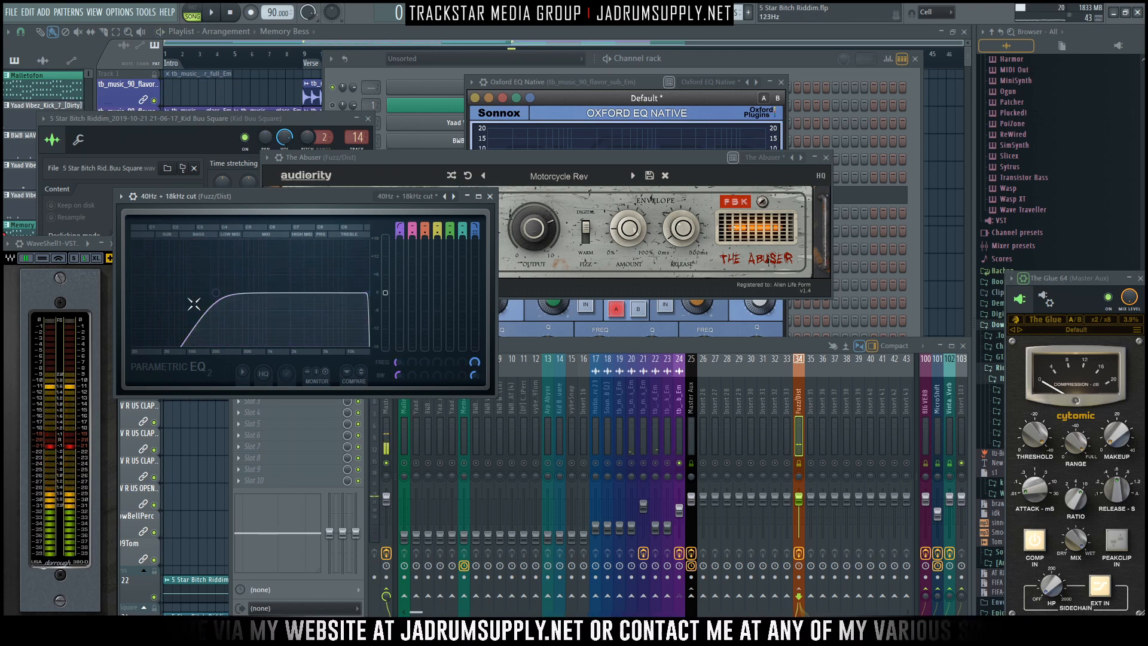
pyautogui.press('space')
pyautogui.scroll(-2, 219, 292)
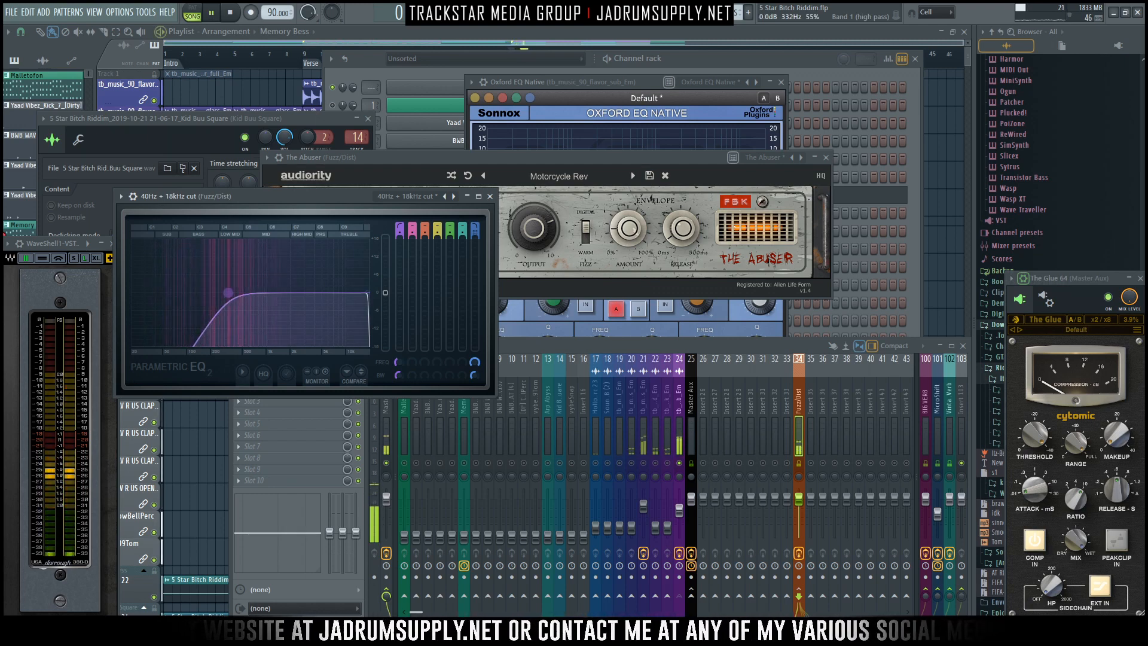
pyautogui.moveTo(219, 293); pyautogui.dragTo(229, 292)
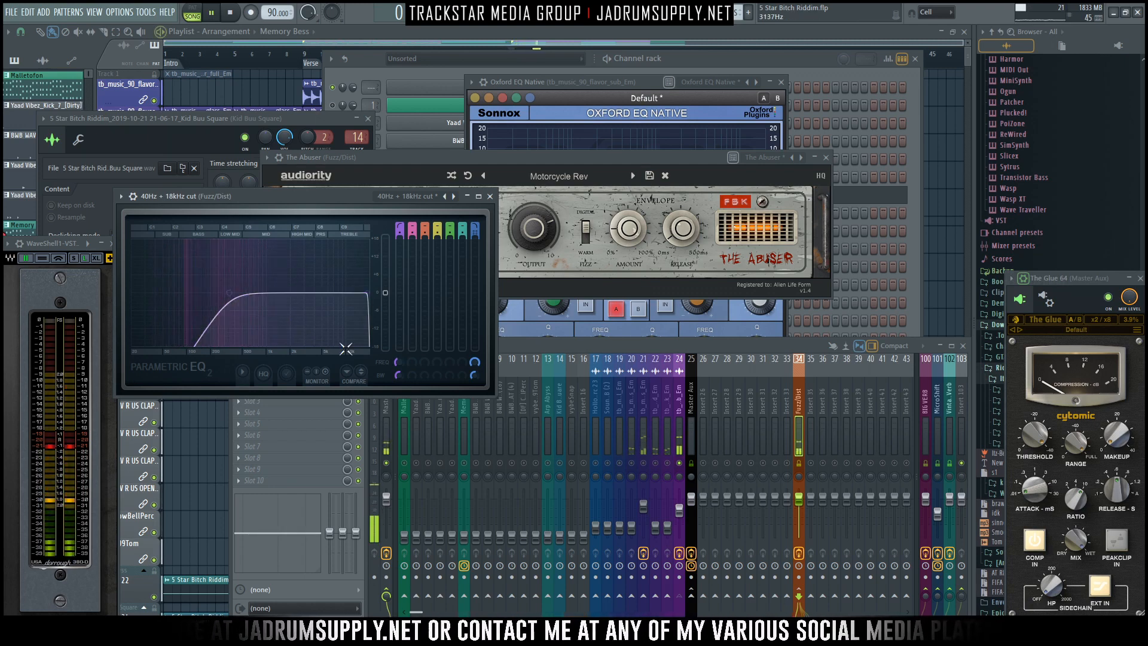
# Restore the sub's send to Master Aux and lower the Fuzz/Dist fader to about -23.9 dB while listening.
pyautogui.click(679, 467)
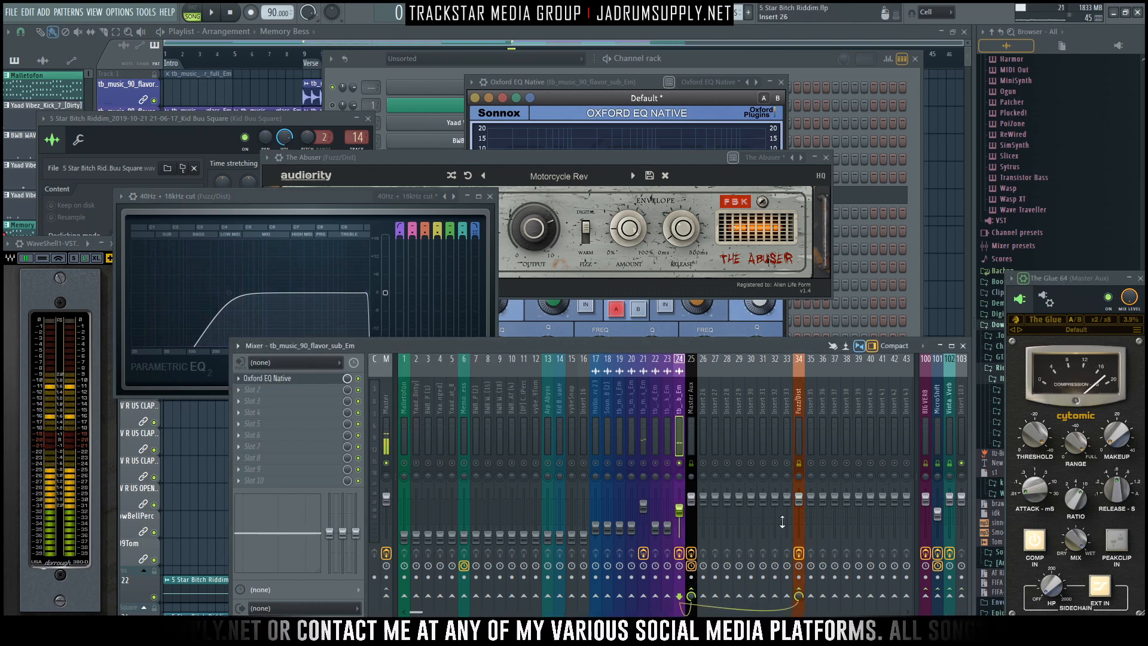
pyautogui.press('space')
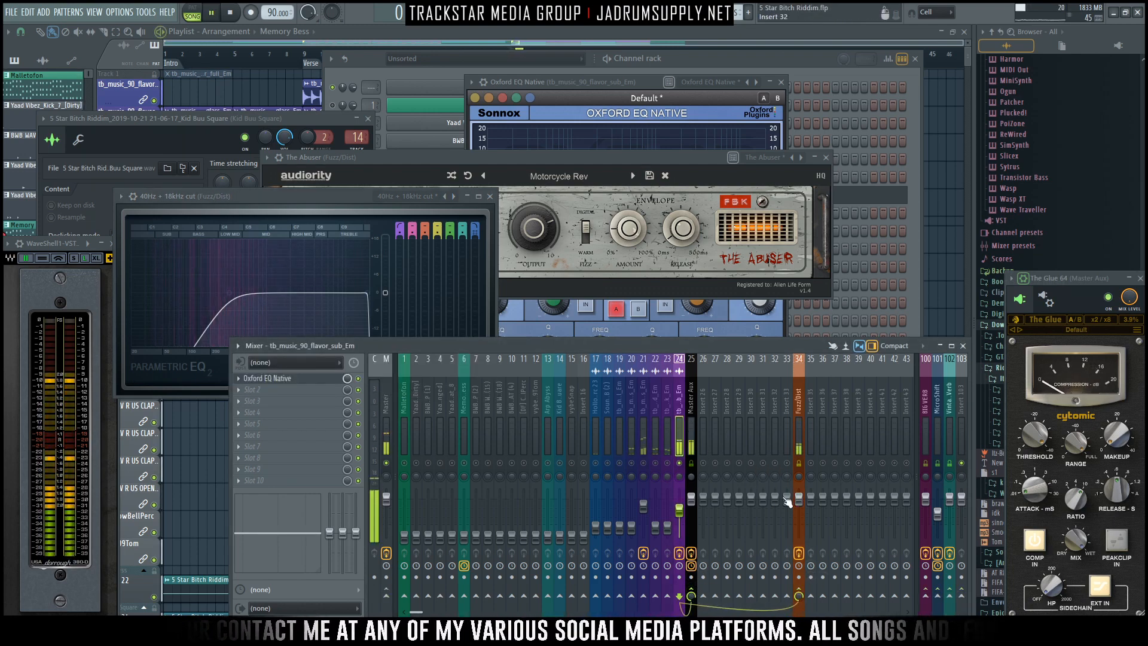
pyautogui.moveTo(803, 500); pyautogui.dragTo(800, 537)
pyautogui.press('space')
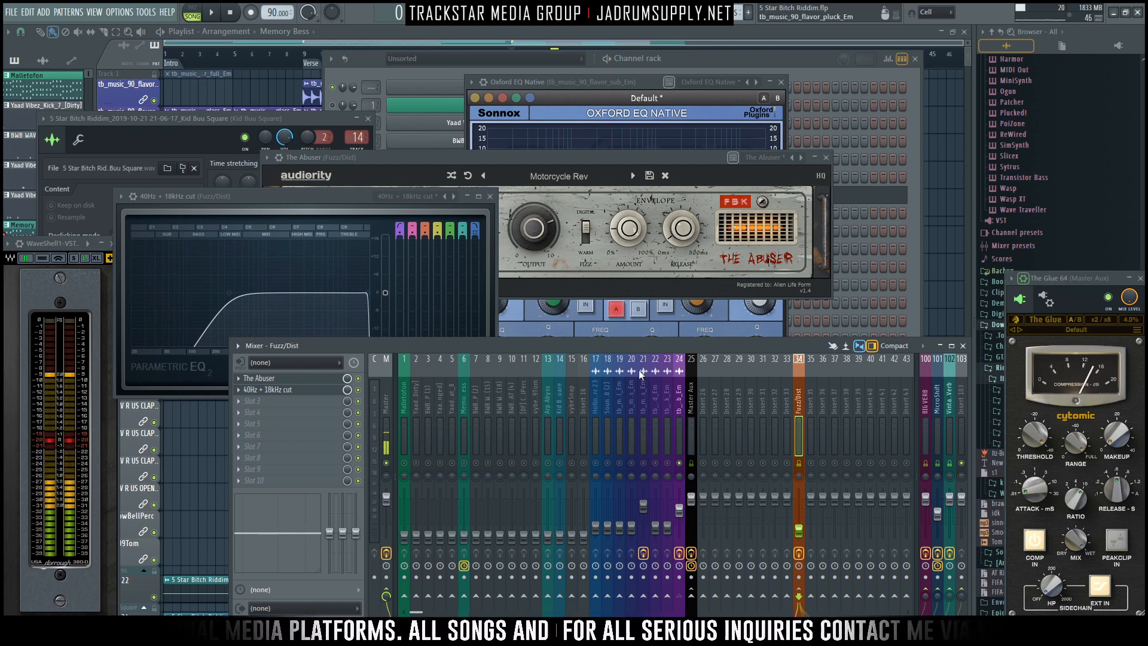
pyautogui.press('space')
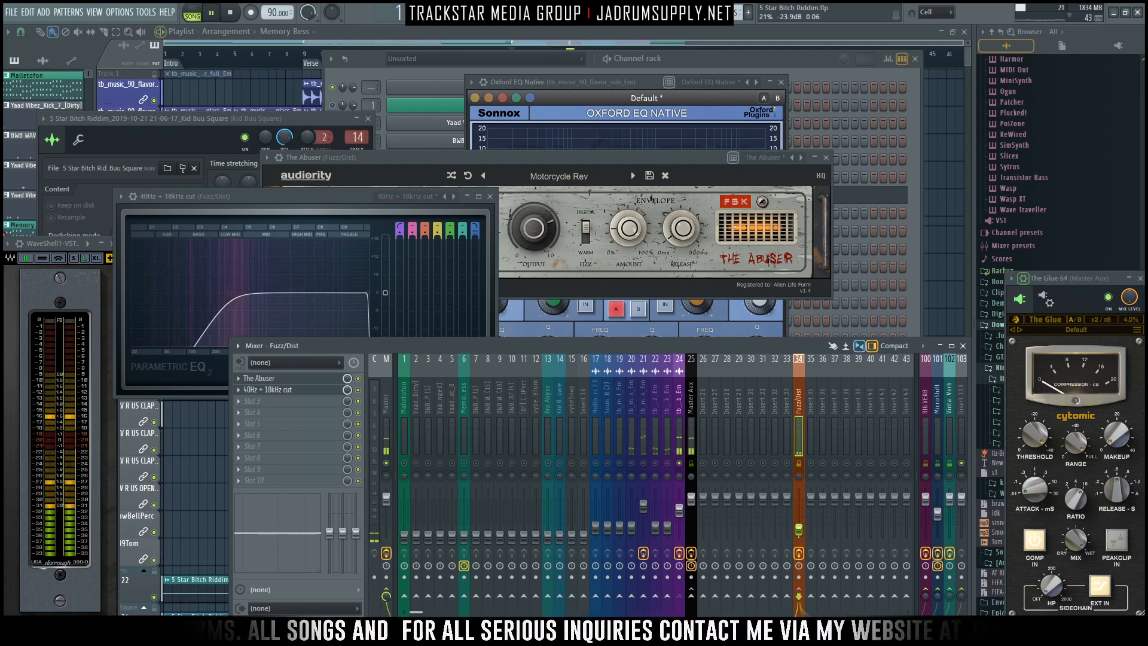
pyautogui.press('space')
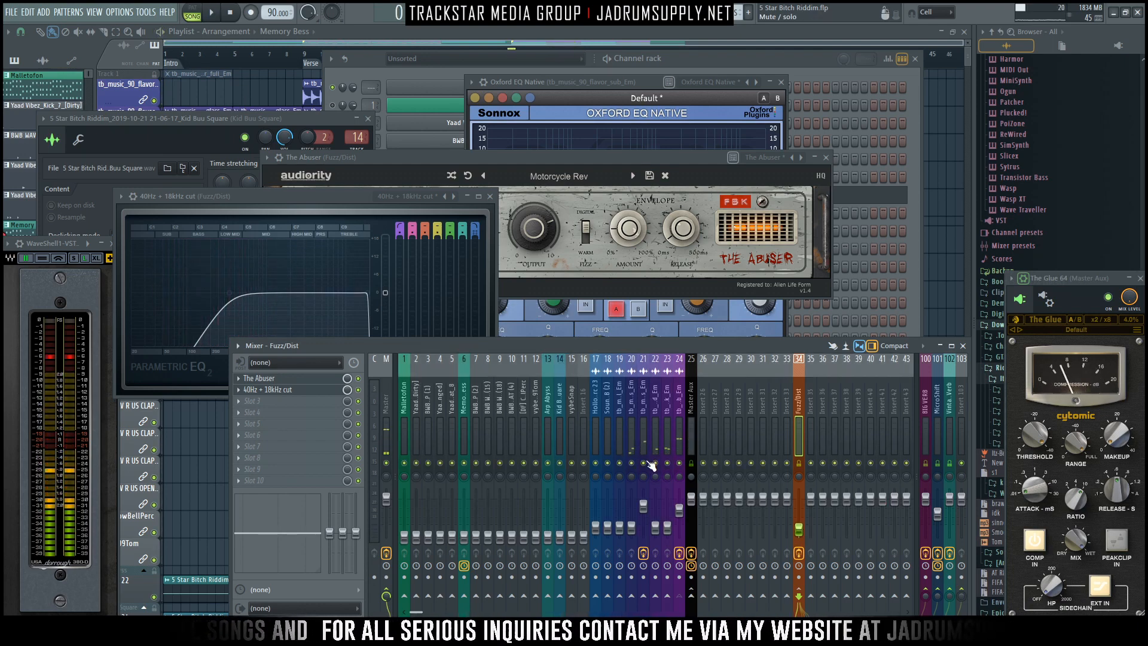
# Raise the Fuzz/Dist fader to about -20.1 dB and audition it in the full mix and with the sub soloed.
pyautogui.press('space')
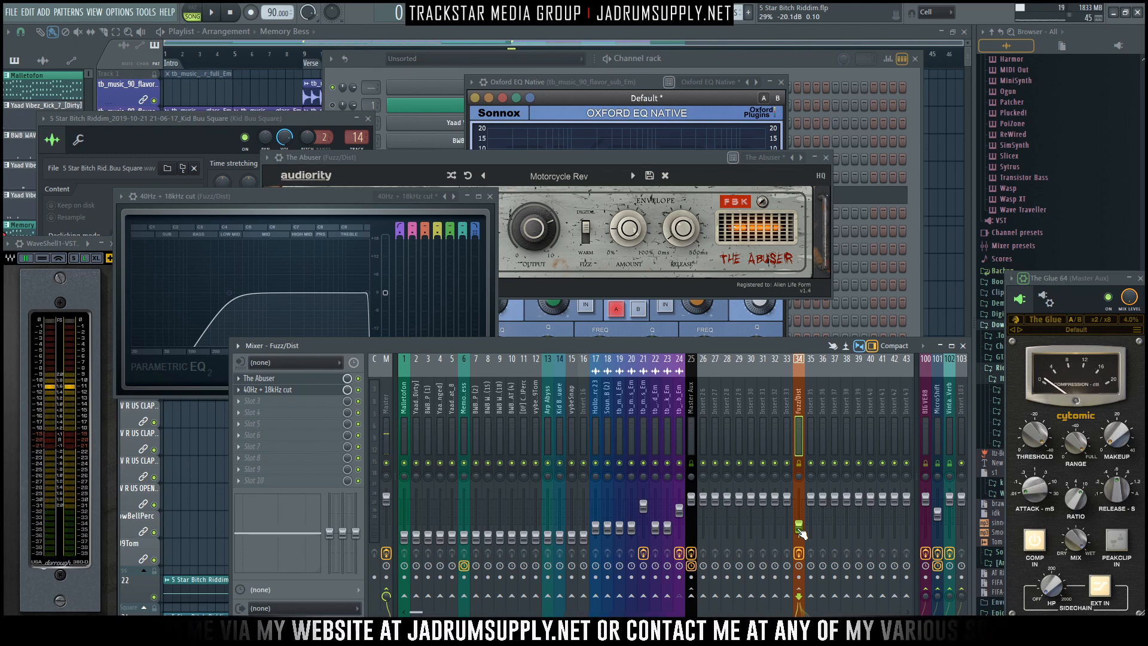
pyautogui.press('space')
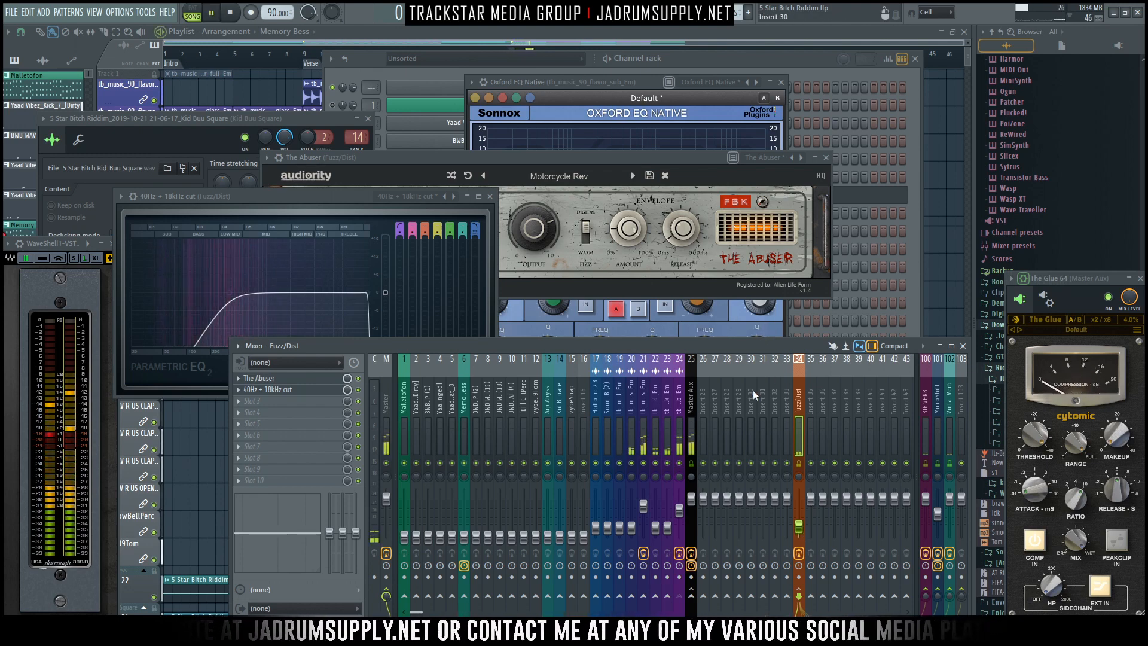
pyautogui.click(678, 440)
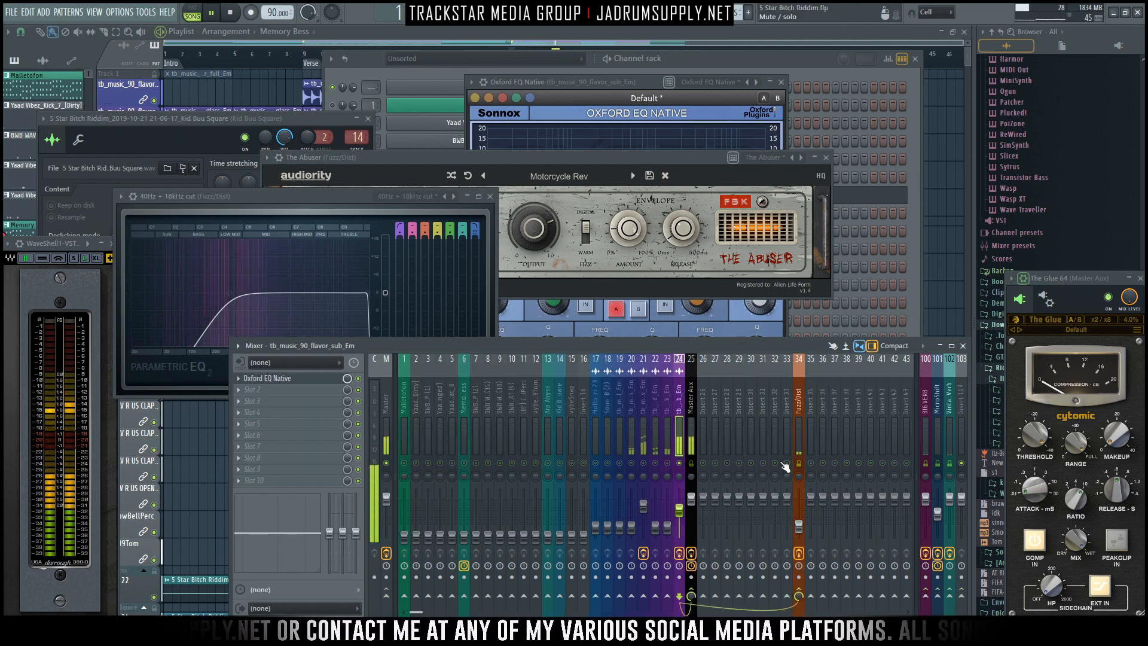
pyautogui.click(796, 444)
pyautogui.press('space')
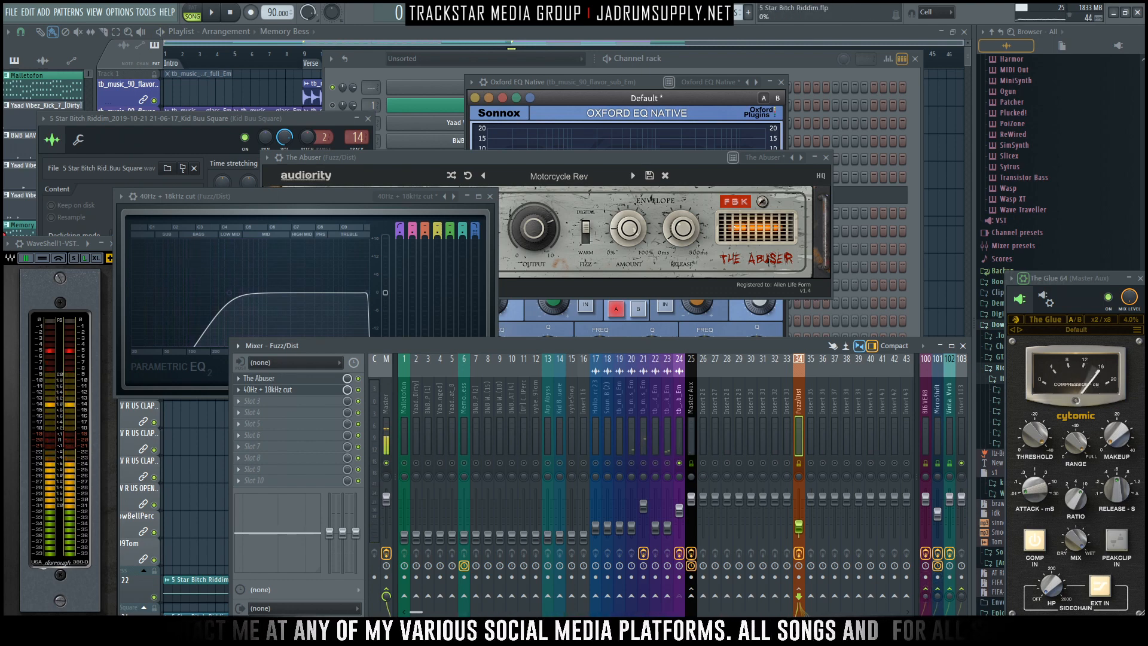
# Play the soloed sub repeatedly to judge how the Fuzz/Dist layer blends with it.
pyautogui.press('space')
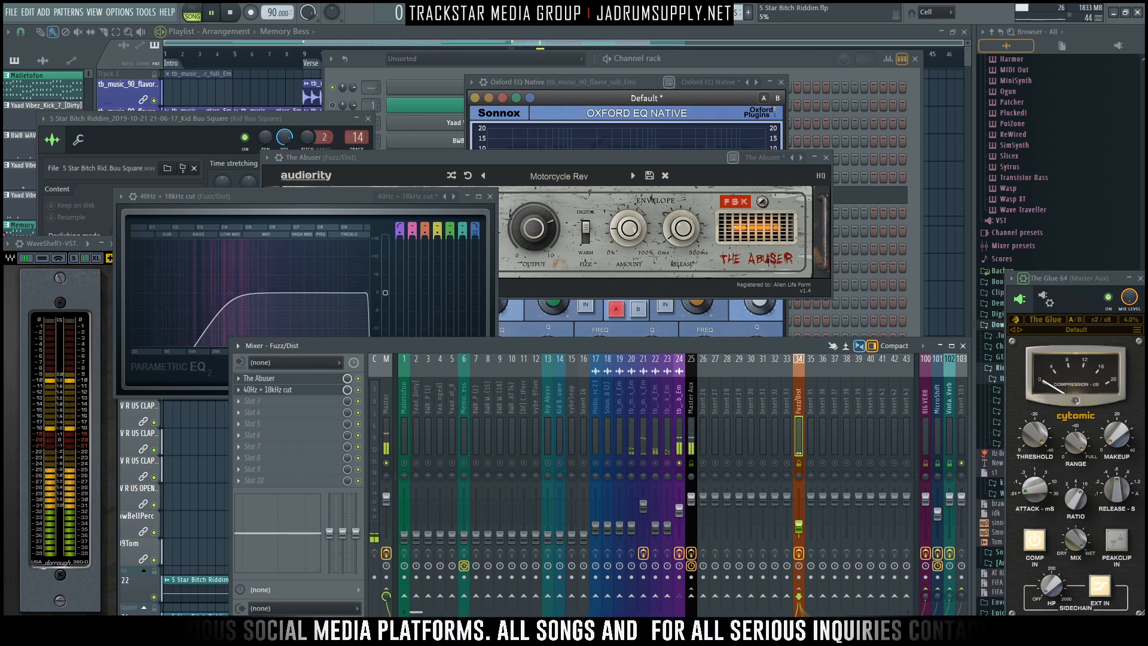
pyautogui.press('space')
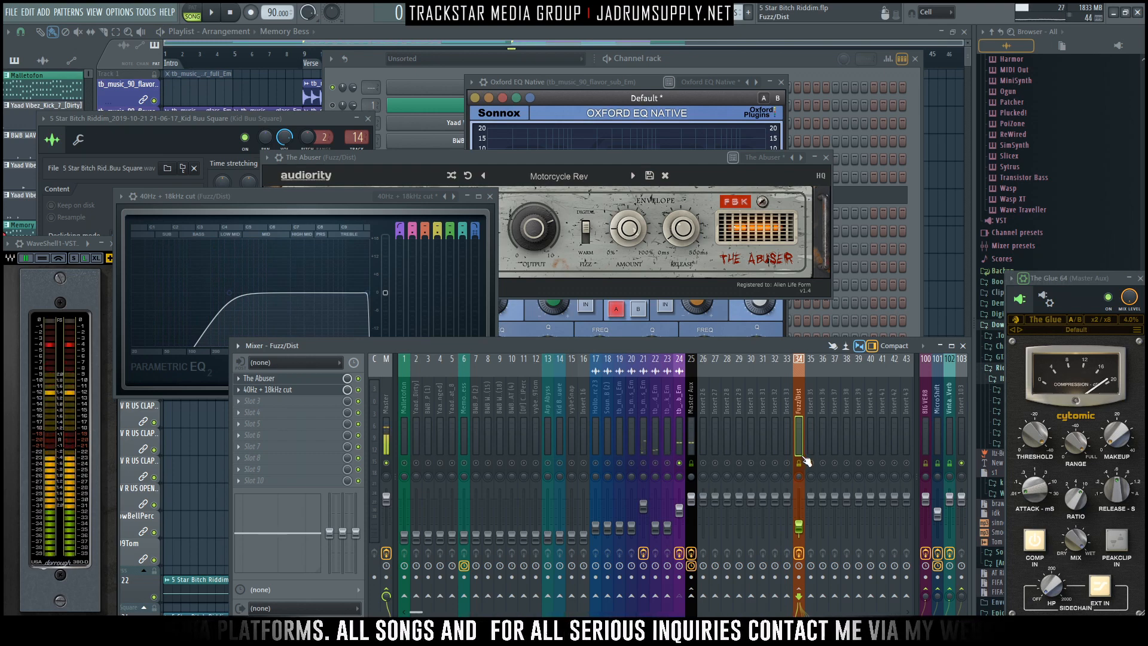
pyautogui.press('space')
pyautogui.press('space')
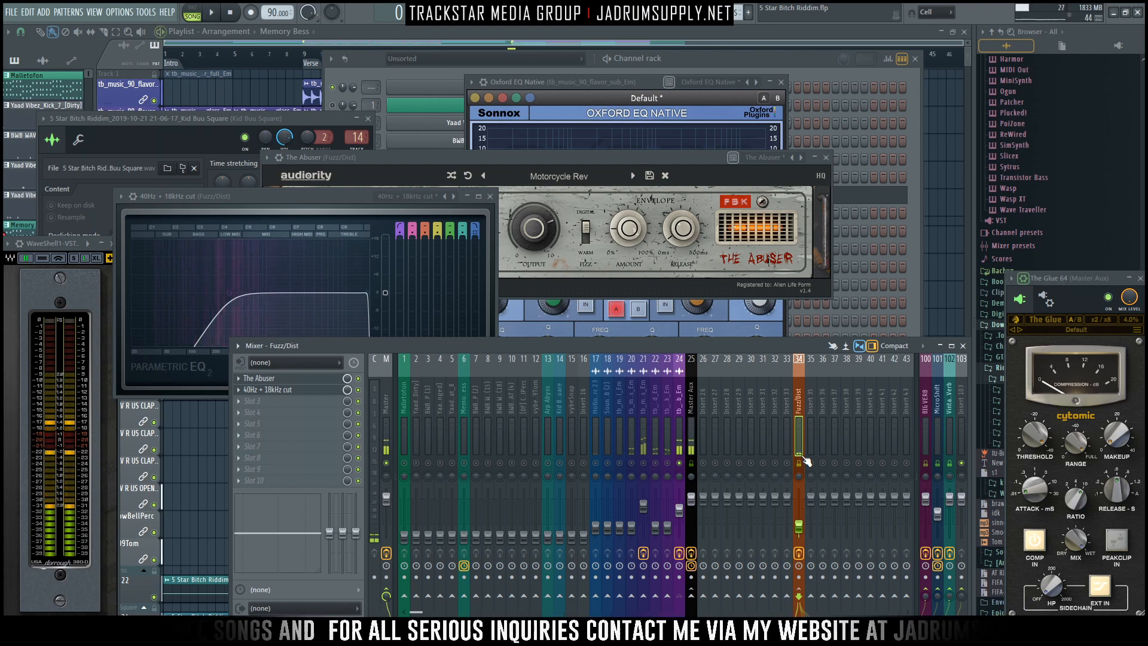
pyautogui.press('space')
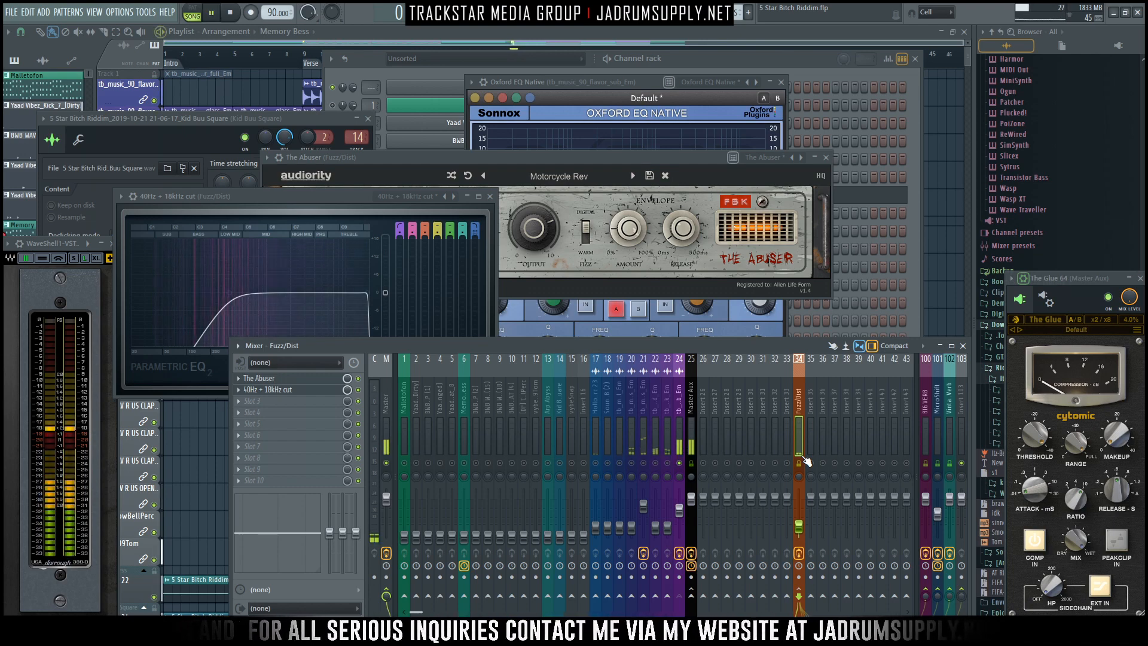
pyautogui.press('space')
# Send the Fuzz/Dist track to BIG VERB at a low level and toggle the sub track's solo.
pyautogui.moveTo(926, 595); pyautogui.dragTo(926, 589)
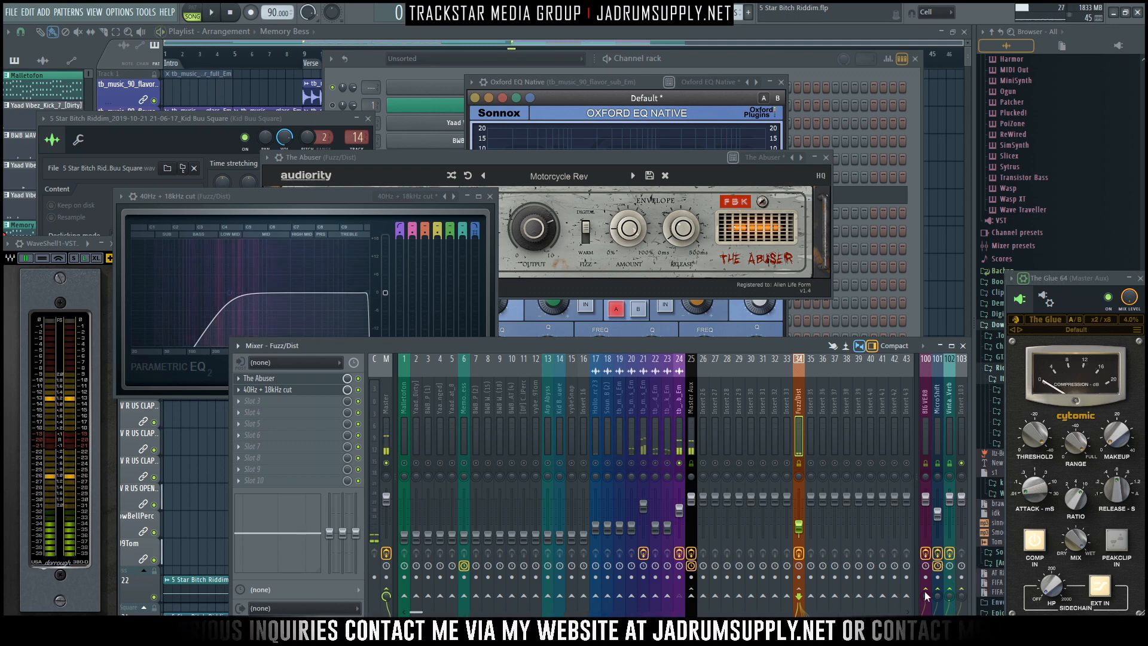
pyautogui.rightClick(680, 463)
pyautogui.rightClick(680, 462)
# Lower the brass track's fader while listening to the music tracks.
pyautogui.press('space')
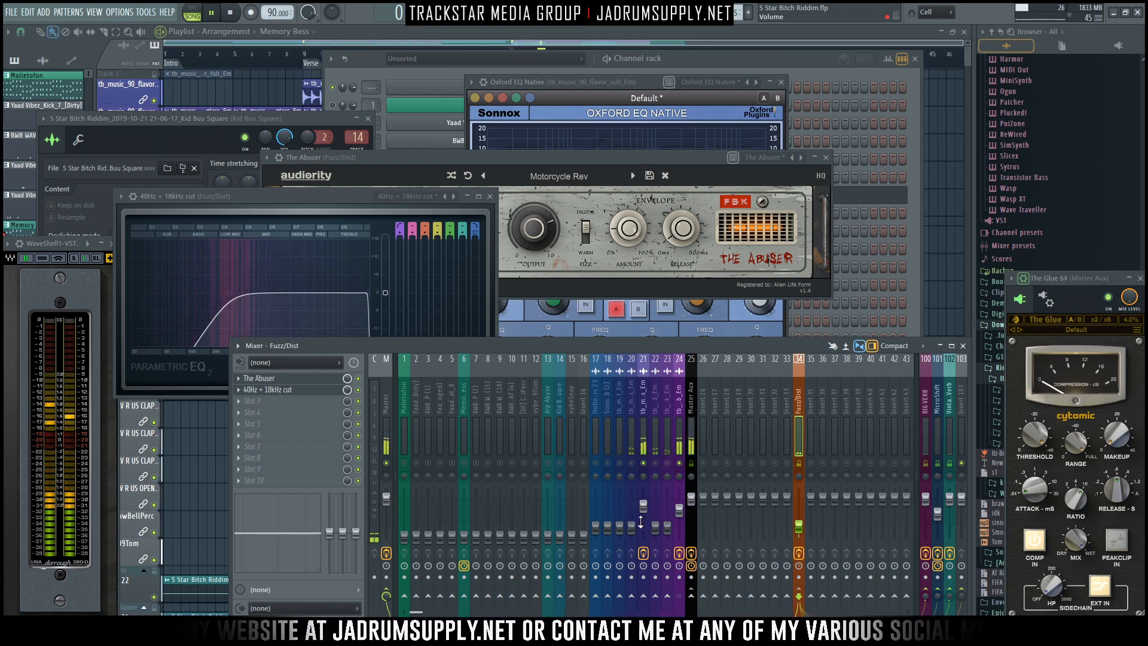
pyautogui.moveTo(631, 526); pyautogui.dragTo(631, 513)
pyautogui.press('space')
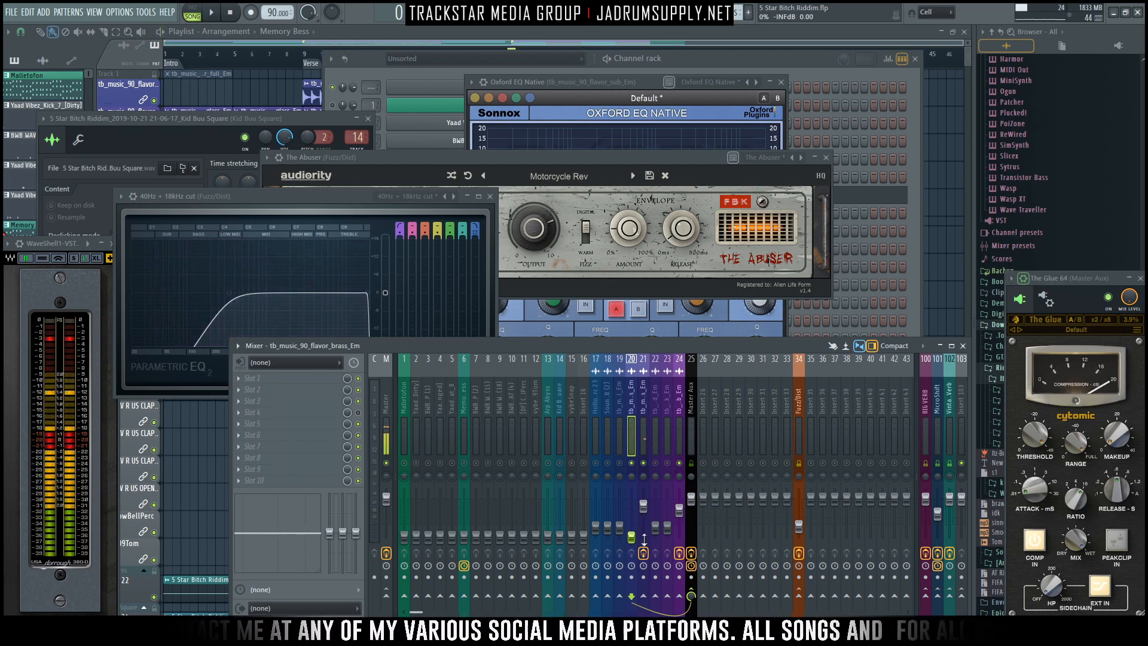
# Bring the pad track into the soloed playback and raise its fader.
pyautogui.click(657, 462)
pyautogui.press('space')
pyautogui.moveTo(657, 527); pyautogui.dragTo(656, 513)
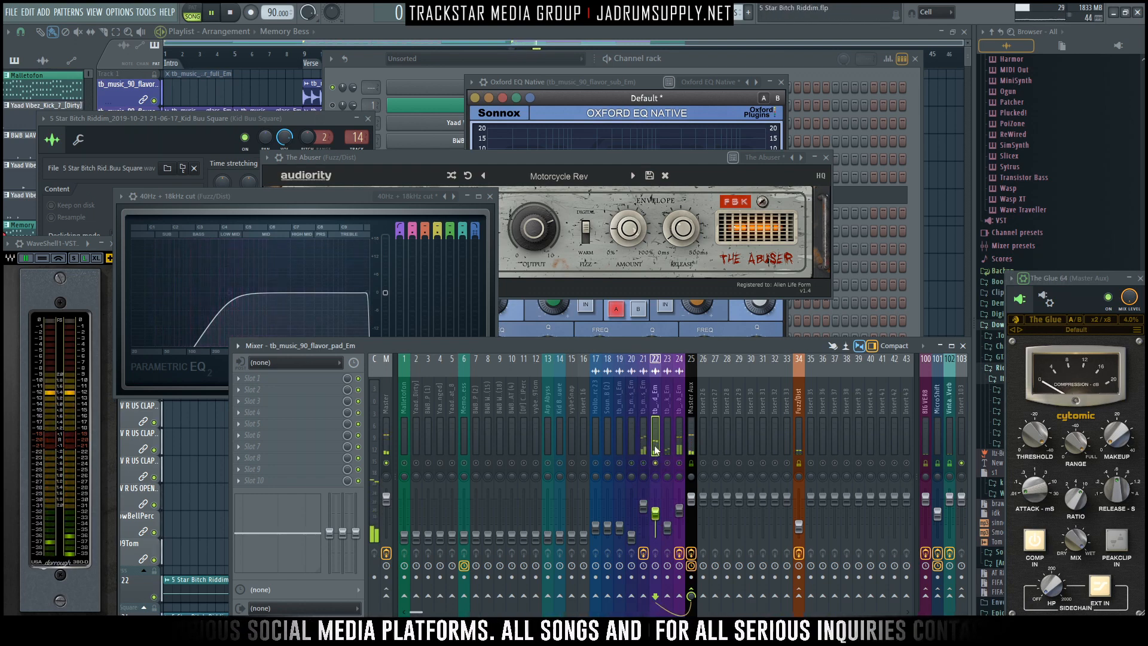
# Load Fruity Parametric EQ 2 on the pad track and choose the 30Hz + 18kHz cut preset.
pyautogui.click(289, 378)
pyautogui.moveTo(513, 588)
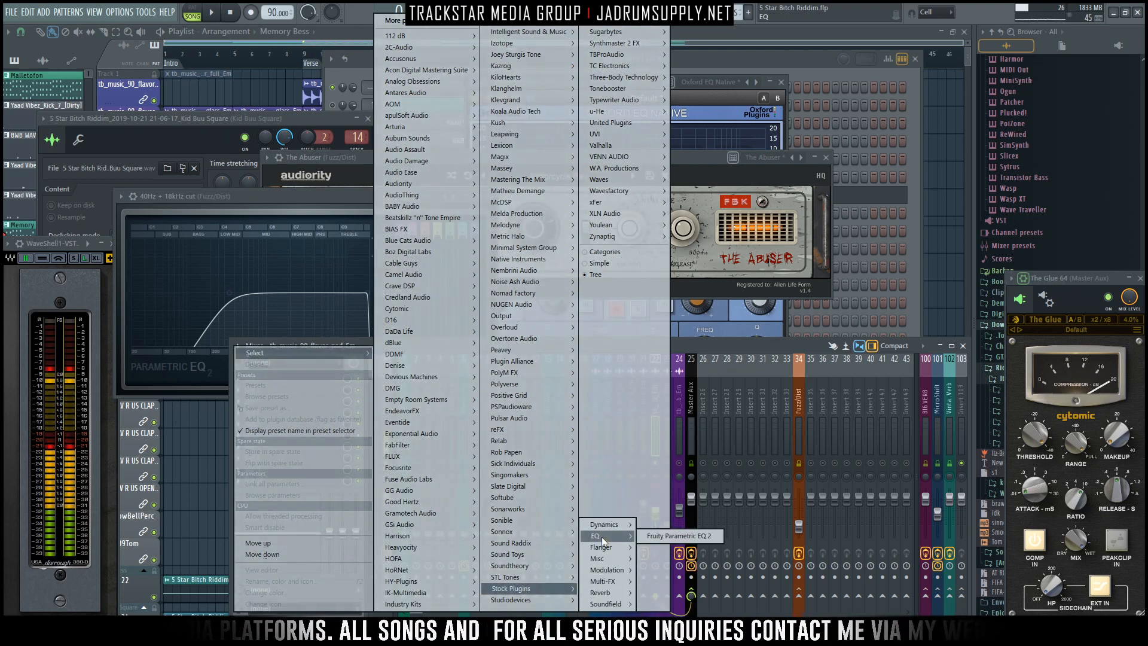
pyautogui.click(683, 532)
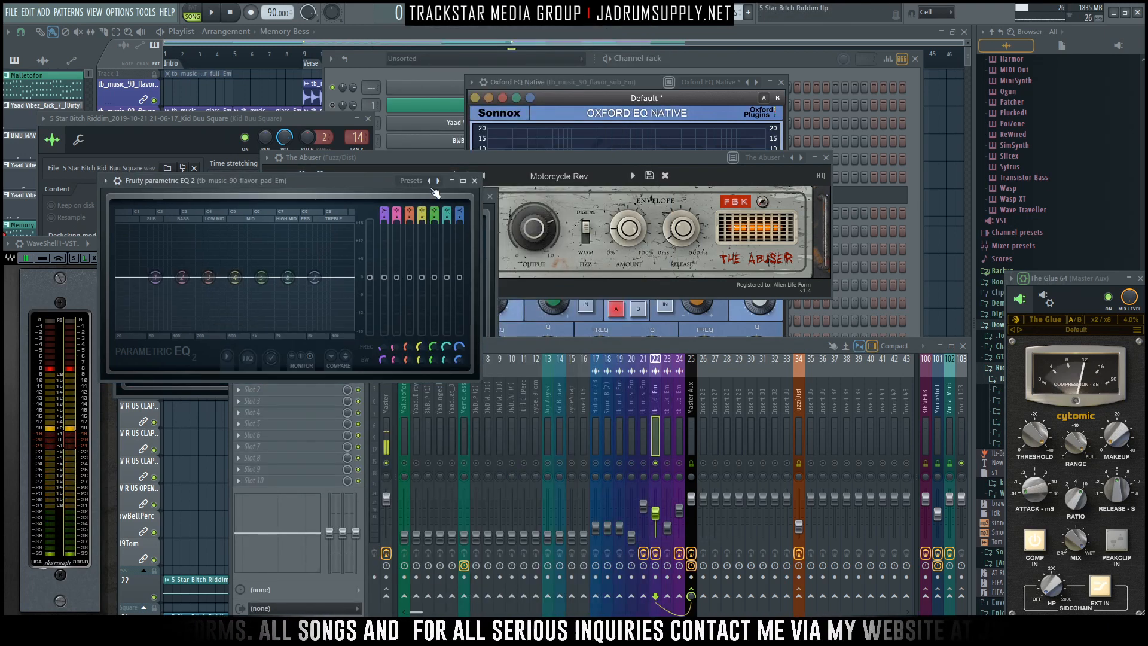
pyautogui.click(430, 187)
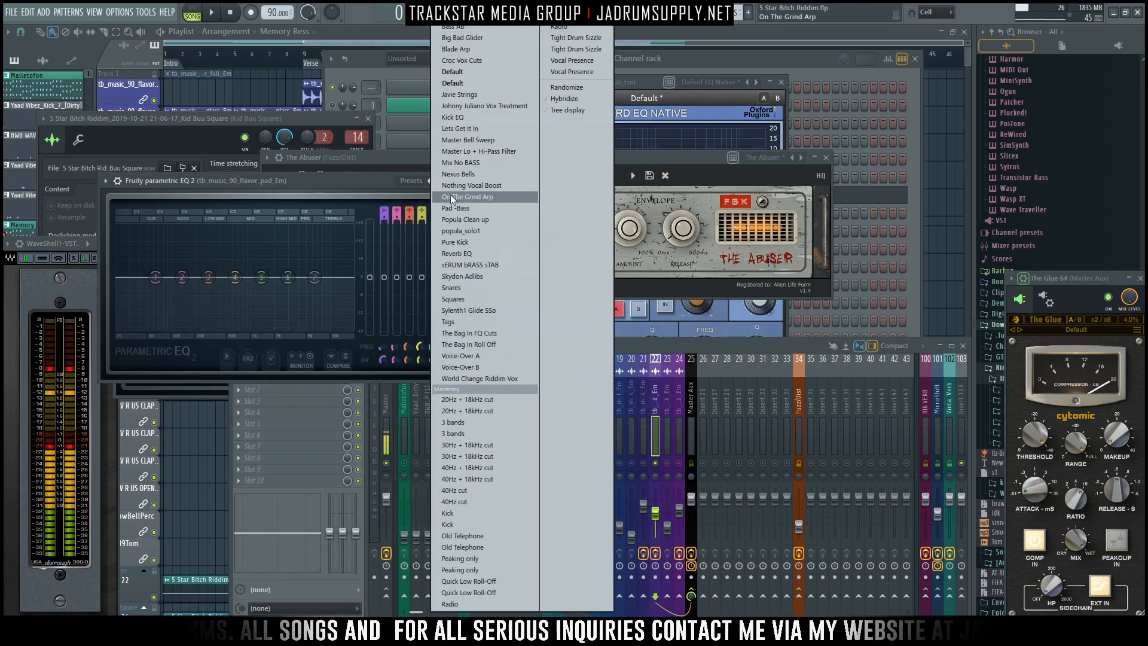
pyautogui.click(480, 446)
# Raise the pad EQ's high-pass band to slightly below 293 Hz and soften its slope during playback.
pyautogui.moveTo(128, 277); pyautogui.dragTo(207, 277)
pyautogui.press('space')
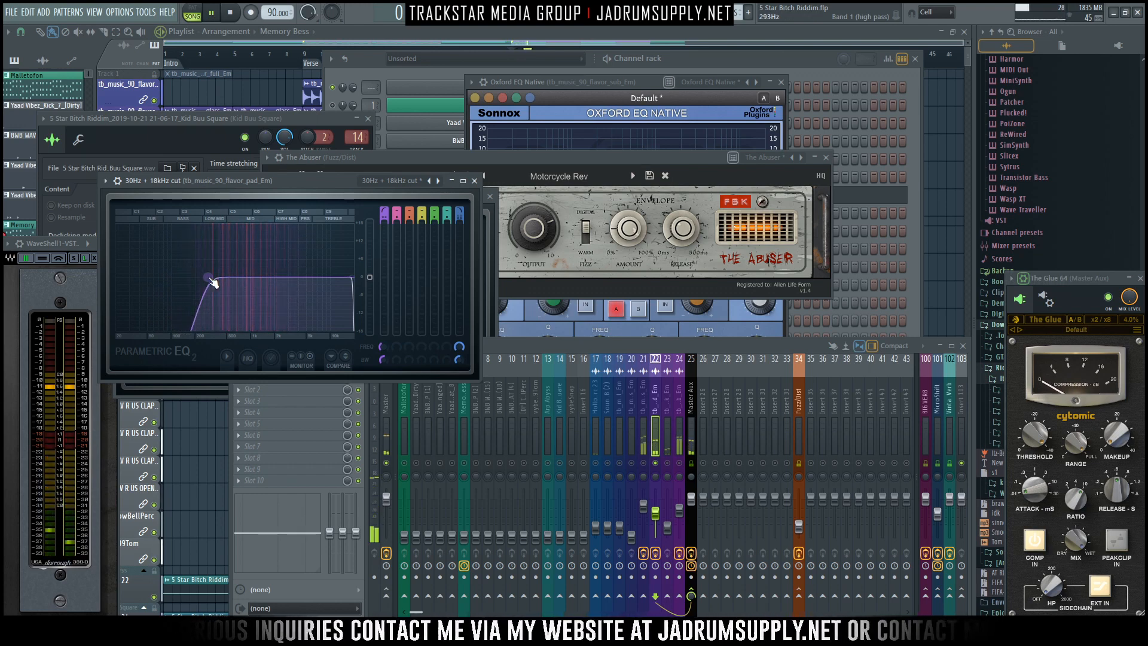
pyautogui.moveTo(385, 217); pyautogui.dragTo(385, 233)
pyautogui.moveTo(205, 277); pyautogui.dragTo(203, 277)
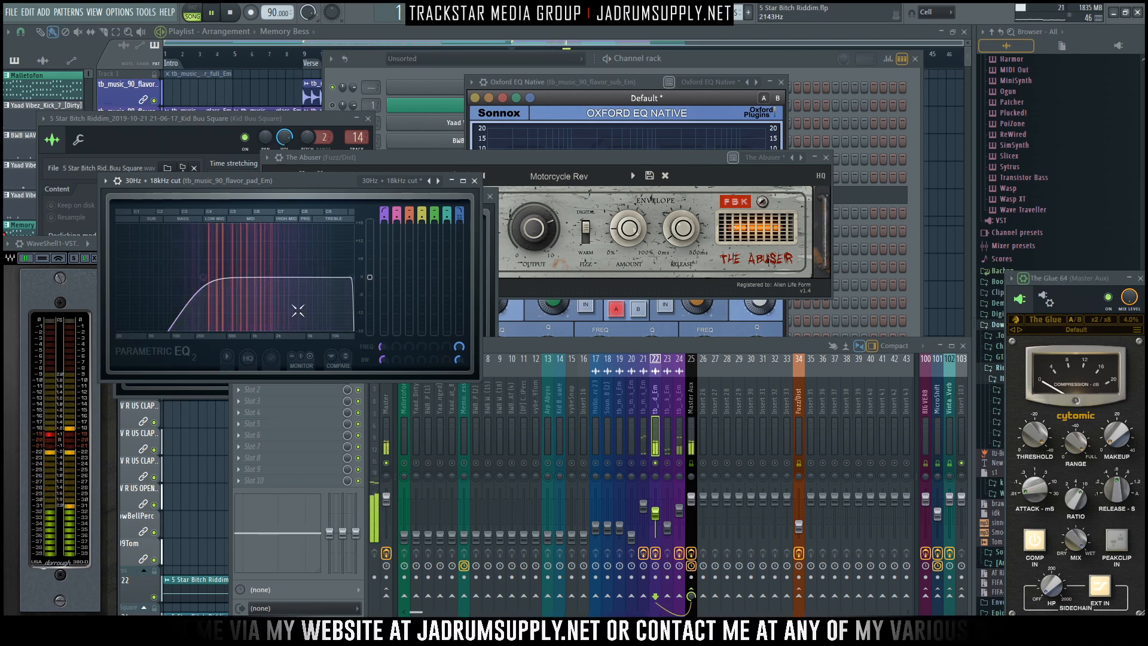
# Move the pad's EQ window clear of the mixer, send the pad to the reverb tracks and audition it.
pyautogui.moveTo(347, 180); pyautogui.dragTo(600, 118)
pyautogui.press('space')
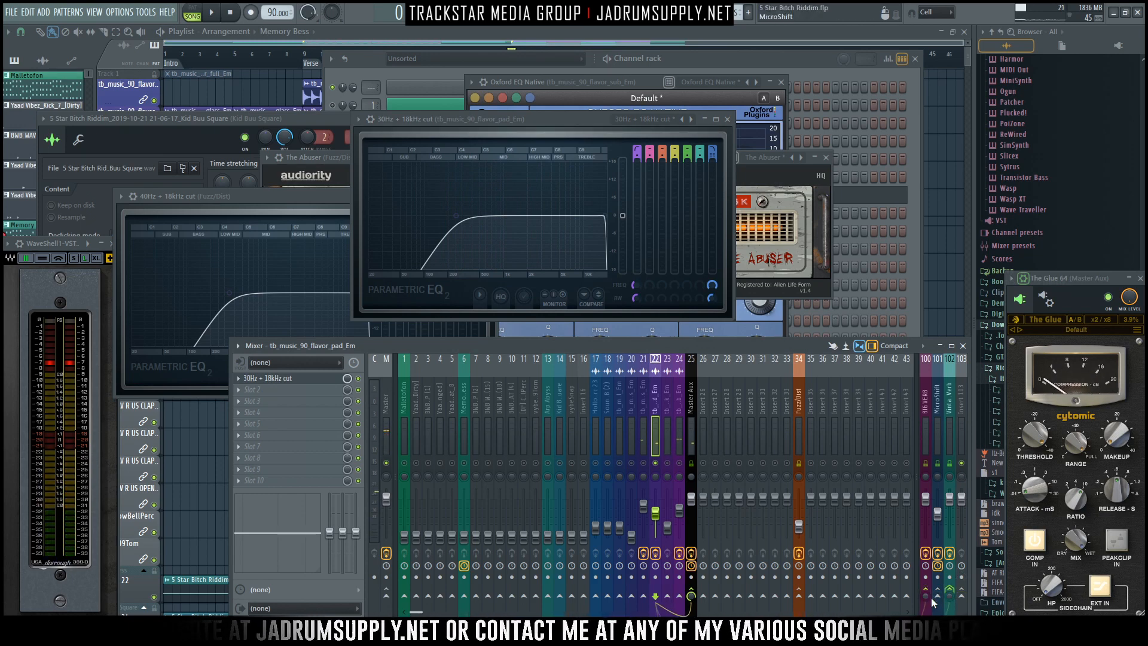
pyautogui.press('space')
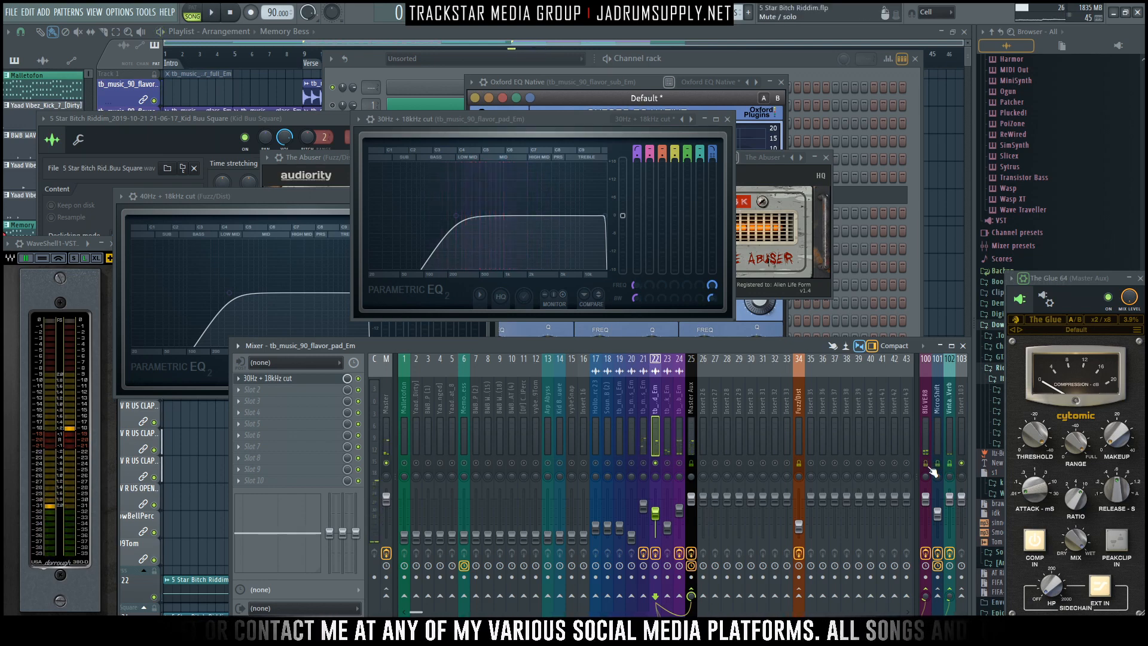
pyautogui.press('space')
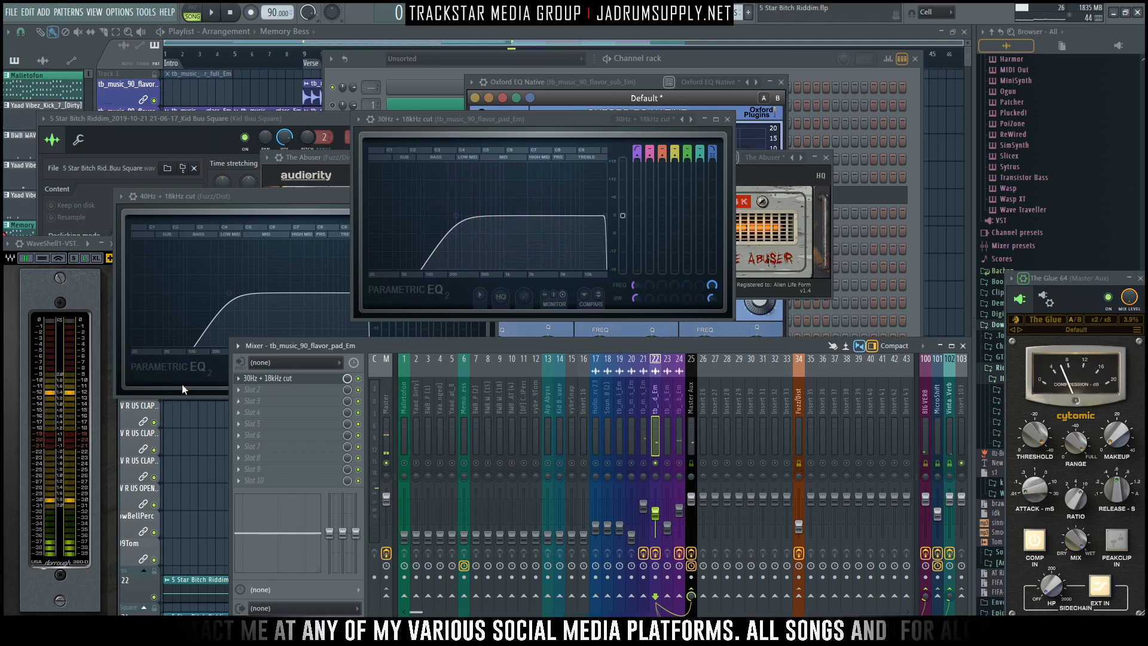
# Add Polyverse Wider to the pad track, set its width to 29% and compare it against bypass during playback.
pyautogui.click(271, 388)
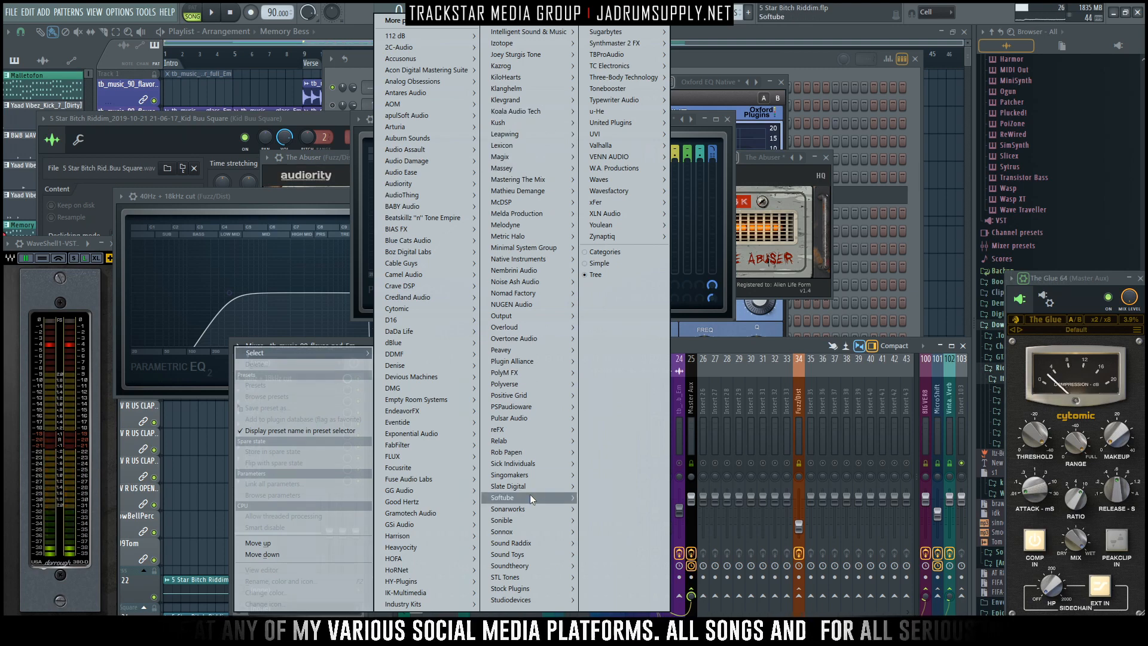
pyautogui.click(604, 395)
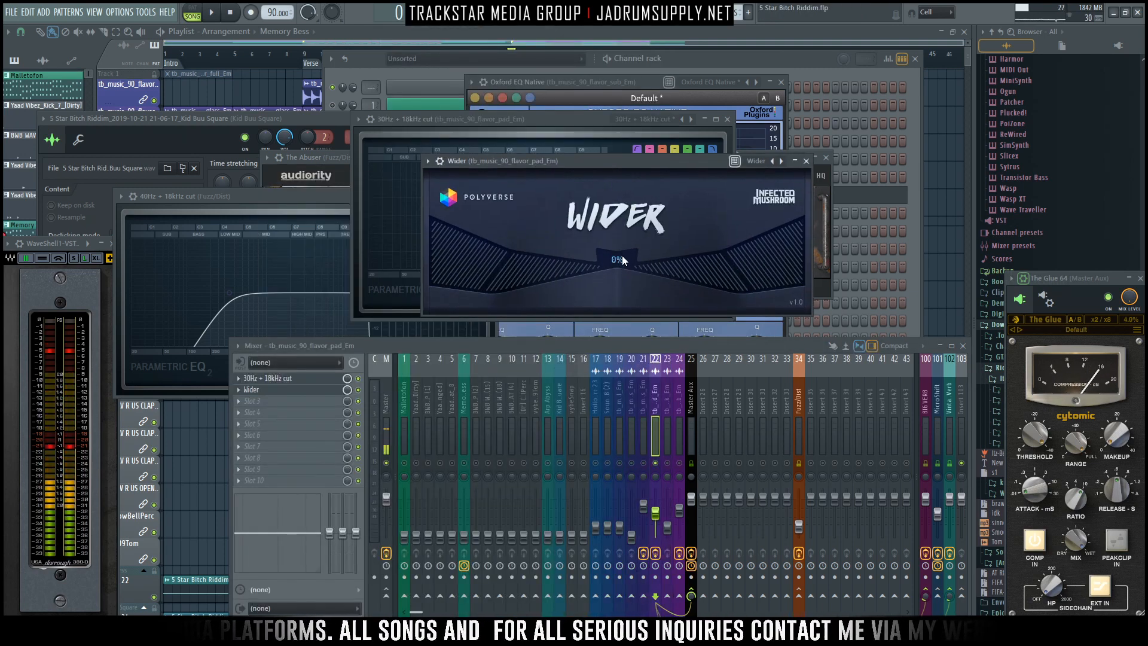
pyautogui.press('space')
pyautogui.moveTo(618, 258); pyautogui.dragTo(612, 231)
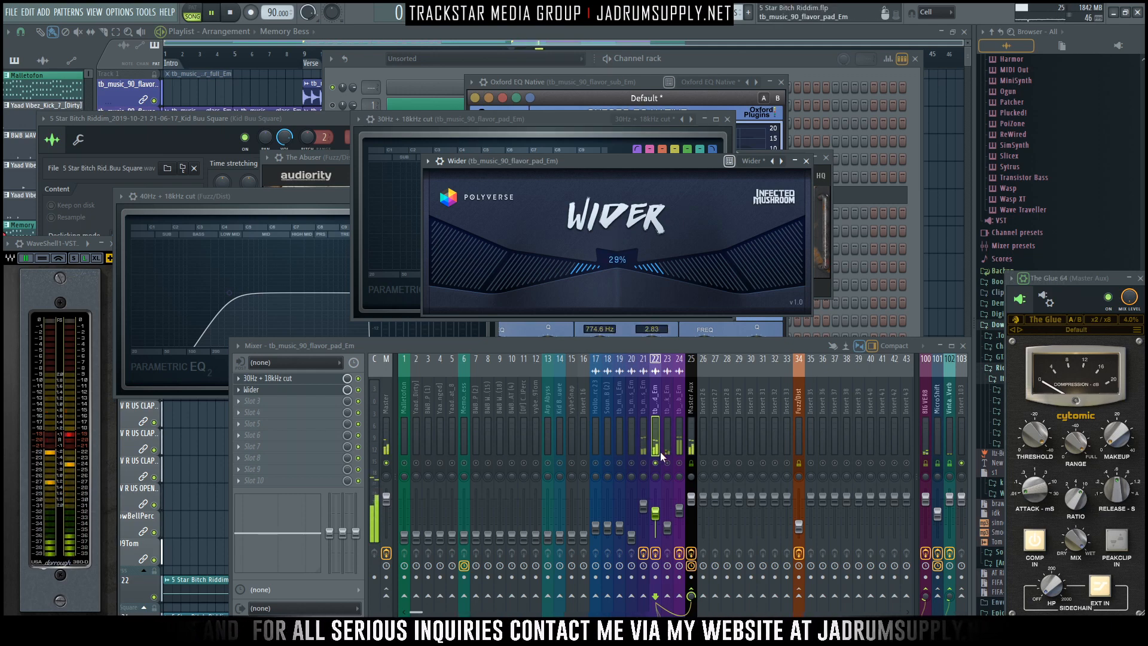
pyautogui.click(359, 390)
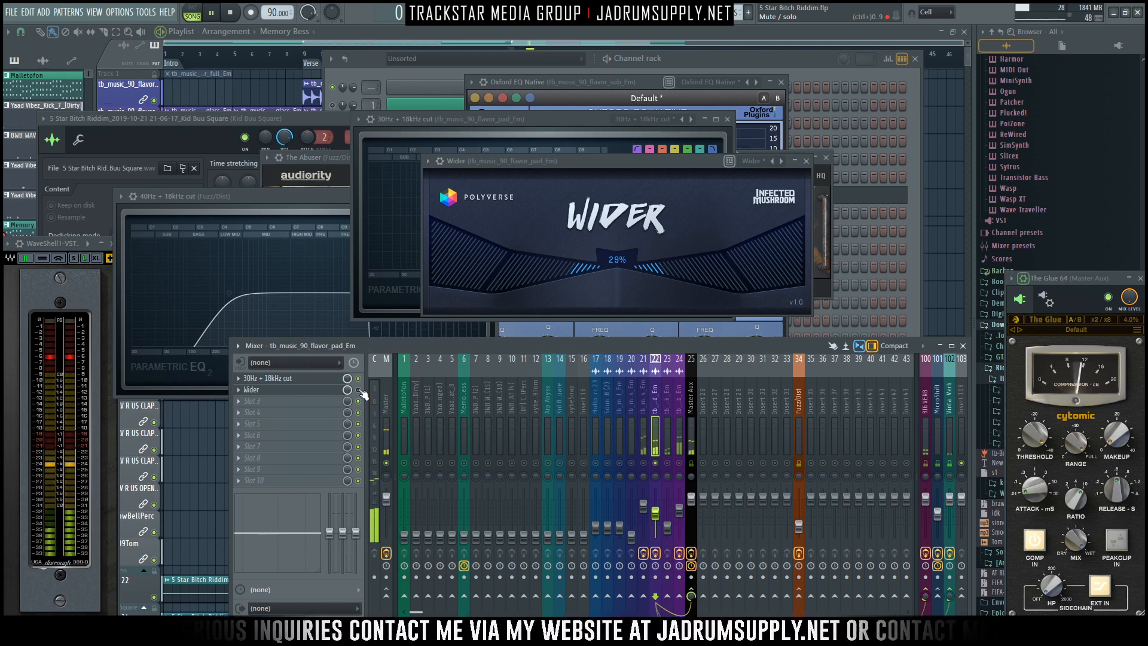
pyautogui.press('space')
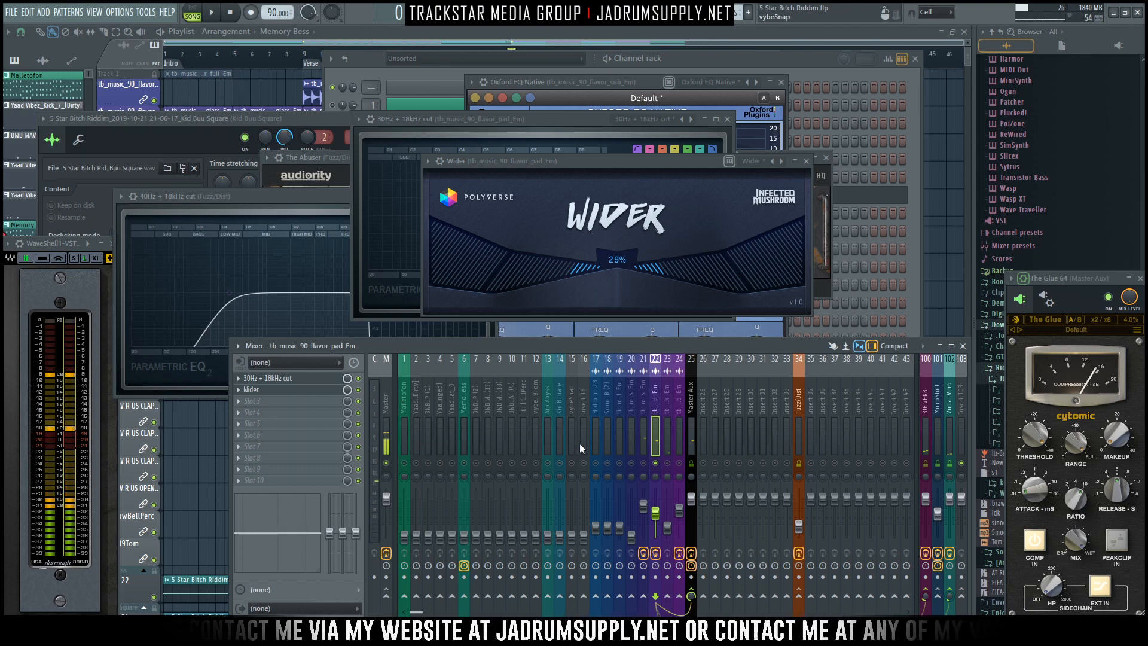
# Take the mixer out of solo and lower the faders of tracks 17 to 19 slightly during playback.
pyautogui.rightClick(646, 459)
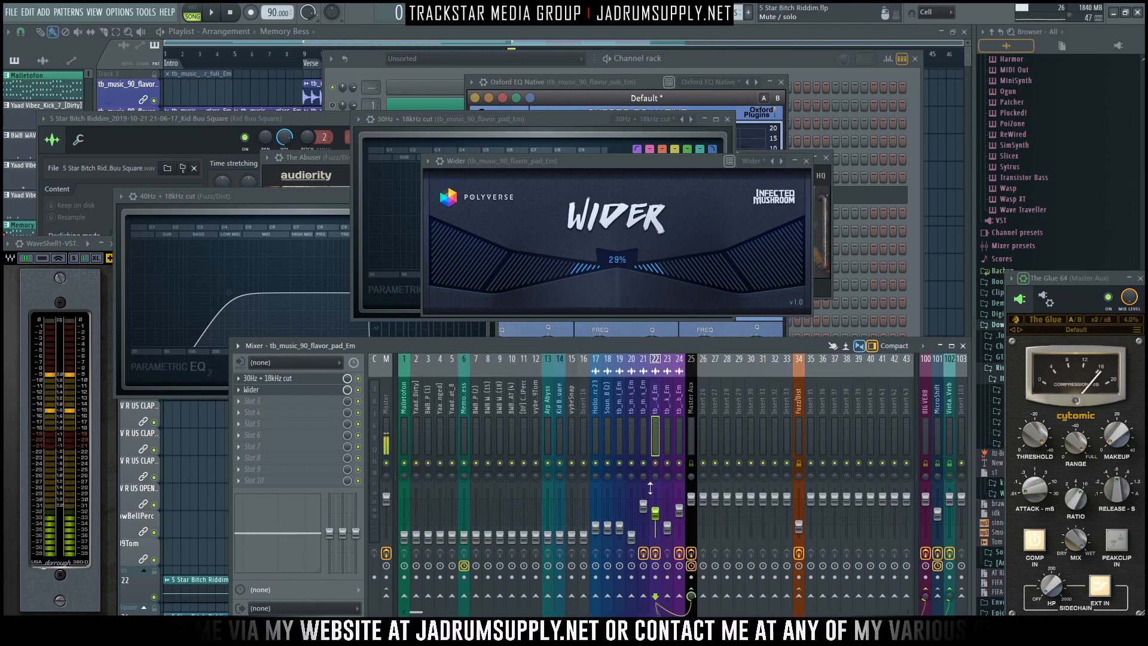
pyautogui.press('space')
pyautogui.moveTo(607, 444); pyautogui.dragTo(621, 447)
pyautogui.moveTo(619, 528); pyautogui.dragTo(596, 544)
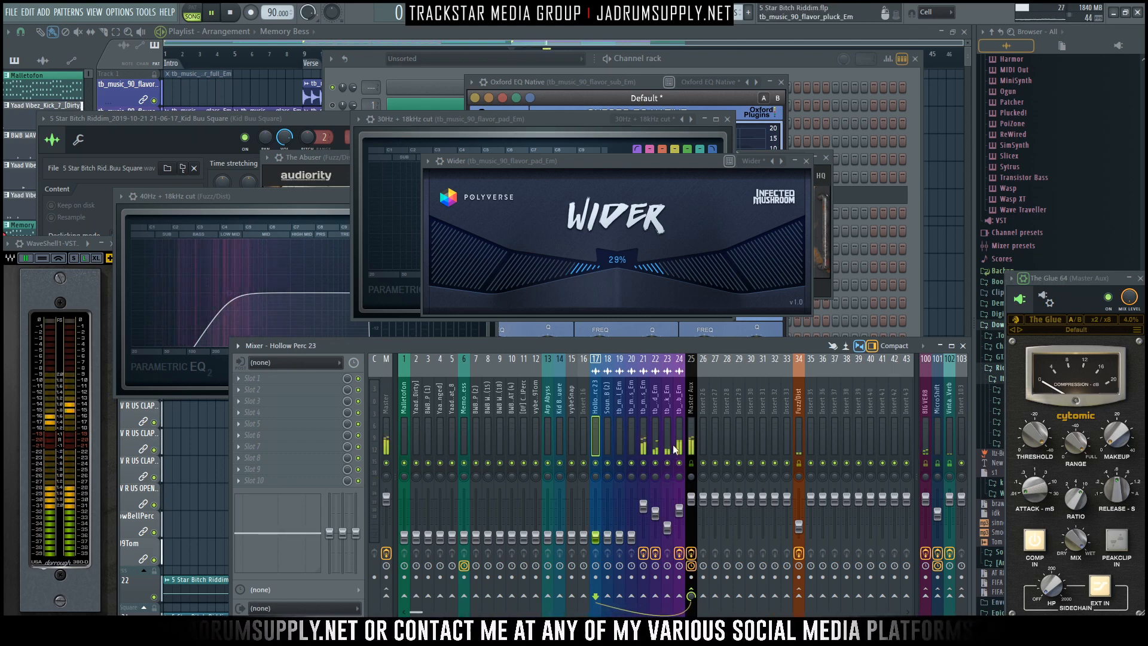
# Solo the pluck track, raise its fader to about the pad's level and audition it with all tracks unmuted.
pyautogui.click(672, 509)
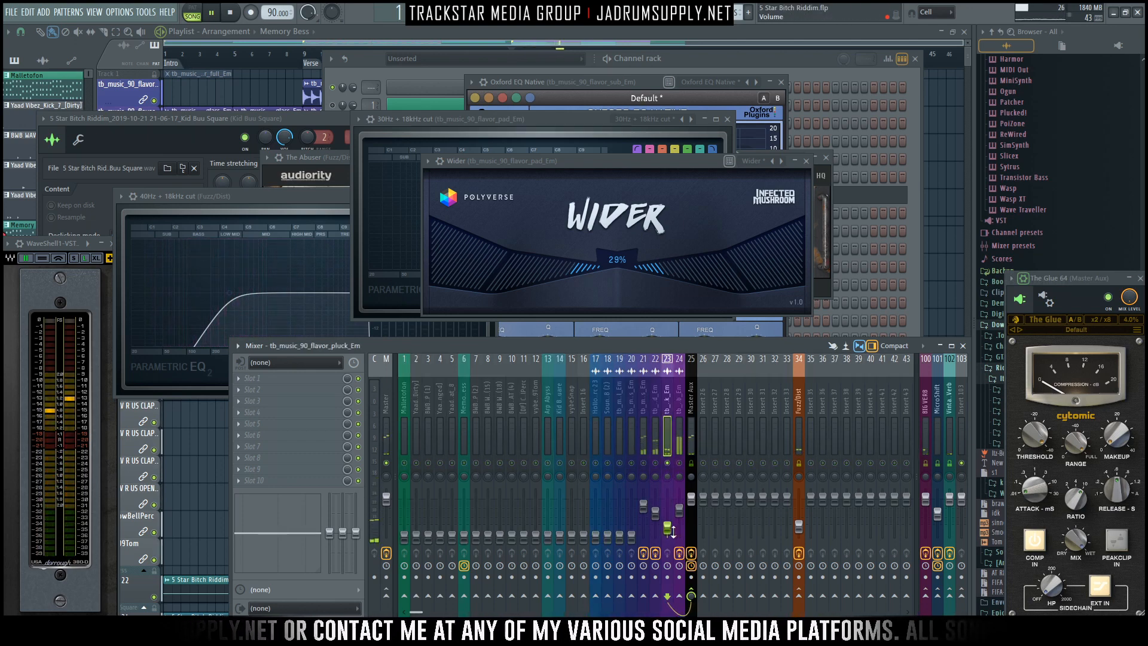
pyautogui.press('space')
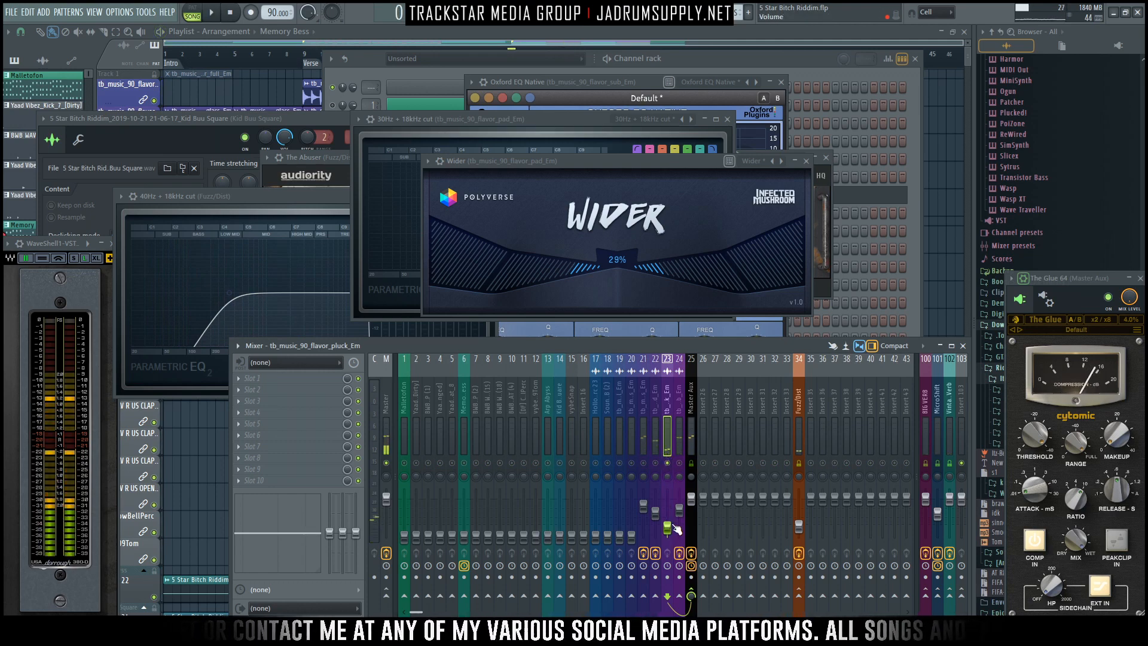
pyautogui.moveTo(667, 526); pyautogui.dragTo(667, 510)
pyautogui.press('space')
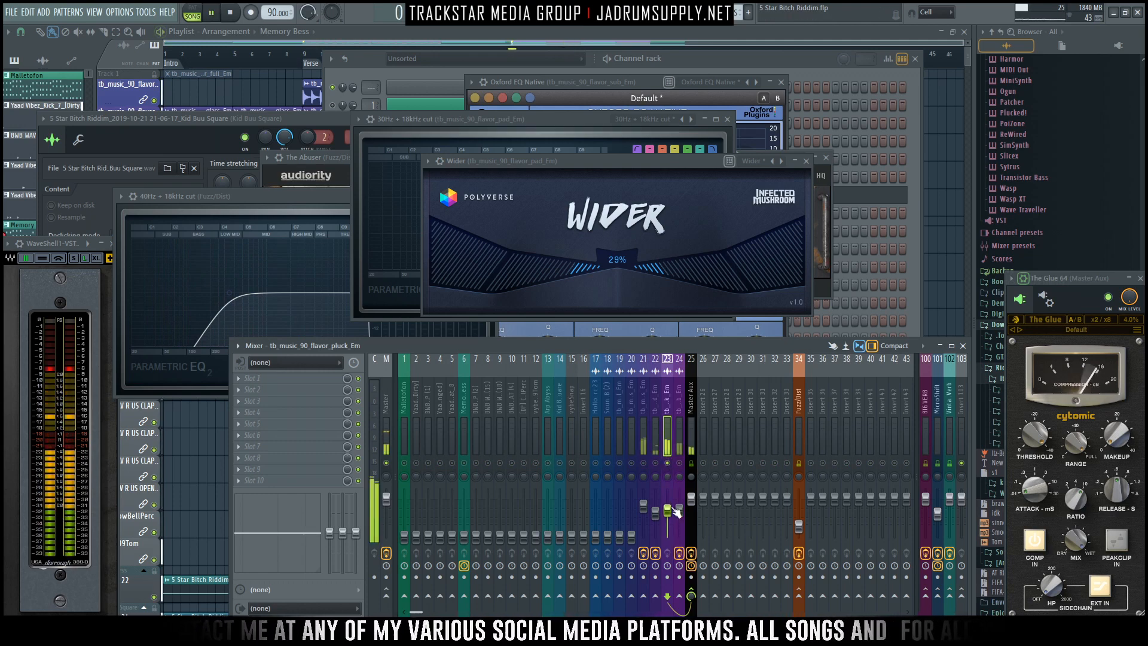
pyautogui.rightClick(667, 463)
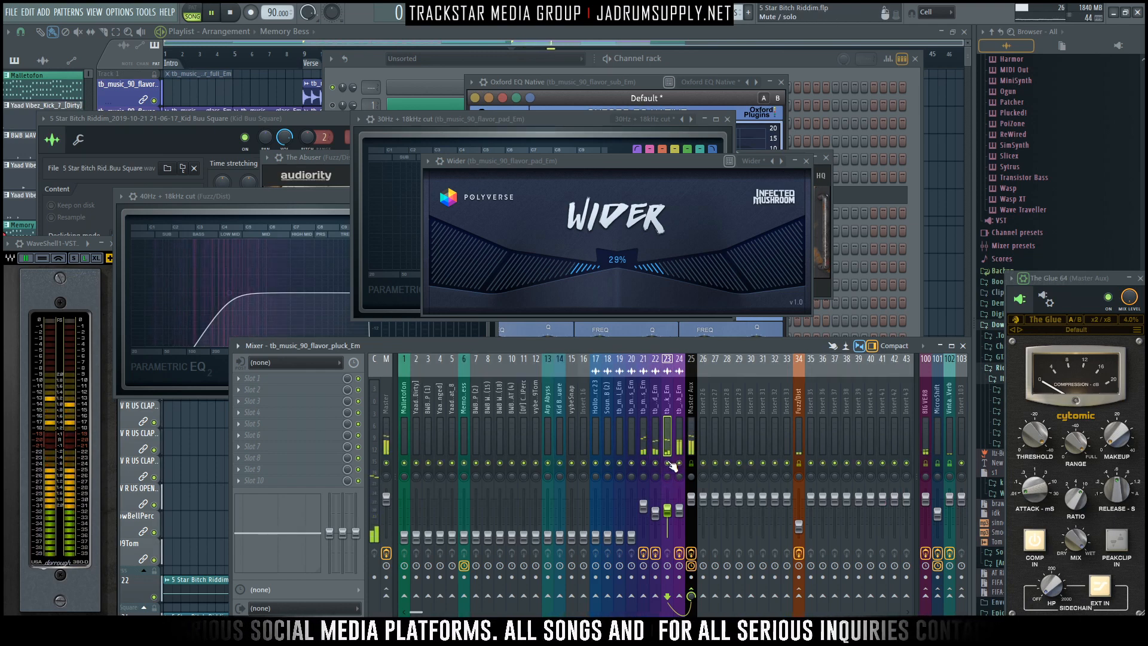
pyautogui.press('space')
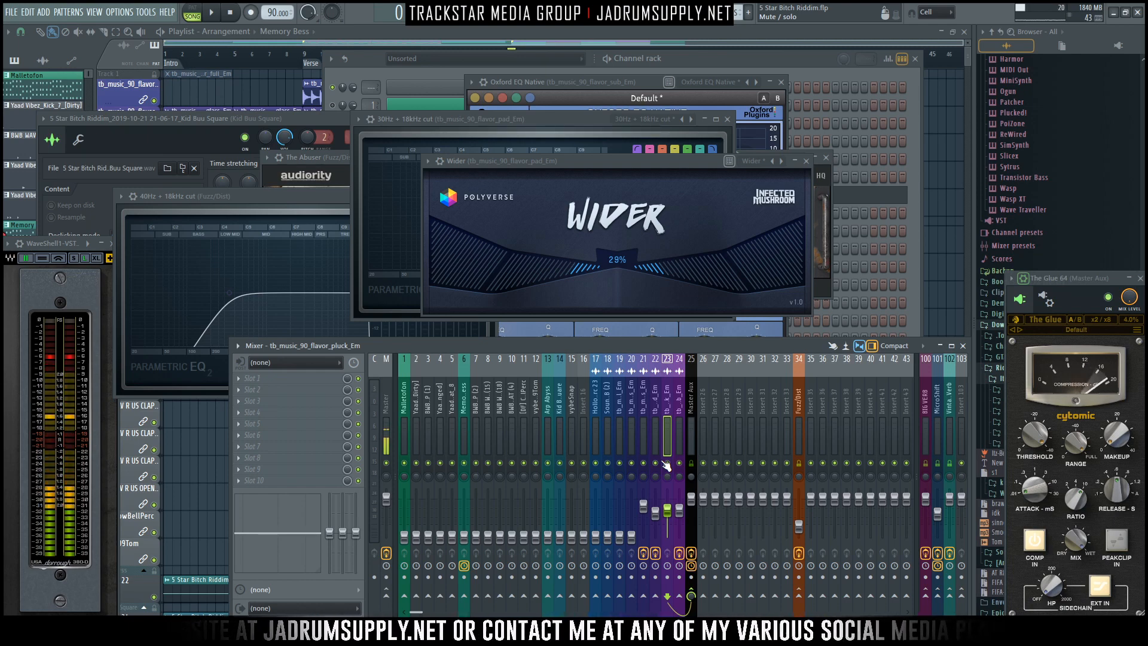
pyautogui.press('space')
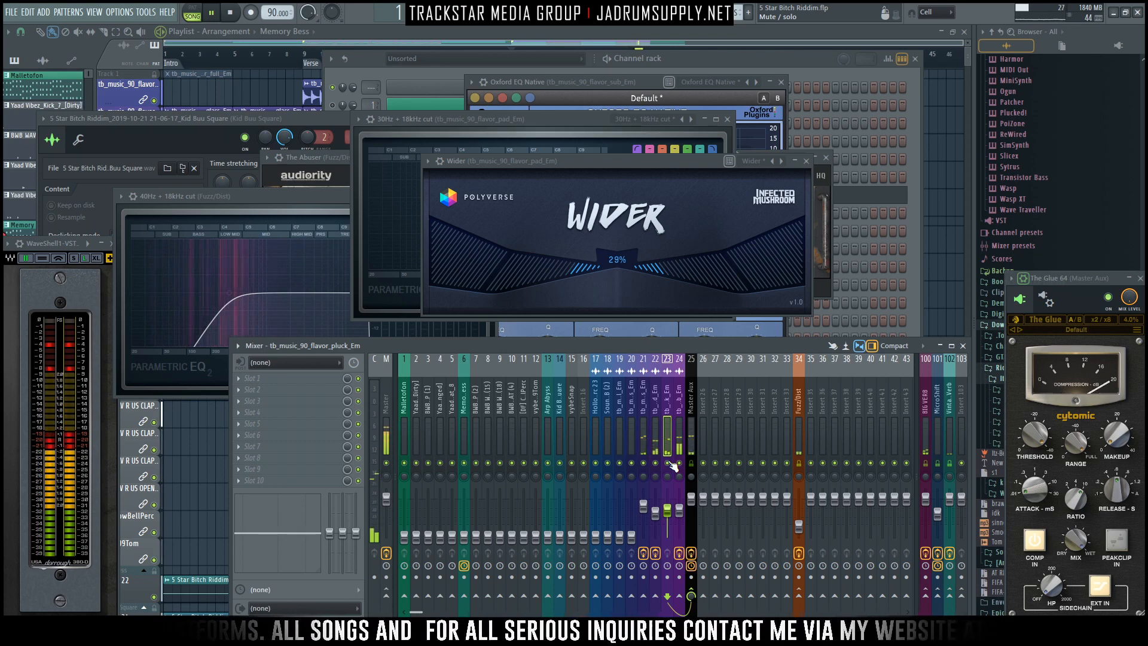
pyautogui.press('space')
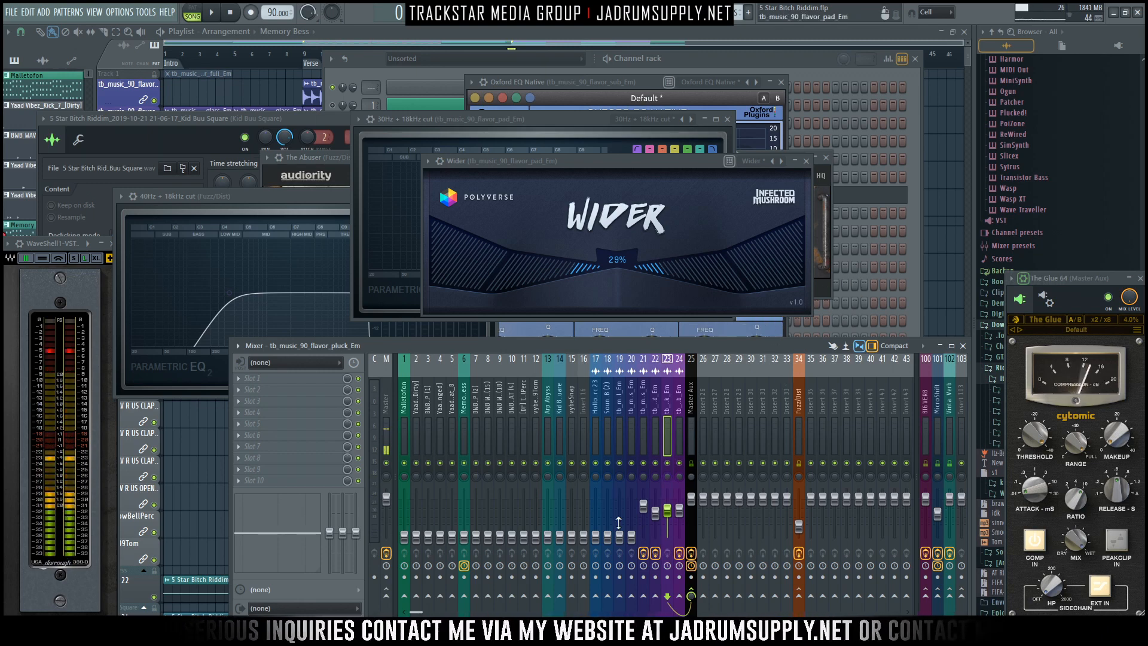
# Try the Hollow Perc 23 track at a much higher fader level during playback.
pyautogui.press('space')
pyautogui.moveTo(595, 537); pyautogui.dragTo(596, 490)
pyautogui.press('space')
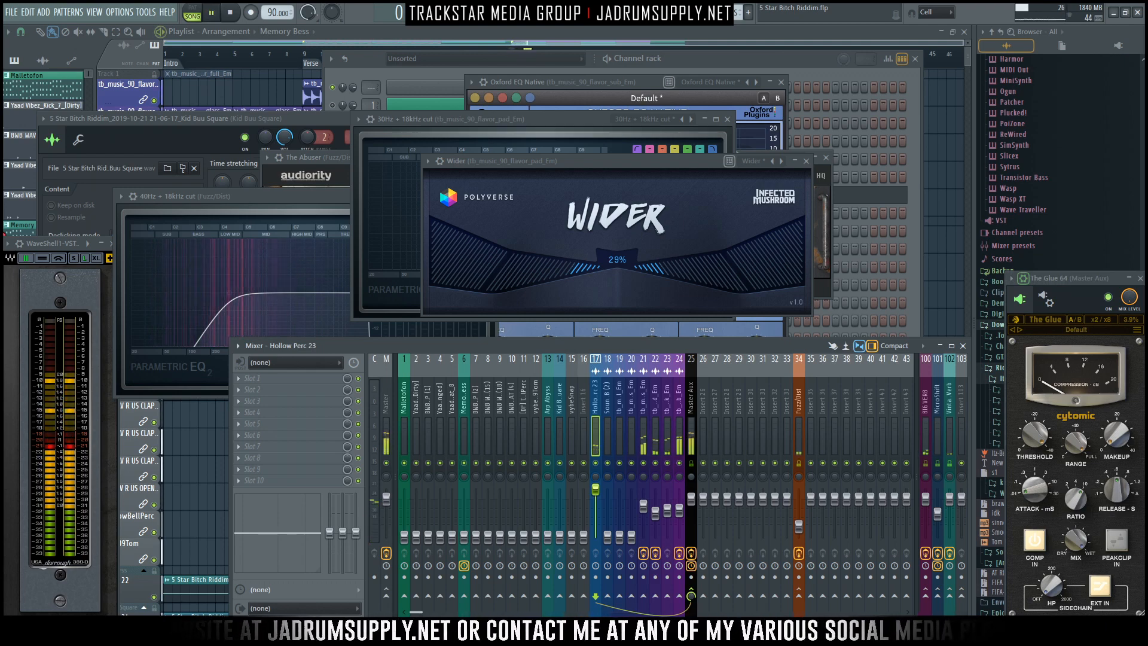
pyautogui.press('space')
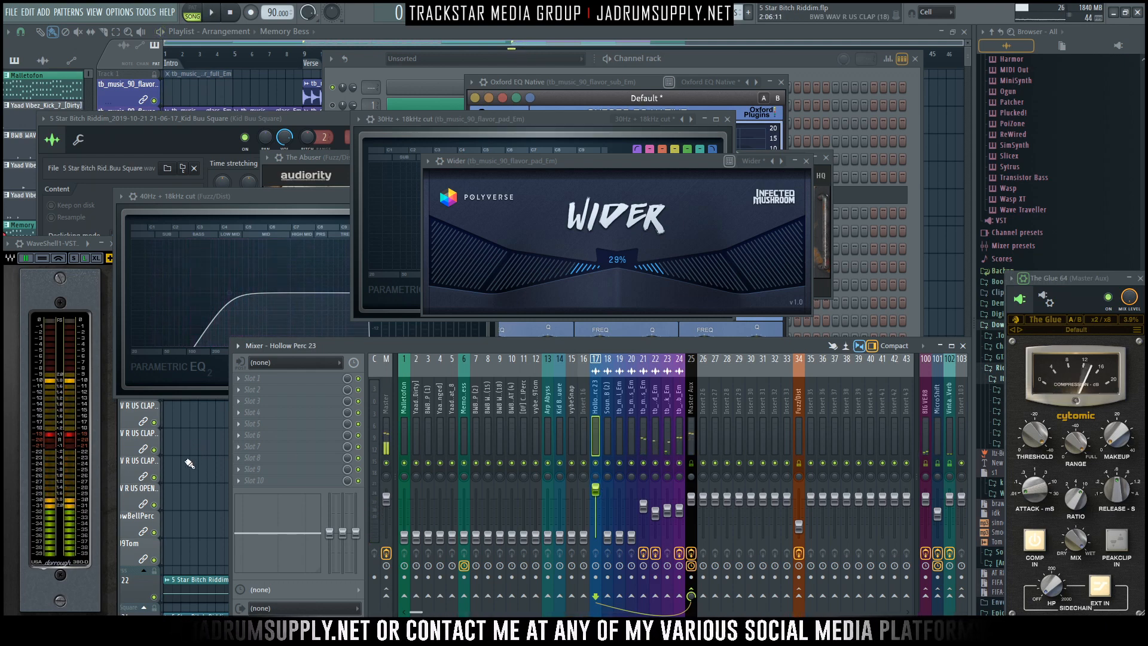
# Examine the Hollow Perc 23 clips around the Chorus marker in the playlist and return to the mixer.
pyautogui.press('F12')
pyautogui.scroll(-2, 589, 321)
pyautogui.scroll(-6, 589, 321)
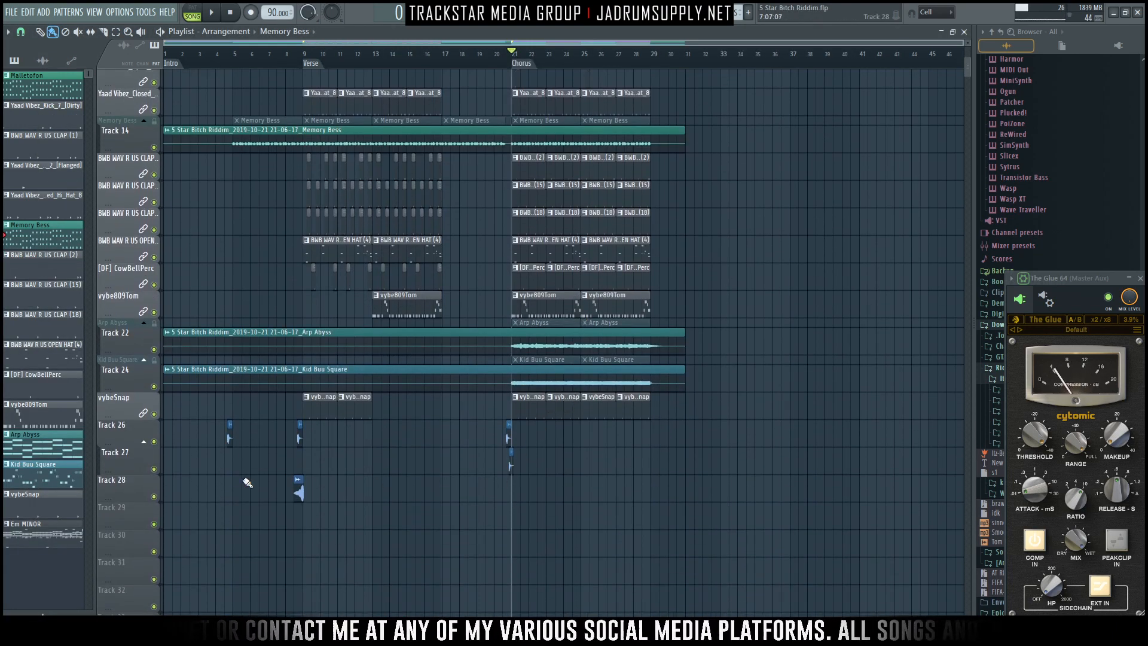
pyautogui.scroll(4, 496, 432)
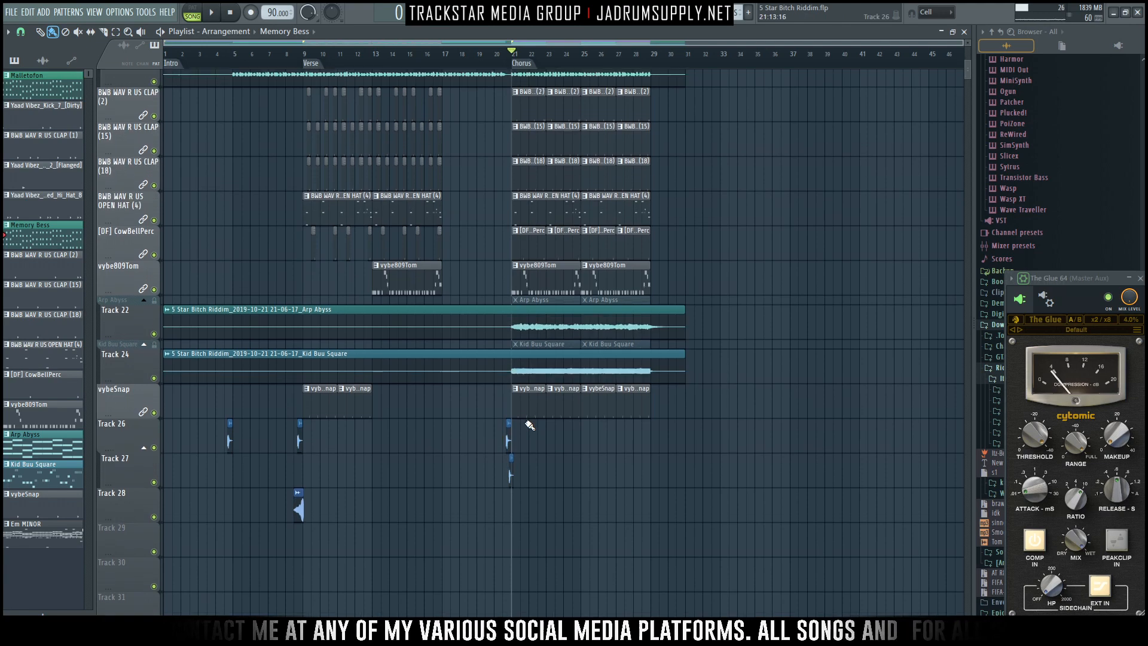
pyautogui.scroll(8, 518, 438)
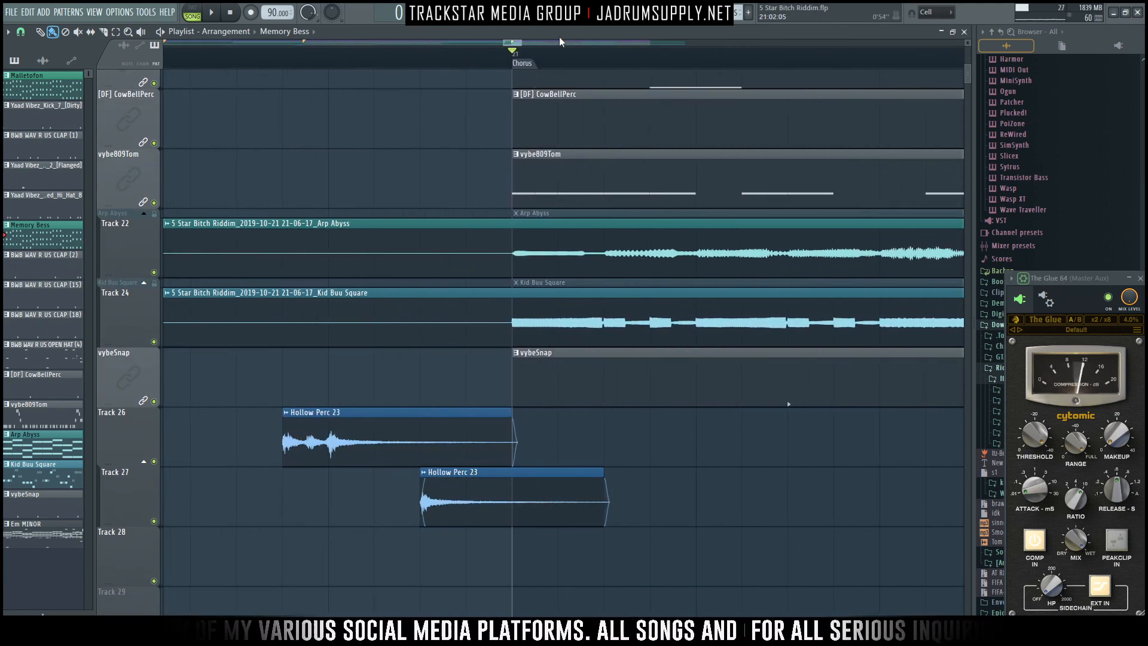
pyautogui.press('F9')
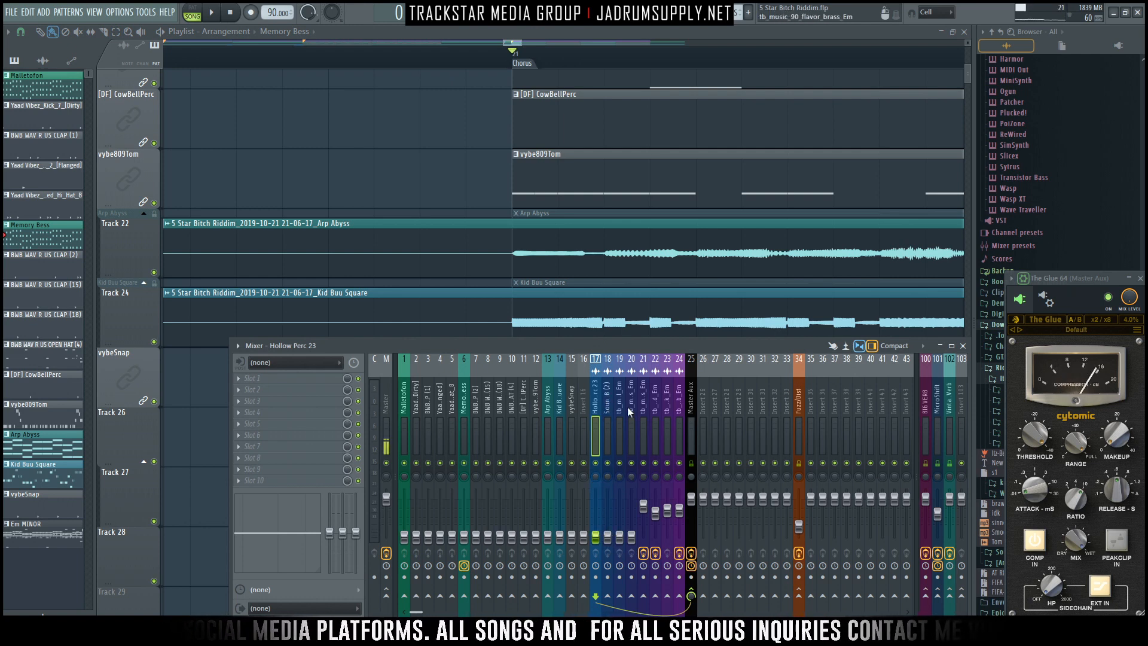
# Solo the brass track with the other music tracks and raise its fader to about the pad's level during playback.
pyautogui.click(608, 399)
pyautogui.moveTo(621, 537); pyautogui.dragTo(632, 512)
pyautogui.press('space')
pyautogui.press('space')
pyautogui.press('space')
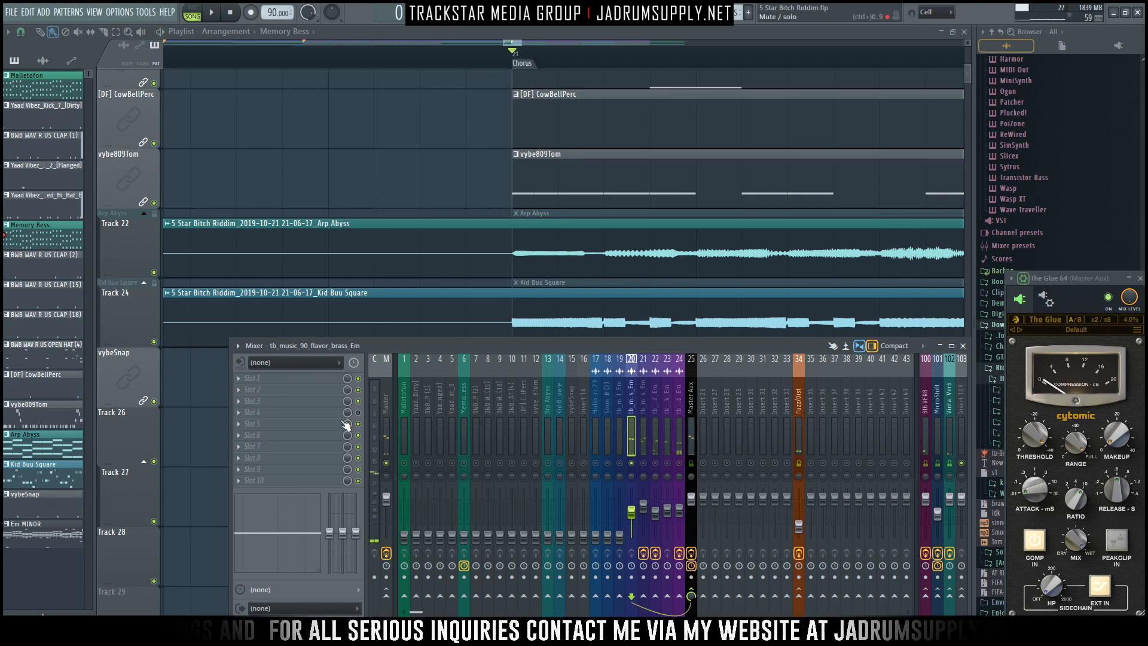
pyautogui.press('space')
# Load Fruity Parametric EQ 2 on the brass track, move its window clear of the mixer and choose the 30Hz + 18kHz cut preset.
pyautogui.click(272, 379)
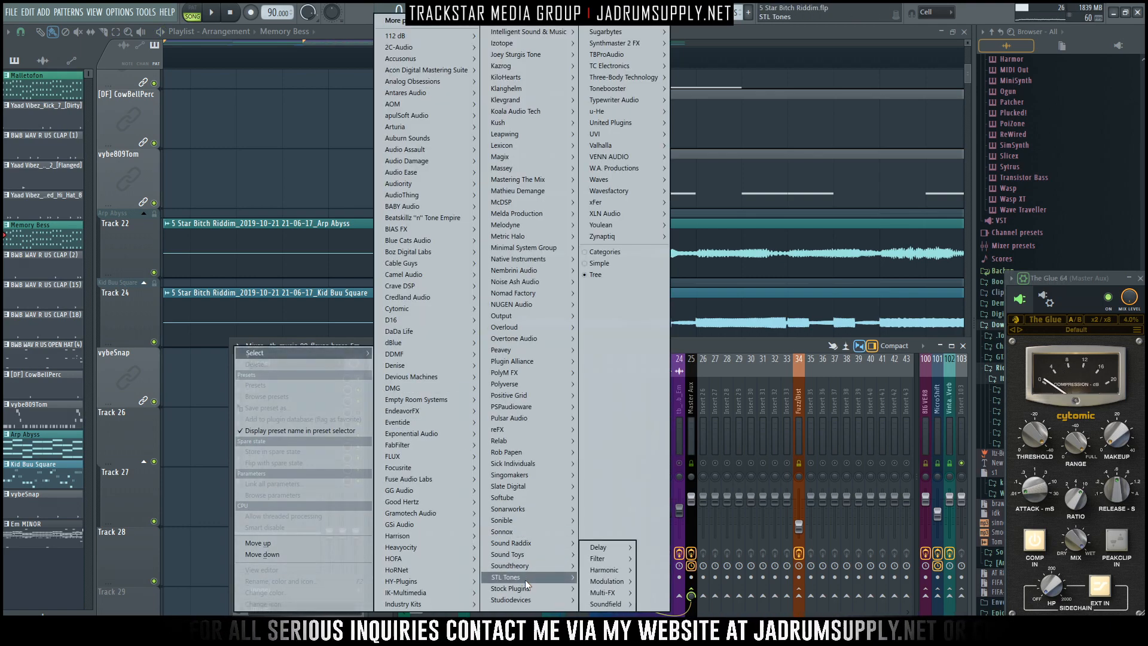
pyautogui.moveTo(561, 589)
pyautogui.moveTo(628, 536)
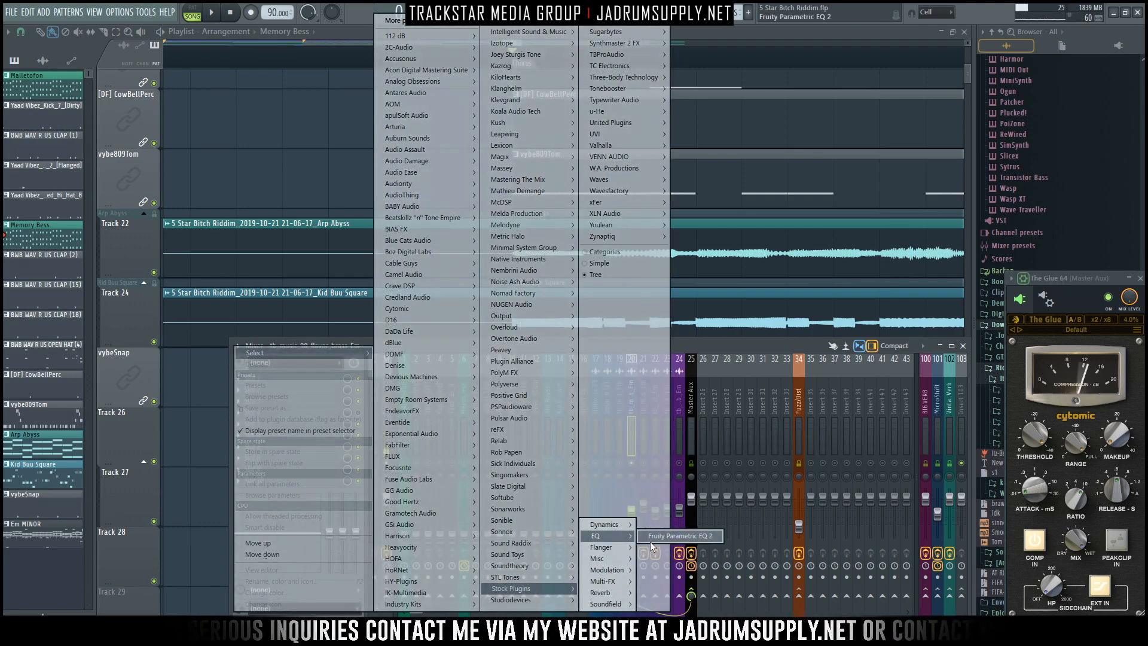
pyautogui.click(660, 535)
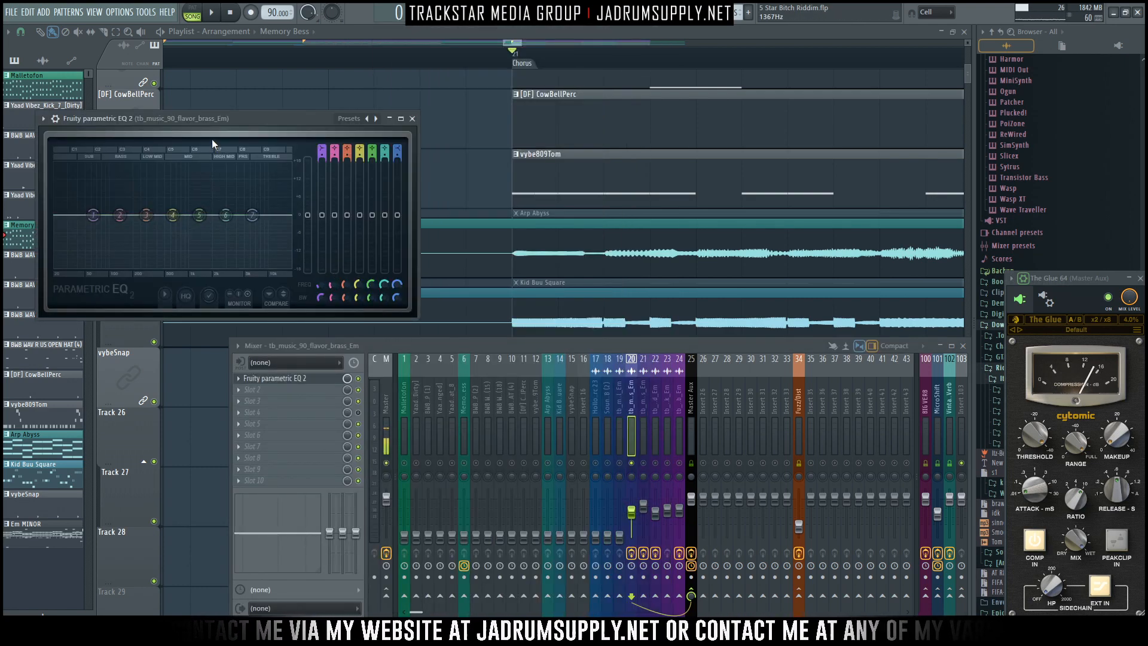
pyautogui.moveTo(242, 114); pyautogui.dragTo(598, 108)
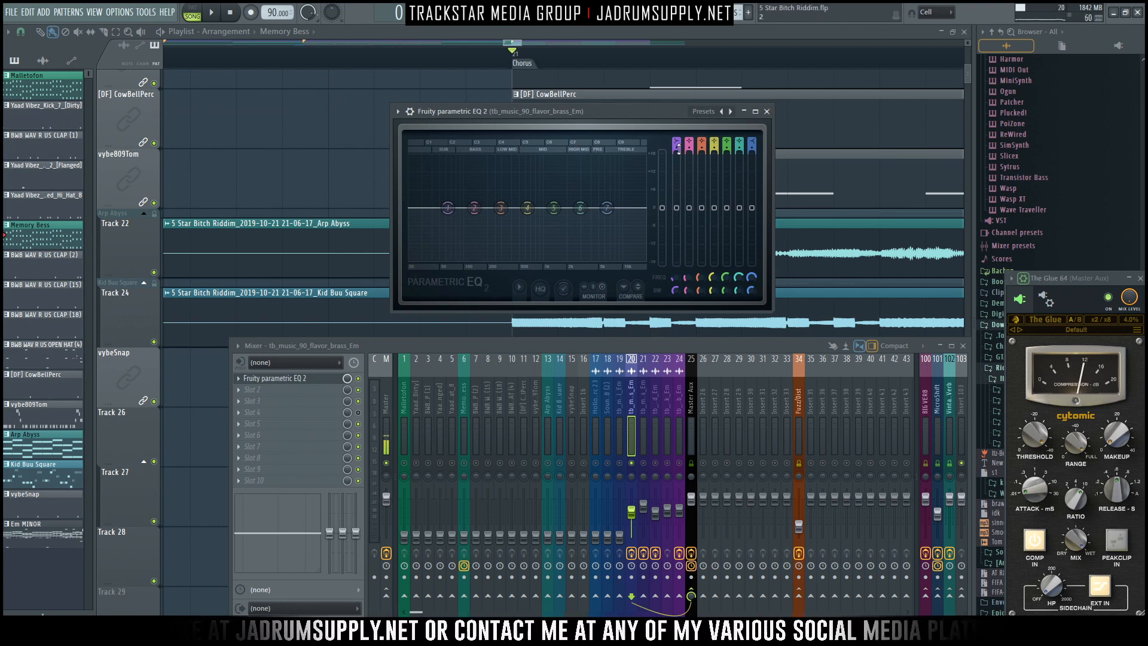
pyautogui.moveTo(661, 113)
pyautogui.mouseDown()
pyautogui.moveTo(669, 138)
pyautogui.moveTo(658, 117)
pyautogui.mouseUp()
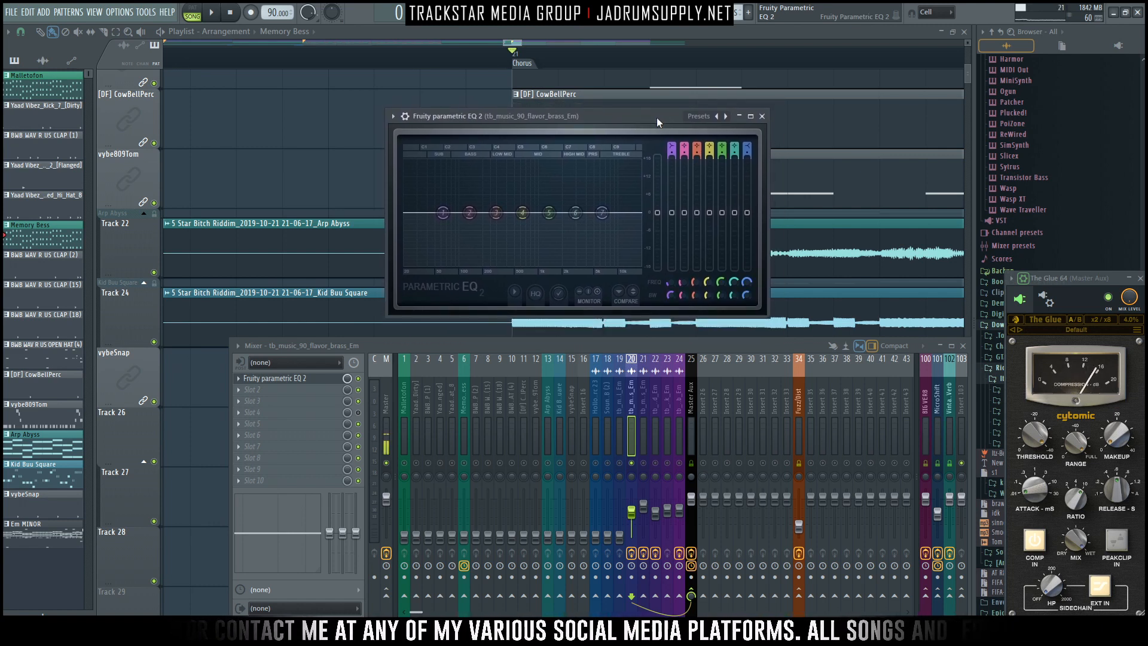
pyautogui.click(722, 120)
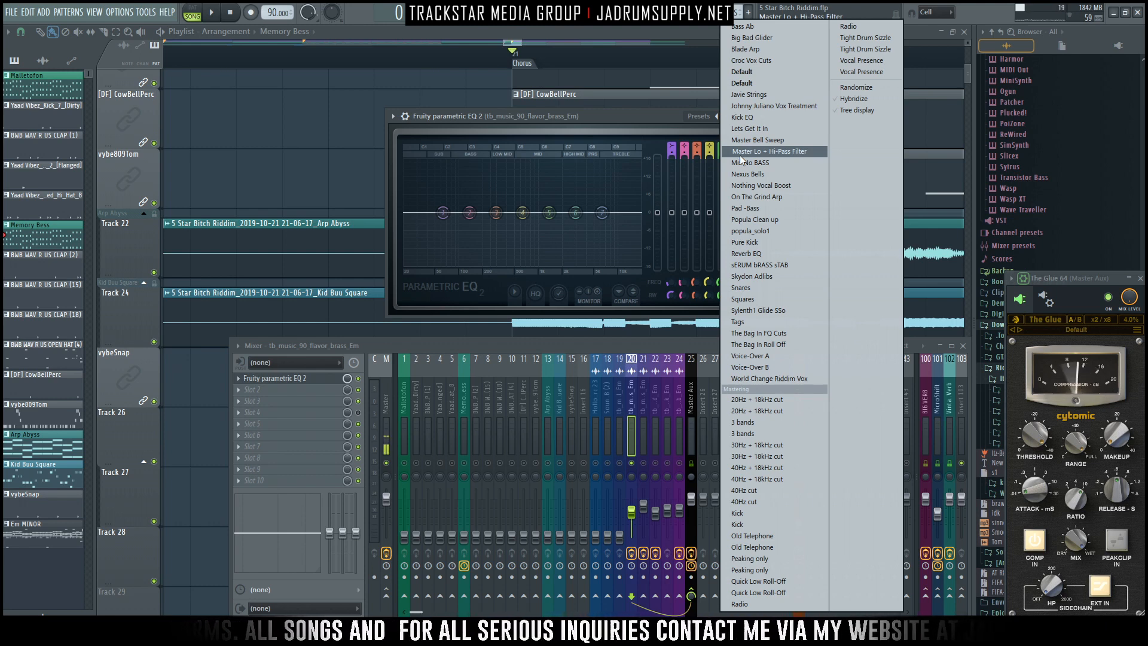
pyautogui.click(747, 445)
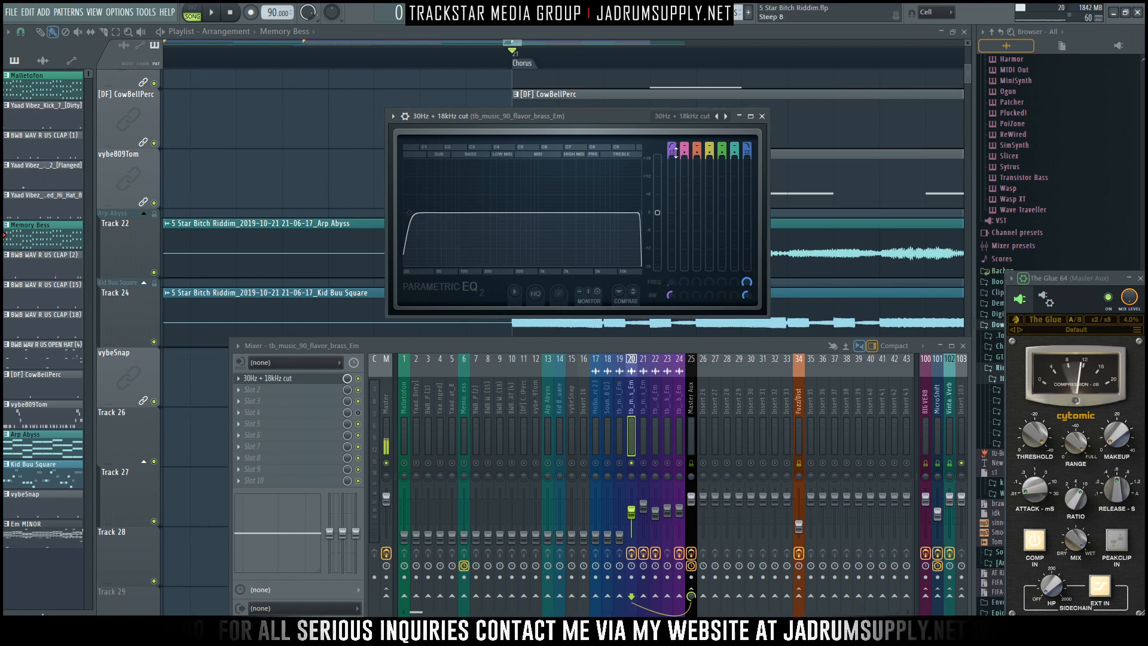
# Set the brass EQ's high-pass band to Gentle 6, raise it to about 303 Hz during playback and soften the low-pass slope.
pyautogui.scroll(-2, 675, 149)
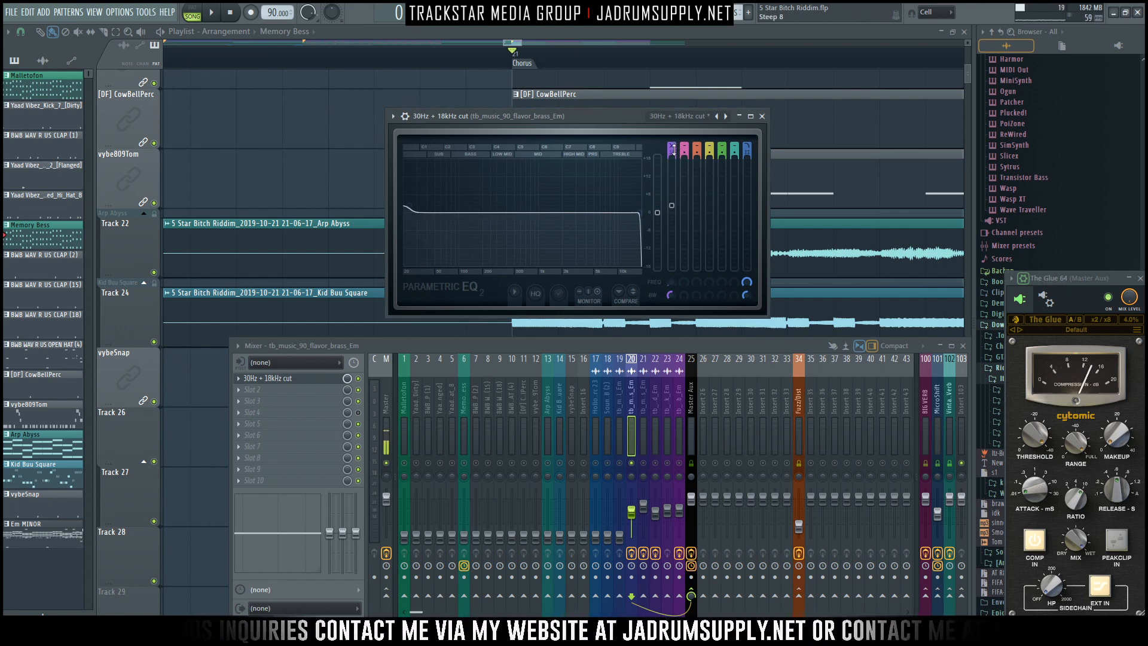
pyautogui.scroll(3, 676, 149)
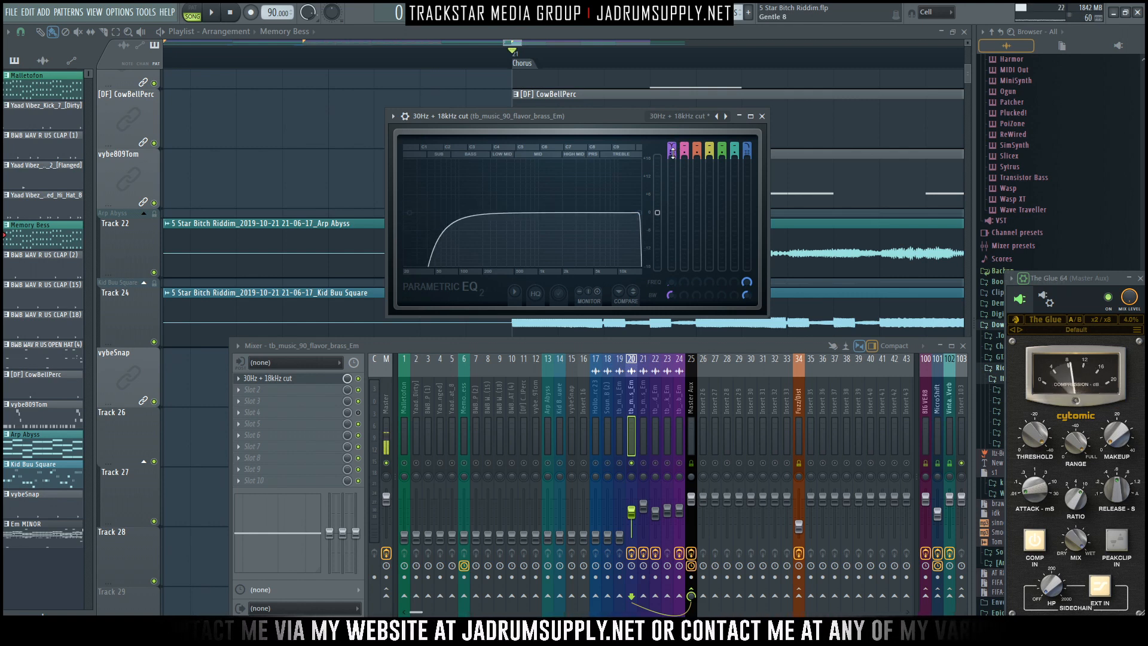
pyautogui.scroll(-1, 672, 146)
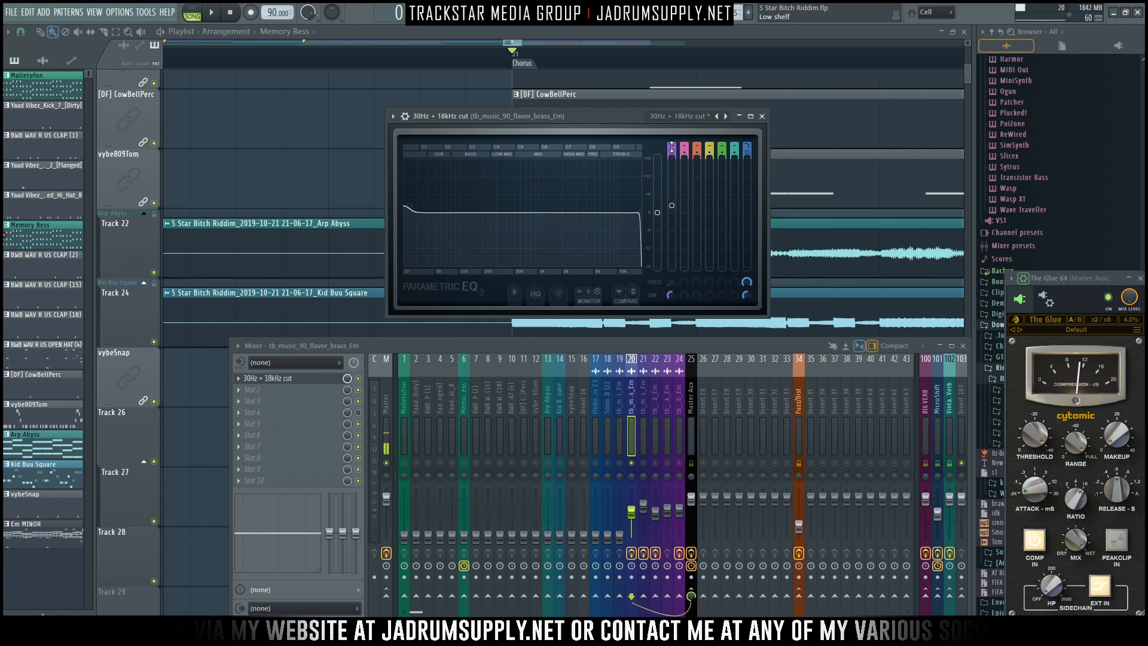
pyautogui.scroll(1, 672, 148)
pyautogui.scroll(-1, 672, 149)
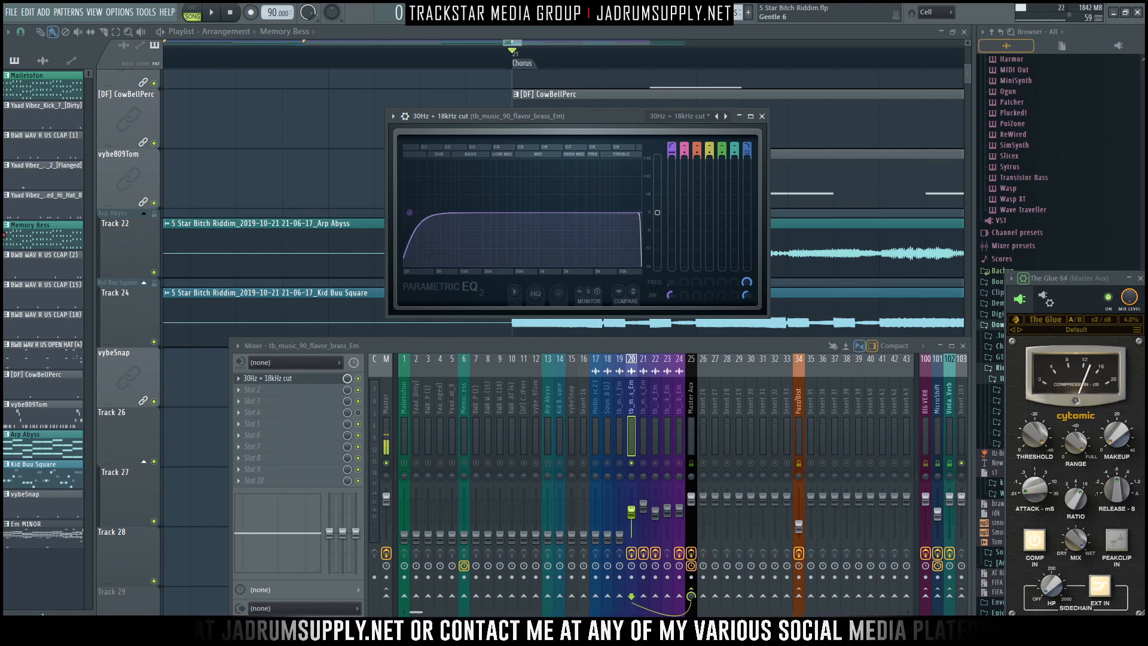
pyautogui.press('space')
pyautogui.moveTo(430, 212); pyautogui.dragTo(496, 212)
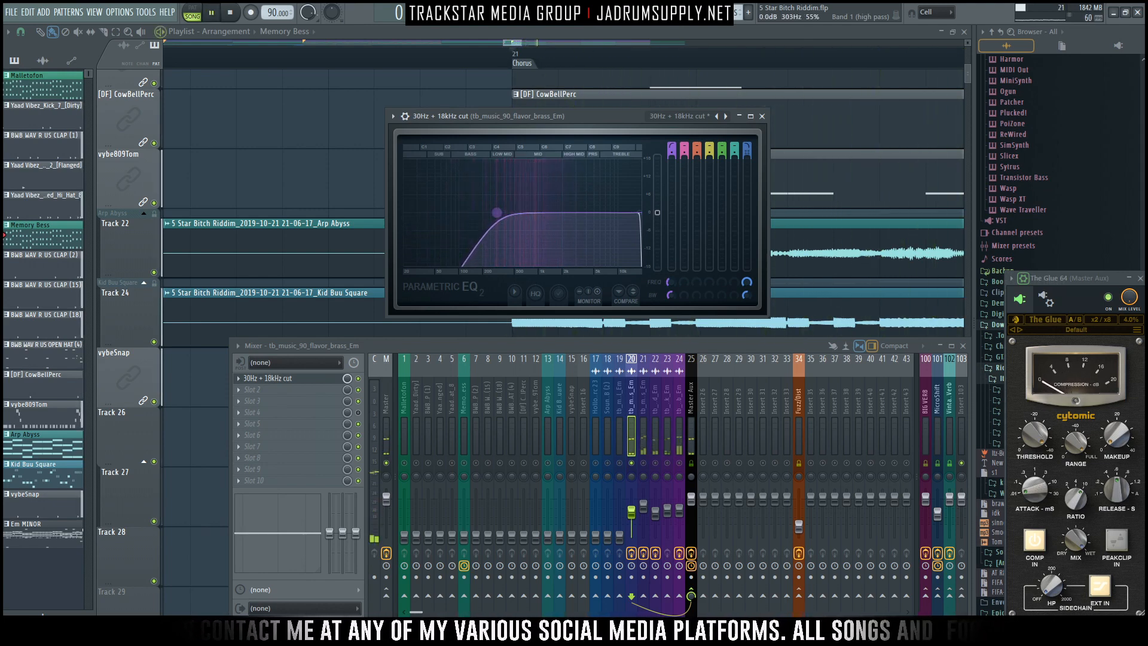
pyautogui.press('space')
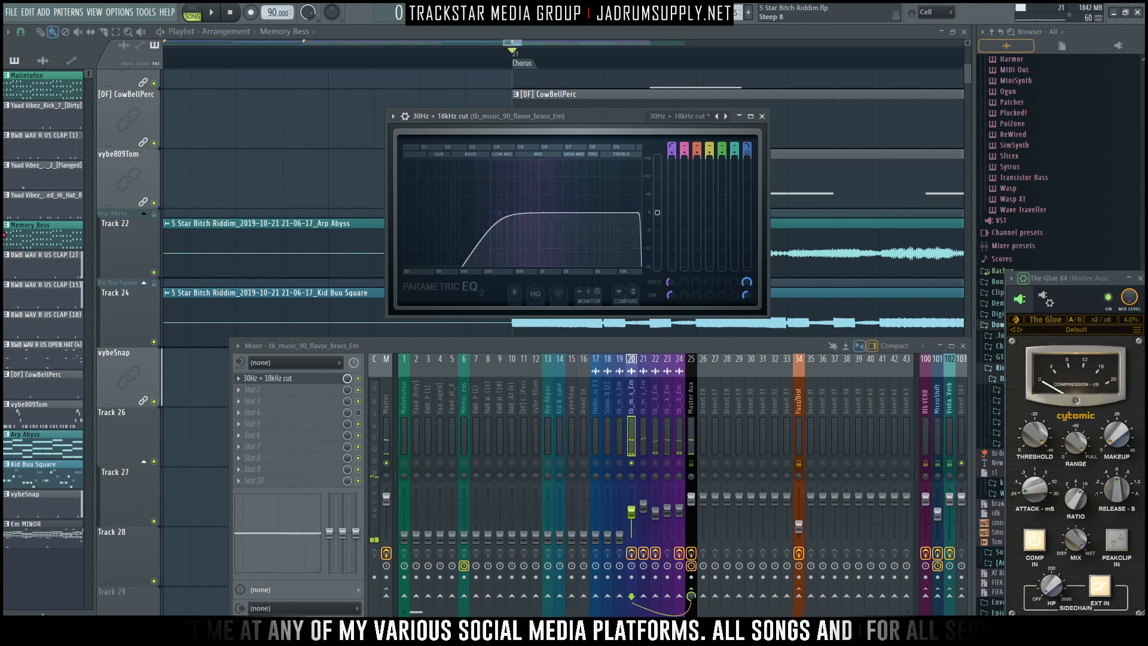
pyautogui.press('space')
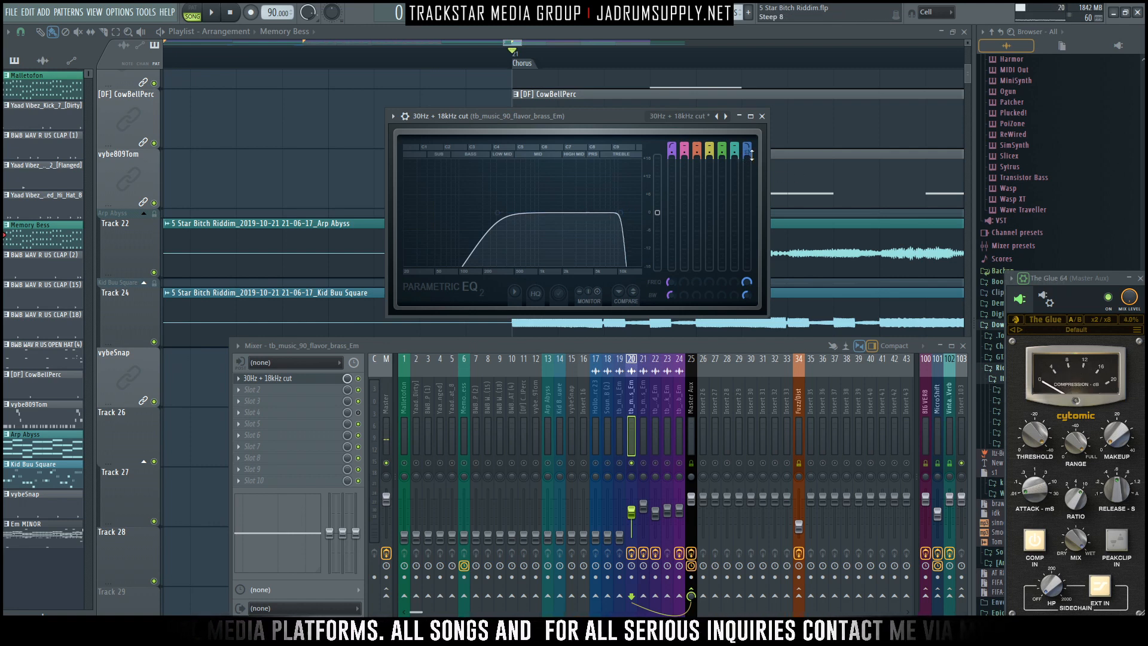
# Soften the brass EQ's low-pass slope to Gentle 4 and raise its cutoff to about 12649 Hz during playback.
pyautogui.moveTo(752, 155); pyautogui.dragTo(776, 335)
pyautogui.moveTo(751, 289); pyautogui.dragTo(751, 291)
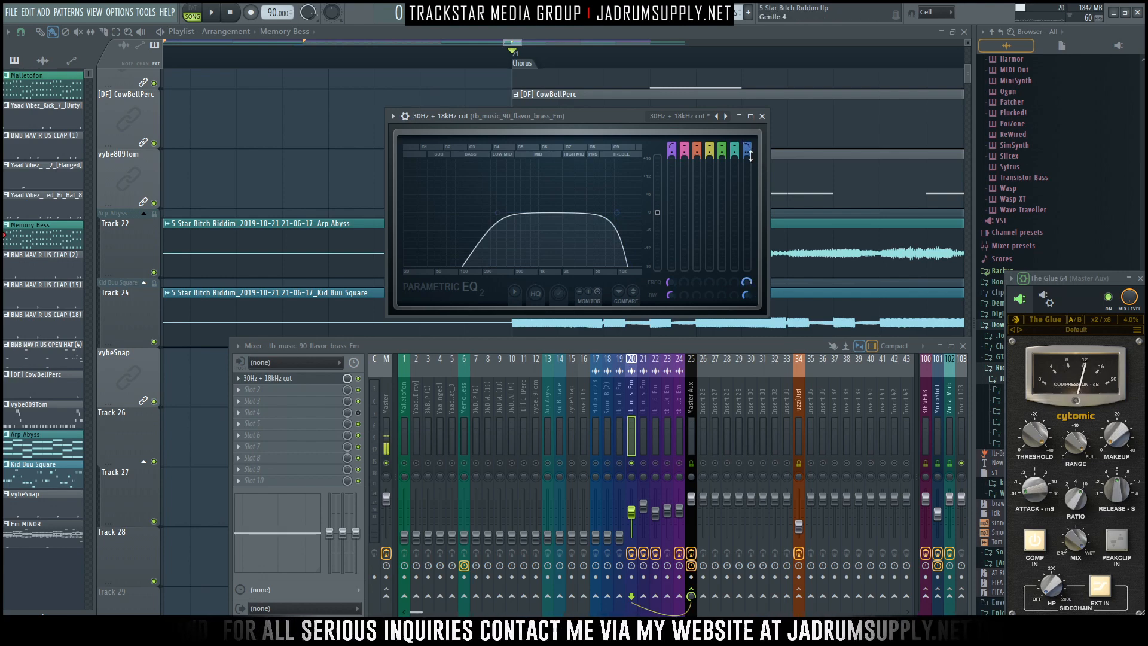
pyautogui.press('space')
pyautogui.moveTo(617, 212); pyautogui.dragTo(626, 213)
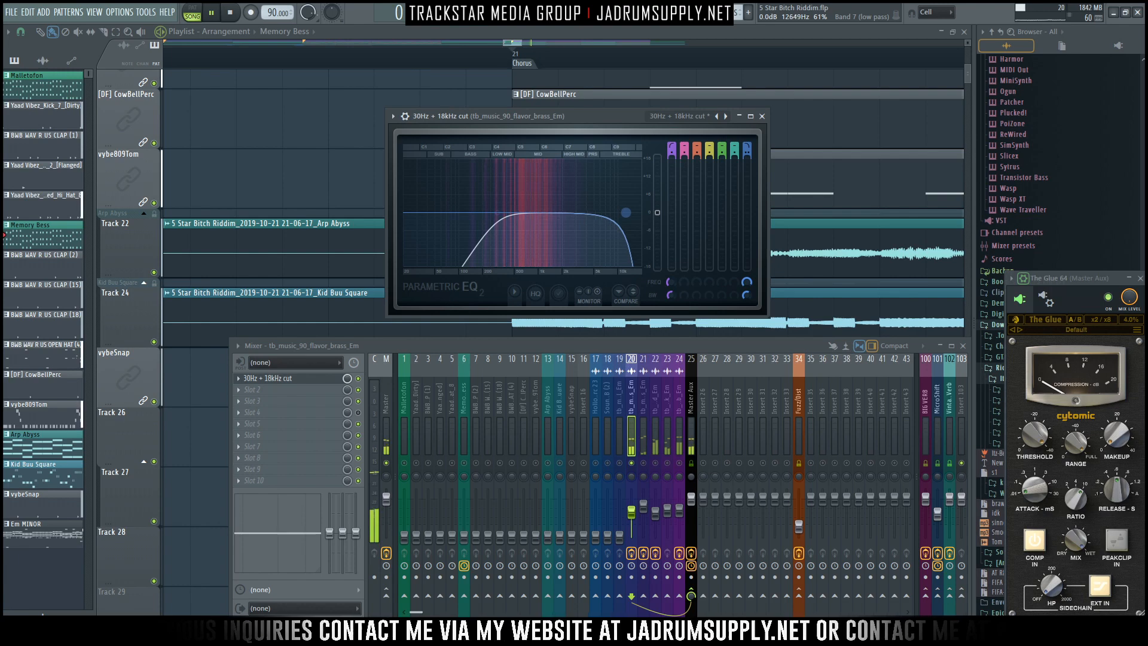
pyautogui.press('space')
# Load Wider on the brass track's second slot, place its window below the EQ and set the width to 200%, comparing it with 0% during playback.
pyautogui.click(292, 391)
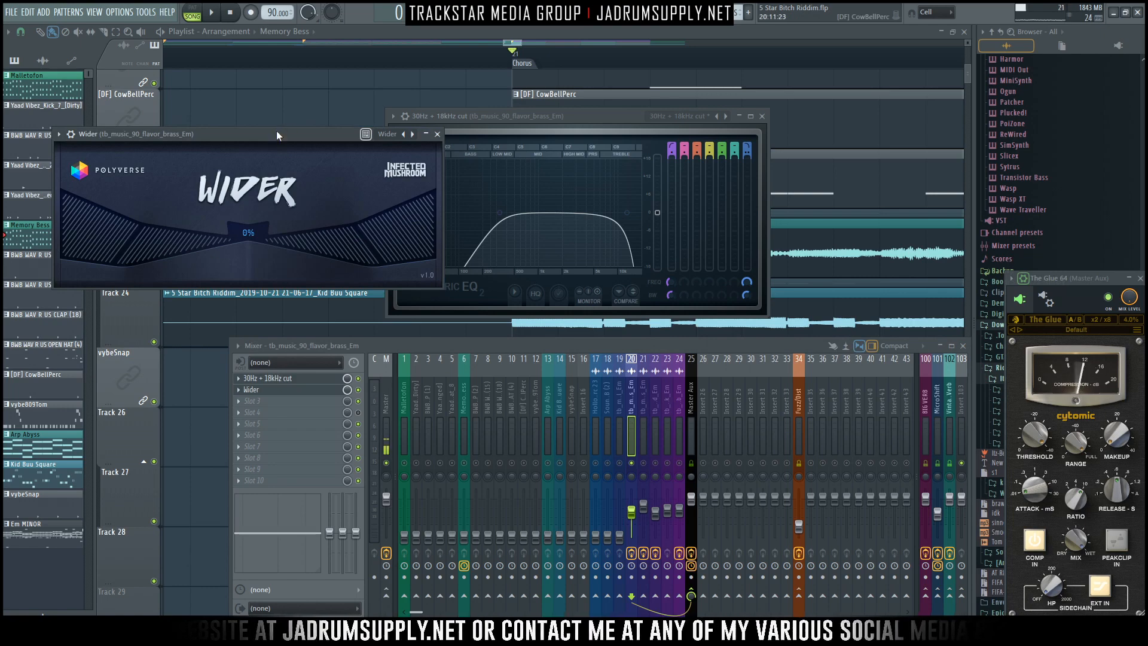
pyautogui.moveTo(276, 131); pyautogui.dragTo(604, 324)
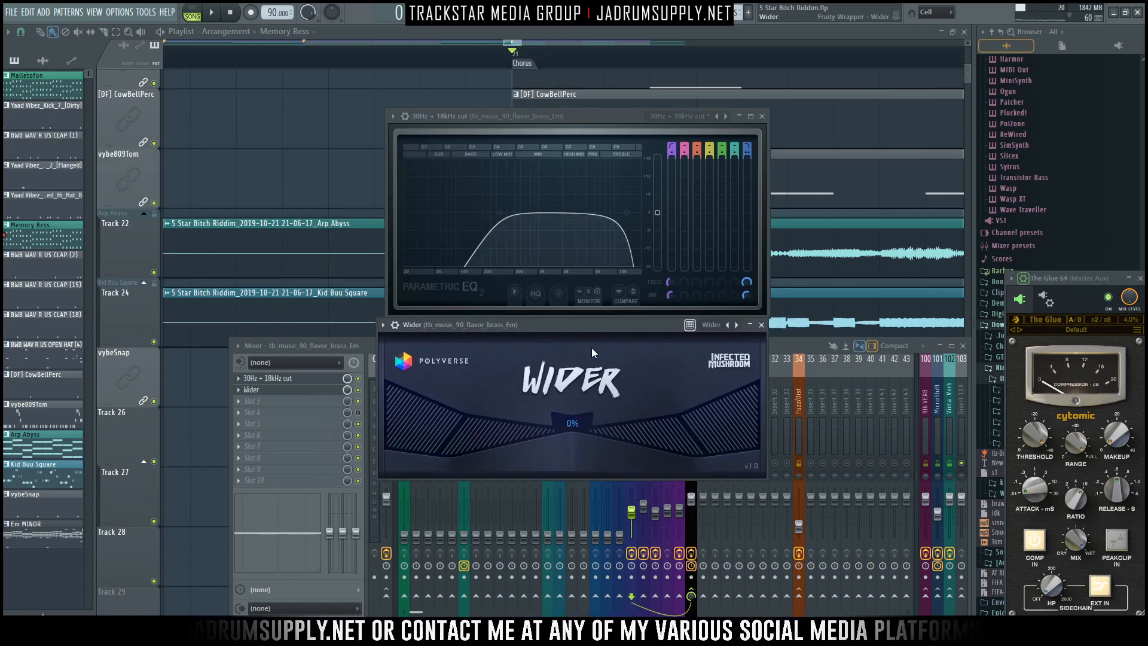
pyautogui.moveTo(571, 423); pyautogui.dragTo(578, 281)
pyautogui.press('space')
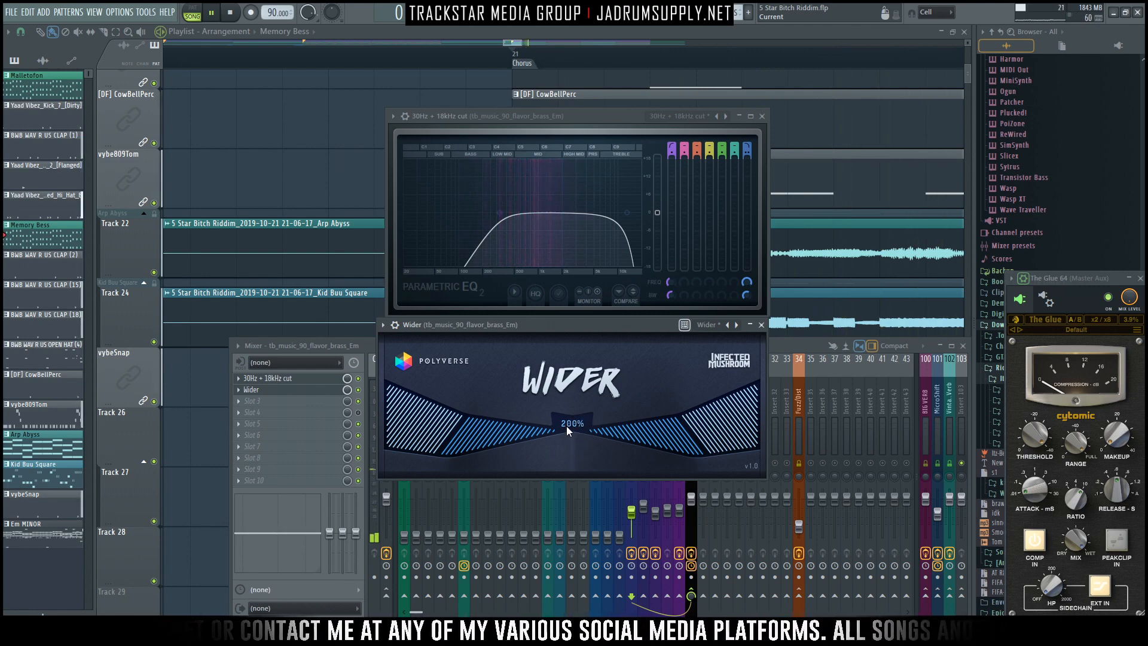
pyautogui.moveTo(566, 425); pyautogui.dragTo(570, 556)
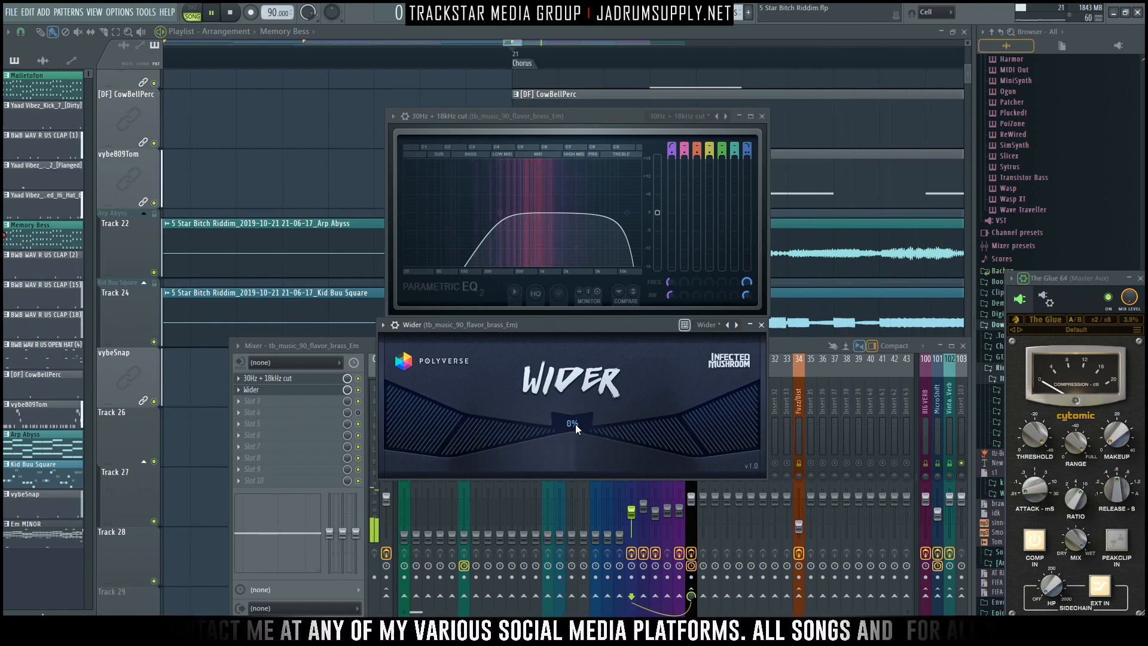
pyautogui.moveTo(575, 424); pyautogui.dragTo(577, 311)
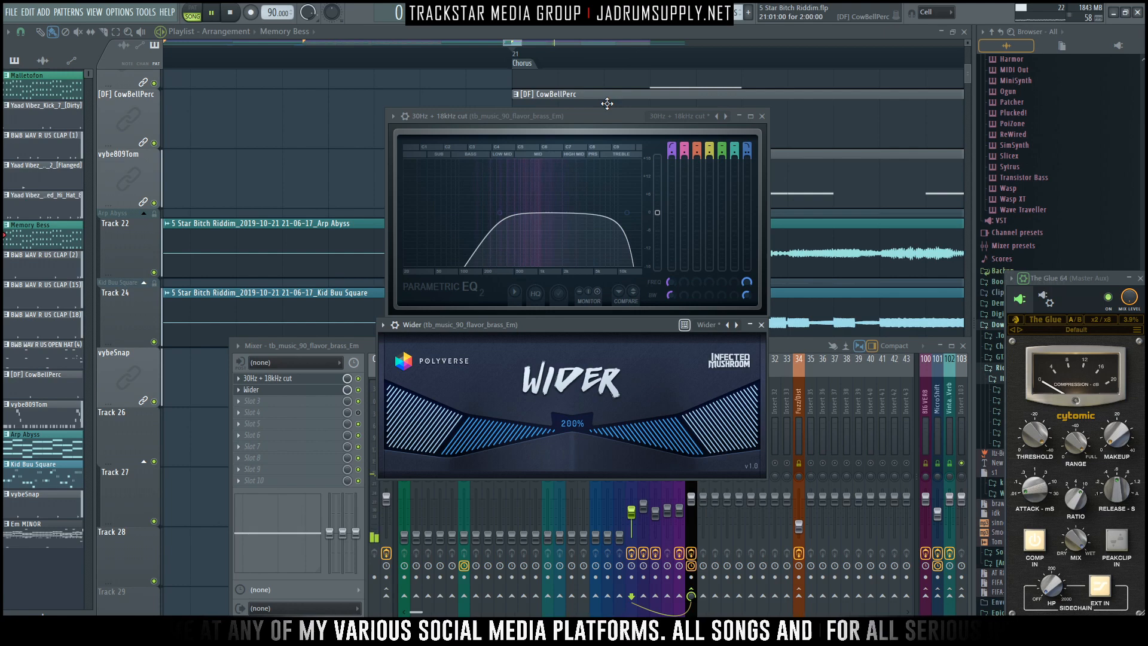
# Smooth the brass EQ's high-pass curve by adjusting the band's cutoff and bandwidth during playback, and close the Wider window.
pyautogui.moveTo(598, 117); pyautogui.dragTo(585, 98)
pyautogui.moveTo(488, 194); pyautogui.dragTo(483, 194)
pyautogui.moveTo(656, 276); pyautogui.dragTo(655, 275)
pyautogui.press('space')
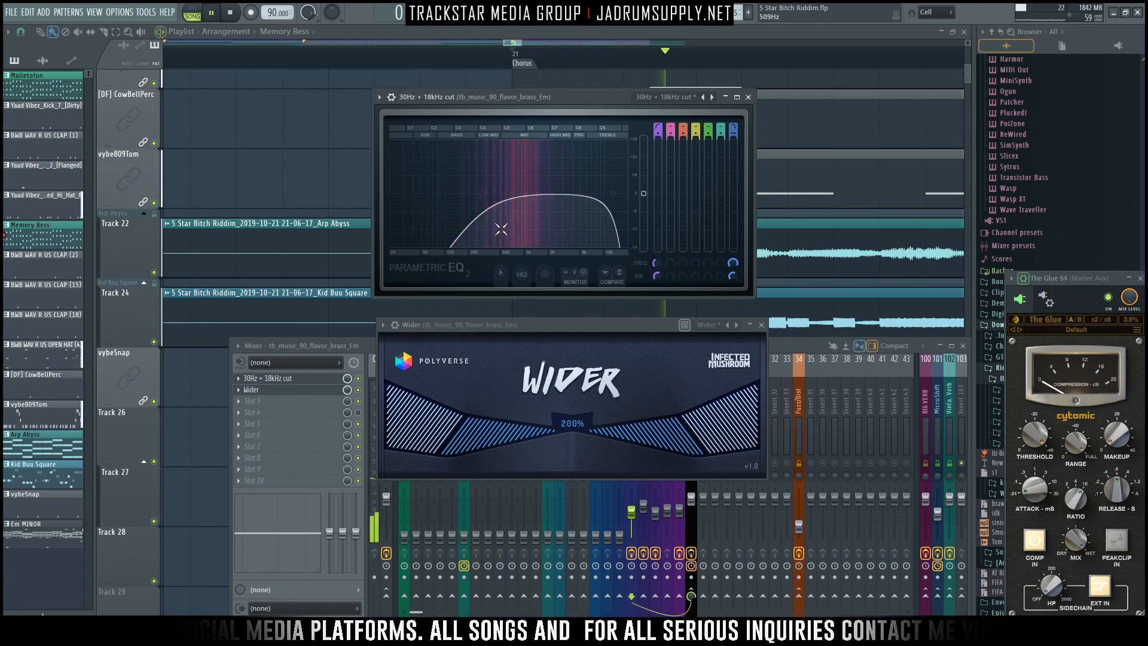
pyautogui.press('space')
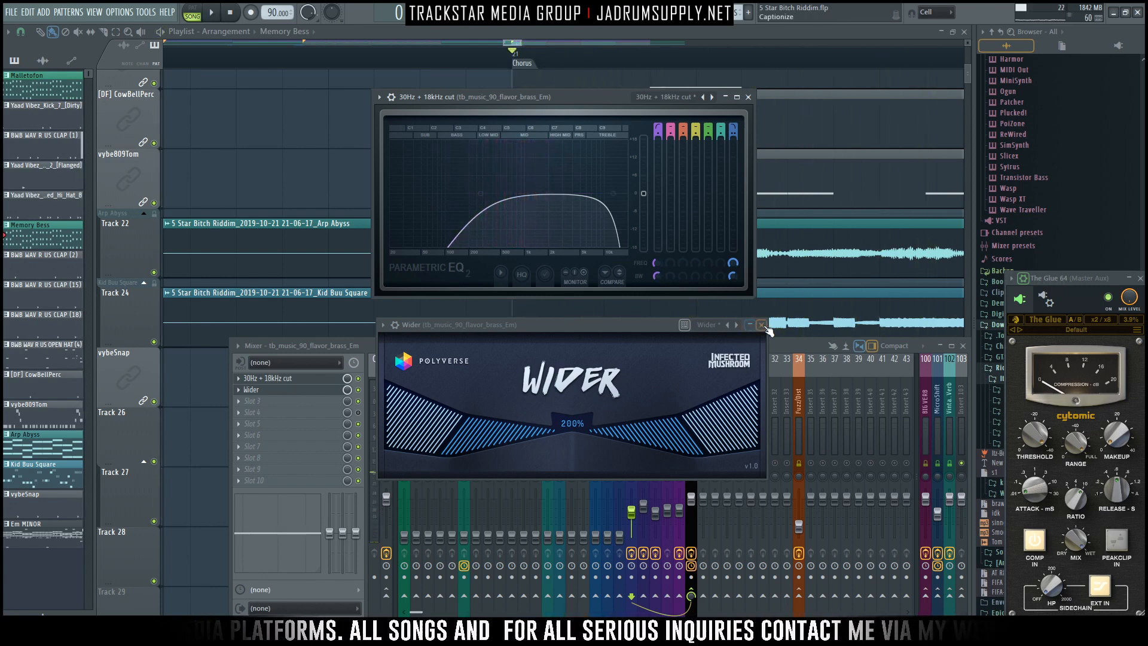
pyautogui.click(762, 324)
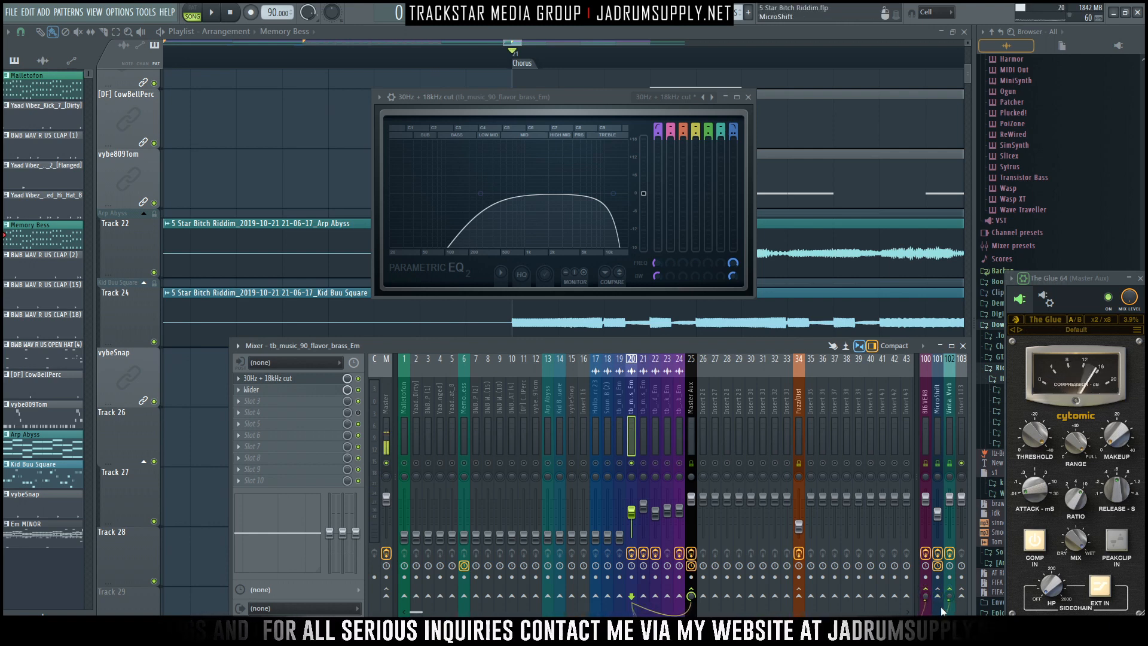
# Play the brass briefly and load the Top End Air mixer track state onto Insert 103.
pyautogui.press('space')
pyautogui.press('space')
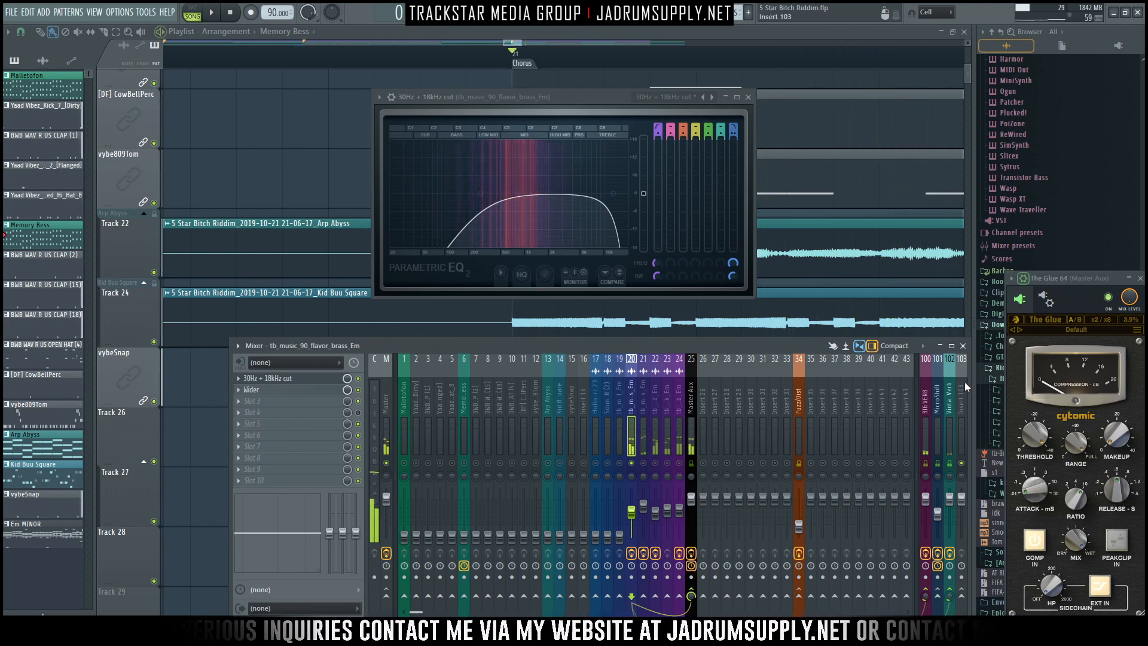
pyautogui.click(963, 383)
pyautogui.rightClick(963, 390)
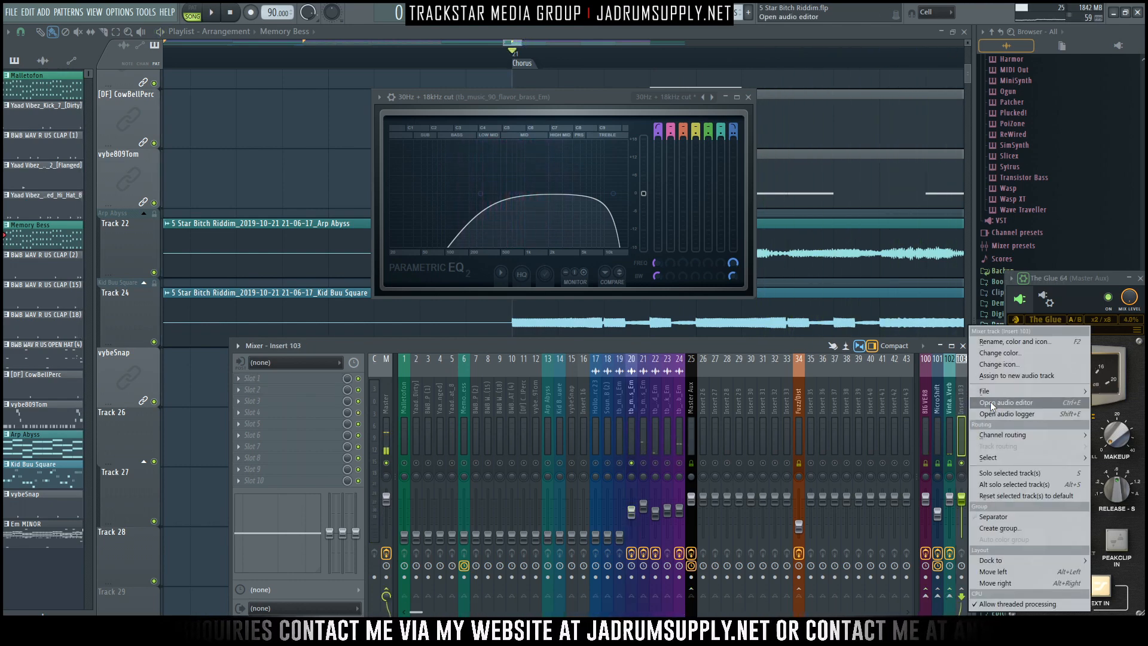
pyautogui.moveTo(1016, 391)
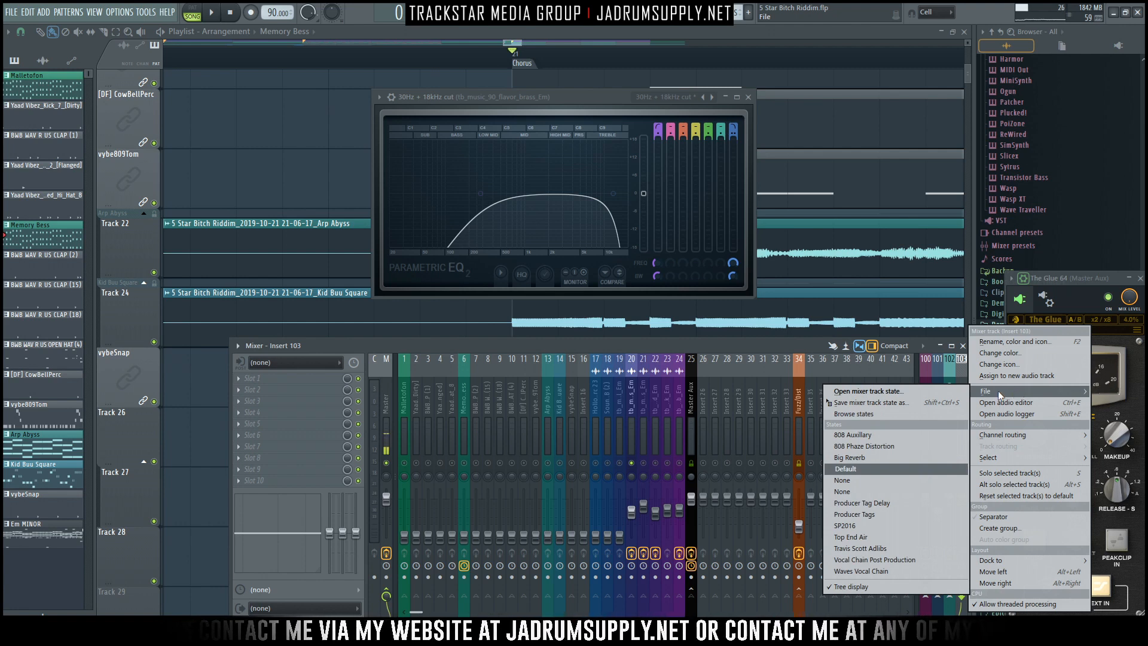
pyautogui.click(870, 537)
# Enable a send from the brass track to TOP END AIR and set its level to about 8% during playback.
pyautogui.click(631, 398)
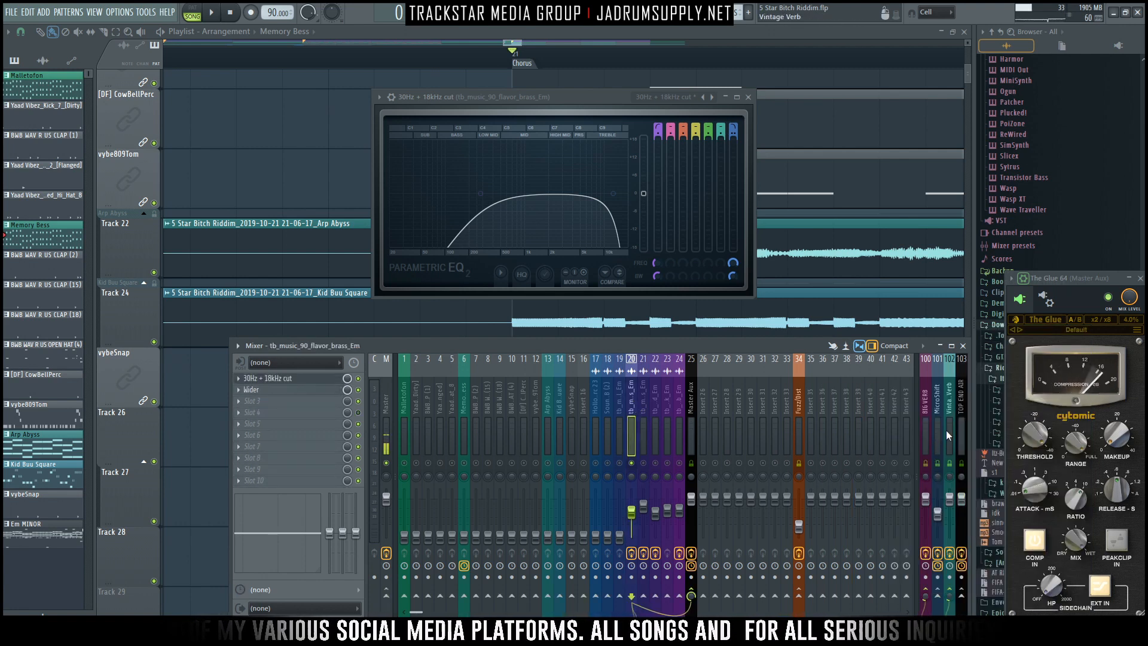
pyautogui.click(960, 596)
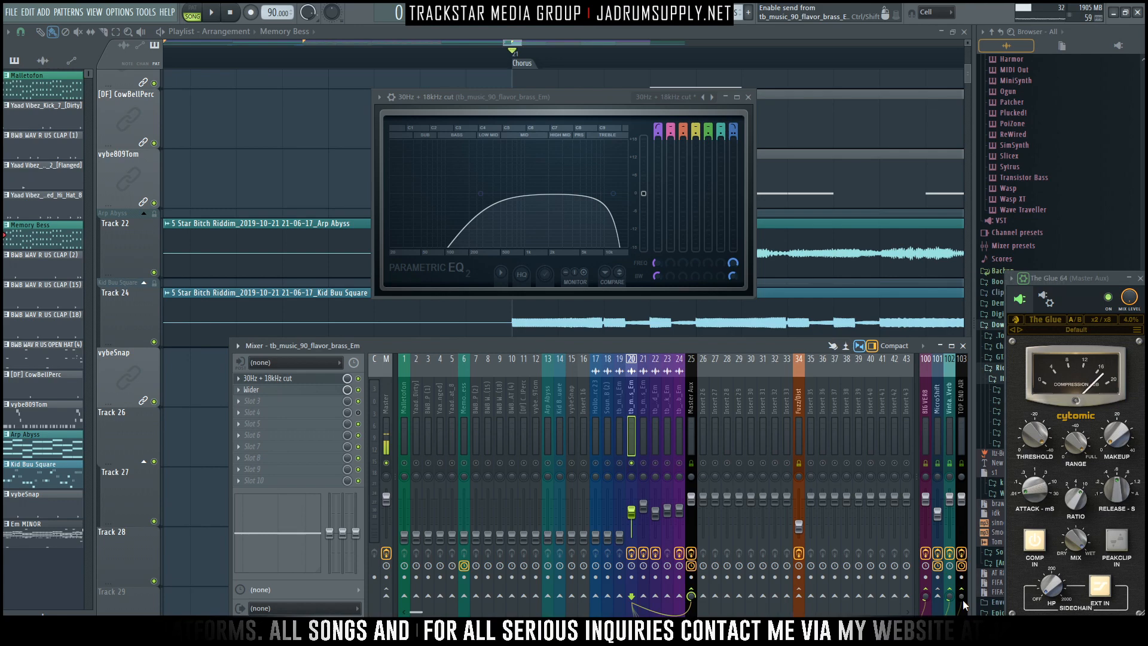
pyautogui.press('space')
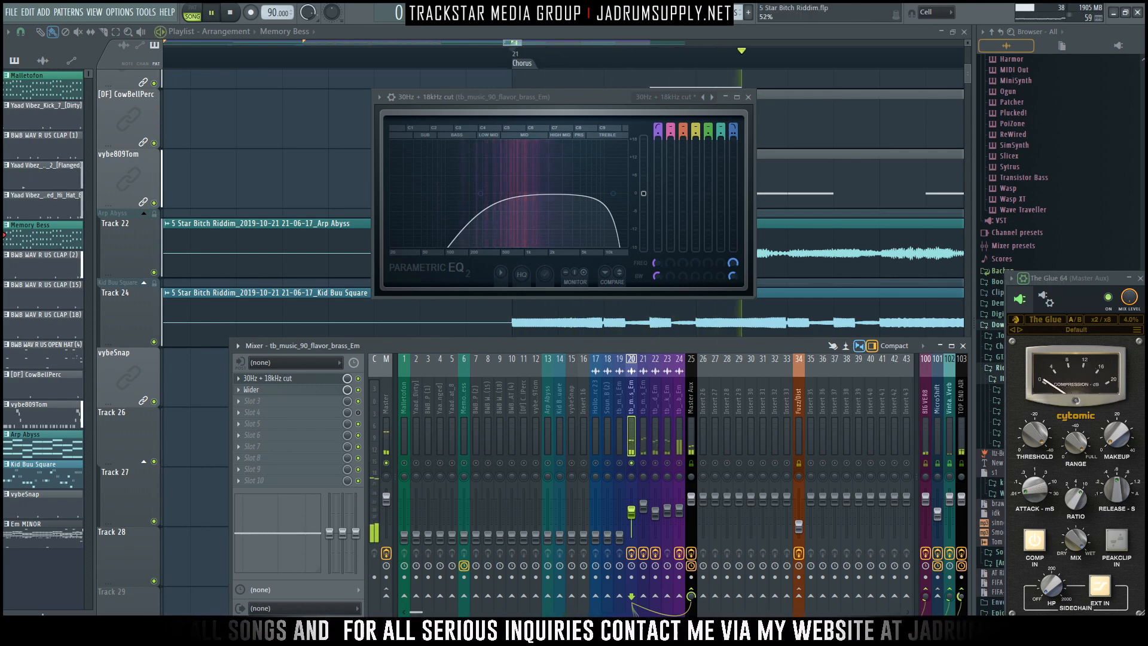
pyautogui.press('space')
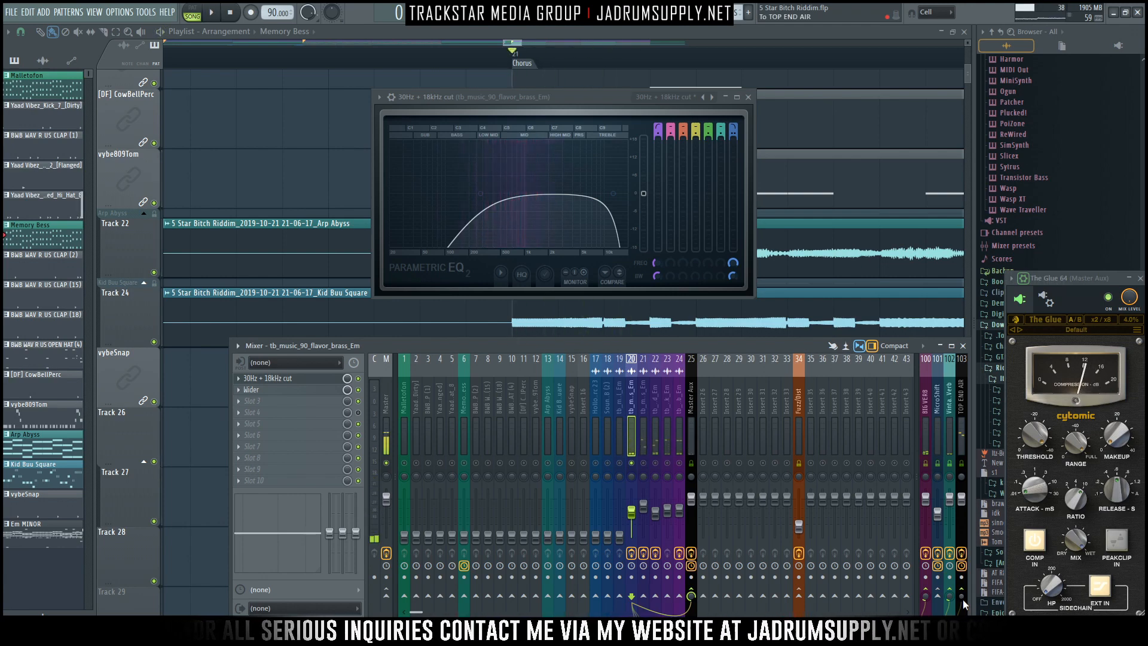
pyautogui.press('space')
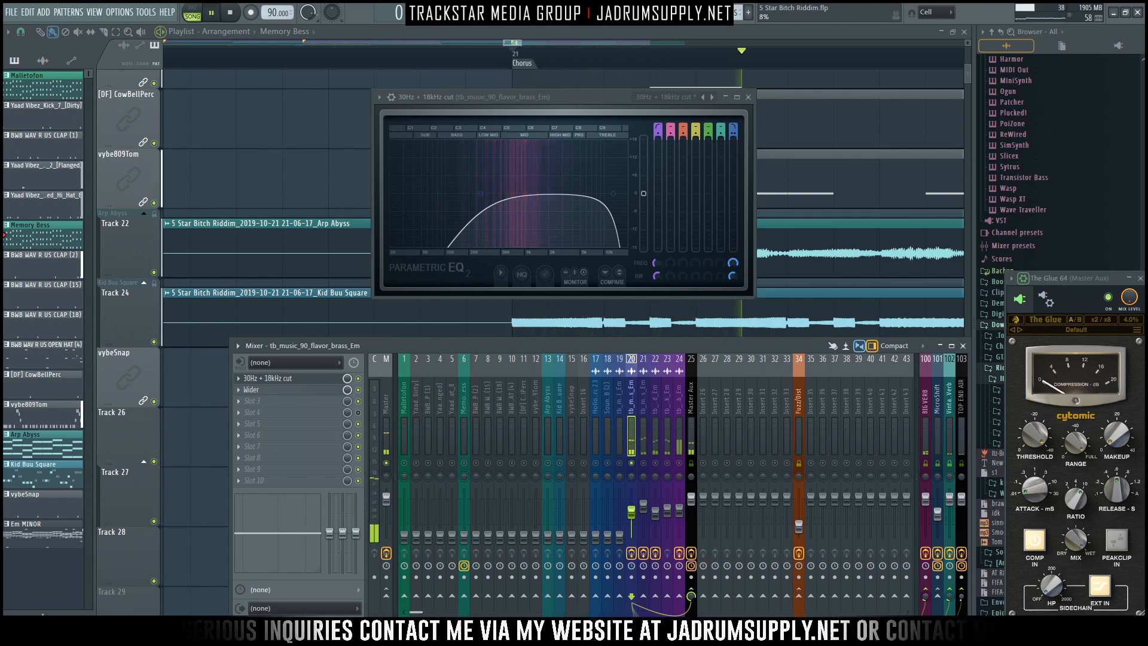
pyautogui.press('space')
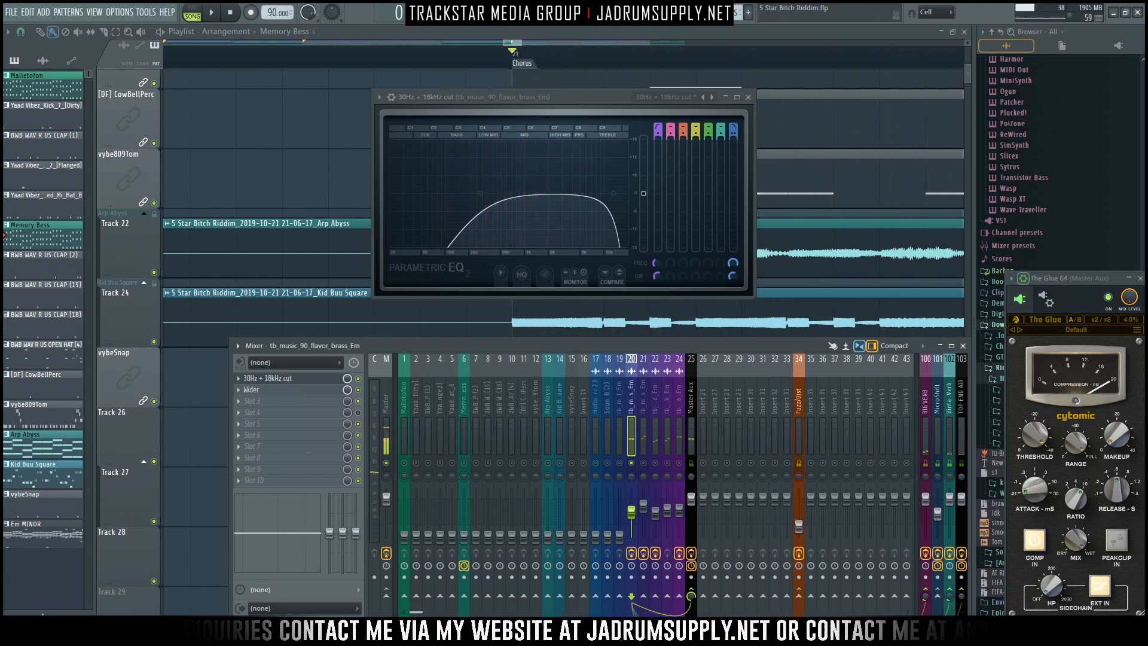
# Unsolo the brass track and lower its fader to about 53% (-12.0 dB) while the full mix plays, comparing it with the track muted.
pyautogui.rightClick(633, 463)
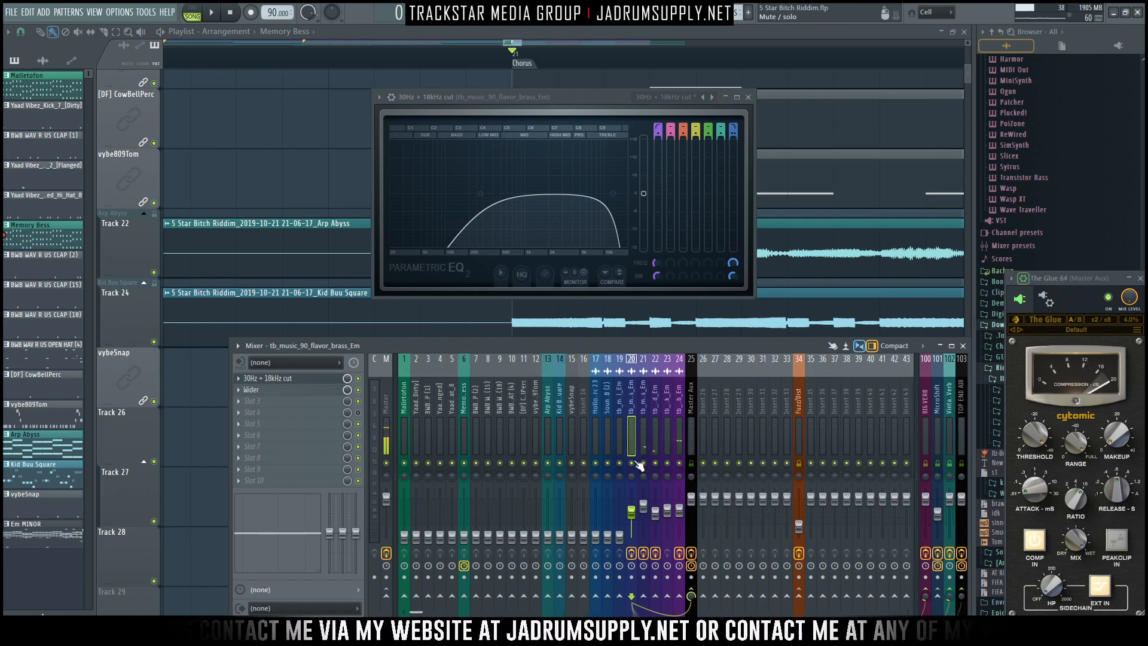
pyautogui.press('space')
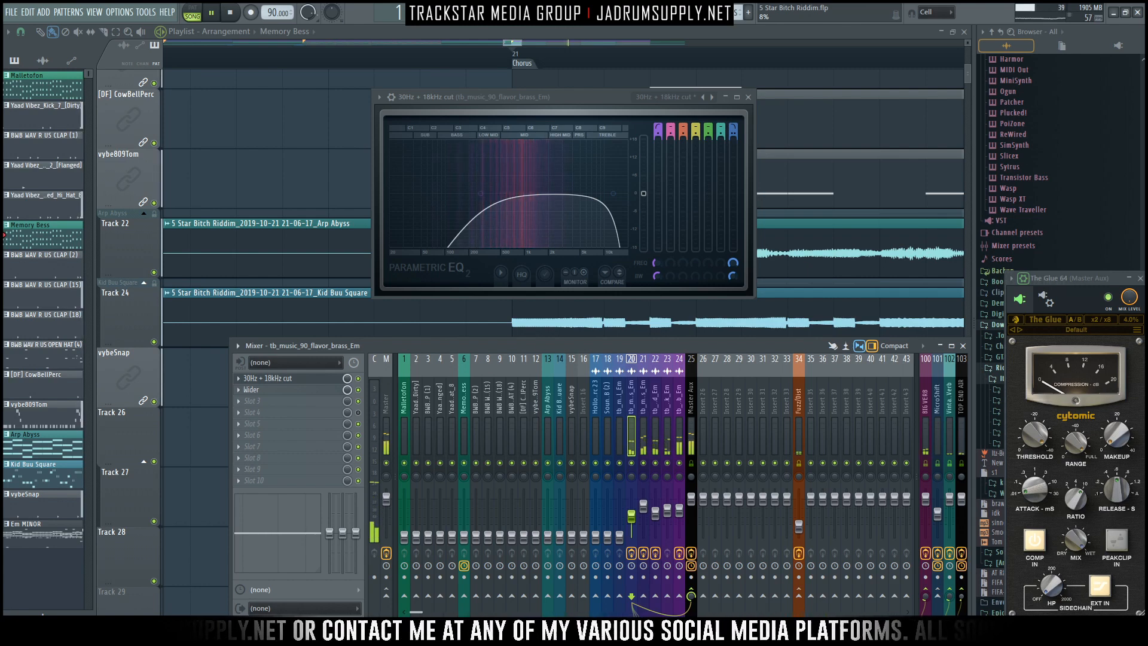
pyautogui.click(962, 597)
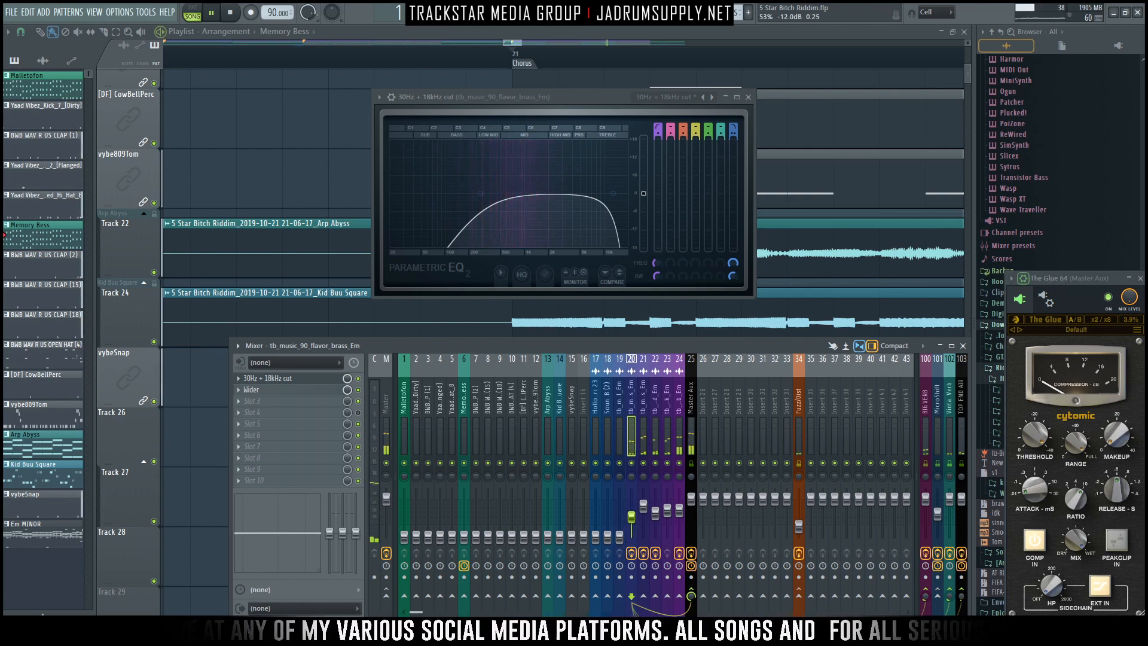
pyautogui.click(632, 518)
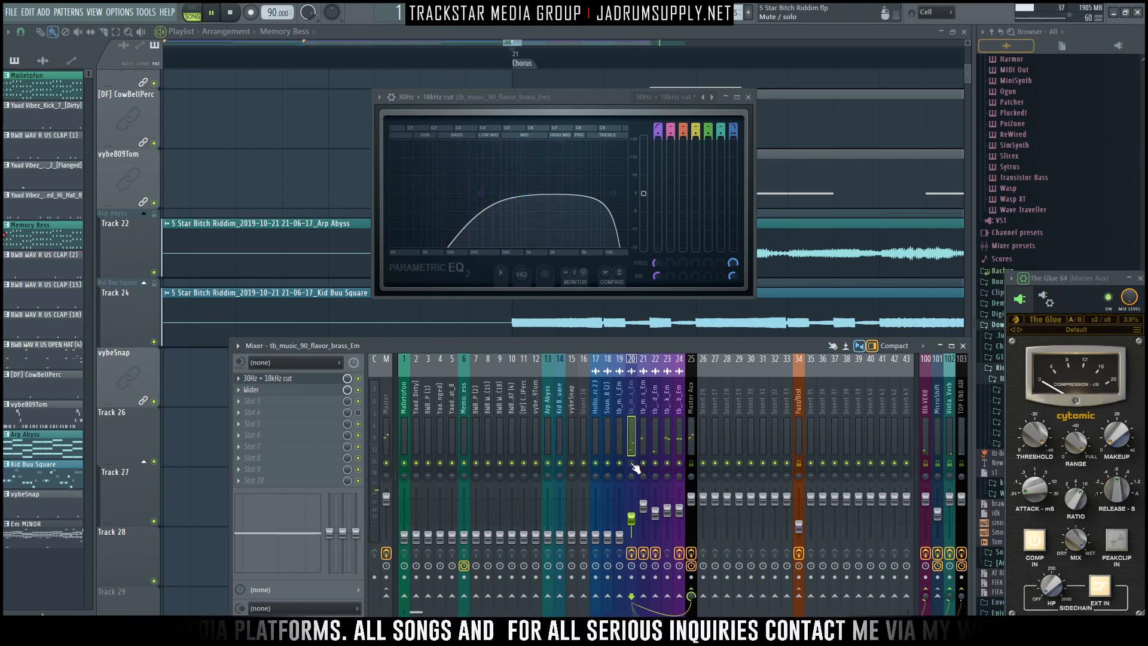
pyautogui.press('space')
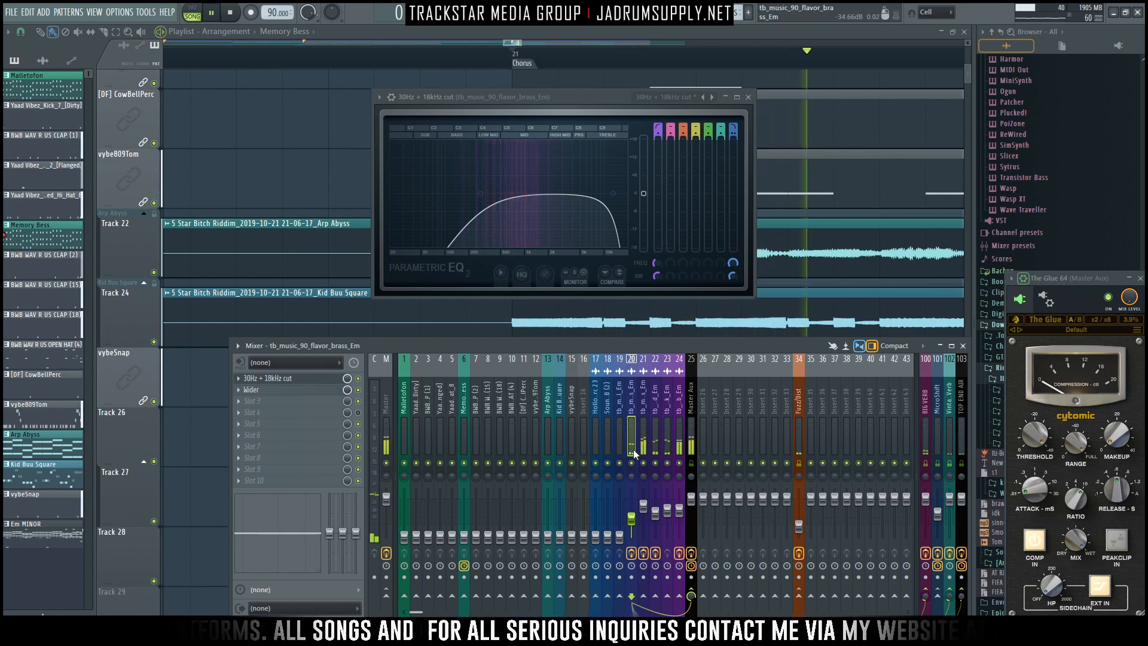
# Try the full music track at about 16% (-26.8 dB) during playback and pull its fader back down.
pyautogui.click(620, 466)
pyautogui.press('space')
pyautogui.press('space')
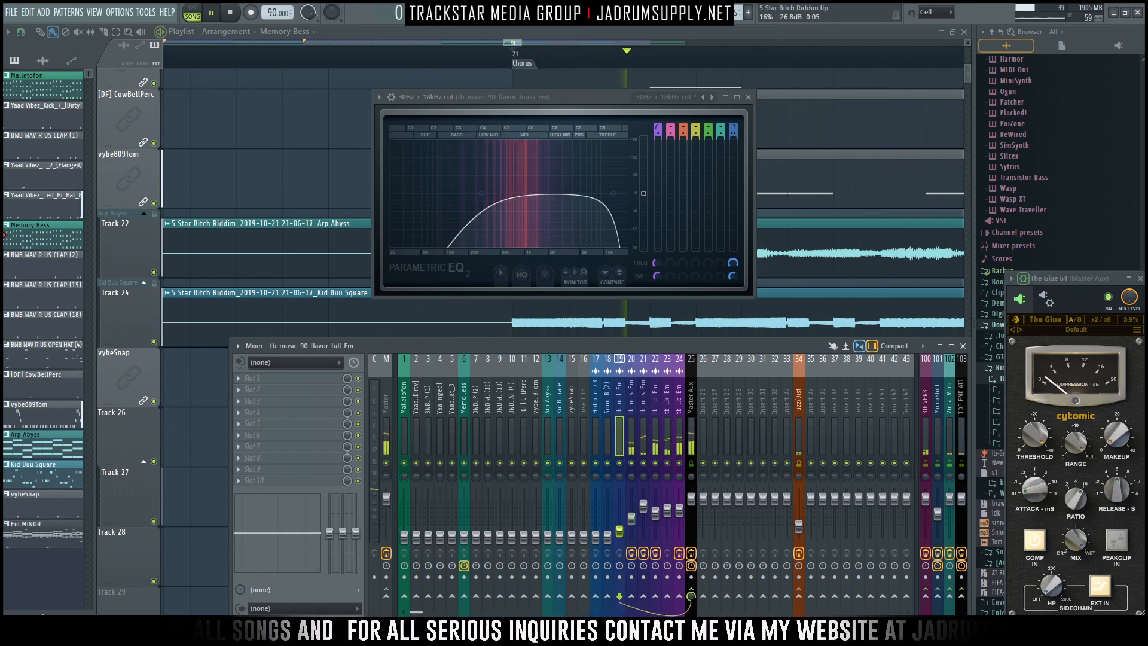
pyautogui.moveTo(620, 536)
pyautogui.mouseDown()
pyautogui.moveTo(620, 517)
pyautogui.moveTo(620, 537)
pyautogui.mouseUp()
pyautogui.press('space')
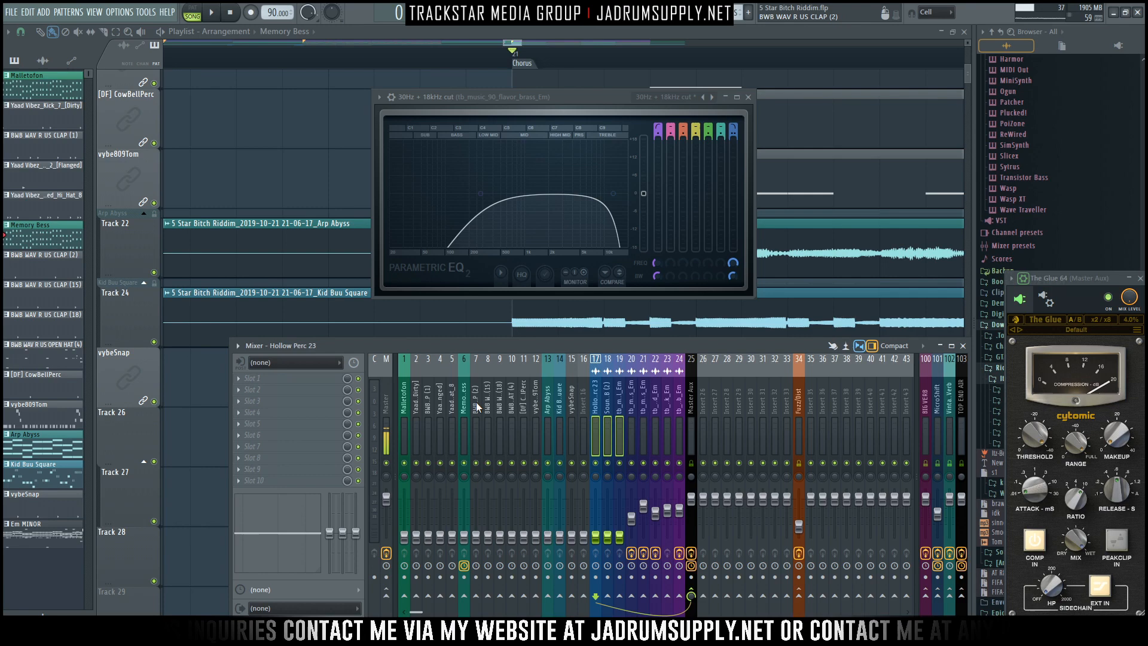
# Raise the Yaad Vibez_Kick_7_[Dirty] track's fader to about 77% (-5.4 dB) during playback.
pyautogui.click(418, 412)
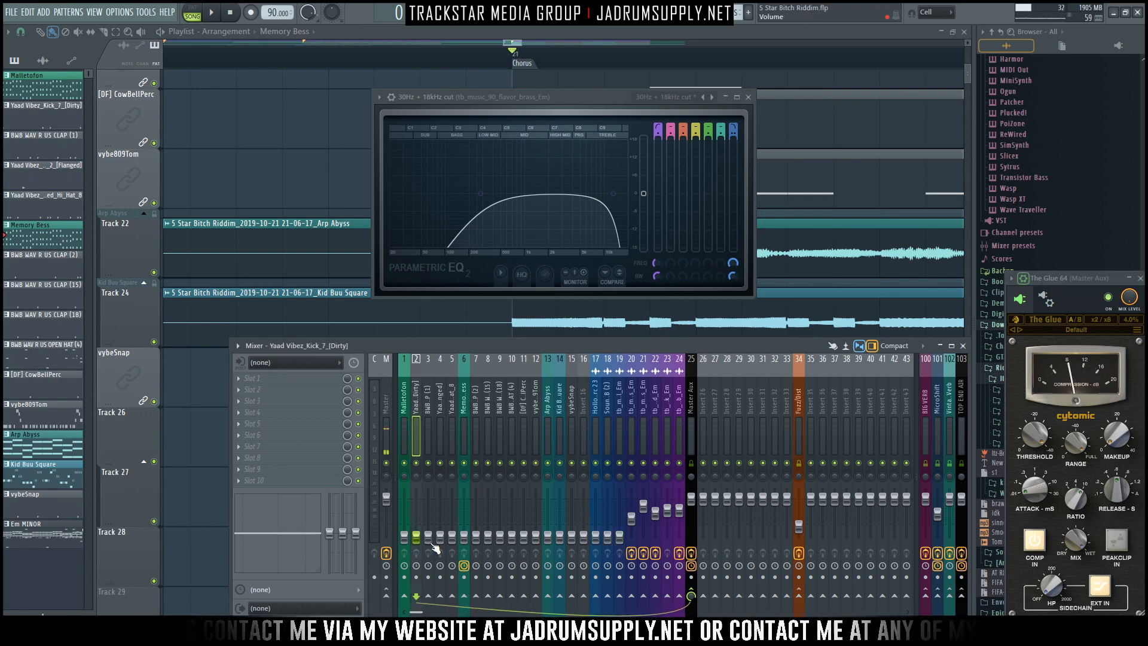
pyautogui.press('space')
pyautogui.moveTo(422, 543); pyautogui.dragTo(423, 514)
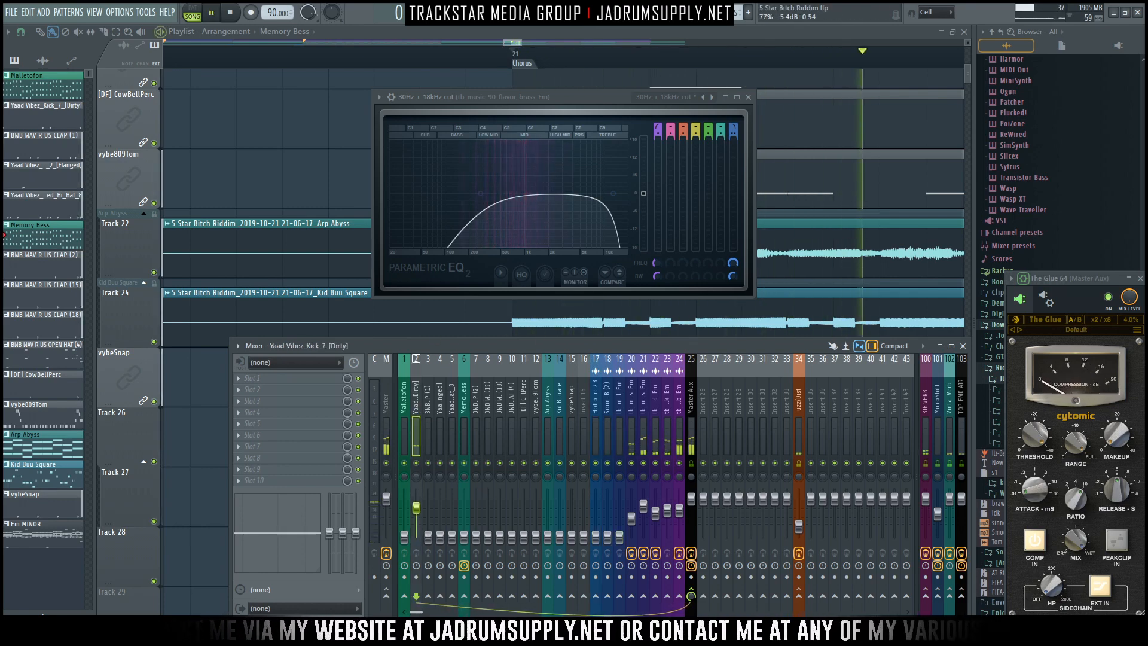
# Load FabFilter Pro-Q 3 on the sub track's second slot and move its window above the mixer.
pyautogui.click(680, 412)
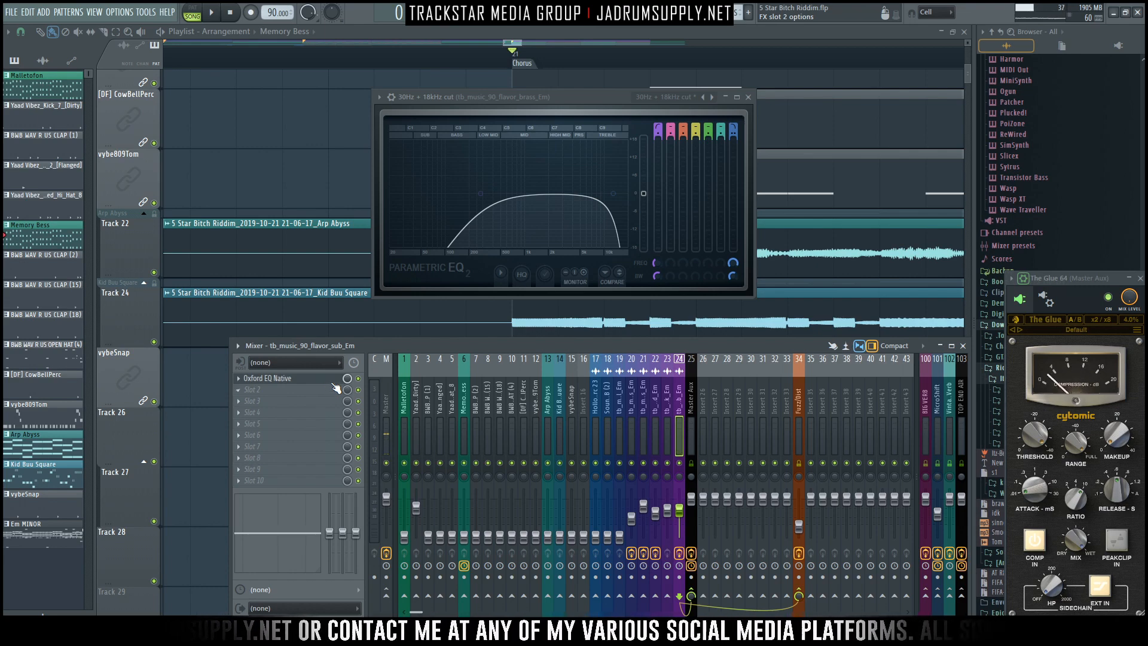
pyautogui.click(305, 392)
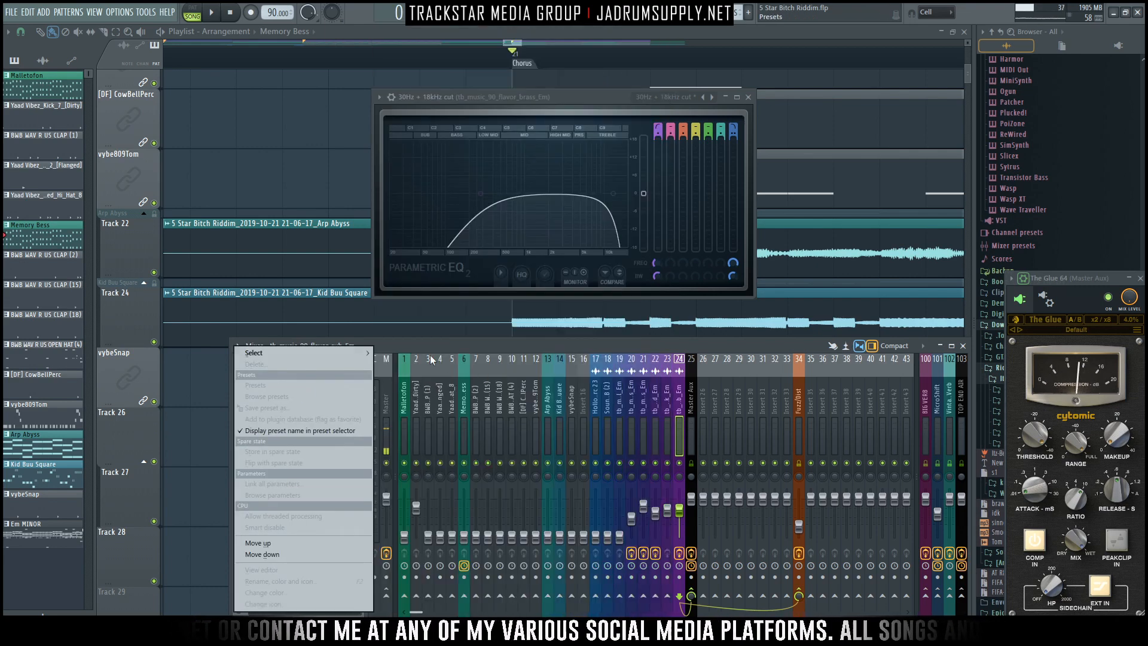
pyautogui.moveTo(342, 355)
pyautogui.moveTo(222, 138); pyautogui.dragTo(564, 92)
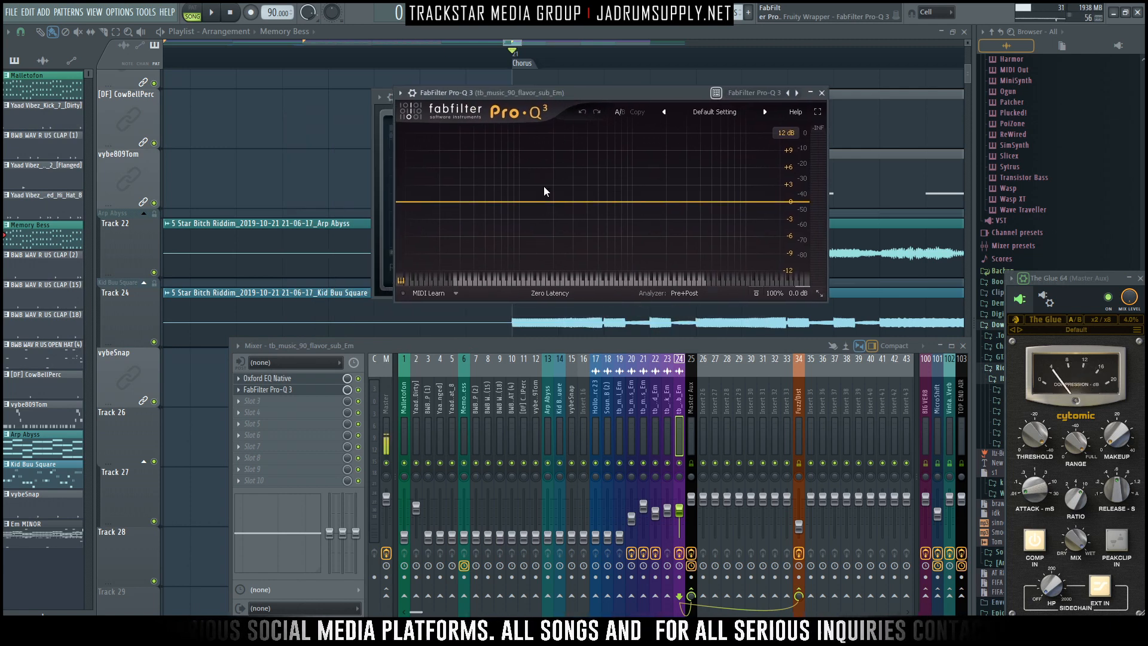
# Add a dynamic band at about 63 Hz in the sub's Pro-Q 3 and lower its dynamic range to about -3 dB.
pyautogui.click(496, 202)
pyautogui.rightClick(496, 202)
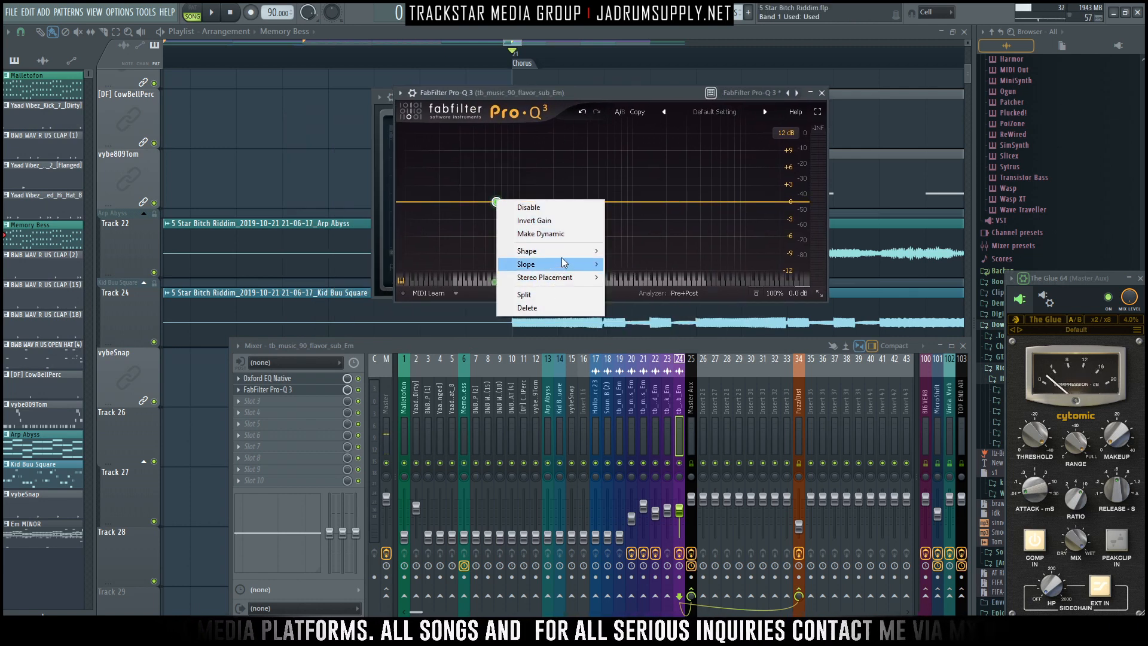
pyautogui.moveTo(562, 263)
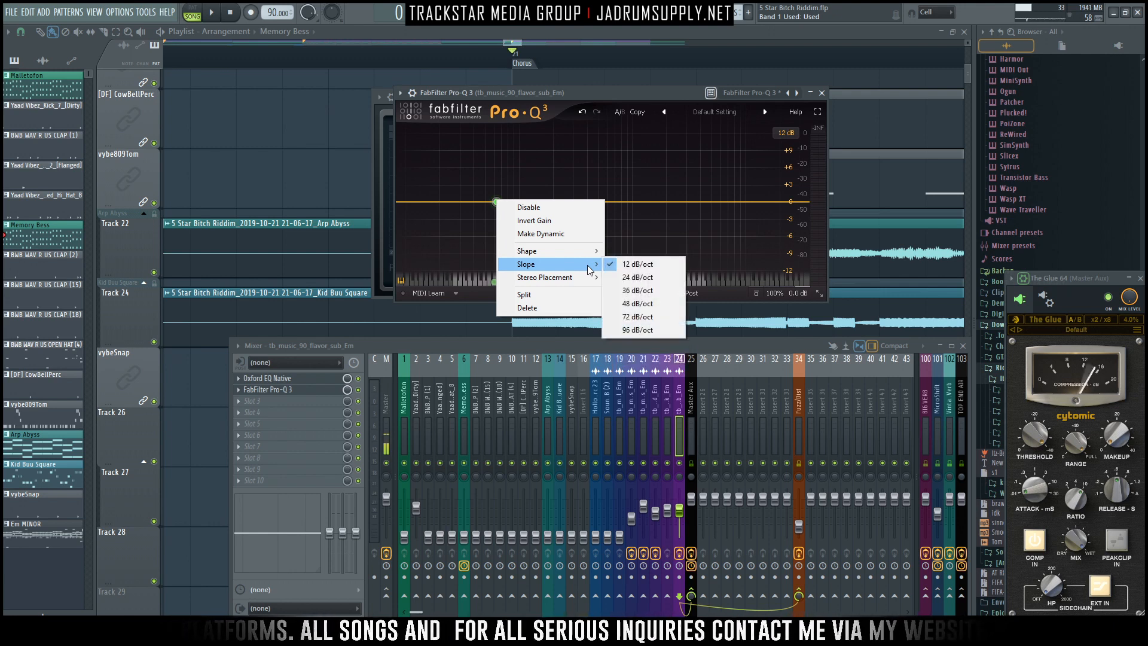
pyautogui.click(538, 234)
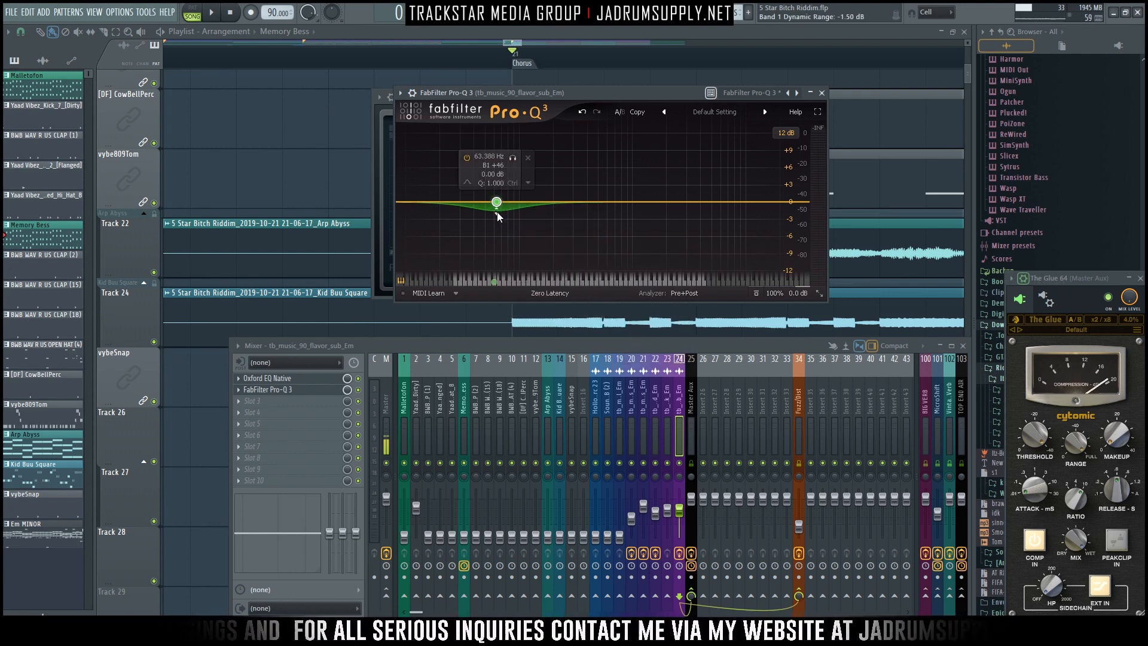
pyautogui.moveTo(497, 212); pyautogui.dragTo(507, 222)
# Enlarge the sub's Pro-Q 3 to Medium size and show the side chain spectrum in its analyzer.
pyautogui.click(819, 293)
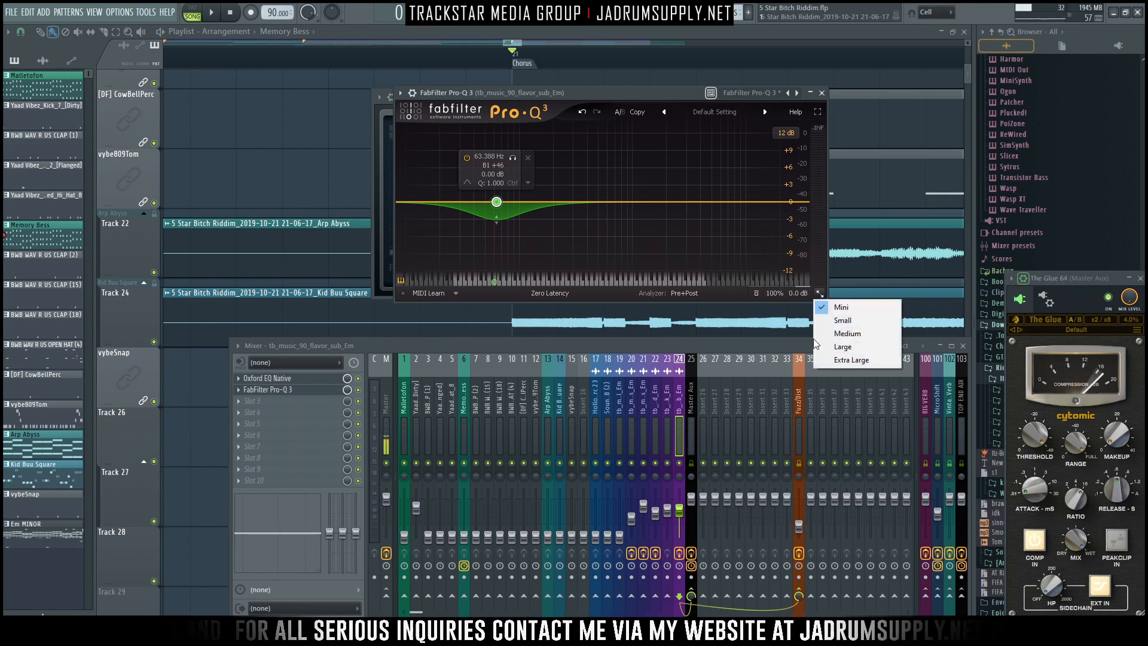
pyautogui.click(849, 334)
pyautogui.moveTo(624, 95); pyautogui.dragTo(433, 95)
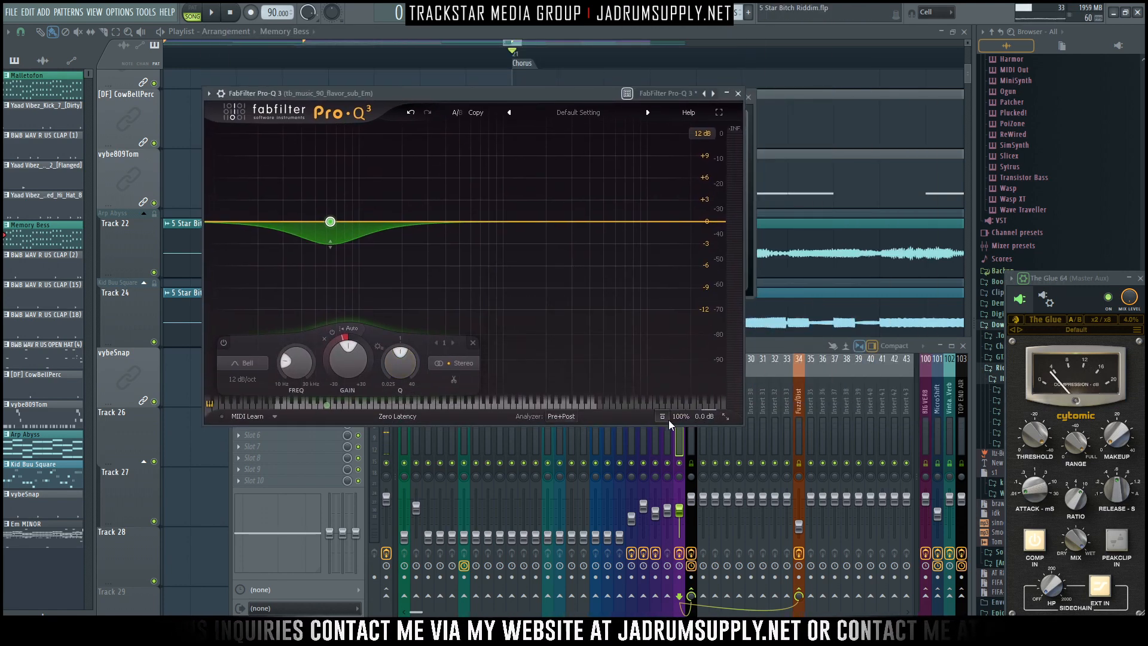
pyautogui.click(564, 415)
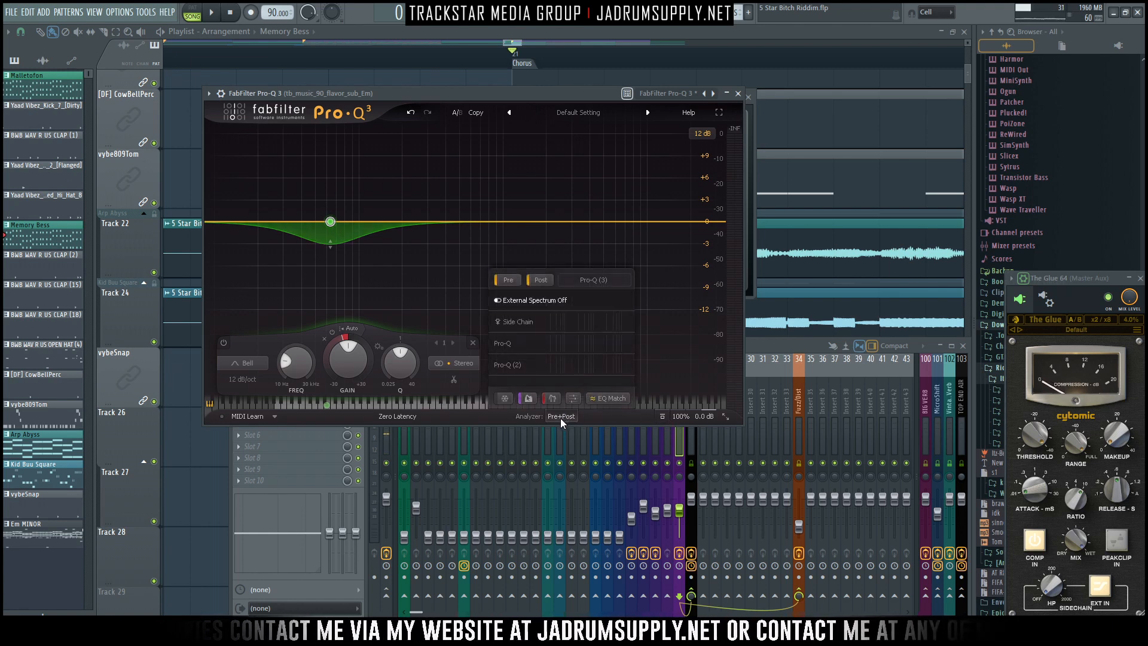
pyautogui.click(554, 417)
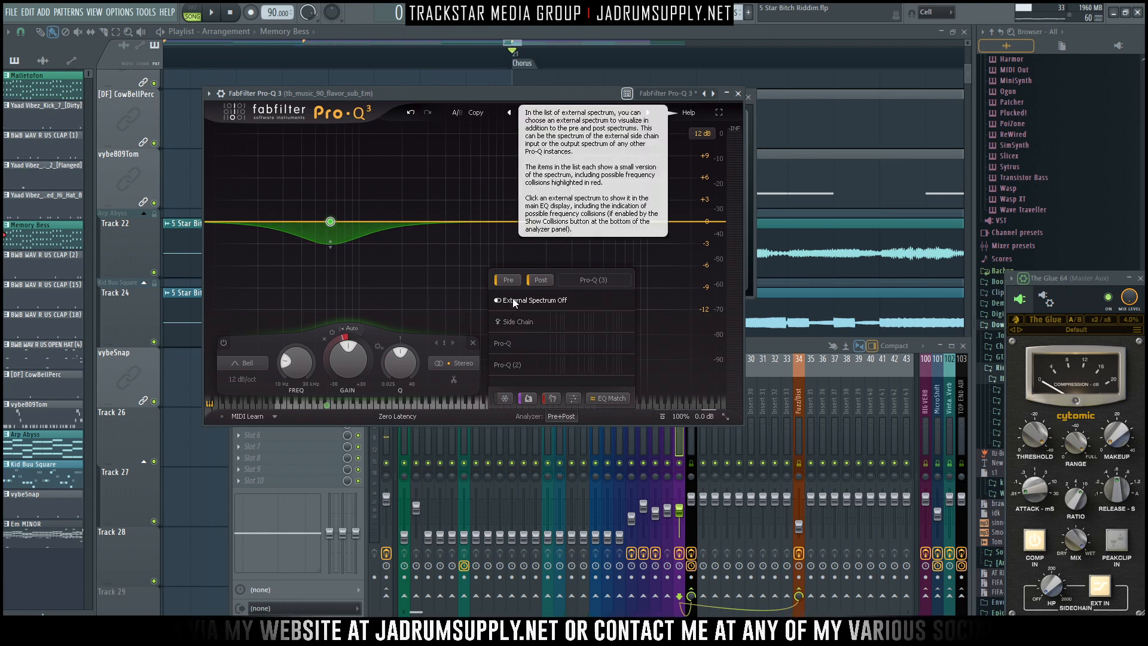
pyautogui.click(513, 318)
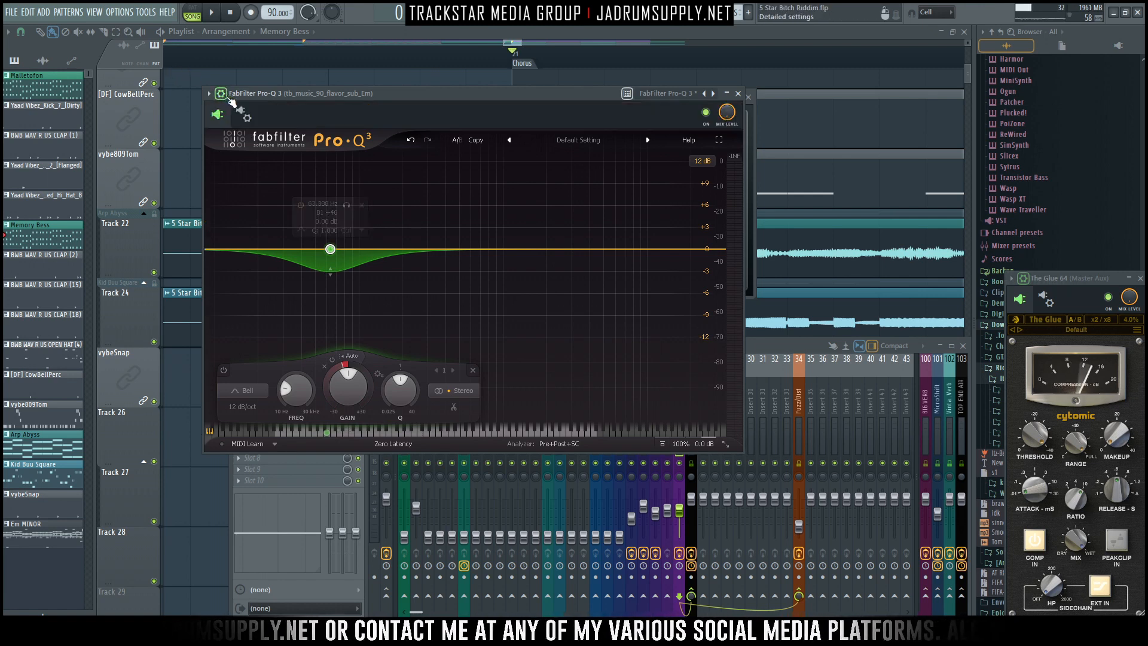
# Open the sub Pro-Q 3's wrapper settings and sidechain the Yaad Vibez_Kick_7_[Dirty] track to the sub track.
pyautogui.click(230, 94)
pyautogui.click(417, 434)
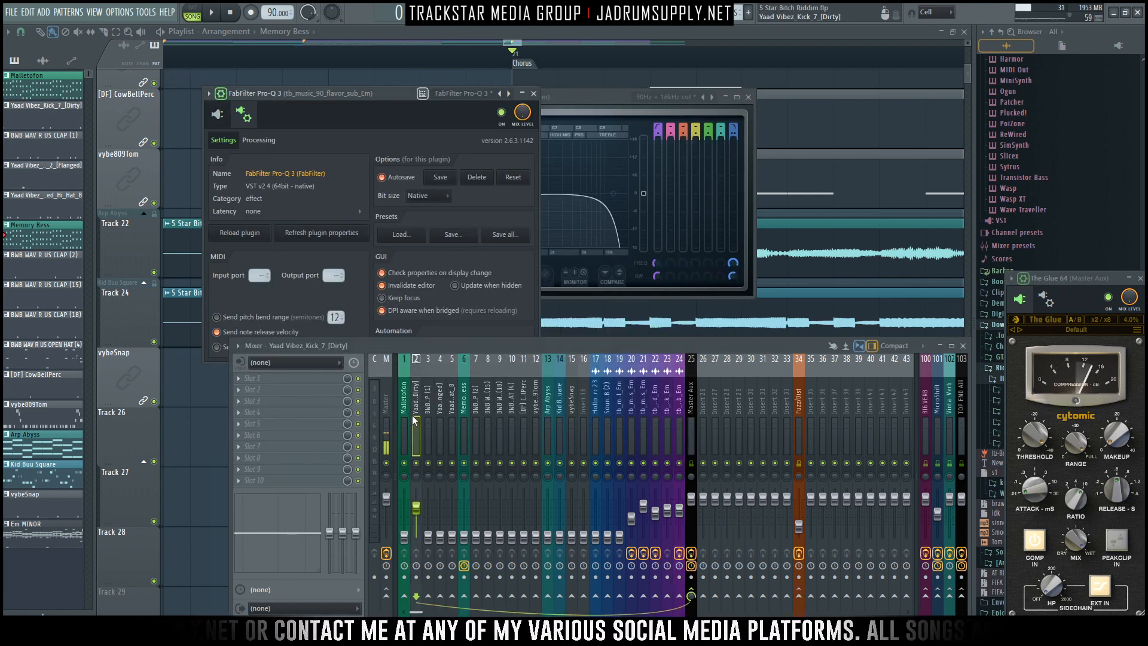
pyautogui.rightClick(680, 596)
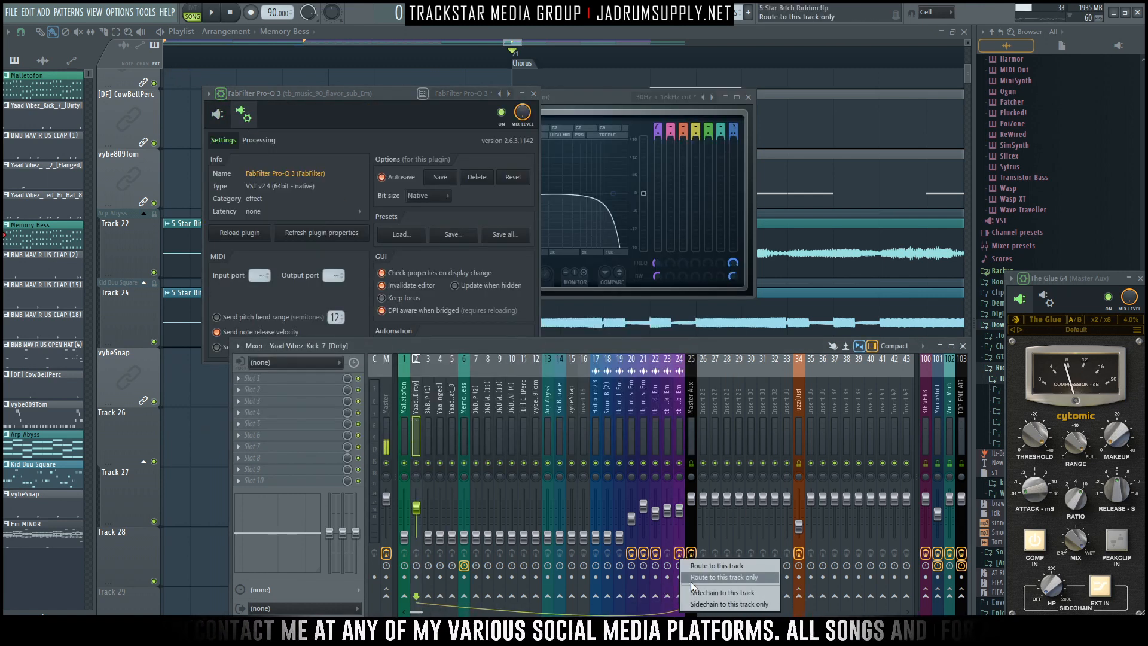
pyautogui.click(704, 591)
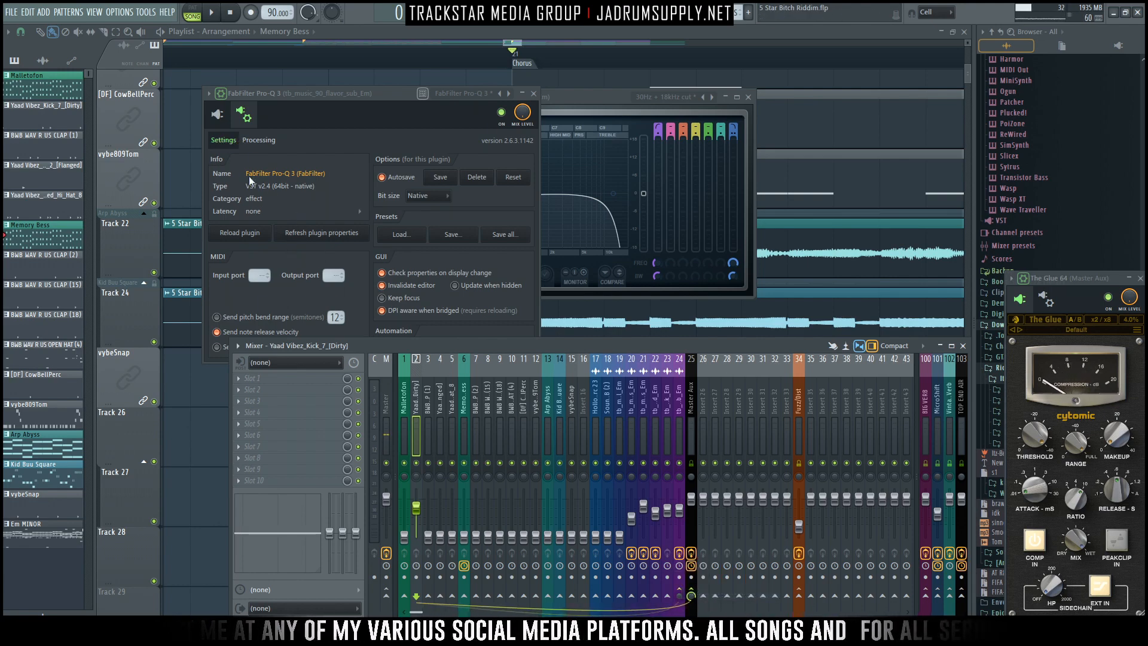
# Assign the kick as Pro-Q 3's side chain input in the processing settings, return to the EQ and start playback.
pyautogui.click(258, 139)
pyautogui.click(236, 272)
pyautogui.click(261, 287)
pyautogui.click(217, 115)
pyautogui.moveTo(353, 96); pyautogui.dragTo(488, 72)
pyautogui.press('space')
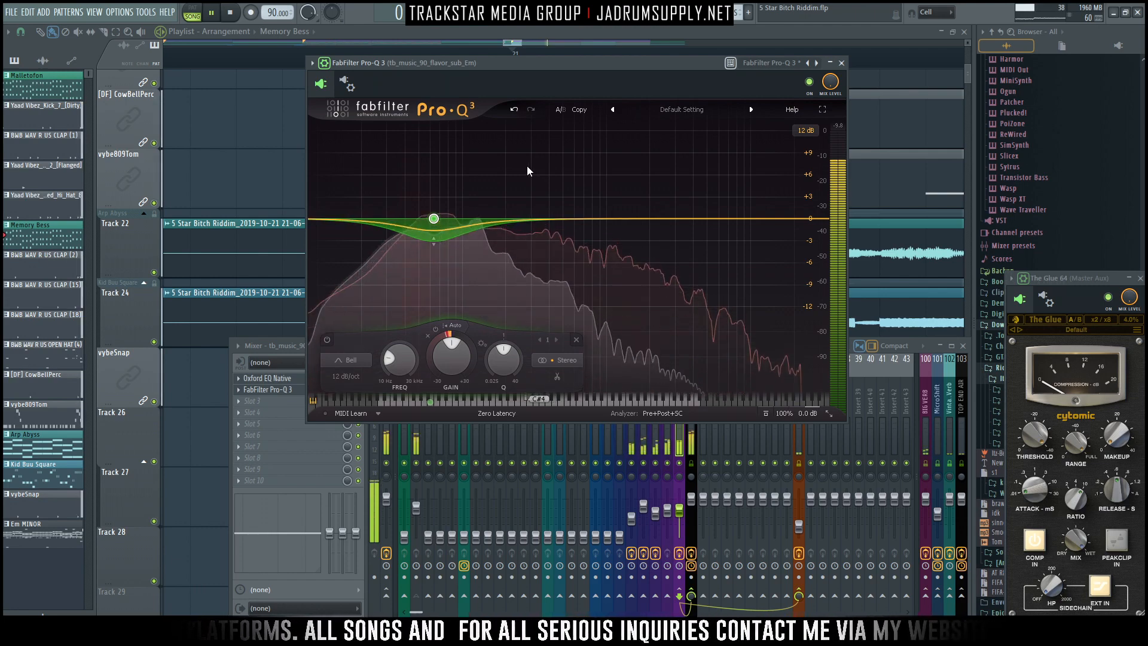
# Lower the gain of the 63 Hz dynamic band to about -2.8 dB and stop playback.
pyautogui.moveTo(432, 217)
pyautogui.moveTo(452, 359); pyautogui.dragTo(465, 392)
pyautogui.press('space')
pyautogui.moveTo(433, 238)
pyautogui.moveTo(513, 73); pyautogui.dragTo(609, 73)
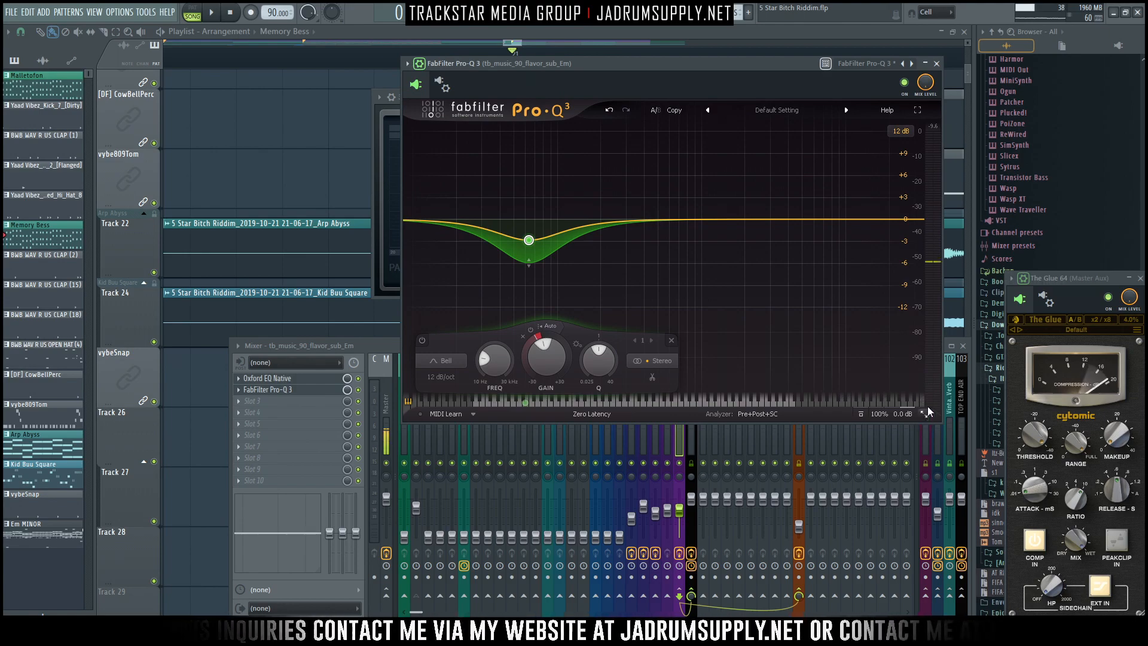
# Expand Pro-Q 3 to full screen, bypass the 63 Hz band and play the song to examine where kick and sub collide.
pyautogui.click(918, 110)
pyautogui.moveTo(290, 337)
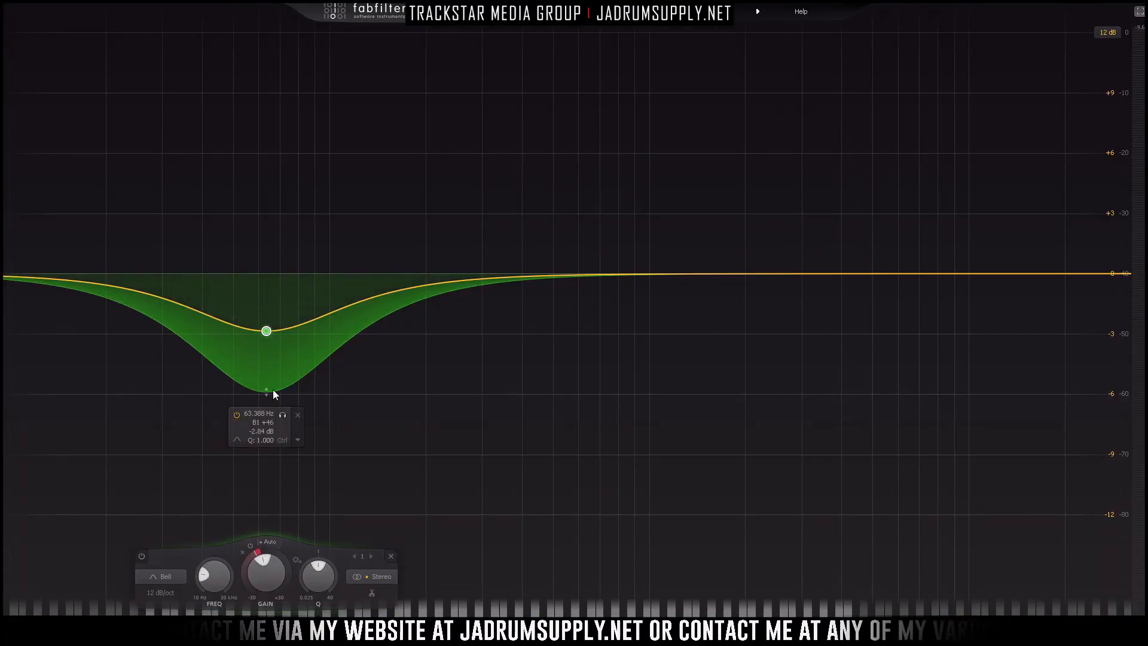
pyautogui.keyDown('alt'); pyautogui.click(266, 332); pyautogui.keyUp('alt')
pyautogui.press('space')
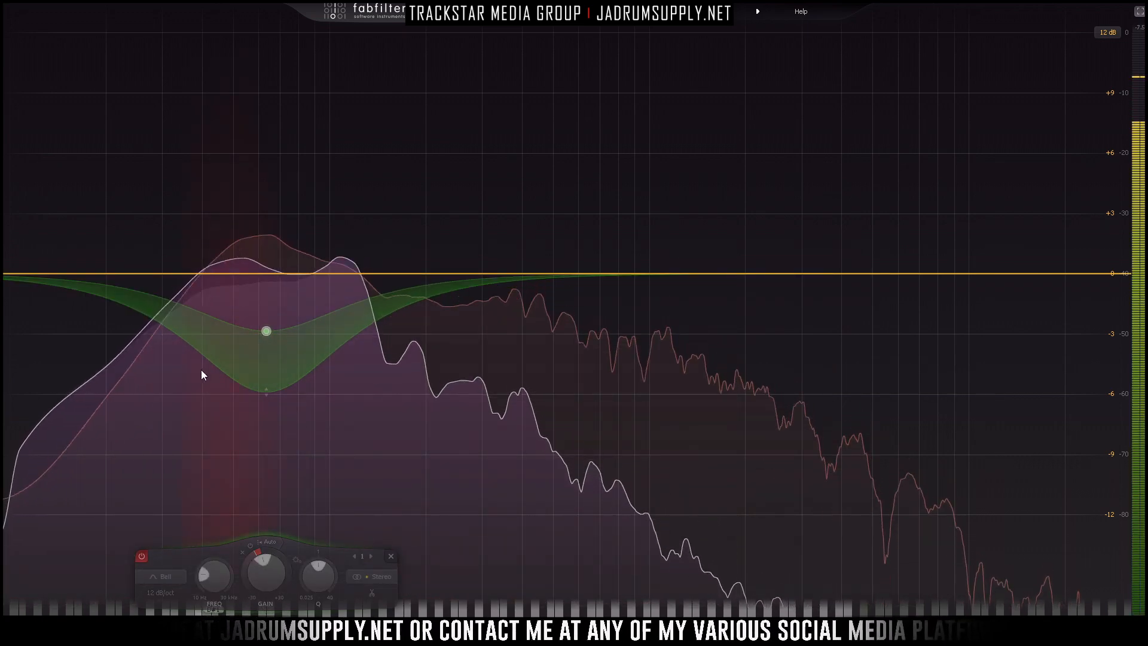
pyautogui.moveTo(219, 452)
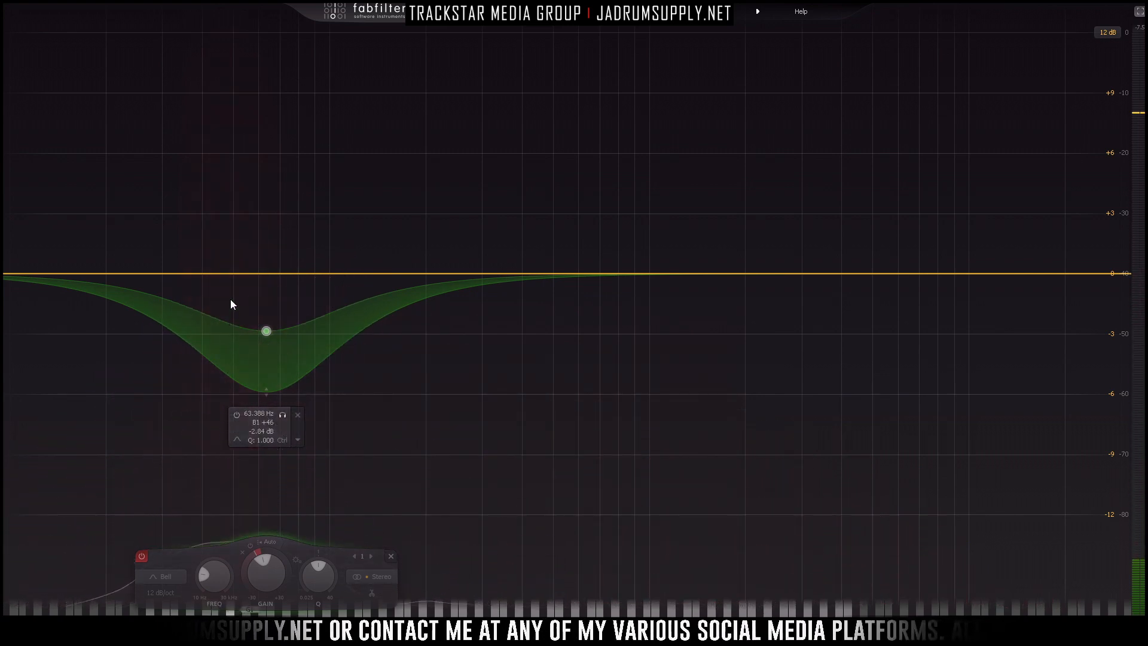
# Replace the 63 Hz band with a bell at about 50 Hz and add a 36 dB/oct low cut at about 22 Hz.
pyautogui.click(234, 274)
pyautogui.rightClick(263, 331)
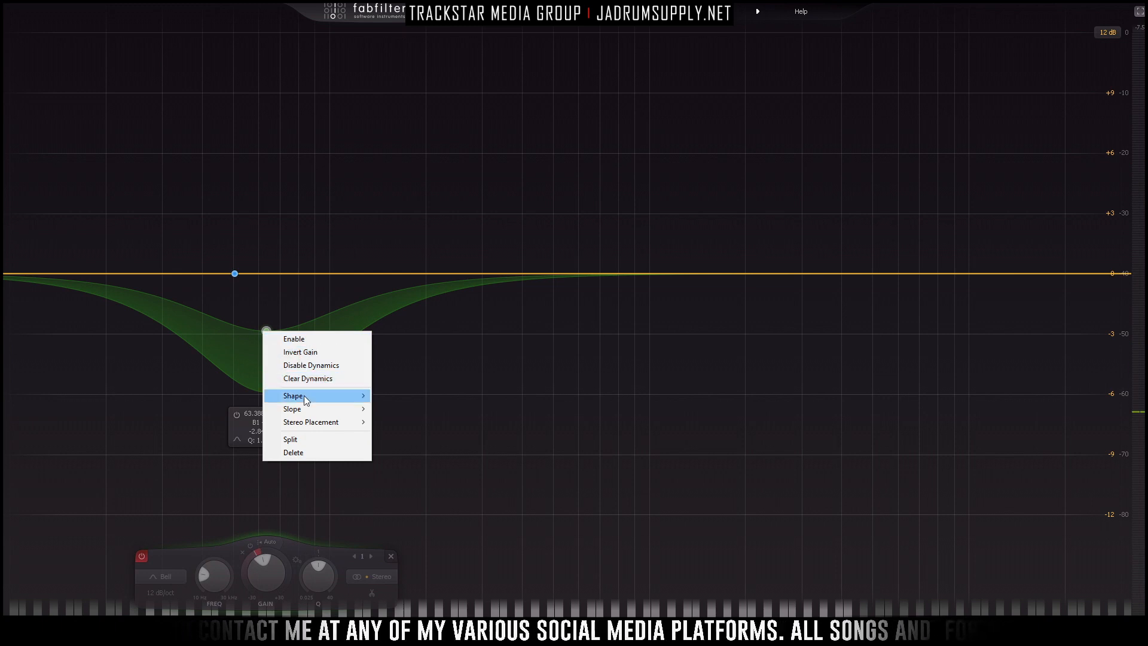
pyautogui.click(293, 453)
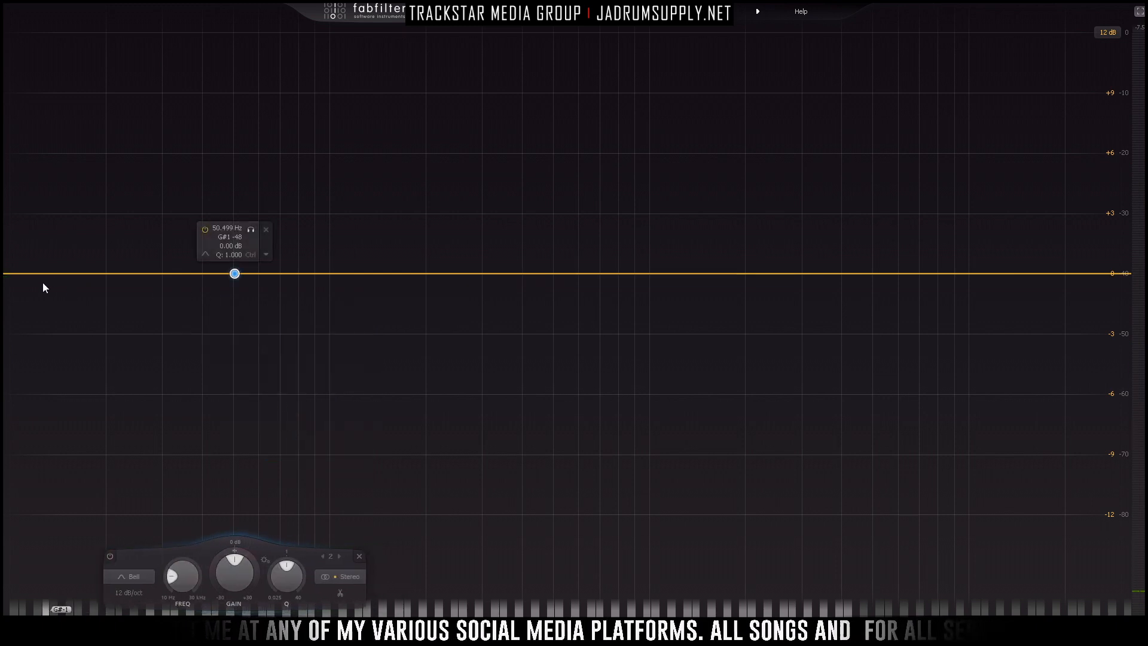
pyautogui.click(9, 275)
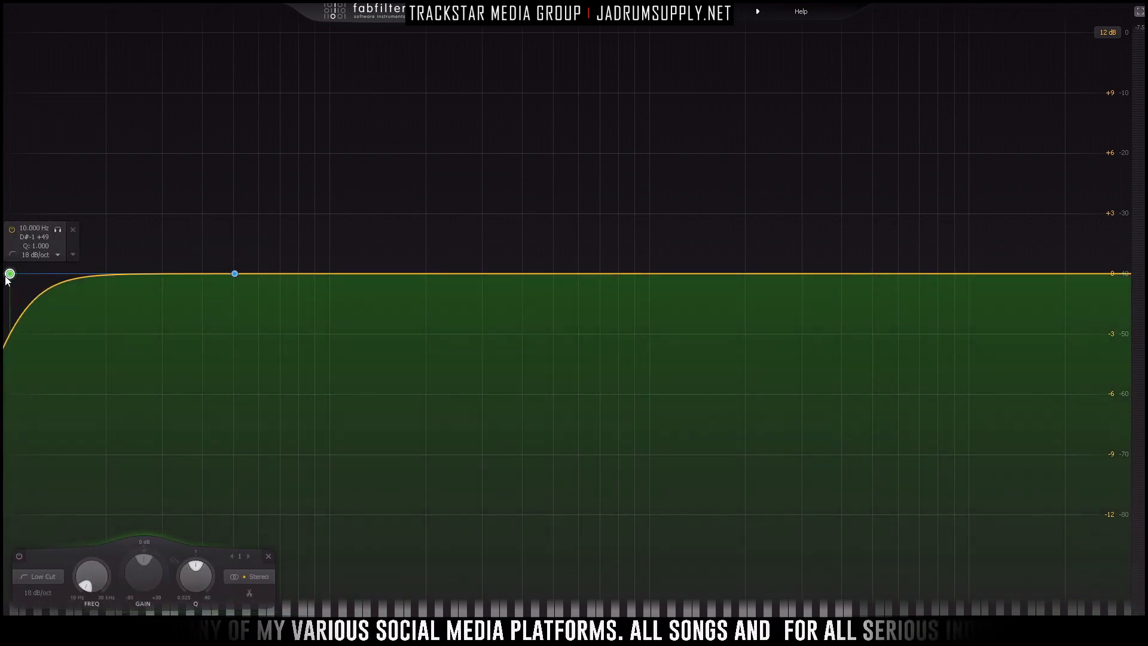
pyautogui.moveTo(21, 275); pyautogui.dragTo(122, 279)
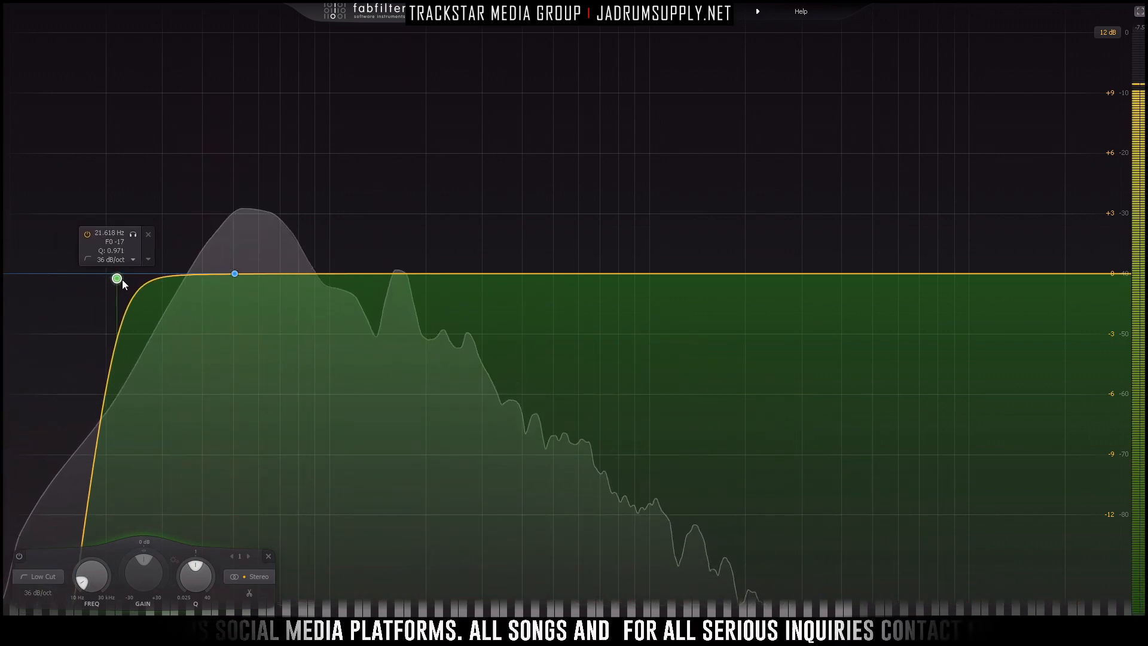
# Make the 50 Hz band dynamic with a range of about -3.5 dB and narrow its Q to about 5.1.
pyautogui.rightClick(235, 271)
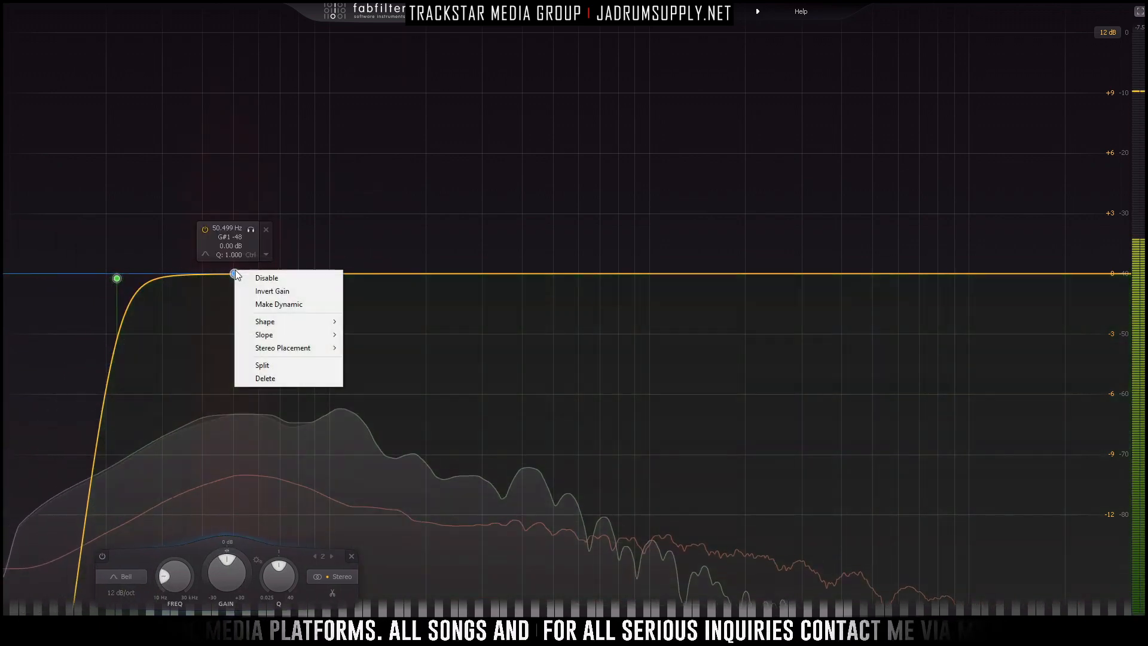
pyautogui.click(259, 304)
pyautogui.moveTo(234, 306); pyautogui.dragTo(237, 344)
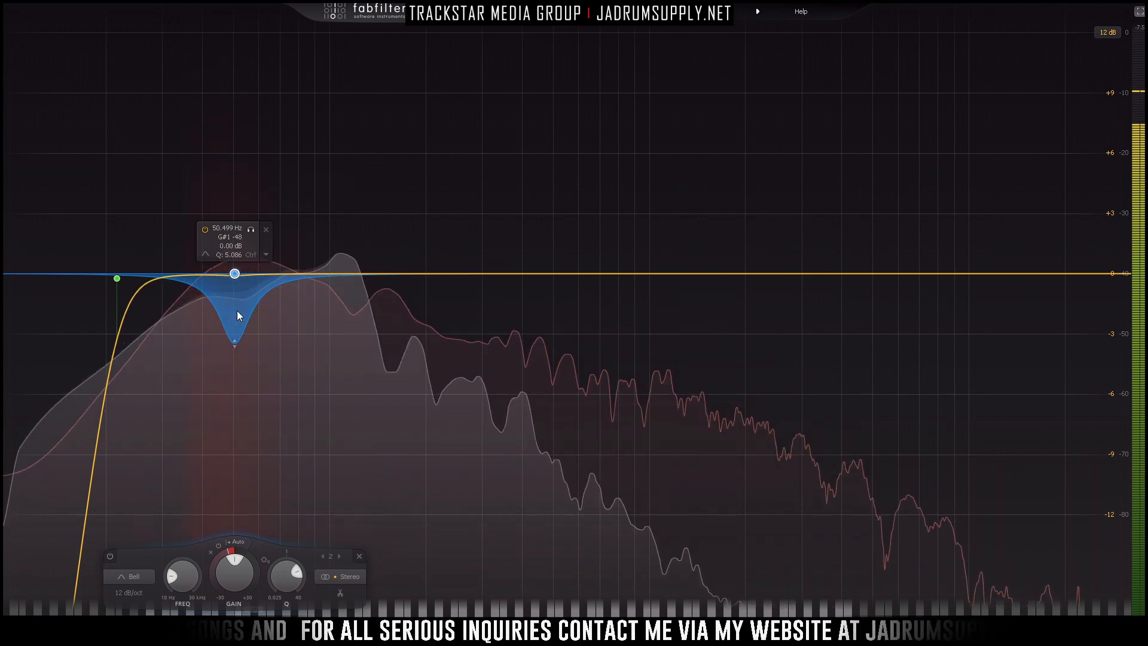
pyautogui.rightClick(234, 274)
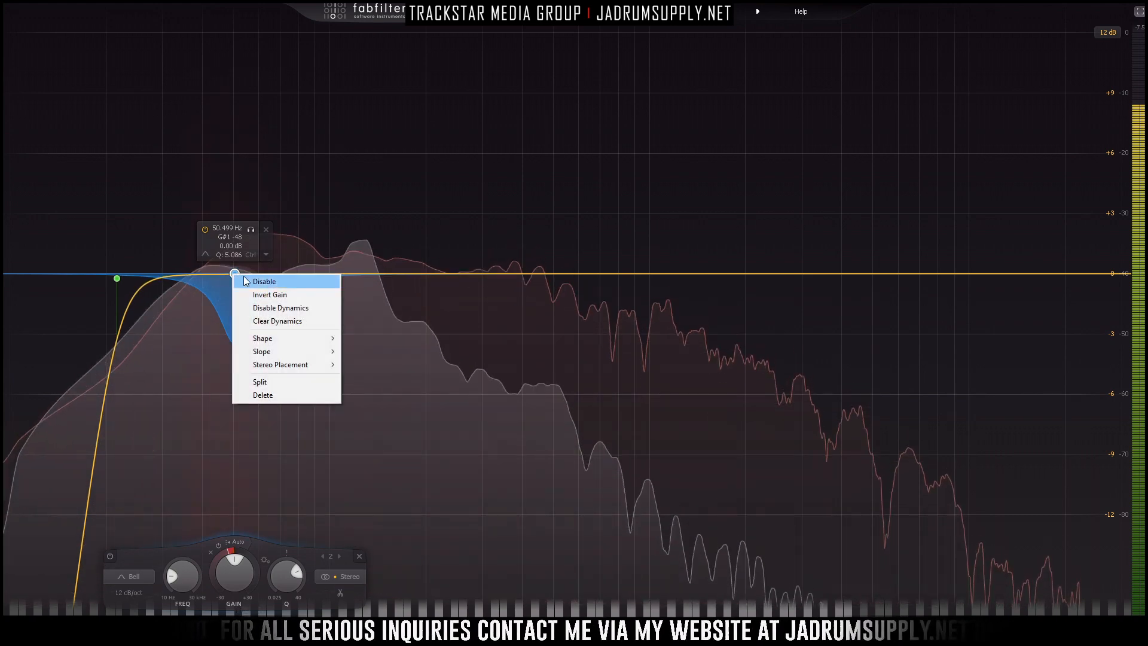
pyautogui.click(433, 243)
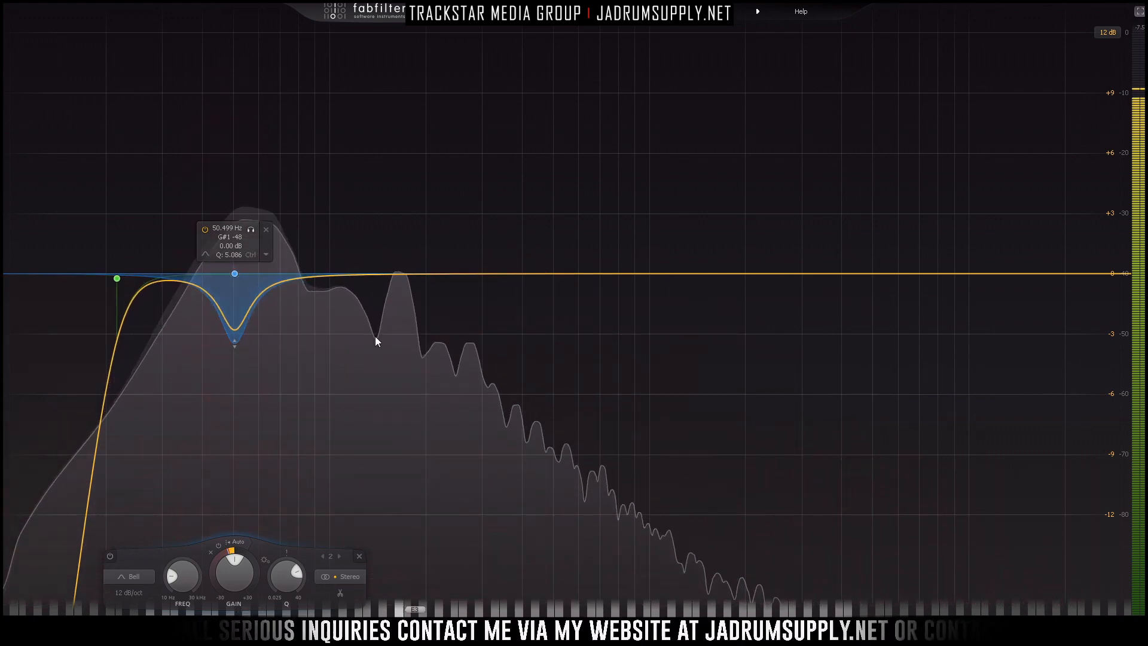
pyautogui.click(352, 413)
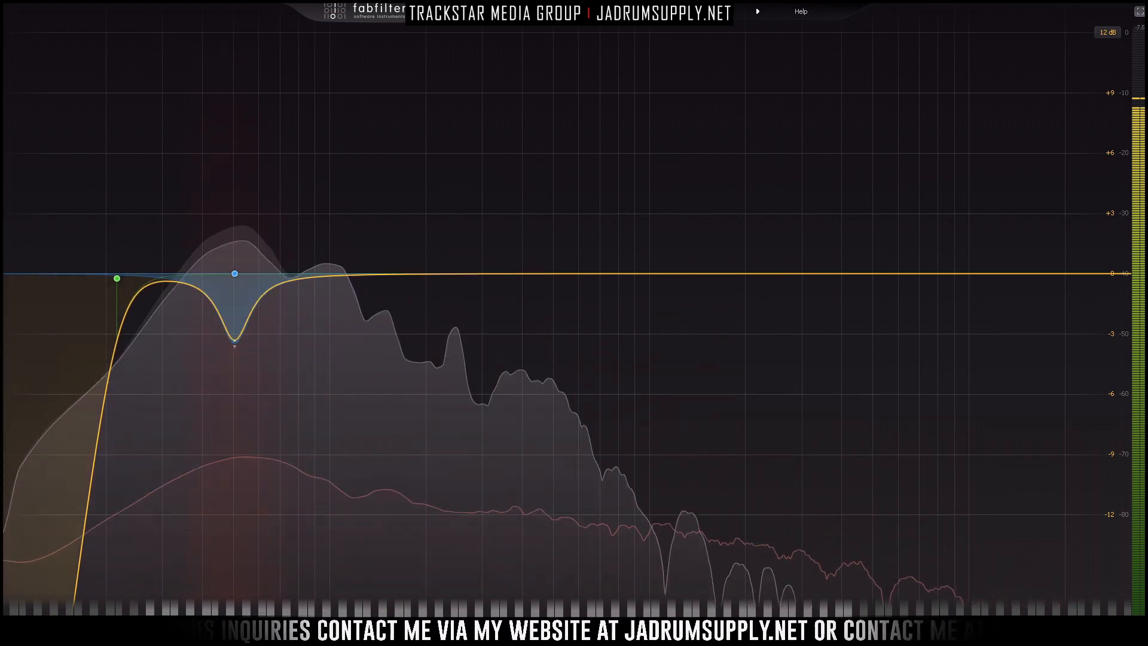
# Check the analyzer's side chain, range, resolution, speed and tilt settings, and leave the full-screen EQ view.
pyautogui.click(669, 630)
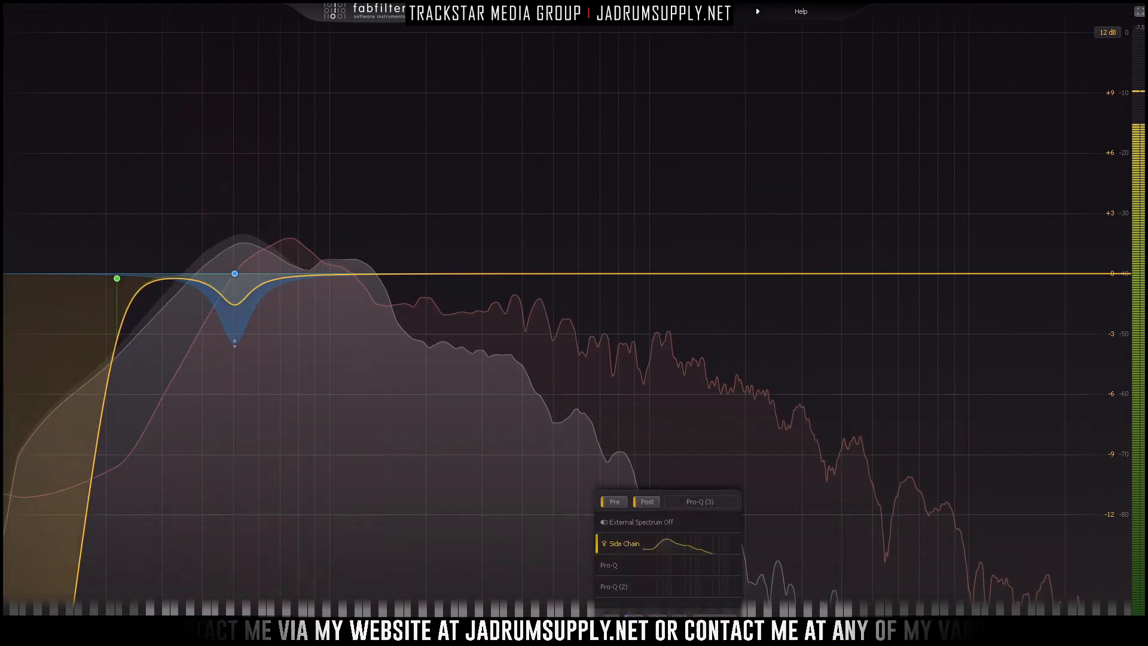
pyautogui.click(680, 619)
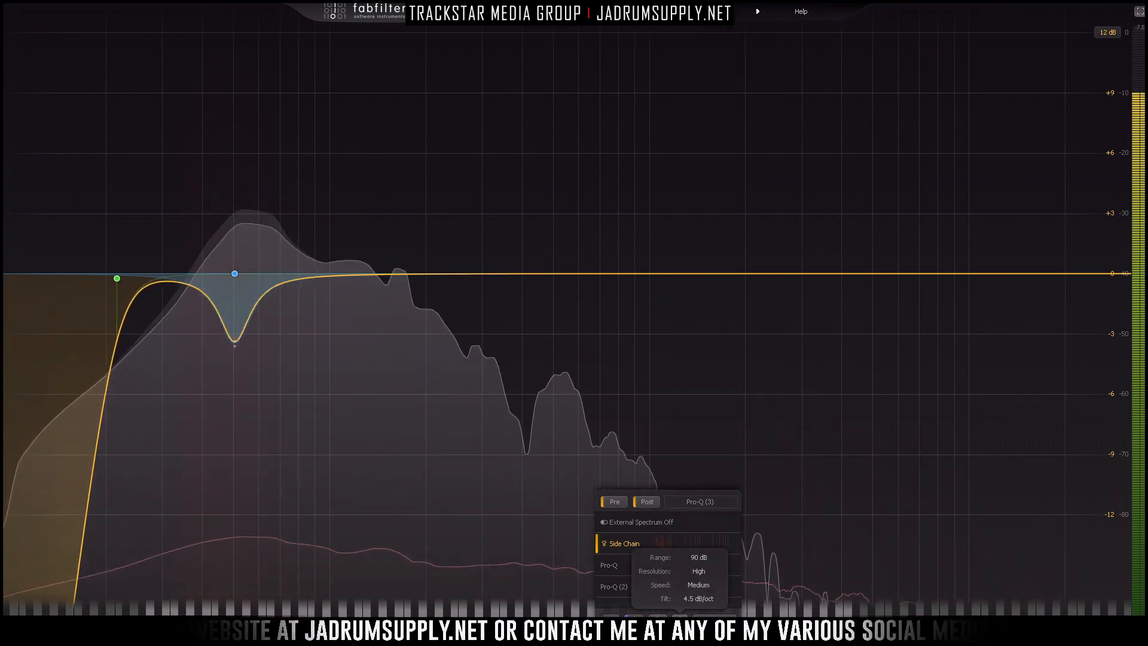
pyautogui.click(679, 620)
pyautogui.click(669, 632)
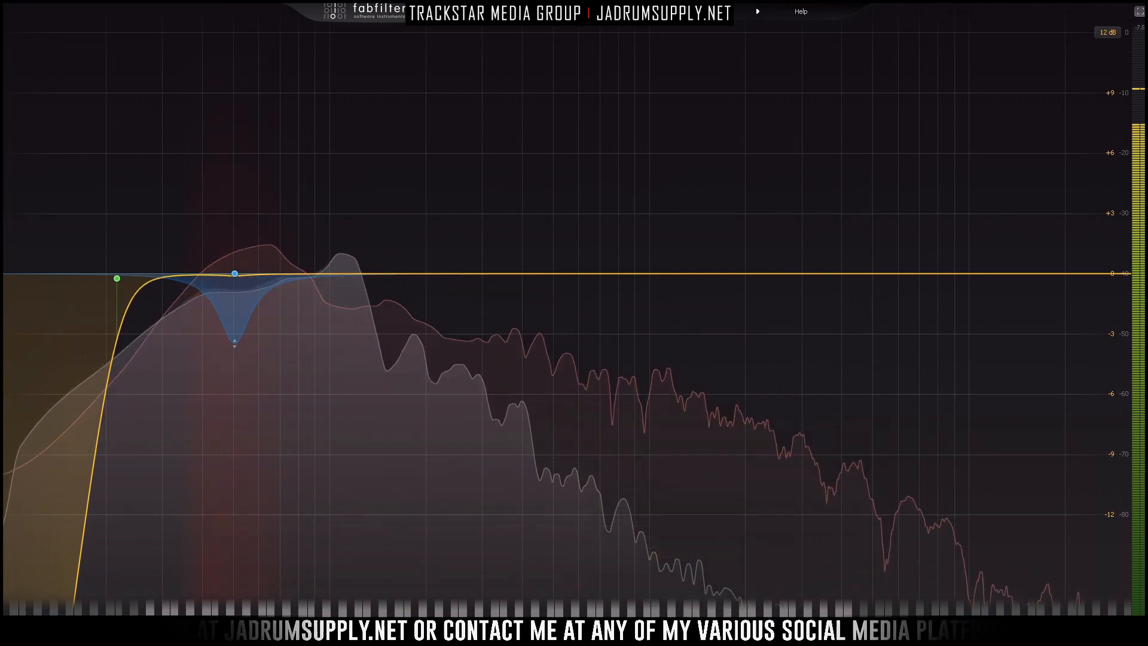
pyautogui.click(1140, 10)
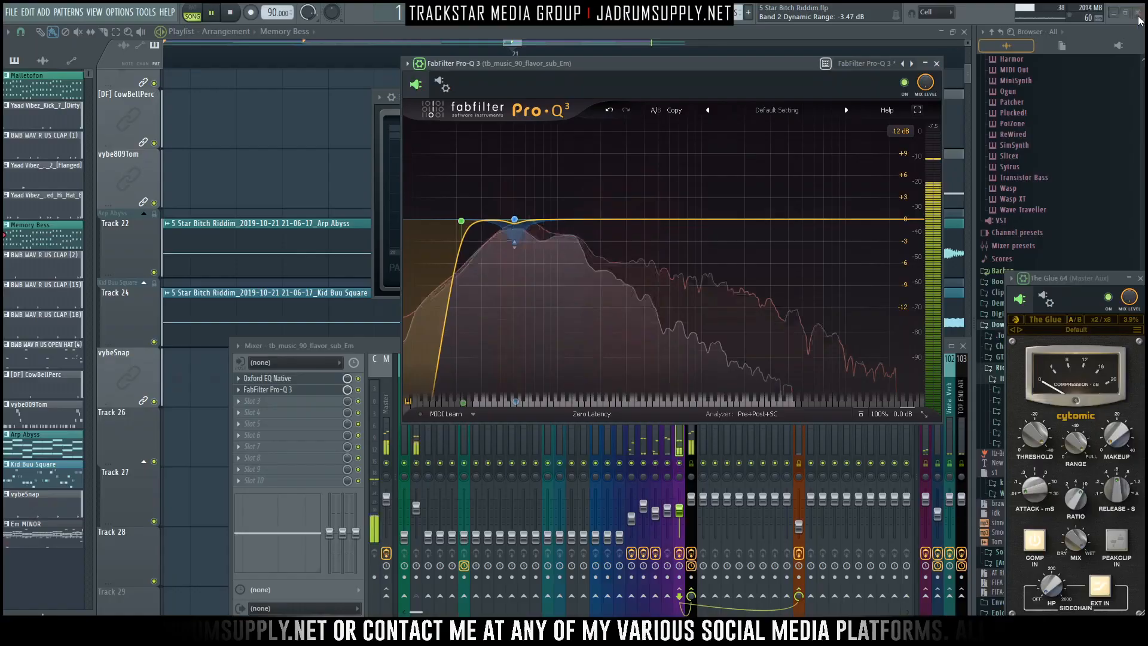
# Open the WaveShell level meter on the Master track and detach its window.
pyautogui.click(416, 507)
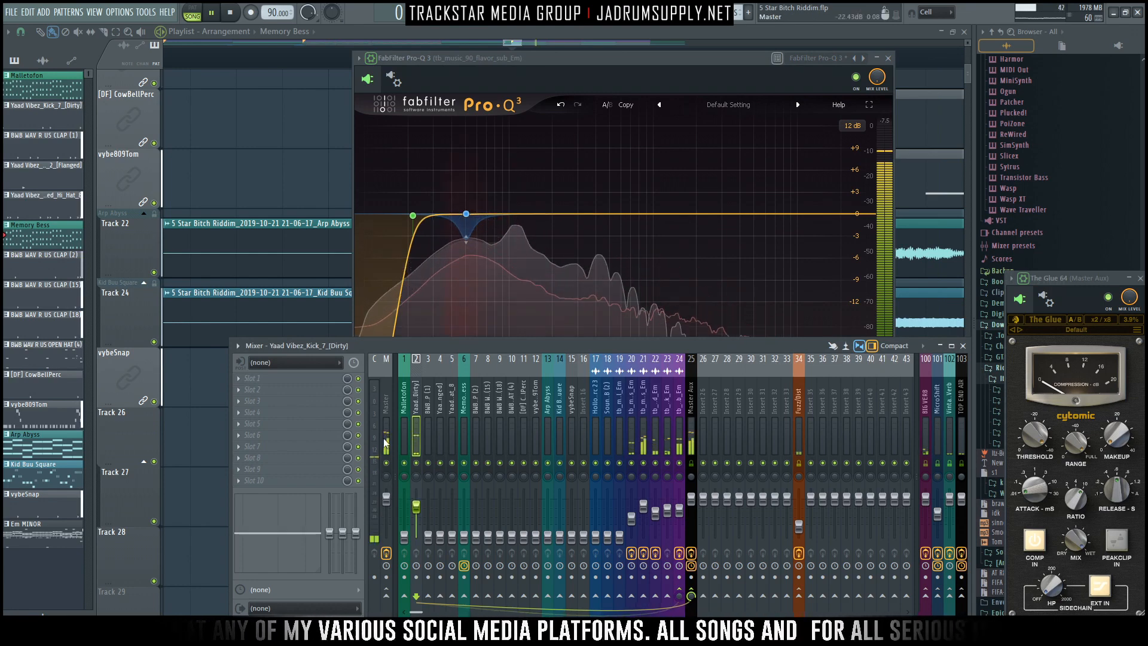
pyautogui.click(386, 508)
pyautogui.click(277, 378)
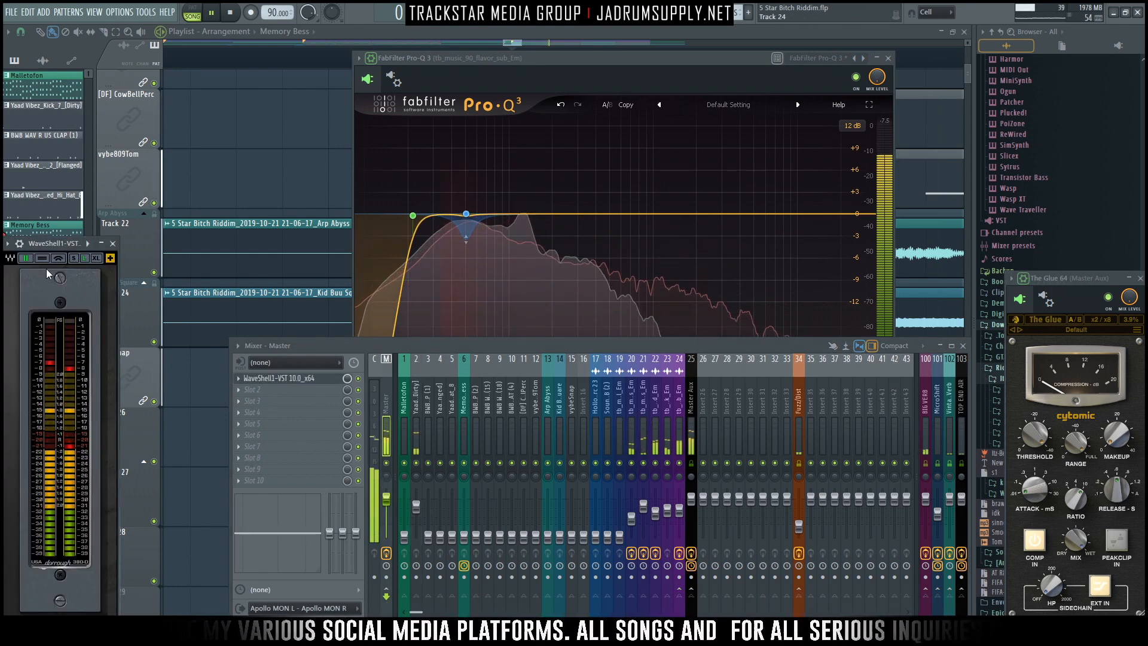
pyautogui.click(8, 244)
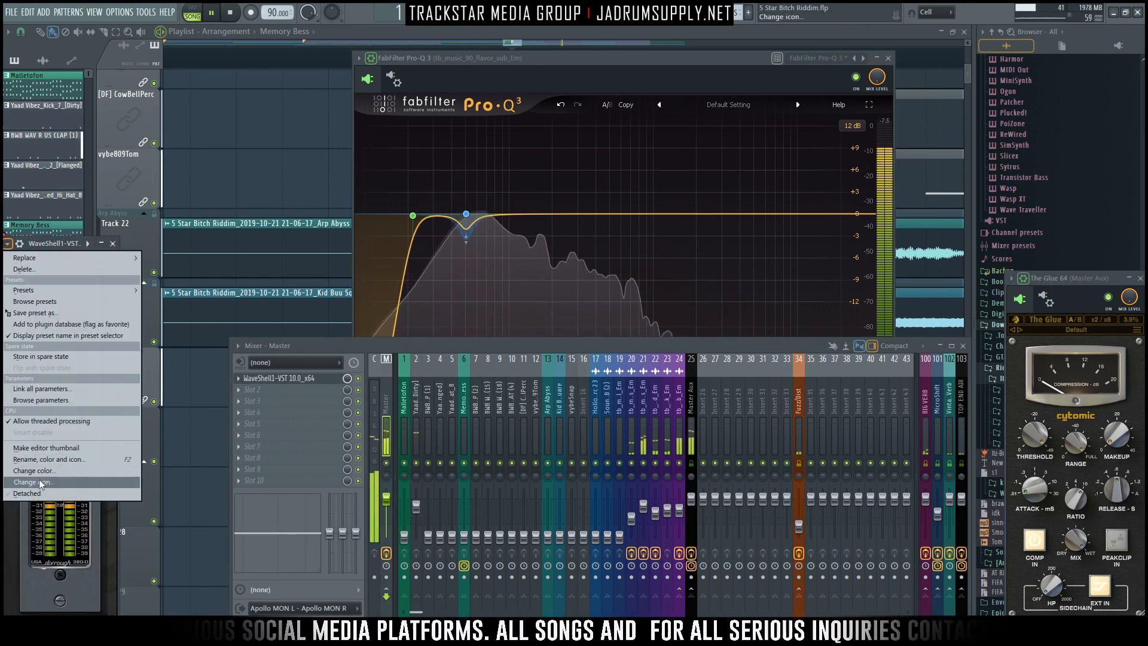
pyautogui.click(28, 493)
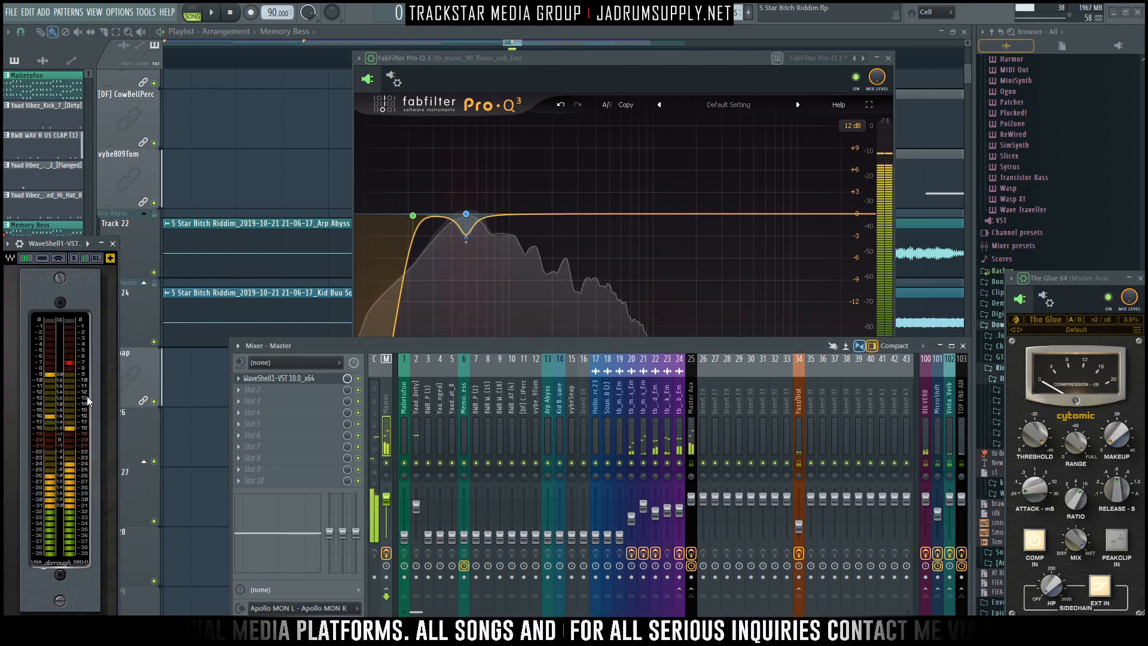
# Restart playback and raise the Yaad Vibez_Kick_7_[Dirty] track's fader to about 81% (-4.4 dB).
pyautogui.press('space')
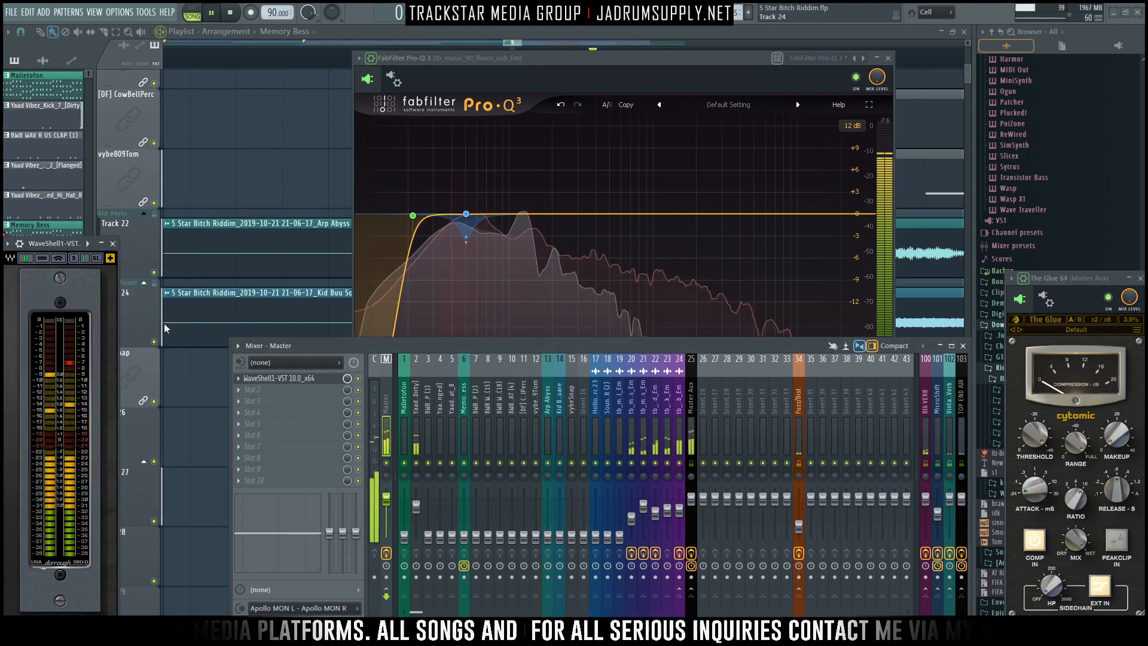
pyautogui.click(419, 512)
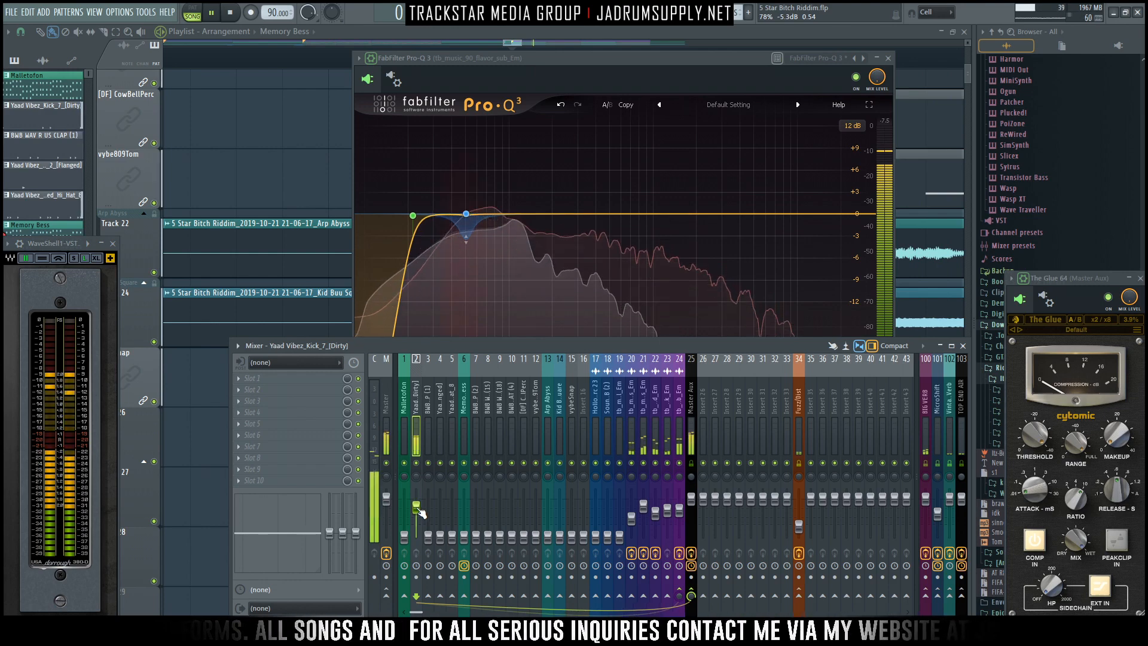
pyautogui.moveTo(418, 512); pyautogui.dragTo(419, 509)
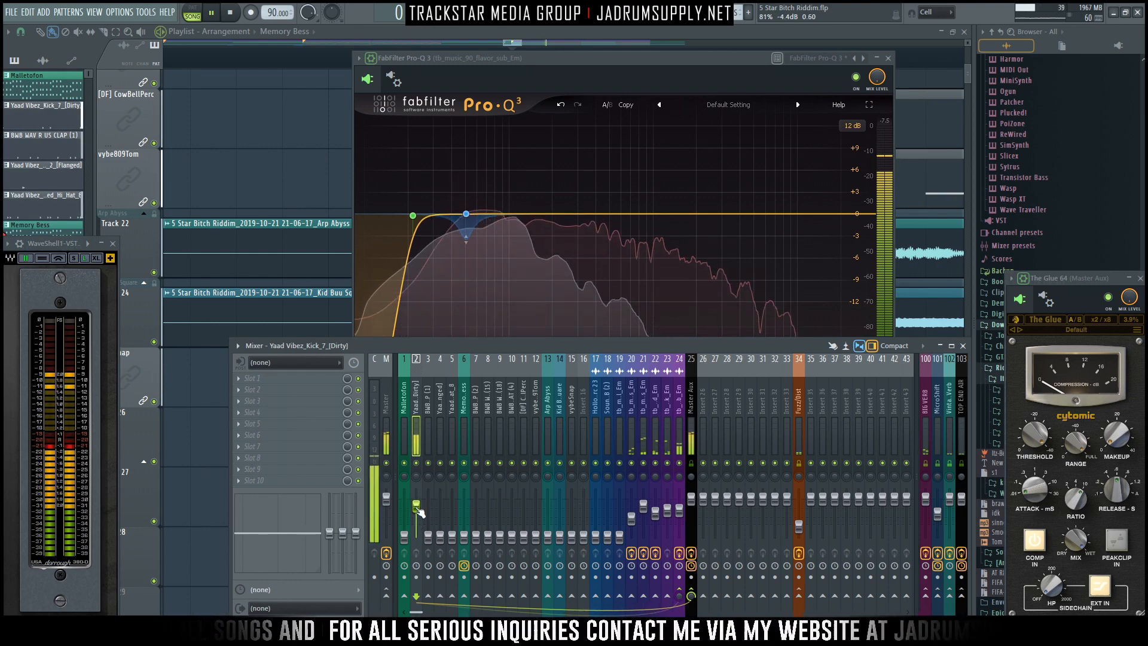
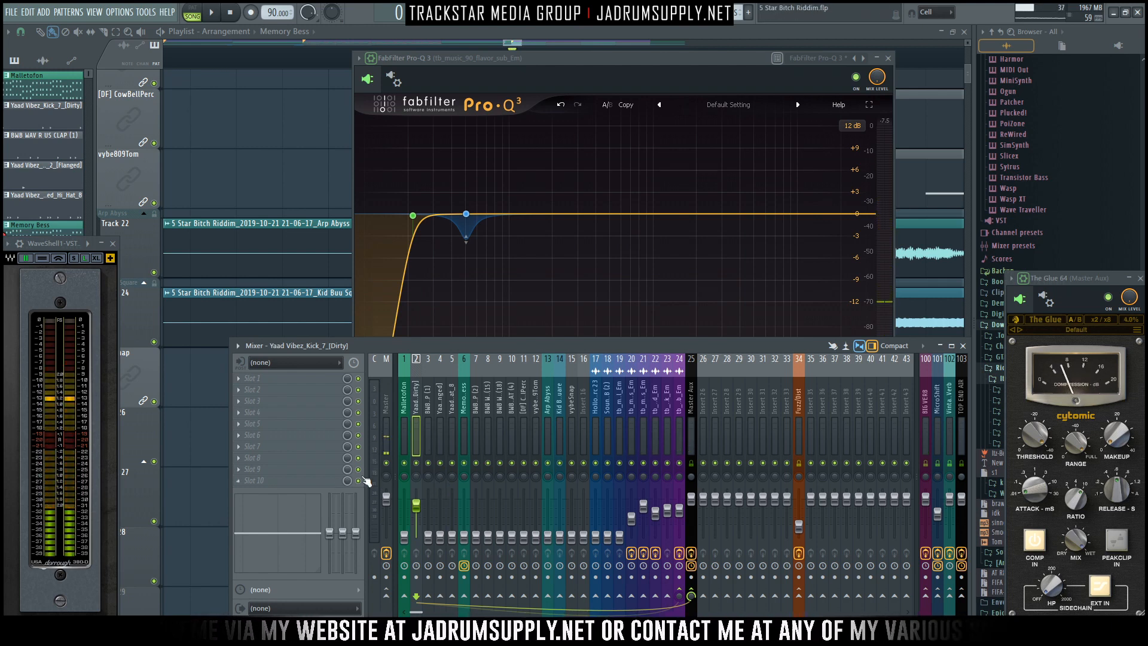
# Raise the BWB WAV R US CLAP (1) mixer track's fader during playback and audition it soloed.
pyautogui.click(429, 422)
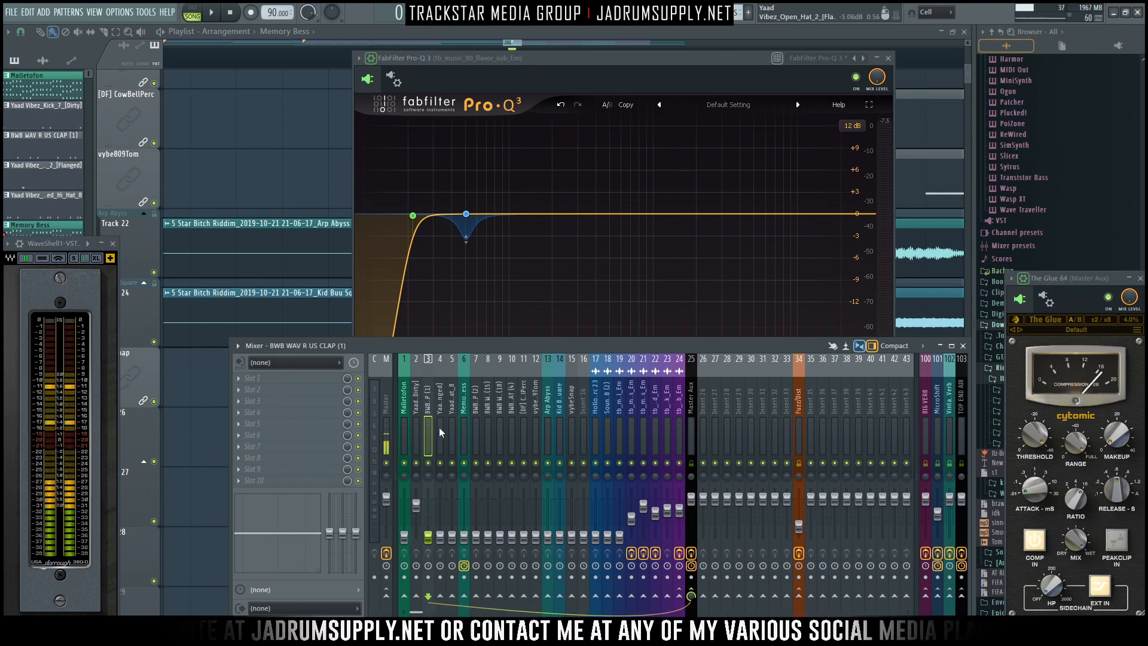
pyautogui.press('space')
pyautogui.moveTo(422, 536); pyautogui.dragTo(428, 508)
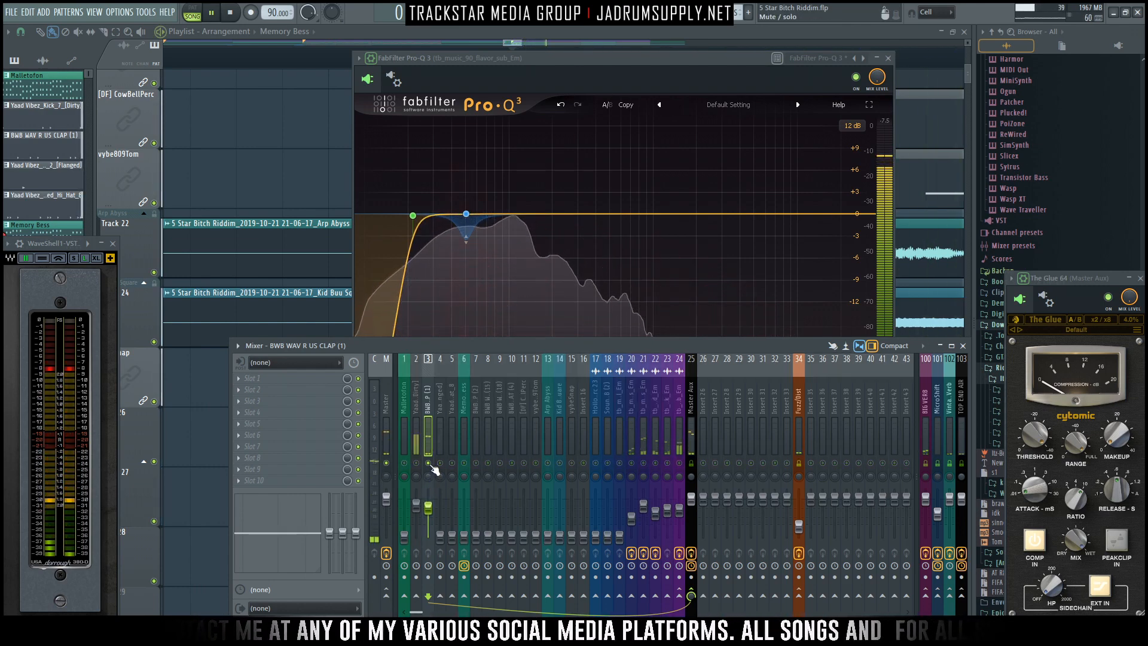
pyautogui.press('space')
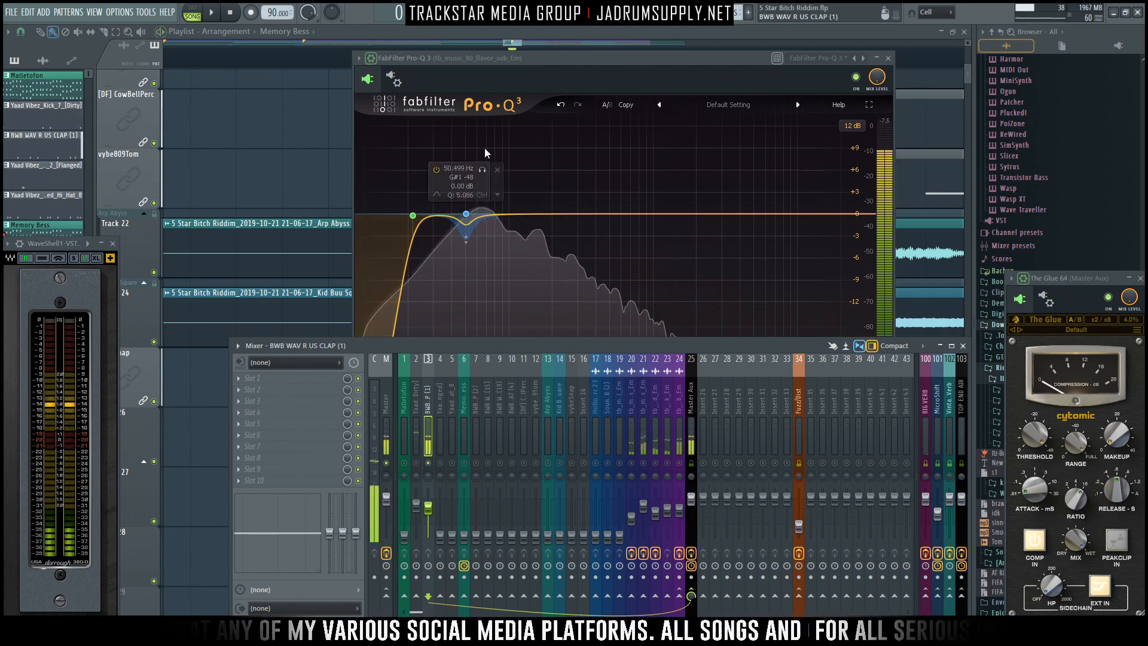
# Open the BWB WAV R US CLAP (2) channel settings and adjust the sample's Trim.
pyautogui.press('F6')
pyautogui.click(529, 213)
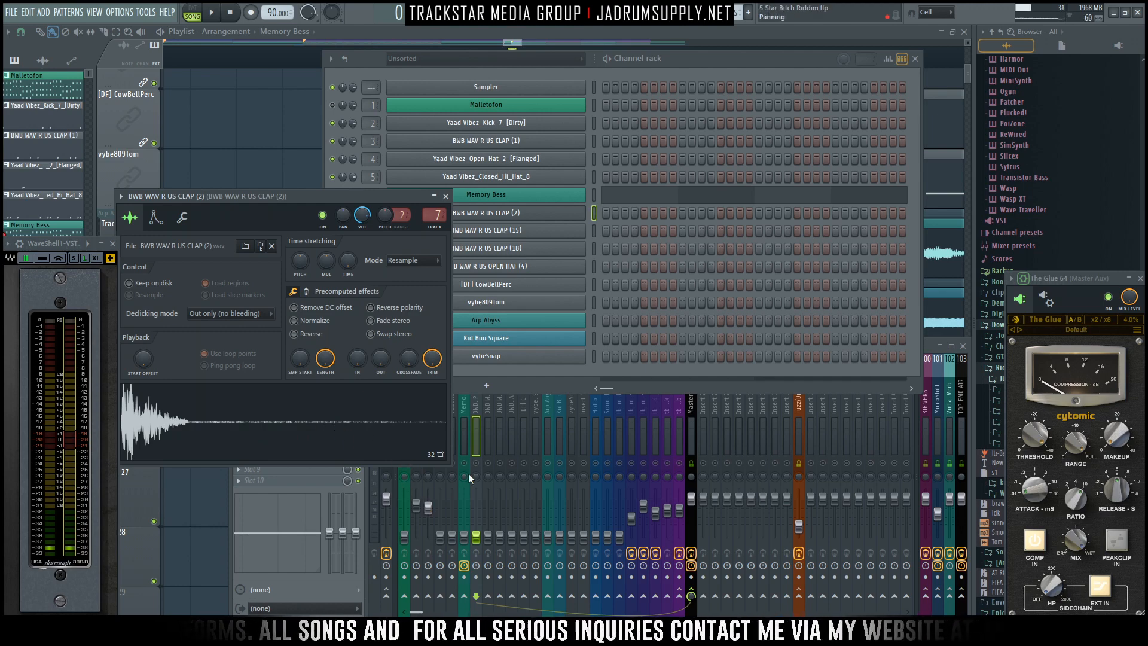
pyautogui.moveTo(354, 203); pyautogui.dragTo(821, 255)
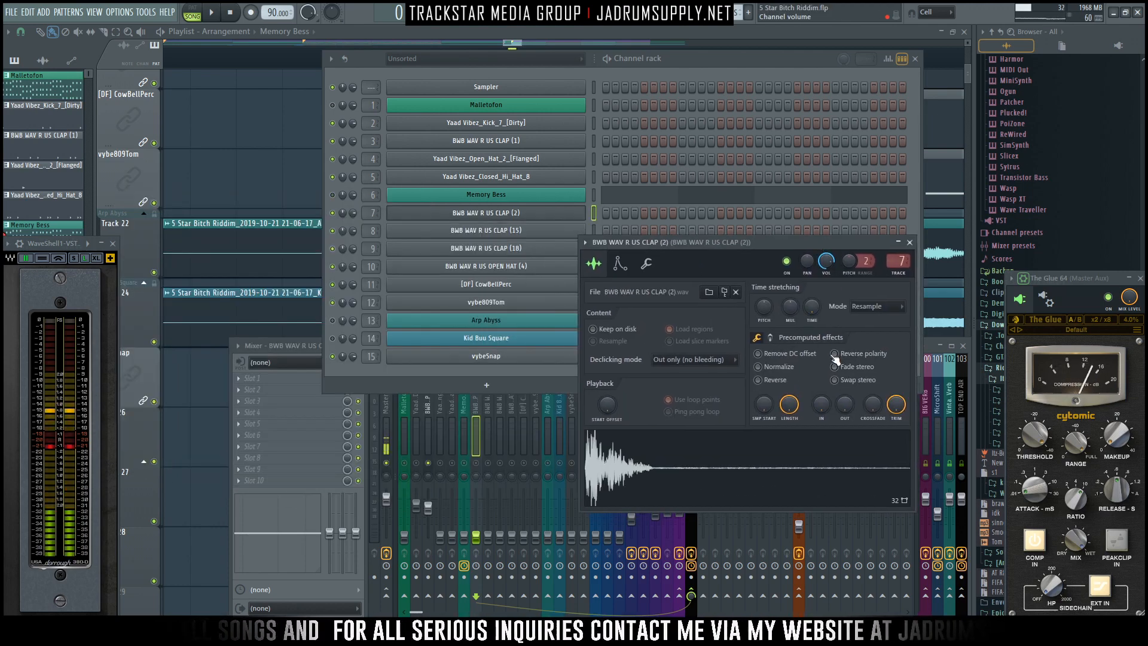
pyautogui.moveTo(888, 413); pyautogui.dragTo(889, 401)
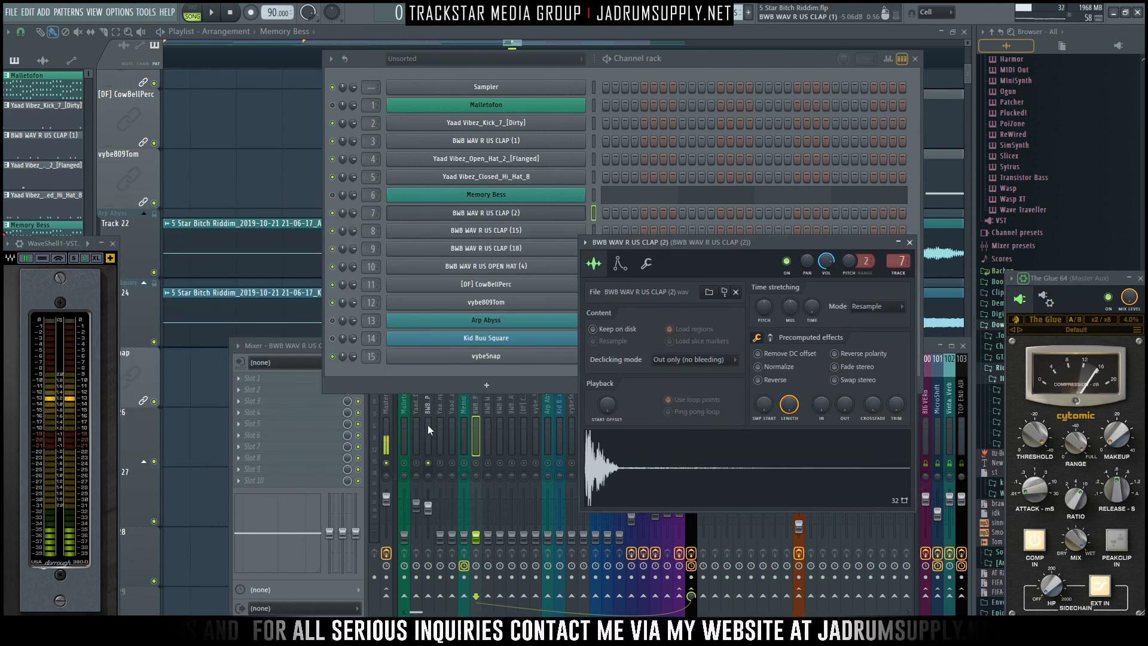
# Open the BWB WAV R US CLAP (1) channel settings, set the sample's Trim to 100% and preview the sound.
pyautogui.click(429, 409)
pyautogui.click(511, 233)
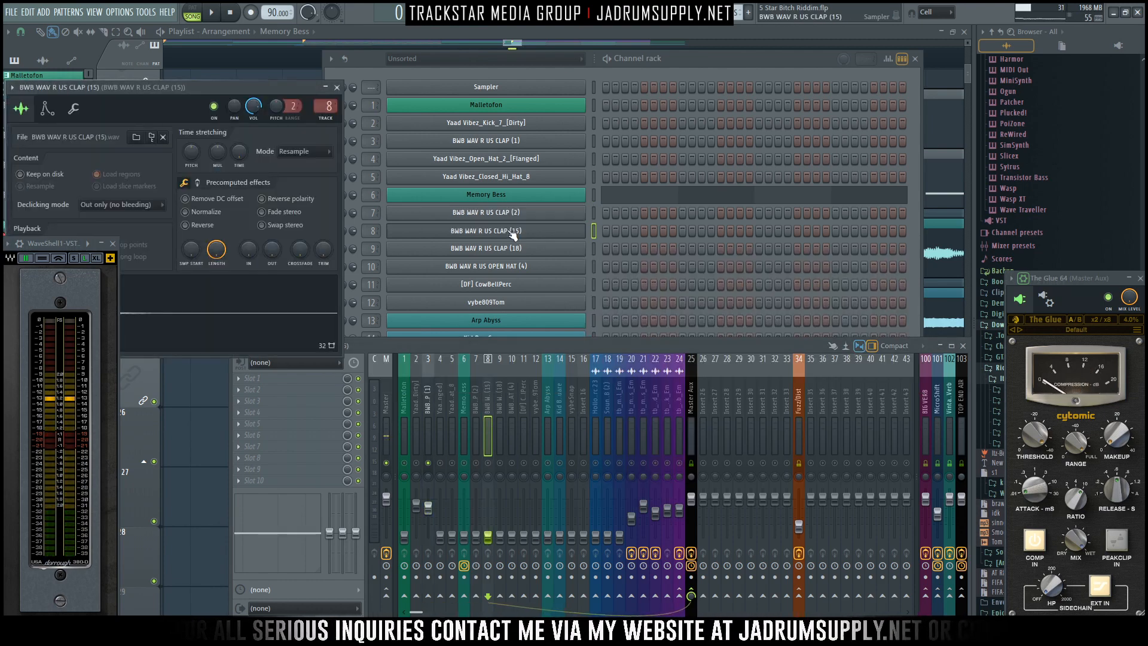
pyautogui.click(494, 143)
pyautogui.click(227, 382)
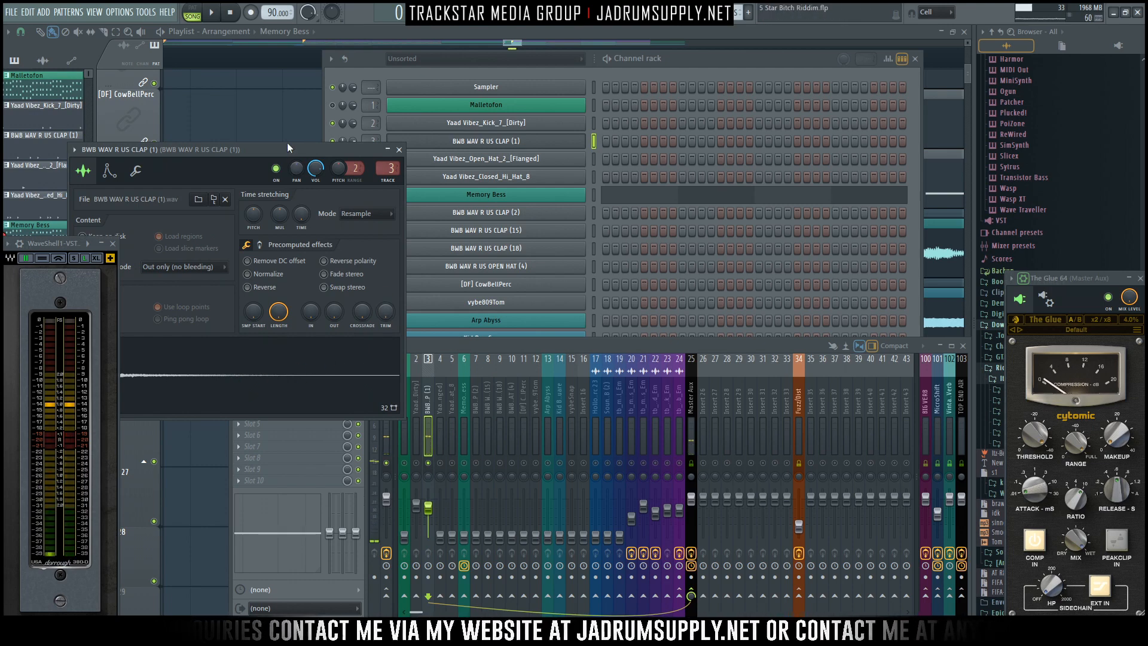
pyautogui.moveTo(281, 146); pyautogui.dragTo(580, 75)
pyautogui.click(686, 248)
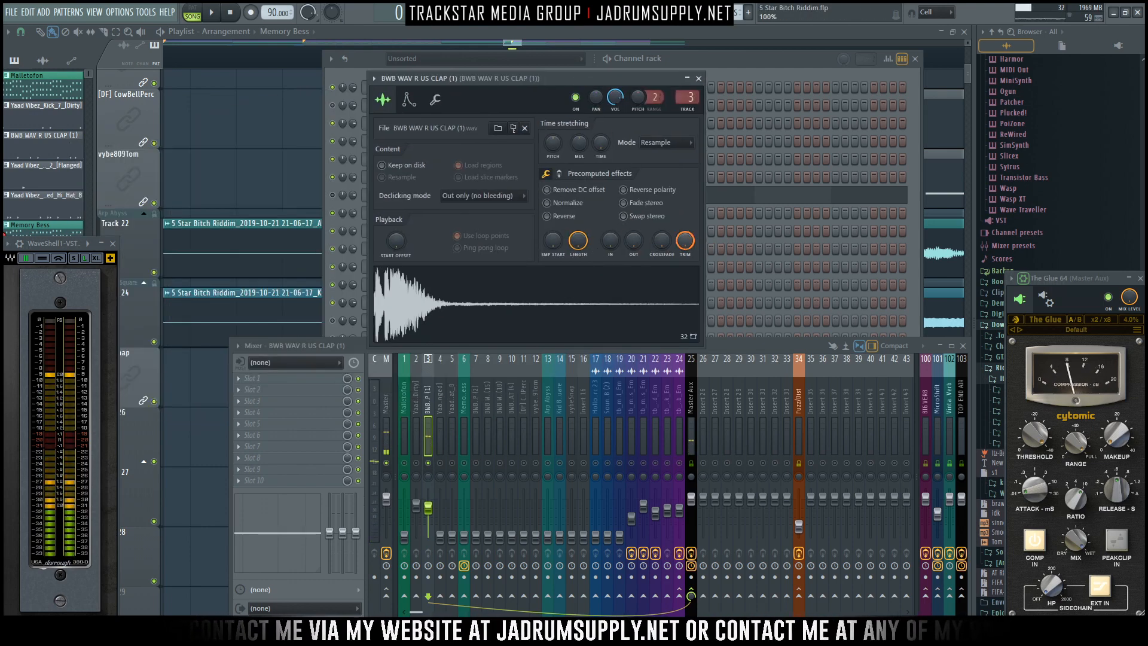
pyautogui.click(485, 312)
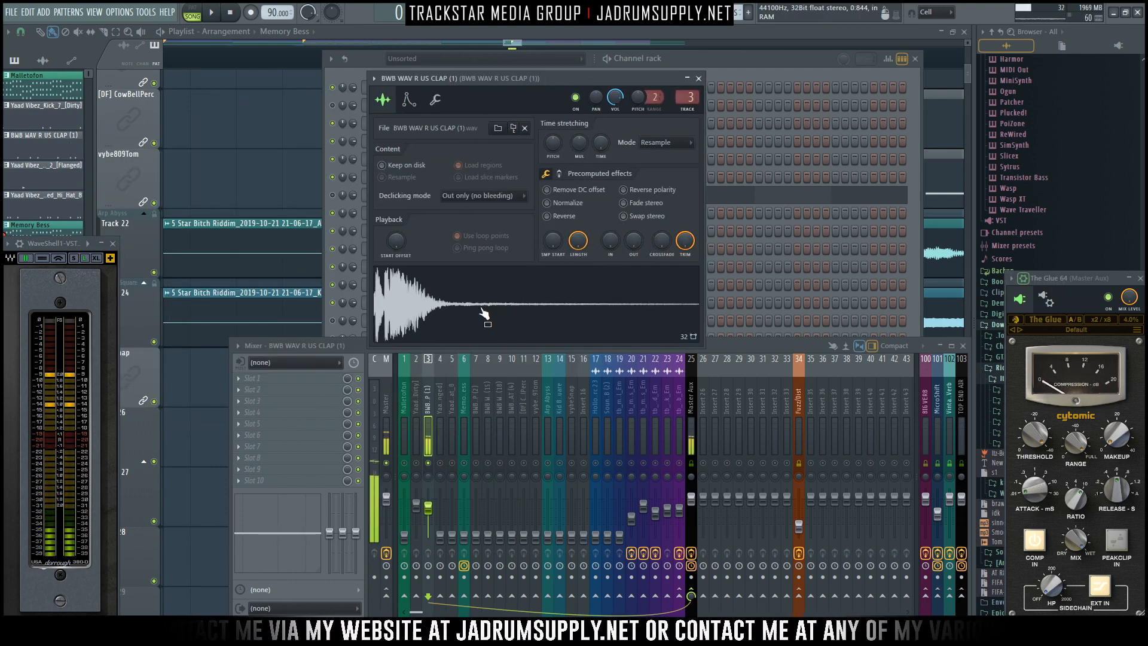
# Open the BWB WAV R US CLAP (1) sample in the audio editor and delete its tail from 0:105 to 0:844.
pyautogui.rightClick(440, 302)
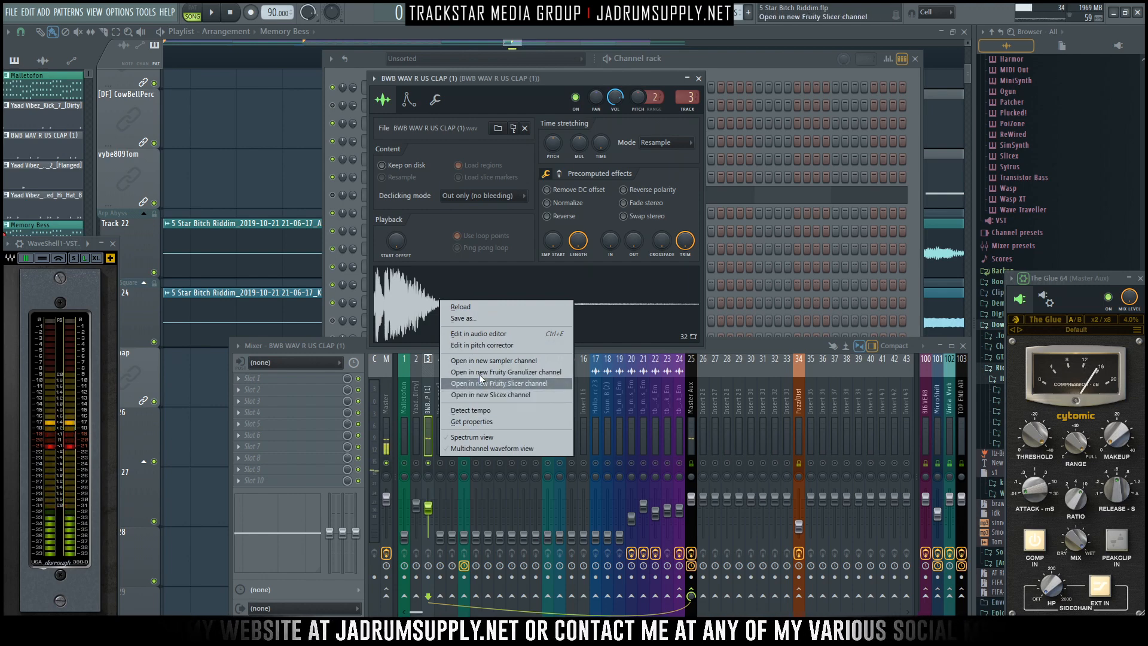
pyautogui.click(479, 334)
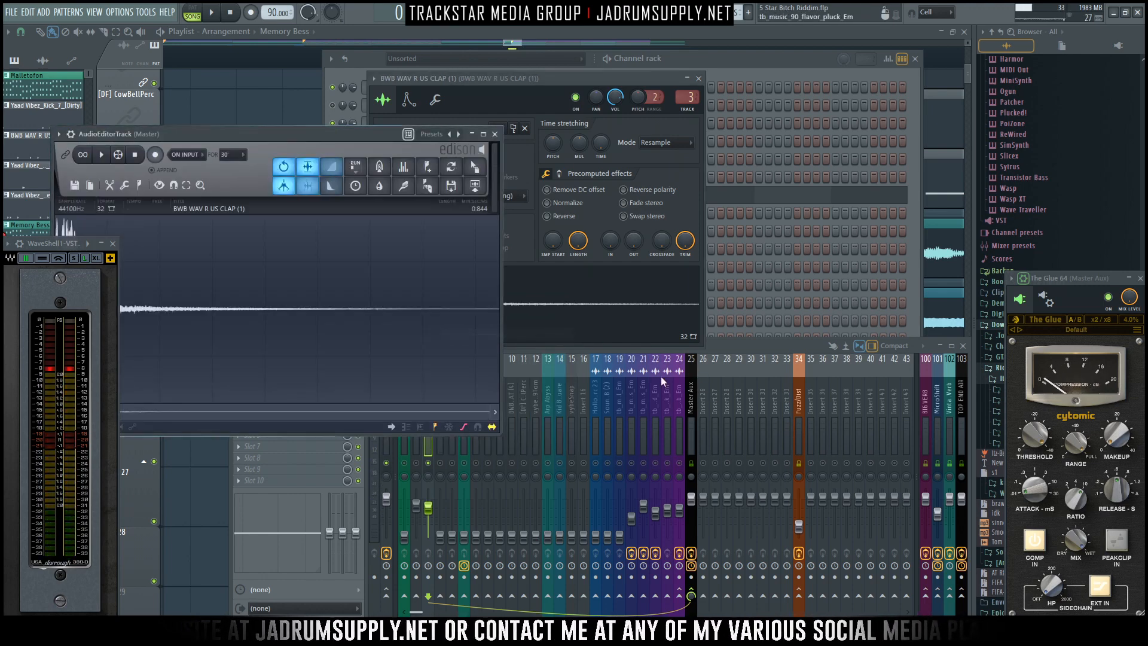
pyautogui.moveTo(338, 132); pyautogui.dragTo(589, 117)
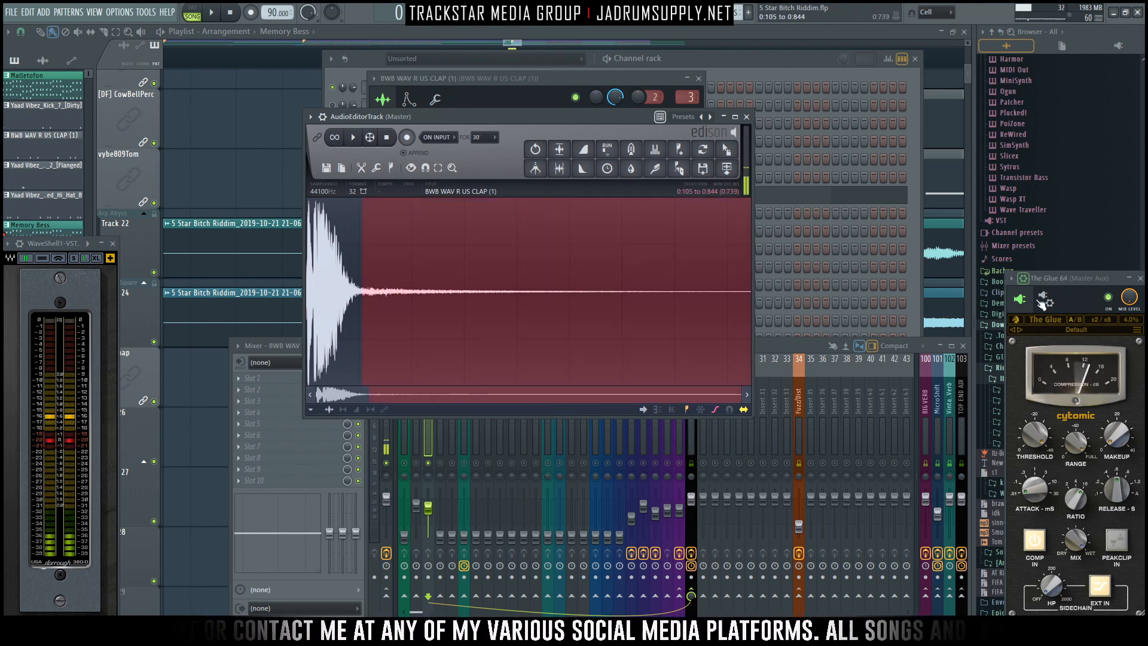
pyautogui.press('Delete')
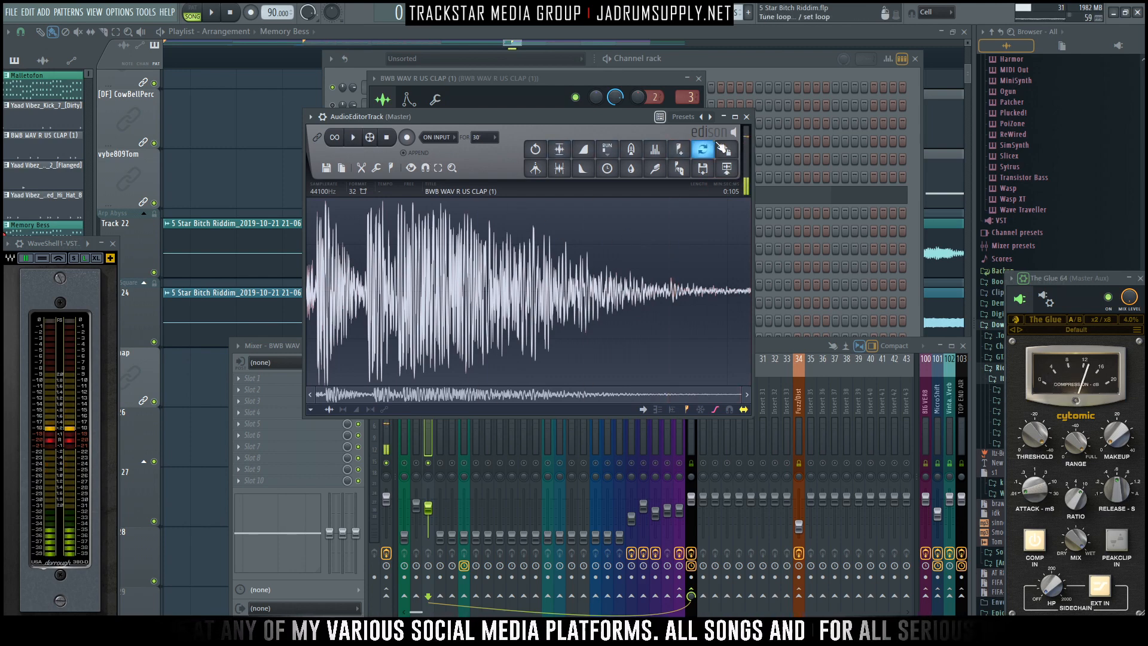
# Load the shortened clap back into the BWB WAV R US CLAP (1) channel and give it a slight fade-out.
pyautogui.moveTo(721, 146); pyautogui.dragTo(782, 278)
pyautogui.moveTo(441, 314); pyautogui.dragTo(521, 321)
pyautogui.click(647, 293)
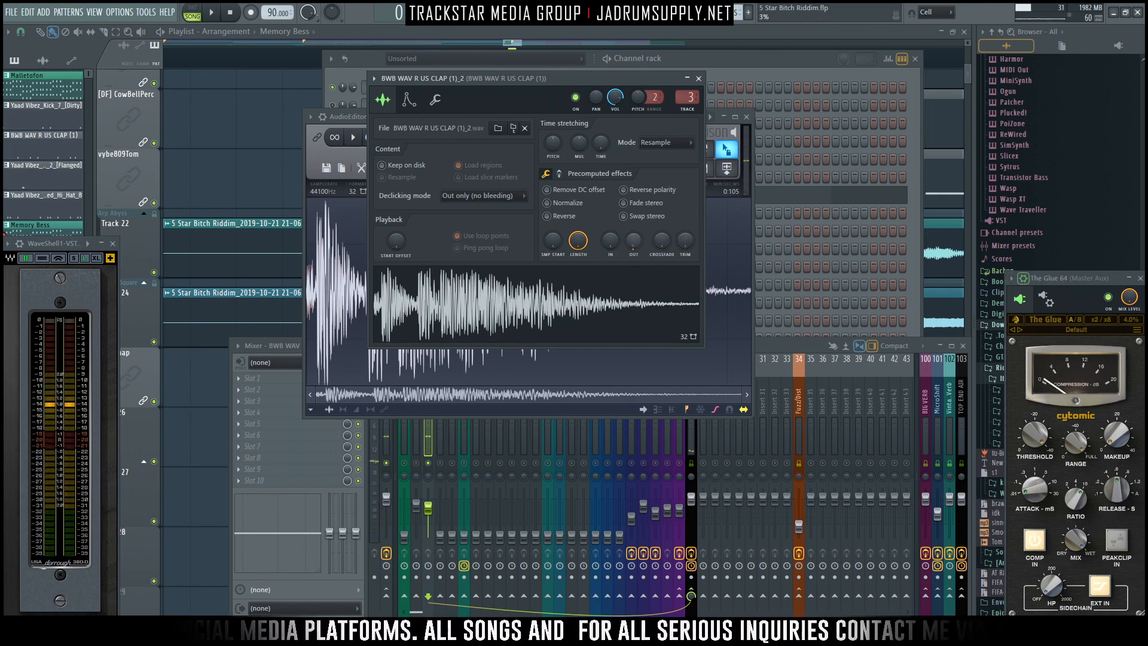
pyautogui.click(628, 292)
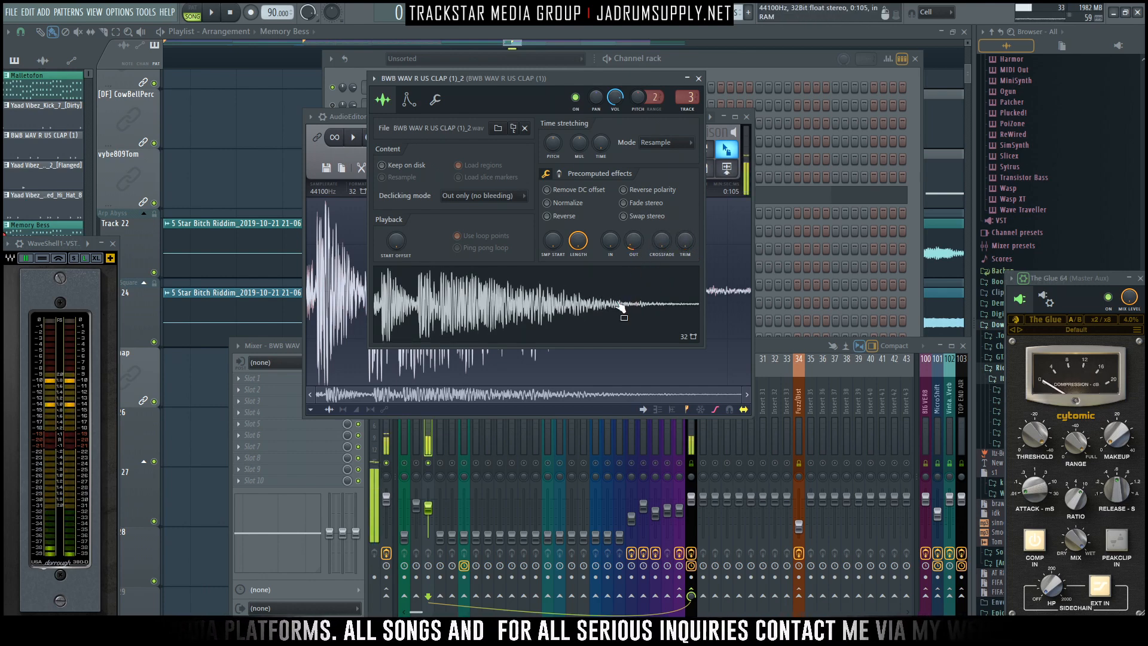
# Lower the BWB WAV R US CLAP (1) fader slightly against the full mix and close the sampler and audio editor windows.
pyautogui.click(427, 437)
pyautogui.press('space')
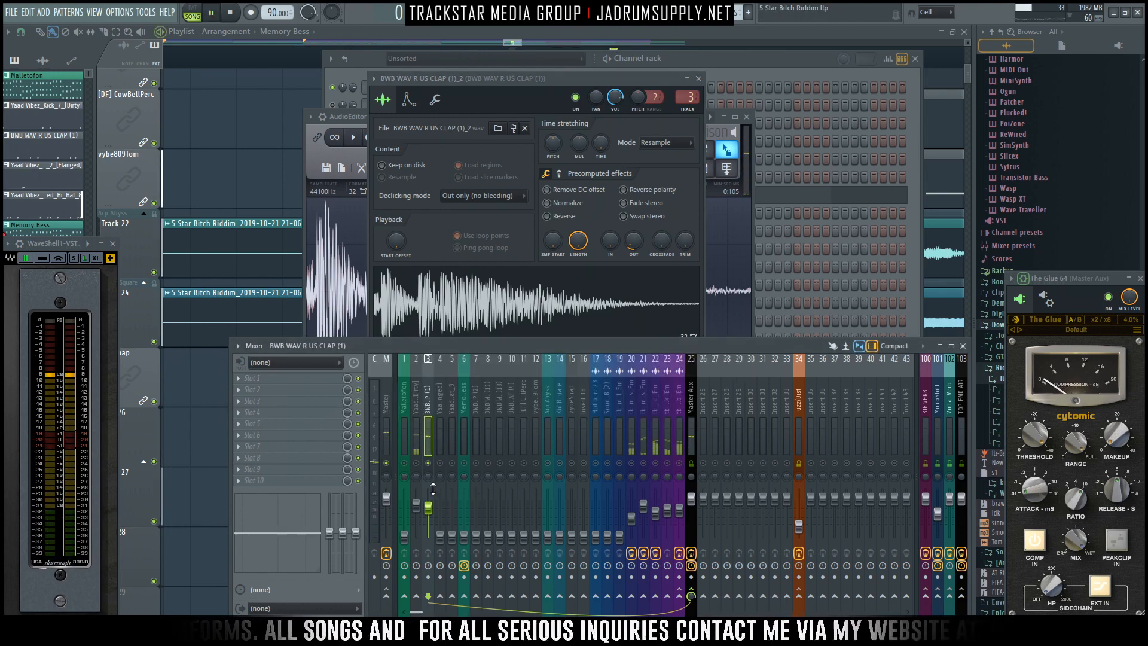
pyautogui.rightClick(429, 464)
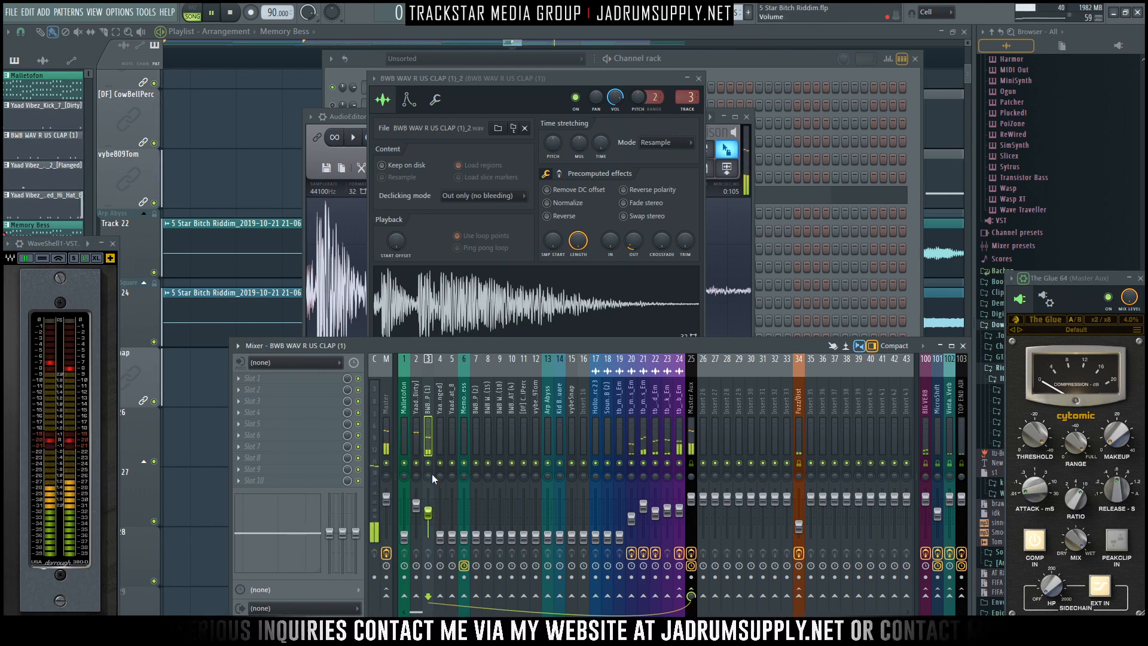
pyautogui.click(698, 78)
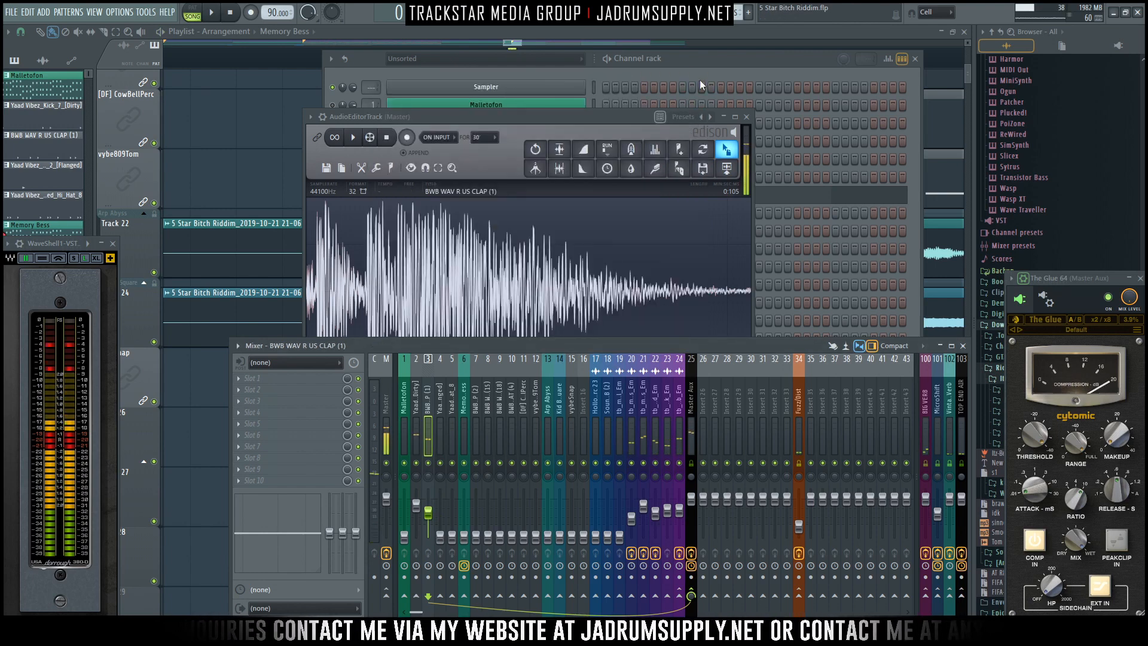
pyautogui.click(746, 117)
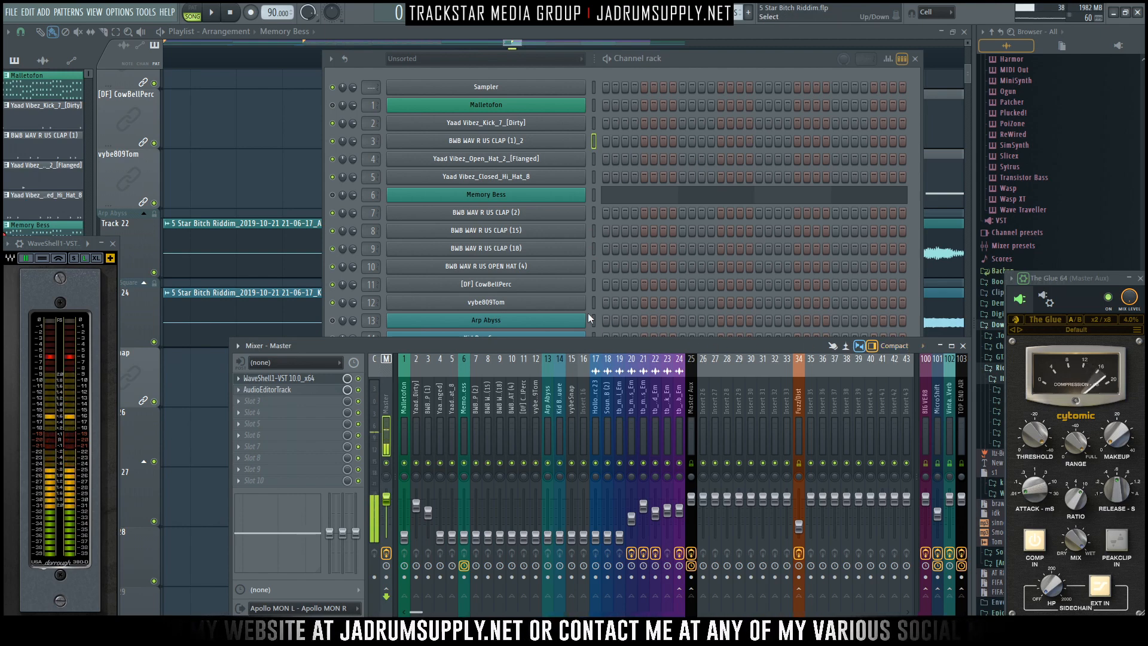
# Select the four BWB WAV R US CLAP channels together in the channel rack.
pyautogui.click(547, 147)
pyautogui.press('Escape')
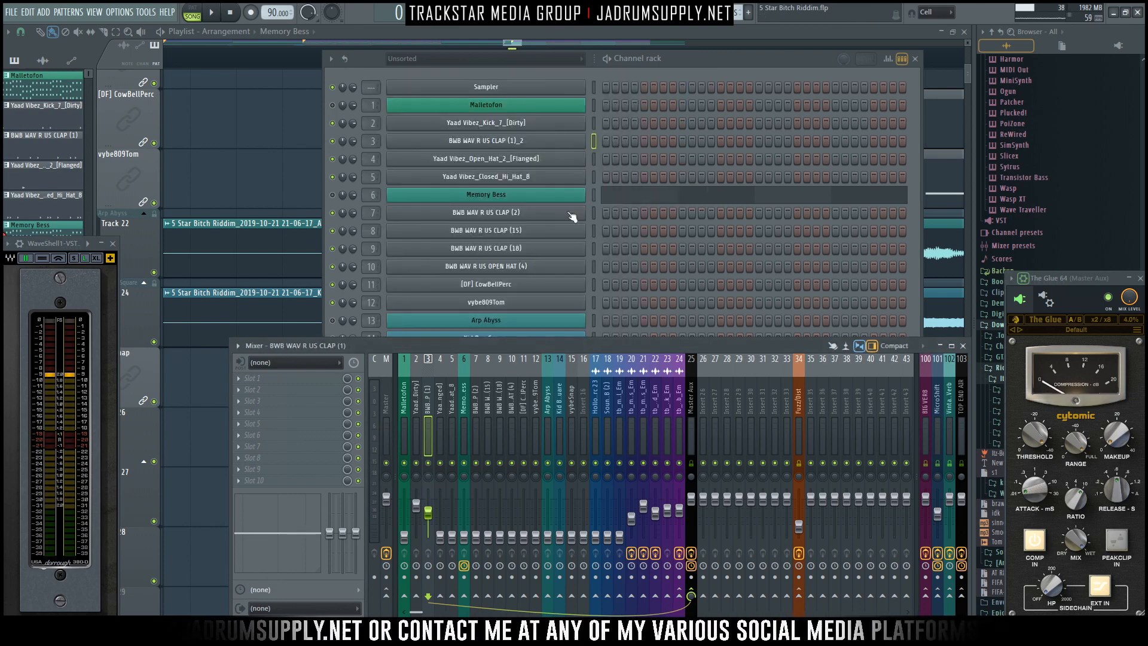
pyautogui.moveTo(590, 214); pyautogui.dragTo(597, 233)
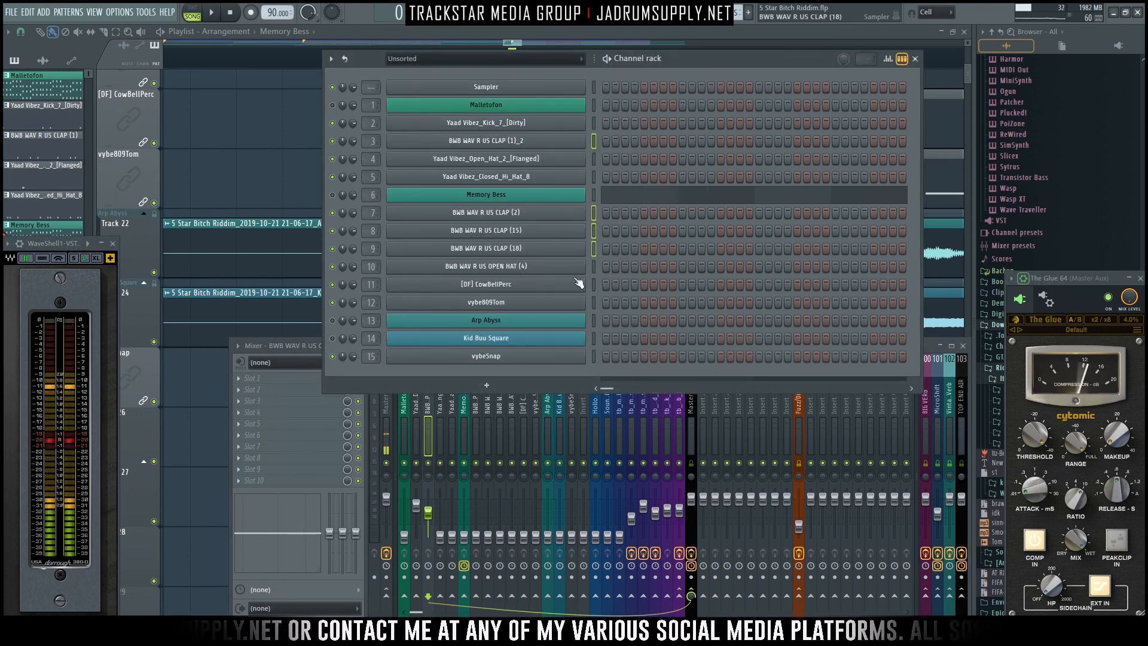
# Enlarge the mixer, adjust the BWB WAV R US CLAP (1) track's stereo separation and set its fader to about 59% (-10.1 dB).
pyautogui.click(428, 437)
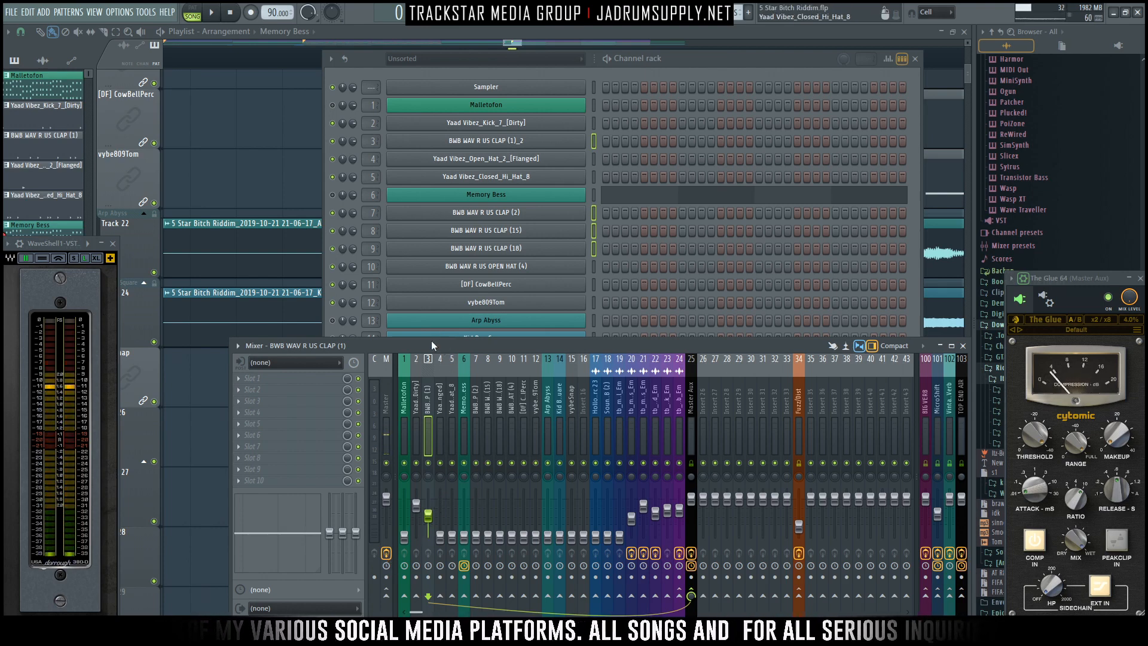
pyautogui.moveTo(436, 339); pyautogui.dragTo(433, 314)
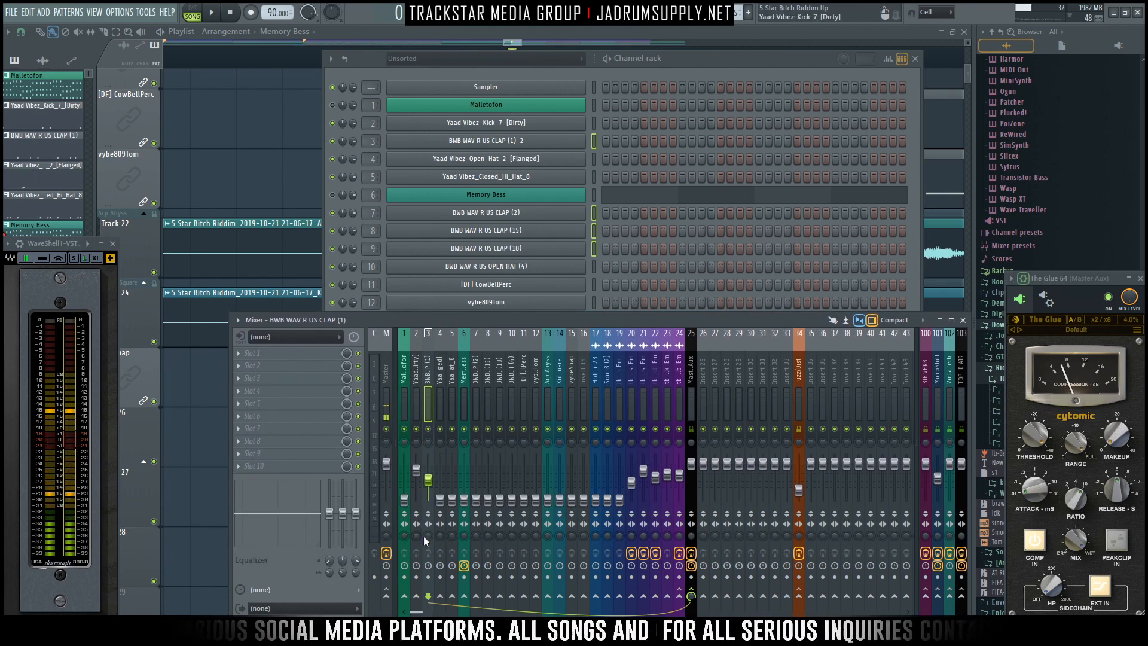
pyautogui.press('space')
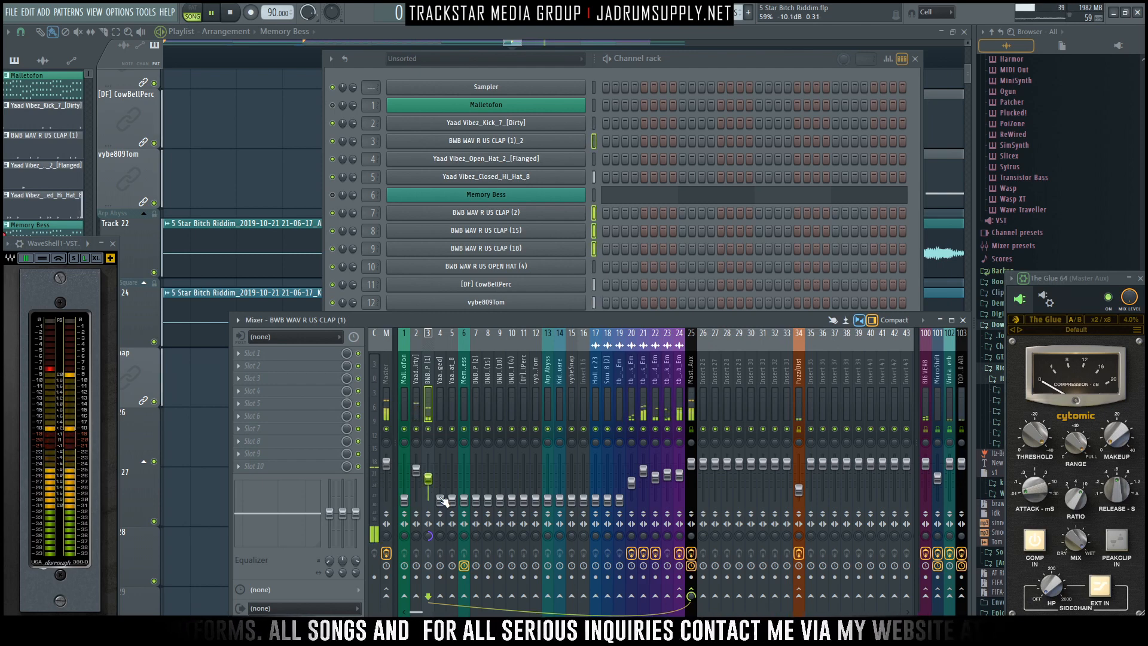
pyautogui.press('space')
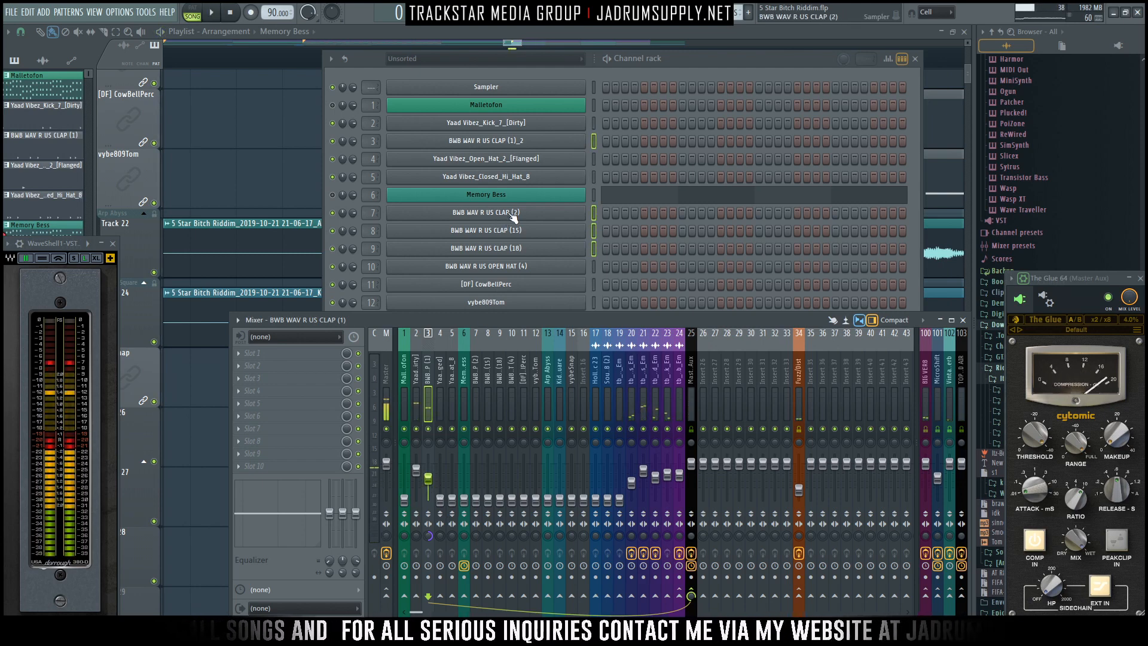
# Raise the BWB WAV R US CLAP (2) mixer track's fader while playing the song.
pyautogui.click(513, 213)
pyautogui.press('space')
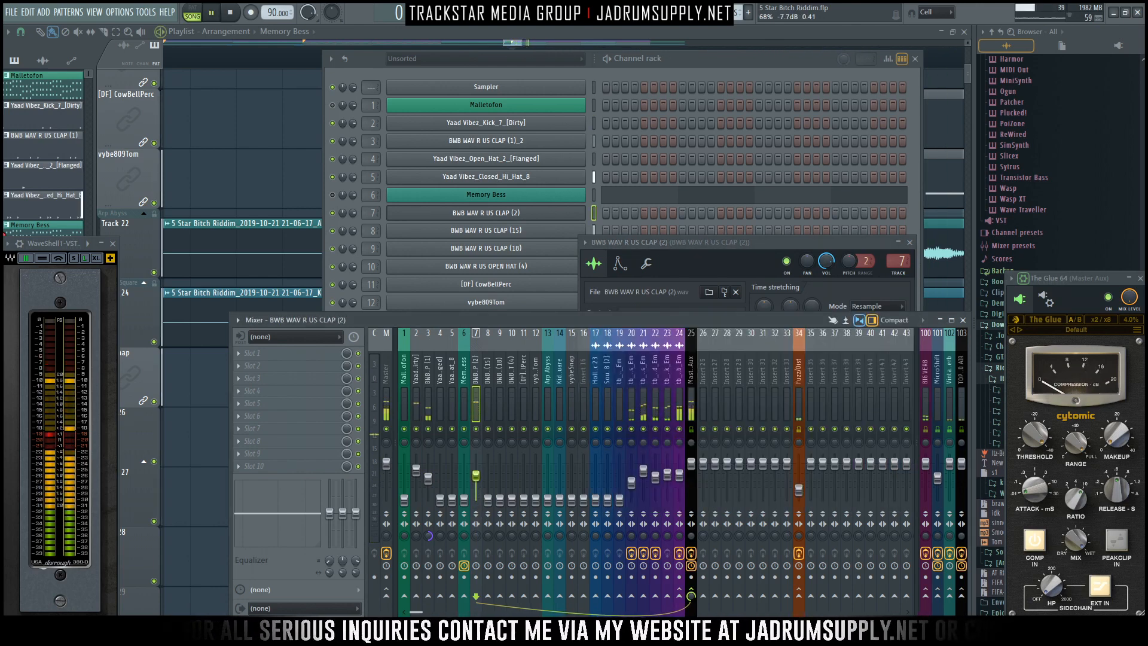
pyautogui.press('space')
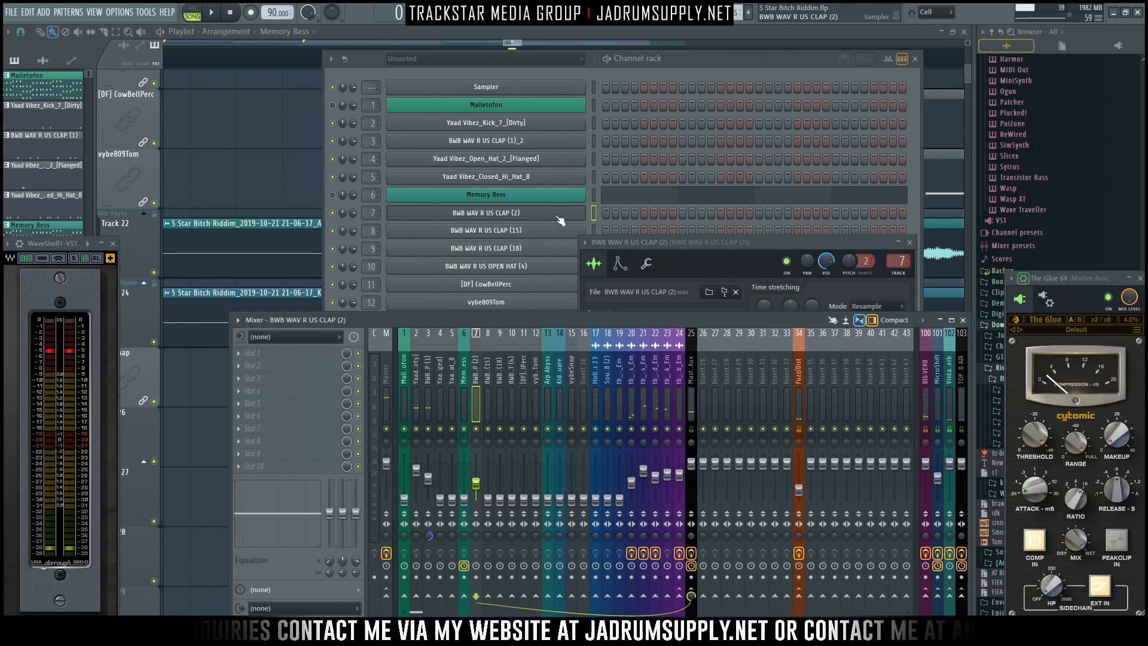
# Switch the channel rack to the Em MINOR pattern to show the drum step sequences.
pyautogui.click(556, 214)
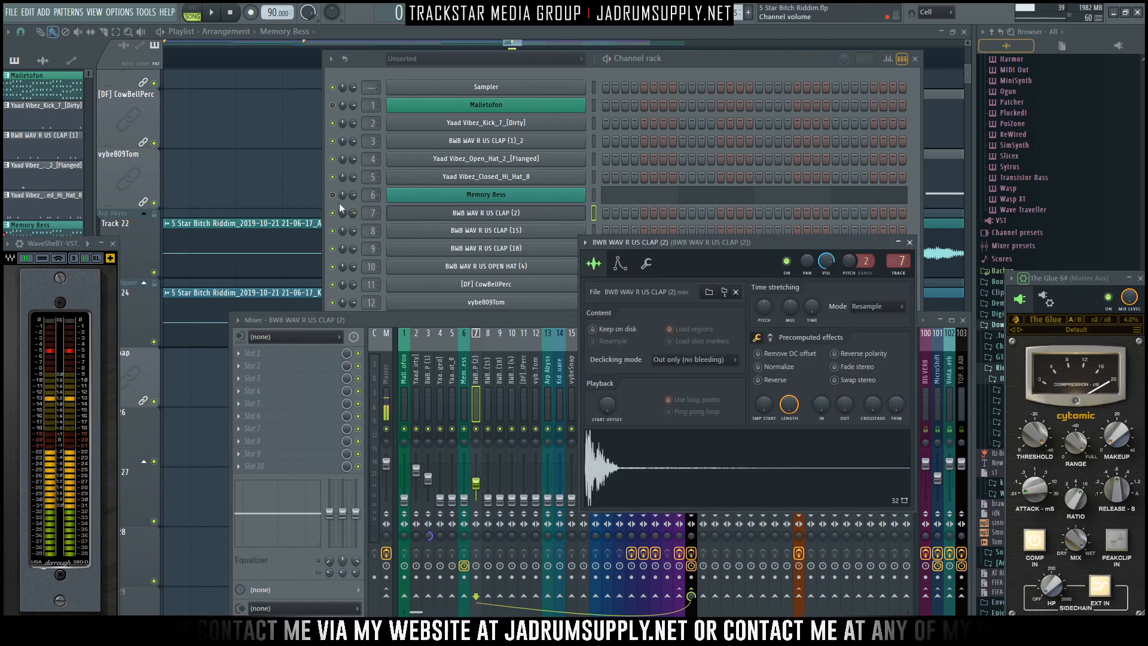
pyautogui.press('KP_Add')
pyautogui.press('KP_Add')
pyautogui.press('KP_Add')
pyautogui.press('KP_Add')
pyautogui.press('KP_Add')
pyautogui.press('KP_Add')
pyautogui.press('KP_Add')
pyautogui.press('KP_Add')
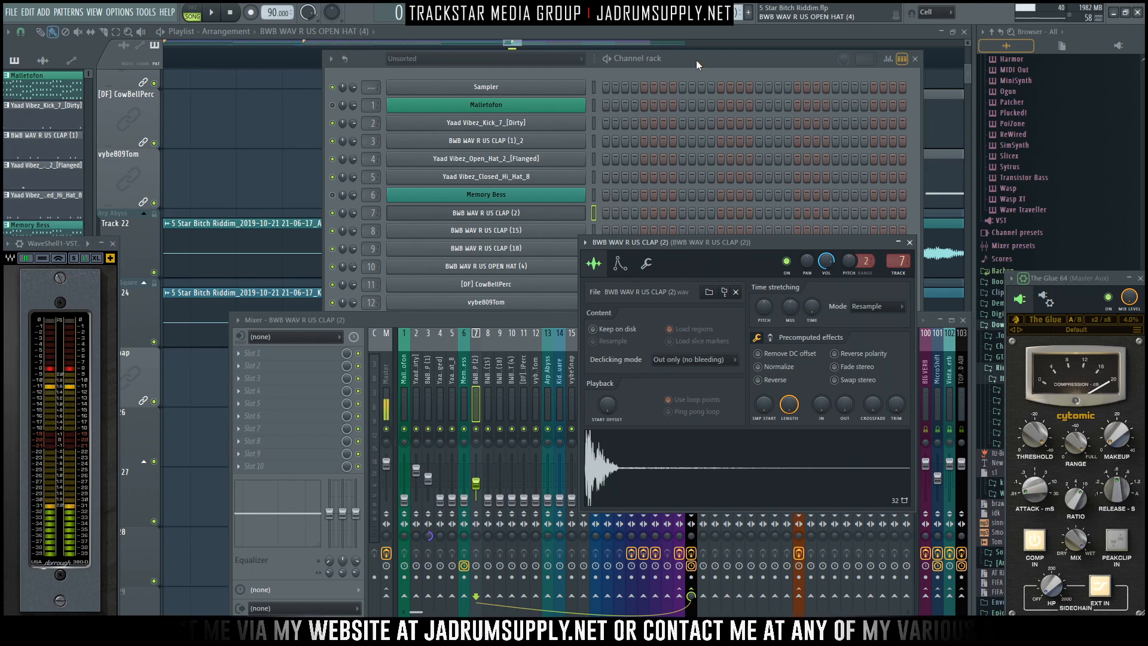
pyautogui.press('KP_Add')
pyautogui.press('KP_Add')
pyautogui.press('KP_Add')
pyautogui.press('KP_Add')
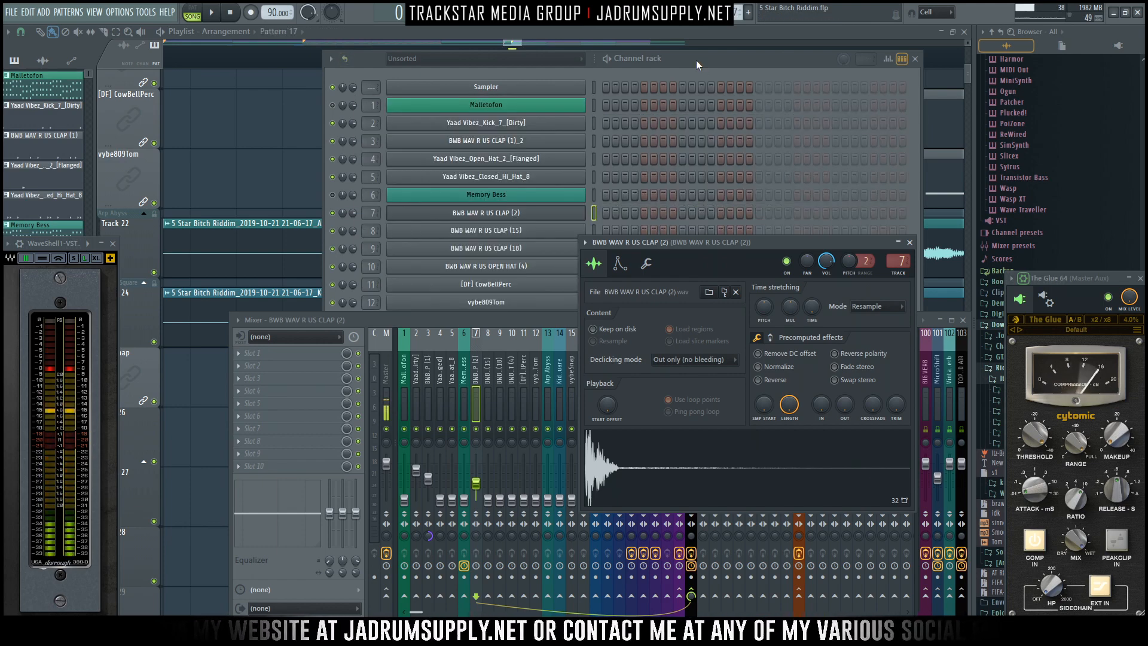
pyautogui.click(651, 221)
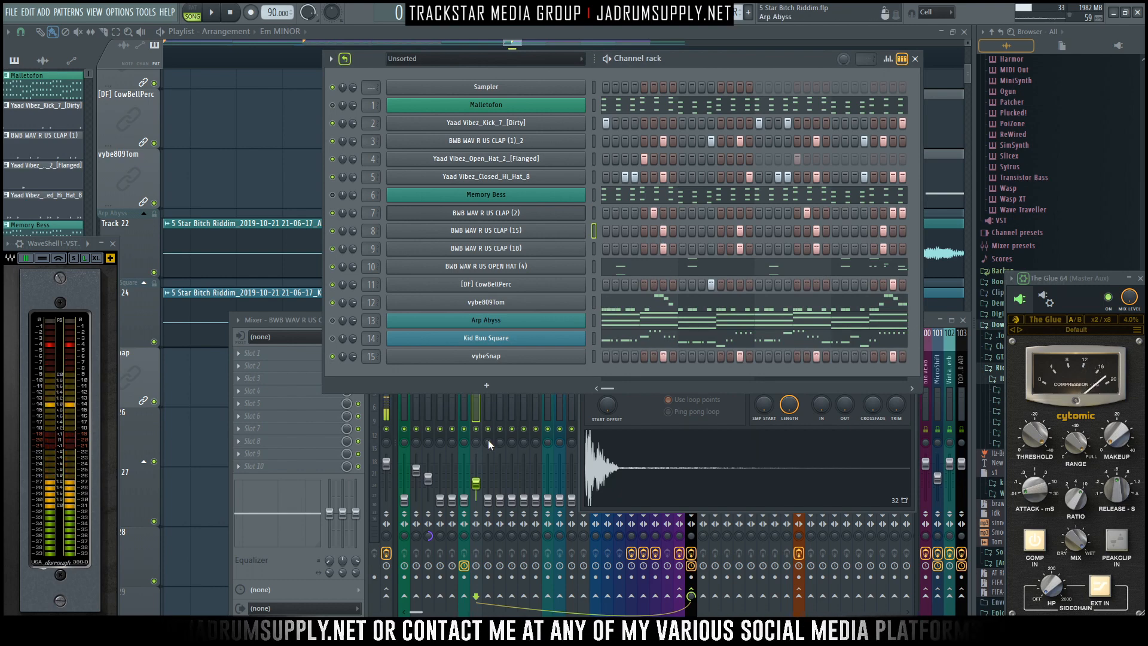
# Raise the BWB WAV R US CLAP (15) mixer track's fader during playback and check it soloed and in the full mix.
pyautogui.click(476, 406)
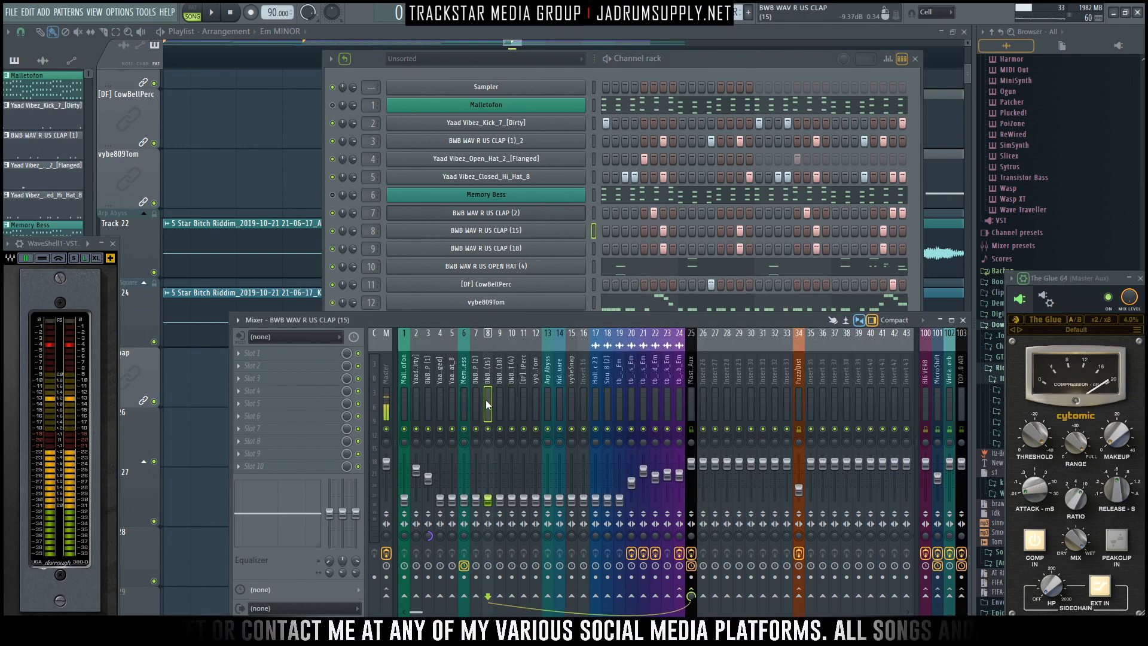
pyautogui.press('space')
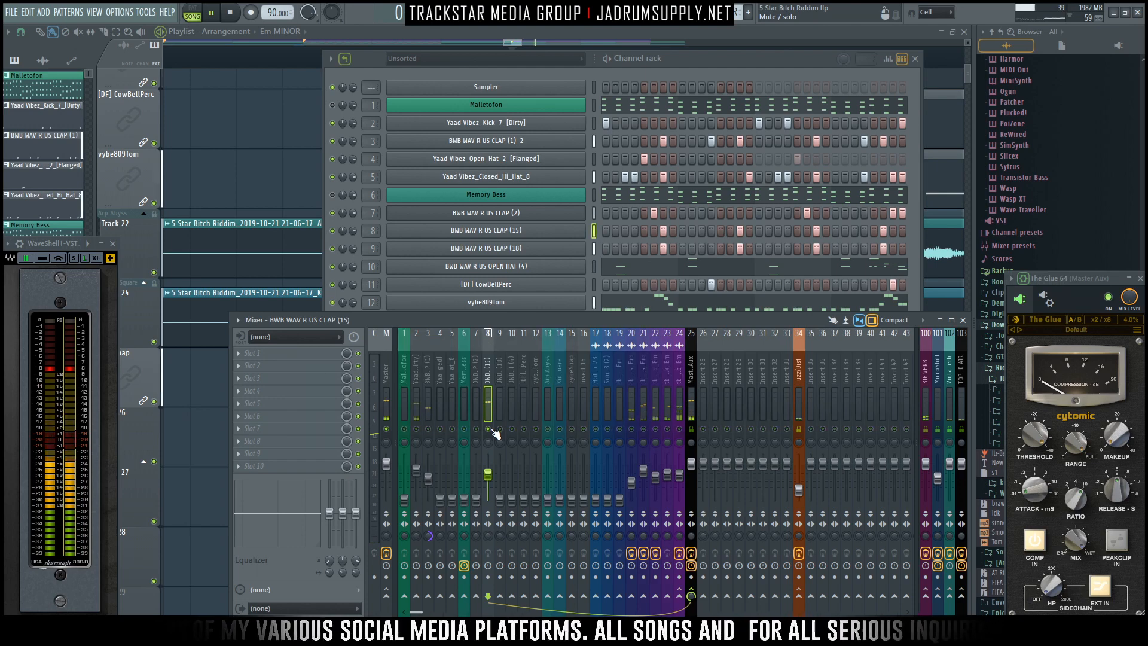
pyautogui.press('space')
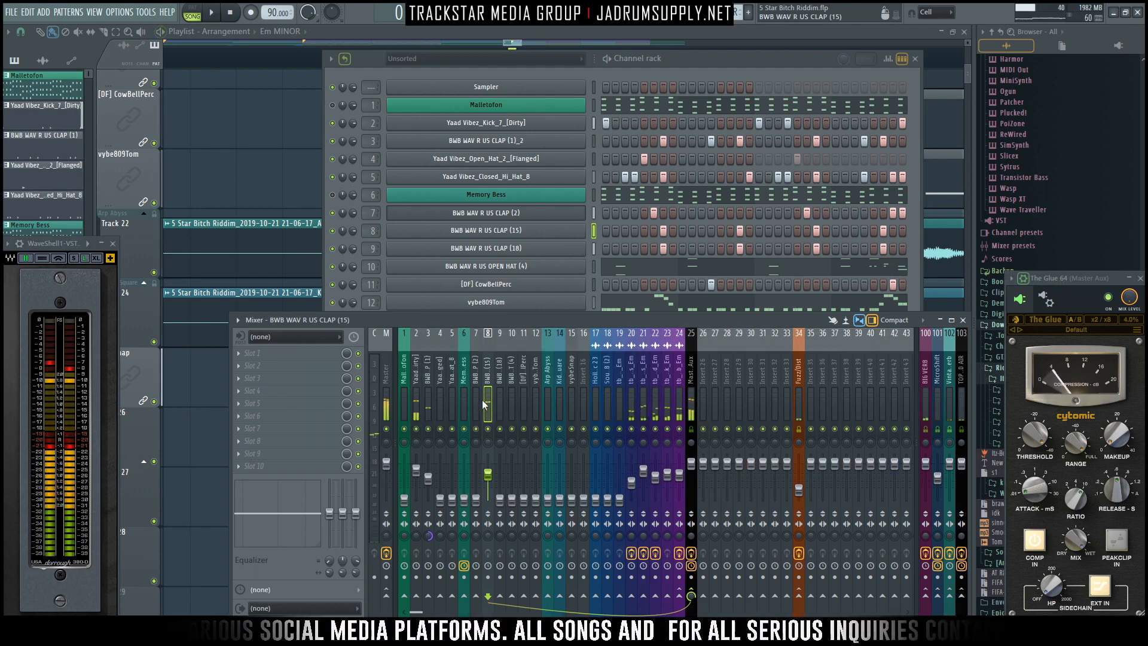
# Insert Fruity Stereo Shaper on the BWB WAV R US CLAP (15) mixer track and load its Delay preset.
pyautogui.click(300, 352)
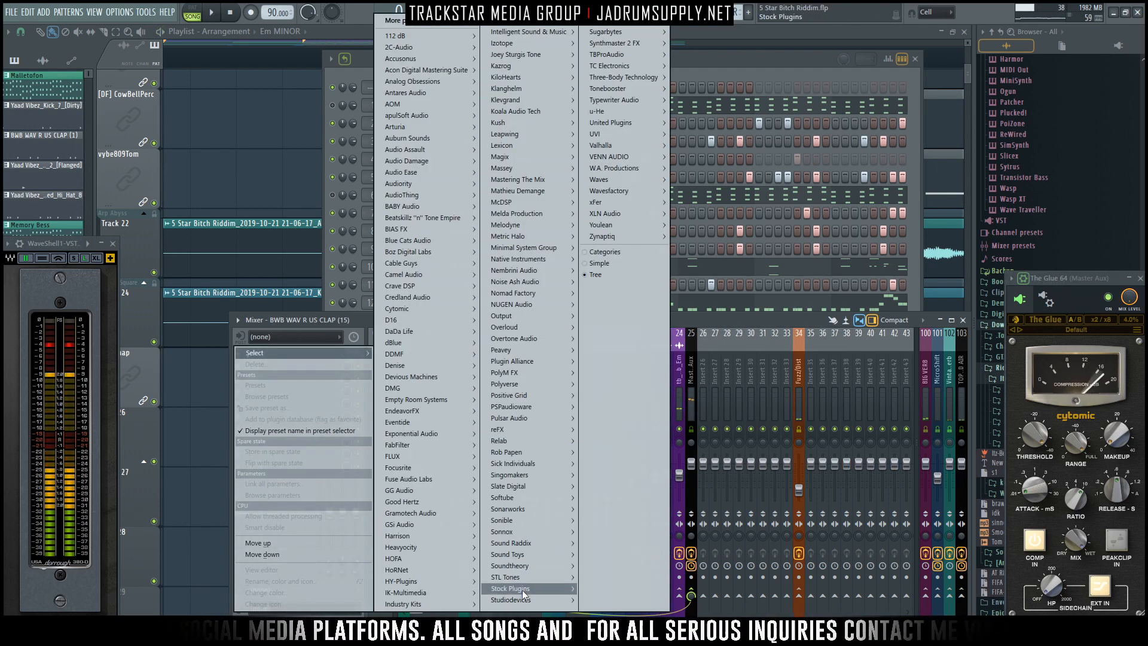
pyautogui.moveTo(628, 584)
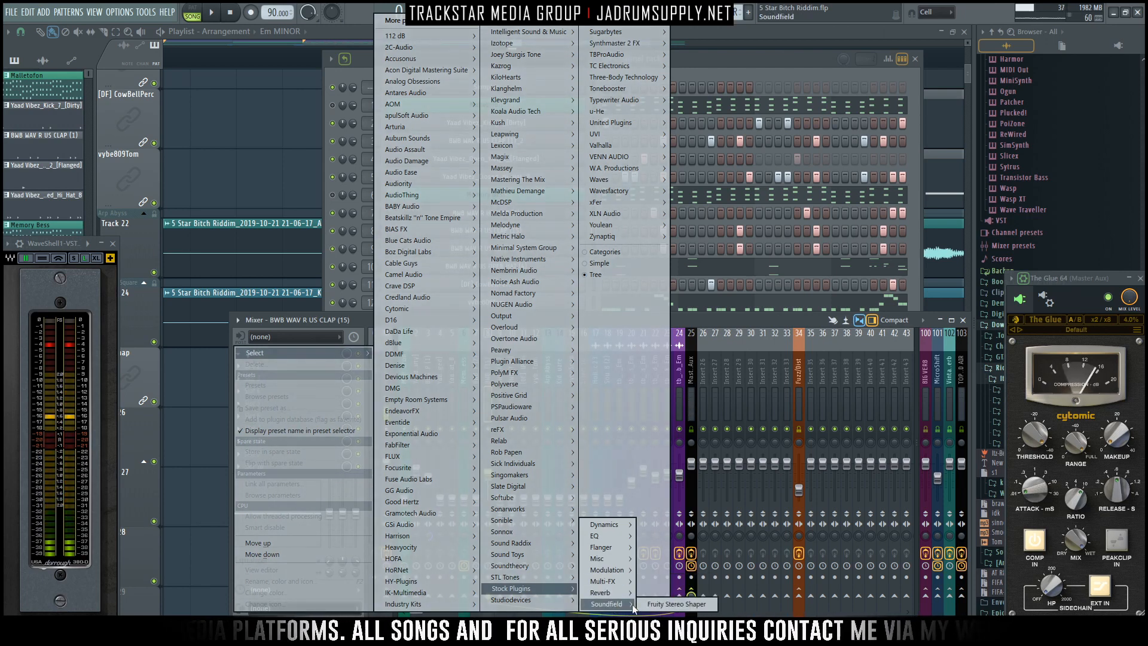
pyautogui.click(676, 604)
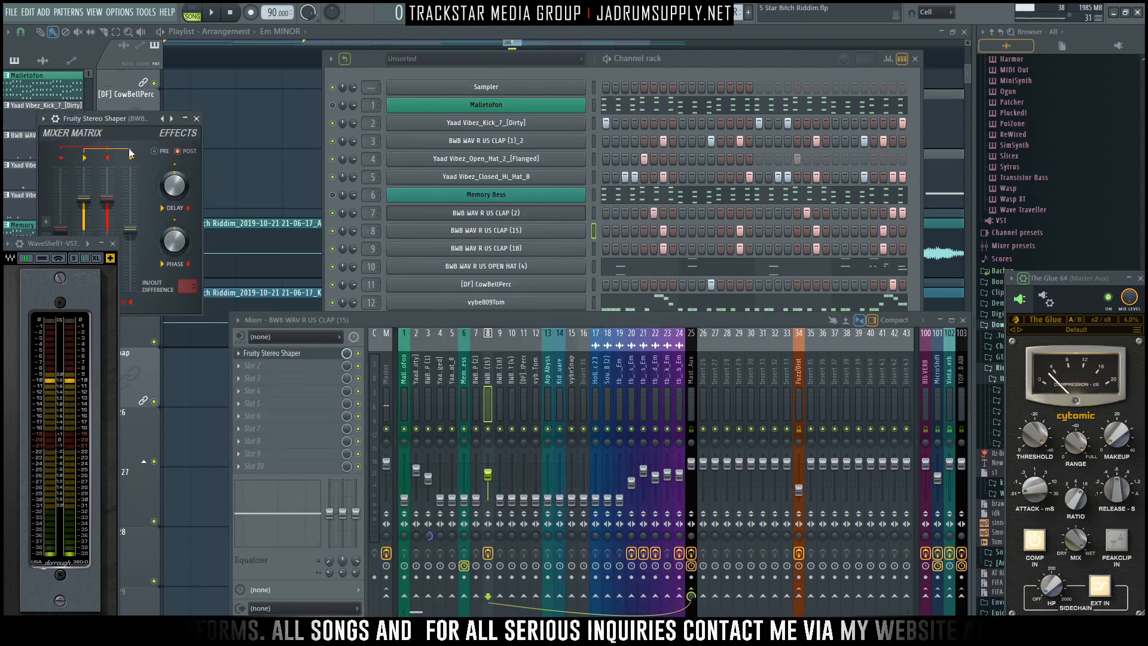
pyautogui.moveTo(131, 127); pyautogui.dragTo(679, 87)
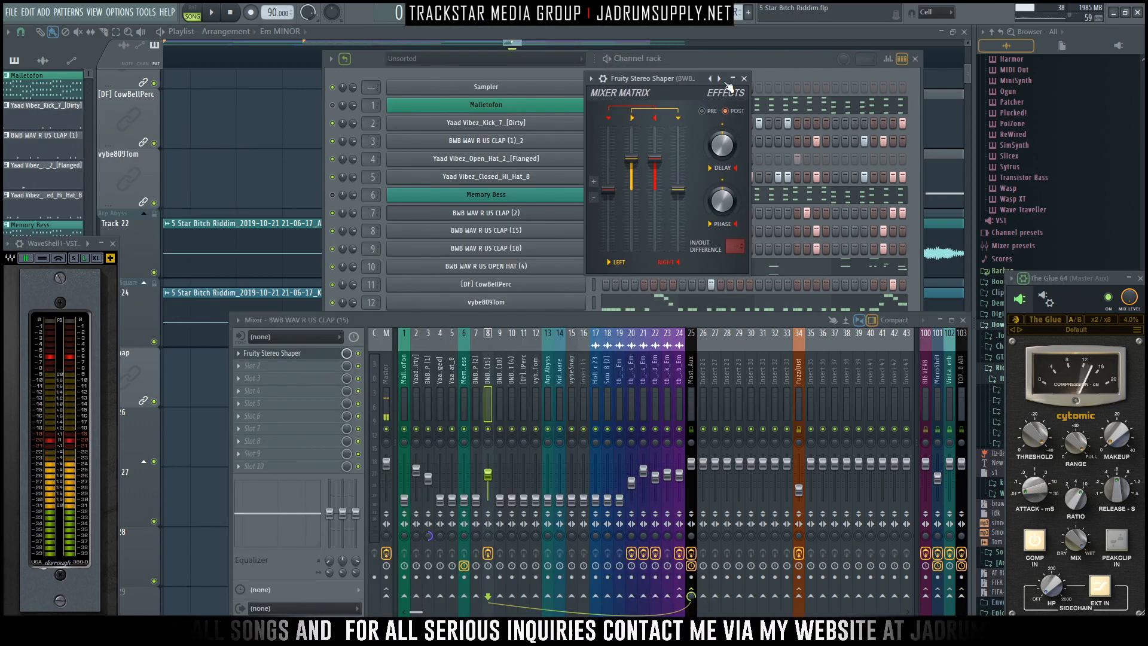
pyautogui.rightClick(716, 83)
pyautogui.click(741, 55)
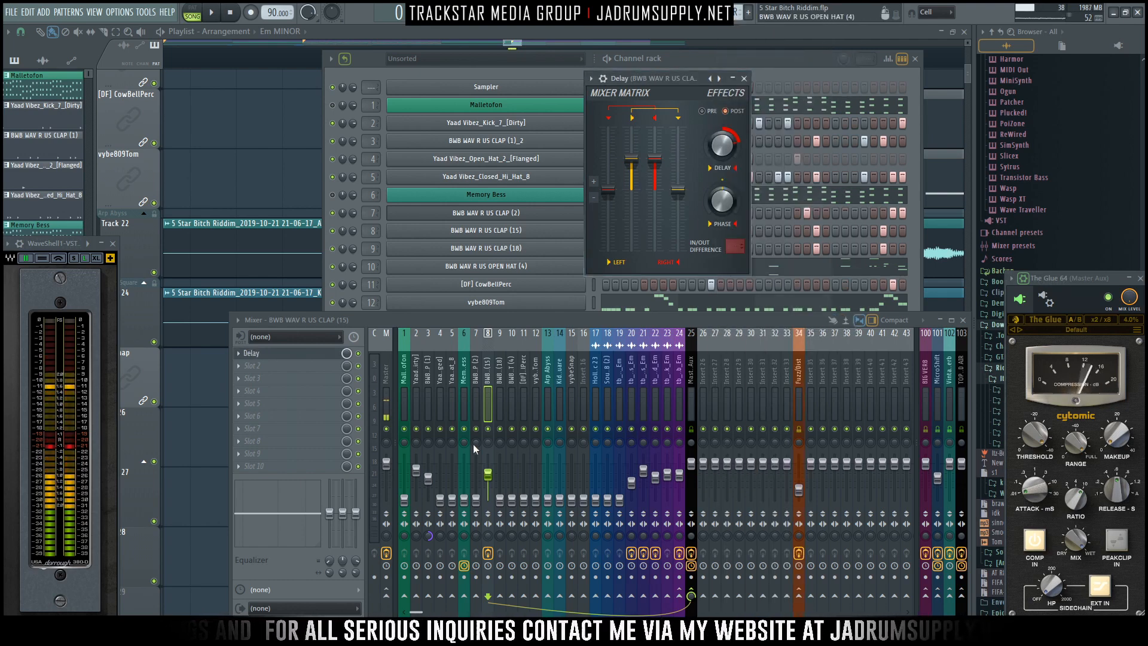
# Solo the BWB WAV R US CLAP (15) track and reduce the Stereo Shaper's left/right delay to about 1.6 ms while listening.
pyautogui.rightClick(490, 429)
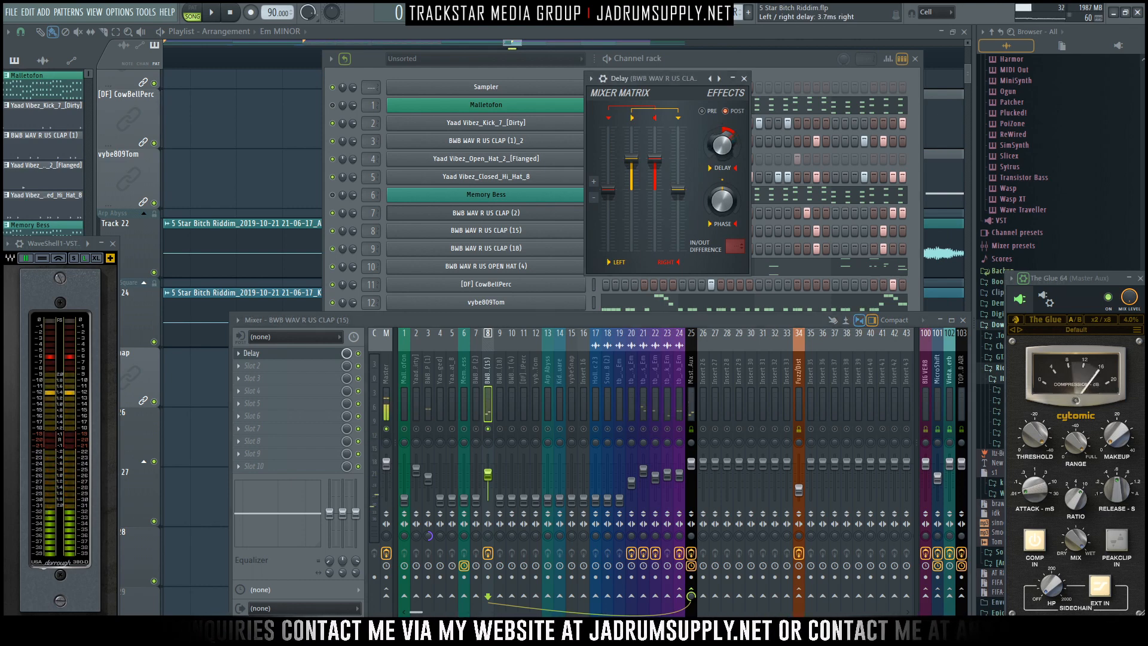
pyautogui.press('space')
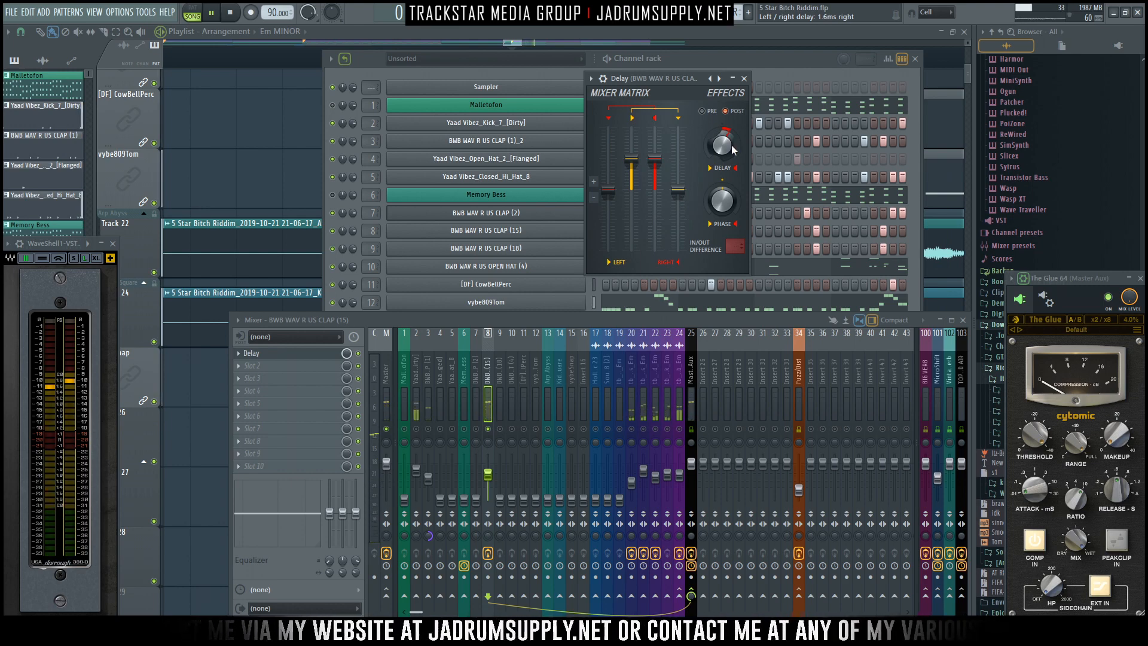
pyautogui.press('space')
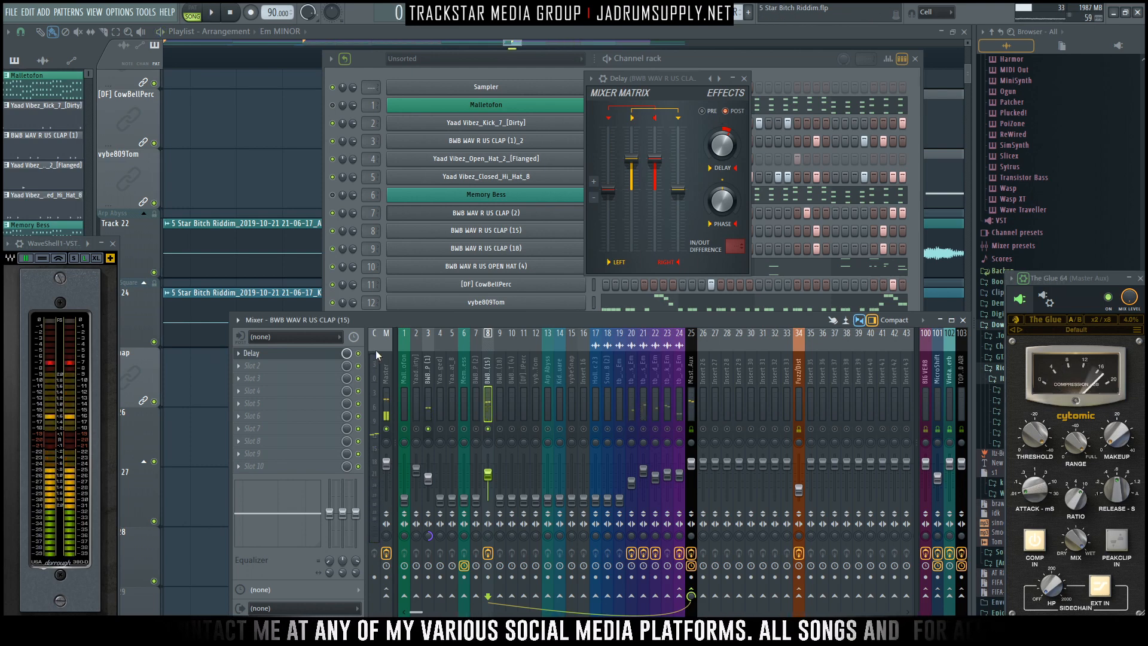
# Raise the BWB WAV R US CLAP (18) track's fader and set the CLAP (15) fader to 68% (-7.7 dB) during playback.
pyautogui.press('space')
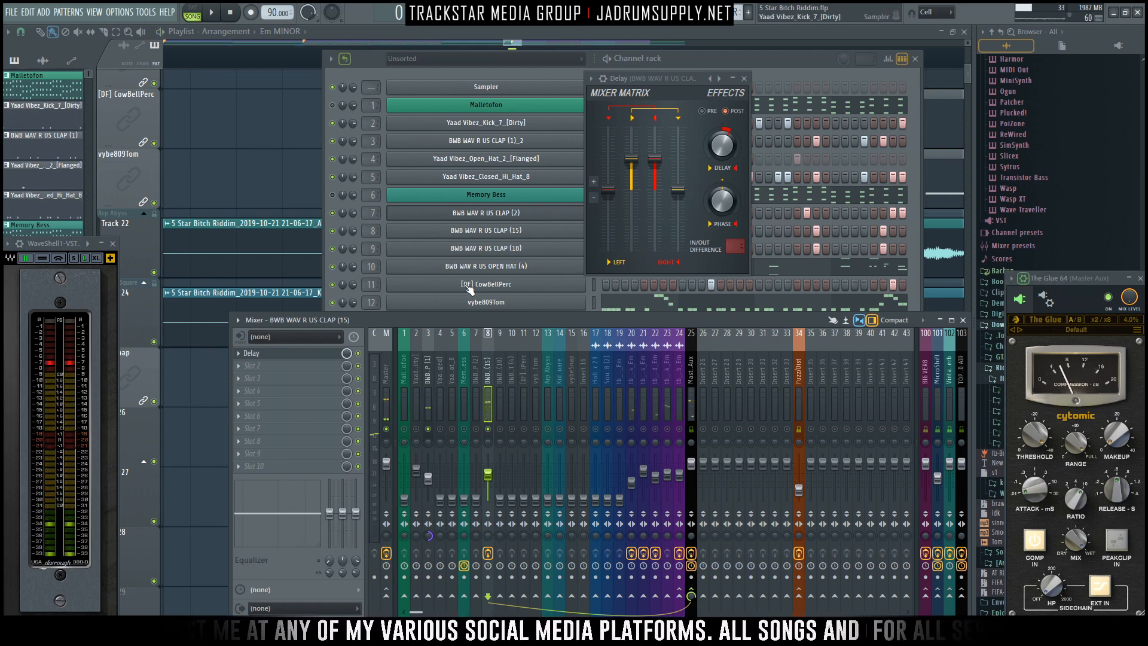
pyautogui.click(502, 403)
pyautogui.press('space')
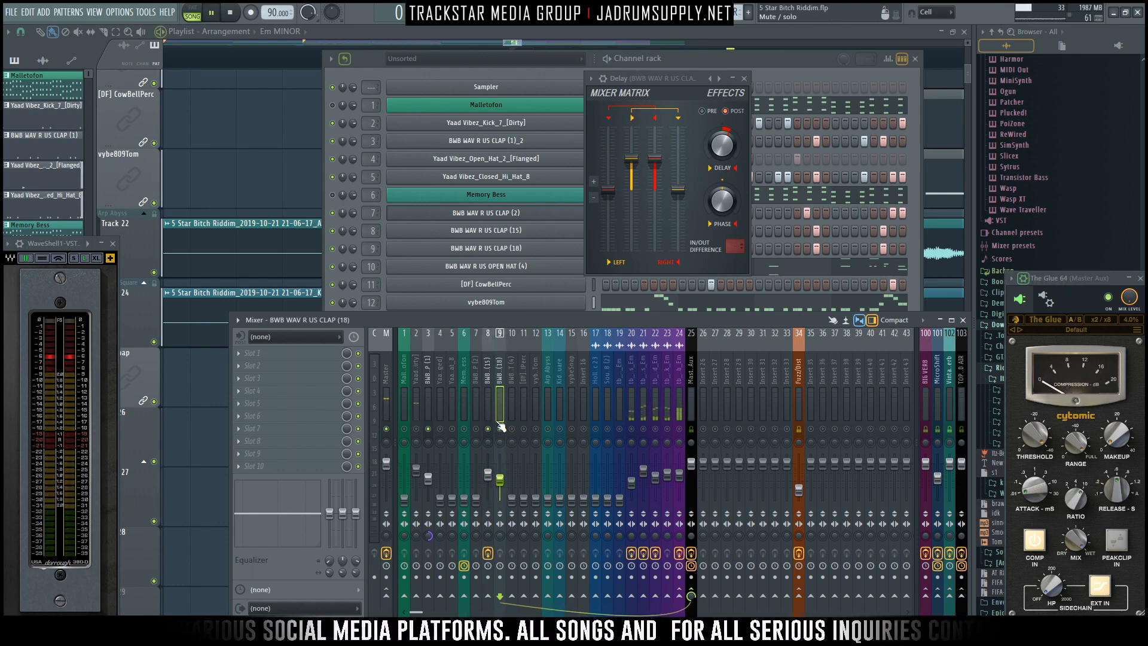
pyautogui.click(489, 475)
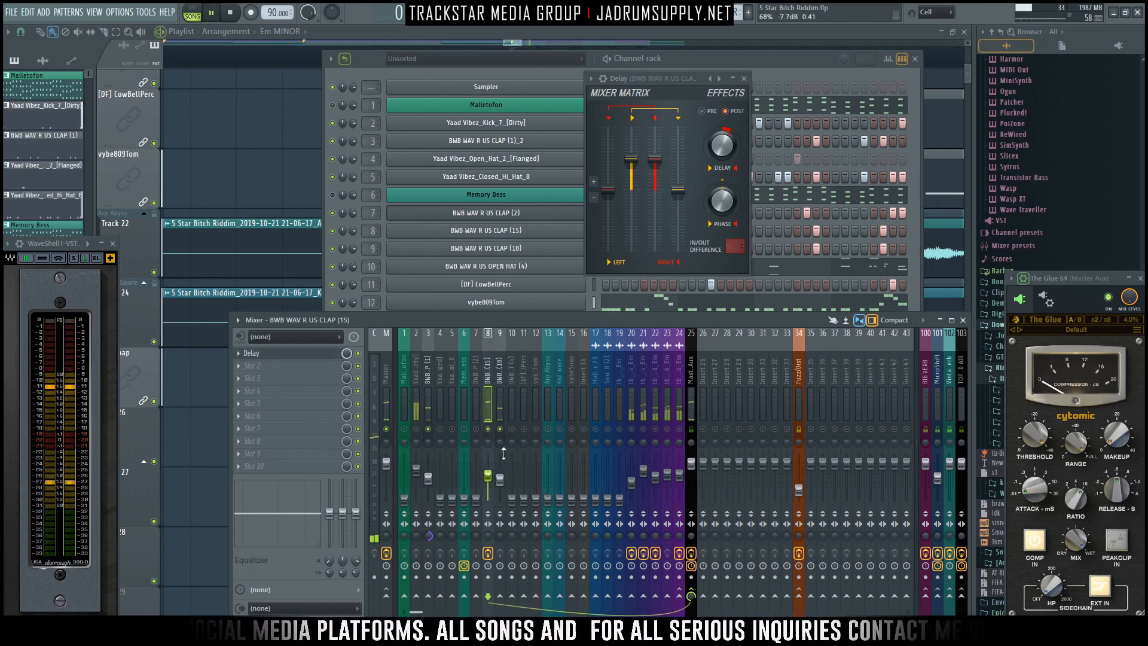
# Insert the Waves S1 Imager Stereo on the BWB WAV R US CLAP (18) mixer track and set its width to 3.5.
pyautogui.click(501, 401)
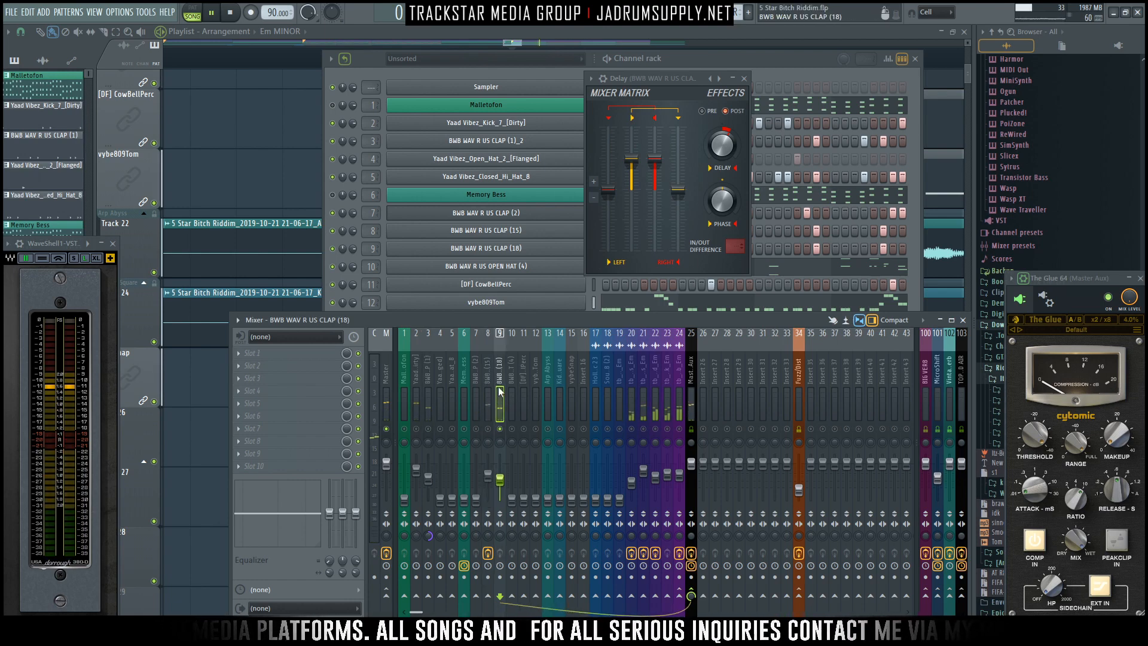
pyautogui.click(281, 353)
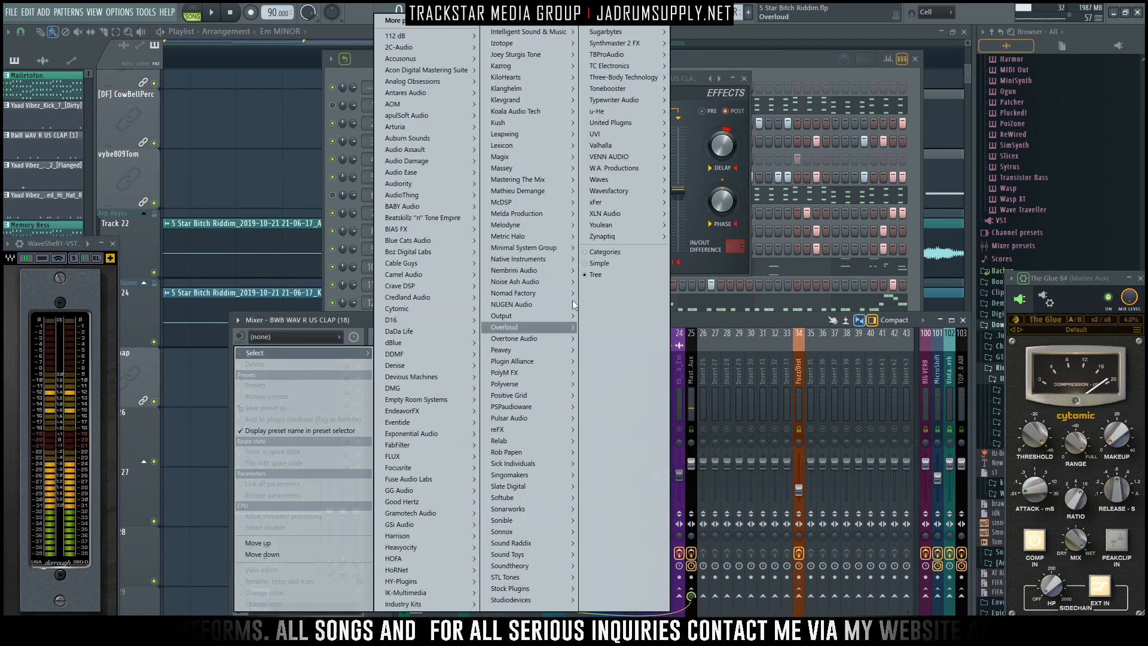
pyautogui.moveTo(612, 184)
pyautogui.click(736, 182)
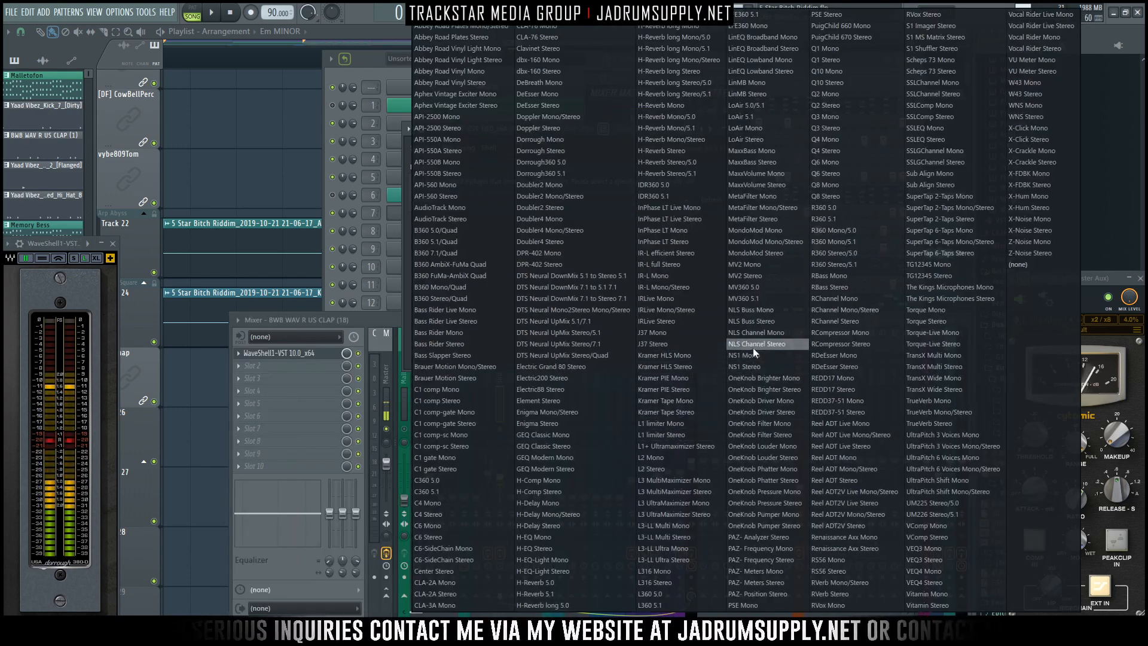
pyautogui.click(938, 26)
pyautogui.click(452, 275)
pyautogui.write('3.5')
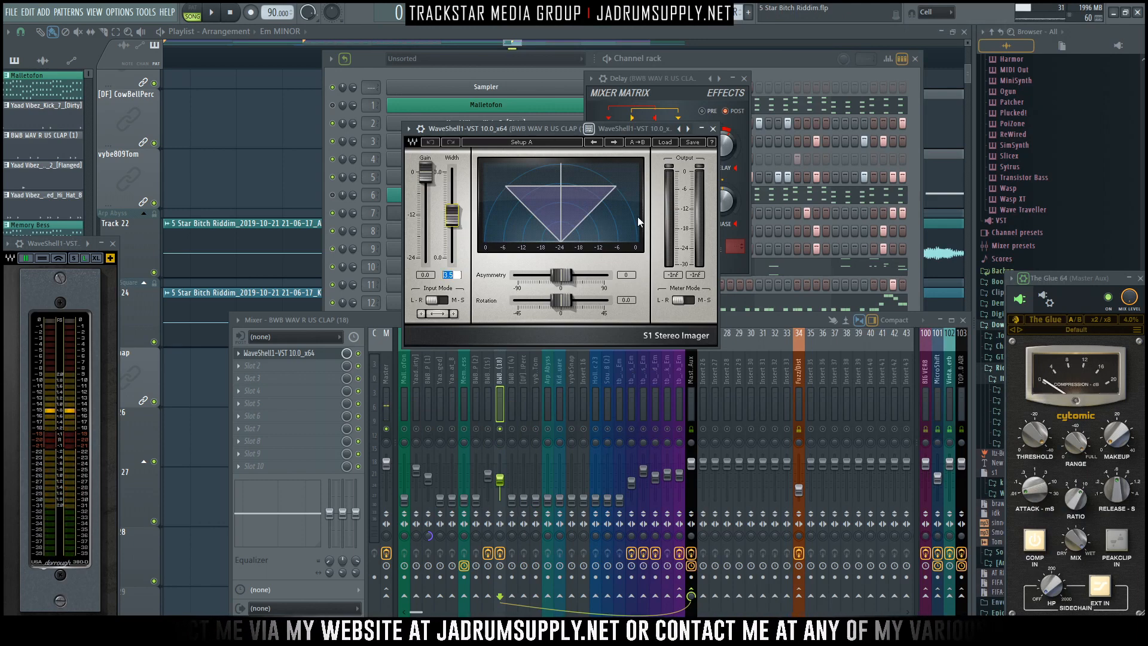
# Set the S1 Stereo Imager's width on the BWB WAV R US CLAP (18) track to about 1.85.
pyautogui.press('Return')
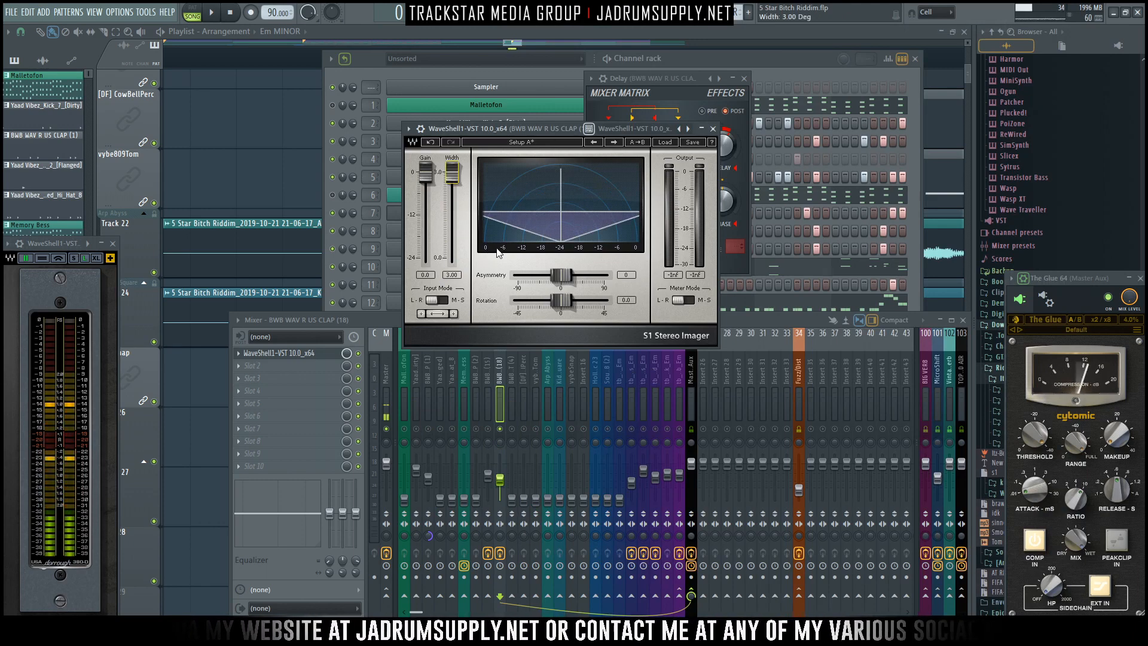
pyautogui.write('2.5')
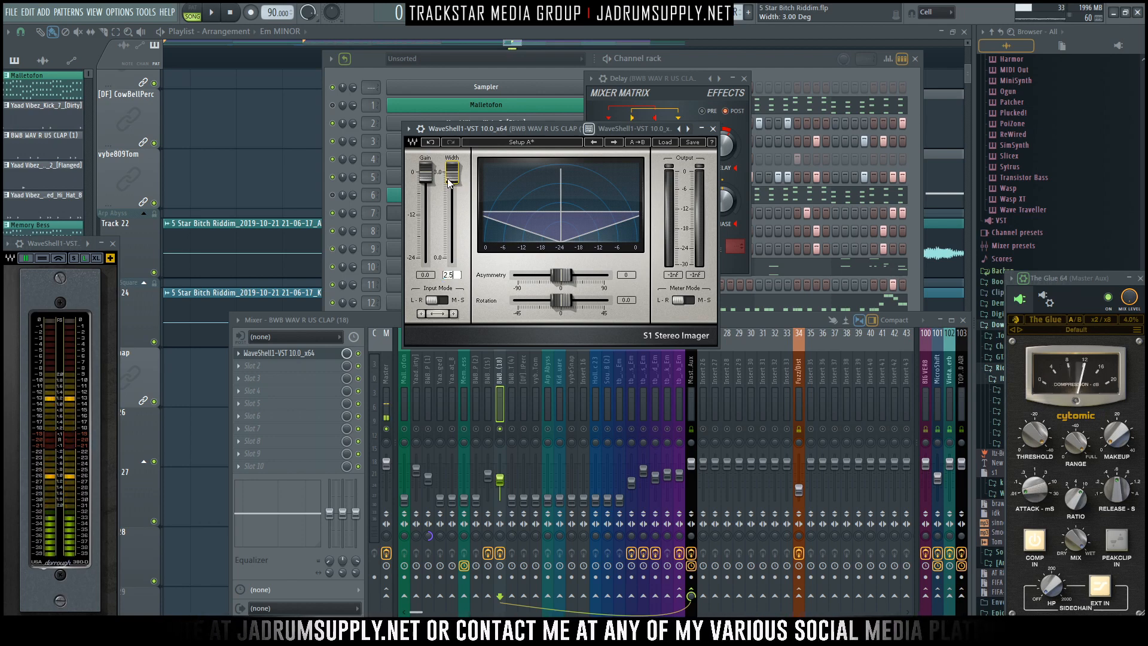
pyautogui.press('Return')
pyautogui.moveTo(458, 178)
pyautogui.mouseDown()
pyautogui.moveTo(458, 216)
pyautogui.moveTo(452, 192)
pyautogui.mouseUp()
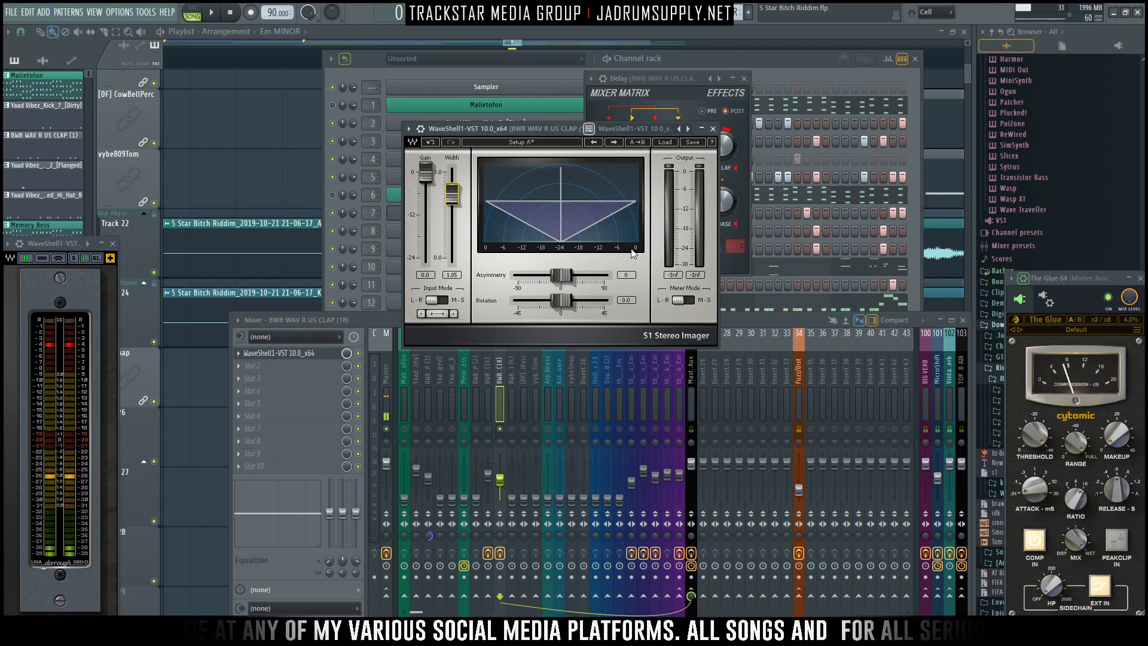
# Play the soloed clap (18) track and compare its sound with the stereo imager bypassed and enabled.
pyautogui.press('space')
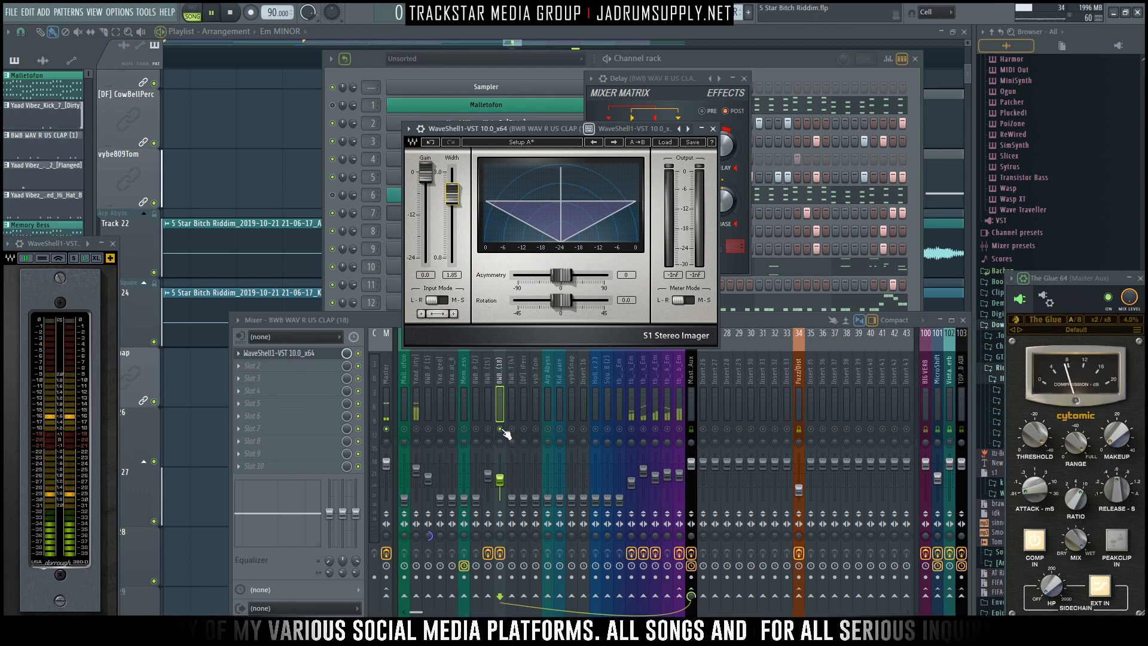
pyautogui.click(510, 409)
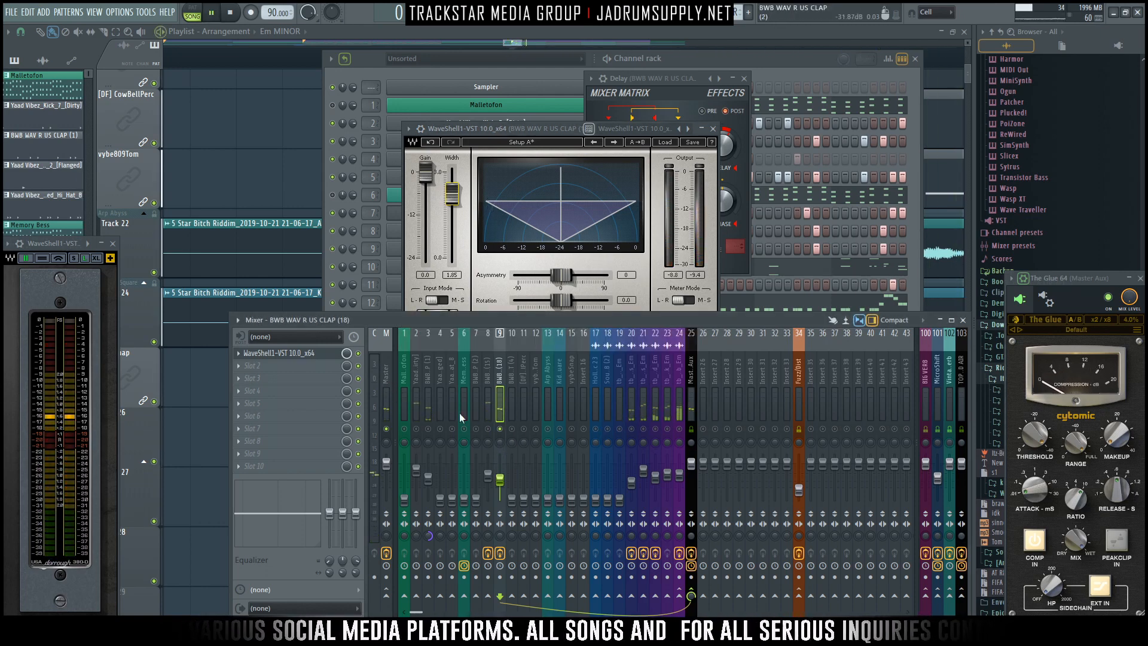
pyautogui.click(358, 353)
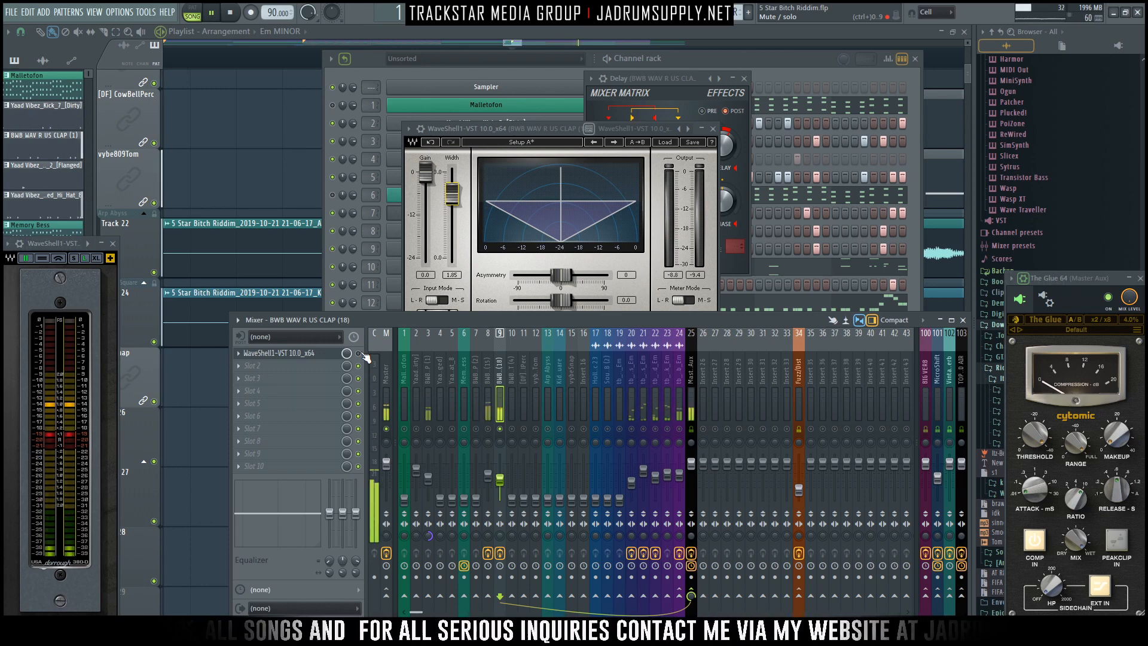
pyautogui.press('space')
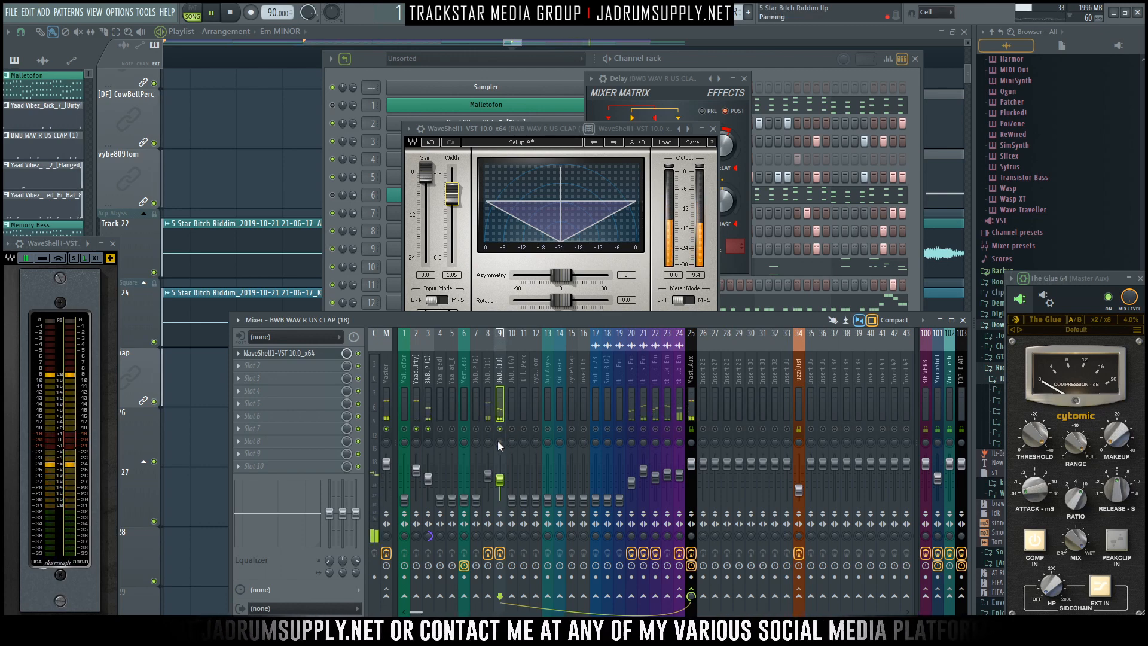
pyautogui.press('space')
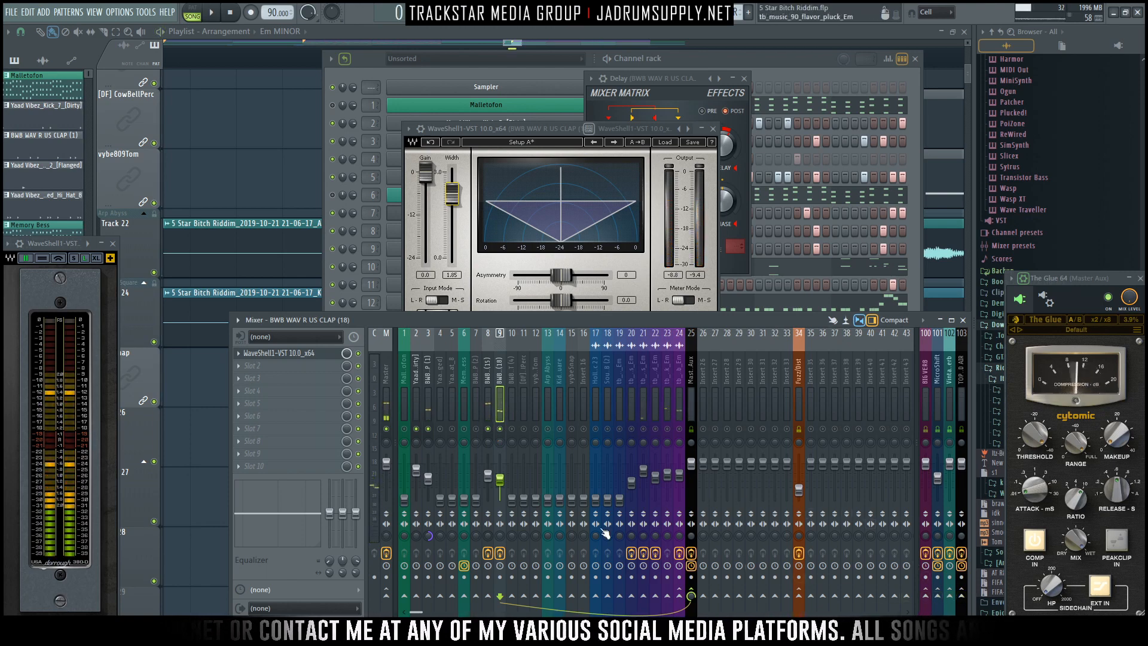
# Play the full mix and solo and unsolo the clap (18) track to hear how it sits.
pyautogui.click(512, 430)
pyautogui.press('space')
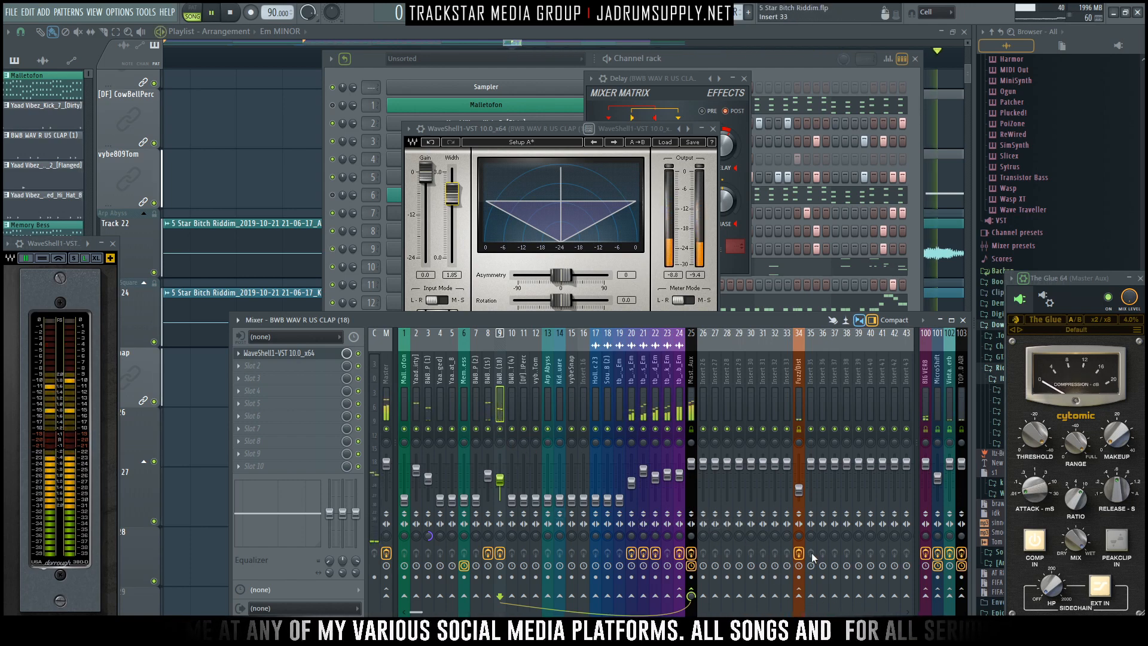
pyautogui.rightClick(501, 430)
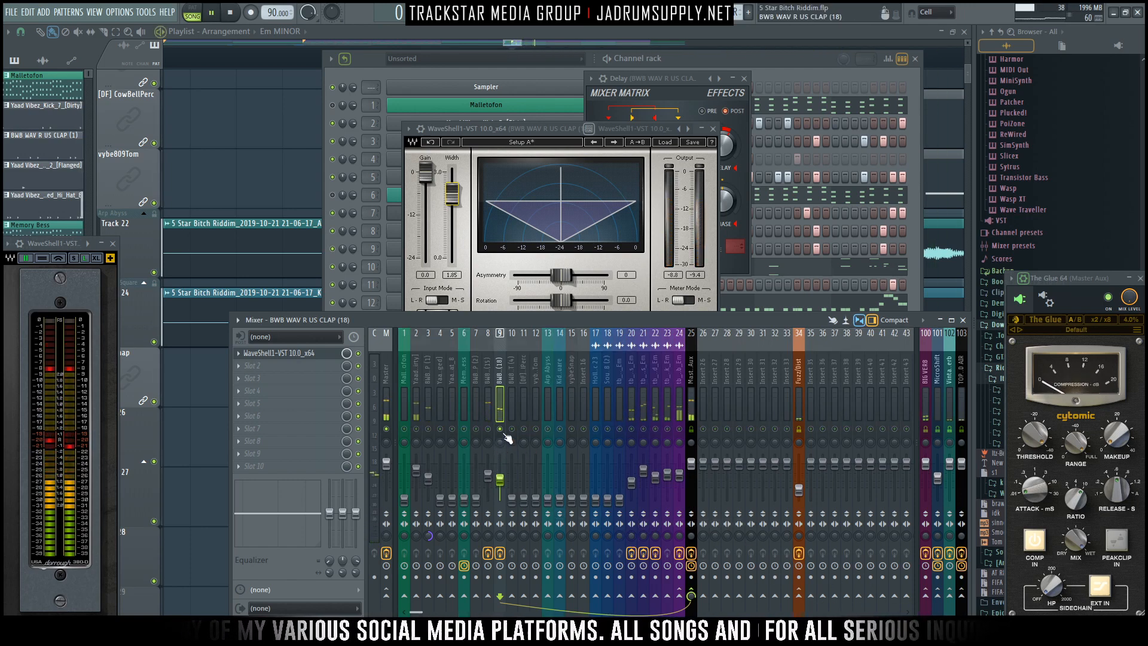
pyautogui.rightClick(501, 430)
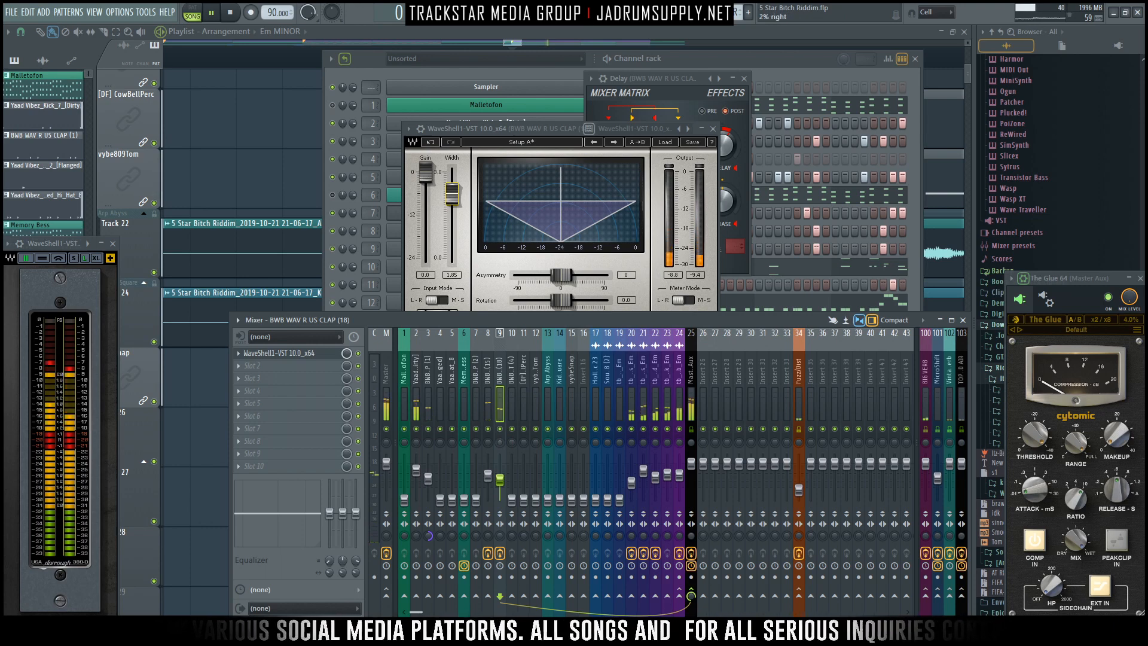
# Lower the BWB WAV R US CLAP (15) track's volume slightly while the mix plays, and reselect the clap (18) track.
pyautogui.click(489, 476)
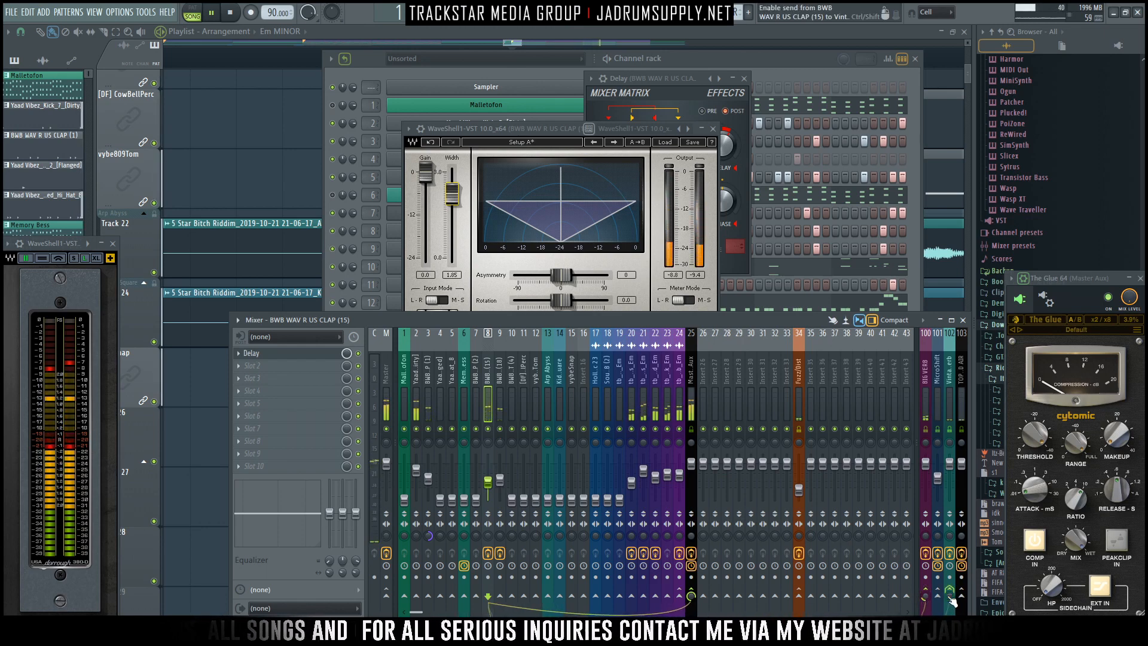
pyautogui.moveTo(488, 483); pyautogui.dragTo(488, 484)
pyautogui.click(501, 421)
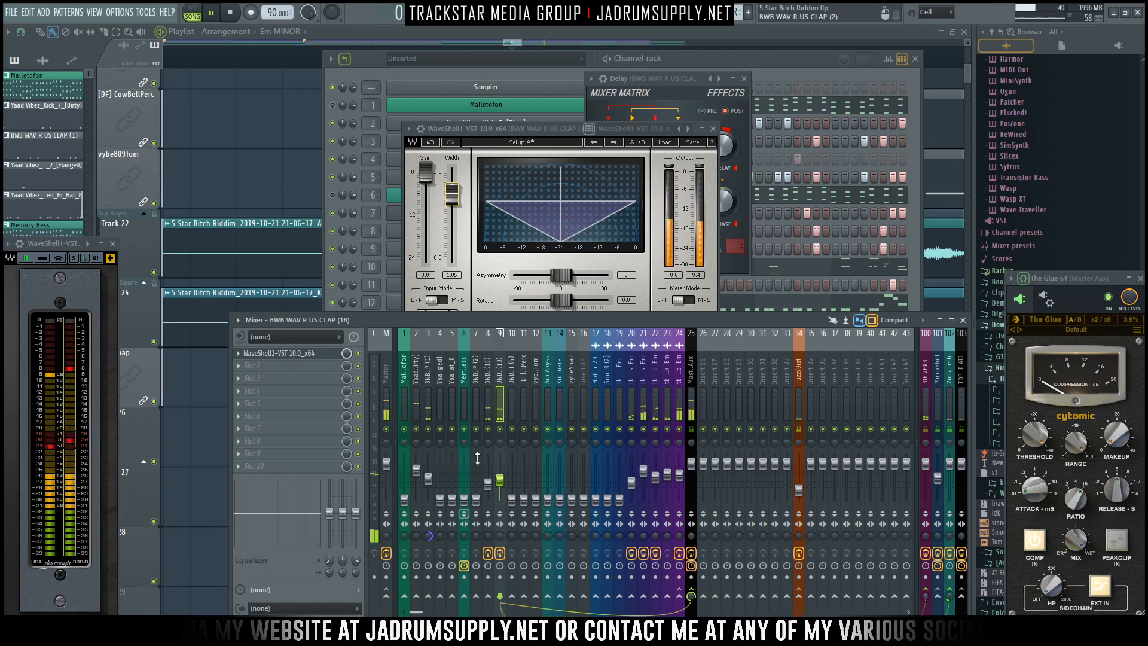
# Select the clap (1), clap (15) and clap (18) mixer tracks together and raise their volumes slightly.
pyautogui.click(429, 406)
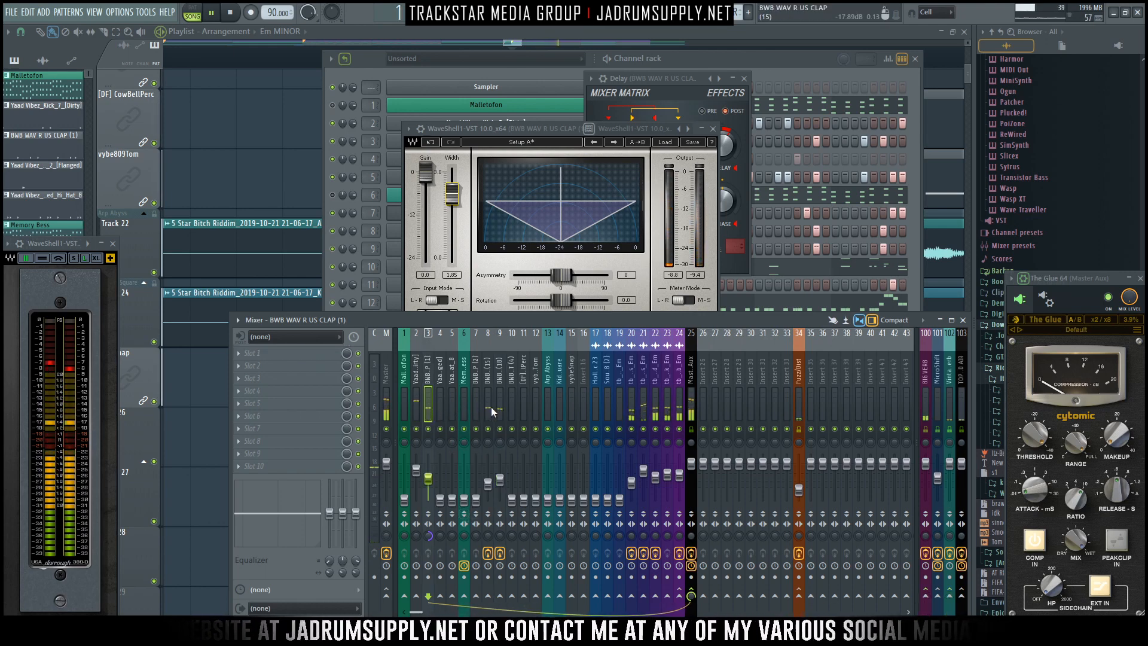
pyautogui.click(486, 475)
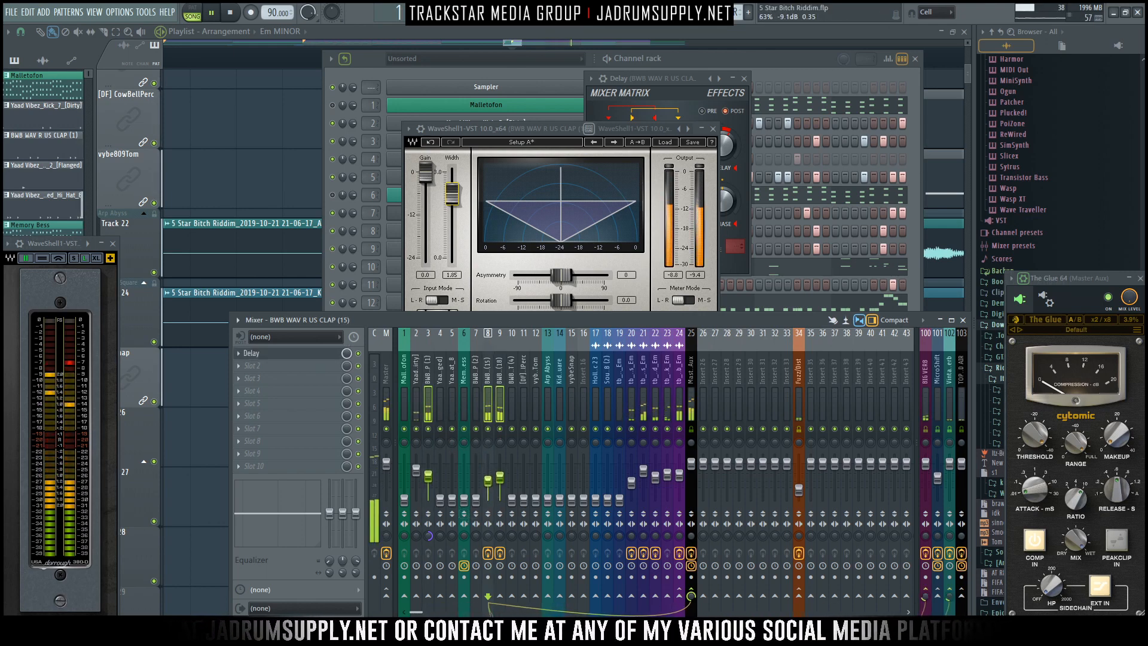
pyautogui.click(498, 408)
pyautogui.click(486, 411)
pyautogui.click(498, 411)
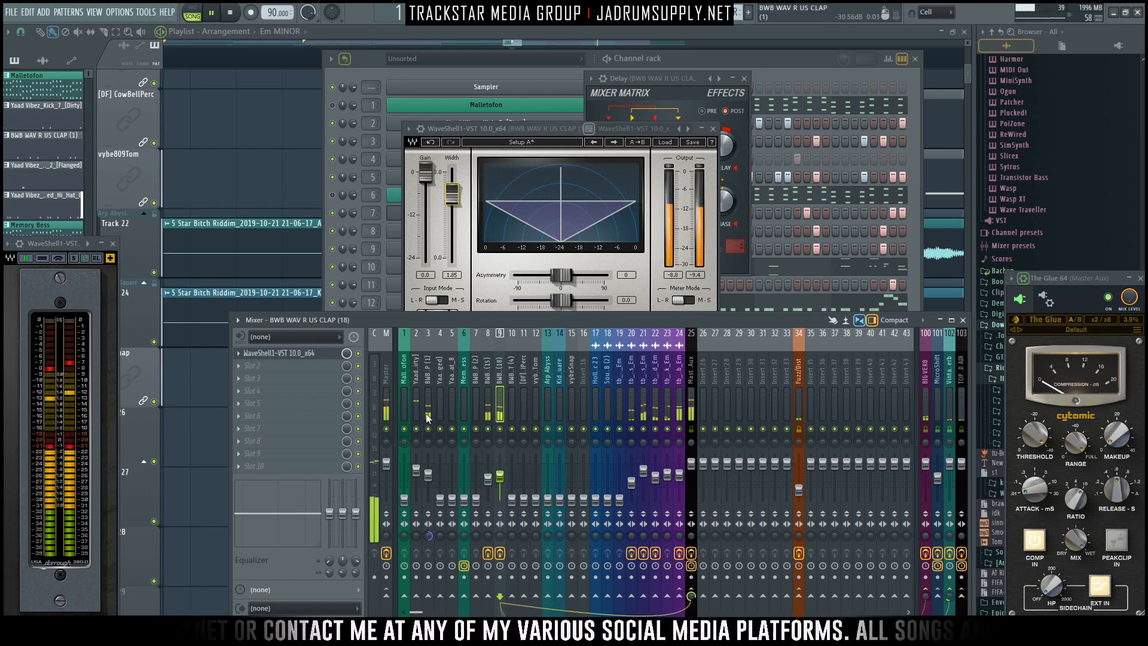
# Set the BWB WAV R US CLAP (15) track's volume to -15.8 dB and restart playback.
pyautogui.click(491, 429)
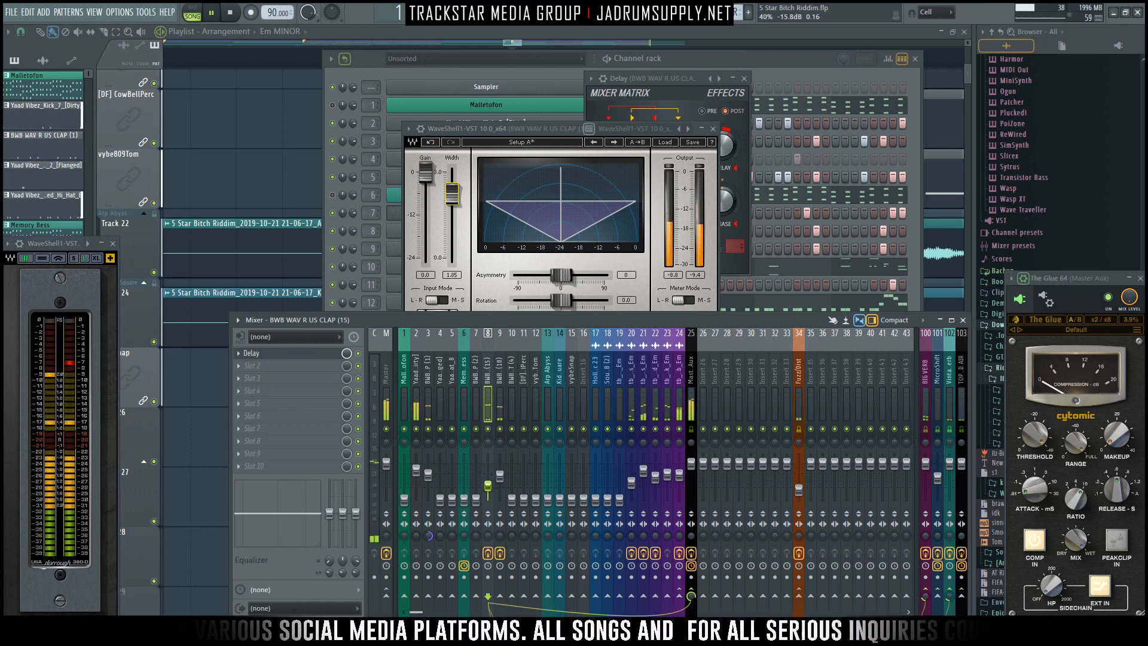
pyautogui.press('space')
pyautogui.press('space')
# Select the Chorus section from bar 21 to bar 29 in the playlist, loop it and bring back the mixer.
pyautogui.press('F12')
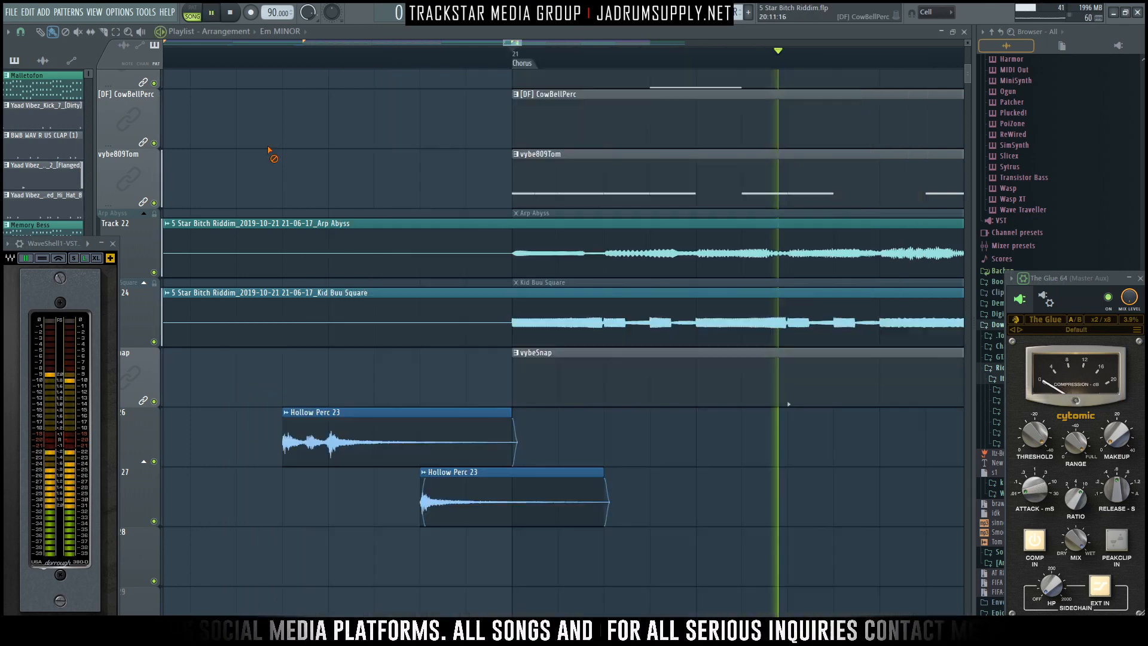
pyautogui.scroll(-9, 577, 64)
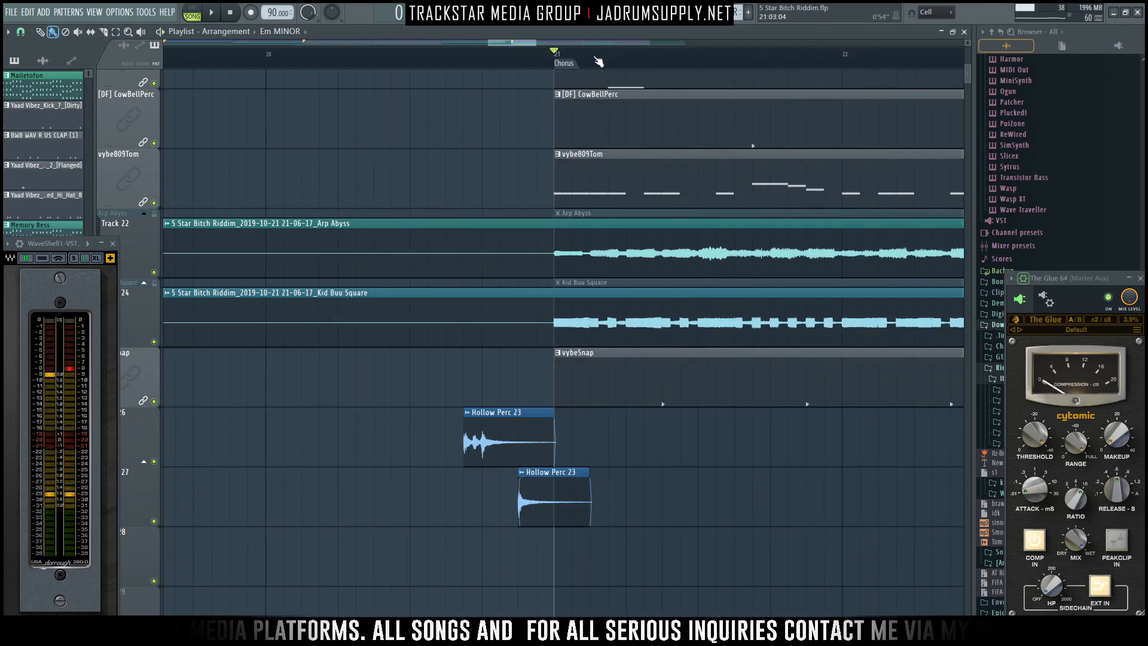
pyautogui.keyDown('ctrl'); pyautogui.rightClick(607, 65); pyautogui.keyUp('ctrl')
pyautogui.scroll(-4, 873, 75)
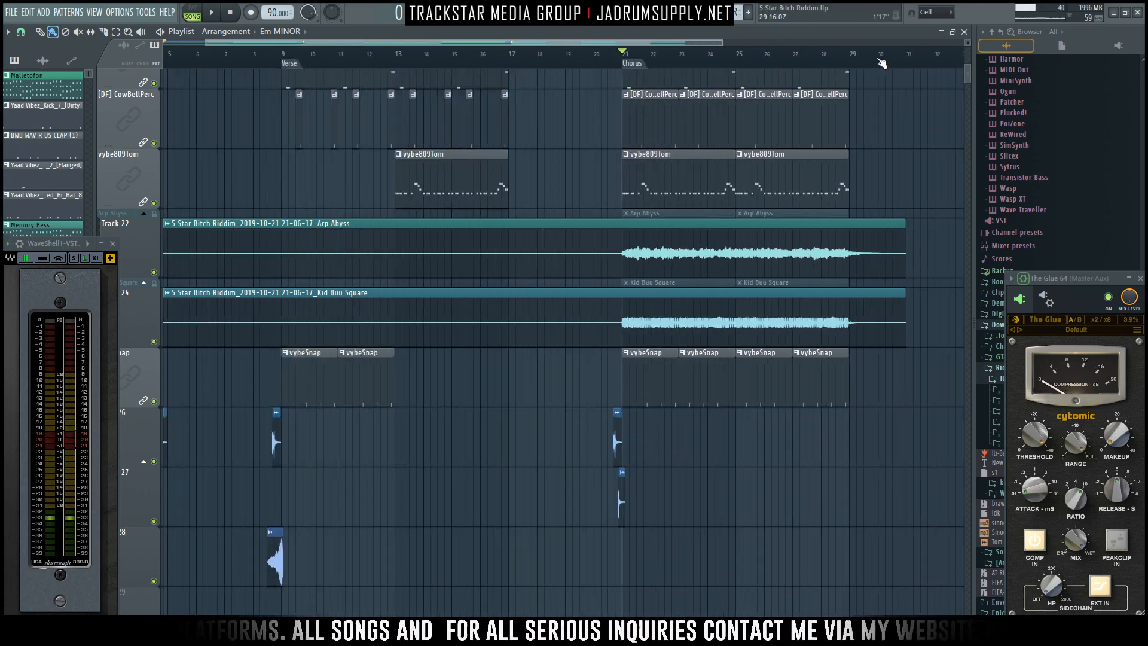
pyautogui.moveTo(798, 63); pyautogui.dragTo(611, 61)
pyautogui.press('space')
pyautogui.press('F9')
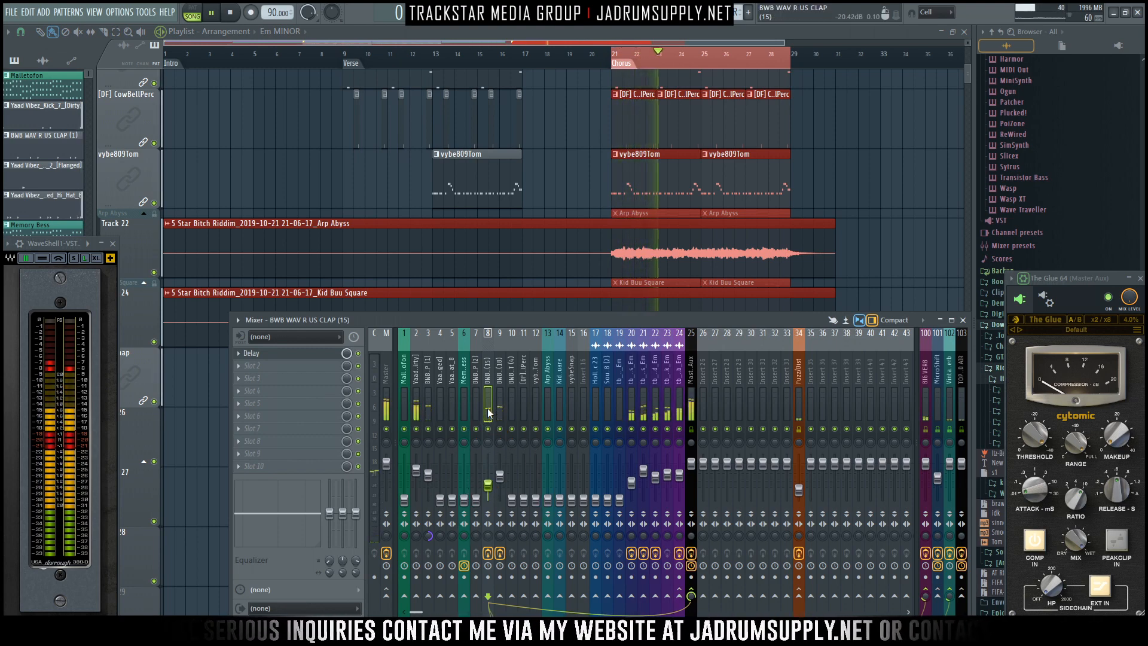
# Adjust the clap (15) track's send to BIG VERB and fine-tune the clap (1) track's volume against the looping chorus.
pyautogui.click(925, 596)
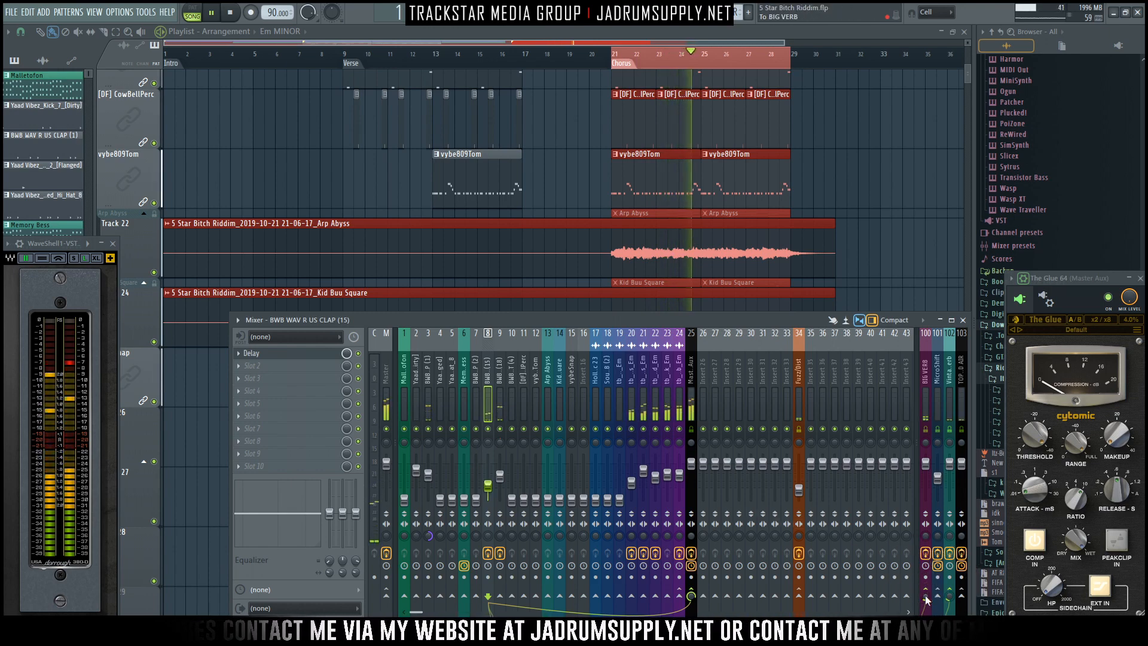
pyautogui.click(429, 411)
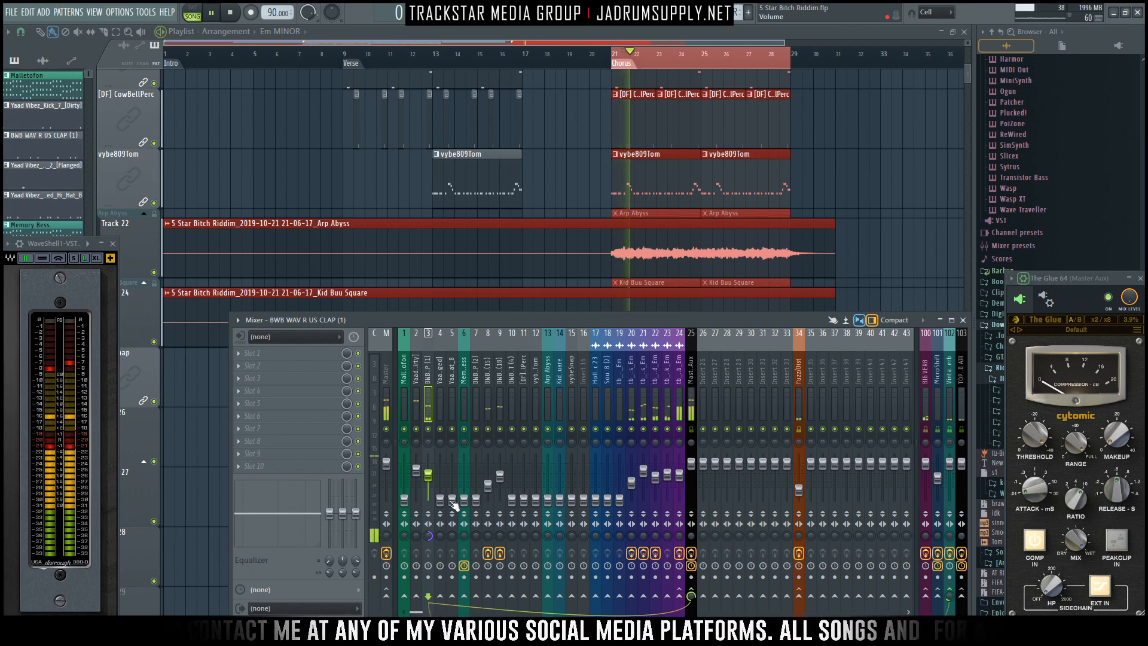
pyautogui.press('space')
pyautogui.moveTo(433, 477); pyautogui.dragTo(433, 481)
pyautogui.click(428, 475)
pyautogui.press('space')
# Try a higher flanged open hat level, restore it, and raise the BWB WAV R US CLAP (2) track to -13.3 dB.
pyautogui.moveTo(442, 500); pyautogui.dragTo(440, 482)
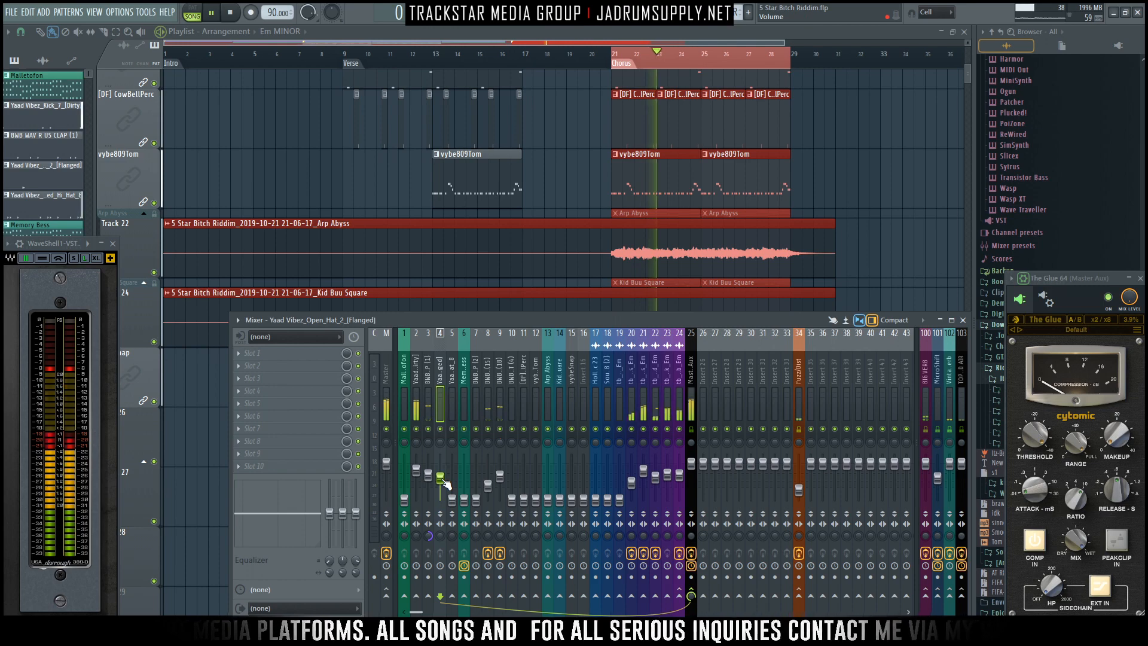
pyautogui.moveTo(442, 479); pyautogui.dragTo(476, 483)
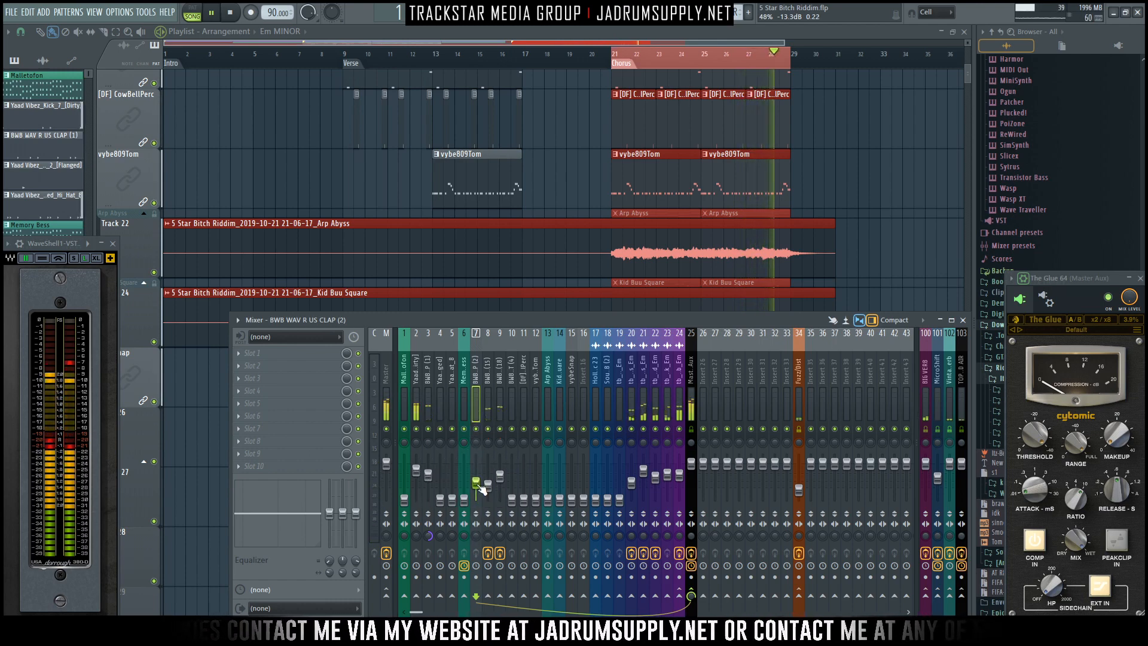
pyautogui.press('space')
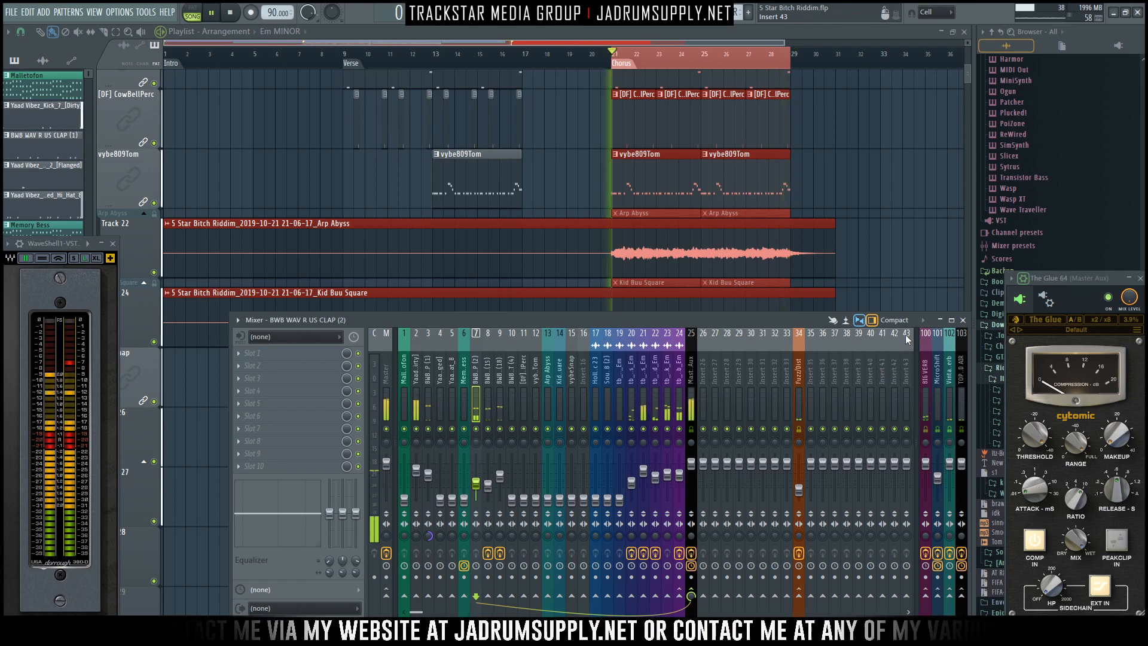
# Switch the mixer to the Wide 2 layout and resume chorus playback.
pyautogui.click(894, 320)
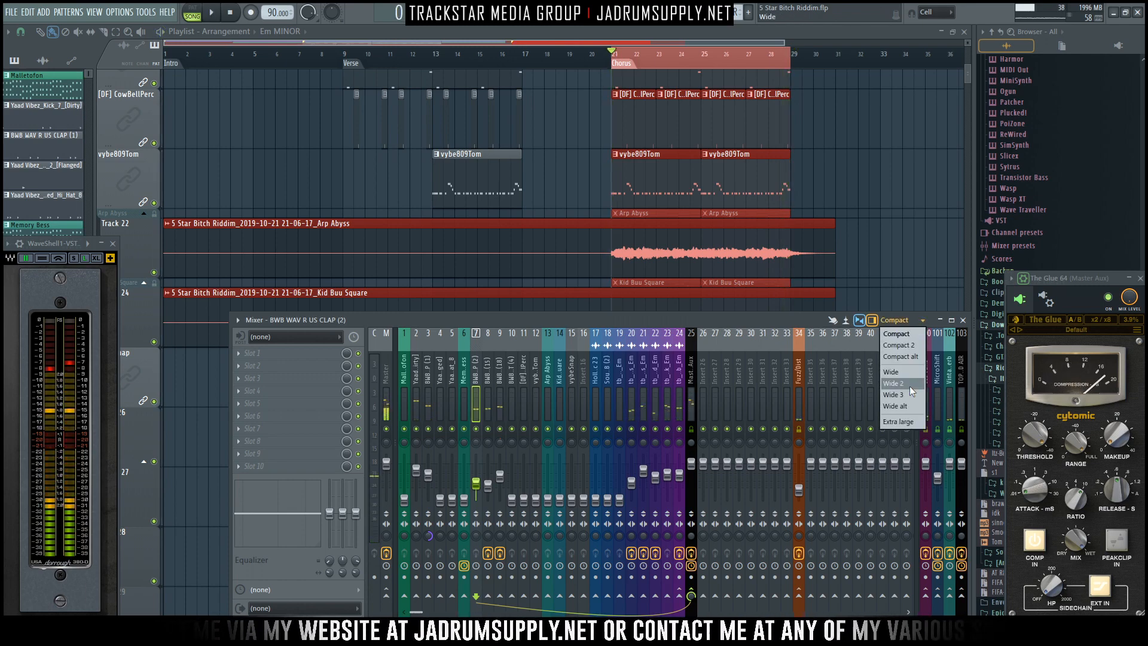
pyautogui.click(905, 422)
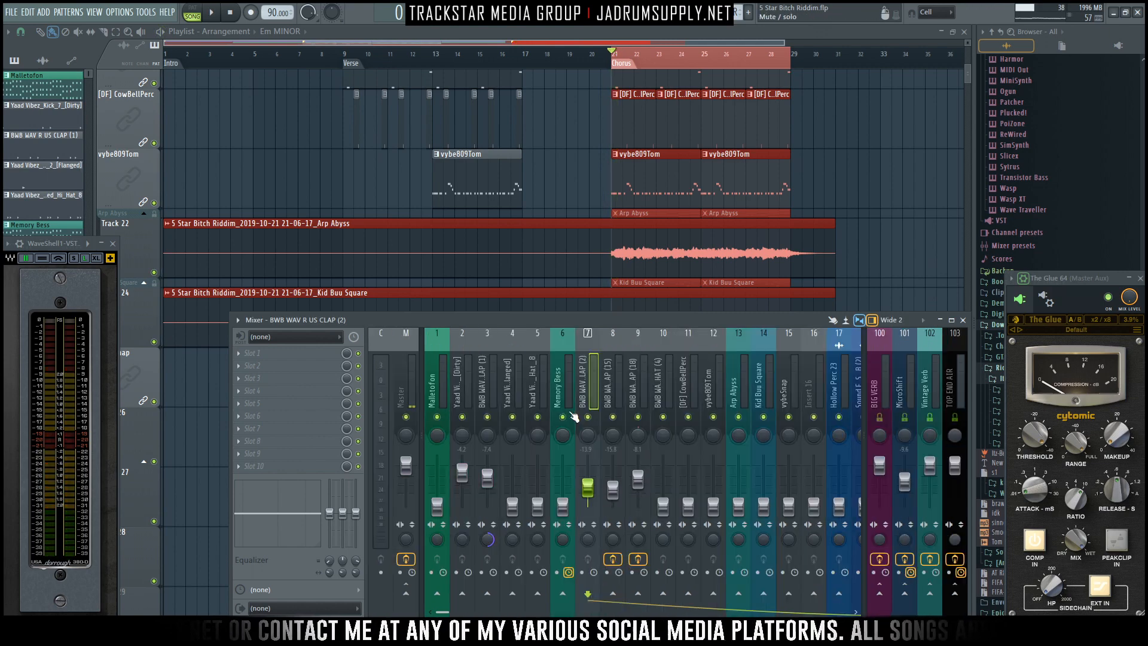
pyautogui.press('space')
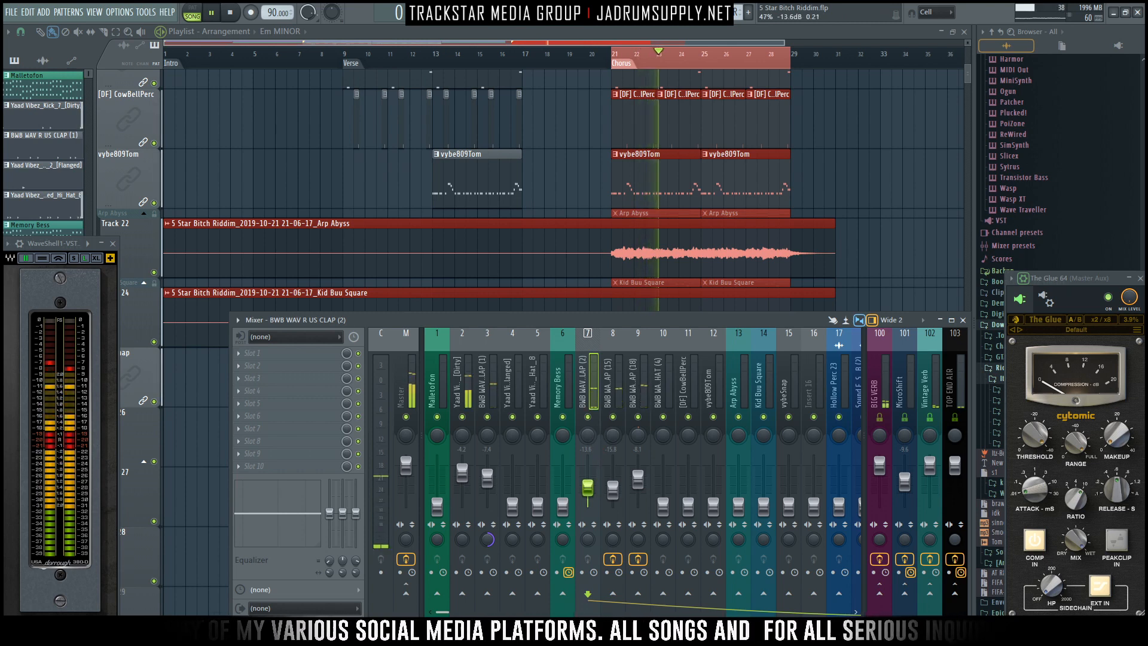
# Set the clap (2) track's volume to about -13.6 dB and bring up the Yaad Vibez closed hi-hat track.
pyautogui.moveTo(586, 489); pyautogui.dragTo(537, 485)
pyautogui.press('space')
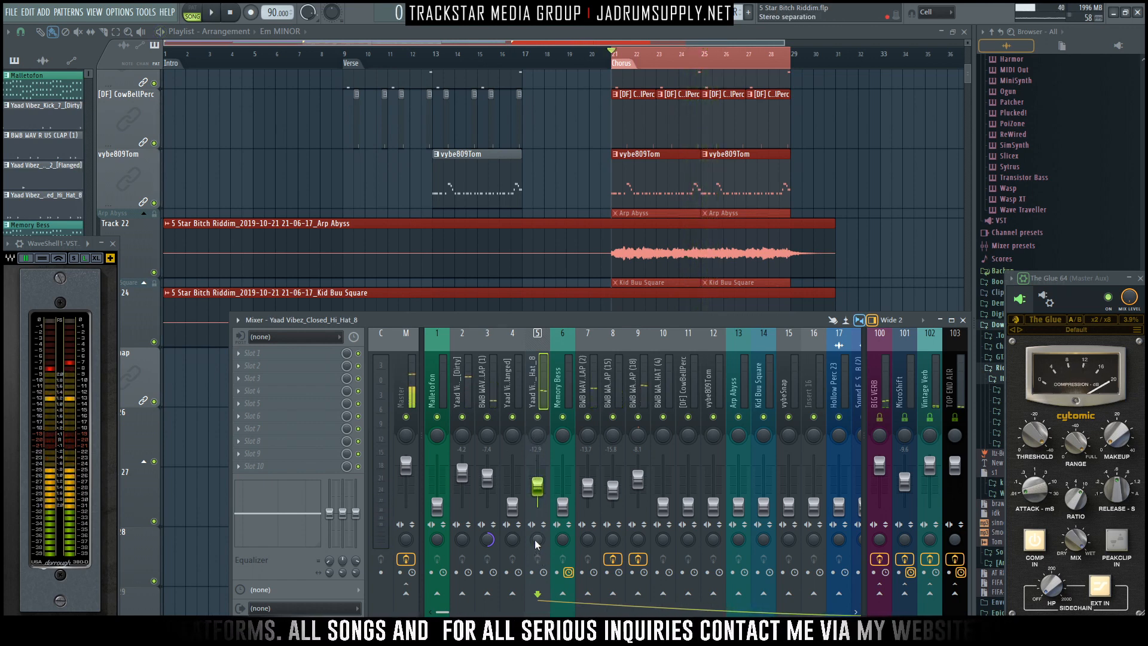
pyautogui.press('space')
# Adjust the closed hi-hat track's stereo separation and raise its volume to slightly above -10.9 dB.
pyautogui.moveTo(538, 488); pyautogui.dragTo(537, 484)
pyautogui.press('space')
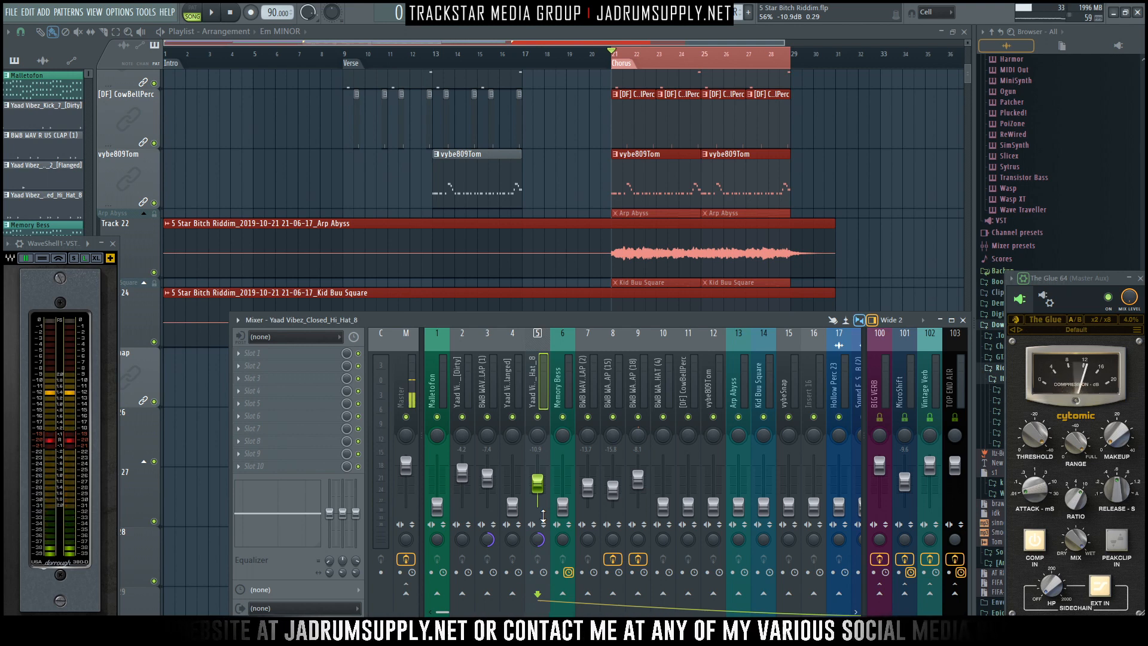
pyautogui.press('space')
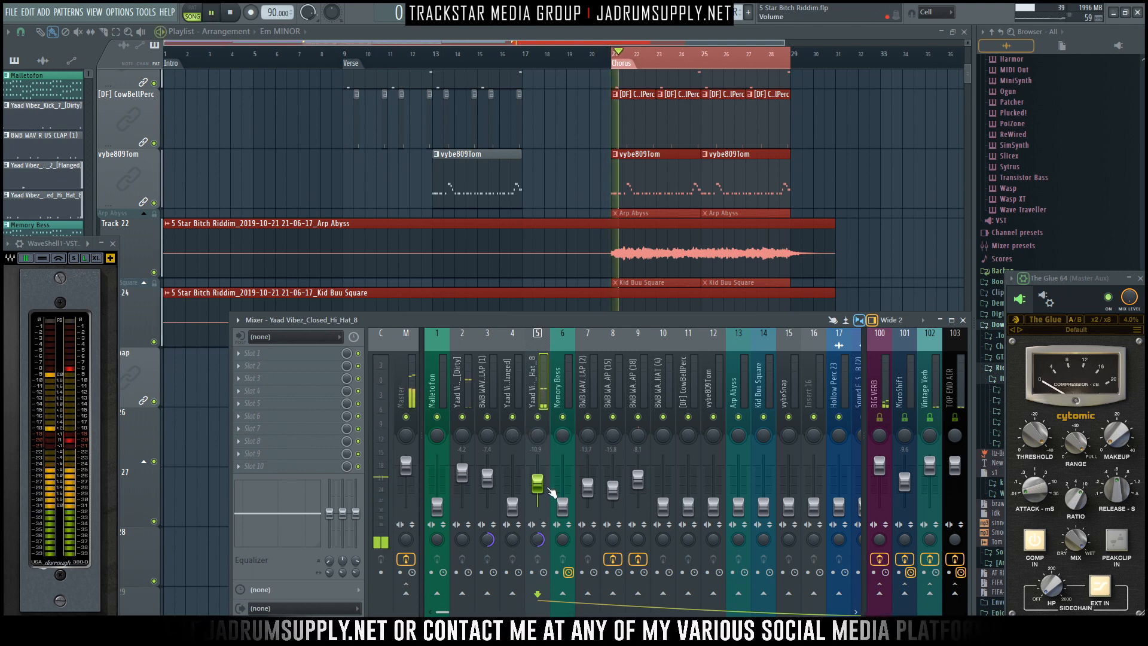
pyautogui.moveTo(537, 484); pyautogui.dragTo(538, 482)
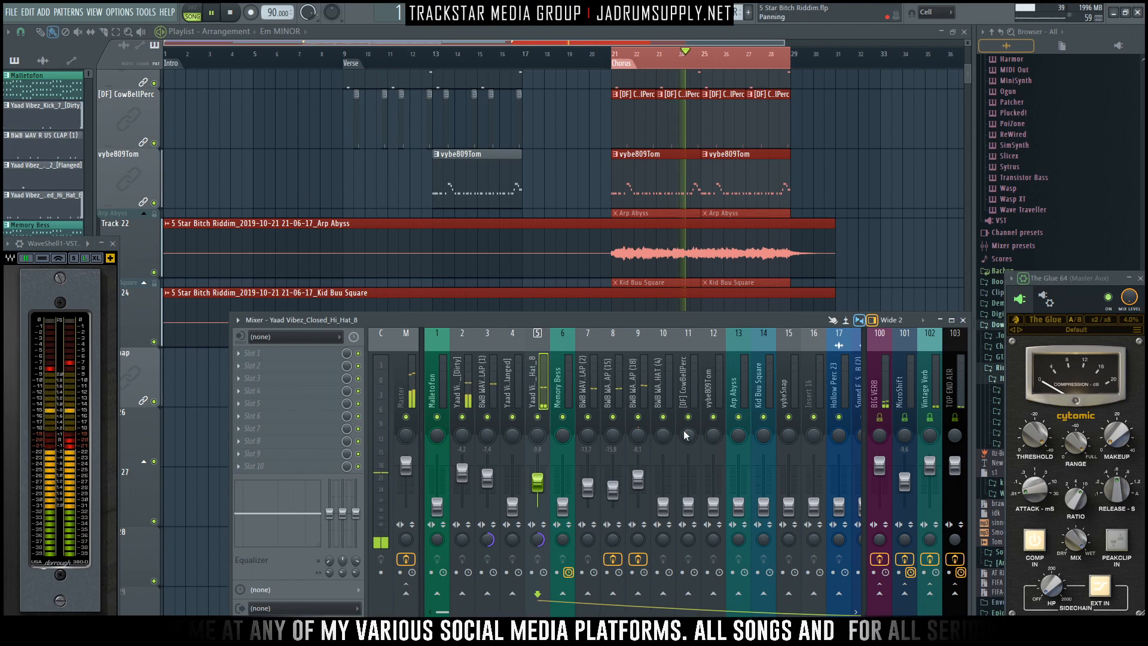
# Raise the BWB WAV R US OPEN HAT (4) track's volume to about -16.9 dB, solo it and stop playback.
pyautogui.moveTo(670, 505); pyautogui.dragTo(670, 491)
pyautogui.rightClick(669, 419)
pyautogui.press('space')
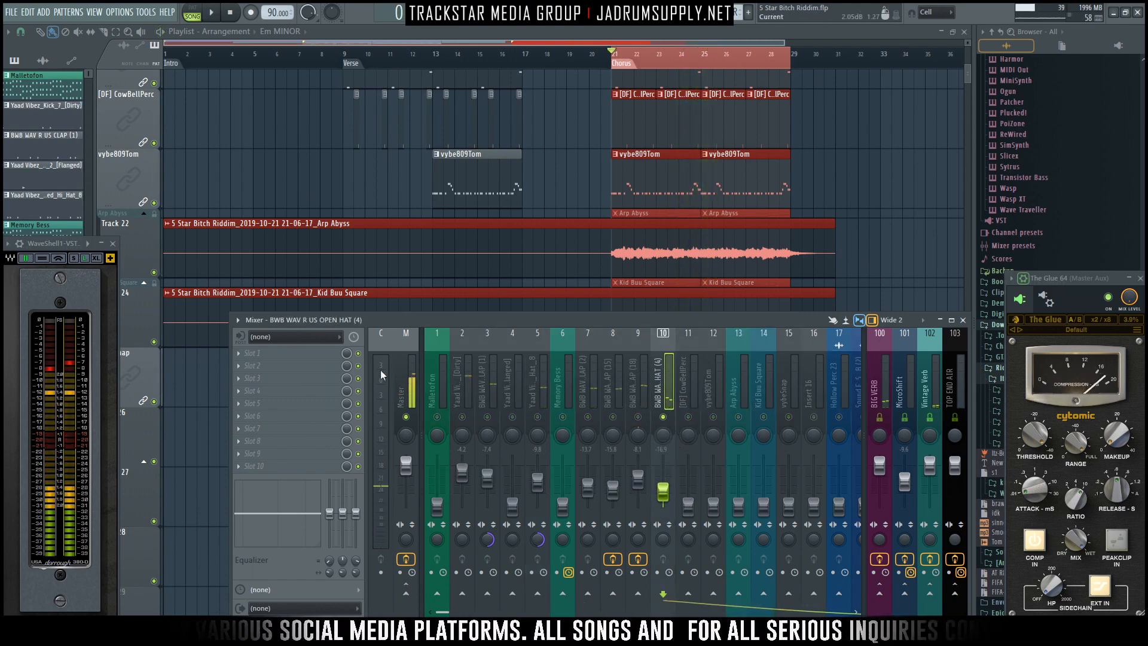
# Insert Fruity parametric EQ 2 with the 40Hz + 18kHz cut preset on the open hat and move its low cut up to the high mids.
pyautogui.click(339, 356)
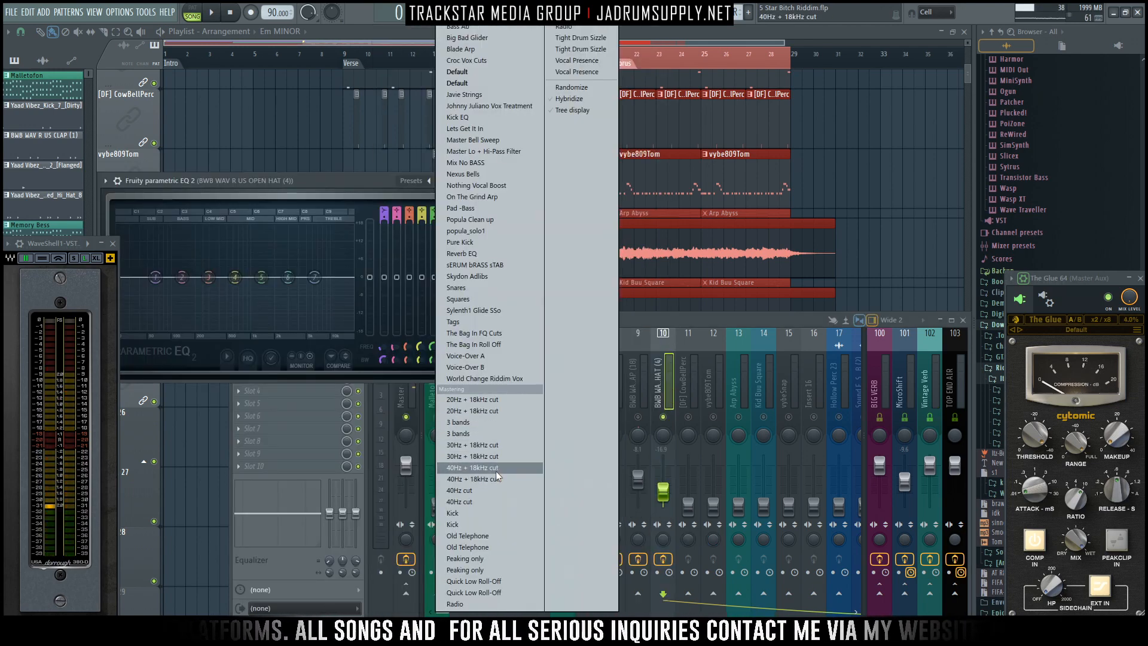
pyautogui.click(496, 472)
pyautogui.press('space')
pyautogui.moveTo(133, 278); pyautogui.dragTo(282, 277)
pyautogui.click(669, 386)
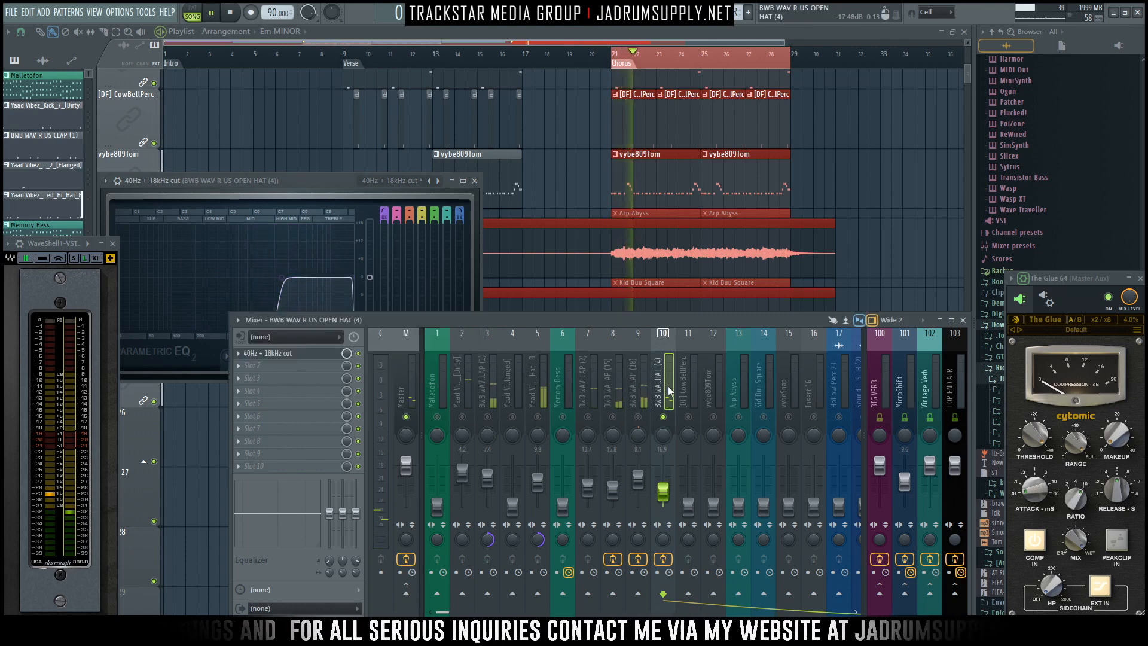
# Route the open hat track to the BIG VERB and Vintage Verb sends.
pyautogui.press('space')
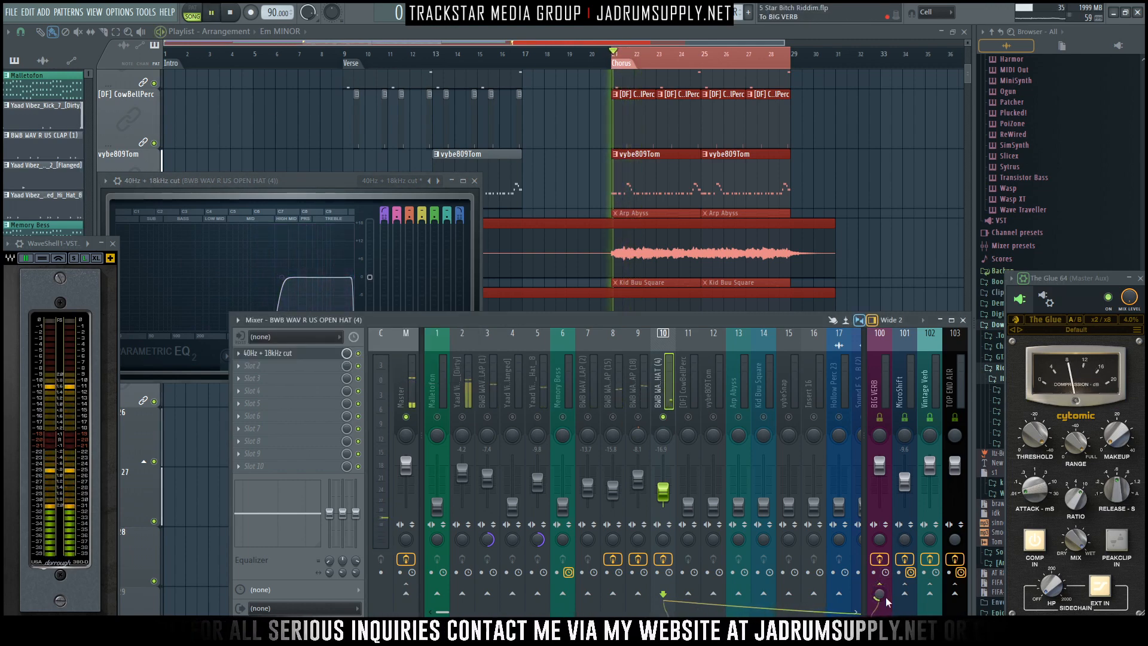
pyautogui.click(929, 595)
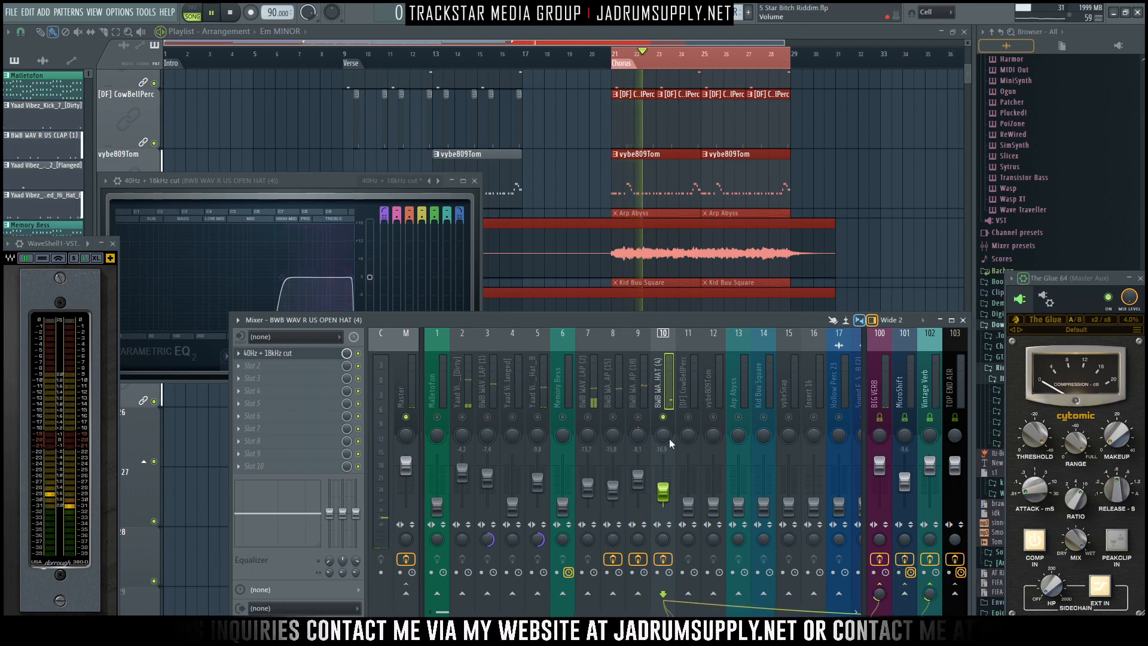
pyautogui.press('space')
# Unsolo the open hat track, raise its volume slightly and restart chorus playback with the full mix.
pyautogui.rightClick(666, 414)
pyautogui.rightClick(666, 413)
pyautogui.rightClick(666, 413)
pyautogui.moveTo(665, 481); pyautogui.dragTo(665, 479)
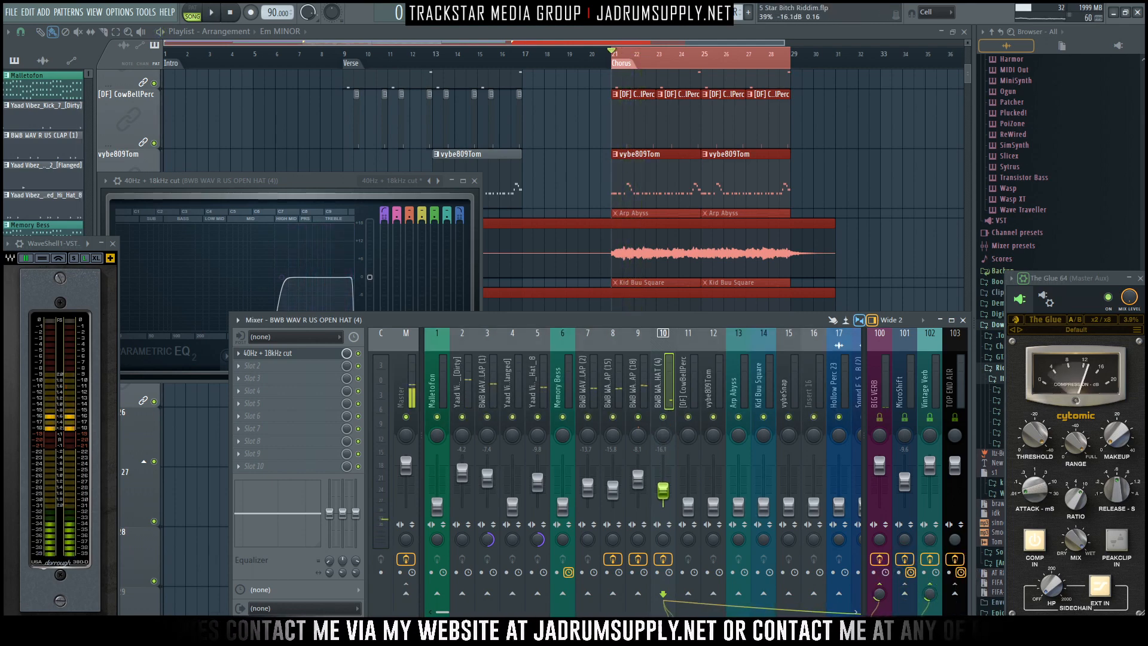
pyautogui.press('space')
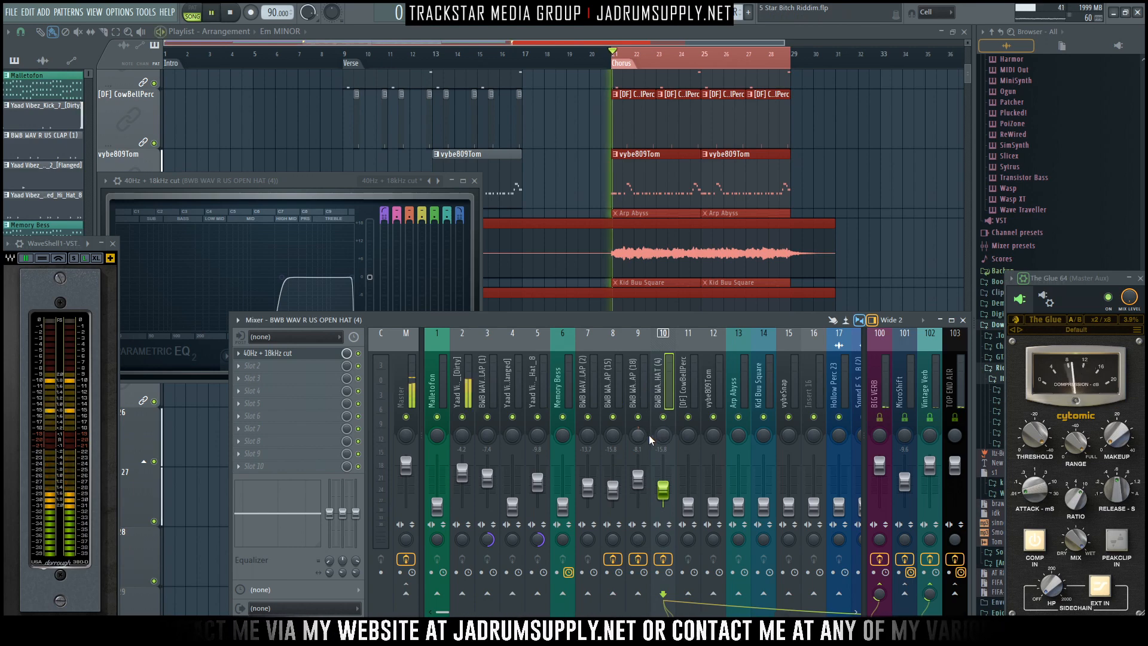
# Lower the open hat track's volume to about -23.7 dB and adjust its stereo separation.
pyautogui.moveTo(672, 491); pyautogui.dragTo(672, 495)
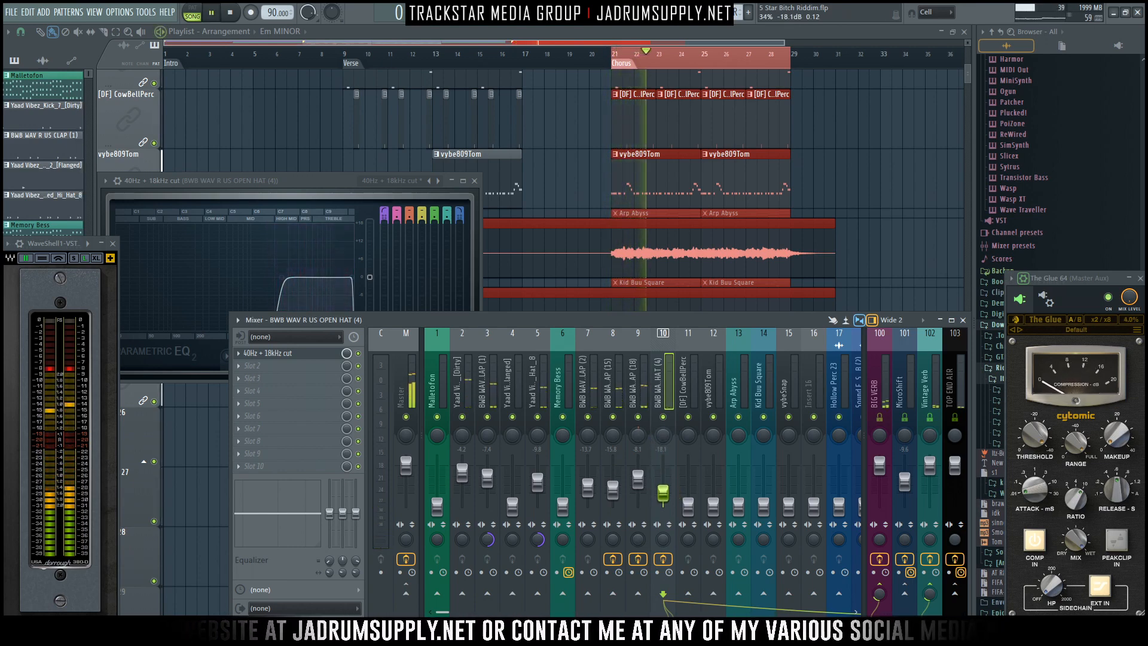
pyautogui.moveTo(663, 493); pyautogui.dragTo(664, 496)
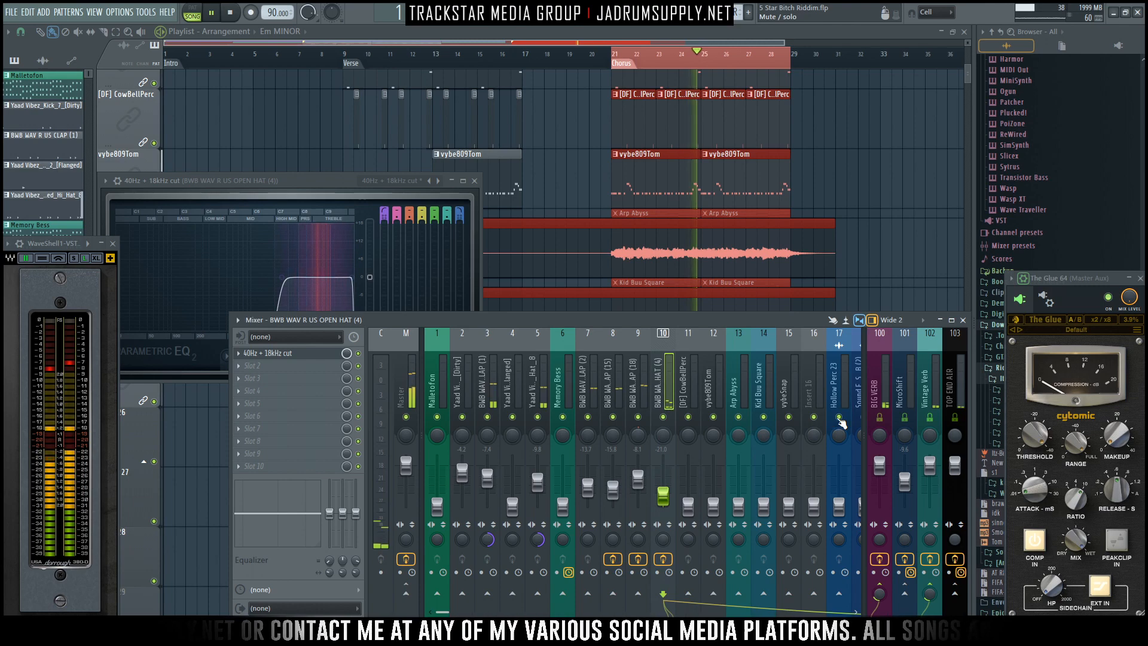
pyautogui.moveTo(664, 492); pyautogui.dragTo(664, 498)
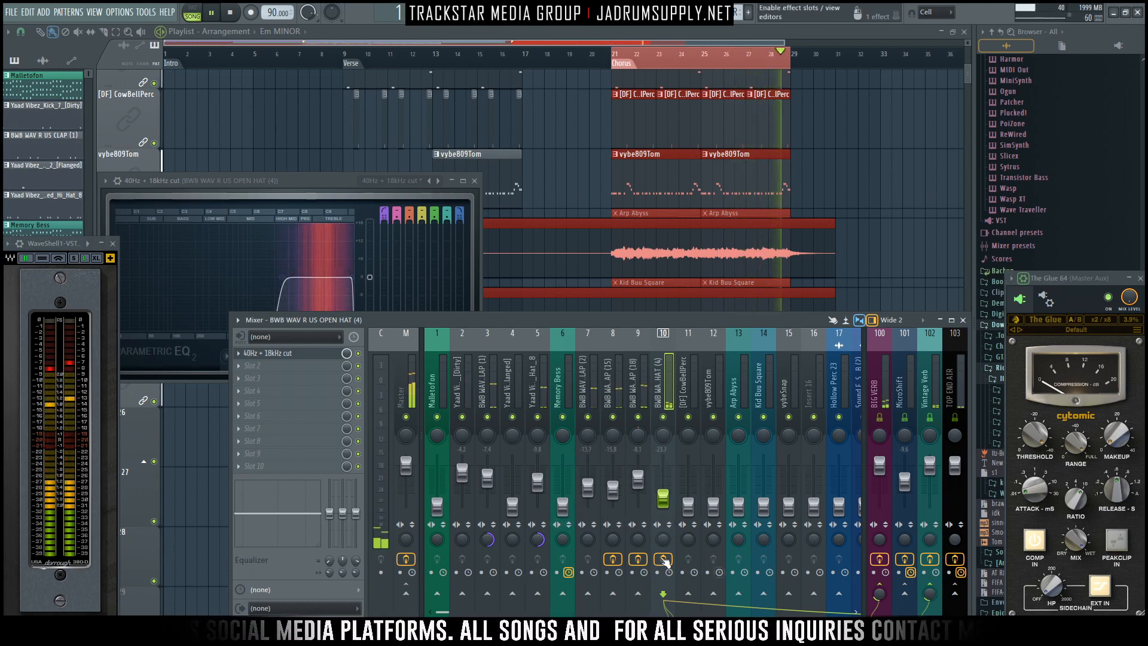
pyautogui.moveTo(662, 541); pyautogui.dragTo(662, 509)
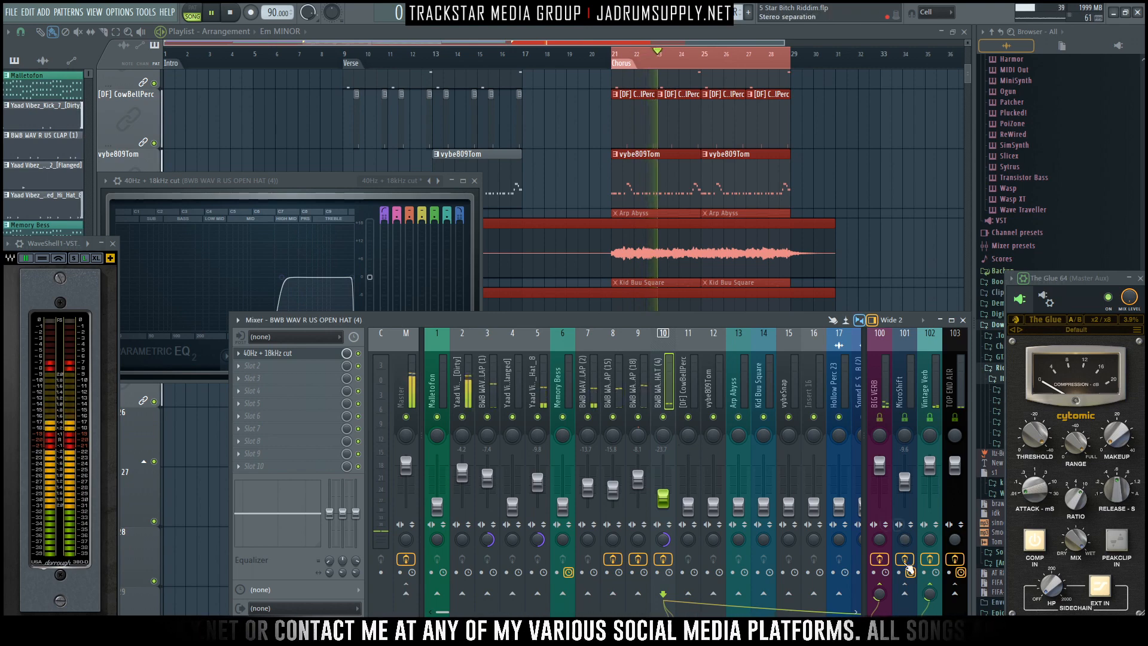
# Bring up the [DF] CowBellPerc track's volume against the looping chorus.
pyautogui.click(688, 388)
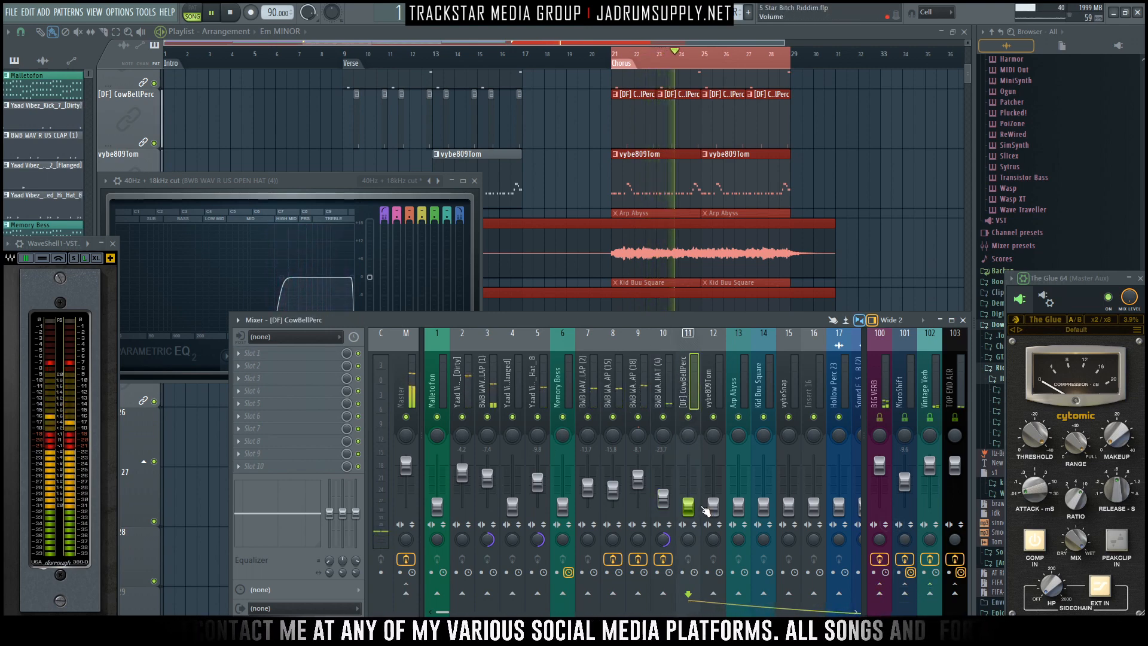
pyautogui.press('space')
pyautogui.moveTo(697, 505); pyautogui.dragTo(696, 497)
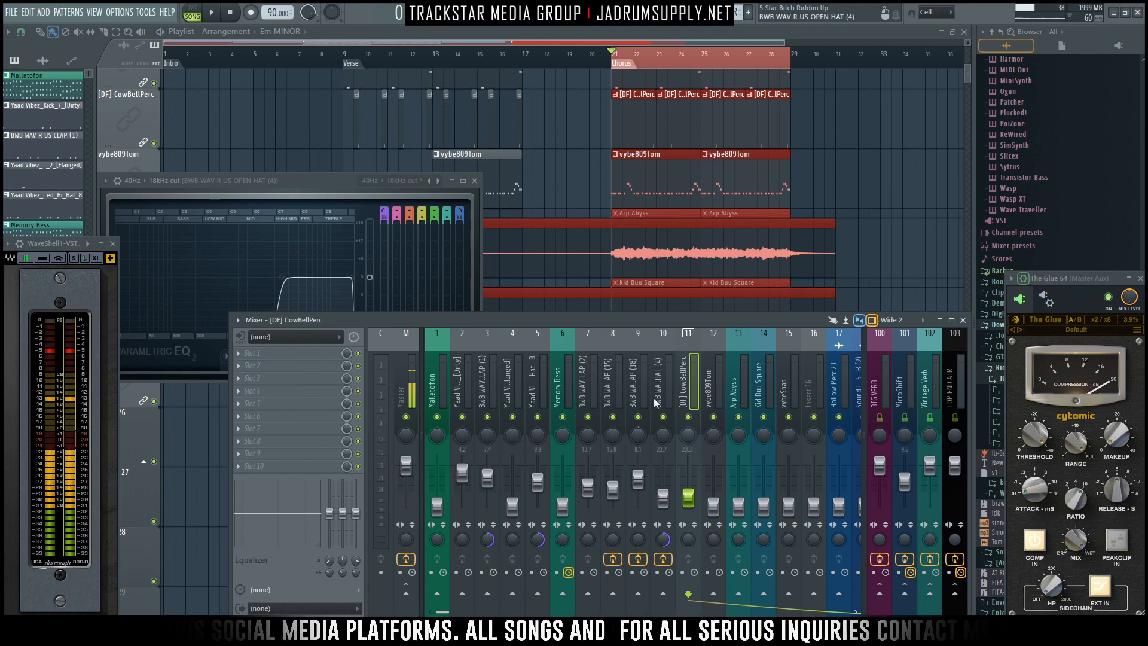
pyautogui.scroll(-6, 799, 200)
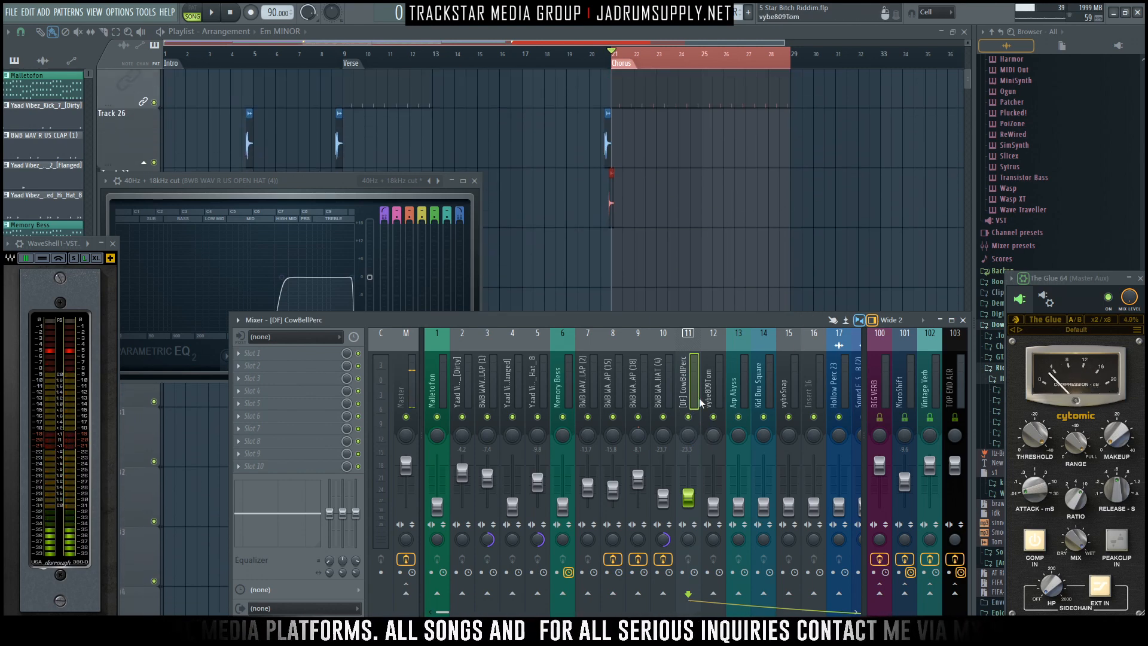
pyautogui.press('space')
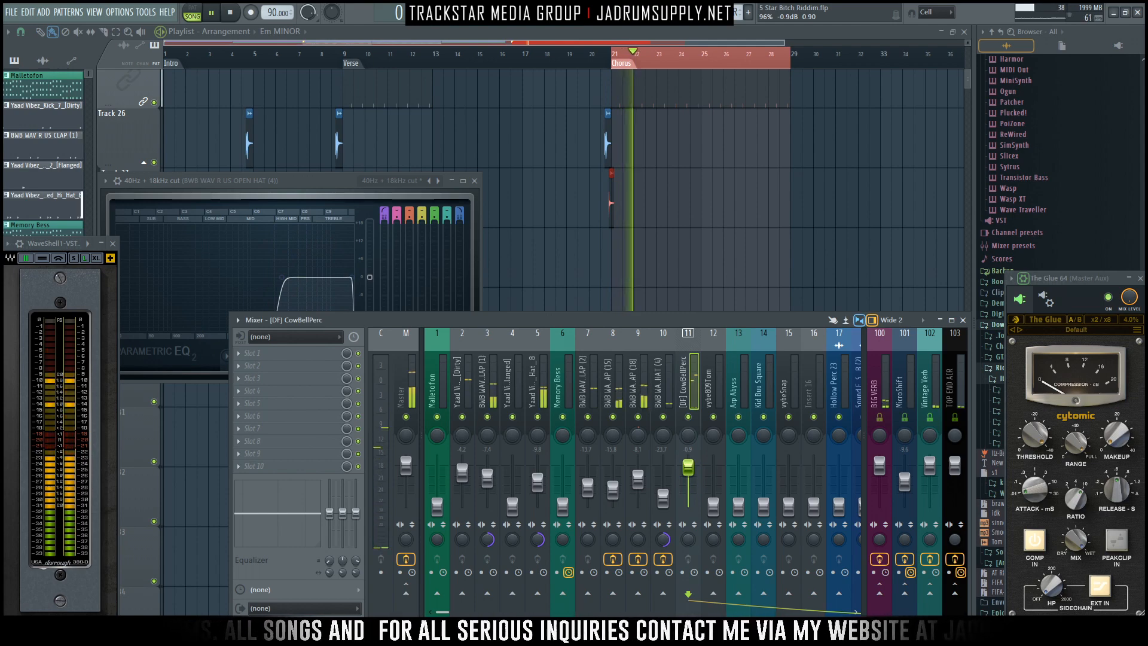
pyautogui.press('space')
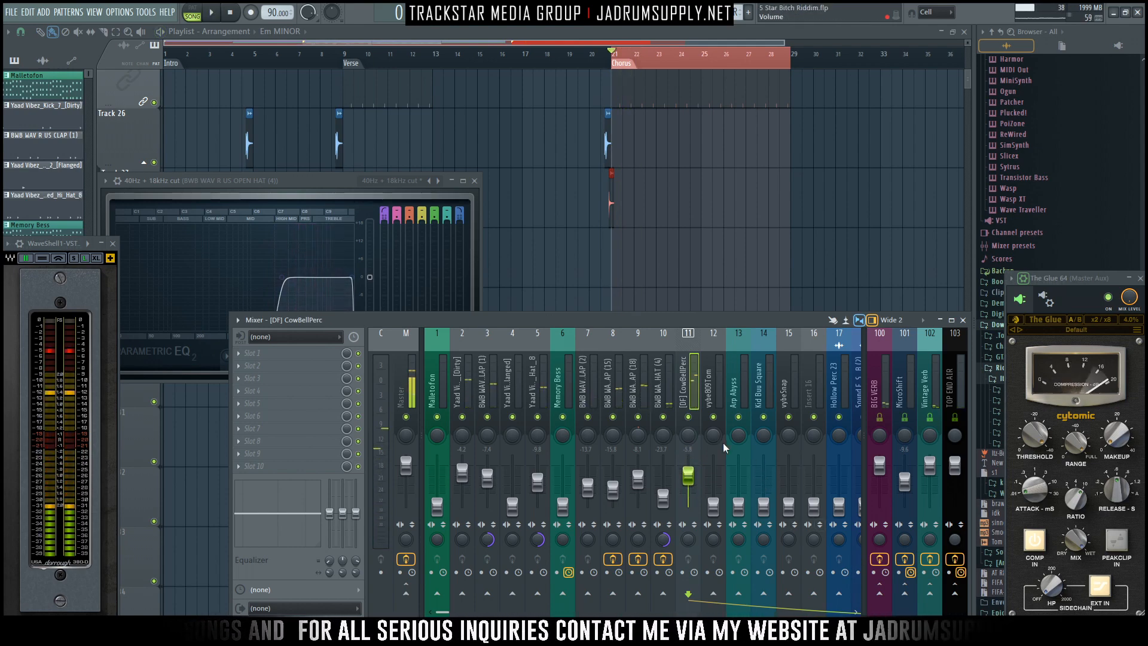
# Adjust the CowBellPerc track's stereo separation and send it to BIG VERB at a reduced level.
pyautogui.moveTo(689, 538); pyautogui.dragTo(688, 547)
pyautogui.click(880, 594)
pyautogui.moveTo(880, 593); pyautogui.dragTo(880, 628)
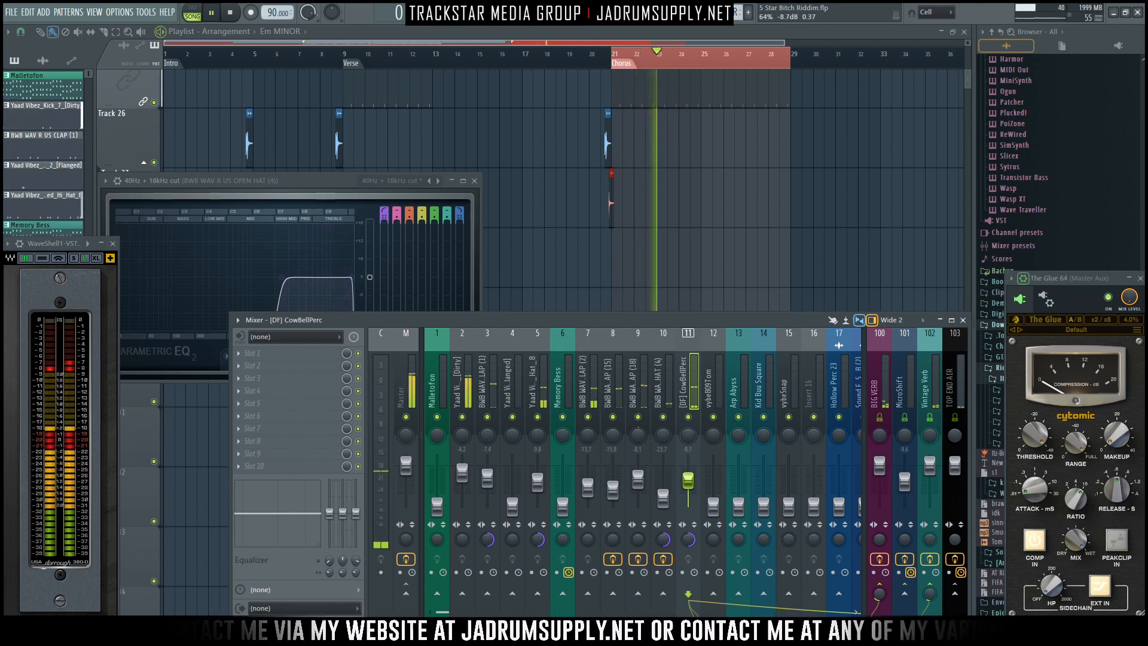
# Set the CowBellPerc track's volume to about -9.0 dB and stop playback.
pyautogui.moveTo(688, 480); pyautogui.dragTo(688, 482)
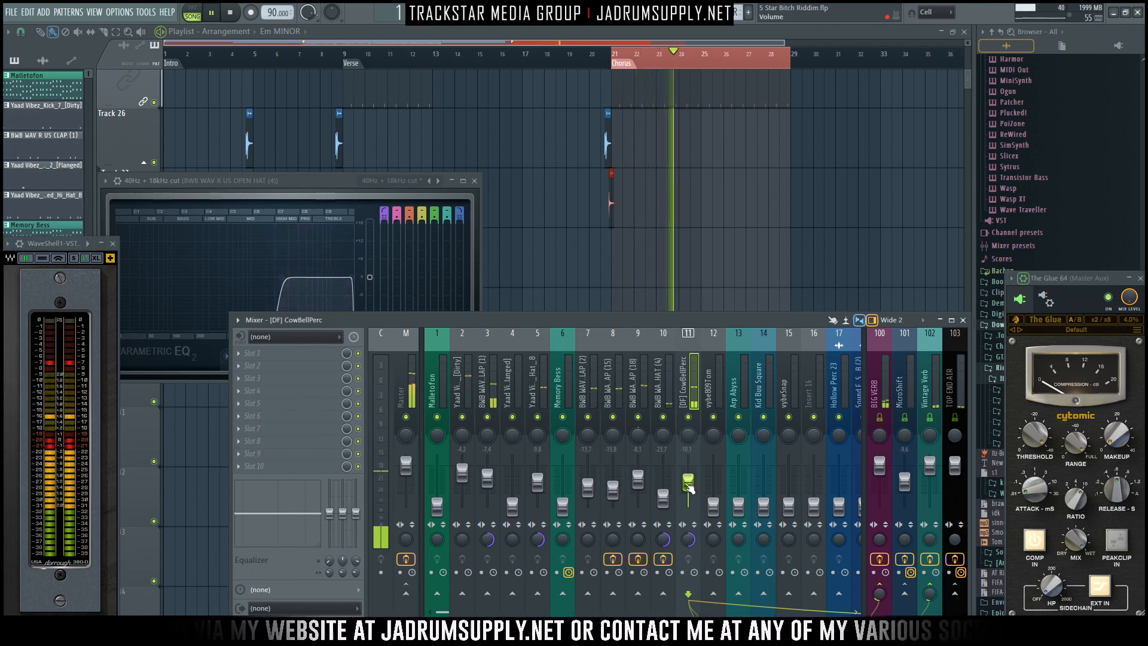
pyautogui.moveTo(689, 482); pyautogui.dragTo(688, 480)
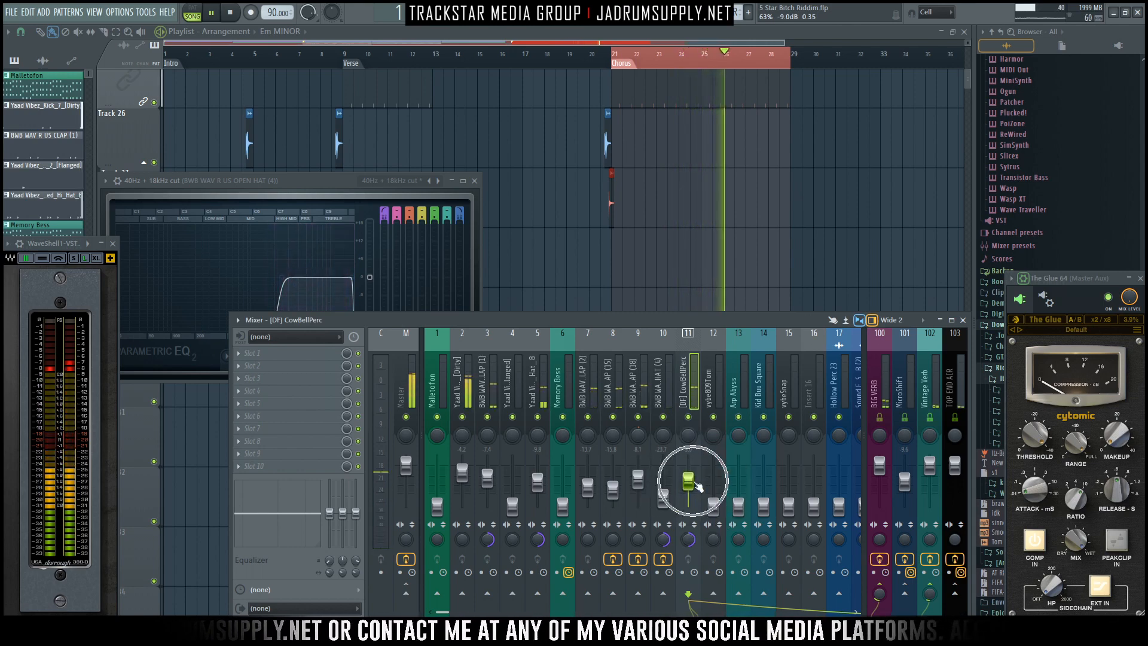
pyautogui.press('space')
# Insert Waves Brauer Motion from WaveShell1-VST 10.0_x64 on the vybe809Tom track and bring the track up in solo.
pyautogui.click(715, 382)
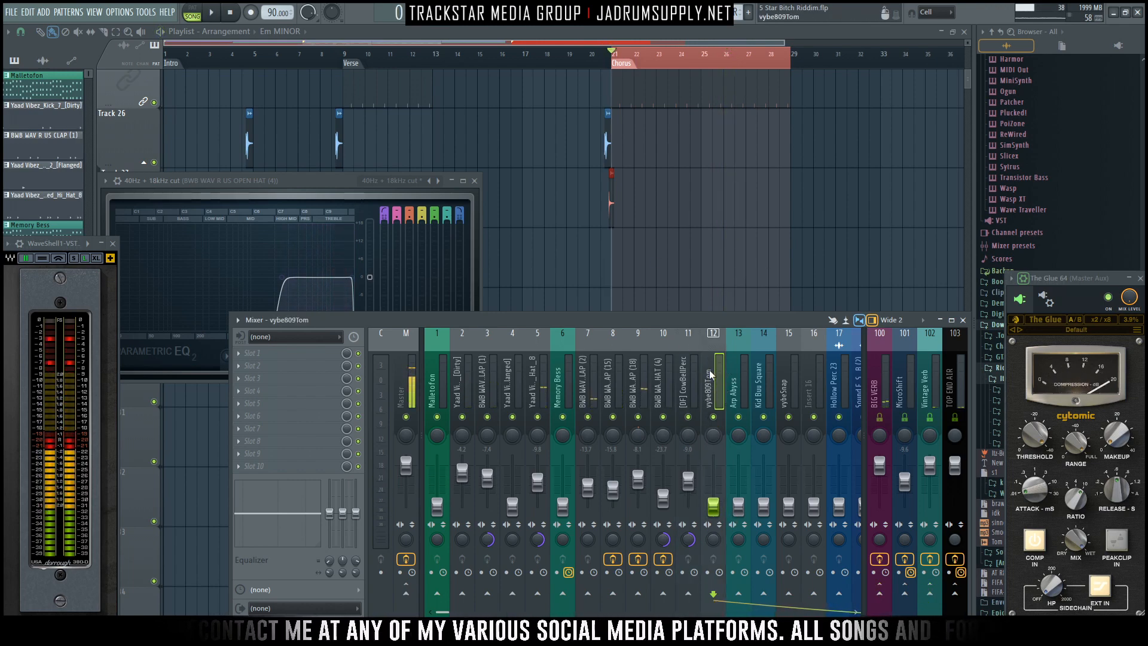
pyautogui.click(274, 357)
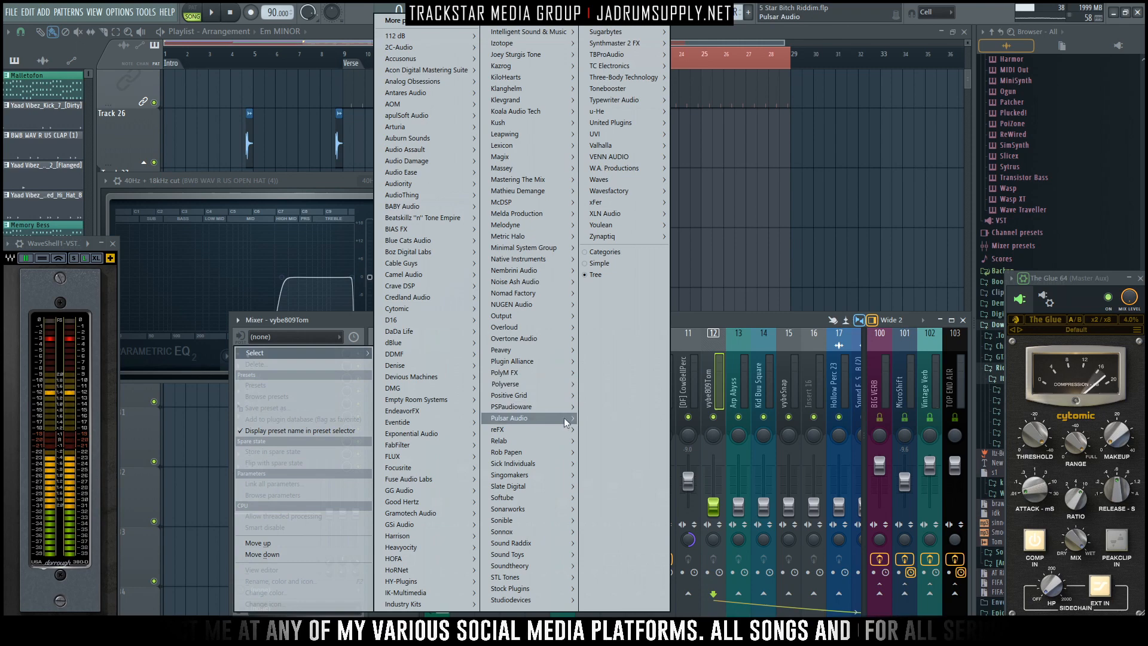
pyautogui.moveTo(649, 180)
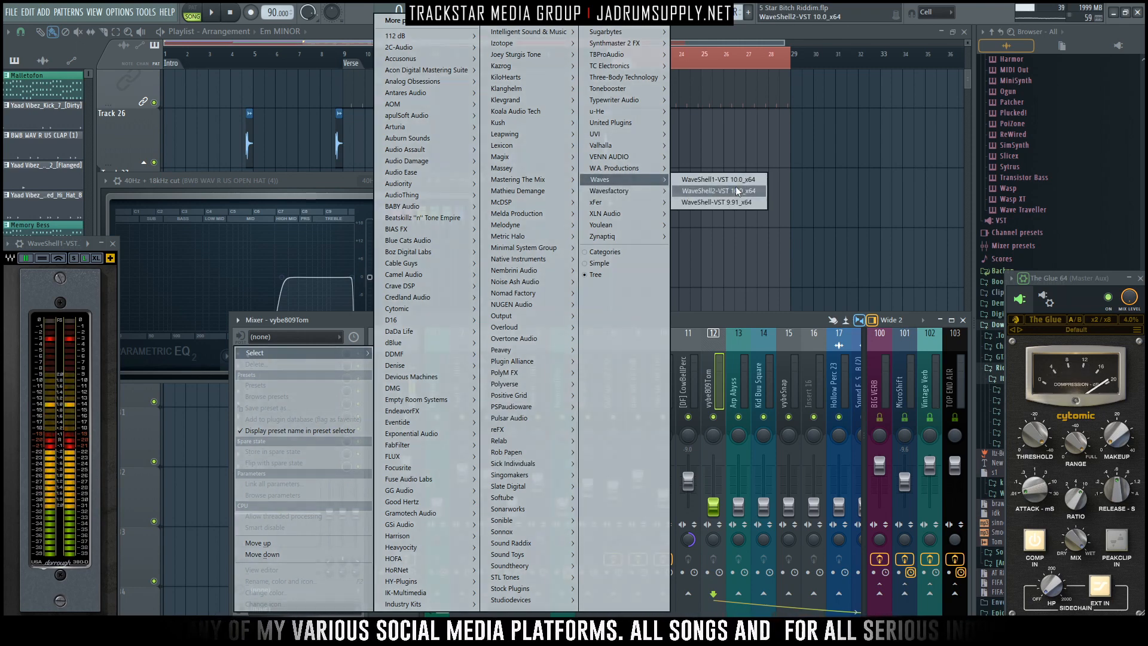
pyautogui.click(747, 181)
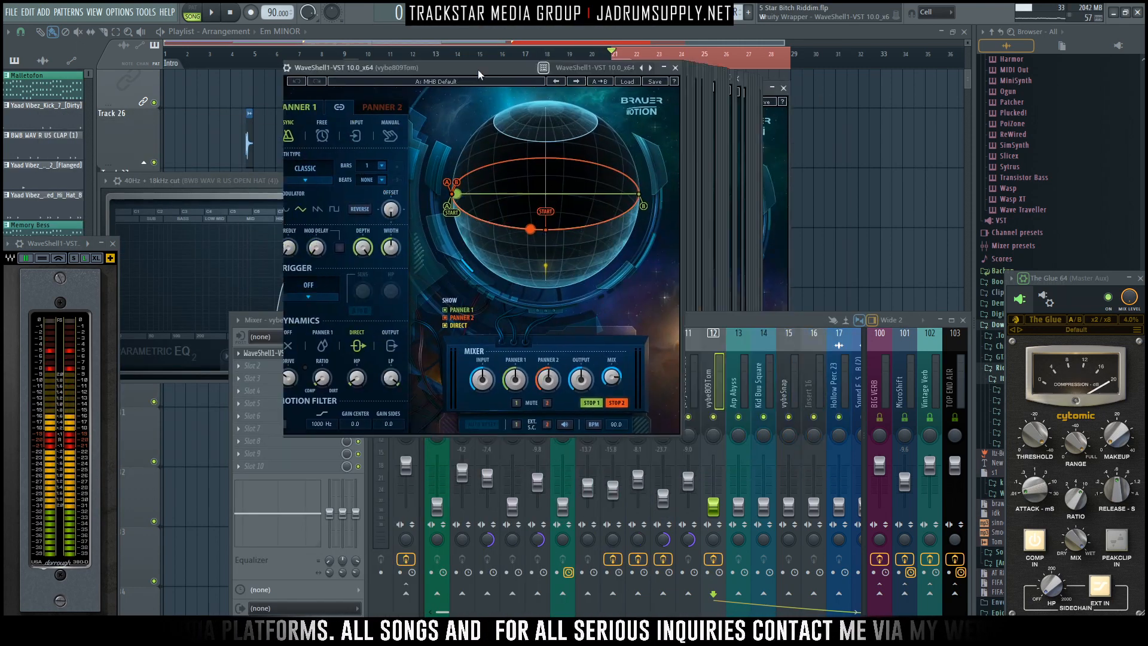
pyautogui.click(718, 436)
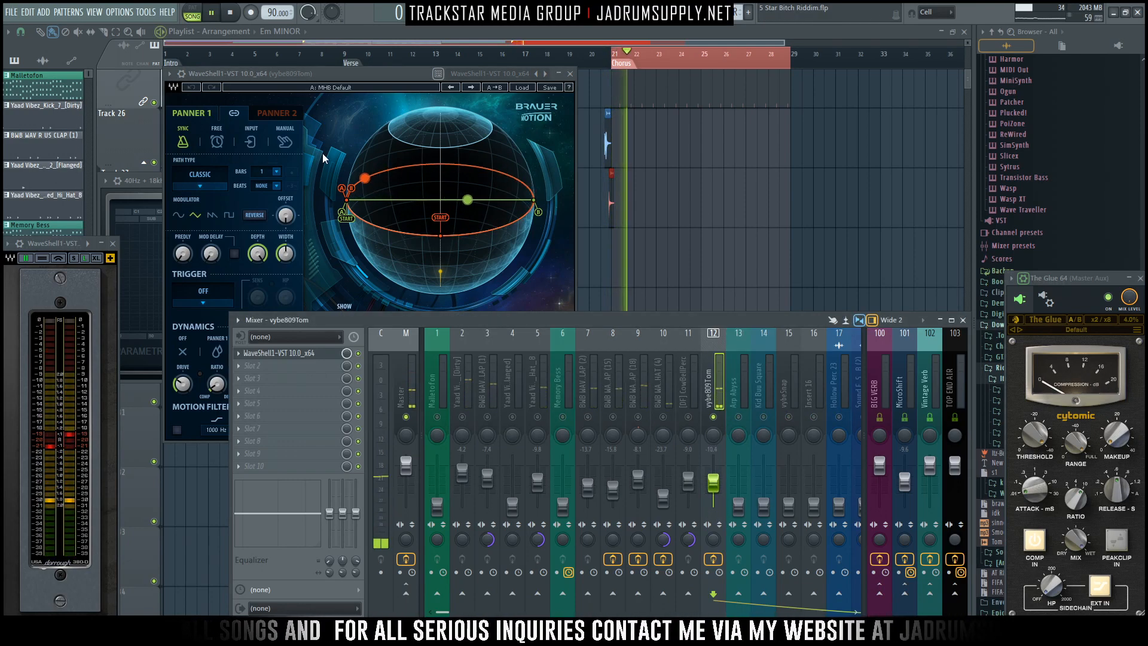
# Audition Brauer Motion's Wide Phase and Fun On The Edges presets on the soloed tom.
pyautogui.click(522, 88)
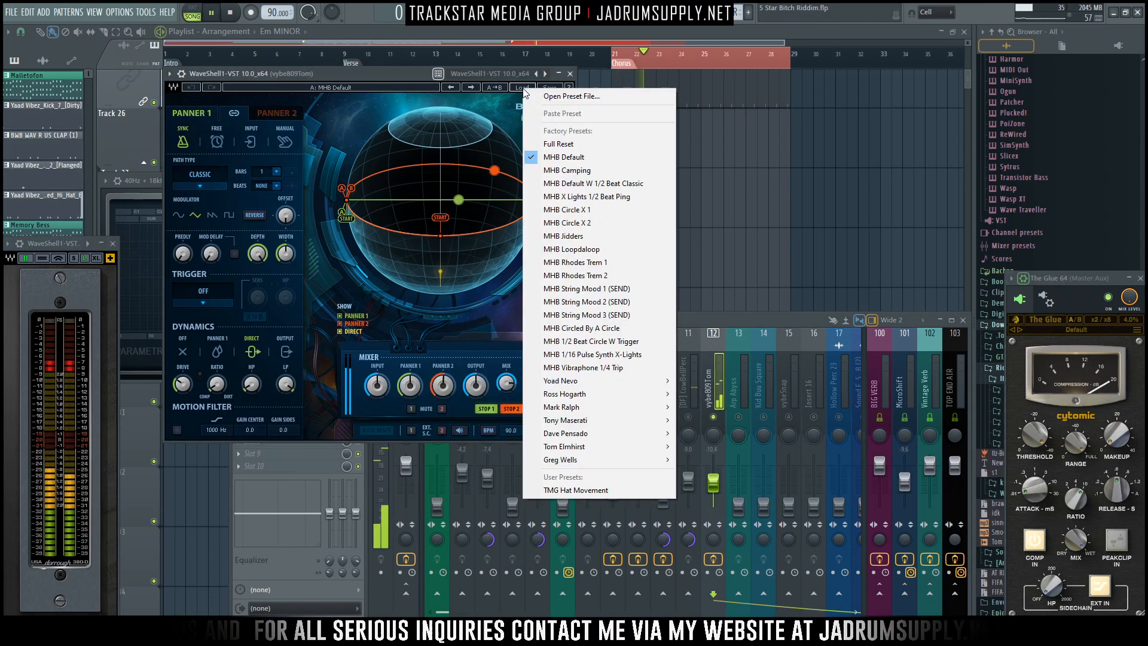
pyautogui.moveTo(627, 393)
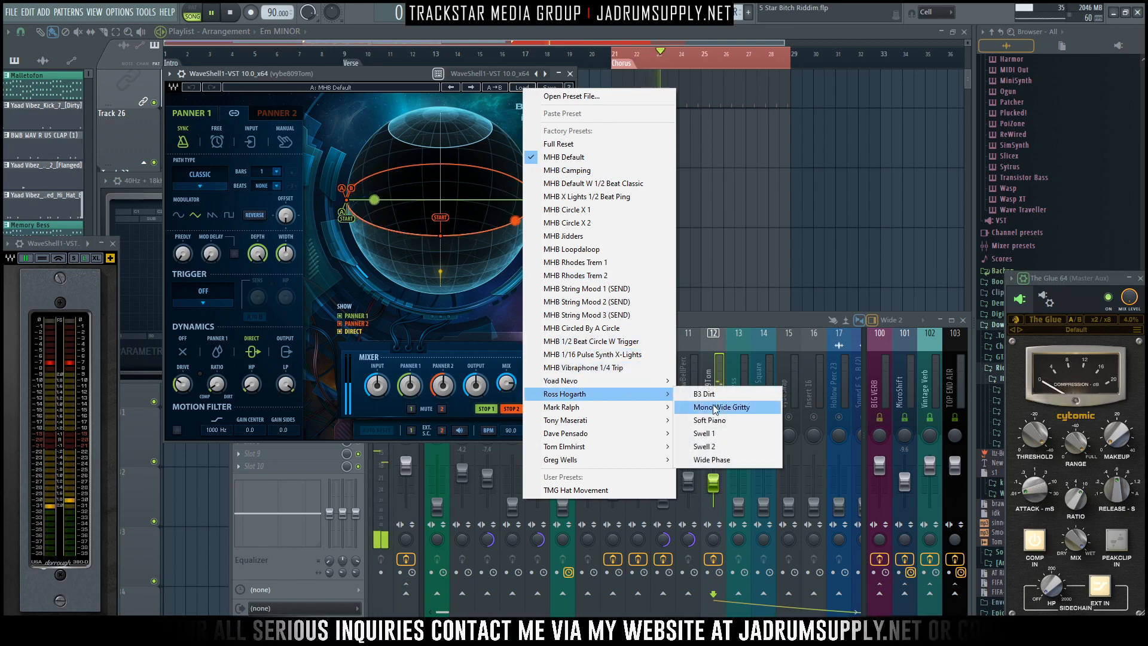
pyautogui.click(715, 459)
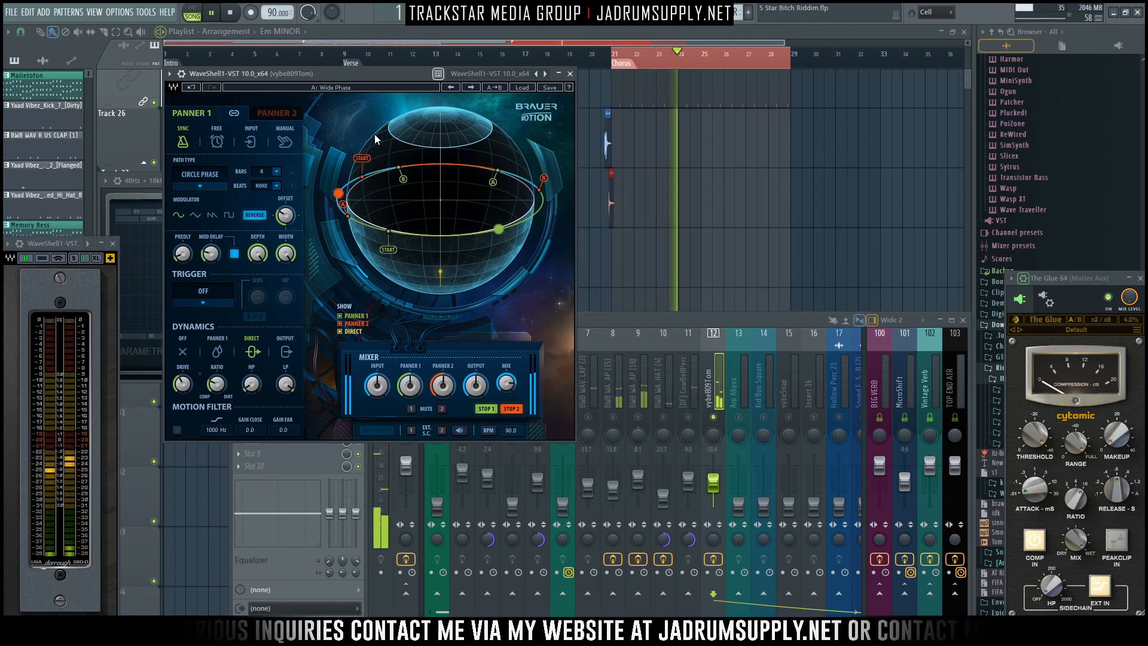
pyautogui.click(522, 88)
pyautogui.moveTo(598, 435)
pyautogui.click(705, 434)
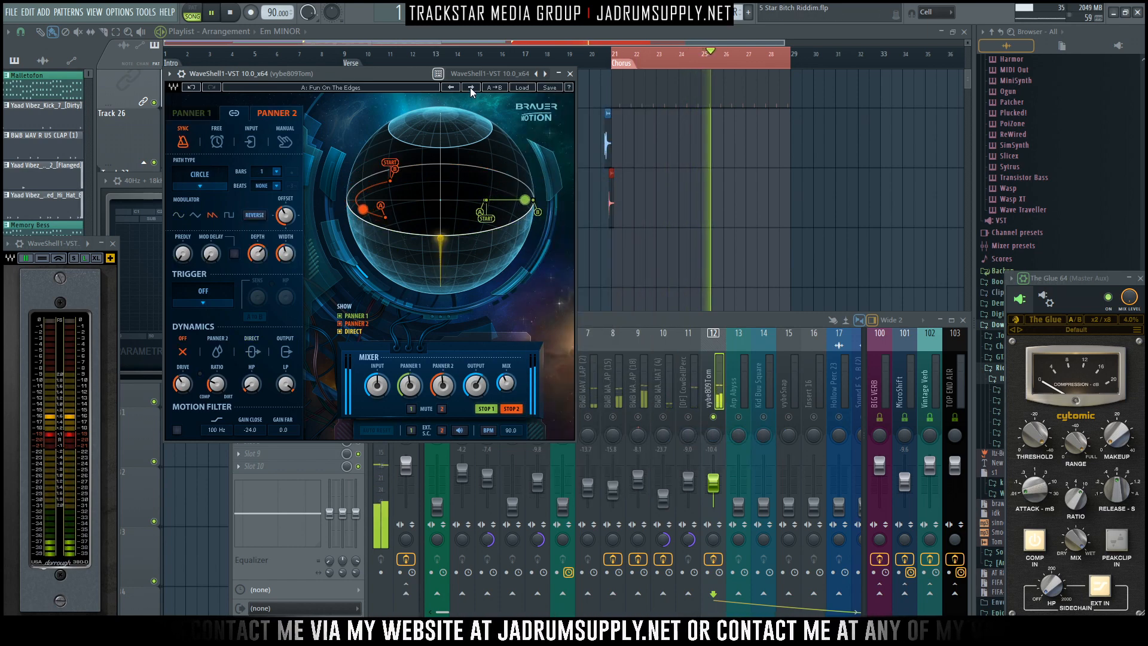
# Load Brauer Motion's Moving Pads preset and set Panner 1's path length to 2 bars.
pyautogui.click(522, 88)
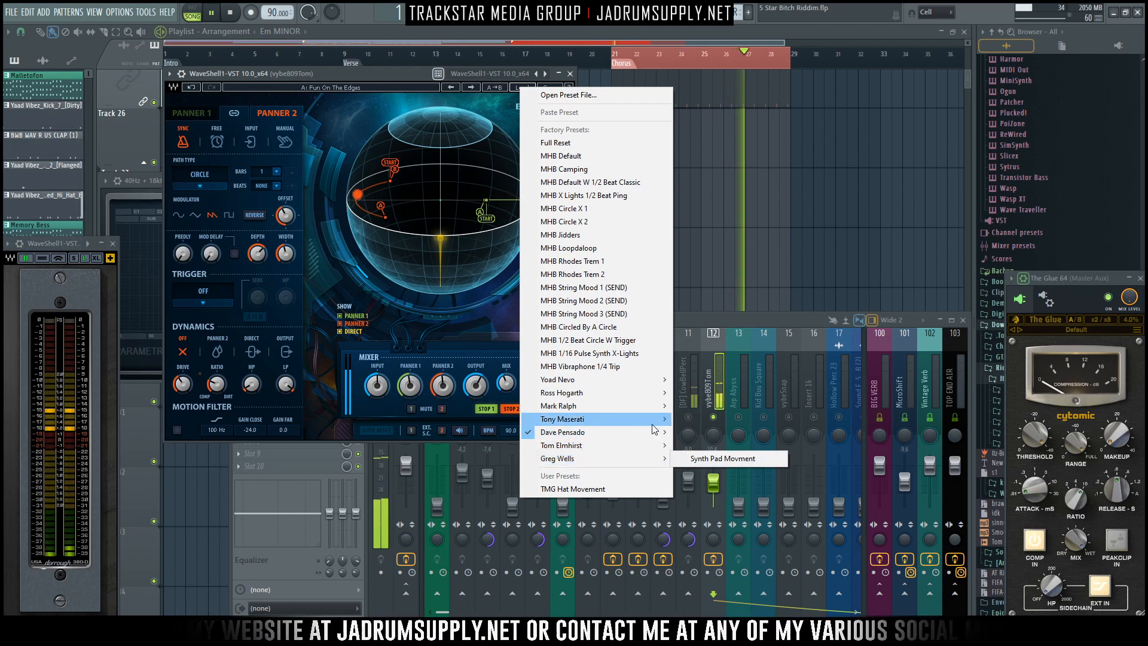
pyautogui.moveTo(655, 428)
pyautogui.click(698, 432)
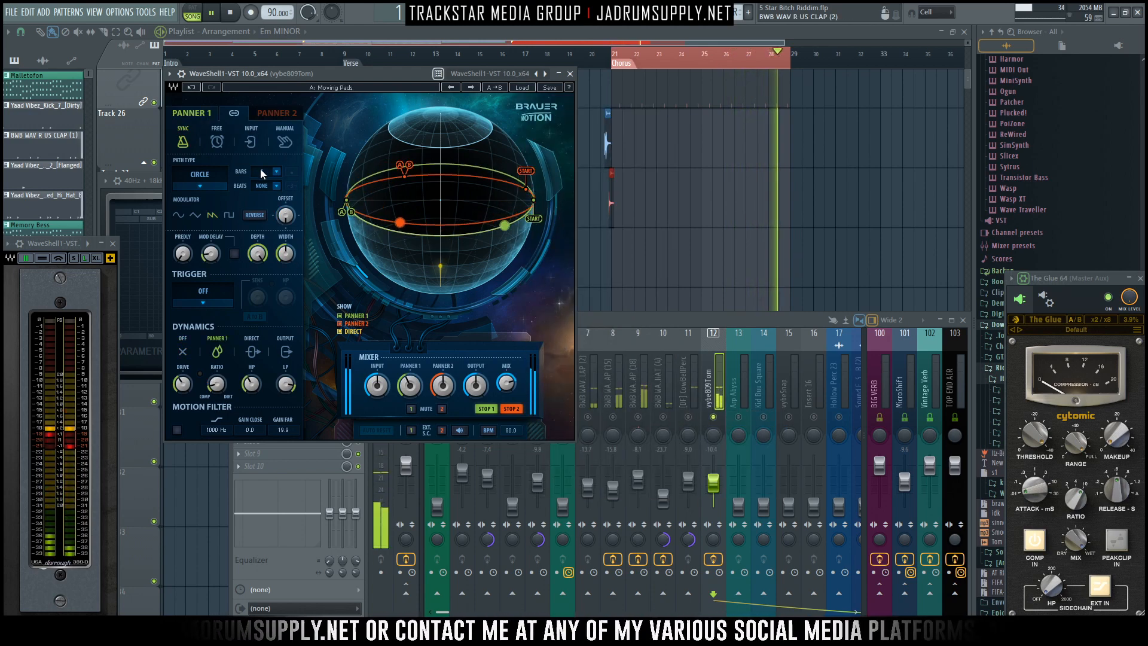
pyautogui.moveTo(375, 73); pyautogui.dragTo(513, 83)
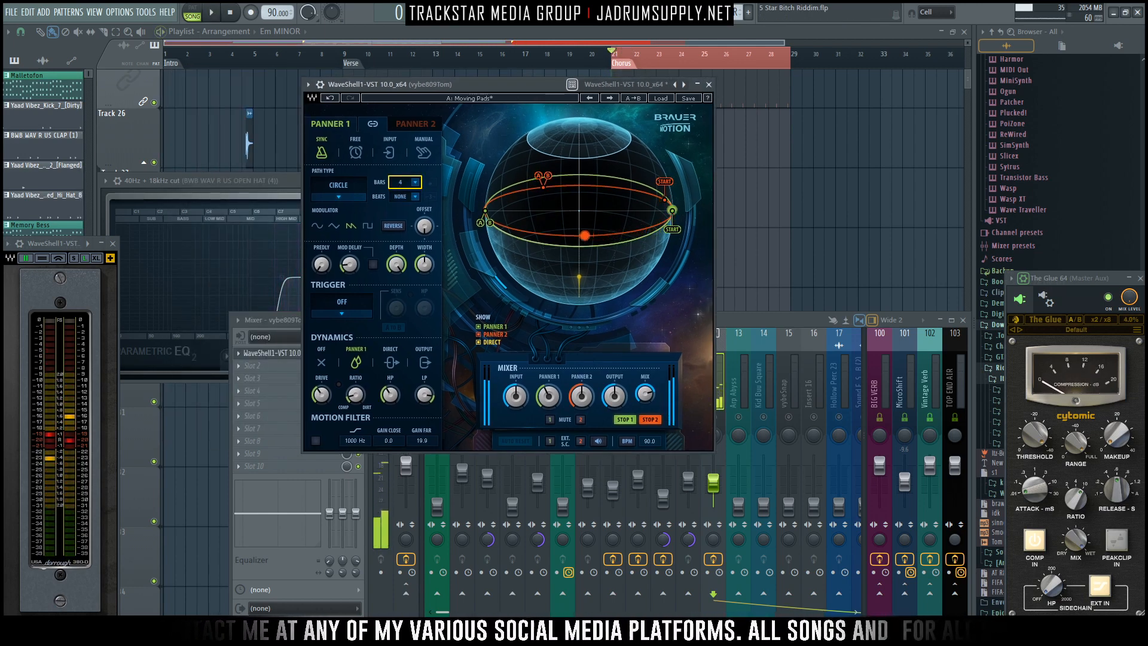
pyautogui.click(419, 184)
pyautogui.click(410, 221)
pyautogui.press('space')
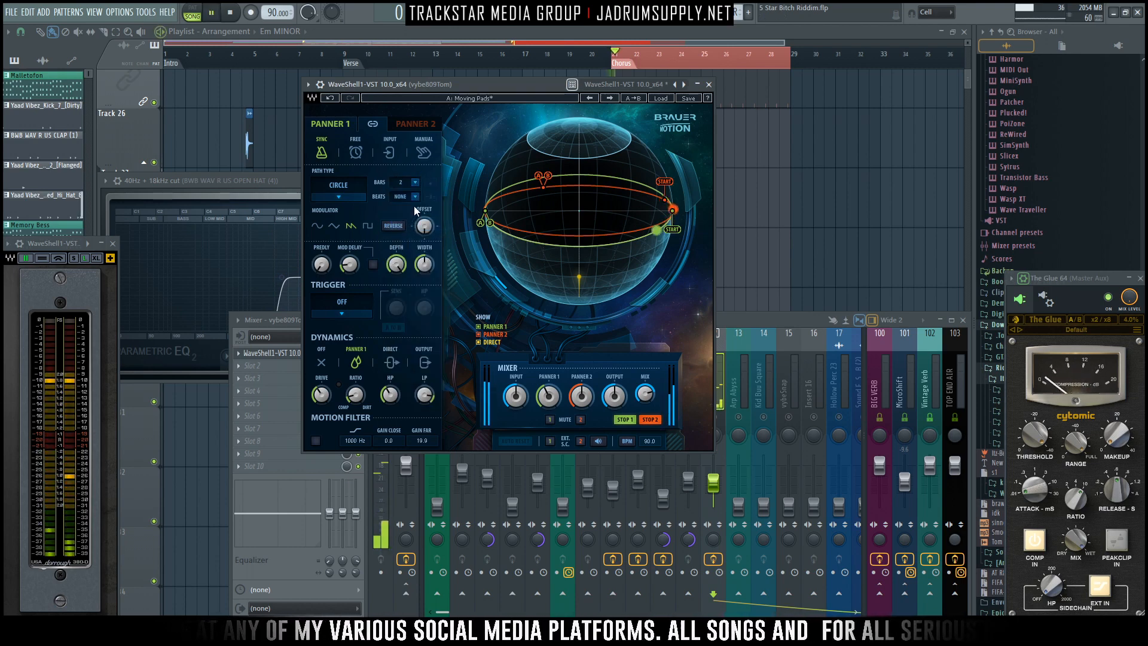
# Check Brauer Motion's Panner 2 settings, closing and reopening the plugin from the vybe809Tom track.
pyautogui.click(413, 126)
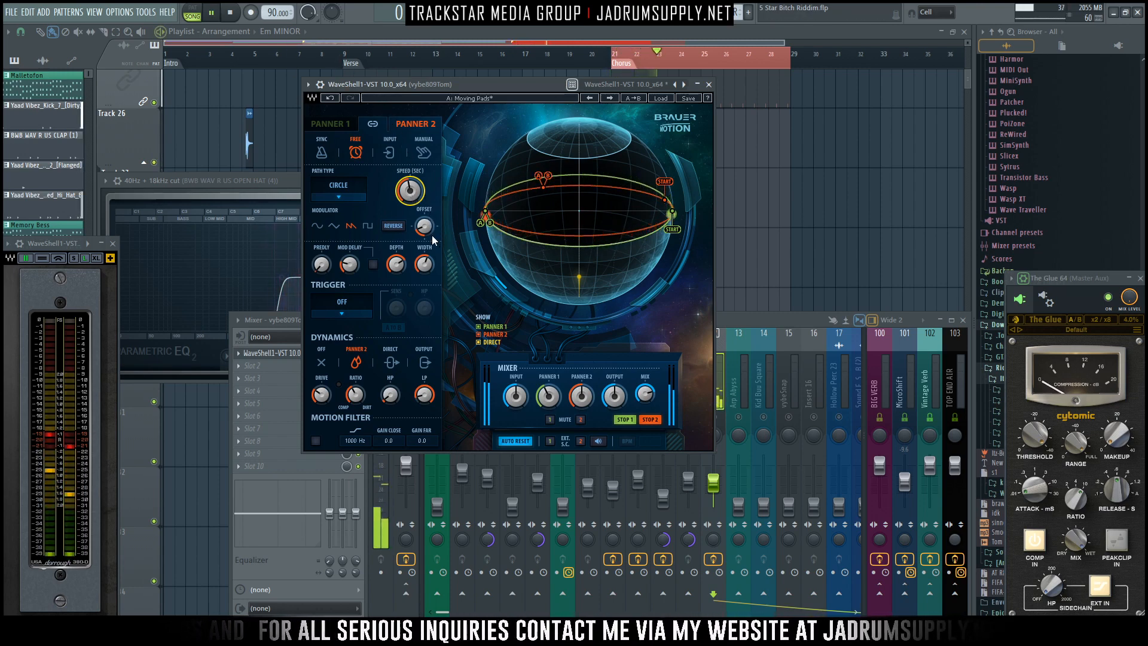
pyautogui.click(722, 381)
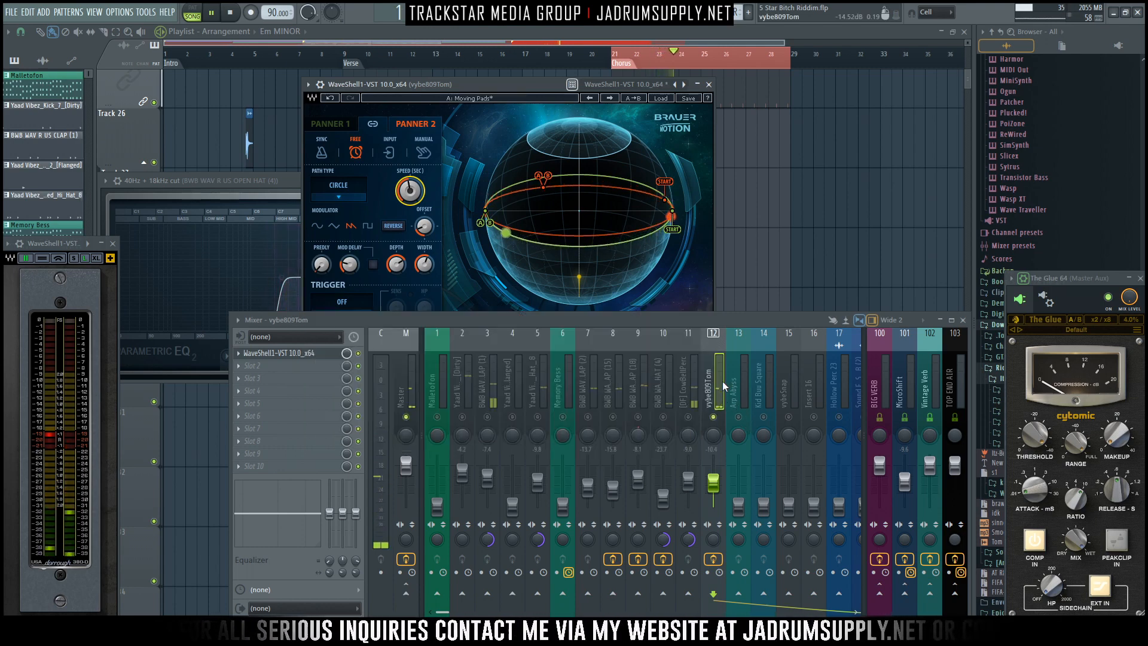
pyautogui.click(709, 84)
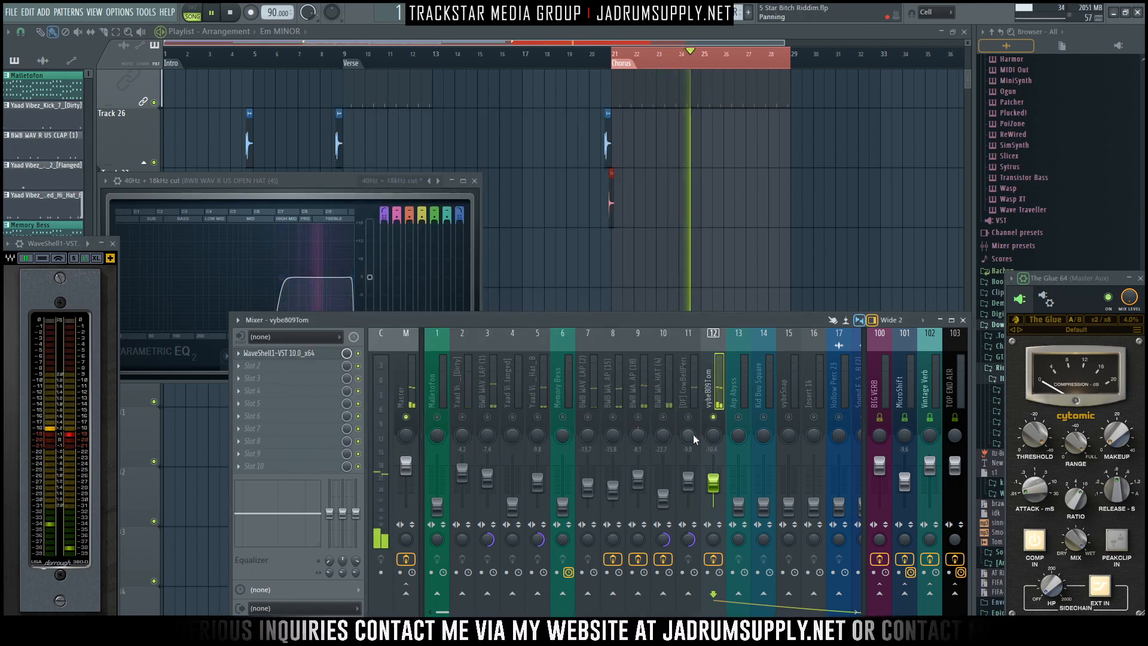
pyautogui.click(305, 353)
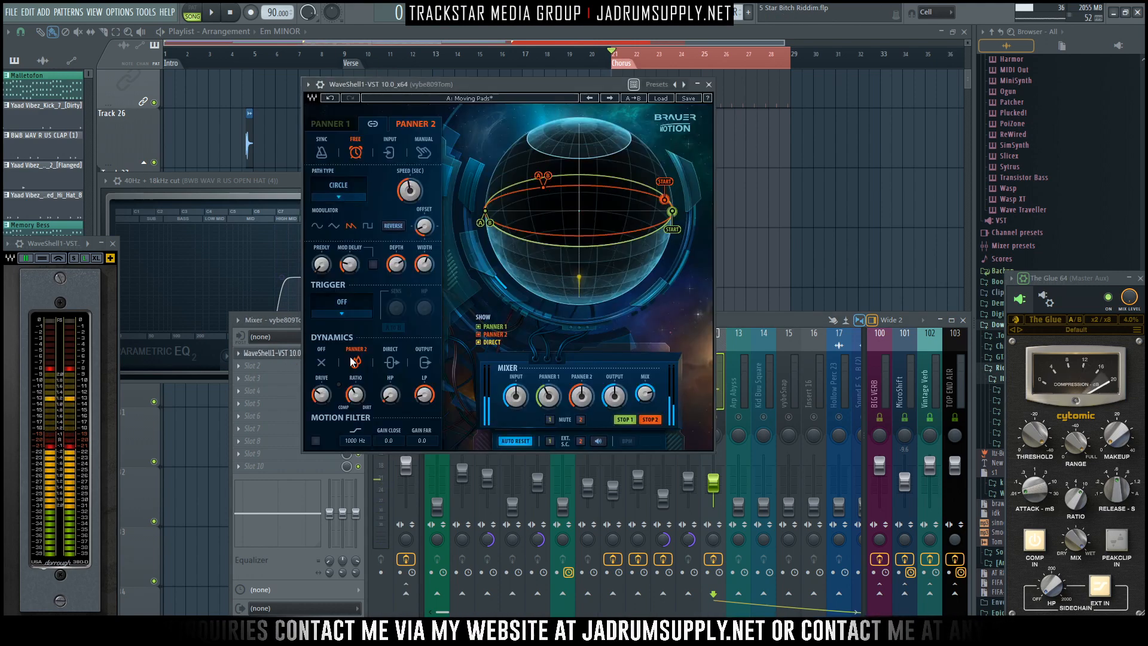
# Raise Brauer Motion's mix amount and send the vybe809Tom track to BIG VERB and Vintage Verb.
pyautogui.moveTo(646, 395); pyautogui.dragTo(646, 362)
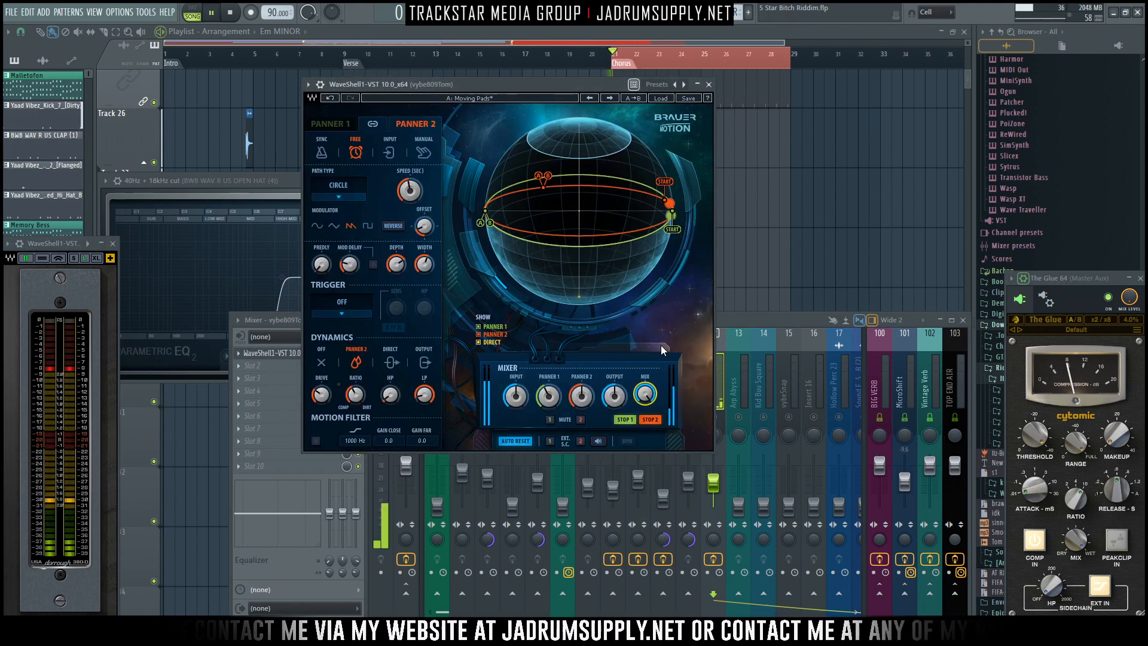
pyautogui.click(708, 84)
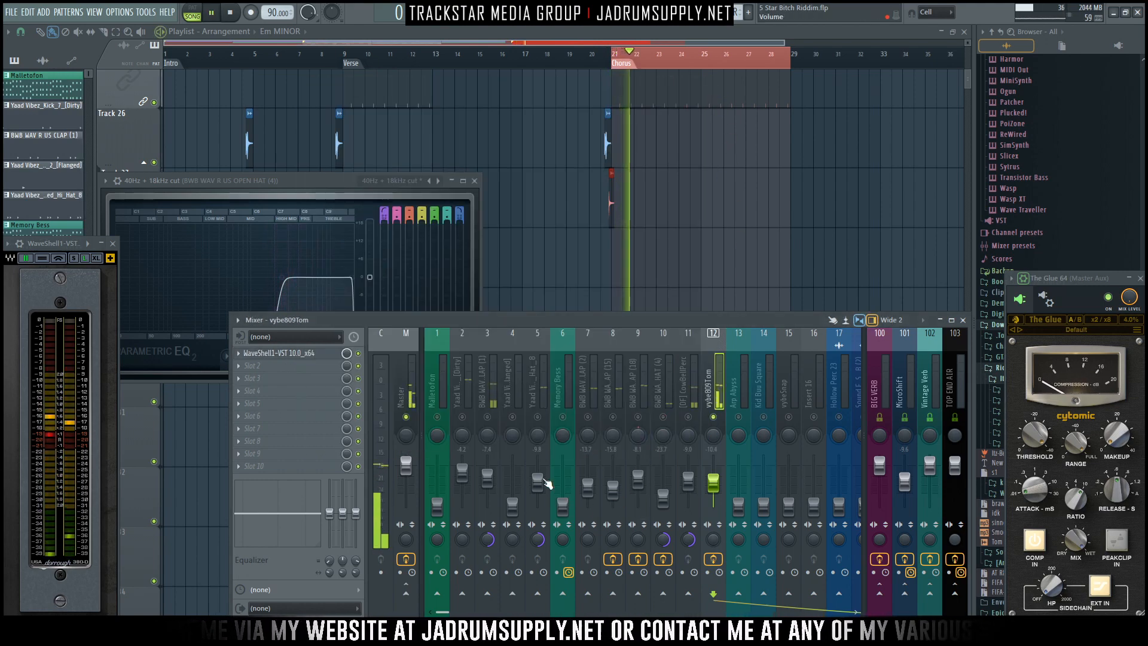
pyautogui.press('space')
pyautogui.click(879, 593)
pyautogui.press('space')
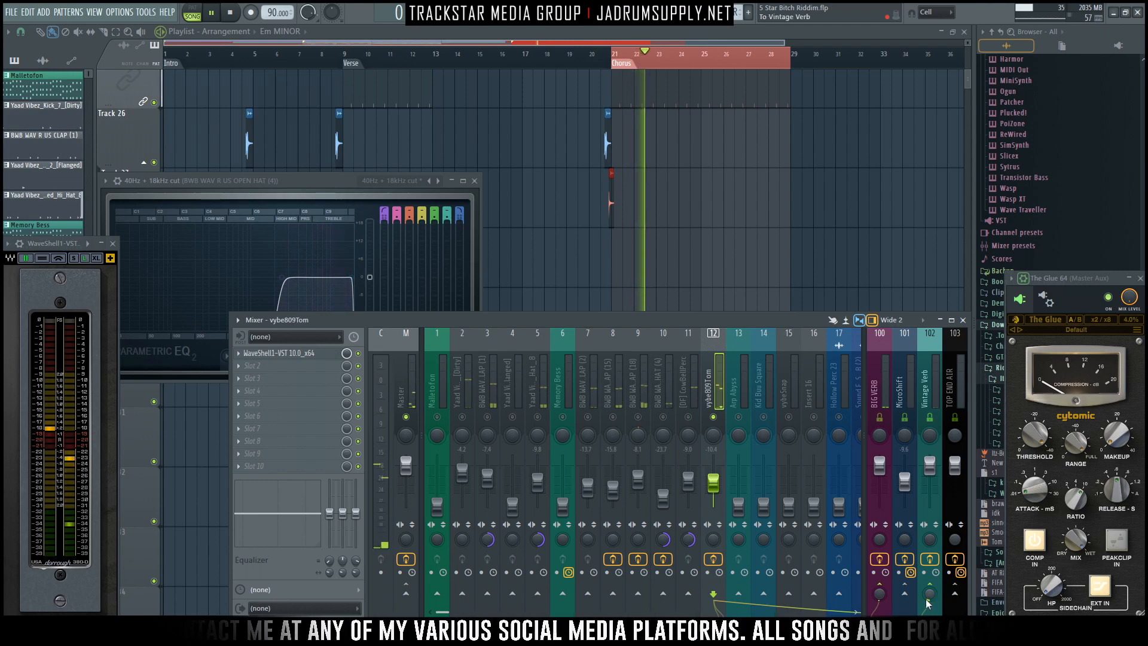
# Take vybe809Tom out of solo, raise its level to about -7.5 dB and set its BIG VERB send to about 8%.
pyautogui.rightClick(714, 417)
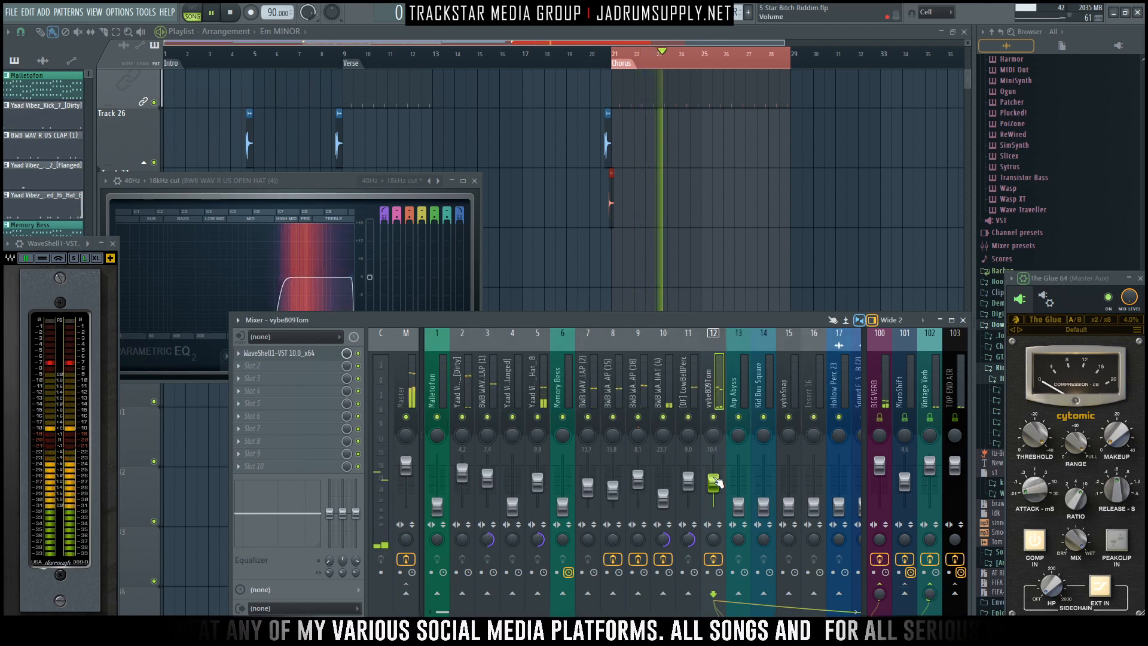
pyautogui.moveTo(716, 487); pyautogui.dragTo(717, 485)
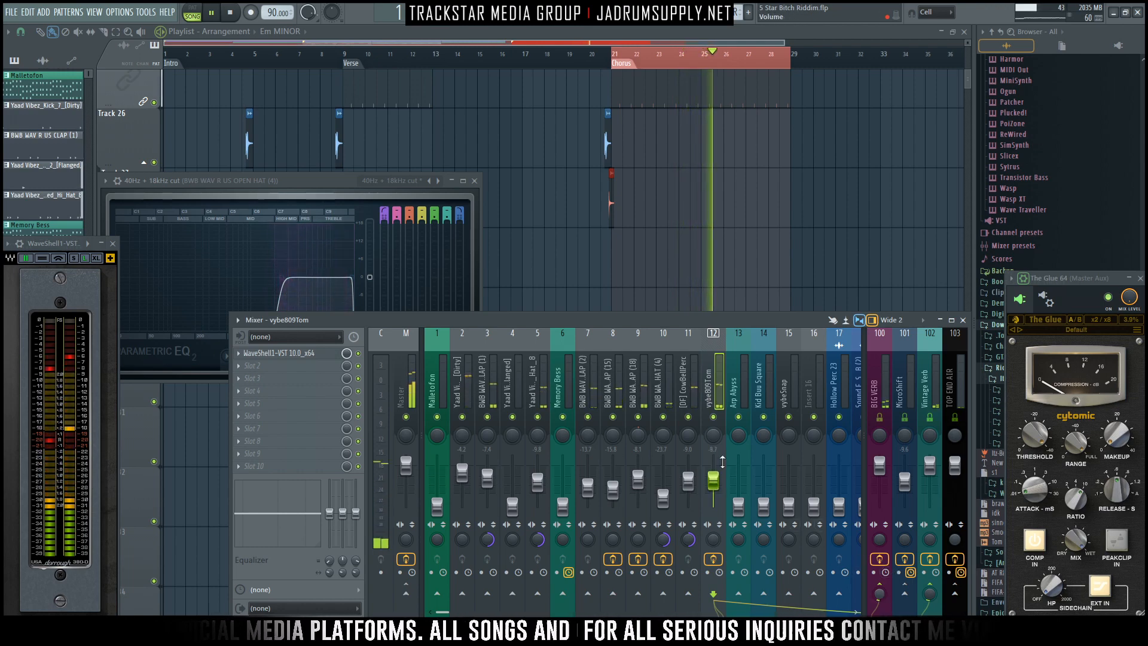
pyautogui.moveTo(876, 596); pyautogui.dragTo(876, 597)
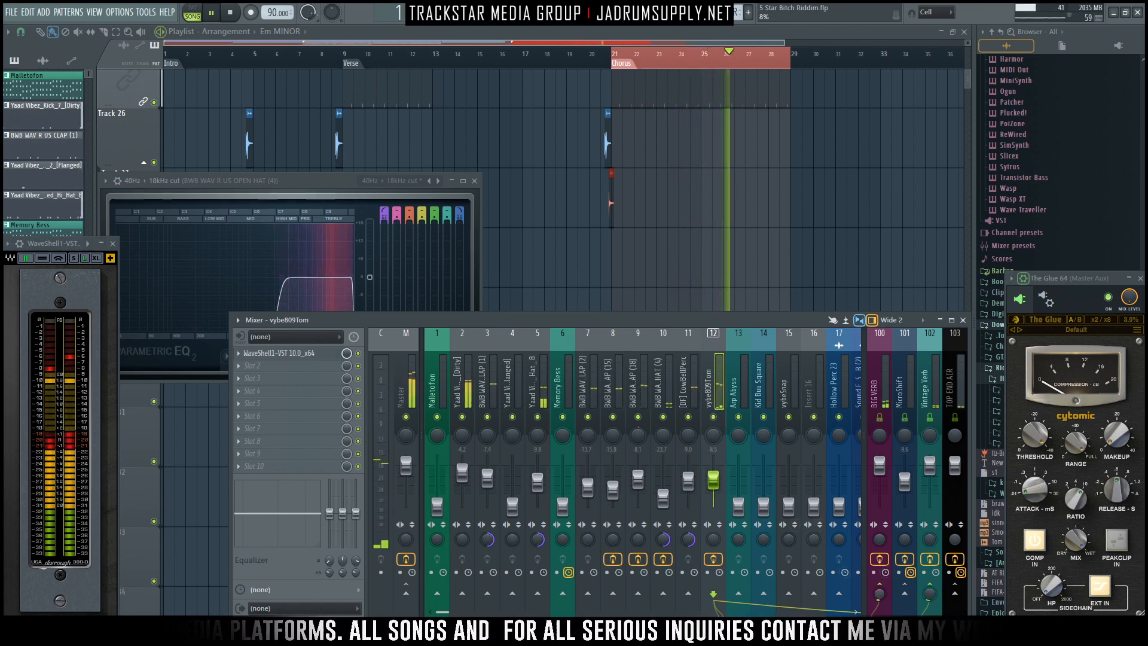
pyautogui.moveTo(713, 480); pyautogui.dragTo(713, 477)
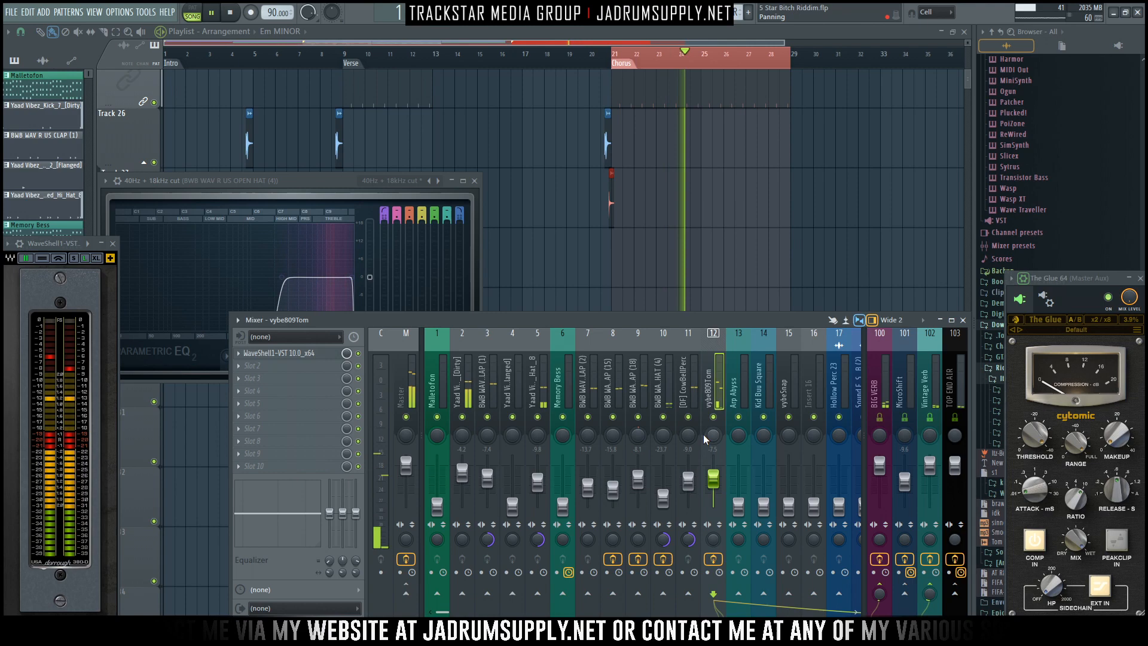
# Bring up the Arp Abyss track's level and audition it in solo over the chorus.
pyautogui.click(743, 385)
pyautogui.press('space')
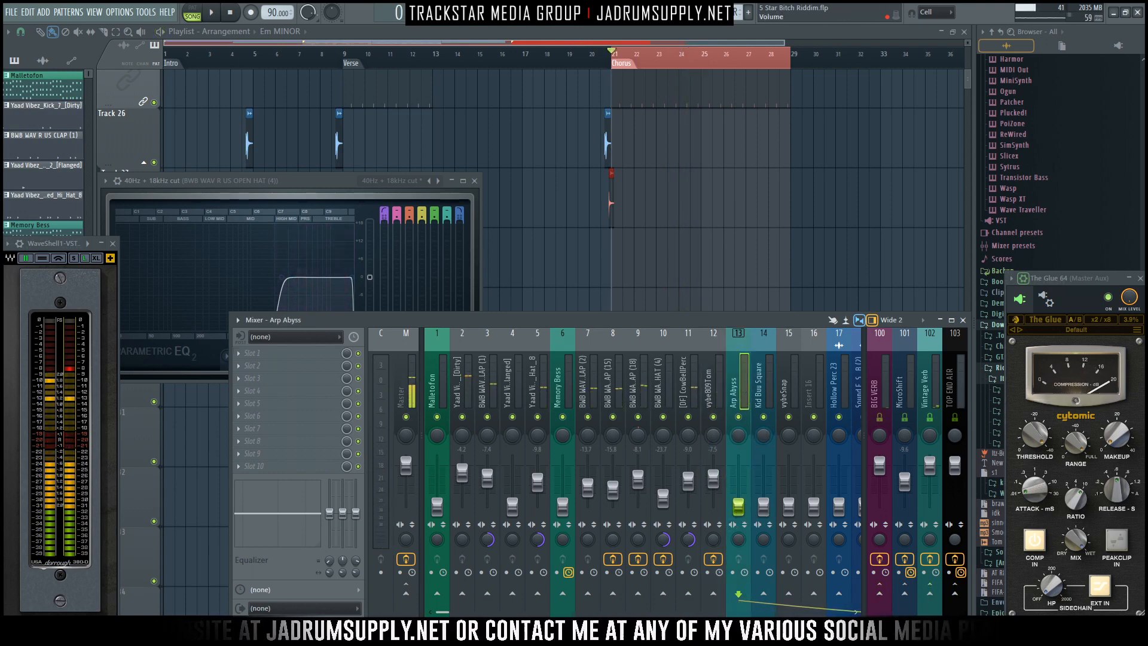
pyautogui.press('space')
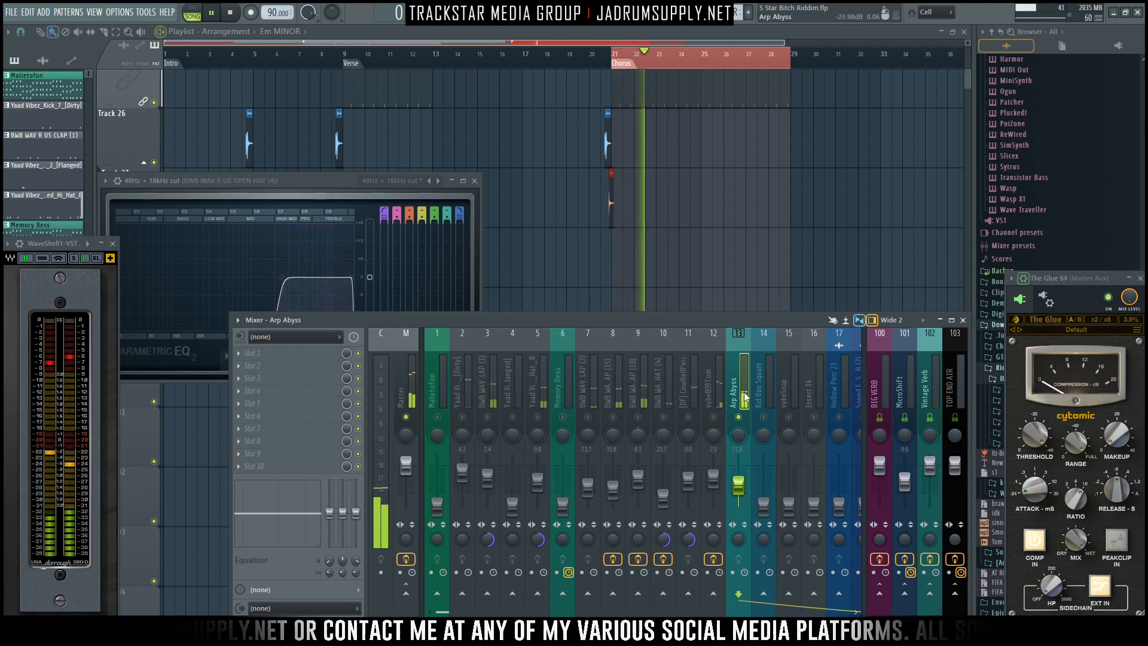
pyautogui.press('space')
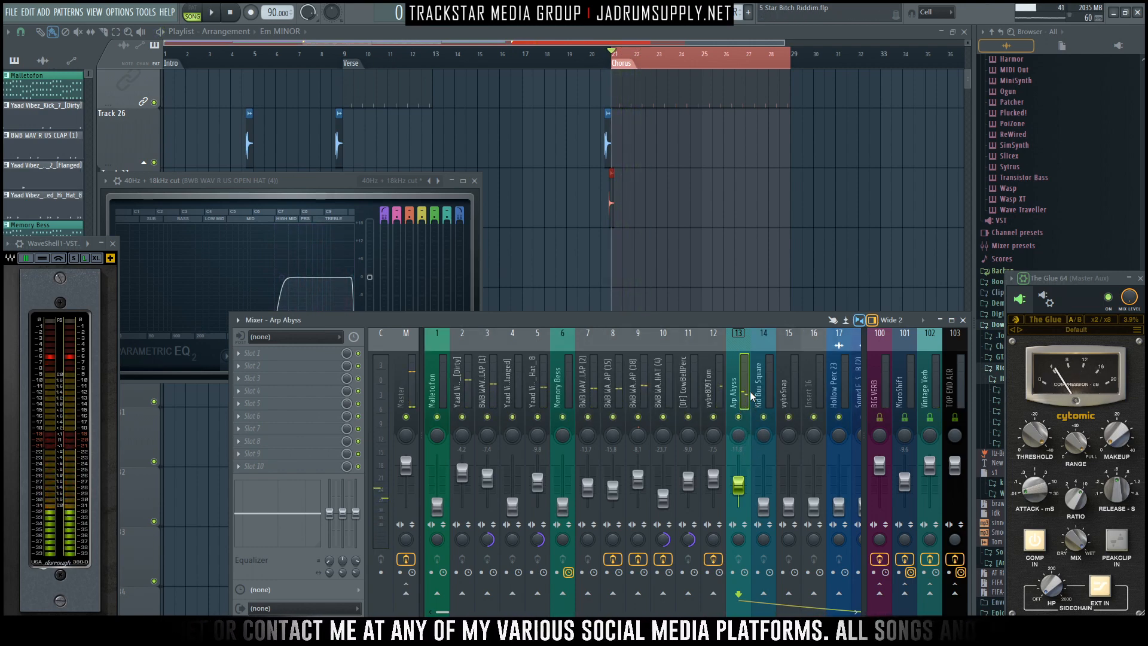
# Insert Fruity Parametric EQ 2 on Arp Abyss and load its 30Hz + 18kHz cut preset.
pyautogui.click(287, 353)
pyautogui.moveTo(331, 354)
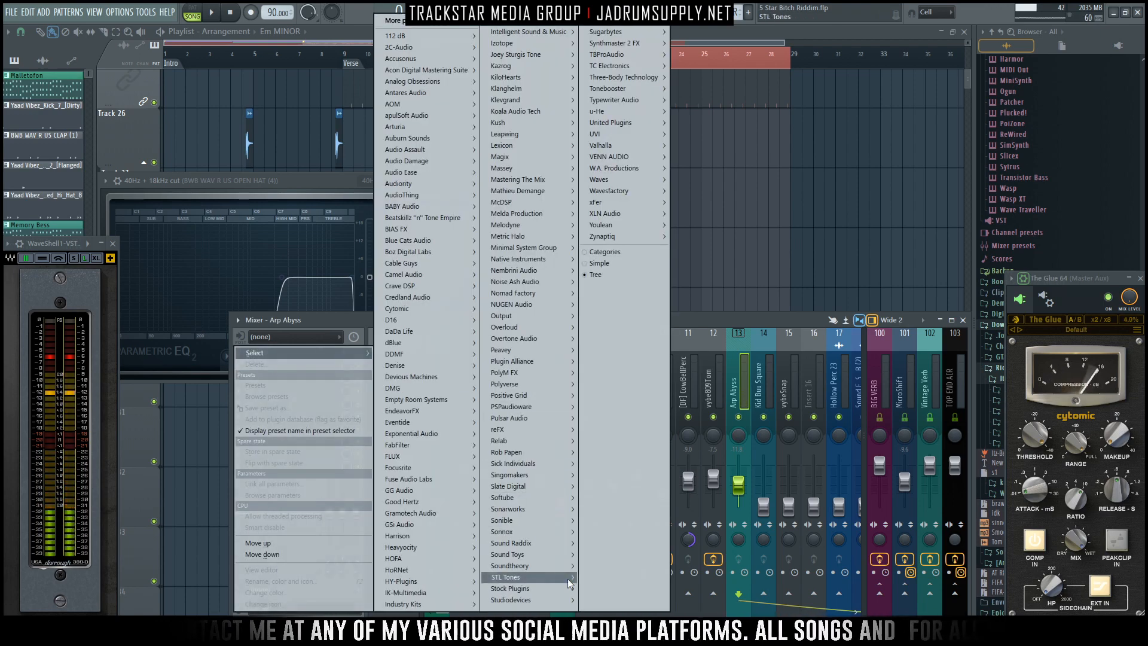
pyautogui.moveTo(536, 589)
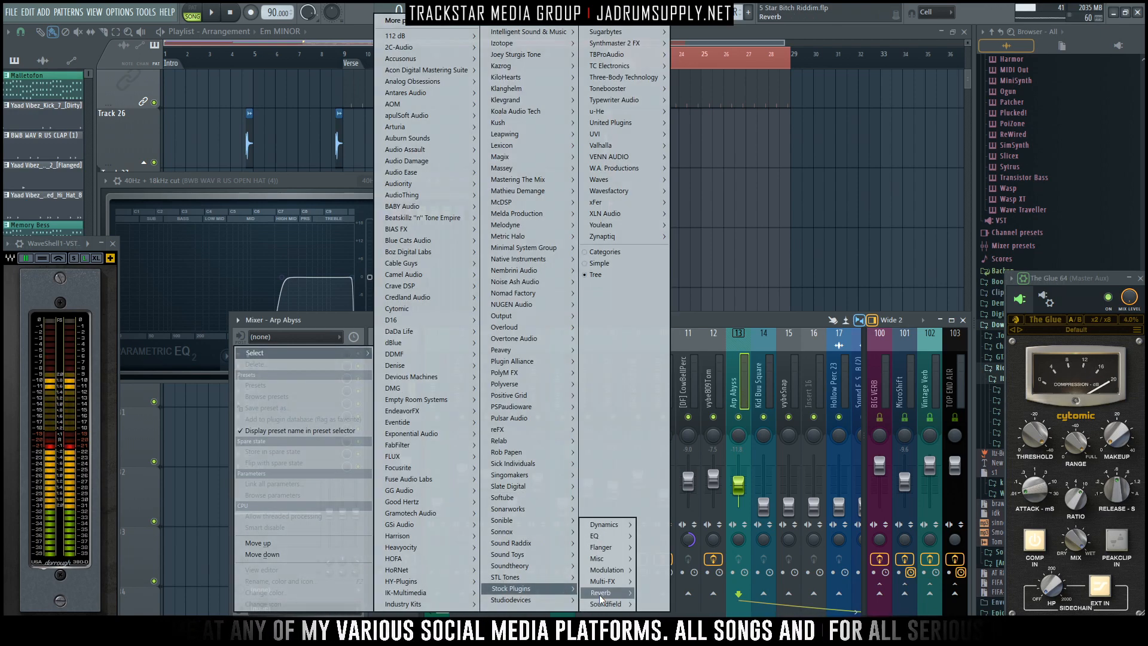
pyautogui.click(664, 559)
pyautogui.moveTo(353, 149); pyautogui.dragTo(683, 106)
pyautogui.click(743, 100)
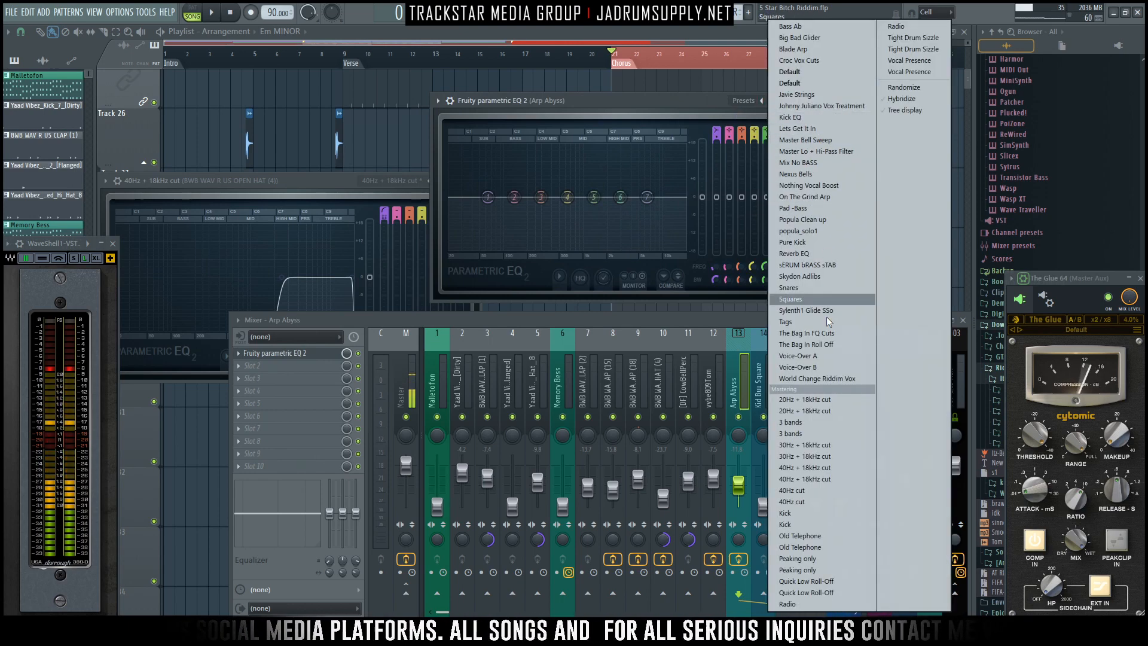
pyautogui.click(801, 457)
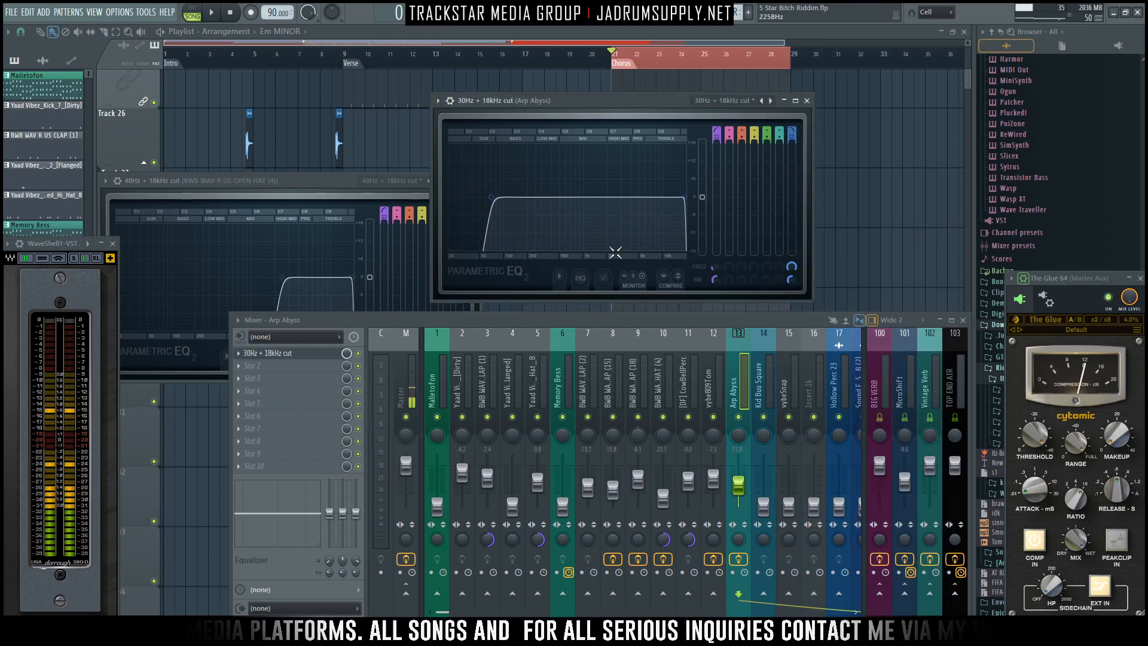
# Turn on the Arp Abyss EQ's HQ mode and move its low cut up toward the low mids during playback.
pyautogui.click(584, 279)
pyautogui.click(605, 281)
pyautogui.click(582, 279)
pyautogui.press('space')
pyautogui.moveTo(497, 204); pyautogui.dragTo(531, 197)
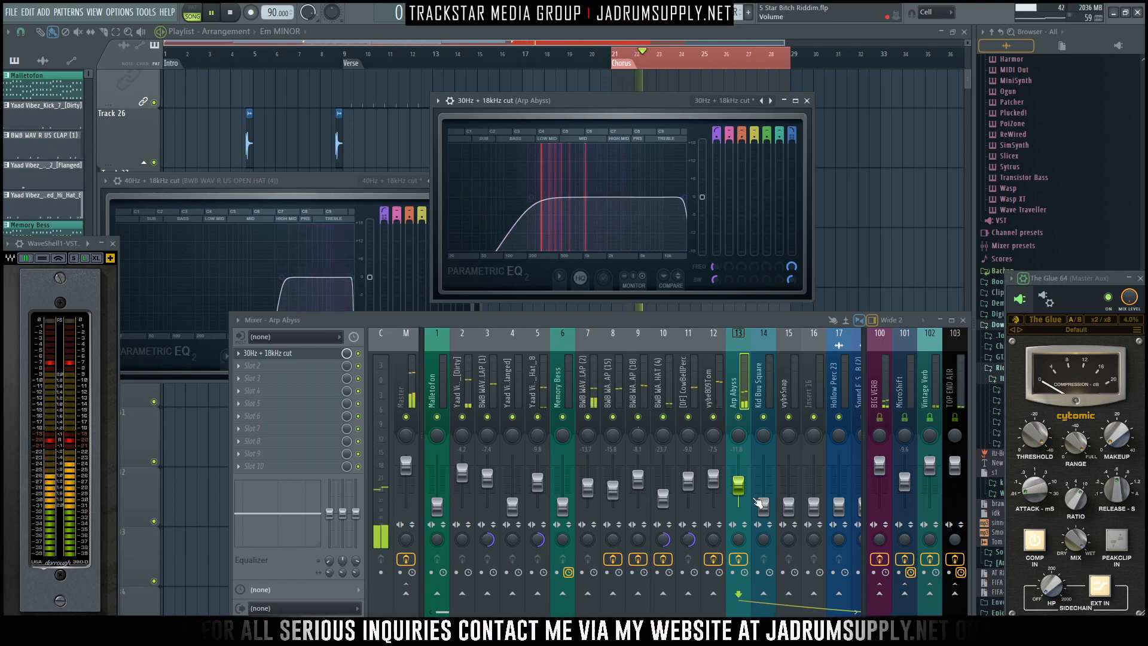
# Lower the Arp Abyss level in the full mix and add a BIG VERB send, checking it in solo.
pyautogui.moveTo(738, 485); pyautogui.dragTo(739, 493)
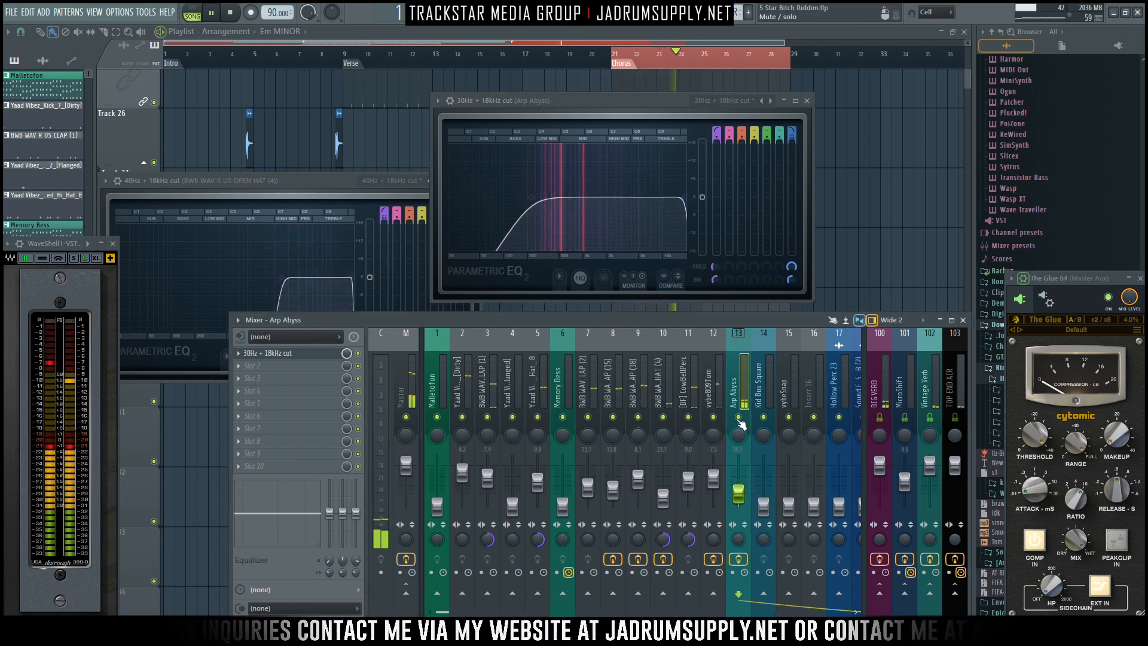
pyautogui.moveTo(739, 494); pyautogui.dragTo(738, 490)
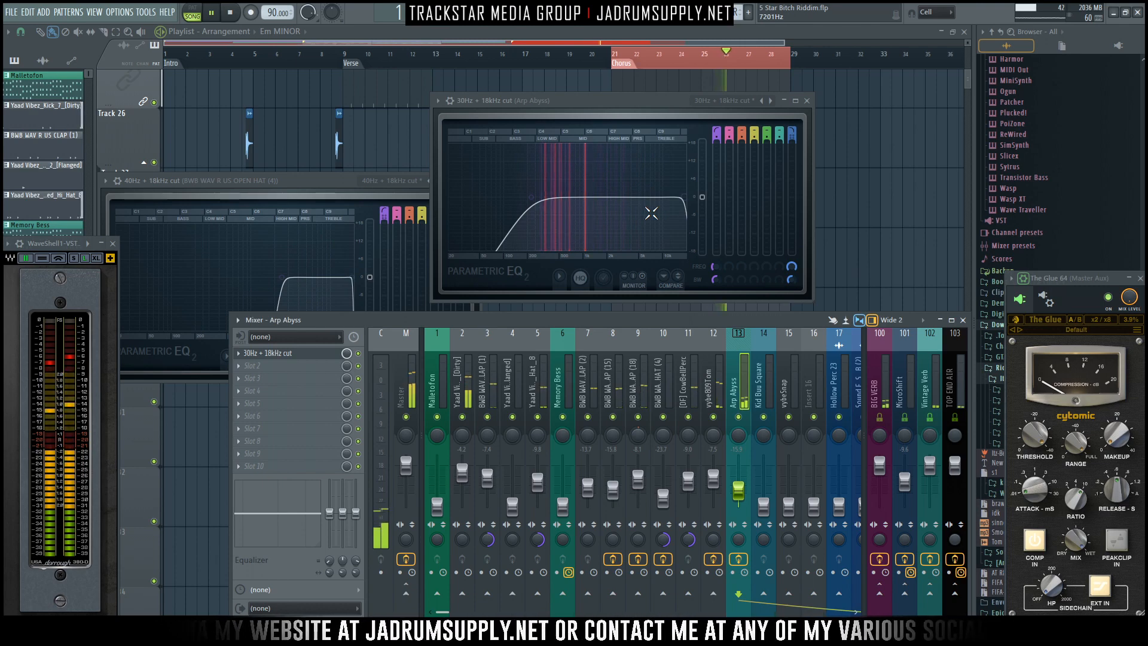
pyautogui.rightClick(739, 418)
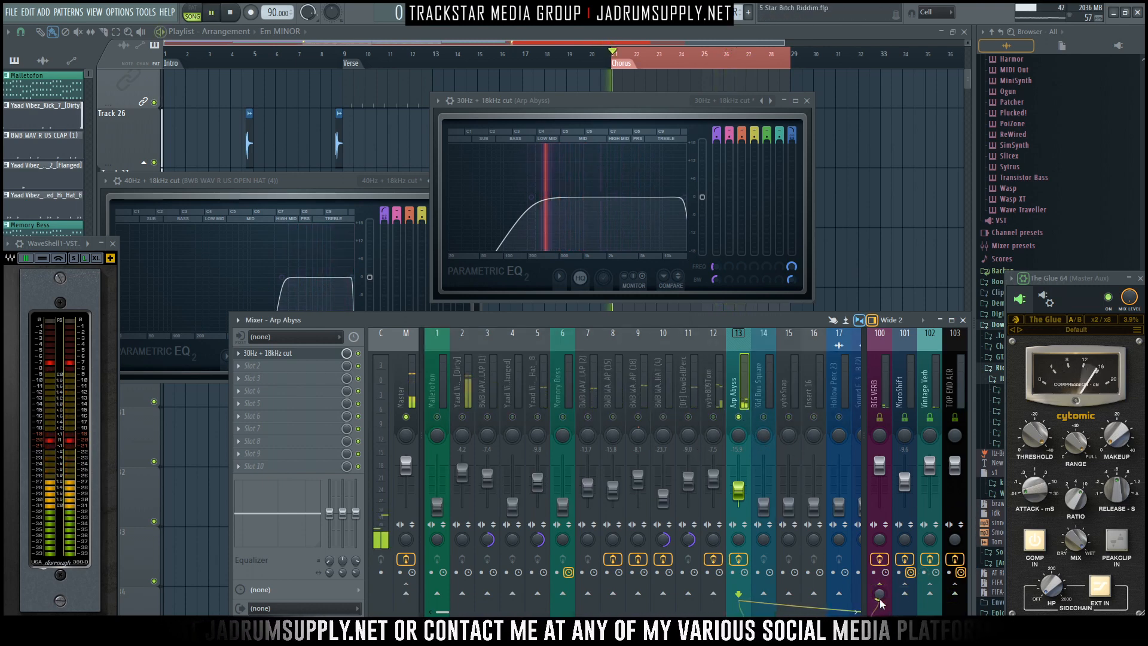
pyautogui.rightClick(740, 418)
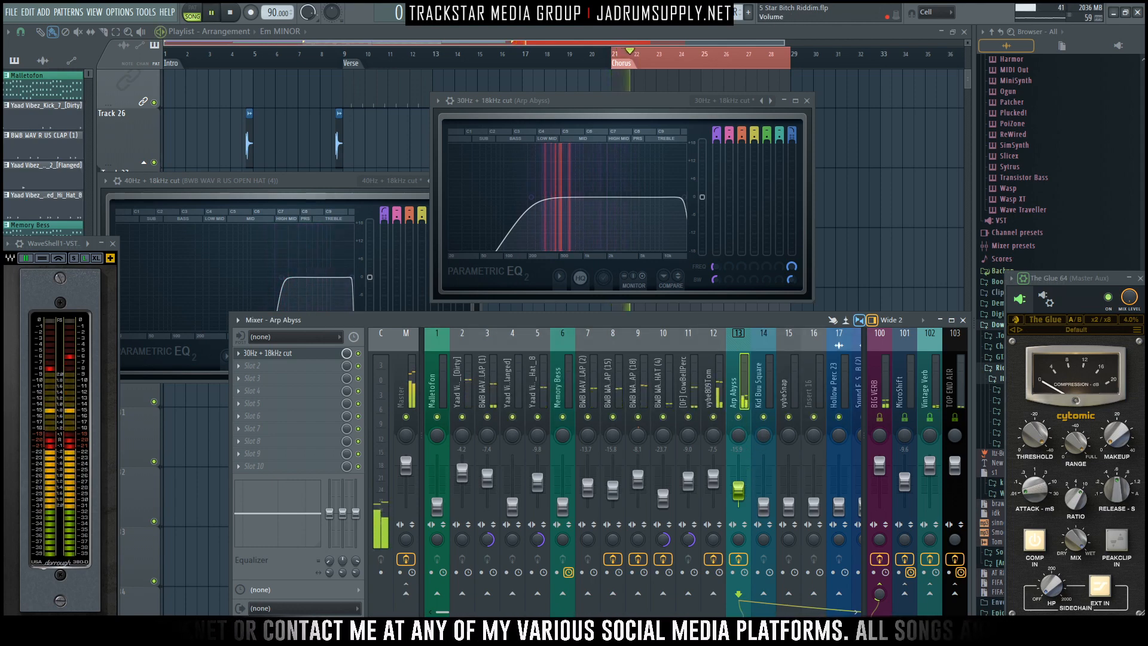
# Raise the Arp Abyss level in small moves to about -13.9 dB while the chorus plays.
pyautogui.moveTo(739, 490); pyautogui.dragTo(738, 489)
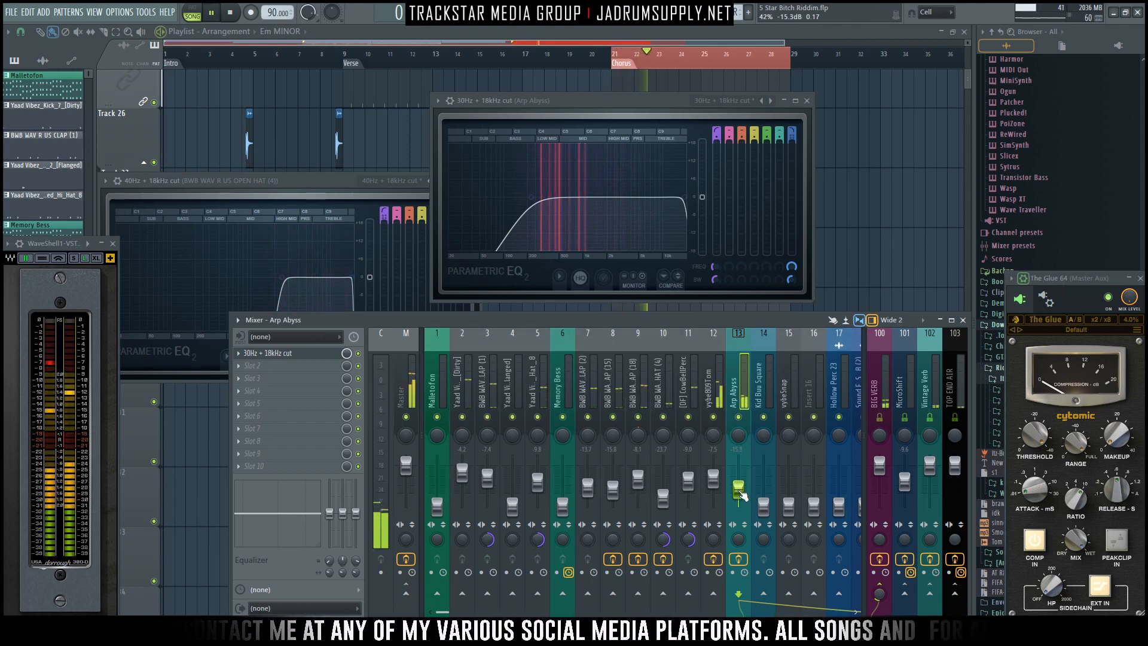
pyautogui.moveTo(739, 489); pyautogui.dragTo(739, 488)
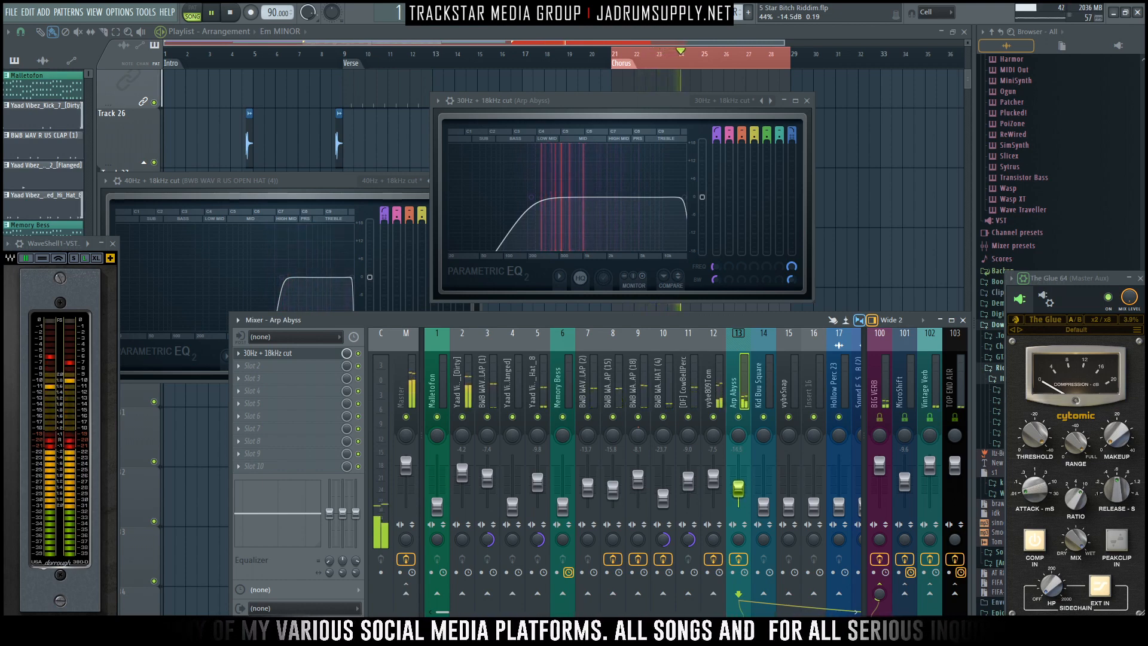
pyautogui.moveTo(738, 487); pyautogui.dragTo(738, 487)
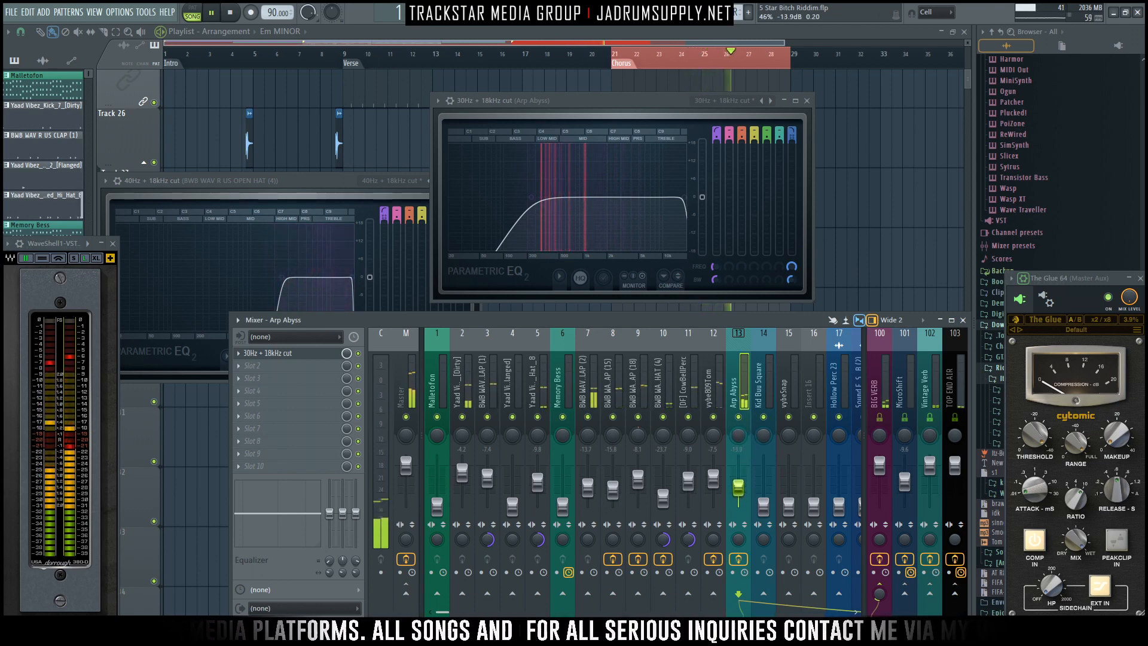
# Solo Arp Abyss, insert Soundtoys PanMan after the EQ and load its Pendulum Pan preset.
pyautogui.press('space')
pyautogui.click(738, 417)
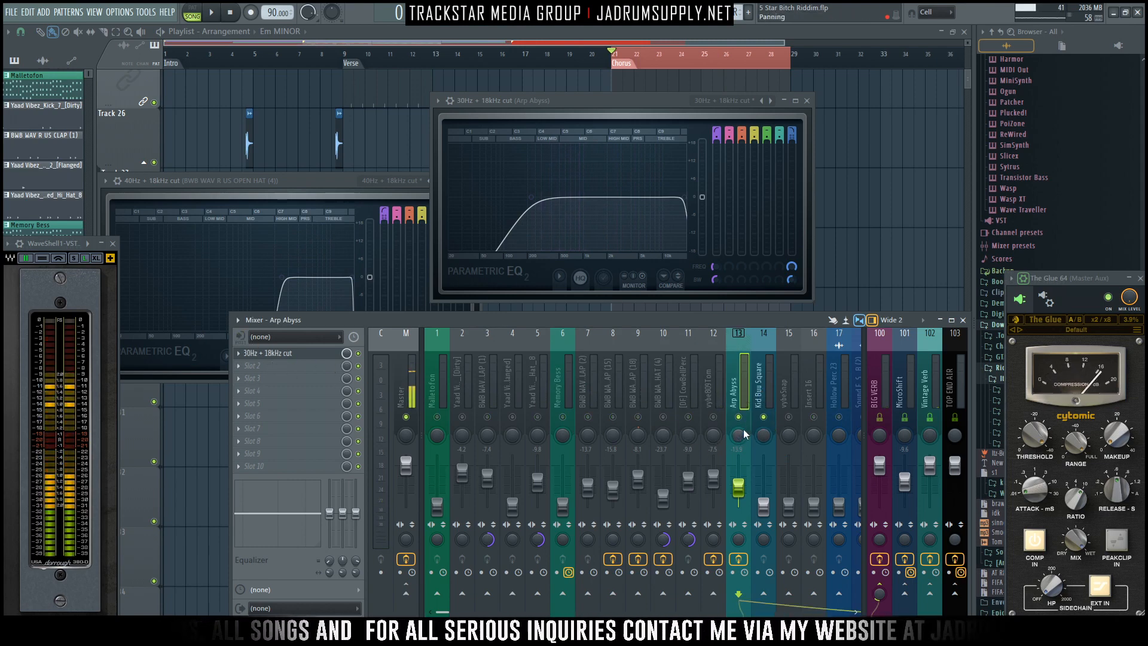
pyautogui.click(272, 364)
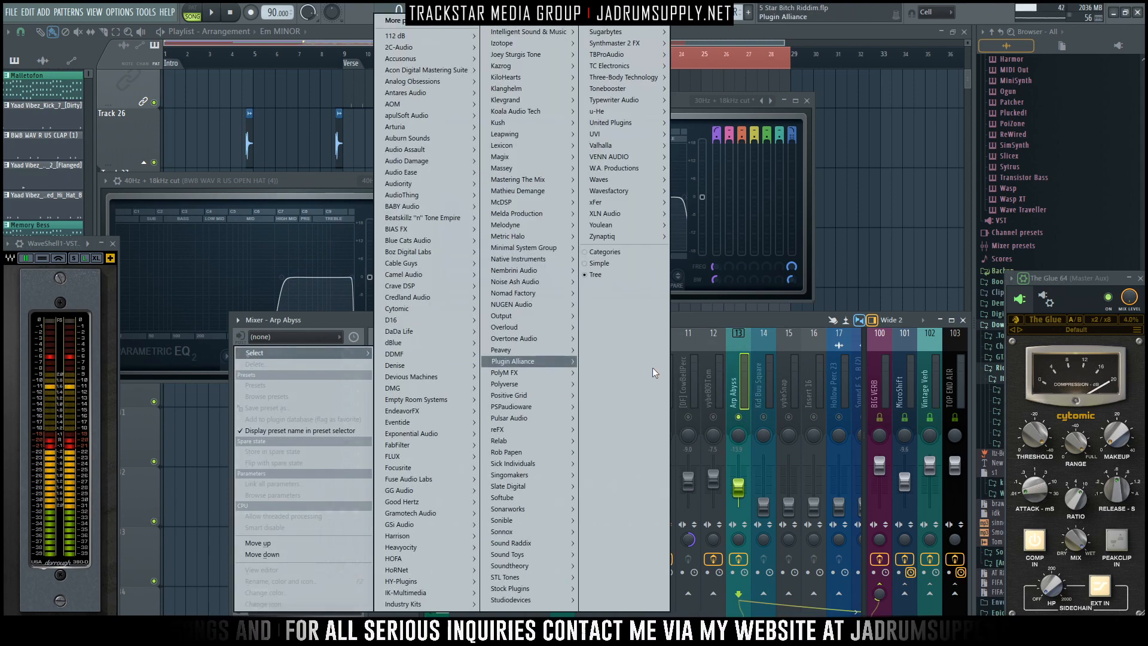
pyautogui.moveTo(572, 555)
pyautogui.moveTo(600, 598)
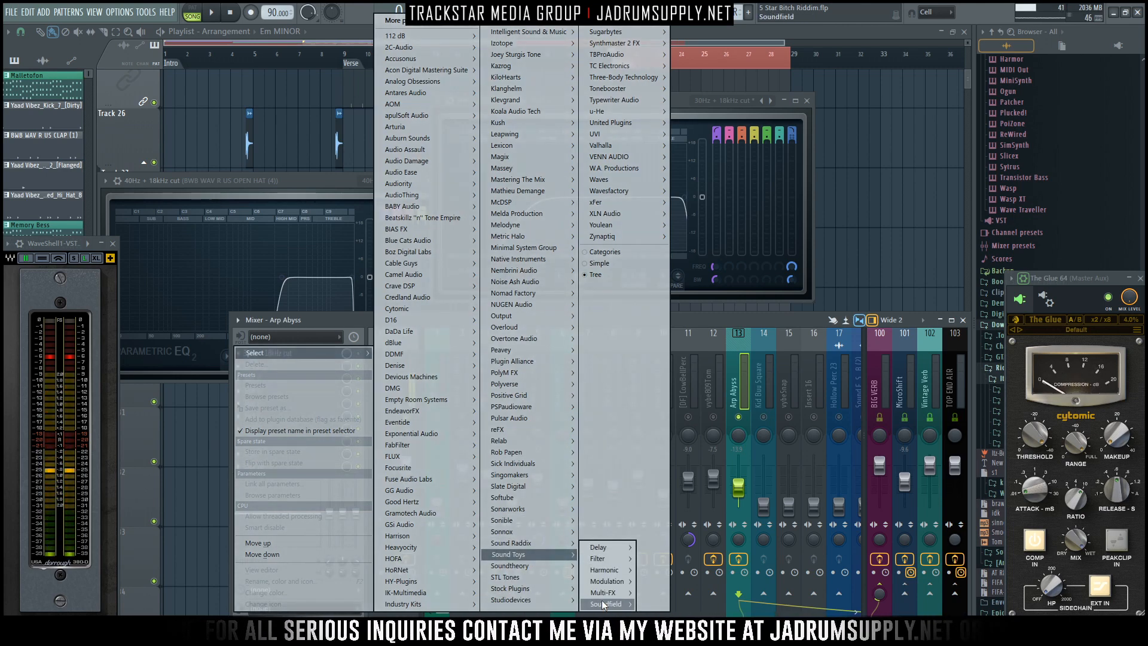
pyautogui.click(658, 601)
pyautogui.click(556, 116)
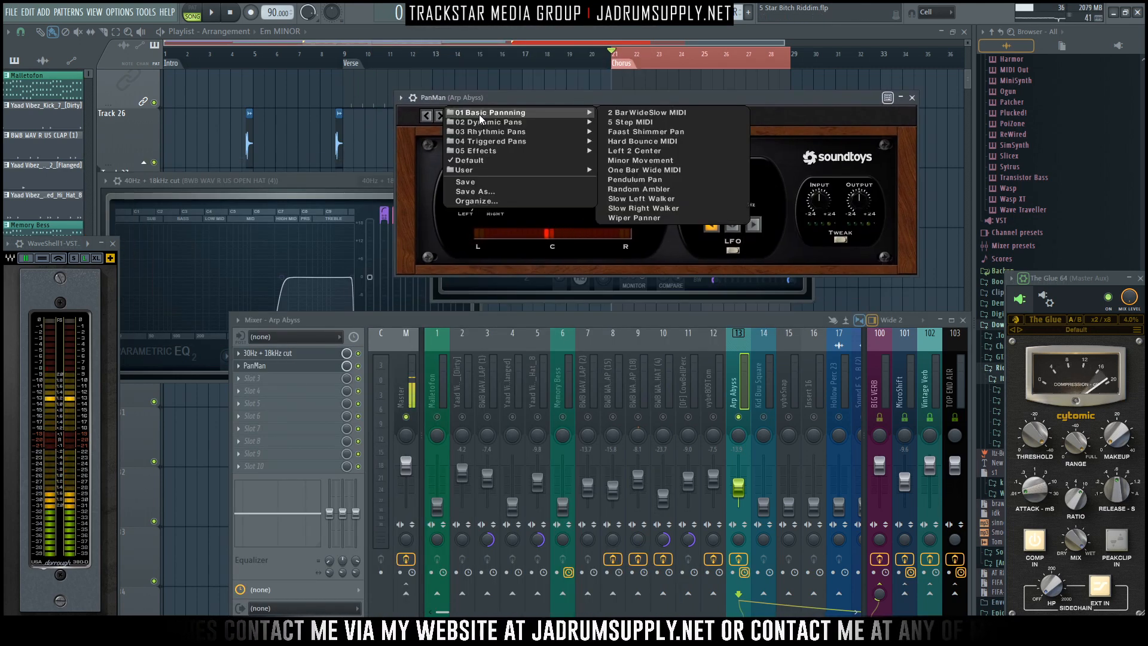
pyautogui.moveTo(567, 115)
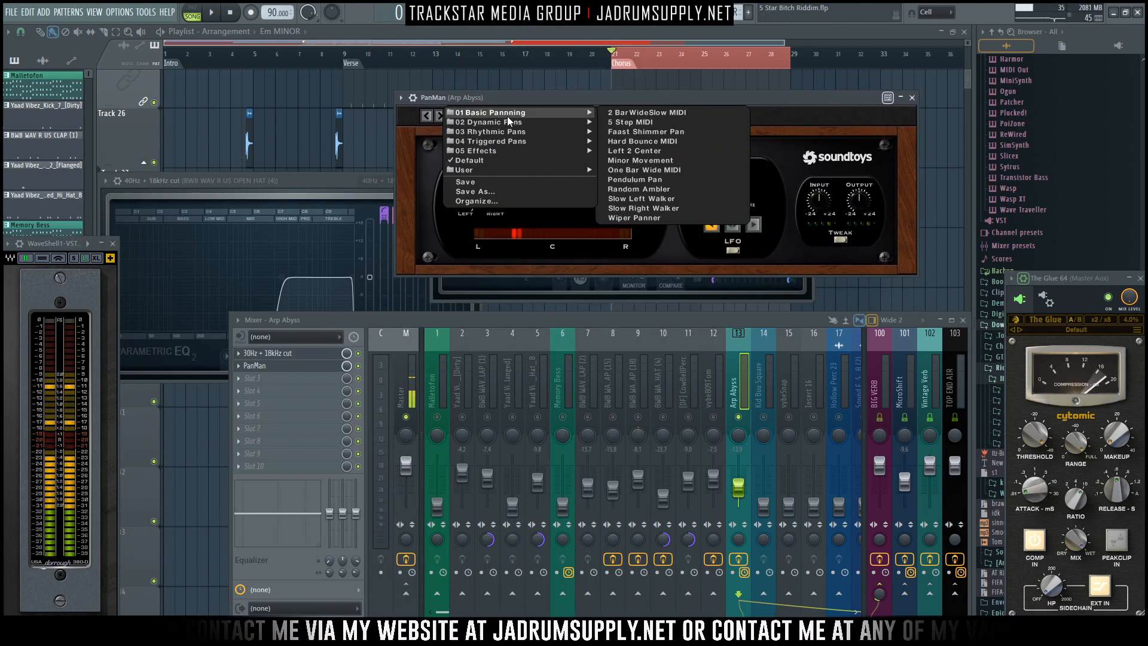
pyautogui.click(635, 179)
# Narrow PanMan's width and fine-tune its smoothing and rate on Arp Abyss.
pyautogui.moveTo(550, 214); pyautogui.dragTo(553, 243)
pyautogui.moveTo(619, 205); pyautogui.dragTo(652, 77)
pyautogui.moveTo(728, 188); pyautogui.dragTo(733, 224)
pyautogui.moveTo(548, 192); pyautogui.dragTo(554, 200)
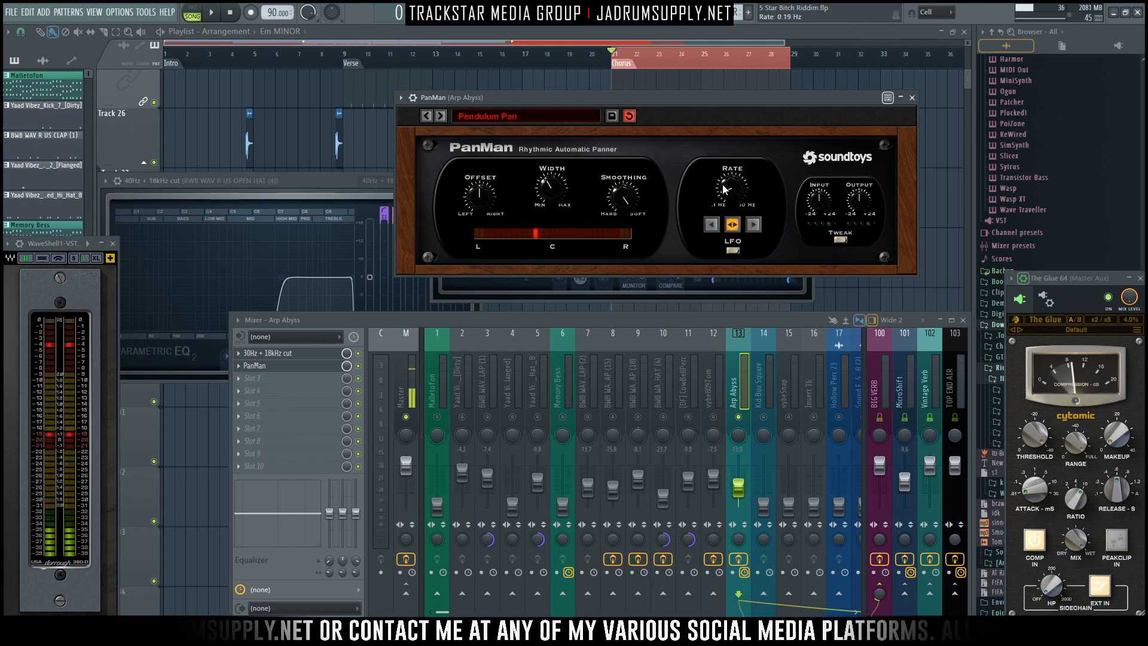
pyautogui.moveTo(733, 199); pyautogui.dragTo(701, 153)
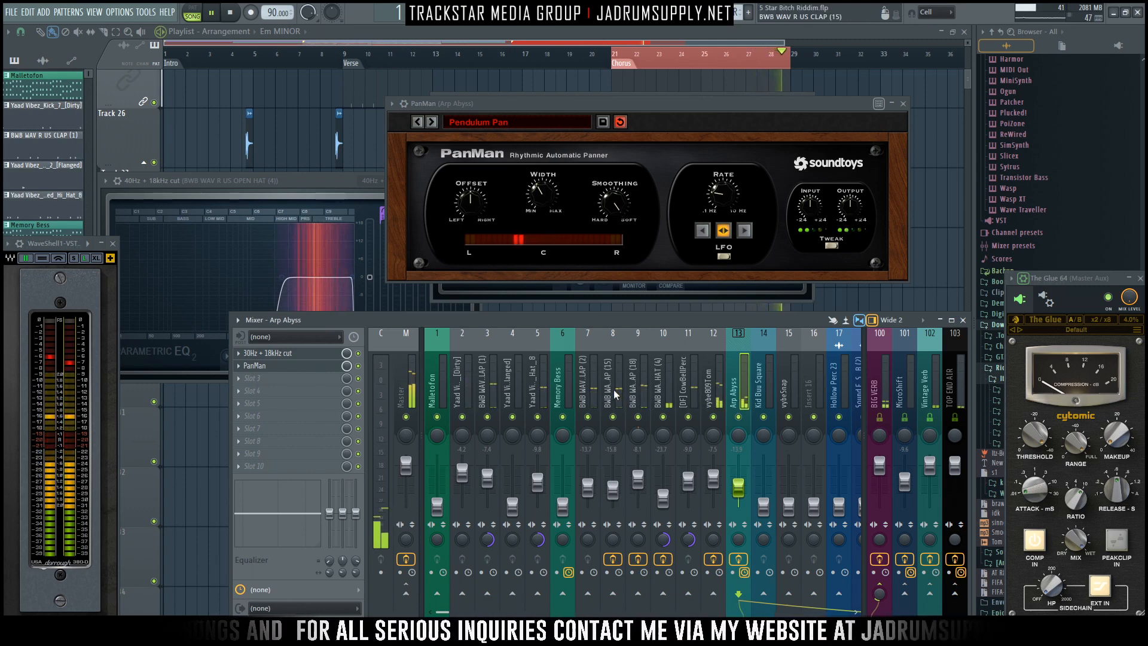
# Fine-tune the levels of BWB WAV R US CLAP (1), (15) and (18) together.
pyautogui.moveTo(615, 396); pyautogui.dragTo(637, 396)
pyautogui.keyDown('ctrl'); pyautogui.click(485, 394); pyautogui.keyUp('ctrl')
pyautogui.moveTo(487, 479); pyautogui.dragTo(491, 481)
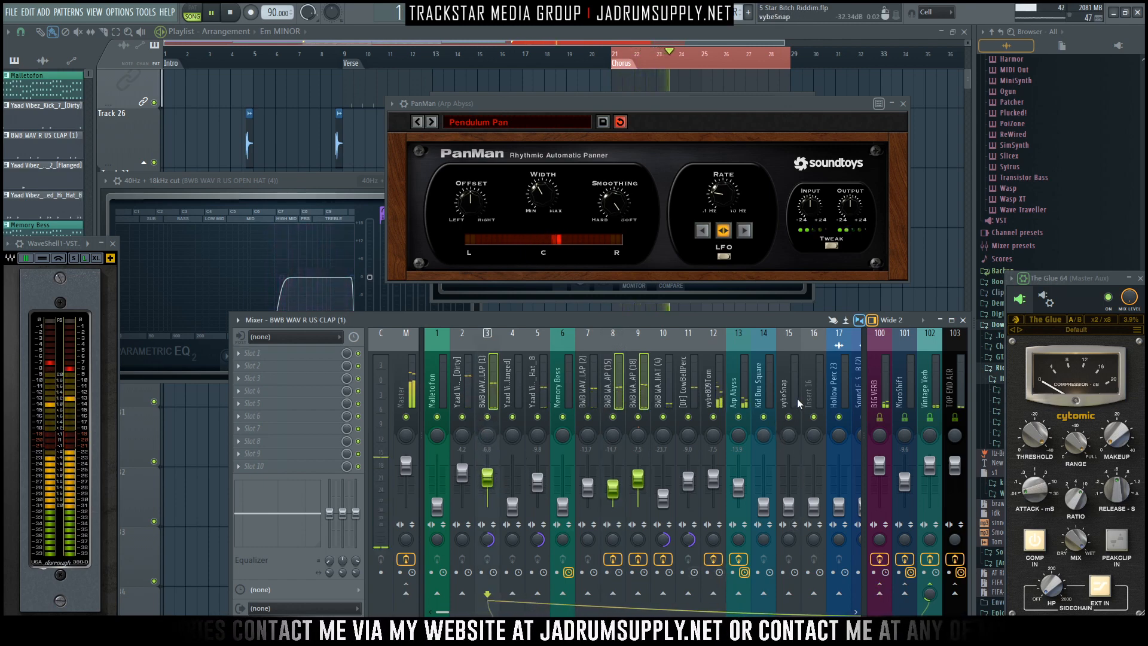
# Solo the Kid Buu Square track and raise its level during playback.
pyautogui.click(764, 386)
pyautogui.rightClick(764, 416)
pyautogui.scroll(-6, 719, 401)
pyautogui.press('space')
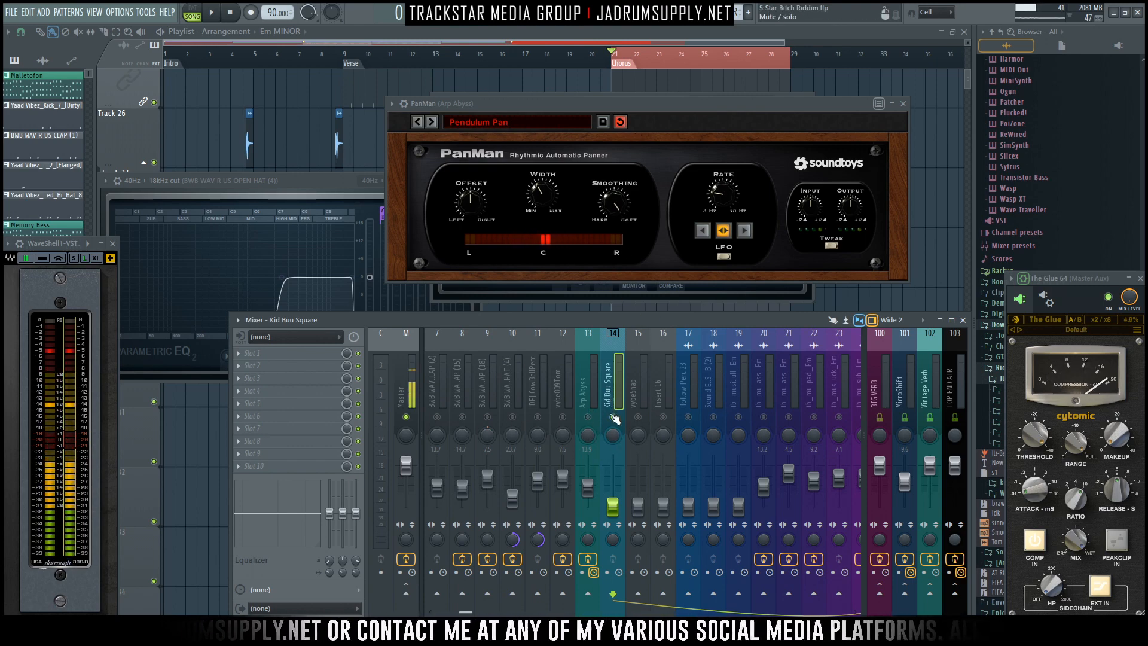
pyautogui.press('space')
pyautogui.moveTo(613, 507); pyautogui.dragTo(613, 478)
pyautogui.press('space')
# Open the Kid Buu Square channel's Sylenth1 instrument, look through its preset list and close it without changing the preset.
pyautogui.press('F6')
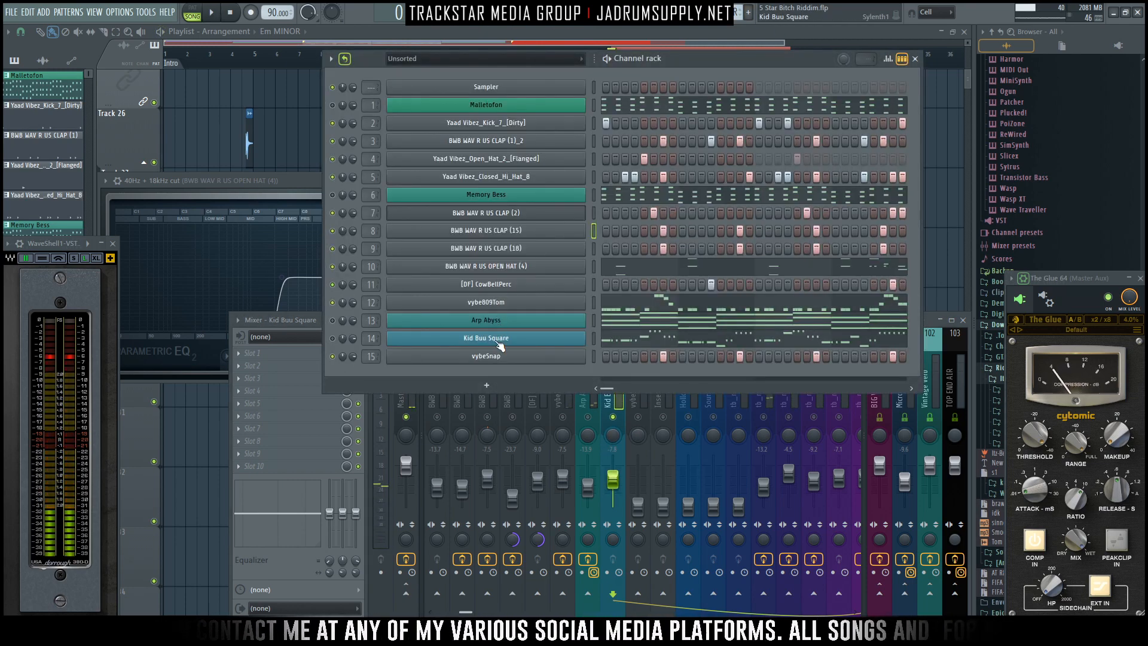
pyautogui.click(496, 338)
pyautogui.click(399, 302)
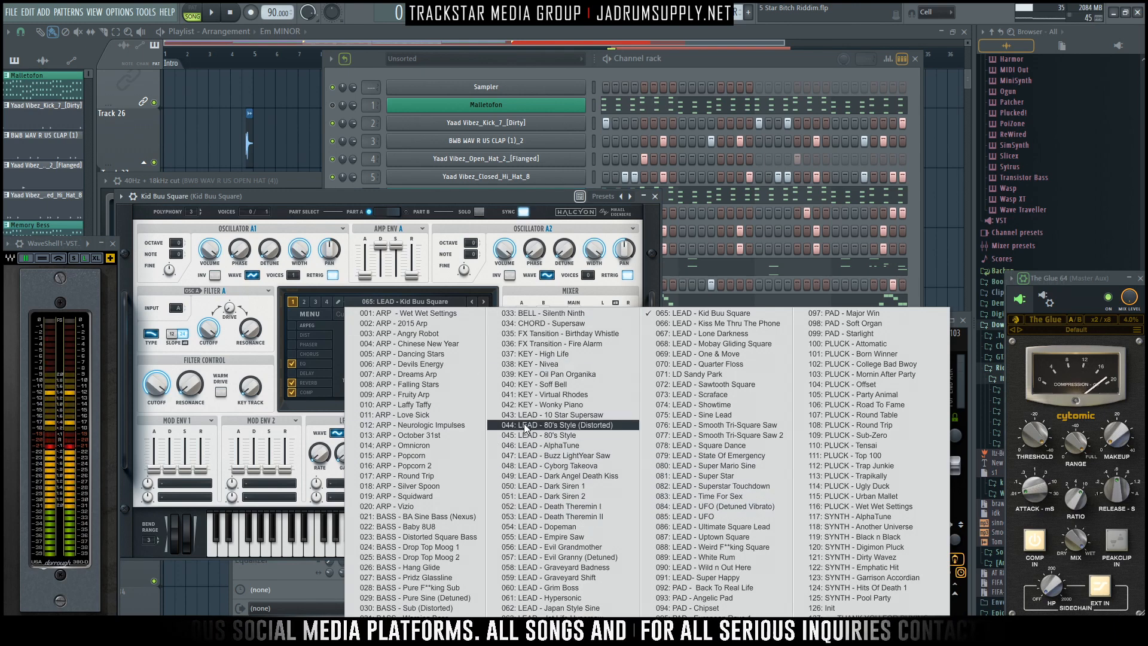
pyautogui.click(739, 68)
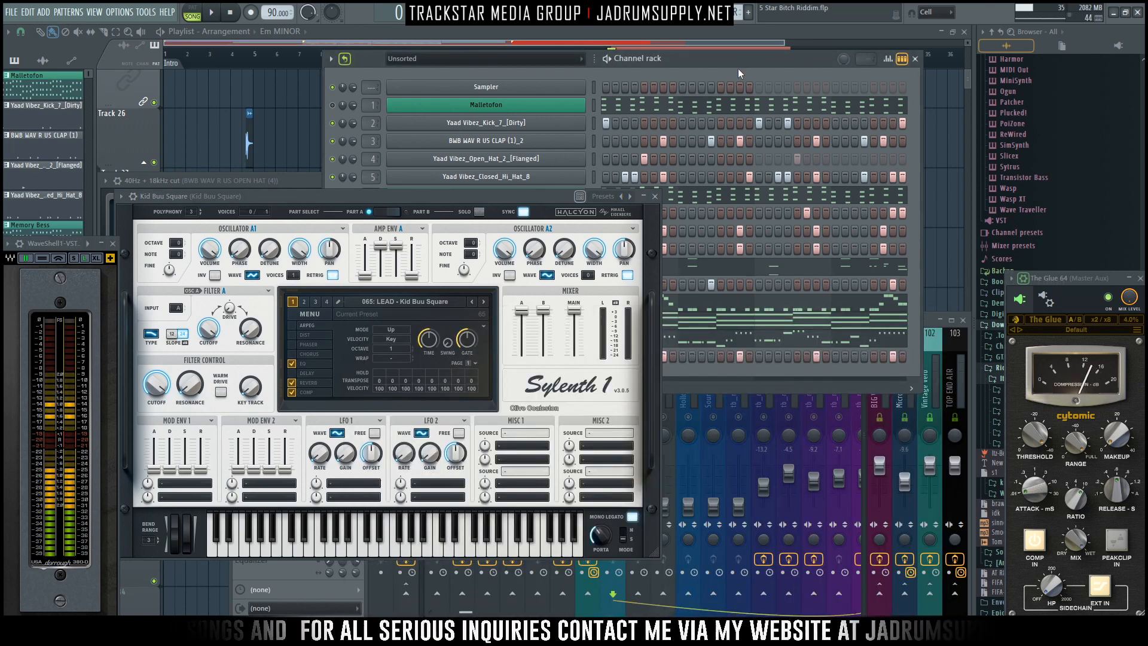
pyautogui.click(655, 196)
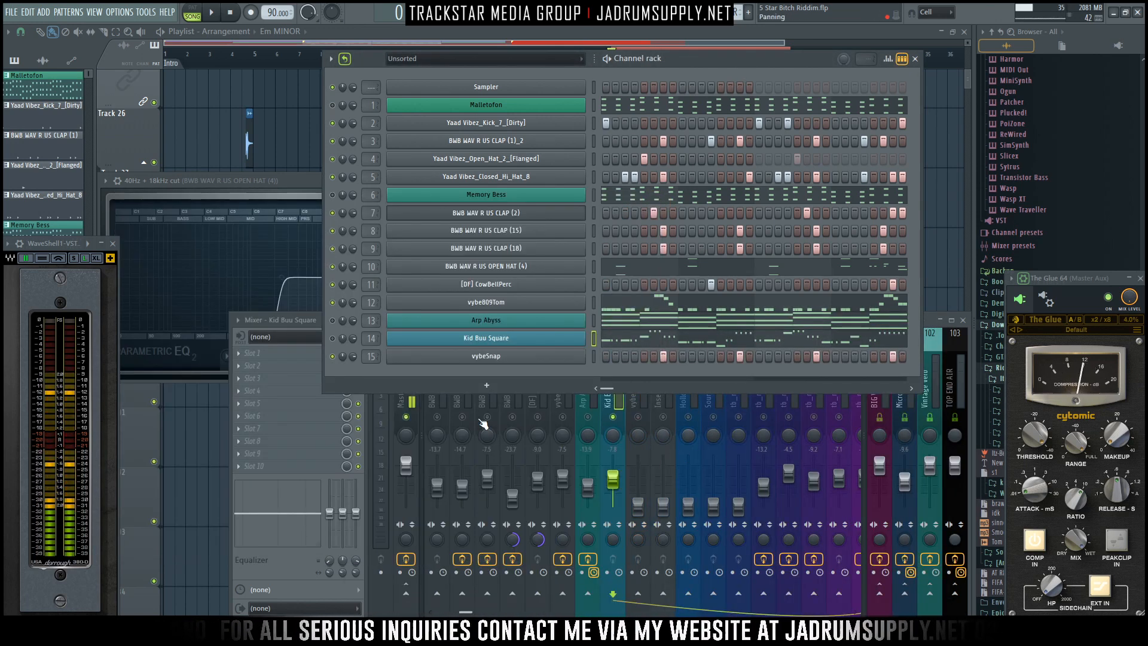
# Audition Kid Buu Square during playback and switch off the built-in reverb in its Sylenth1 instrument.
pyautogui.click(304, 321)
pyautogui.press('space')
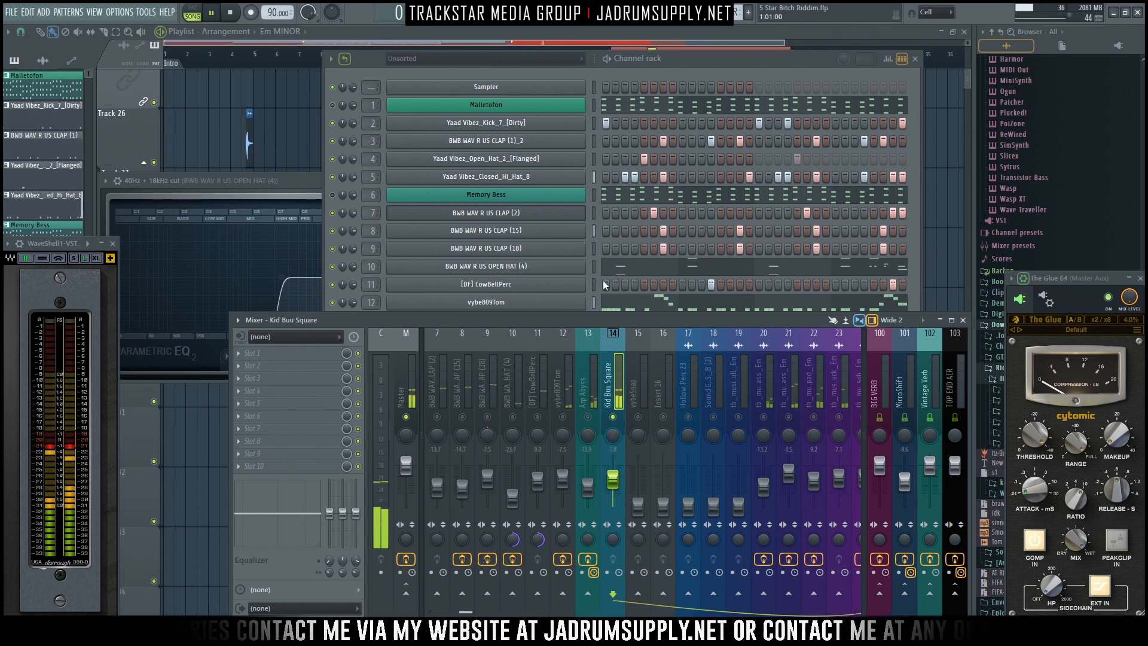
pyautogui.click(657, 65)
pyautogui.press('space')
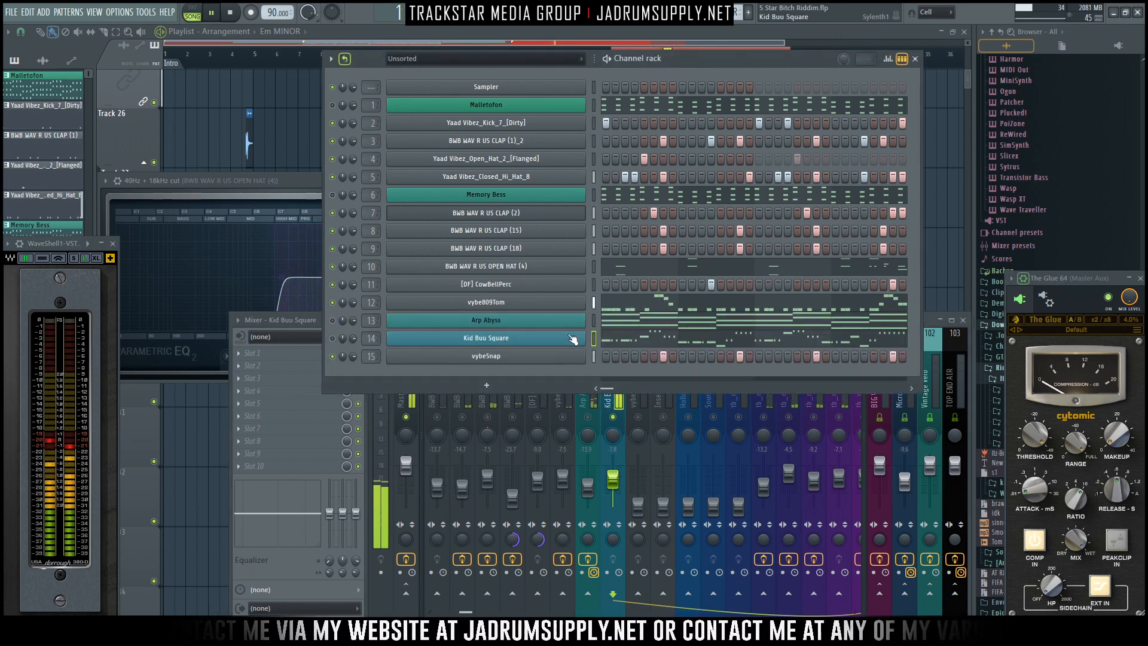
pyautogui.click(568, 337)
pyautogui.click(292, 383)
pyautogui.press('space')
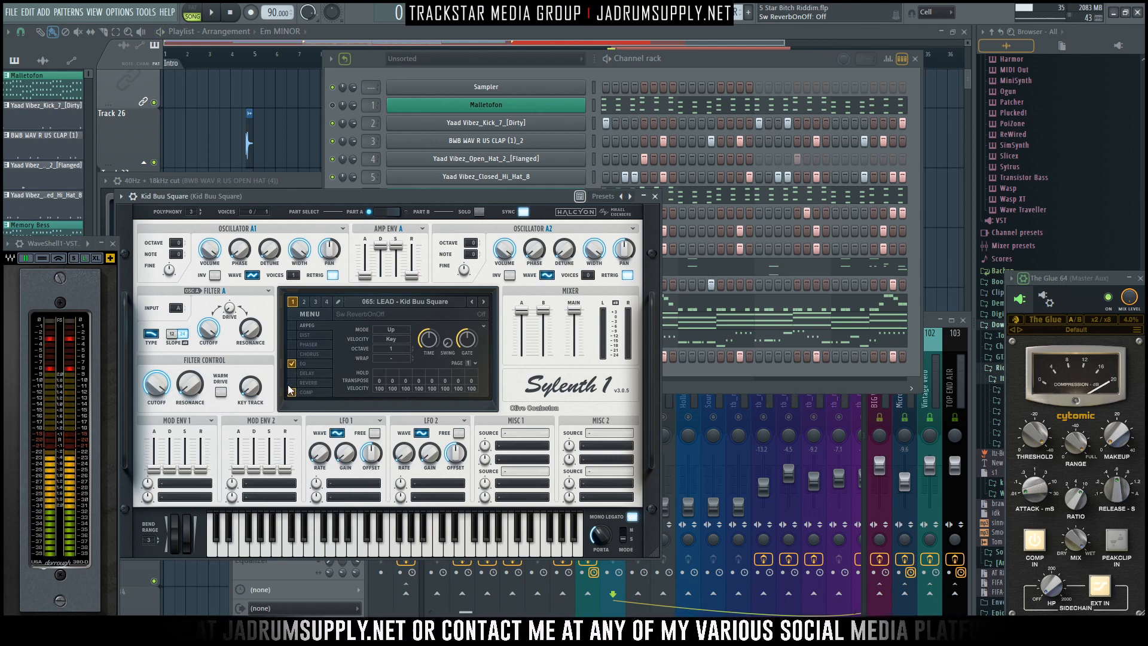
pyautogui.press('Escape')
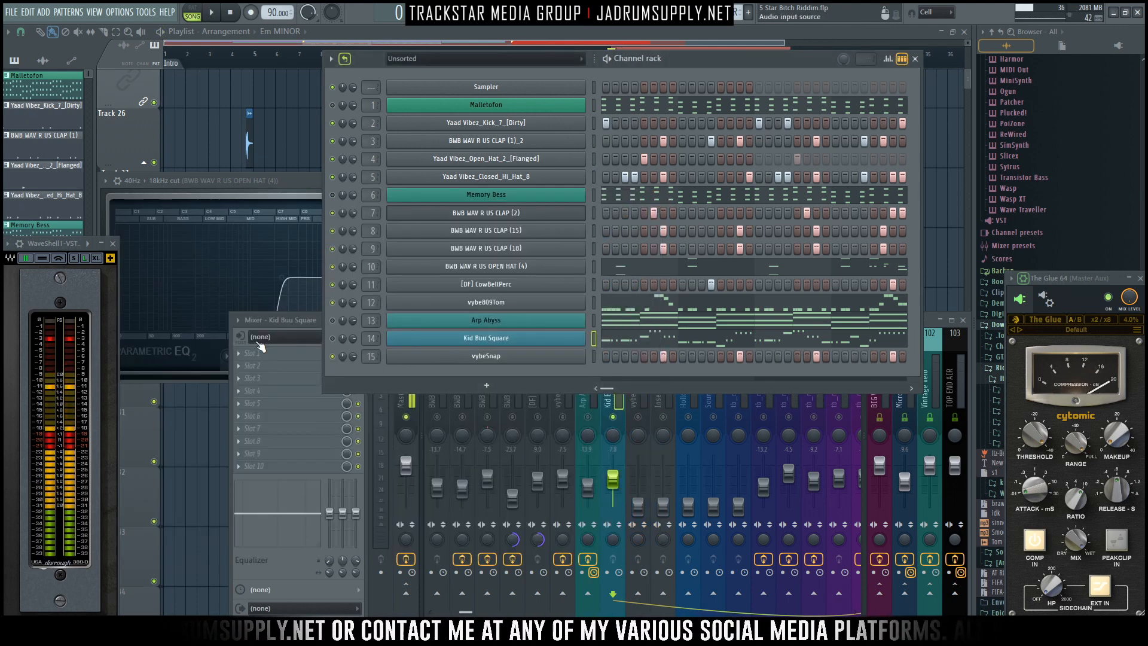
# Compare the Kid Buu Square track soloed and in the mix, and load Fruity parametric EQ 2 into its first effect slot.
pyautogui.click(619, 441)
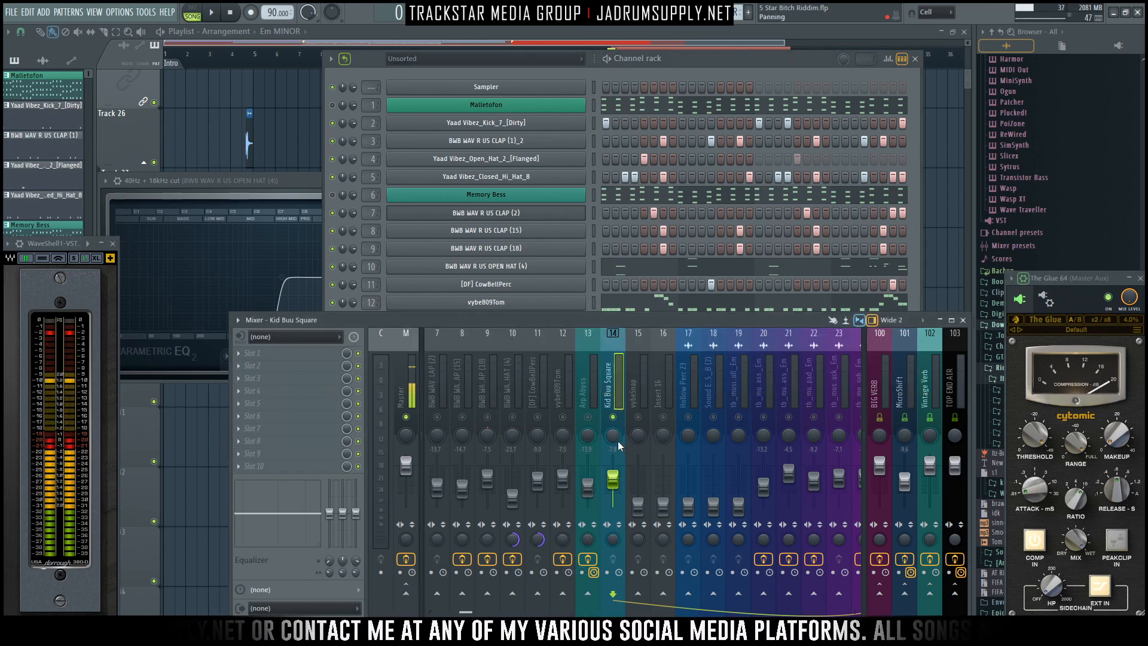
pyautogui.rightClick(614, 417)
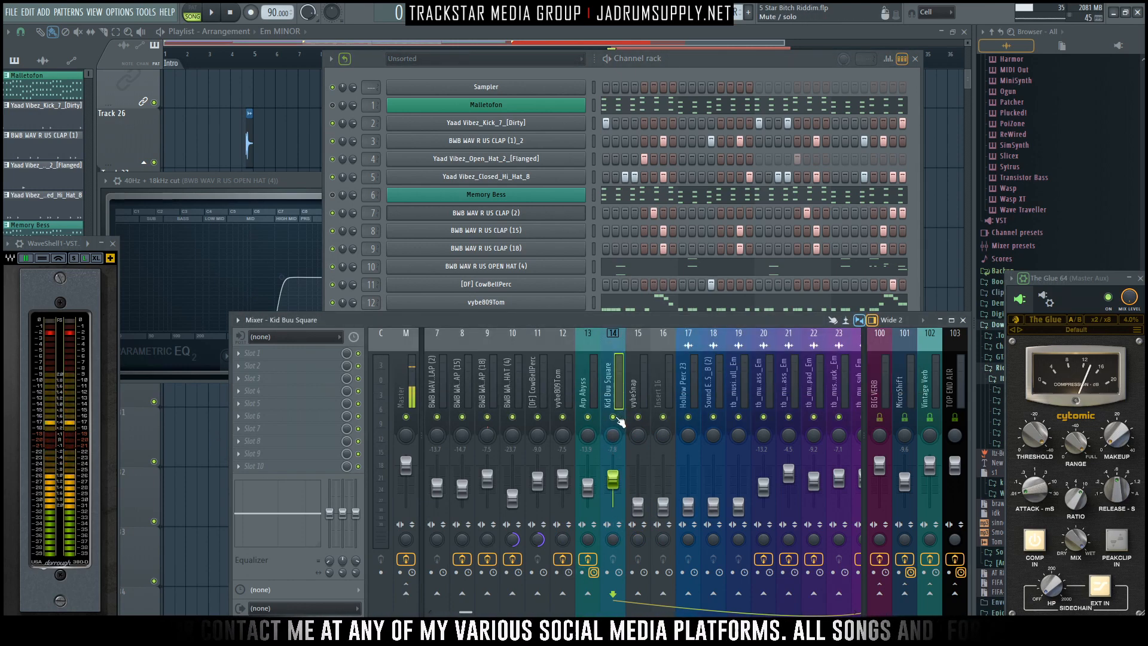
pyautogui.rightClick(615, 417)
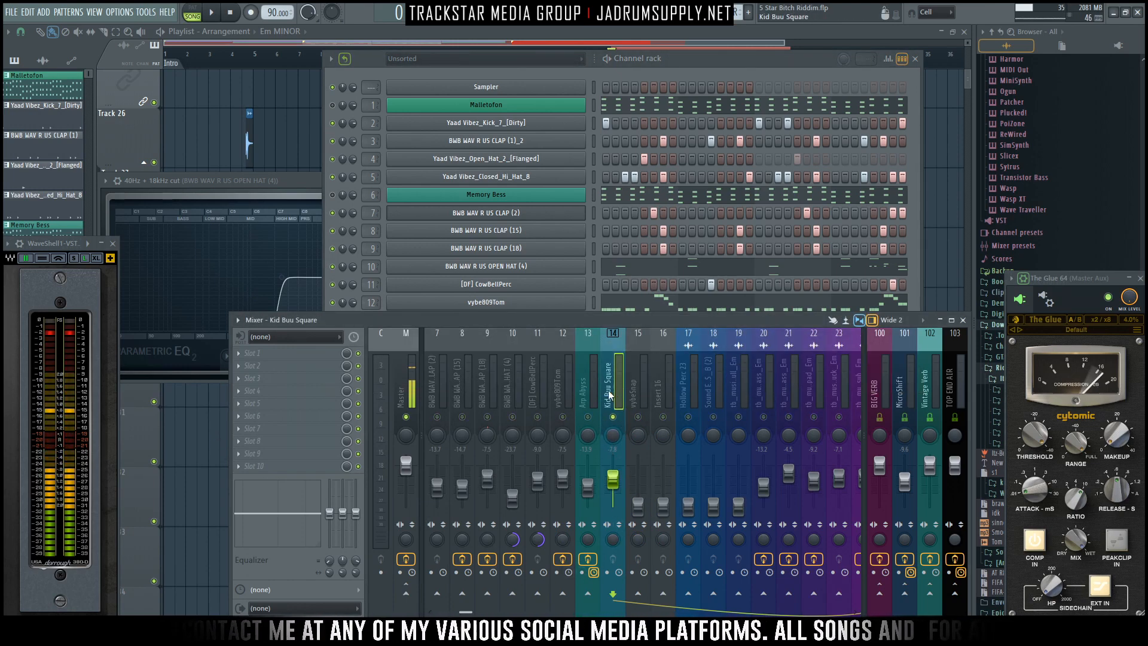
pyautogui.click(308, 354)
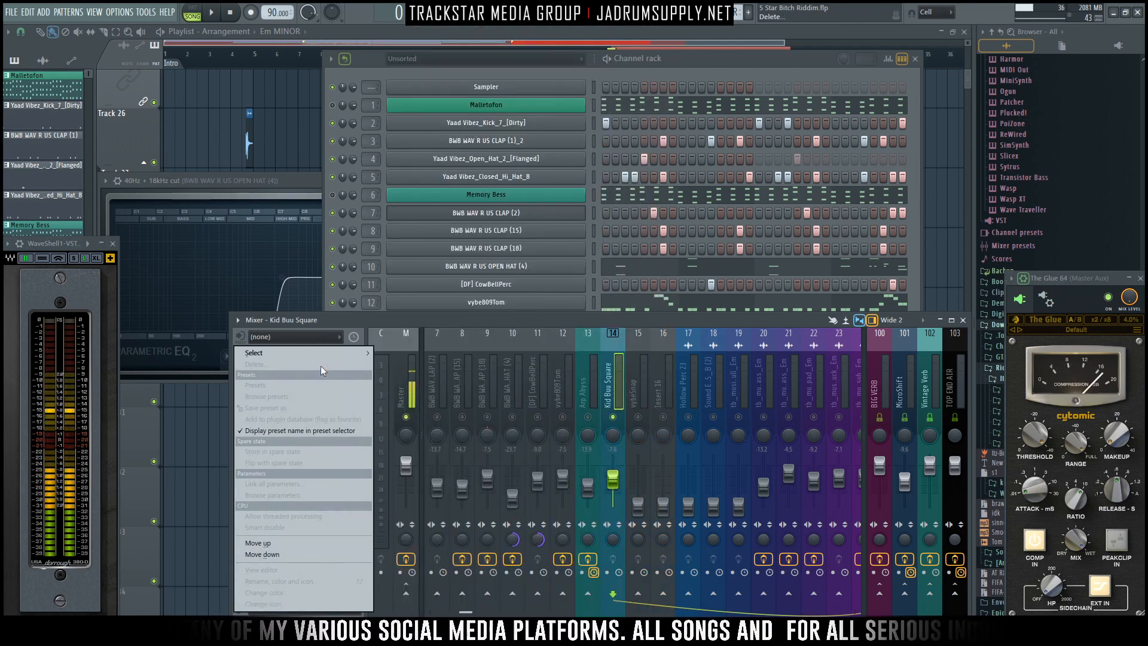
pyautogui.moveTo(342, 354)
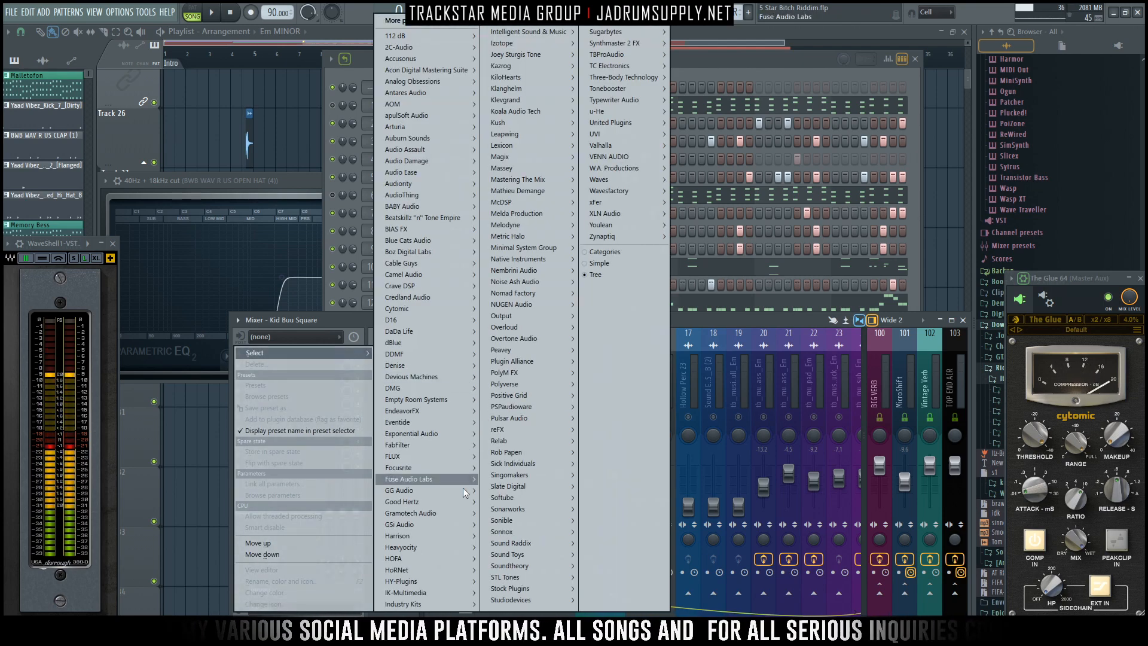
pyautogui.moveTo(518, 589)
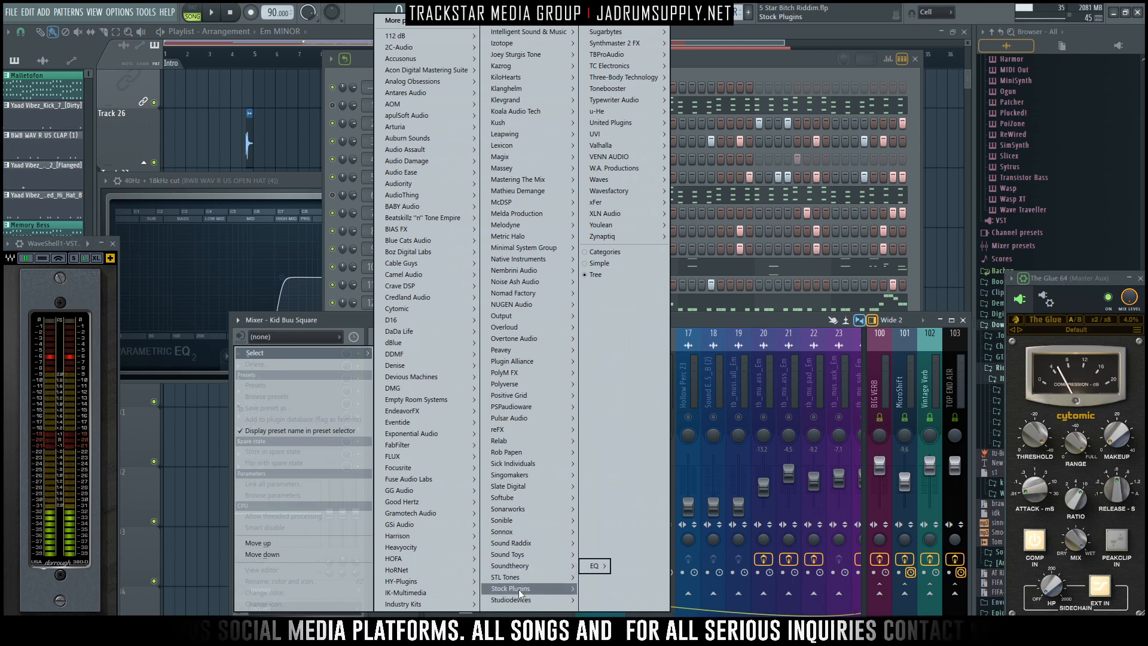
pyautogui.moveTo(595, 565)
pyautogui.click(607, 537)
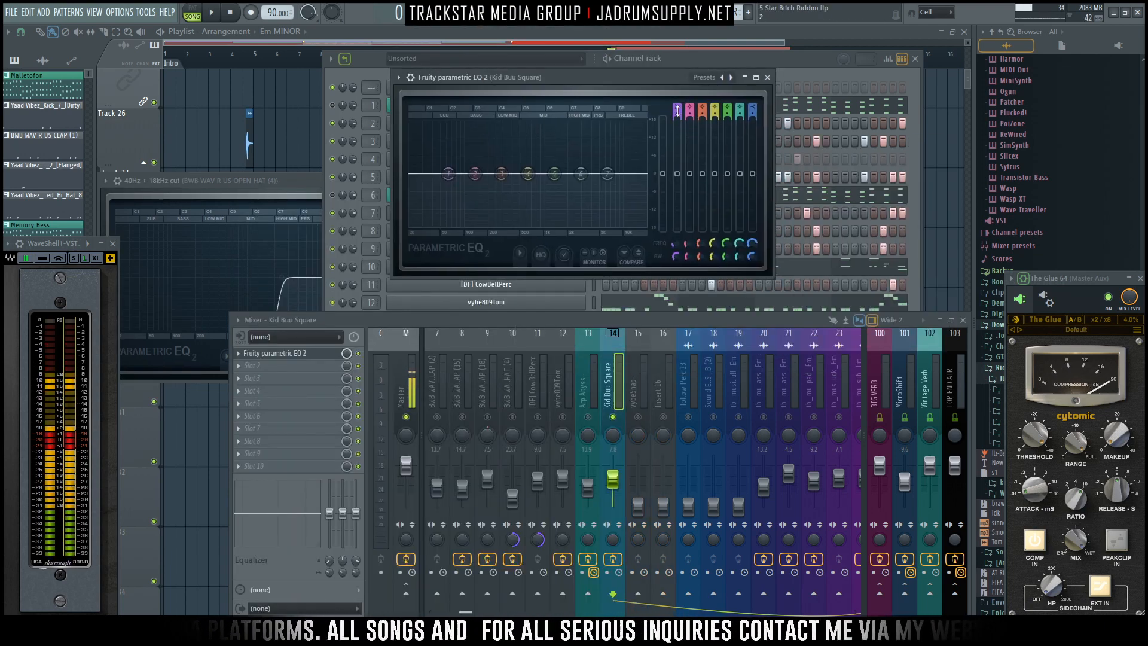
# Set EQ band 1 on Kid Buu Square to high pass and raise its cutoff to about 273 Hz.
pyautogui.rightClick(678, 111)
pyautogui.click(688, 120)
pyautogui.scroll(-3, 676, 109)
pyautogui.scroll(1, 676, 108)
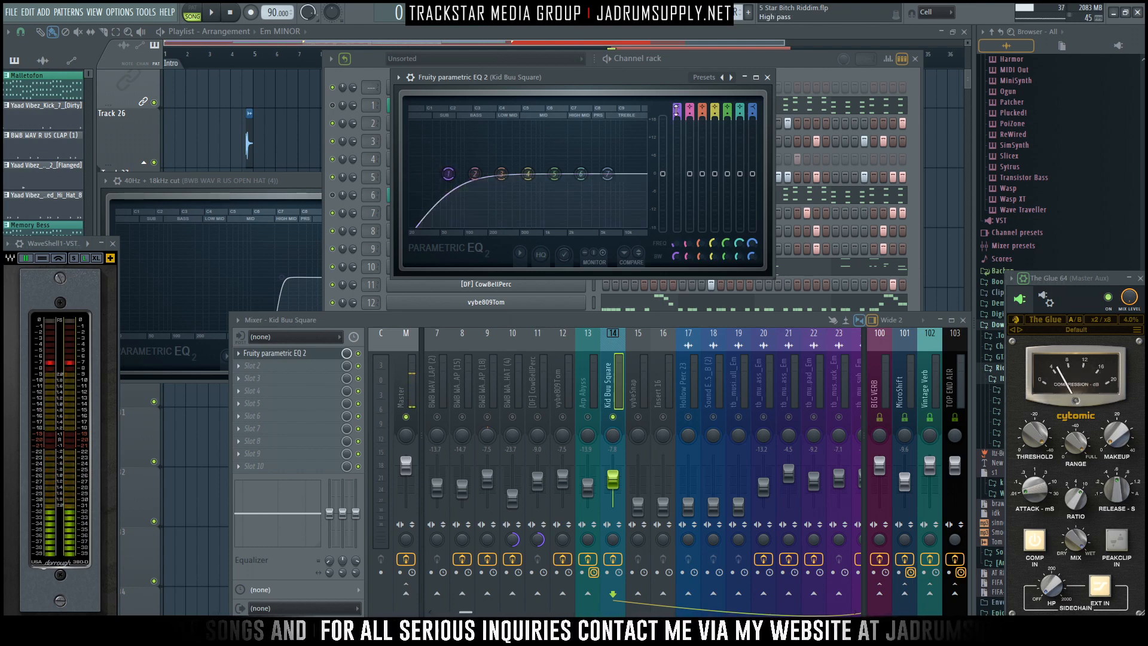
pyautogui.press('space')
pyautogui.moveTo(449, 173); pyautogui.dragTo(501, 173)
pyautogui.press('space')
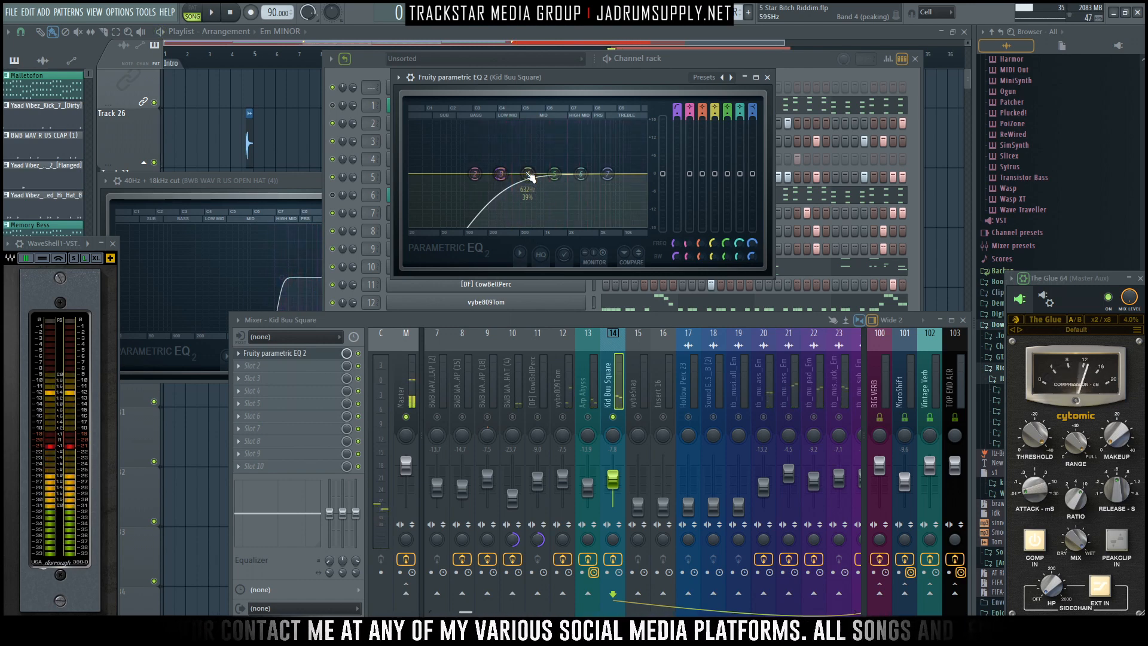
# Move EQ band 3 on Kid Buu Square to about 360 Hz and boost it slightly.
pyautogui.press('space')
pyautogui.moveTo(510, 175); pyautogui.dragTo(516, 174)
pyautogui.press('space')
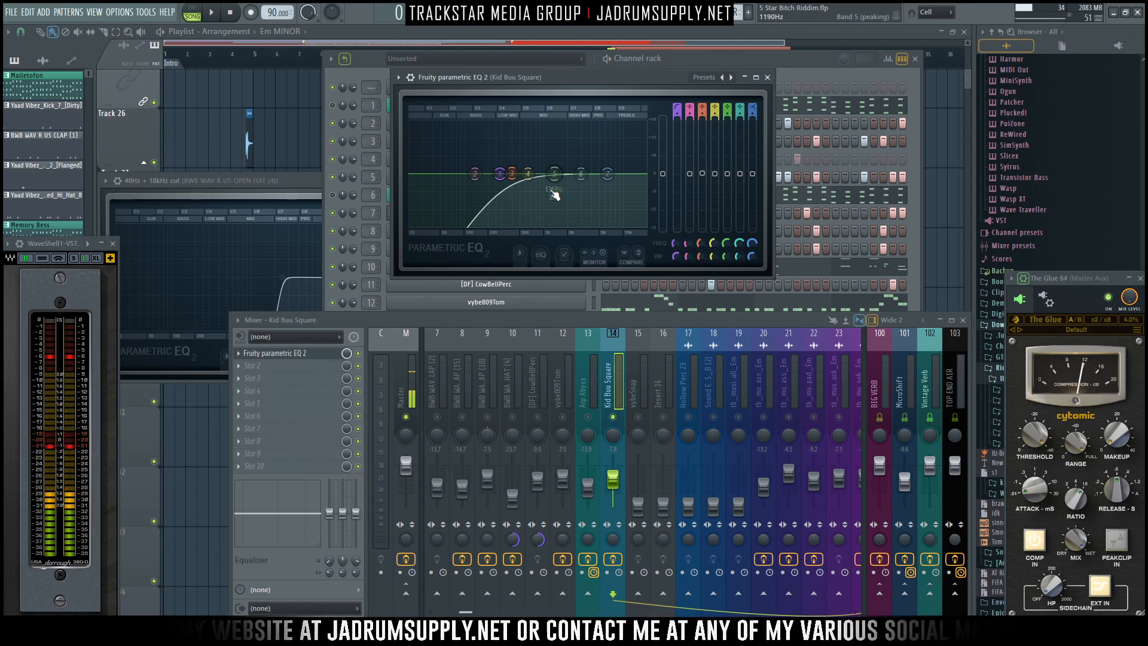
pyautogui.press('space')
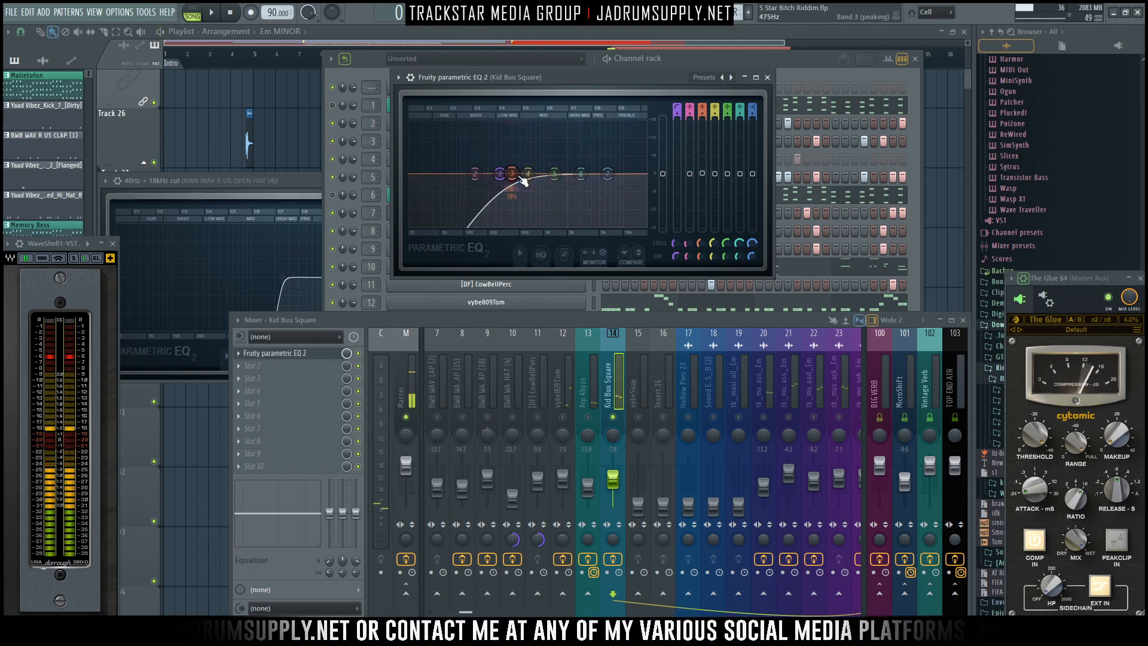
pyautogui.moveTo(509, 176); pyautogui.dragTo(509, 173)
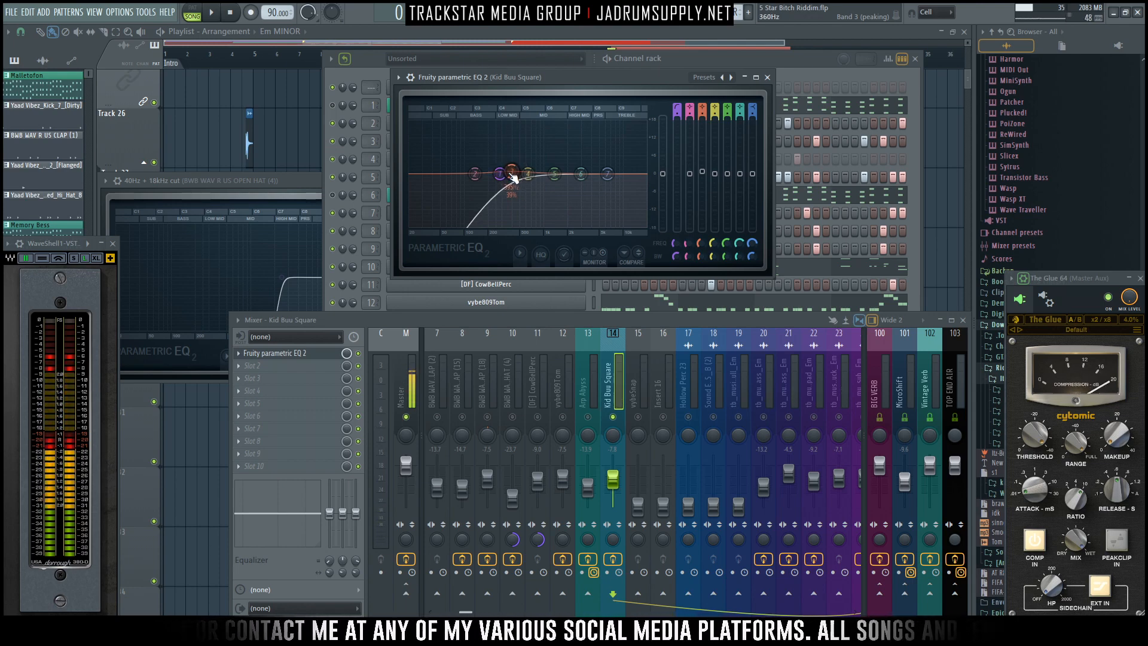
# Set Kid Buu Square's stereo separation to 100% merged and raise its track level slightly.
pyautogui.press('space')
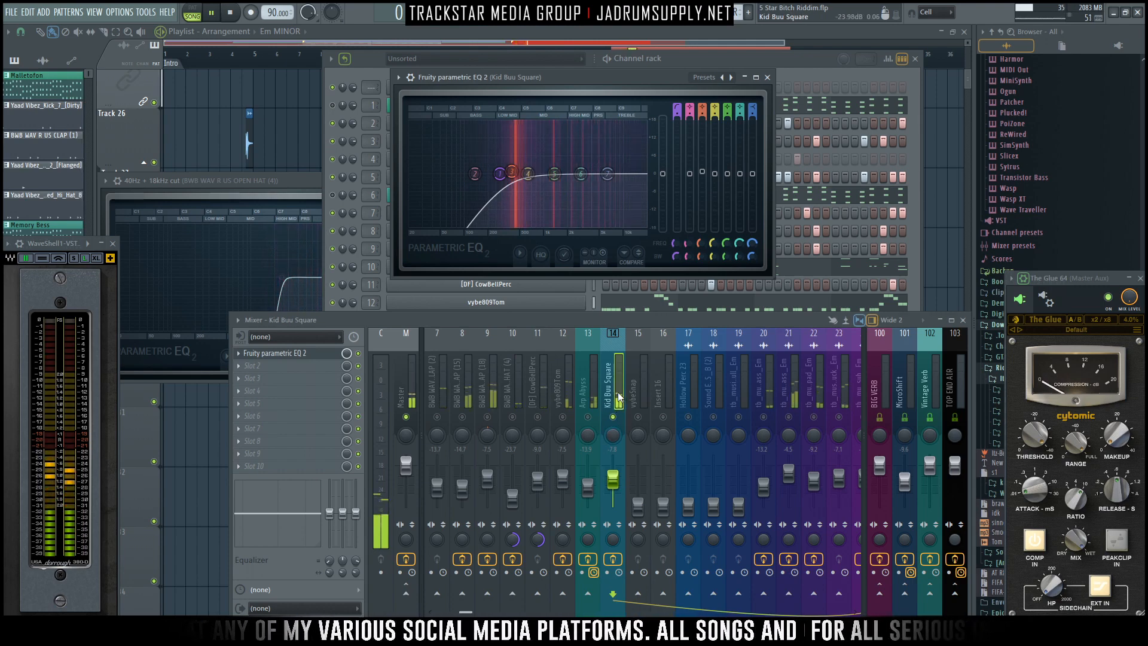
pyautogui.press('space')
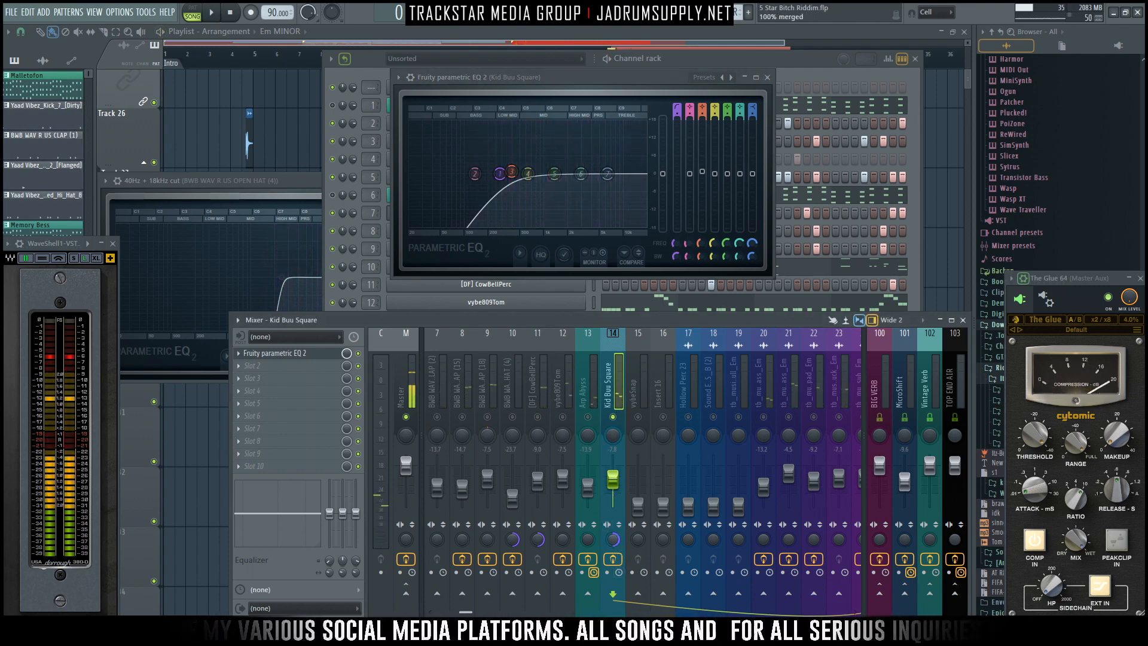
pyautogui.press('space')
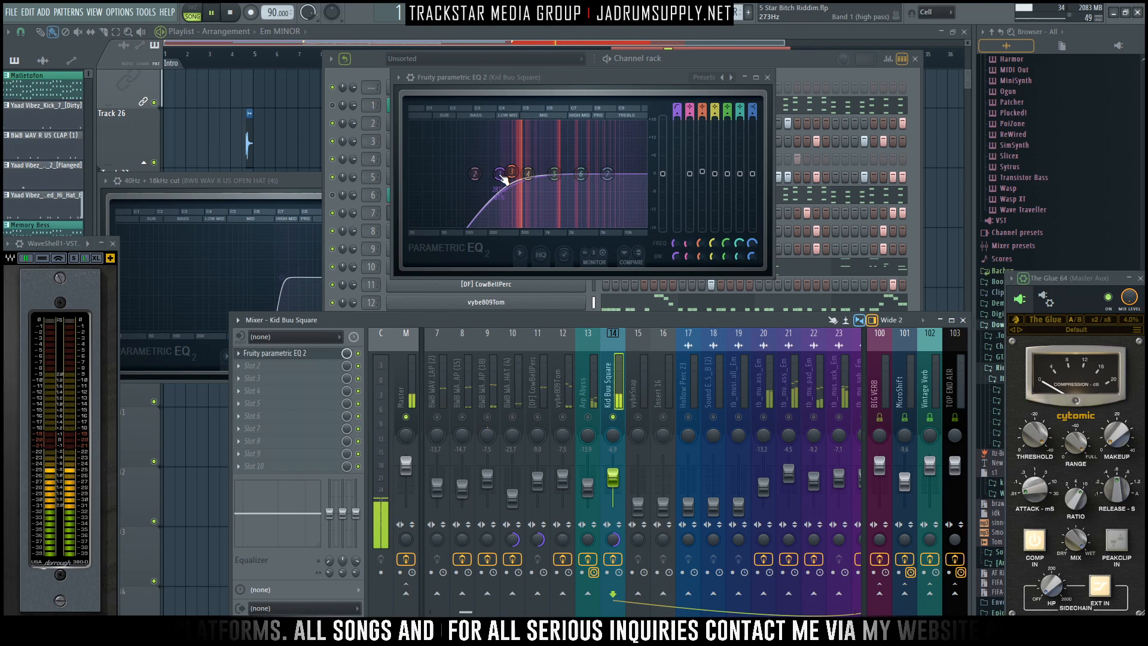
# Steepen Kid Buu Square's high-pass slope and raise the band 1 cutoff to about 348 Hz during playback.
pyautogui.scroll(-3, 504, 179)
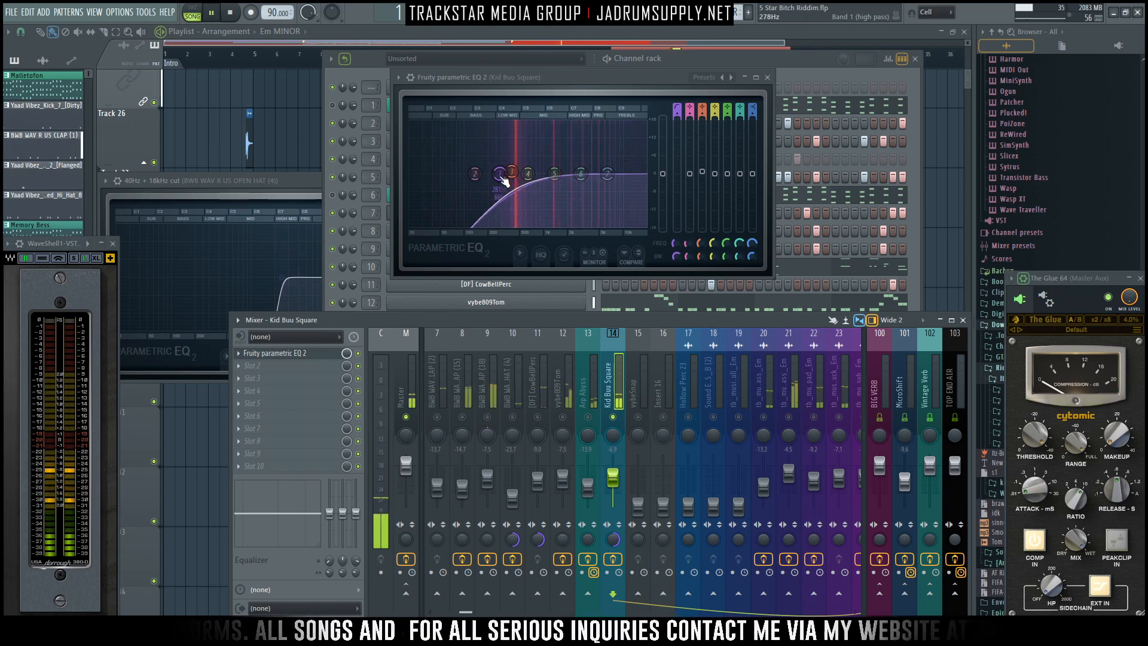
pyautogui.moveTo(677, 115); pyautogui.dragTo(677, 108)
pyautogui.moveTo(499, 173); pyautogui.dragTo(504, 174)
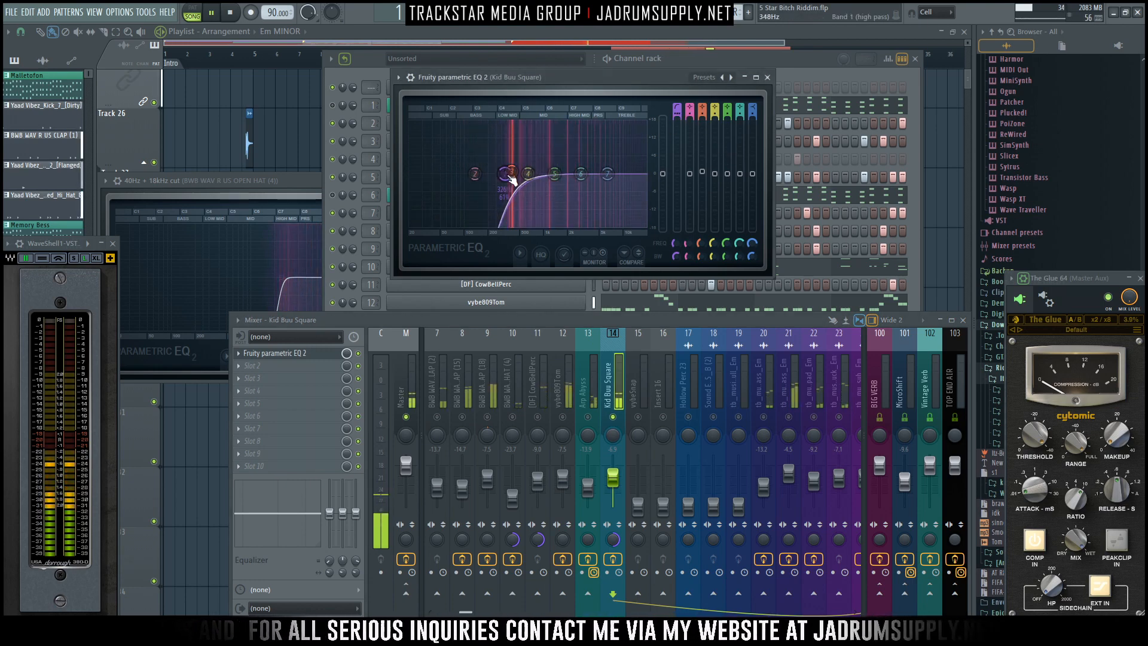
pyautogui.press('space')
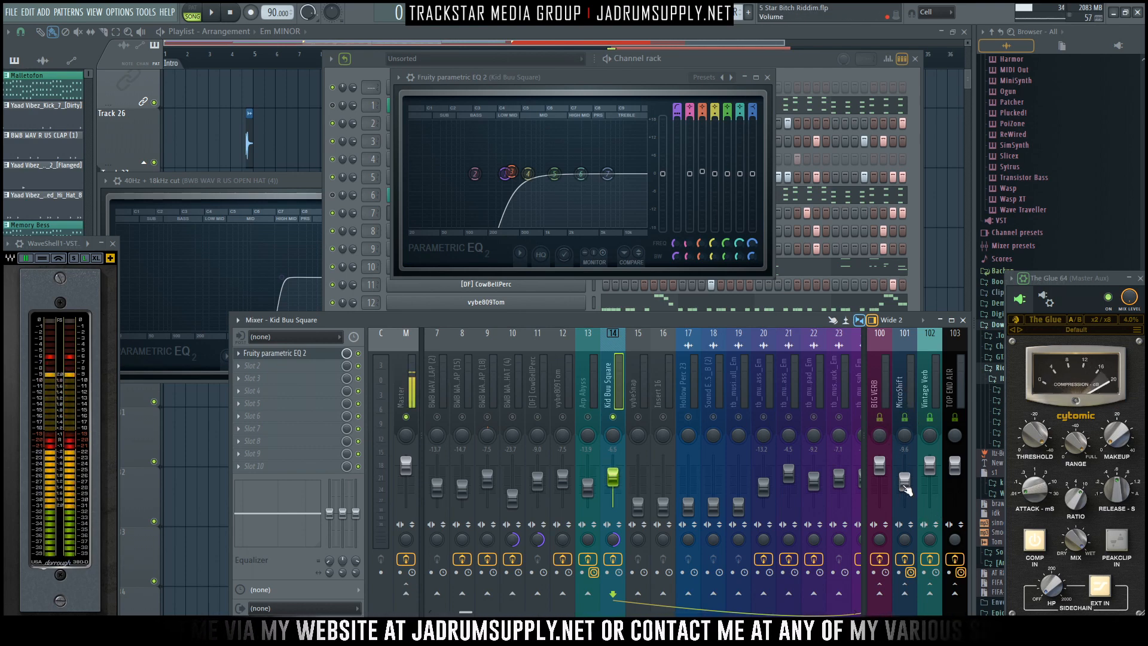
# Raise the MicroShift bus fader and send Kid Buu Square to MicroShift, adjusting the send amount during playback.
pyautogui.moveTo(904, 481); pyautogui.dragTo(908, 473)
pyautogui.click(930, 470)
pyautogui.click(955, 467)
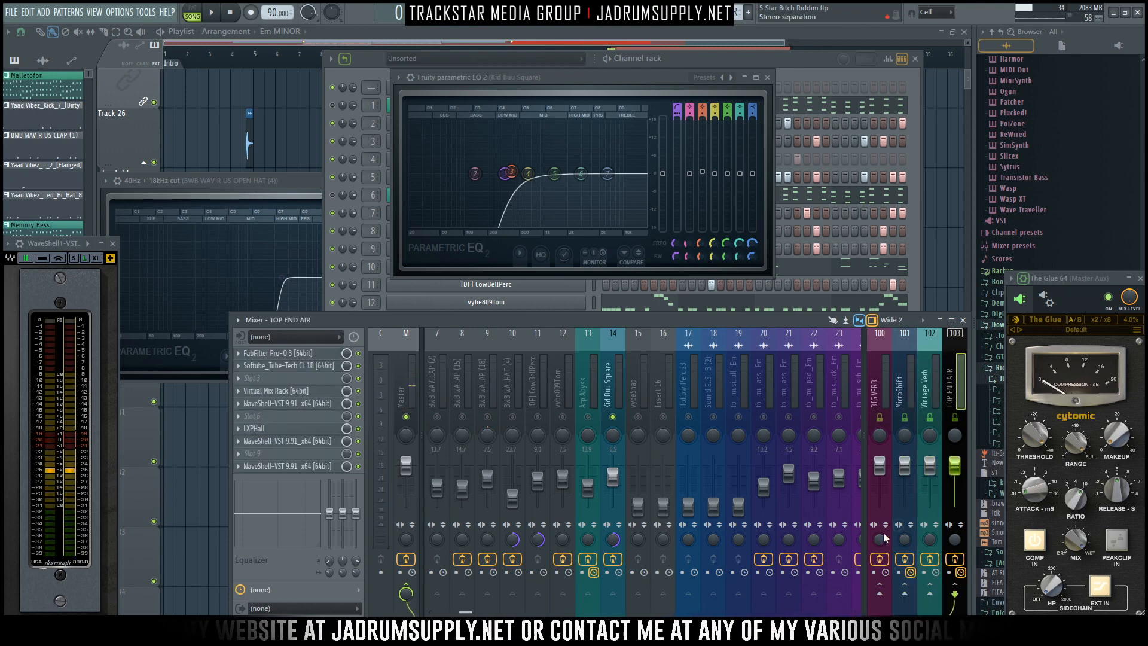
pyautogui.click(606, 396)
pyautogui.press('space')
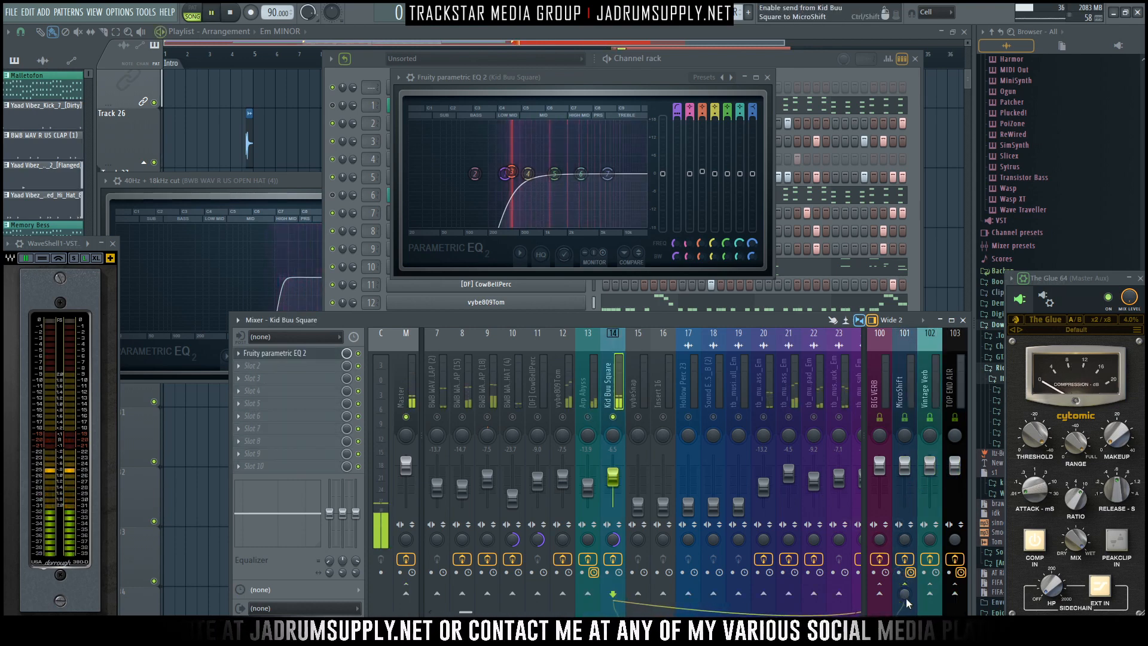
pyautogui.moveTo(904, 594); pyautogui.dragTo(905, 580)
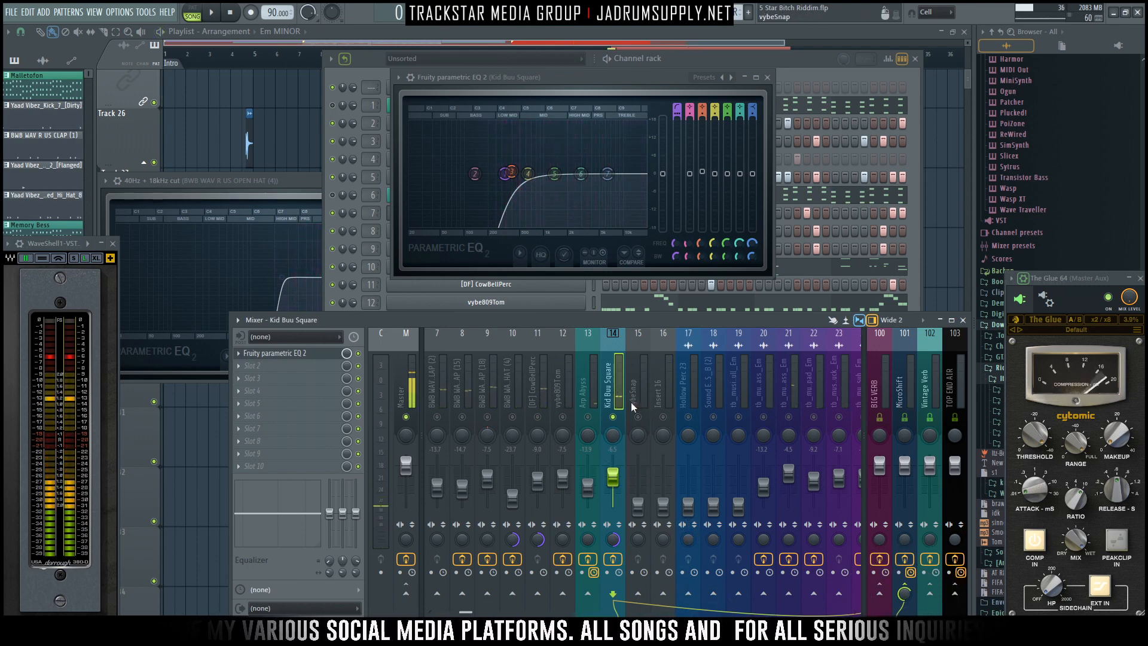
# Send Kid Buu Square to the BIG VERB and Vintage Verb buses and balance both send amounts.
pyautogui.click(879, 593)
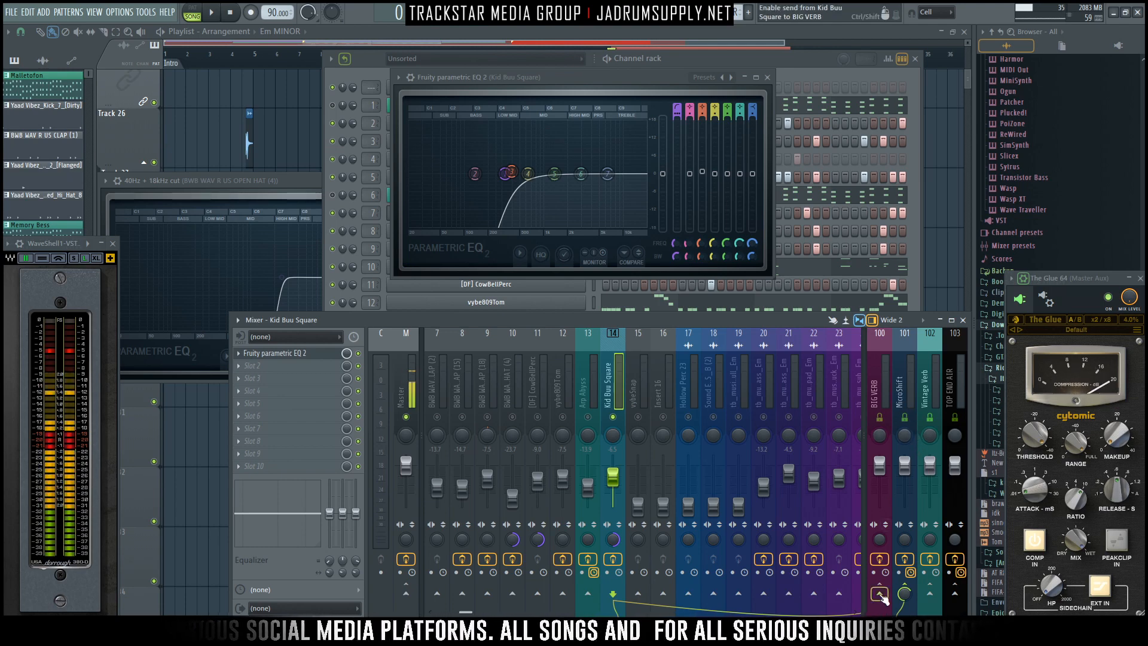
pyautogui.click(930, 593)
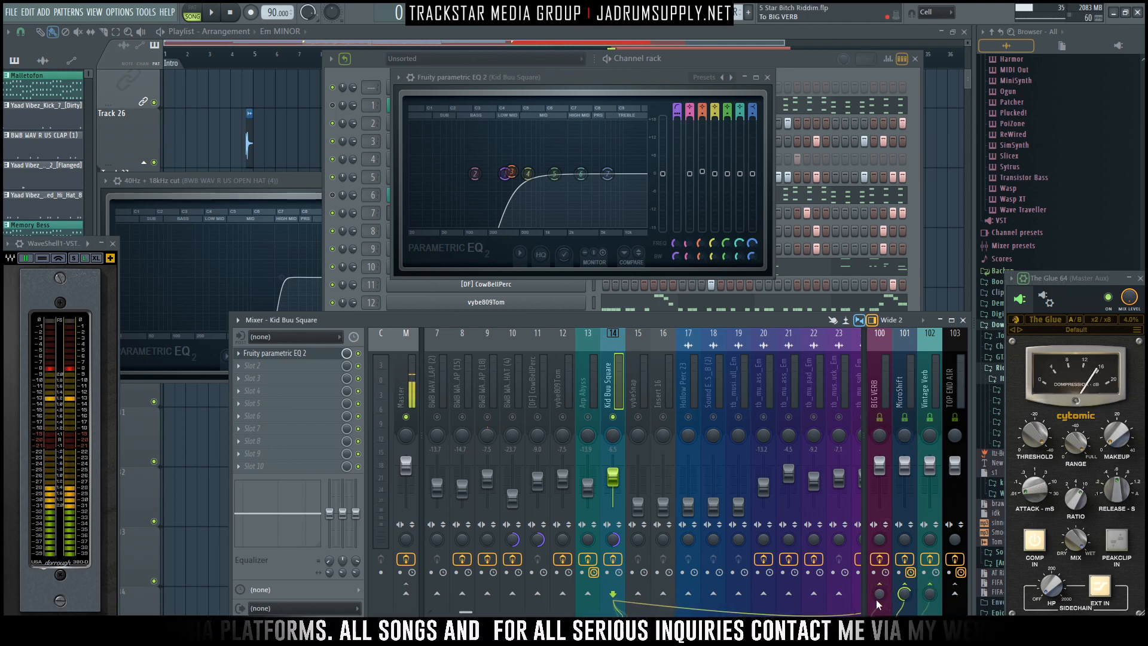
pyautogui.press('space')
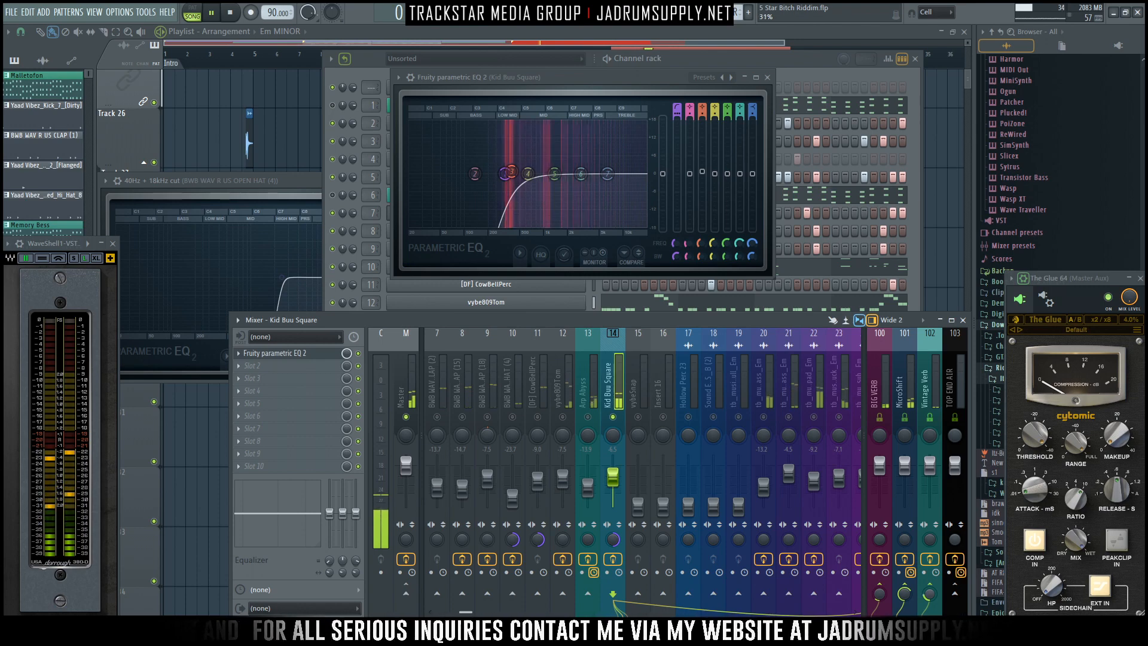
# Unsolo Kid Buu Square and raise its level against the full mix.
pyautogui.rightClick(612, 417)
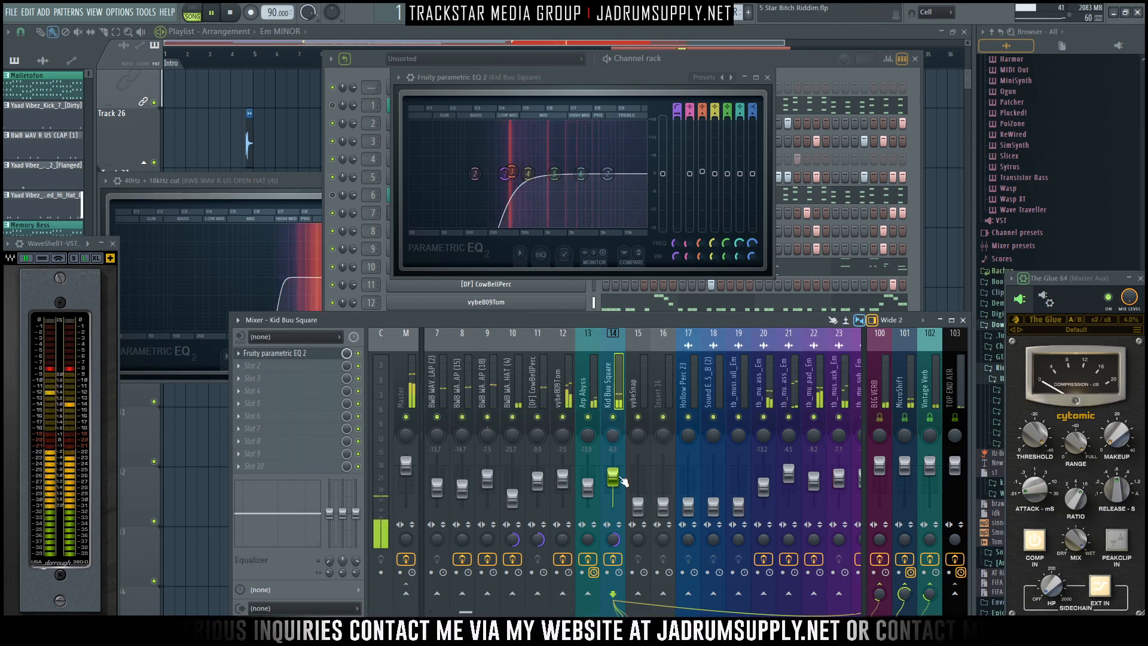
pyautogui.moveTo(613, 483); pyautogui.dragTo(613, 476)
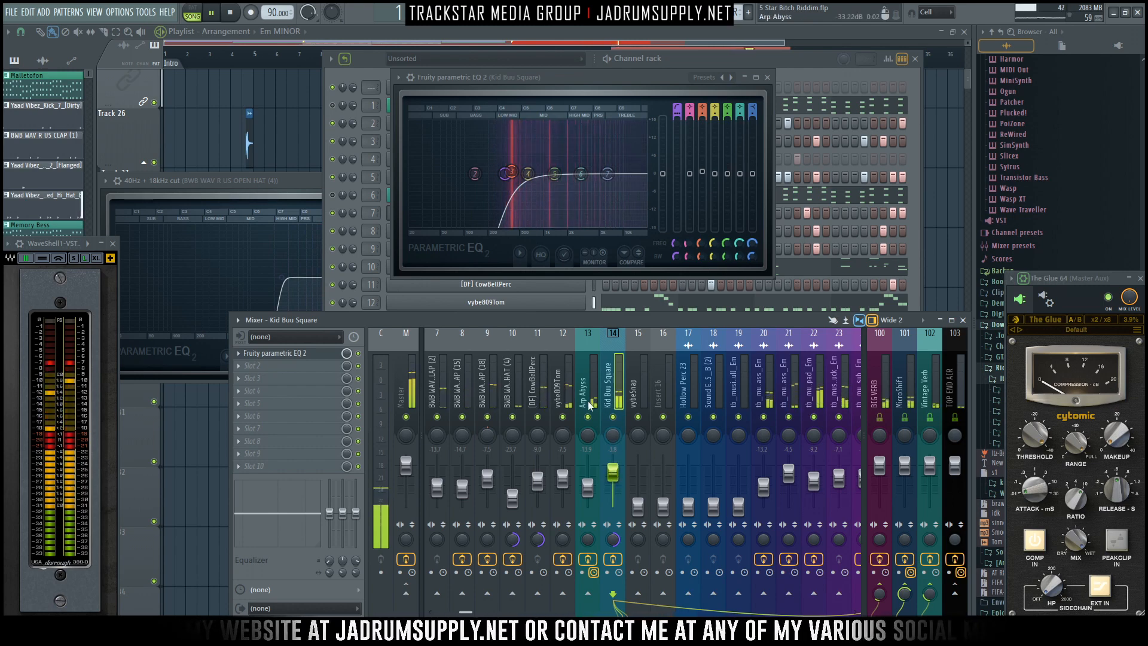
# Load Waves Scheps Parallel Particles Mono into Kid Buu Square's second effect slot and move its window clear of the effect slots.
pyautogui.click(304, 366)
pyautogui.moveTo(611, 396)
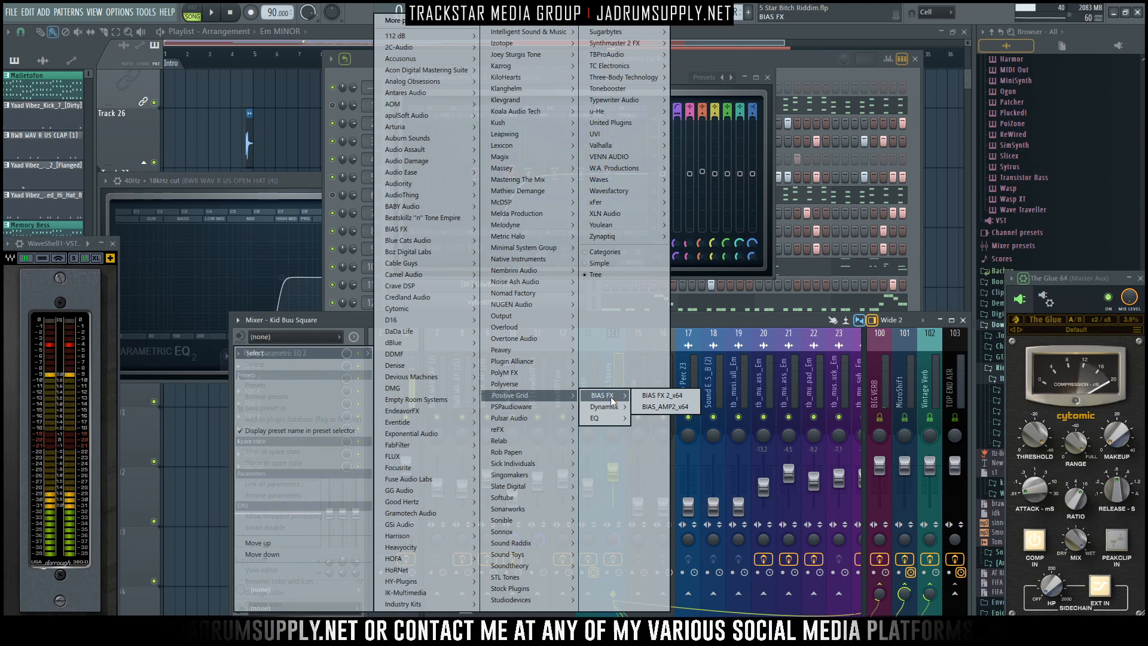
pyautogui.moveTo(616, 175)
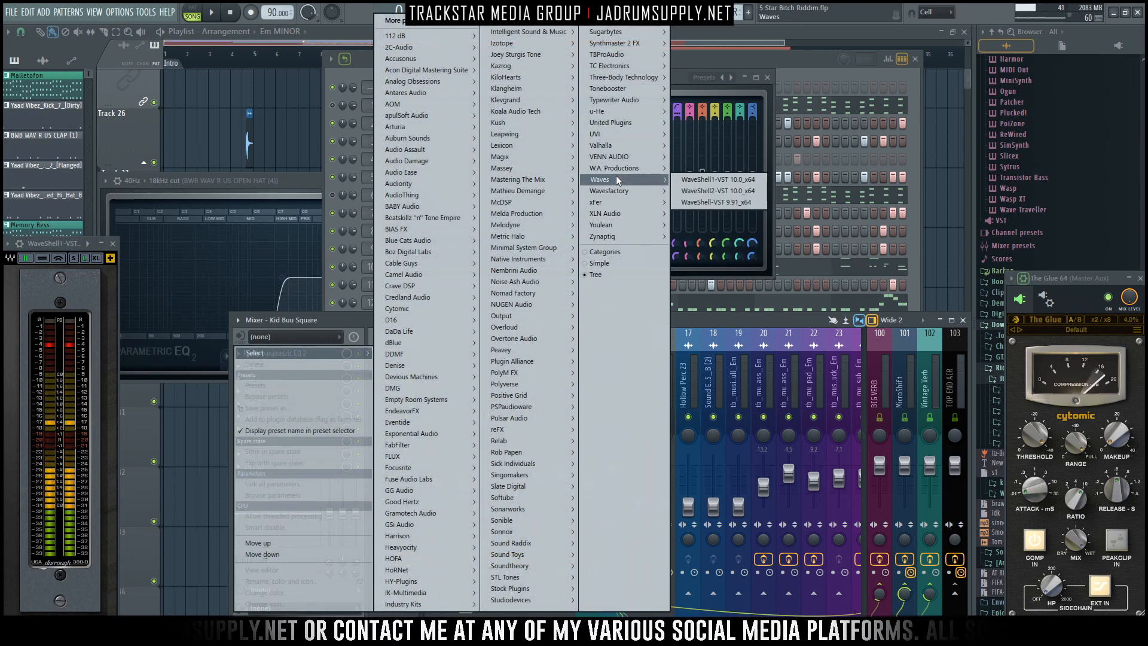
pyautogui.click(732, 203)
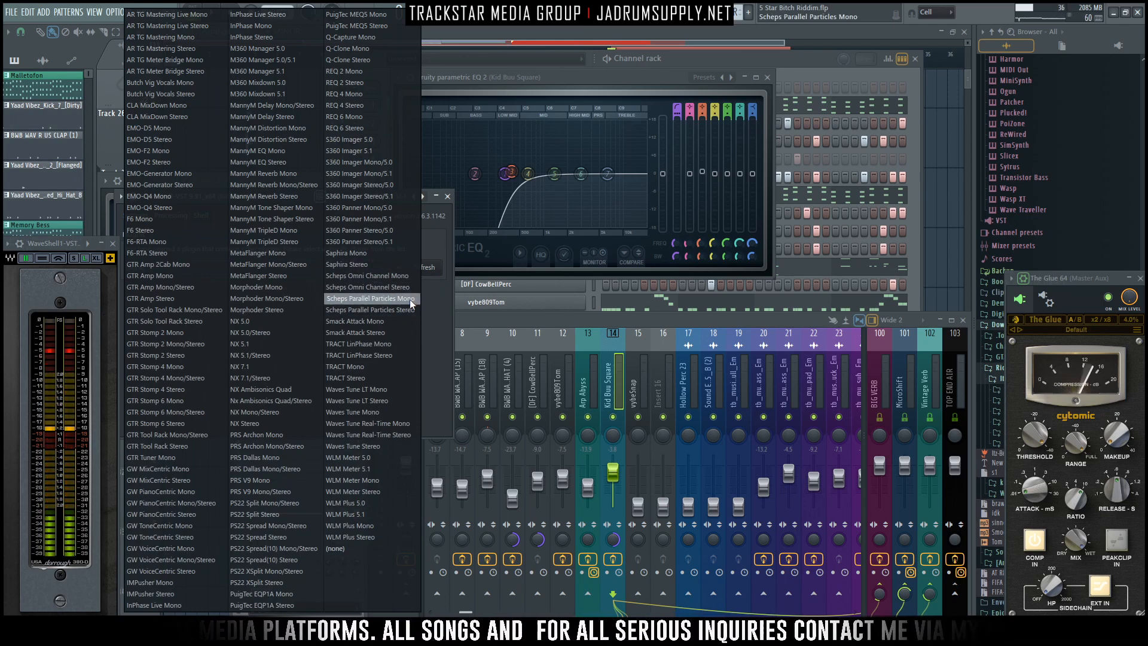
pyautogui.click(412, 301)
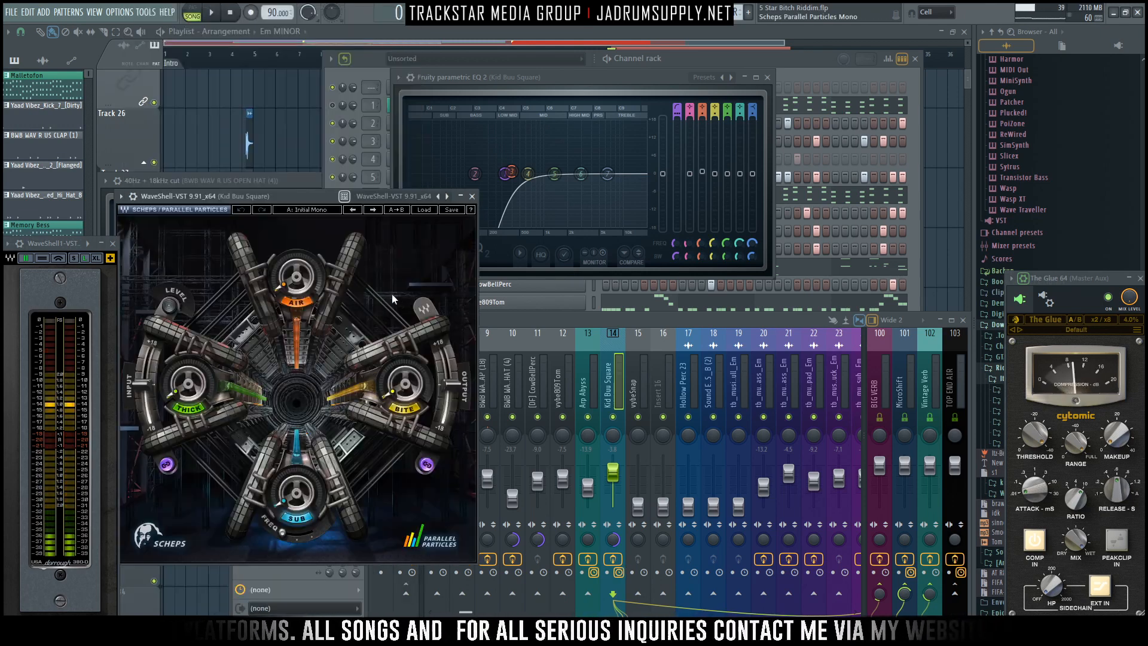
pyautogui.moveTo(313, 193); pyautogui.dragTo(588, 157)
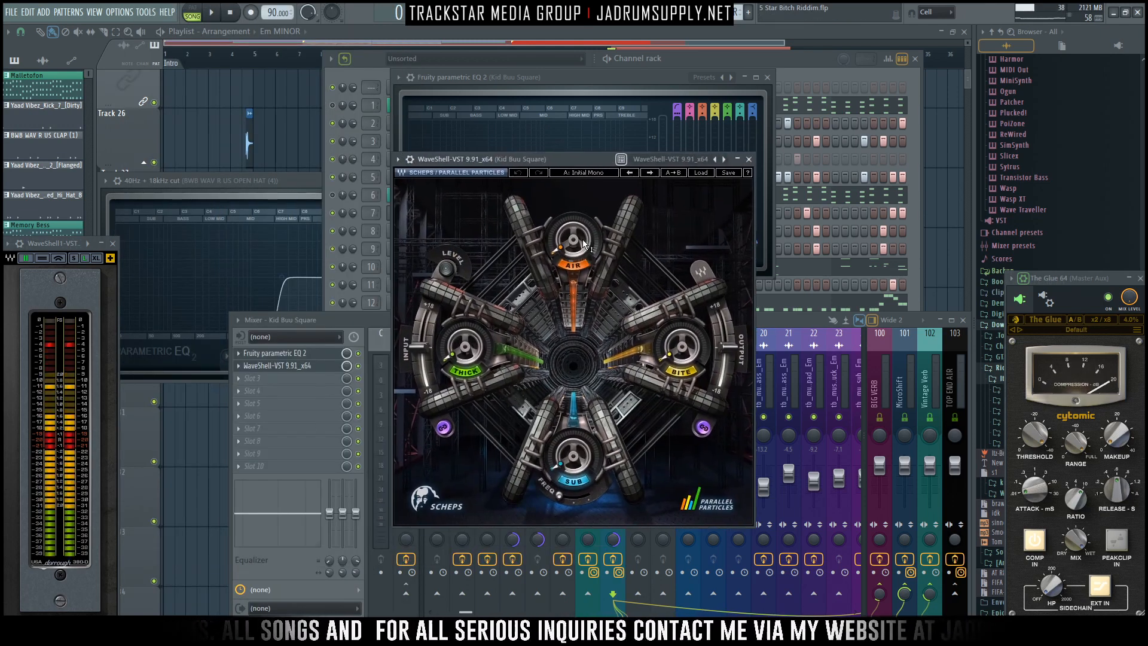
# Move the Parallel Particles window clear of the mixer and raise its Thick, Bite and Air amounts during playback.
pyautogui.moveTo(543, 158); pyautogui.dragTo(340, 66)
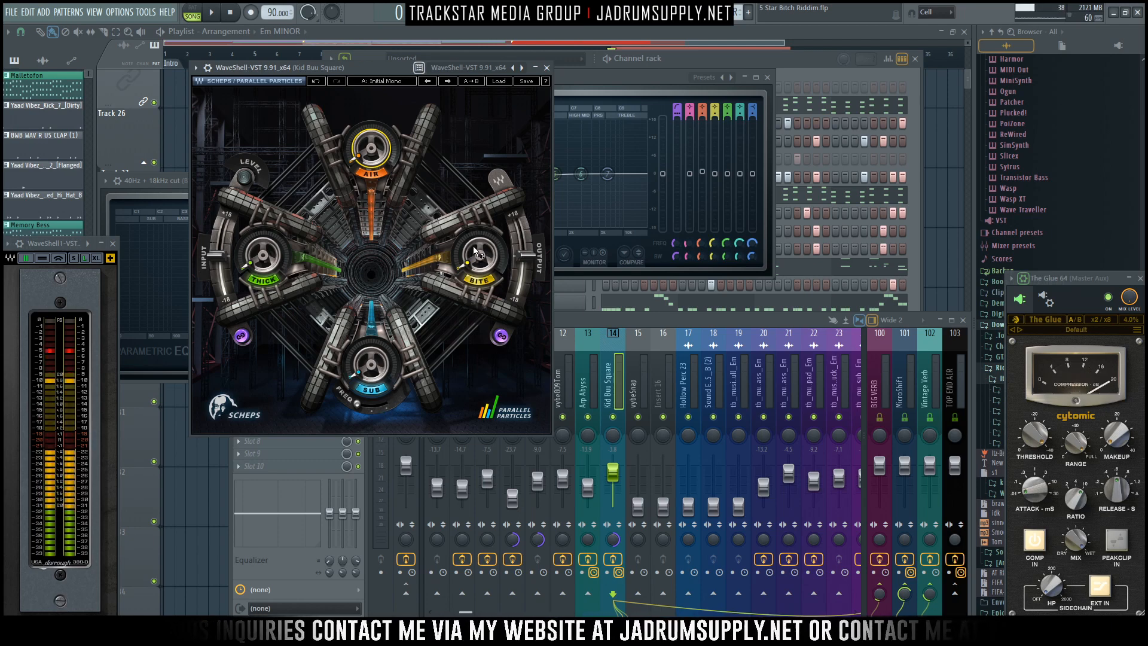
pyautogui.press('space')
pyautogui.moveTo(261, 279); pyautogui.dragTo(262, 257)
pyautogui.moveTo(479, 258); pyautogui.dragTo(479, 257)
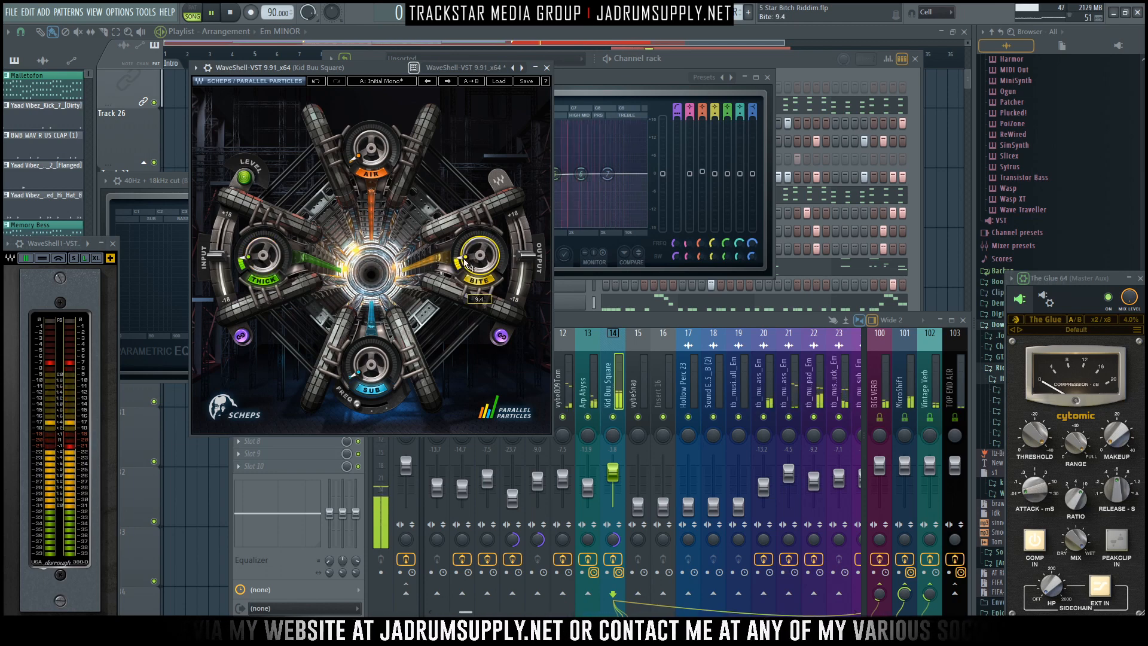
pyautogui.moveTo(371, 146); pyautogui.dragTo(371, 138)
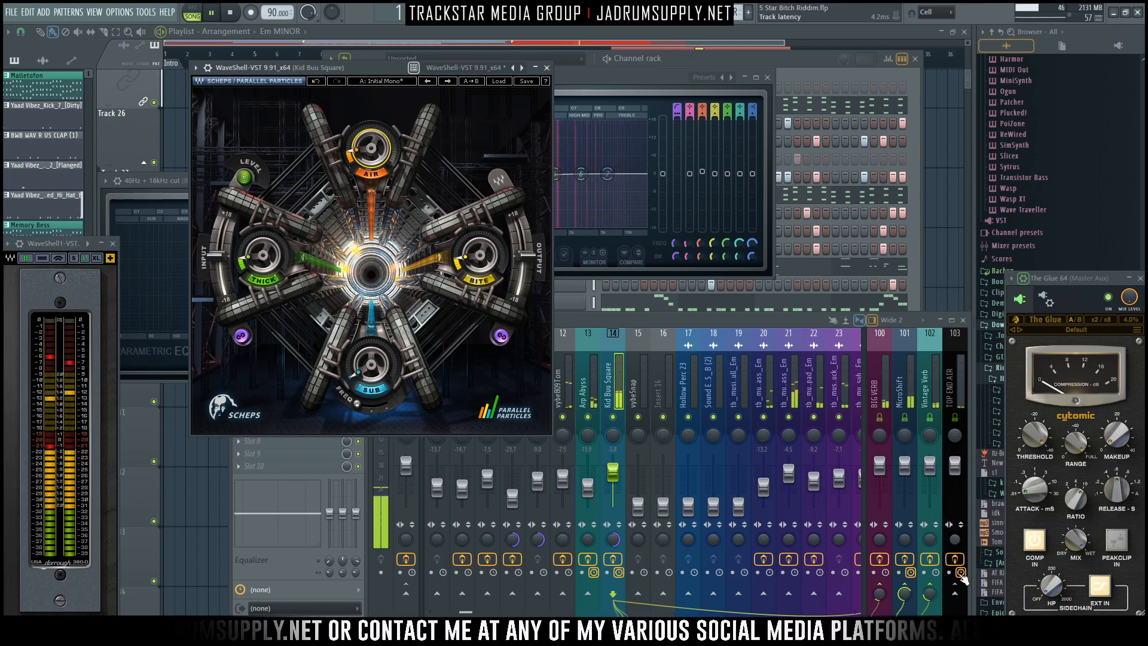
# Lower Kid Buu Square's fader to about -5.5 dB to compensate for Parallel Particles, checking it against the full mix.
pyautogui.click(961, 576)
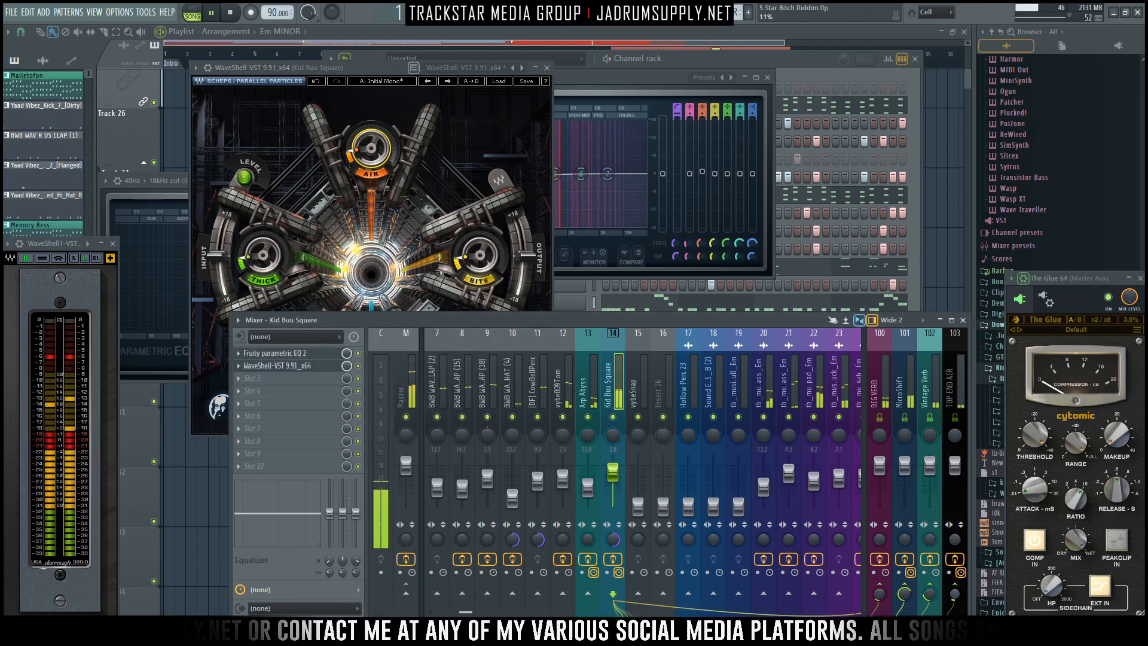
pyautogui.moveTo(613, 472); pyautogui.dragTo(613, 474)
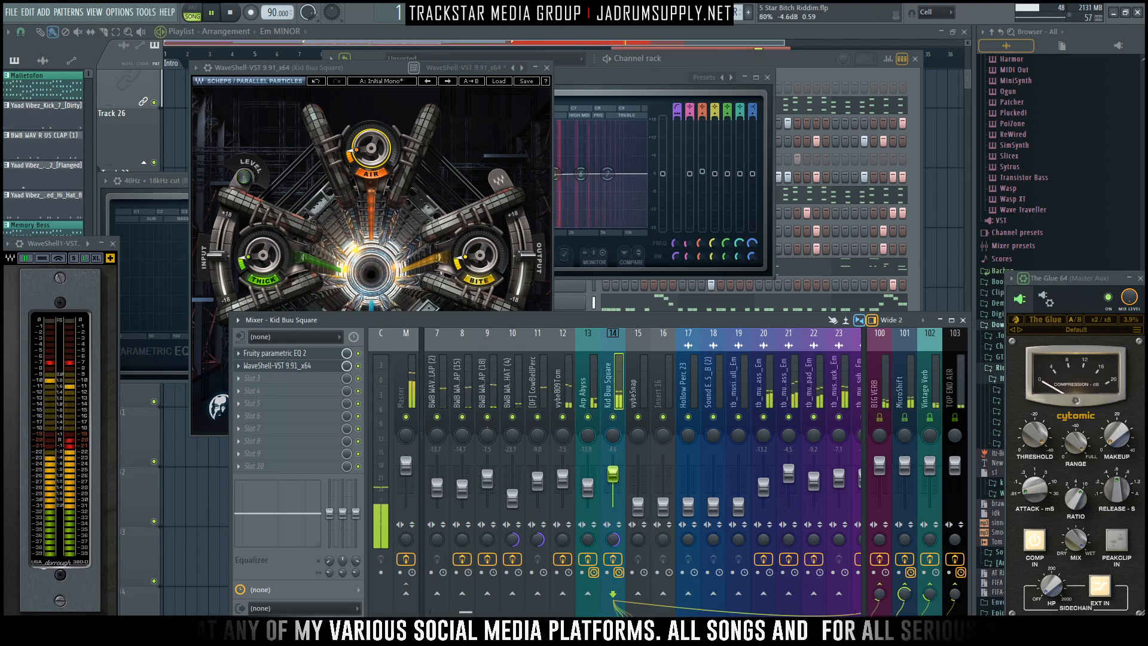
pyautogui.click(364, 367)
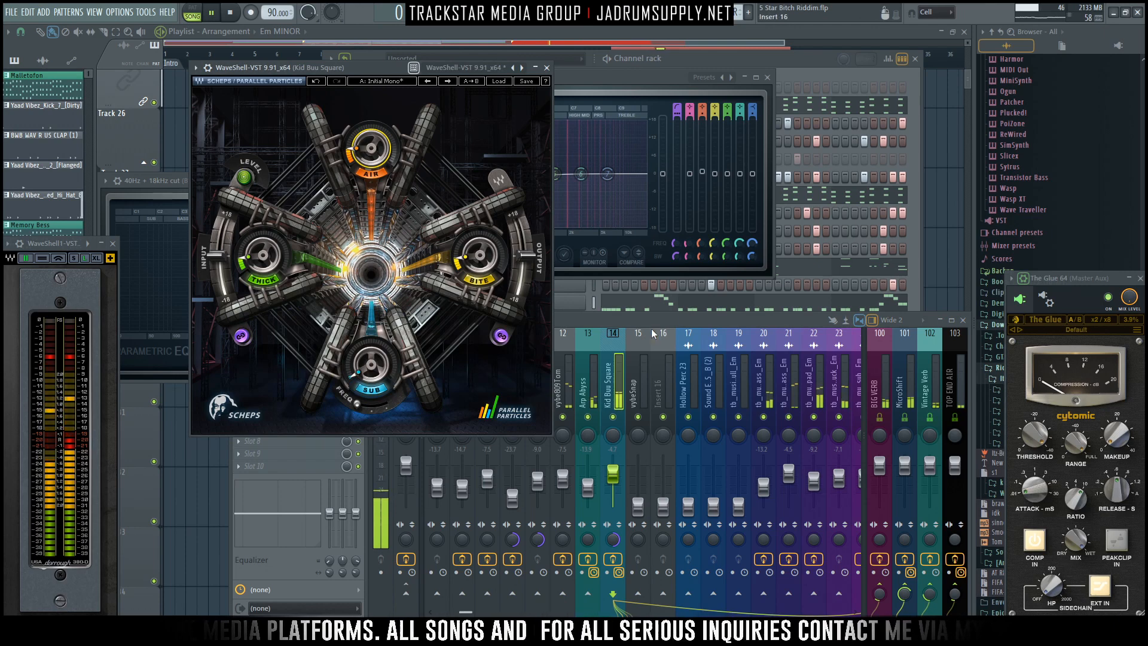
pyautogui.click(618, 322)
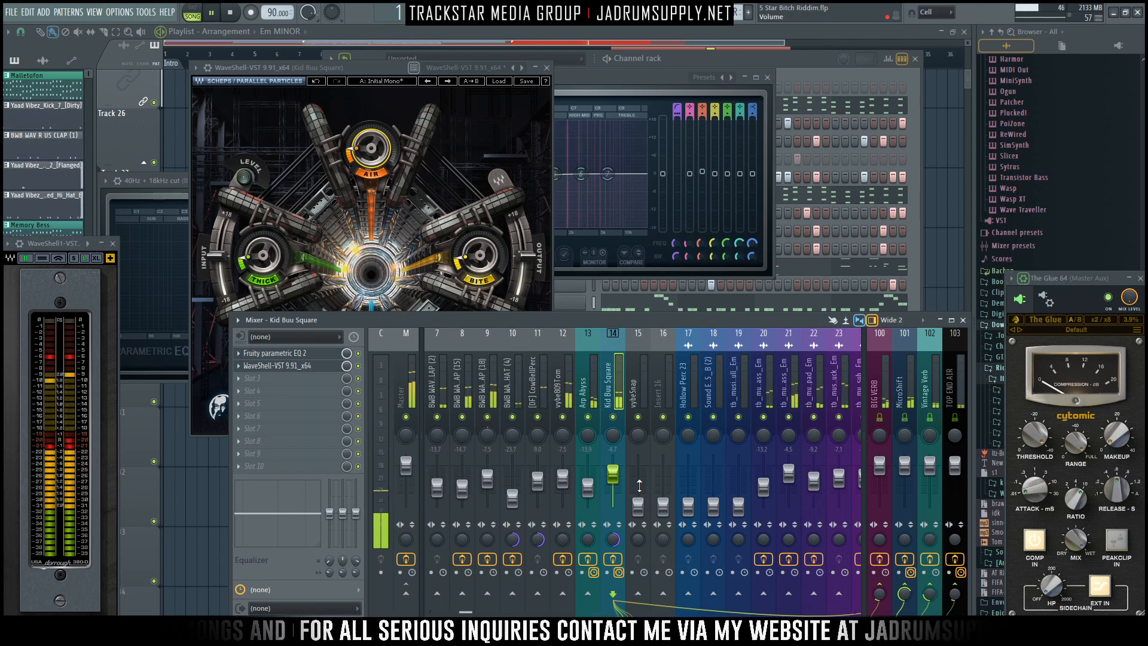
pyautogui.moveTo(620, 482); pyautogui.dragTo(620, 484)
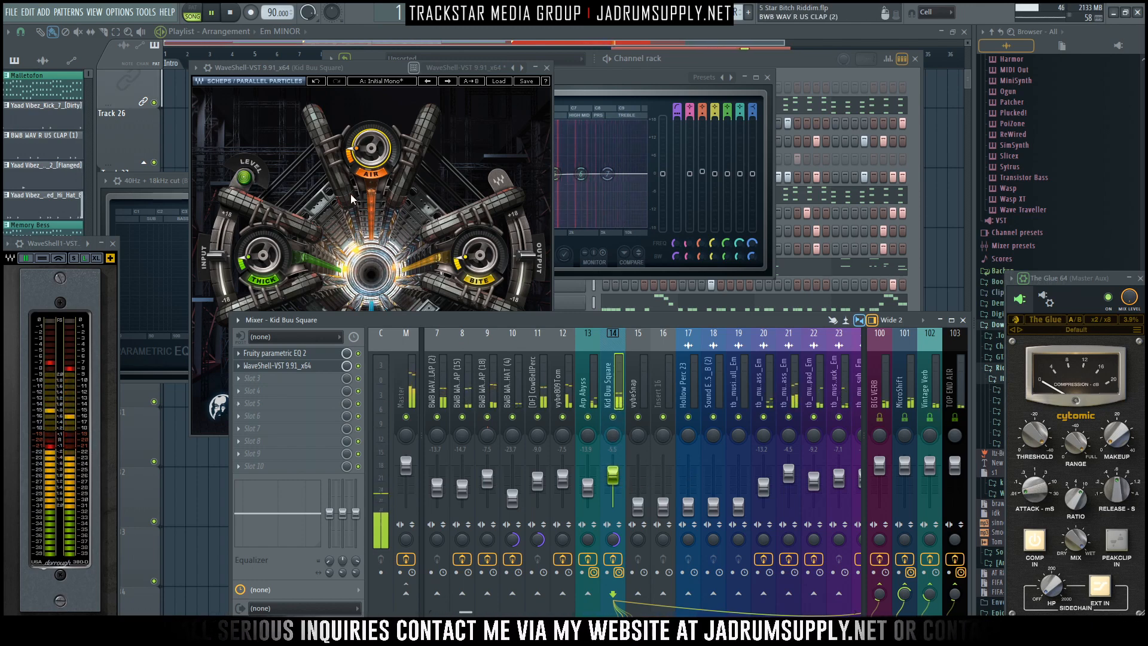
# Reduce the Air amount in Parallel Particles, fine-tune its input level and audition the result in the full mix.
pyautogui.click(371, 148)
pyautogui.click(219, 254)
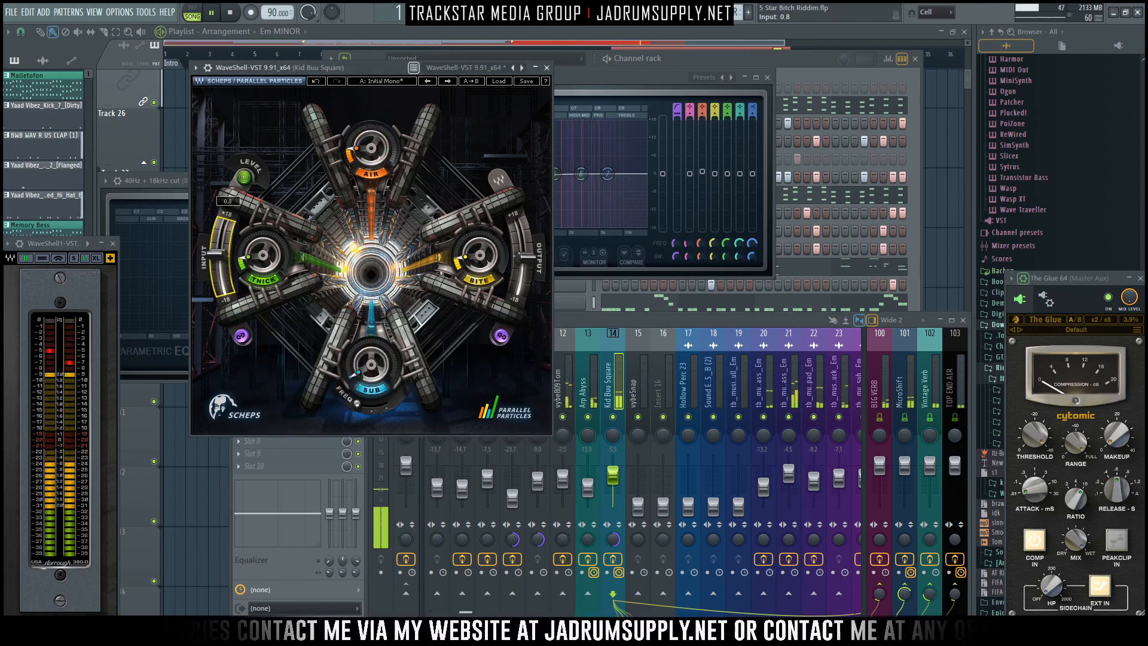
pyautogui.moveTo(217, 253); pyautogui.dragTo(218, 253)
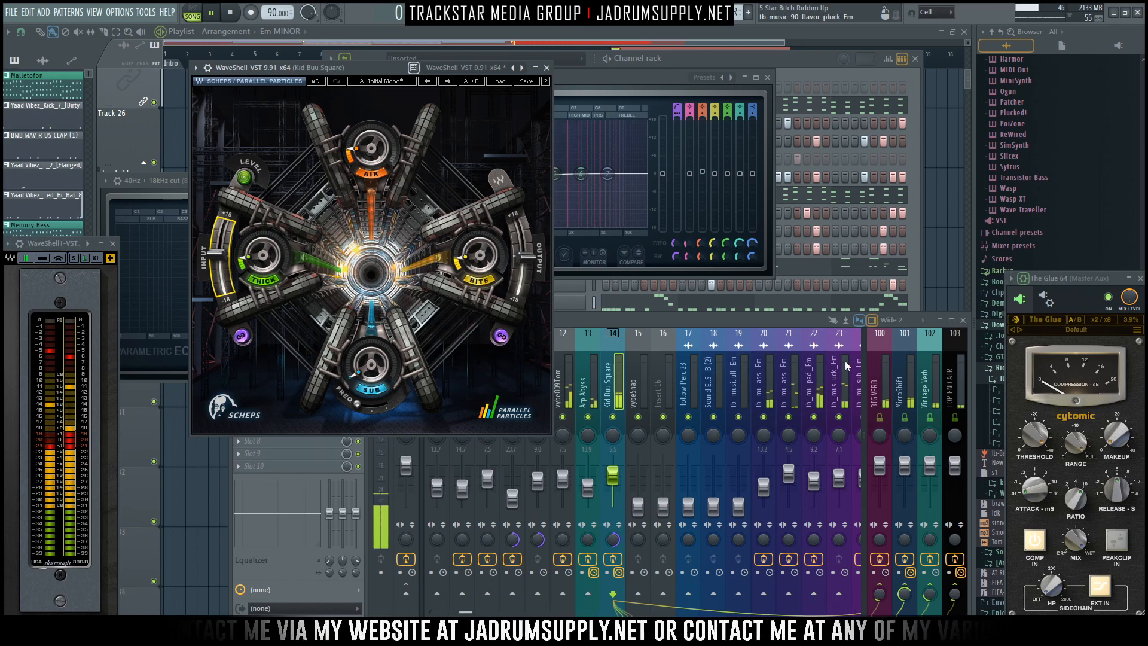
pyautogui.click(951, 594)
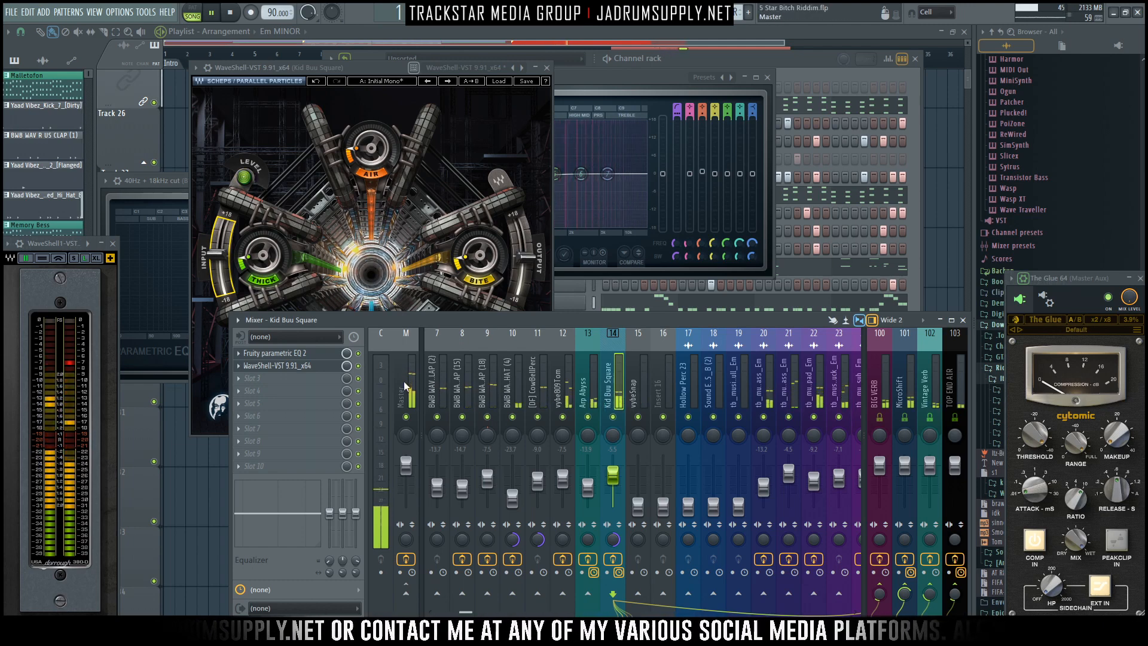
pyautogui.press('space')
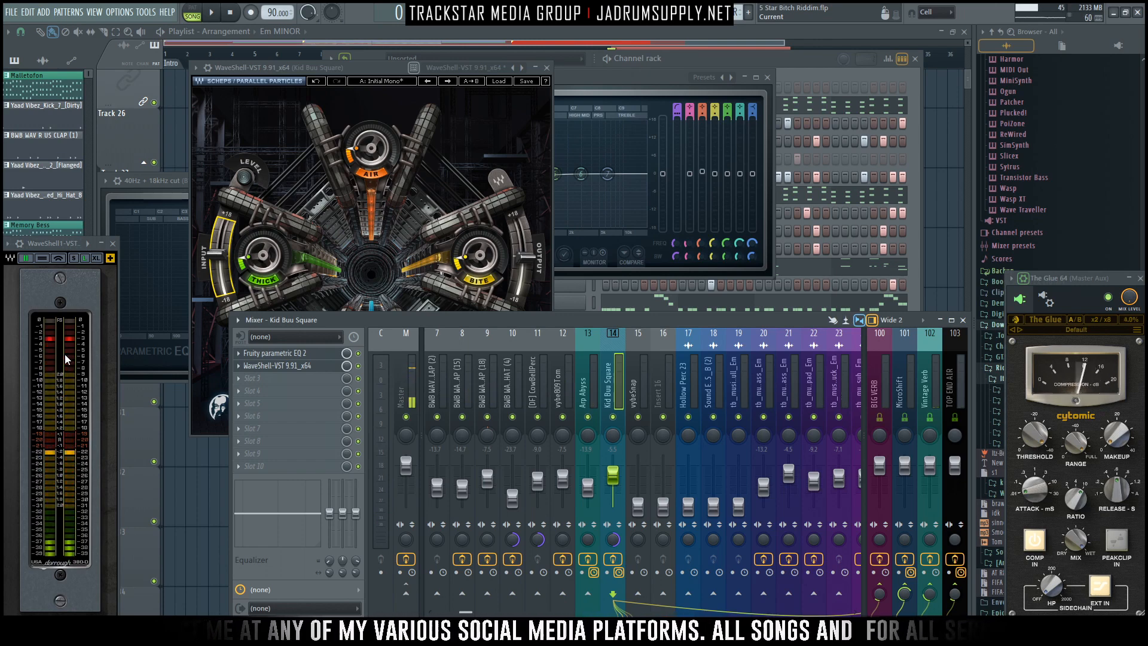
pyautogui.press('space')
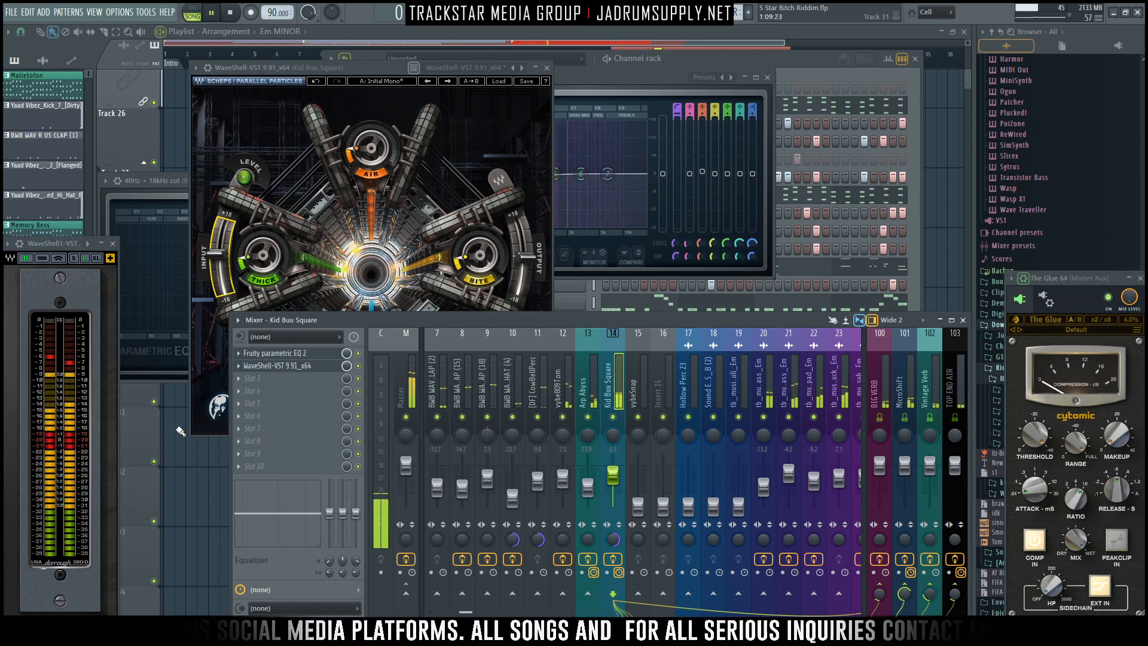
pyautogui.press('space')
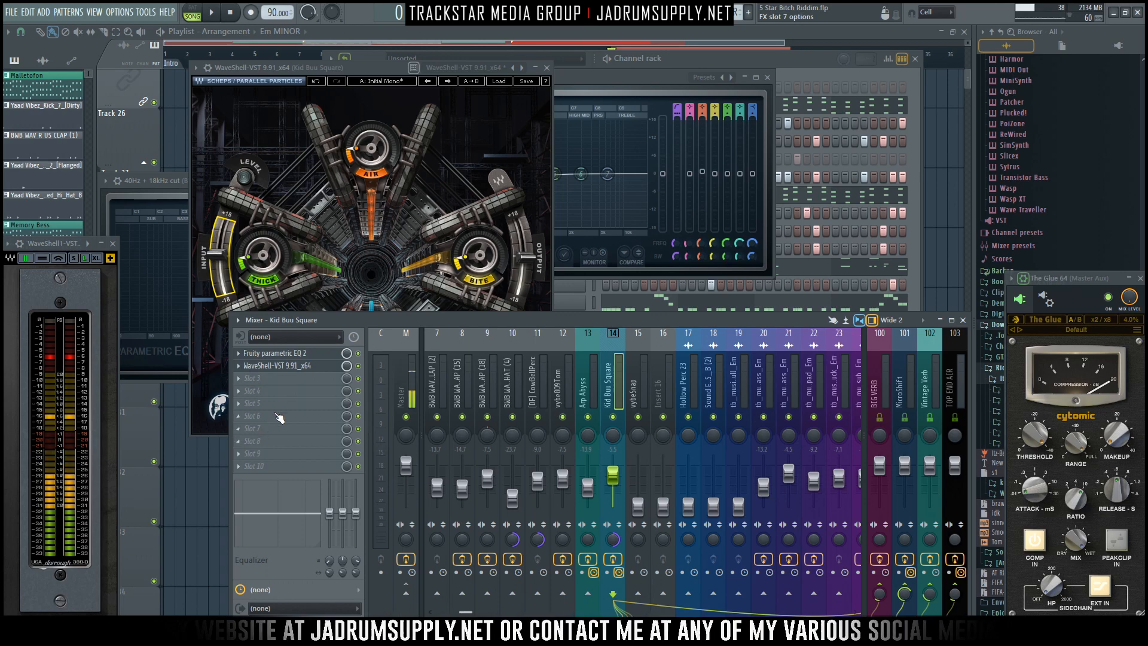
# Load EchoBoy into Kid Buu Square's third effect slot and move its window clear of the effect slots.
pyautogui.click(251, 378)
pyautogui.moveTo(258, 352)
pyautogui.moveTo(508, 555)
pyautogui.moveTo(603, 557)
pyautogui.click(673, 550)
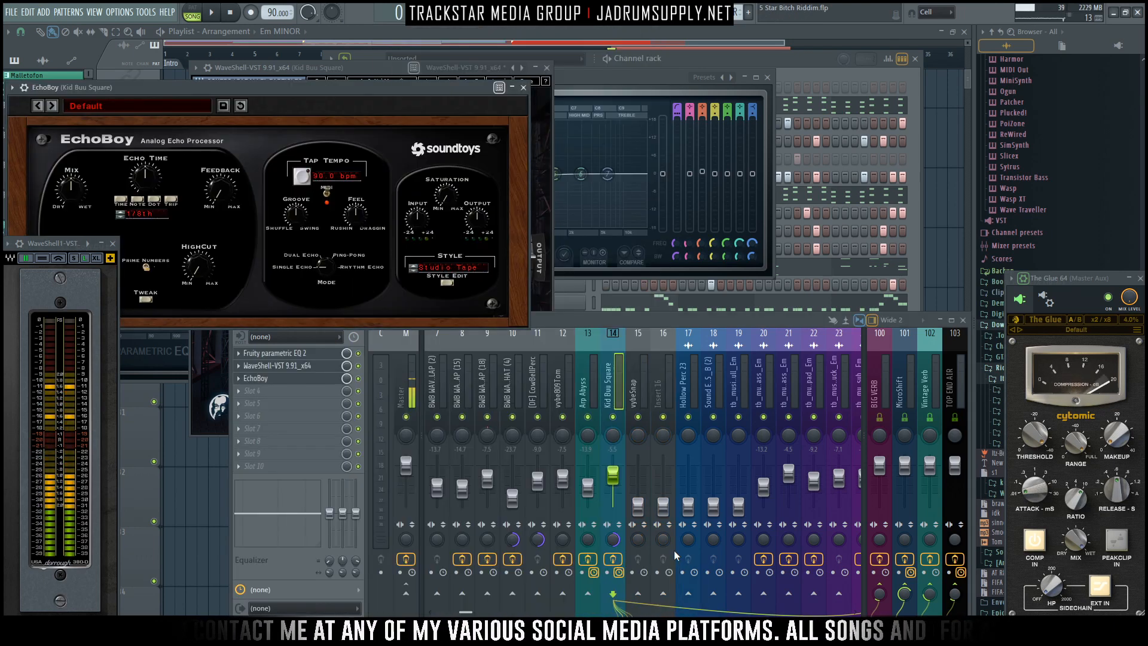
pyautogui.moveTo(394, 88); pyautogui.dragTo(733, 69)
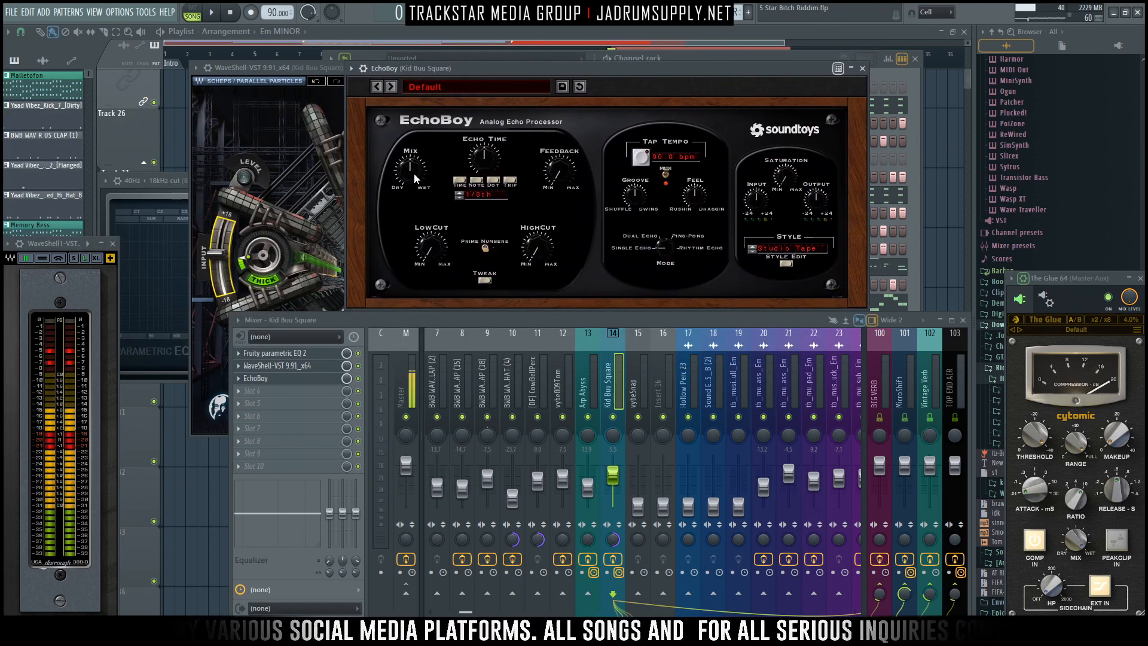
# Set EchoBoy's mix to 30% and solo Kid Buu Square to hear the echo alone.
pyautogui.moveTo(418, 171); pyautogui.dragTo(431, 226)
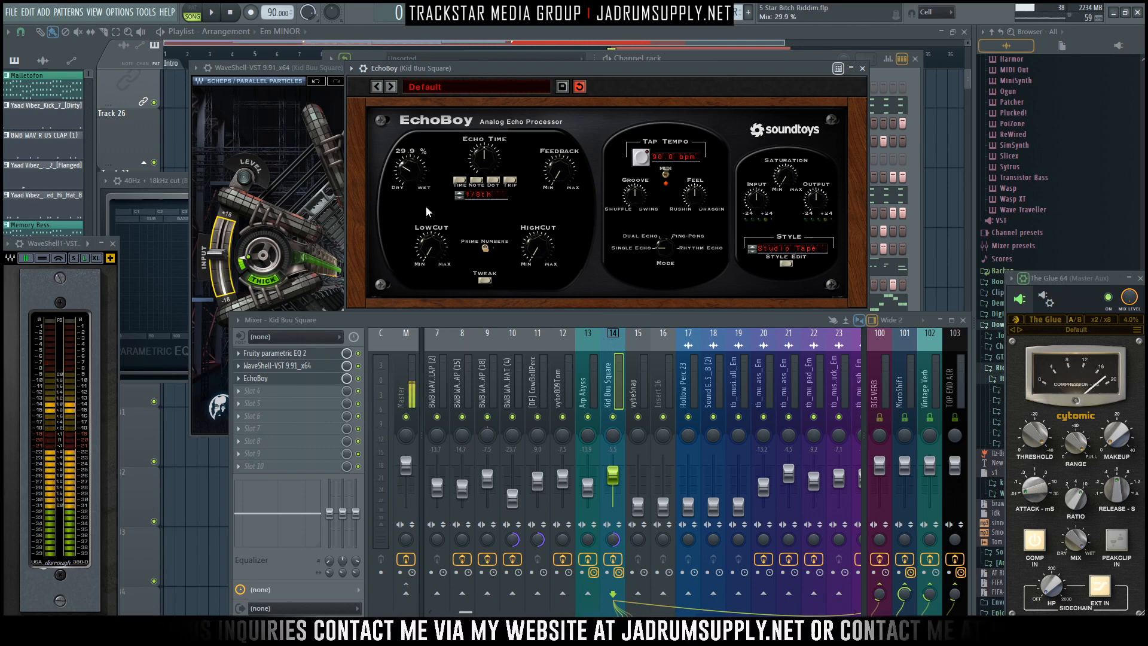
pyautogui.moveTo(419, 171); pyautogui.dragTo(420, 169)
pyautogui.moveTo(526, 68); pyautogui.dragTo(536, 68)
pyautogui.press('space')
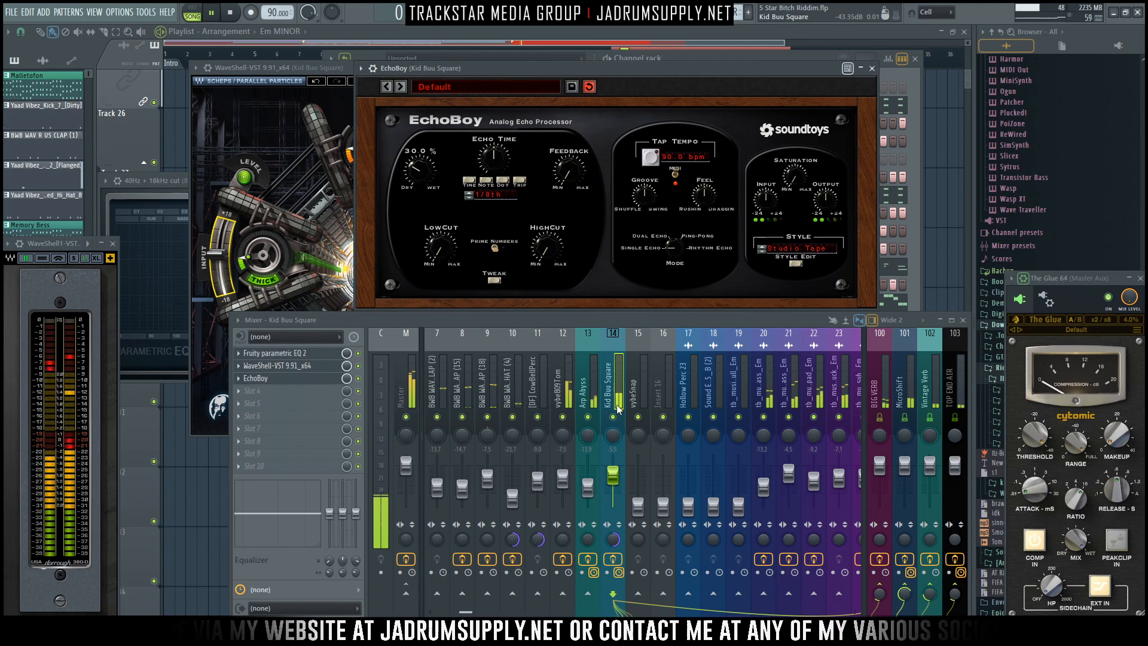
pyautogui.rightClick(616, 416)
pyautogui.rightClick(615, 415)
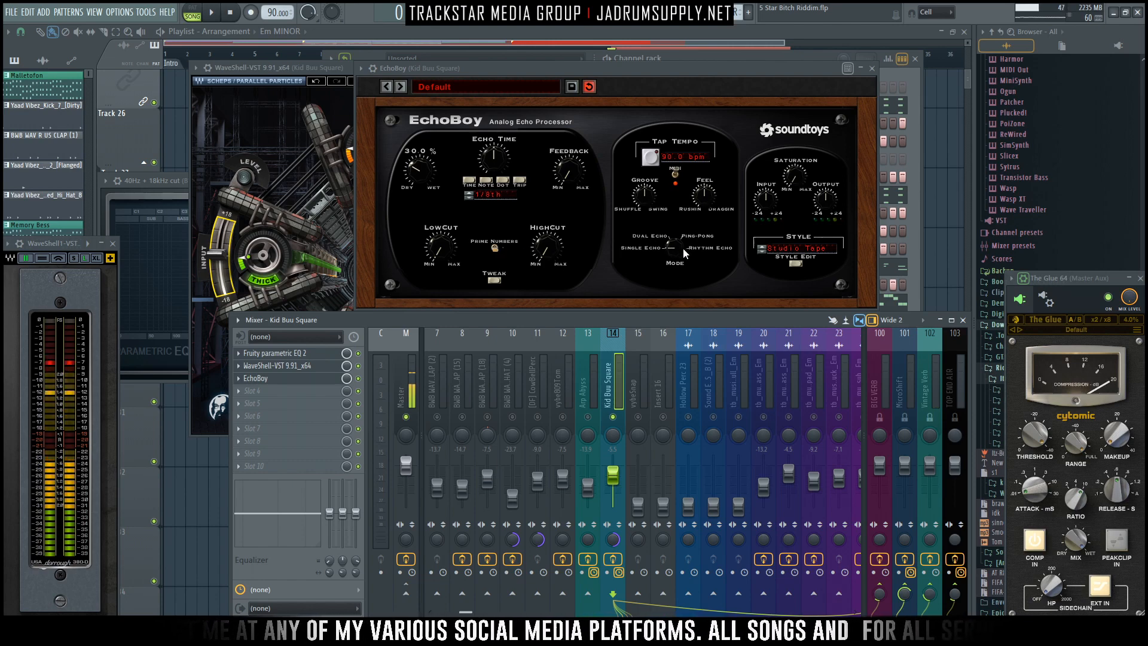
# Switch EchoBoy to Ping-Pong mode and set its mix to 30.1% during playback.
pyautogui.moveTo(677, 243); pyautogui.dragTo(674, 210)
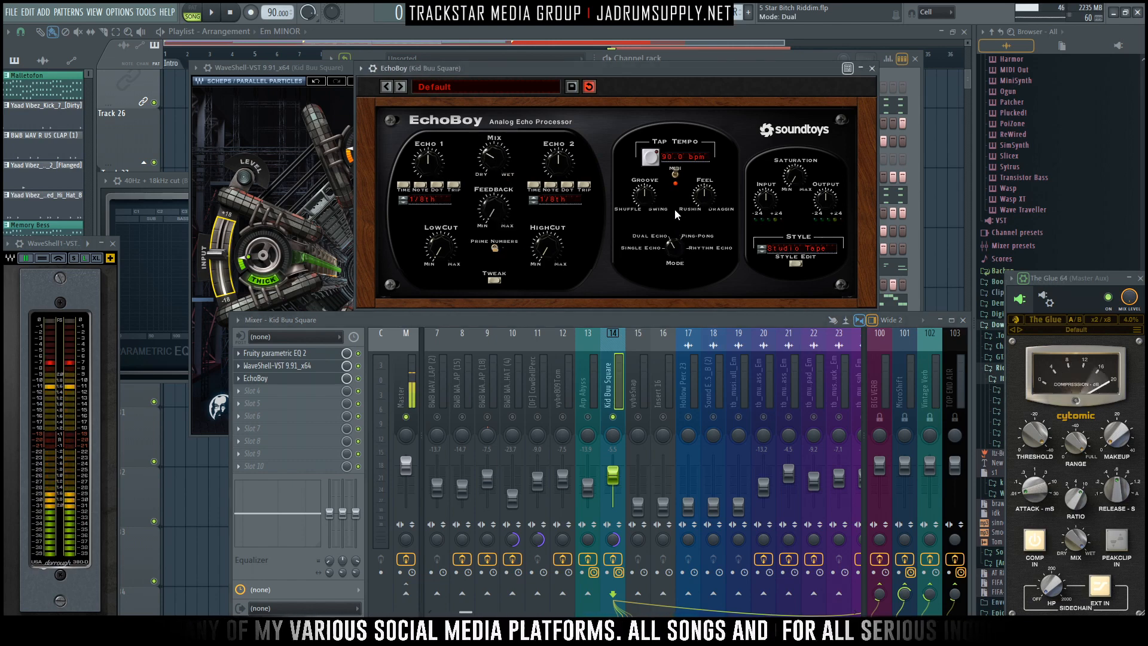
pyautogui.press('space')
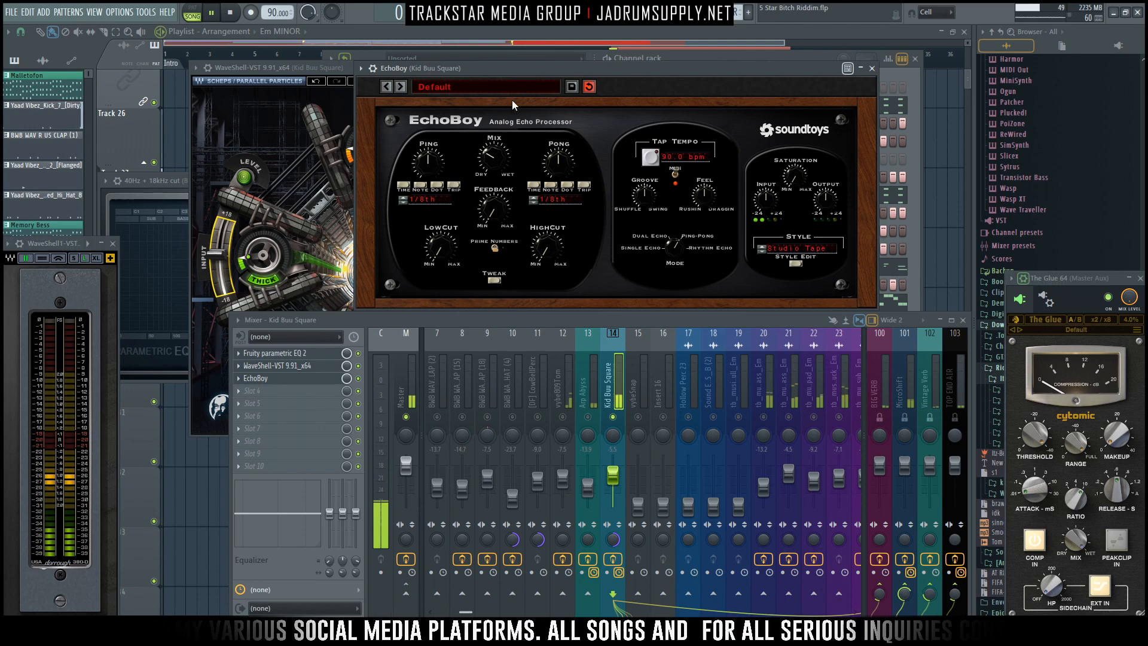
pyautogui.keyDown('ctrl'); pyautogui.click(493, 163); pyautogui.keyUp('ctrl')
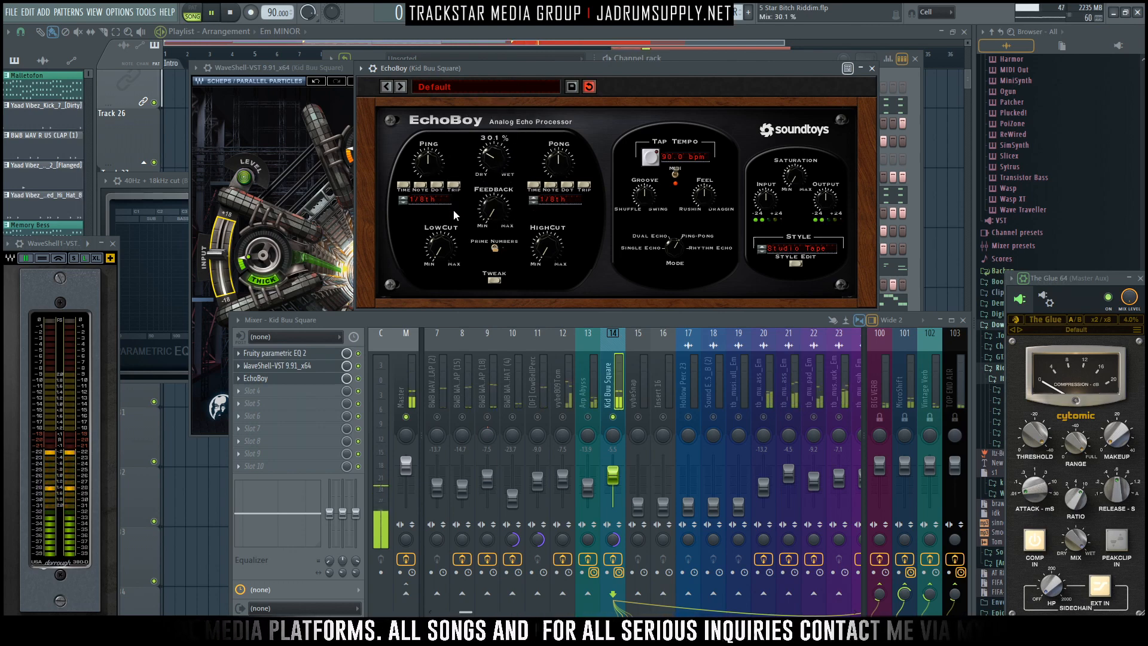
# Set EchoBoy's ping time to a 1/4 note and raise its feedback to 0.31.
pyautogui.moveTo(542, 68); pyautogui.dragTo(554, 61)
pyautogui.click(416, 190)
pyautogui.press('space')
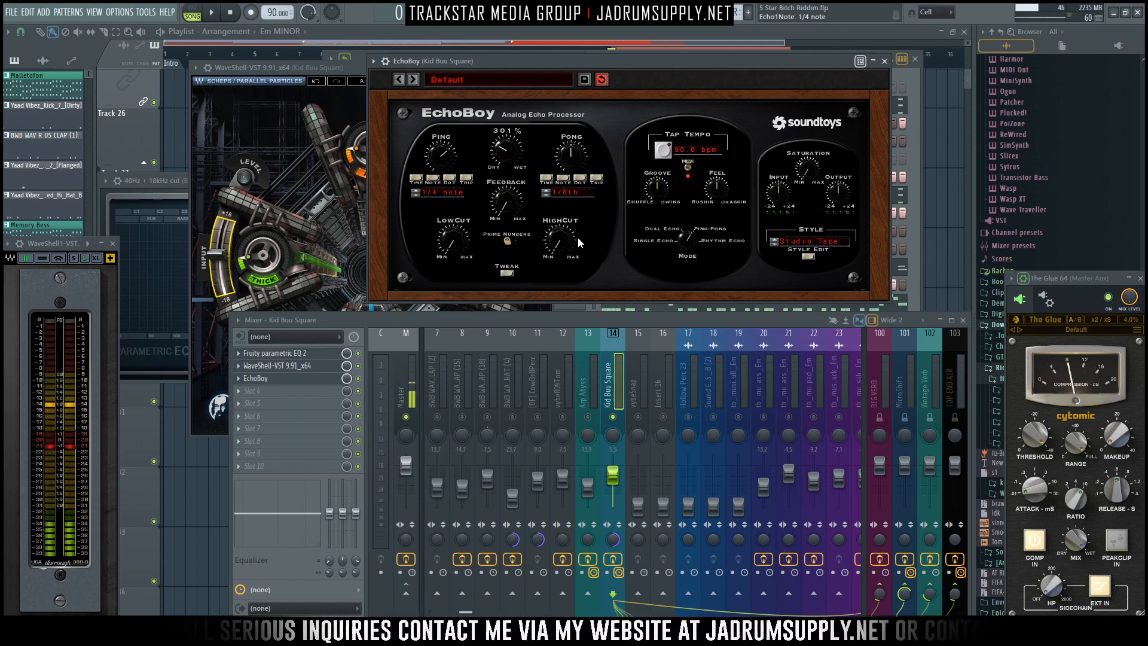
pyautogui.moveTo(503, 207); pyautogui.dragTo(490, 169)
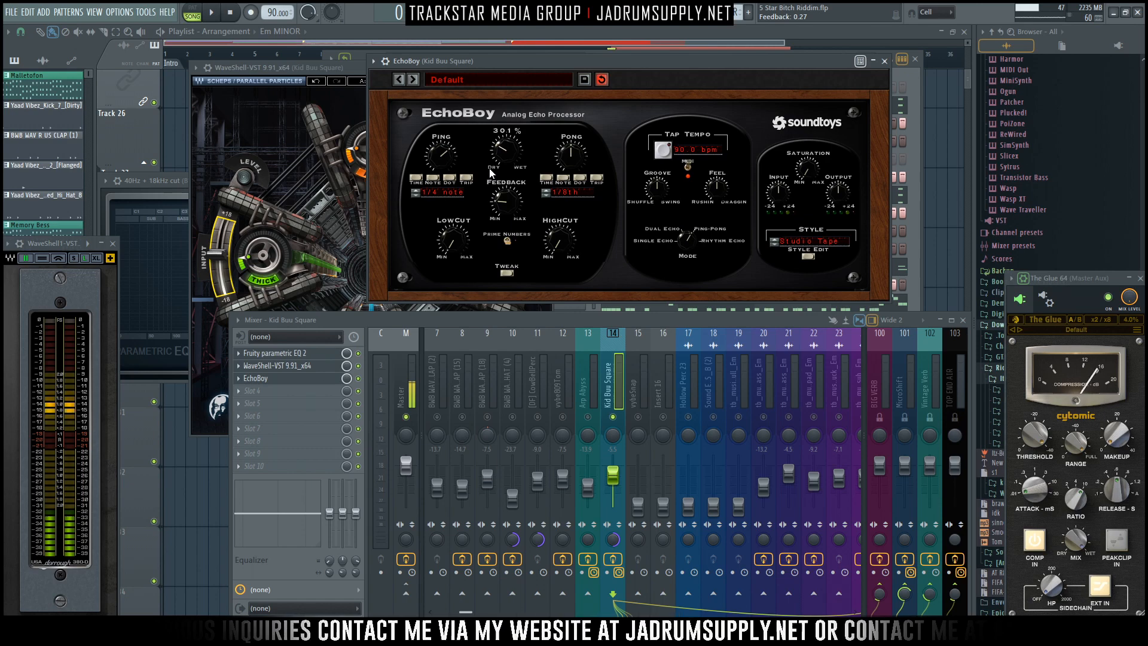
# Show EchoBoy's style editing controls and reposition the enlarged plug-in window over the mixer.
pyautogui.click(807, 257)
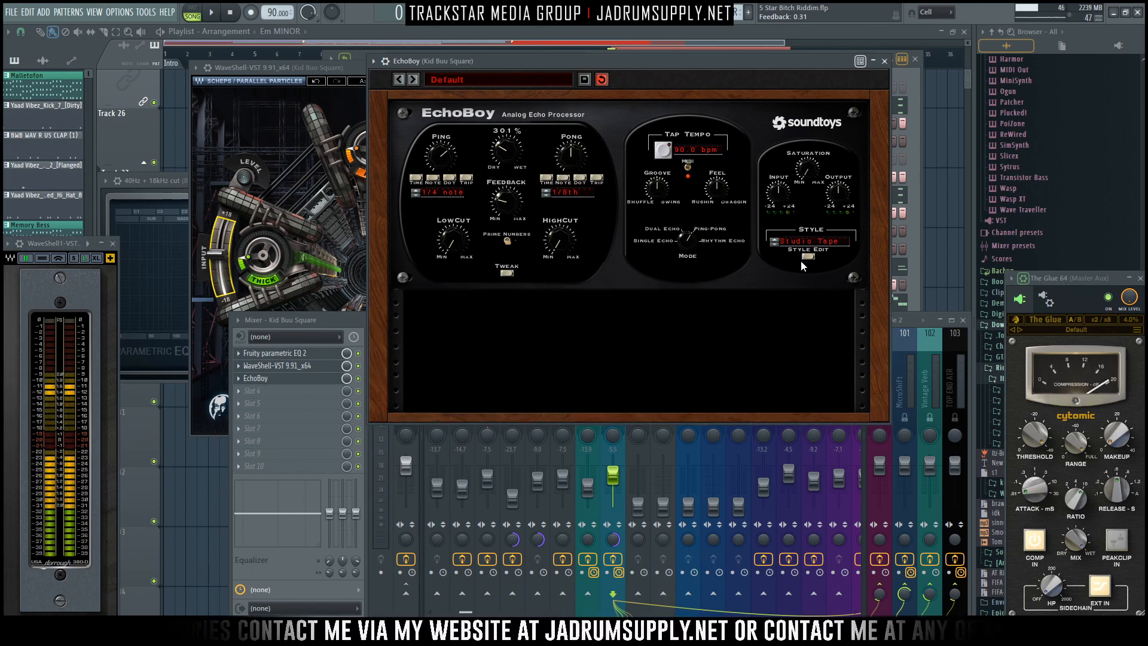
pyautogui.click(807, 257)
pyautogui.click(807, 257)
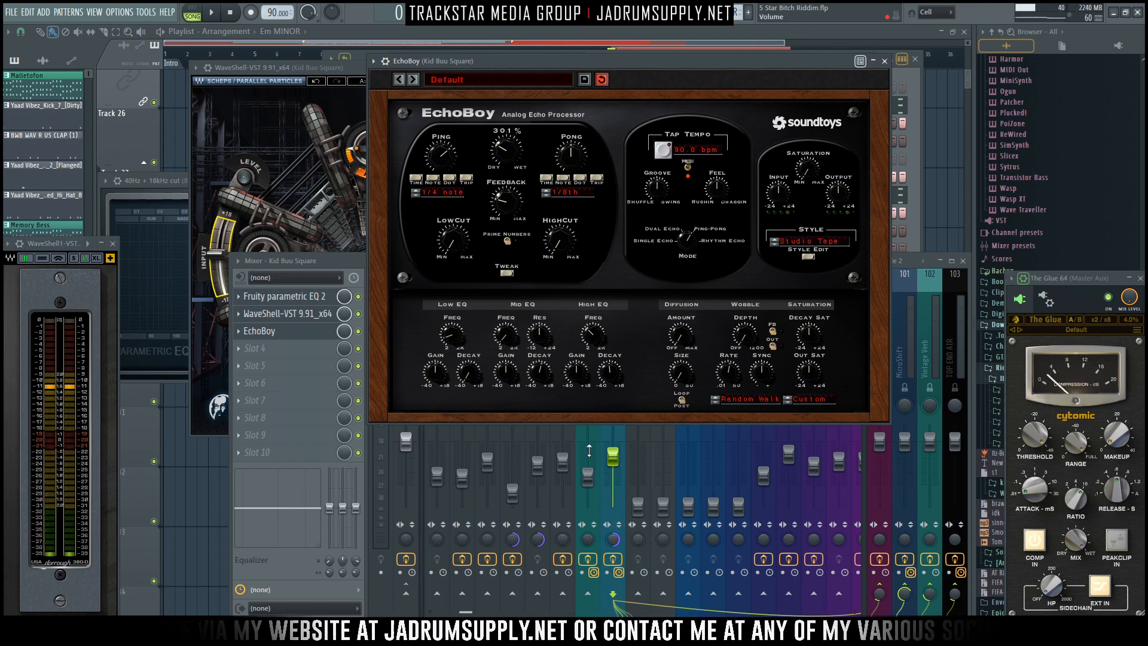
pyautogui.moveTo(654, 63); pyautogui.dragTo(631, 72)
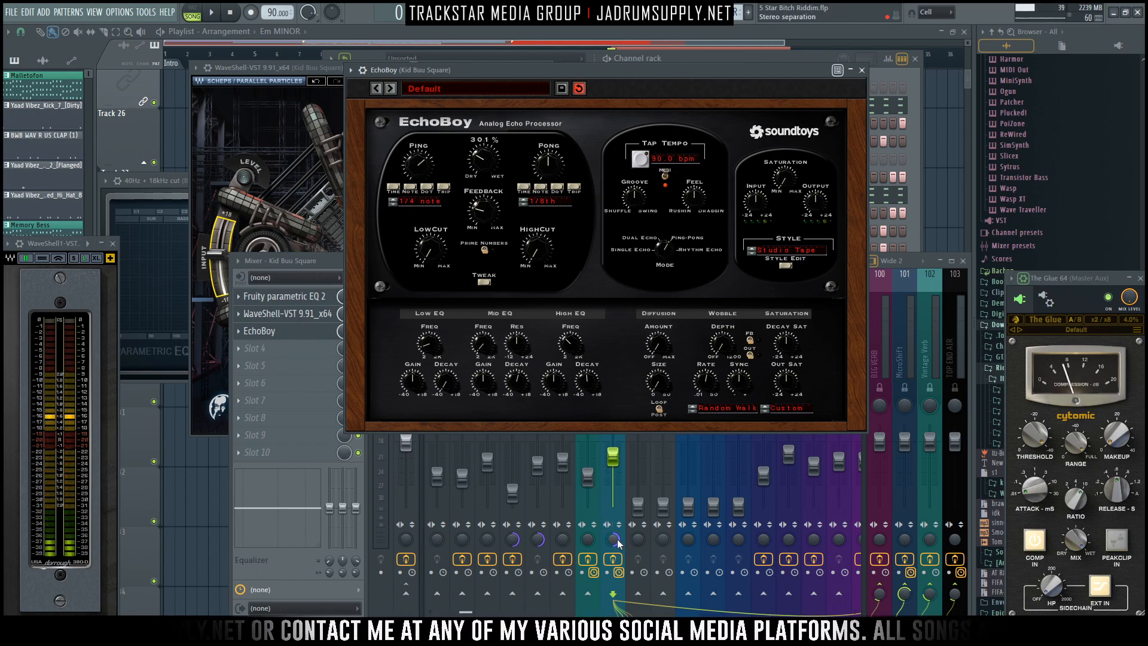
pyautogui.click(347, 359)
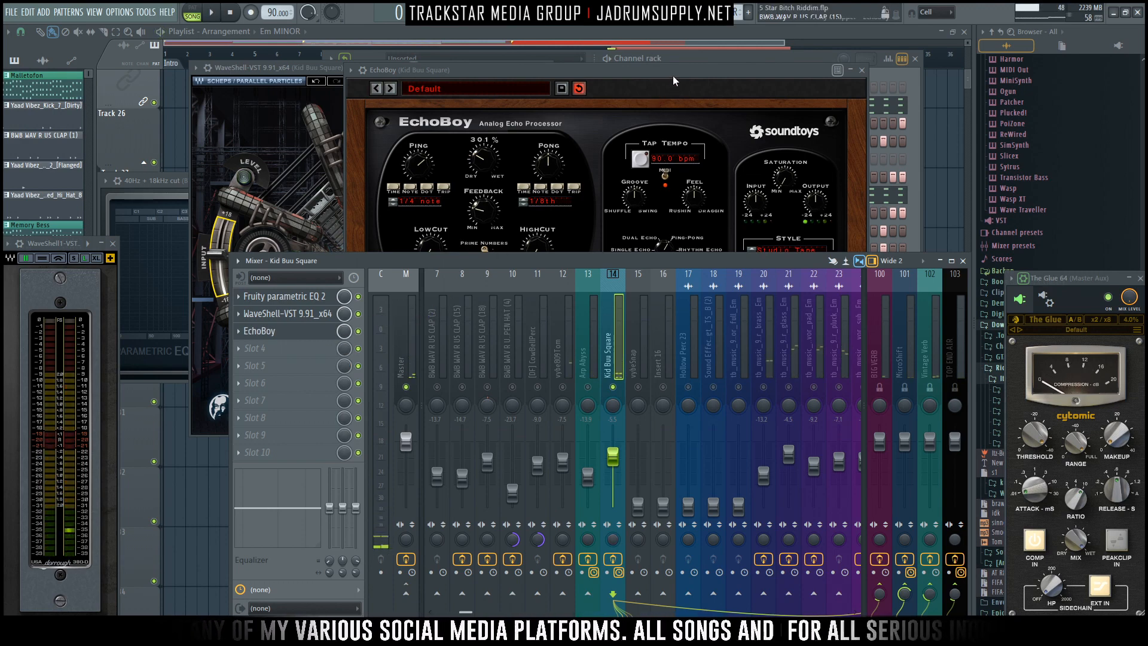
pyautogui.moveTo(673, 77); pyautogui.dragTo(676, 71)
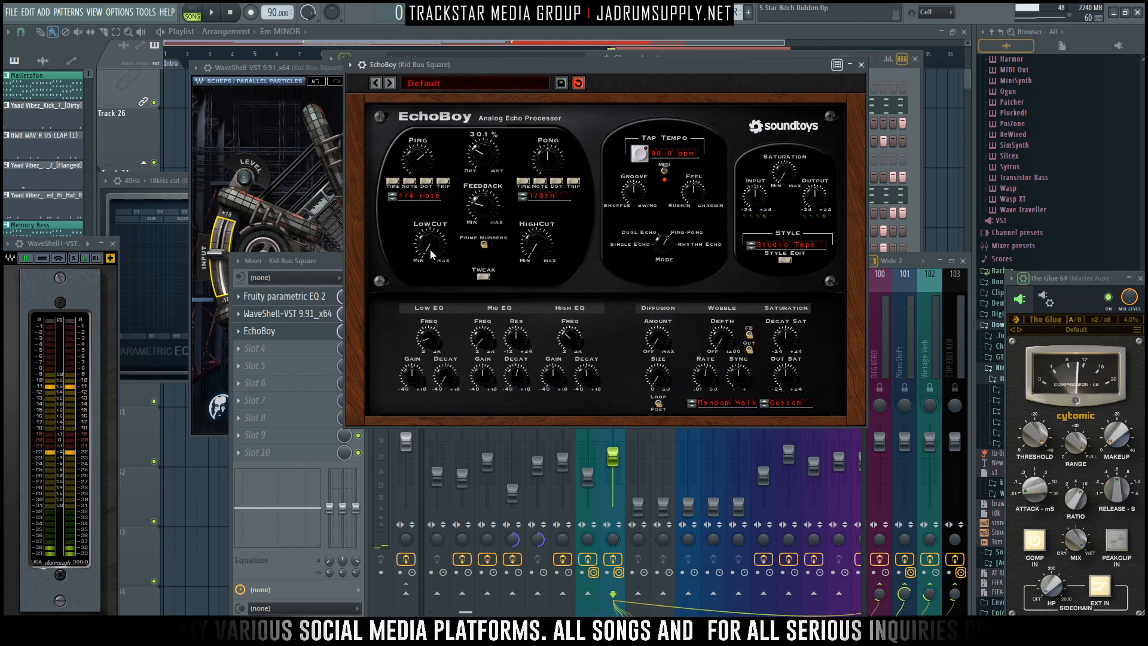
# Raise EchoBoy's low cut and high cut and audition the filtered echo on the soloed Kid Buu Square.
pyautogui.moveTo(430, 249); pyautogui.dragTo(421, 210)
pyautogui.moveTo(536, 250); pyautogui.dragTo(530, 230)
pyautogui.press('space')
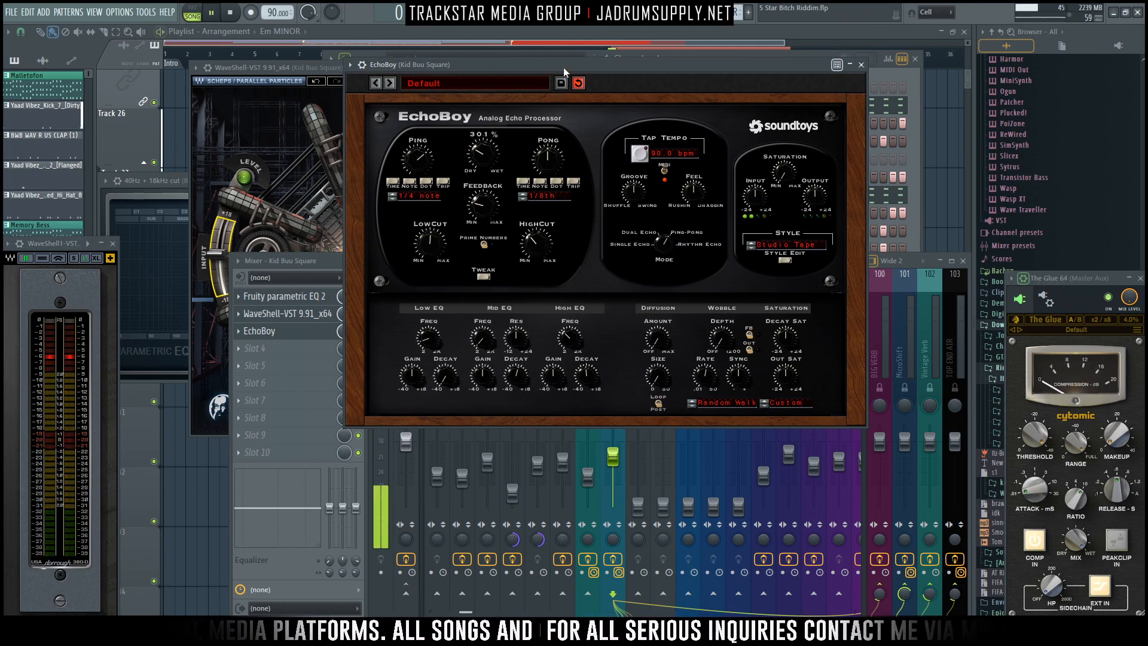
pyautogui.press('space')
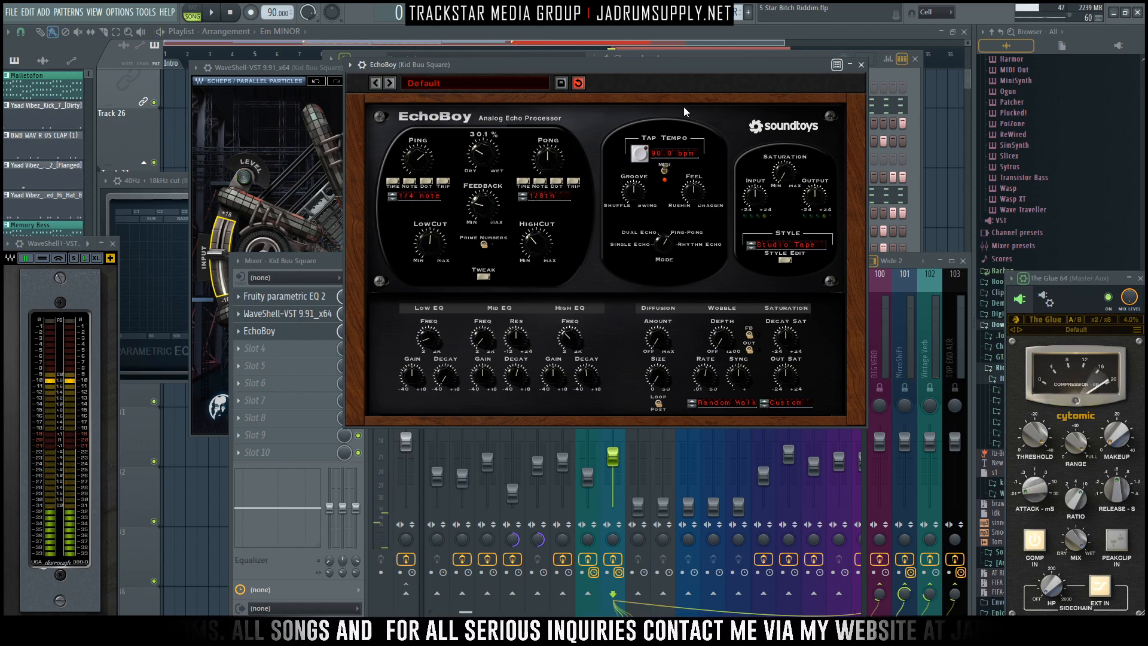
# Unsolo Kid Buu Square and lower EchoBoy's mix to 19.1% while the full mix plays.
pyautogui.click(343, 281)
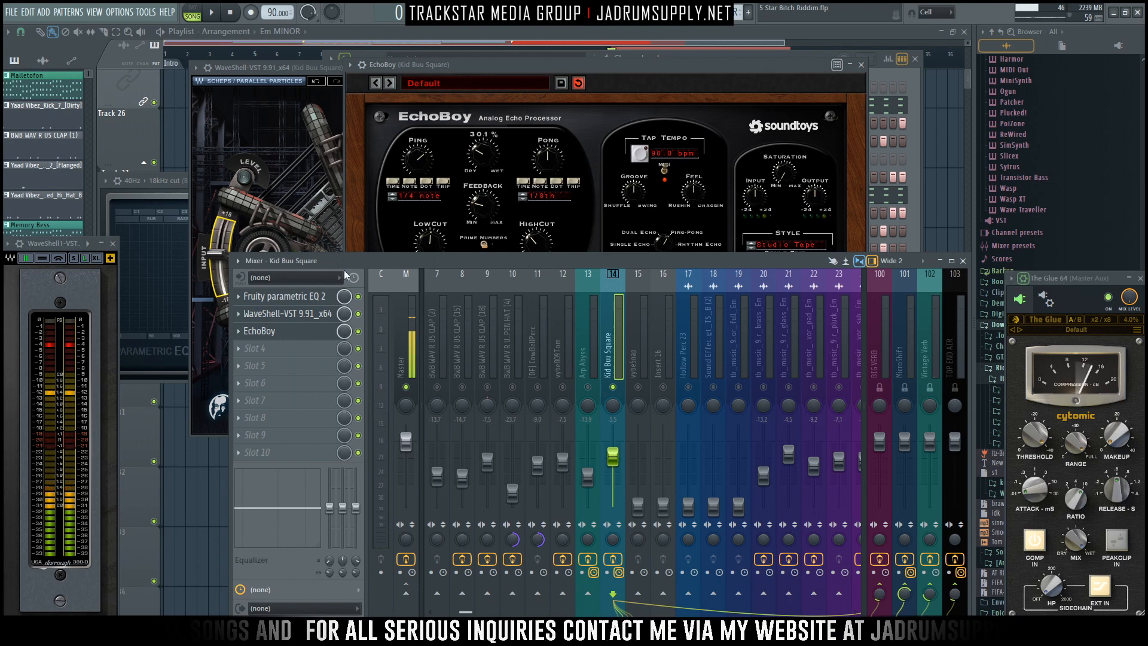
pyautogui.press('space')
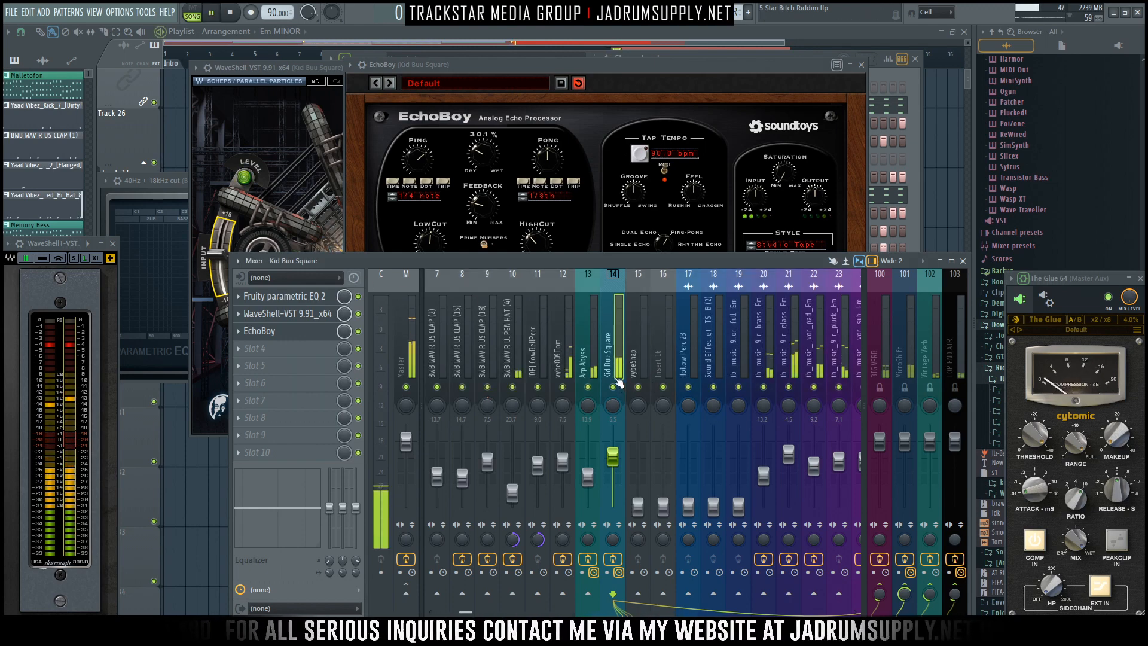
pyautogui.moveTo(627, 72); pyautogui.dragTo(628, 67)
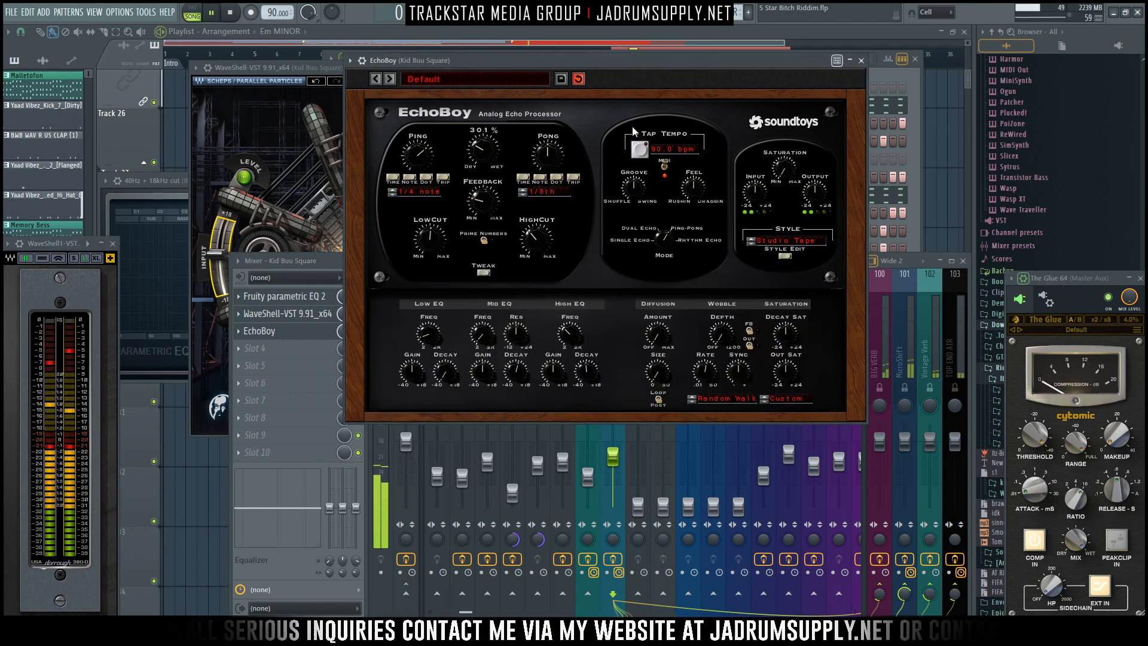
pyautogui.moveTo(482, 149); pyautogui.dragTo(484, 159)
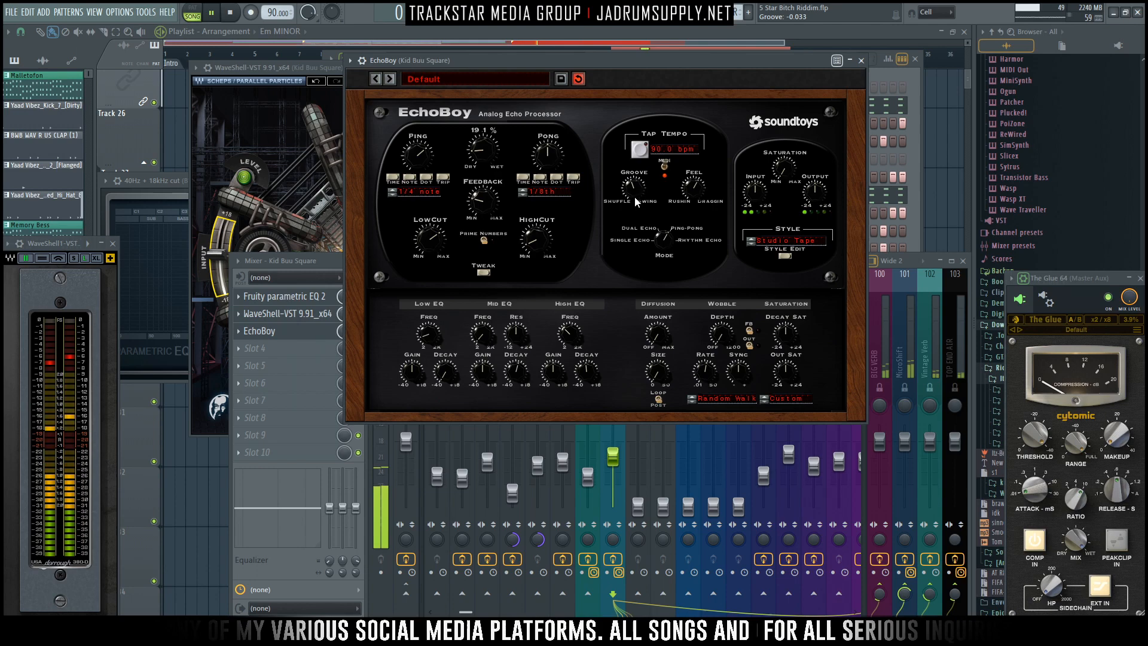
# Switch EchoBoy's style to DigitalChorus, close its window and audition Kid Buu Square.
pyautogui.click(776, 247)
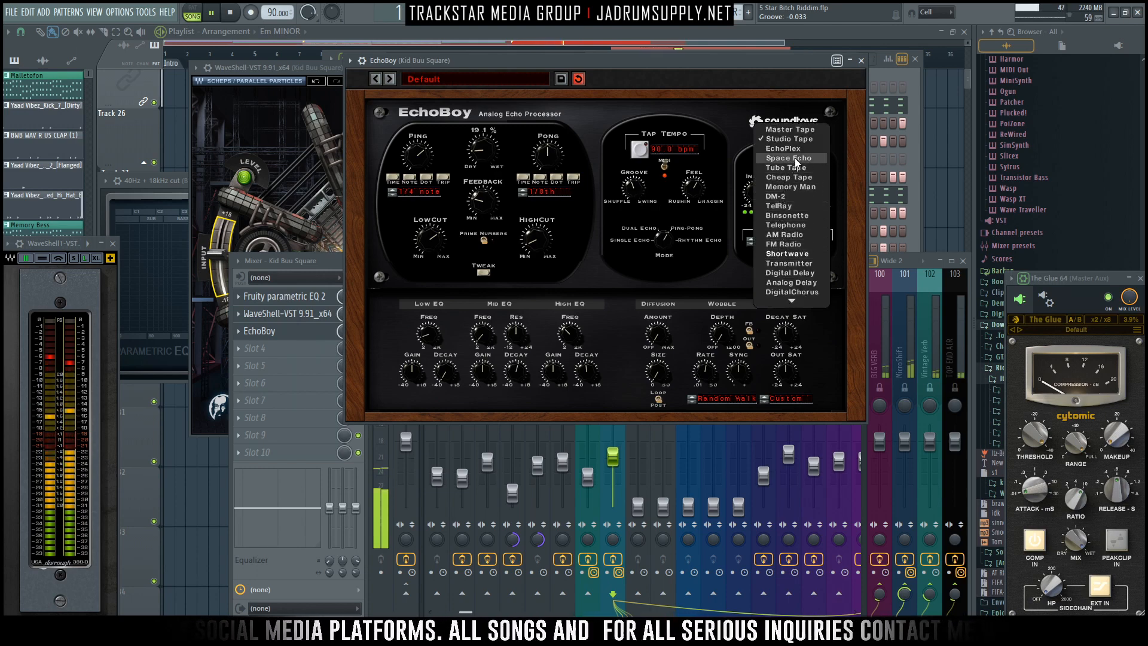
pyautogui.click(792, 291)
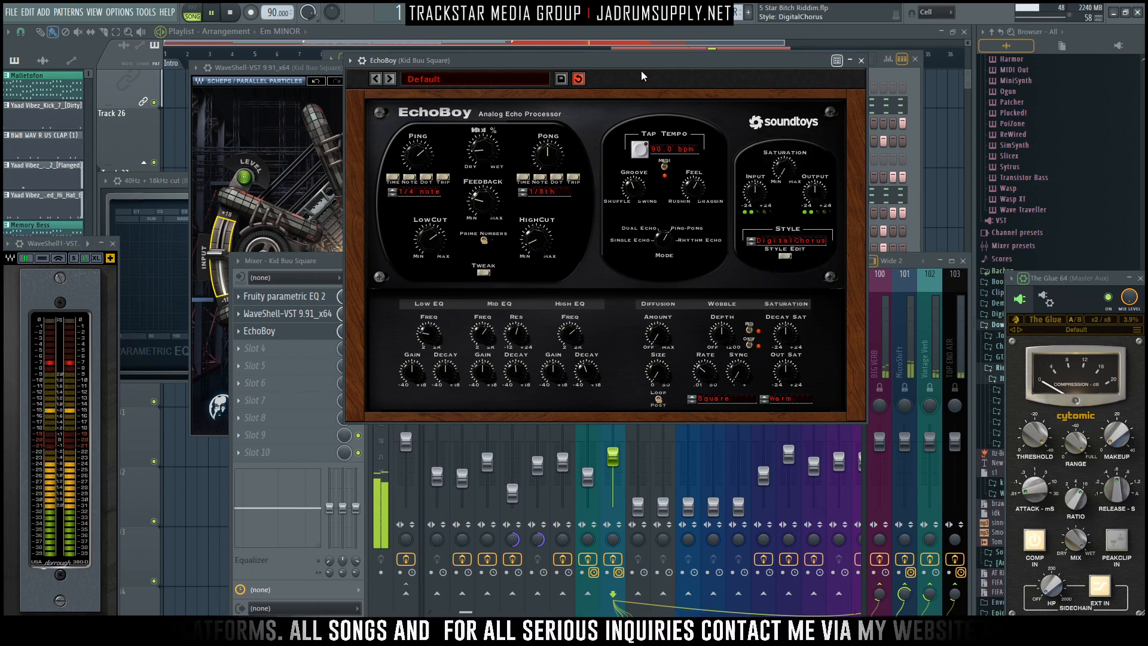
pyautogui.moveTo(643, 76); pyautogui.dragTo(630, 85)
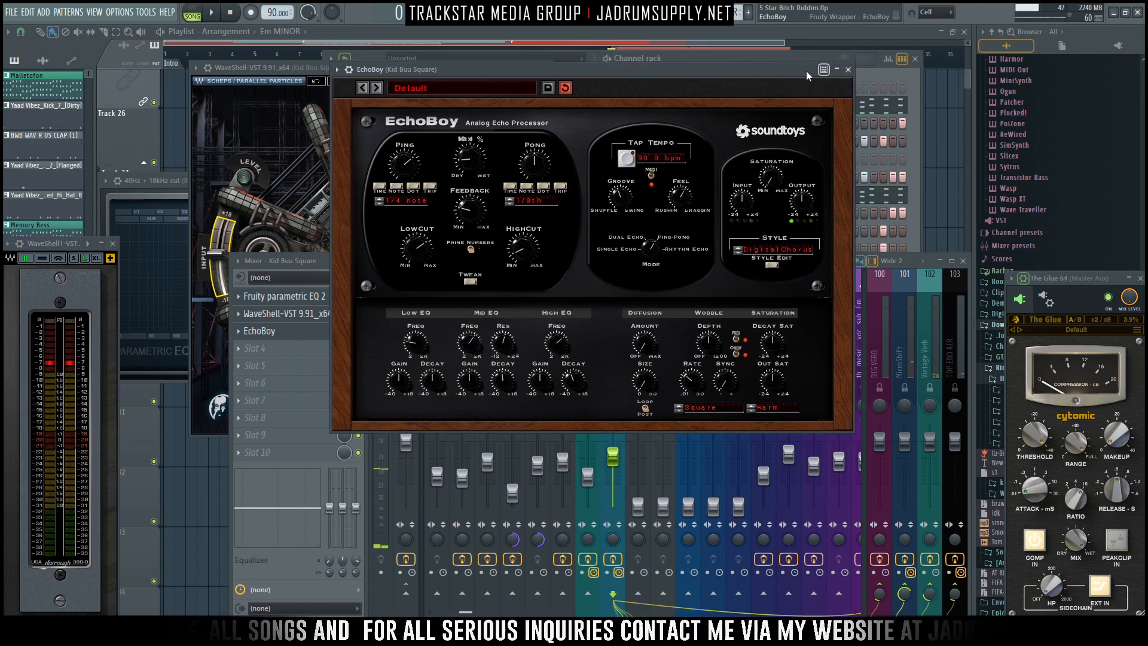
pyautogui.click(848, 69)
pyautogui.press('space')
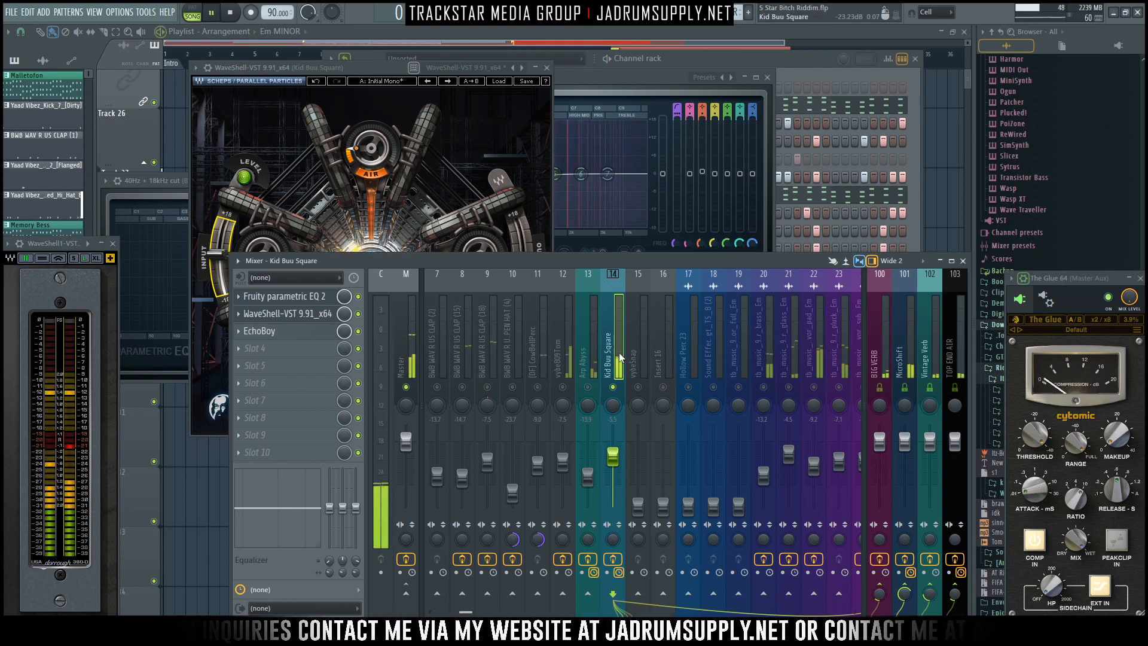
pyautogui.press('space')
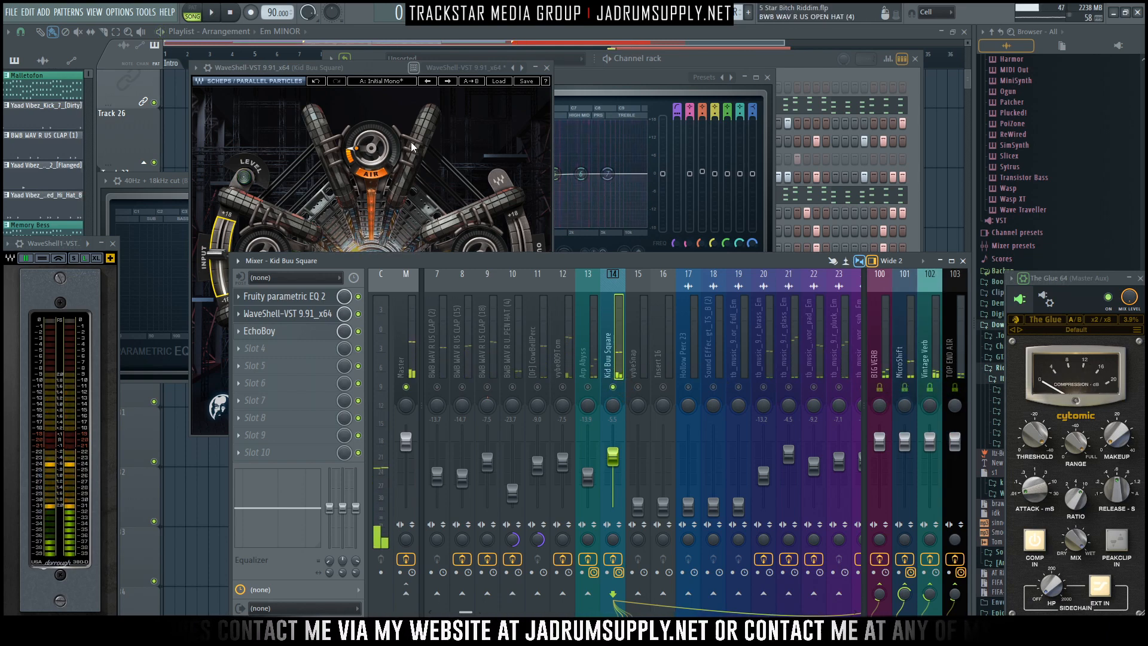
# Set EchoBoy's ping time to 1/2 note and its pong time to a 1/4 triplet, and audition the echo.
pyautogui.click(290, 332)
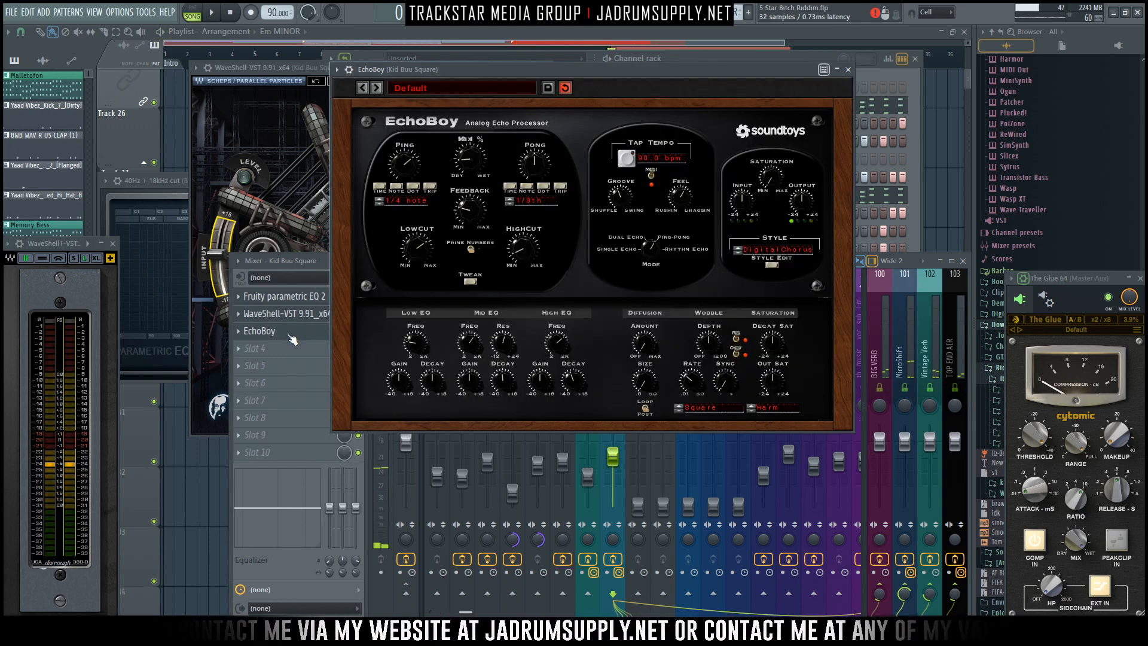
pyautogui.click(379, 202)
pyautogui.click(380, 199)
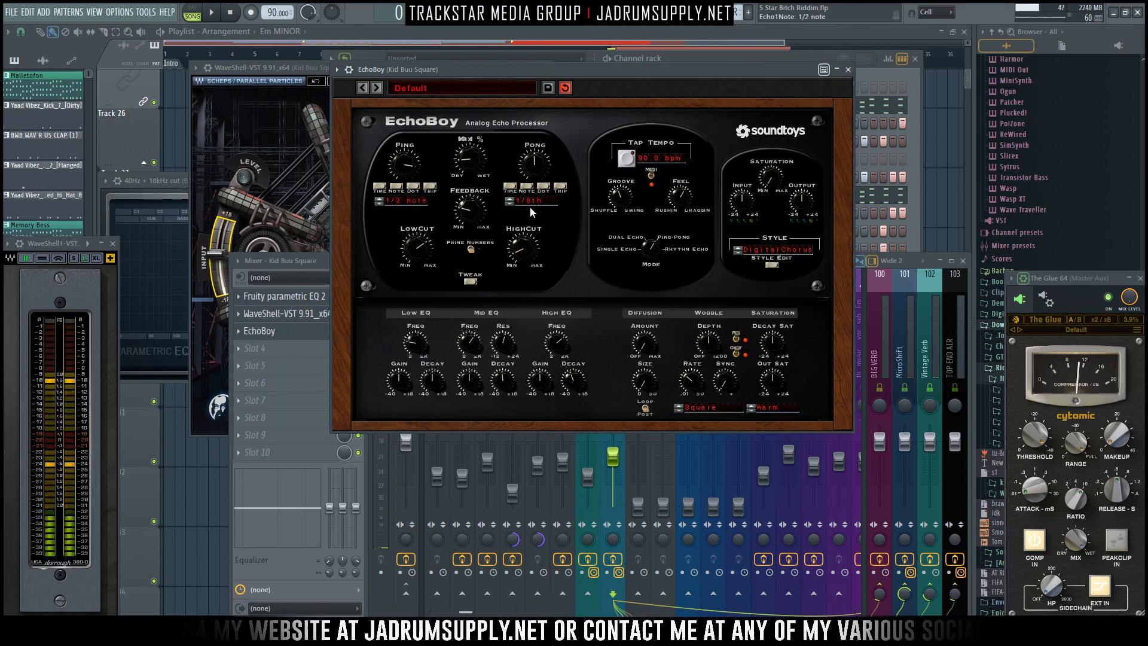
pyautogui.click(511, 203)
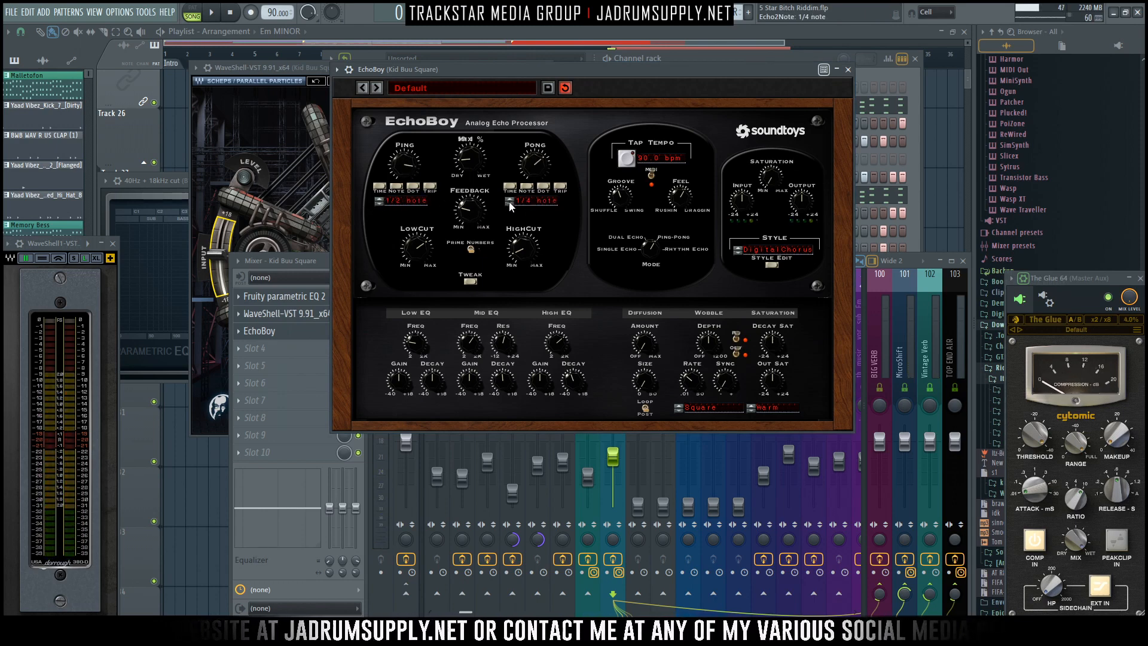
pyautogui.press('space')
pyautogui.click(544, 185)
pyautogui.moveTo(563, 66); pyautogui.dragTo(500, 71)
pyautogui.press('space')
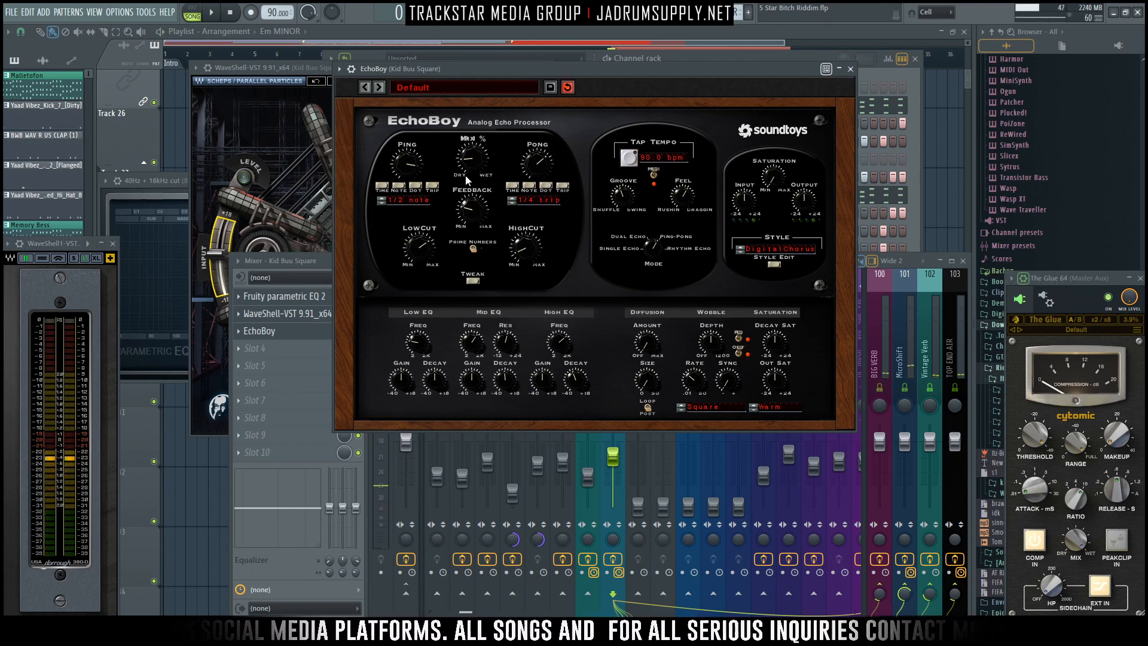
# Lower EchoBoy's feedback to 0.06 and its mix to 2.4% while Kid Buu Square plays.
pyautogui.click(323, 263)
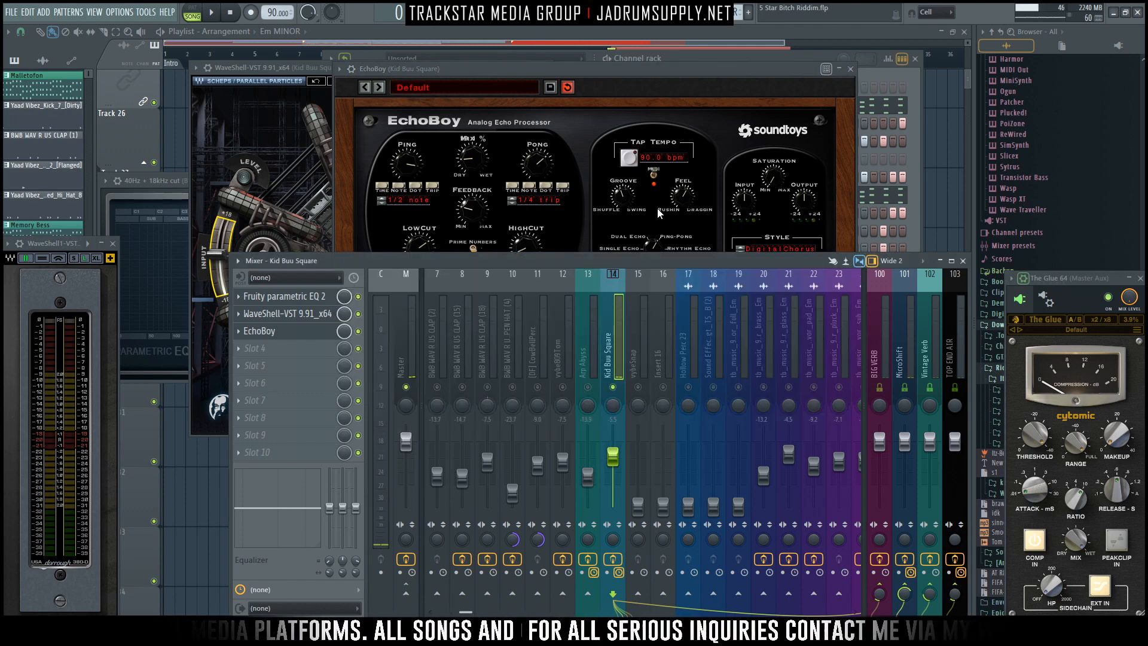
pyautogui.click(623, 190)
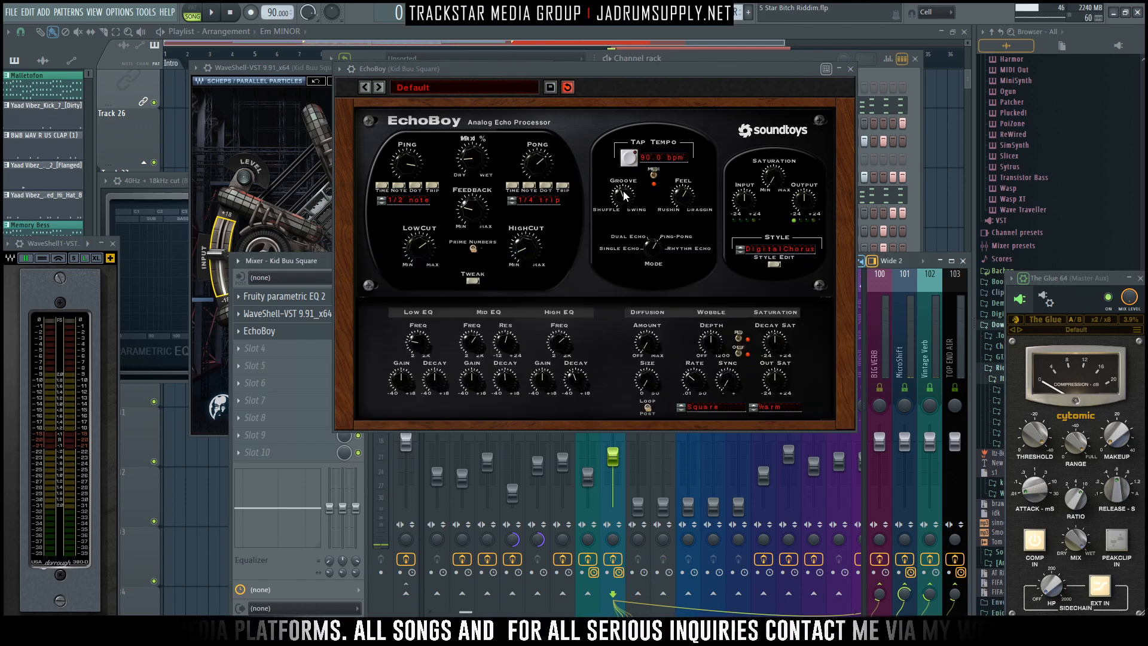
pyautogui.click(317, 263)
pyautogui.press('space')
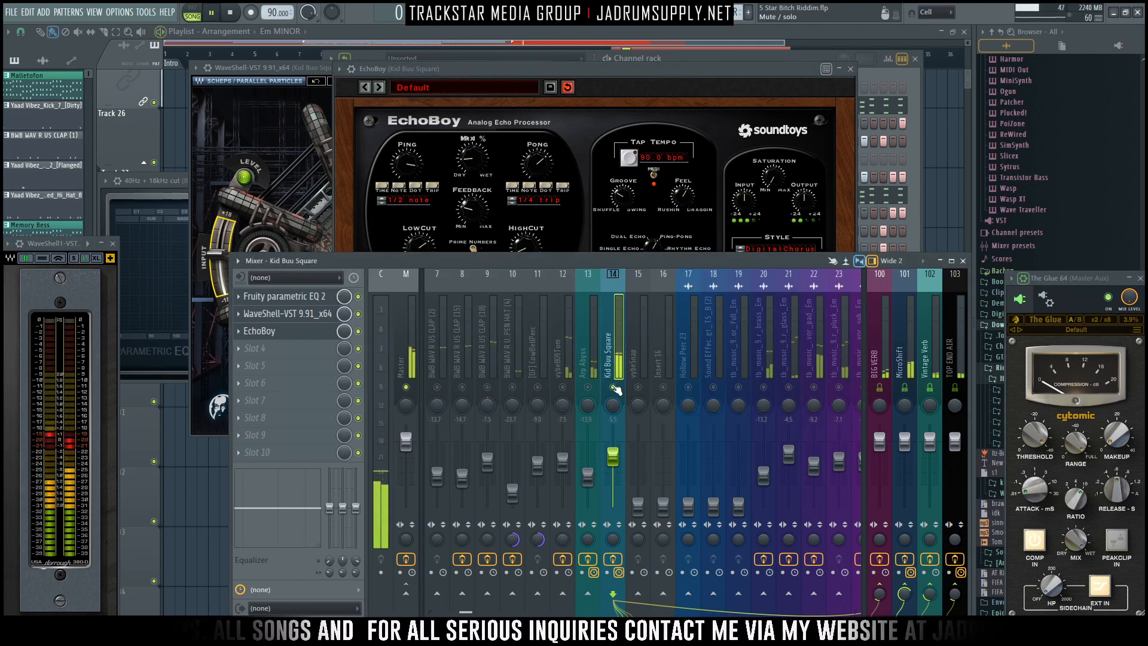
pyautogui.click(567, 161)
pyautogui.moveTo(488, 195); pyautogui.dragTo(497, 221)
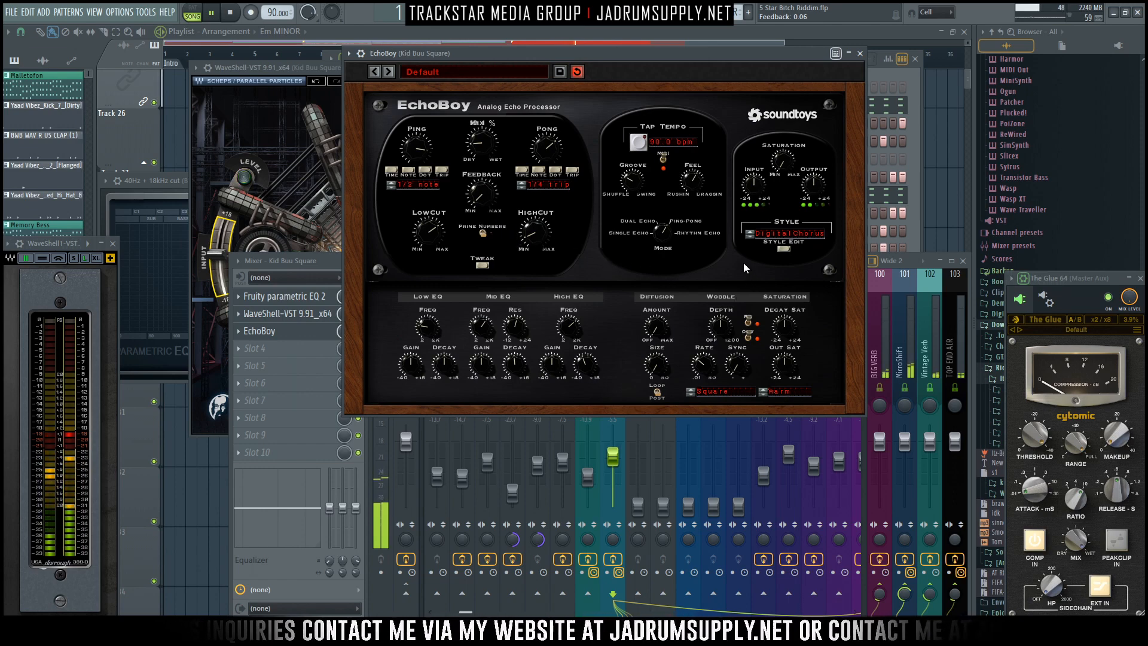
pyautogui.moveTo(489, 147); pyautogui.dragTo(485, 152)
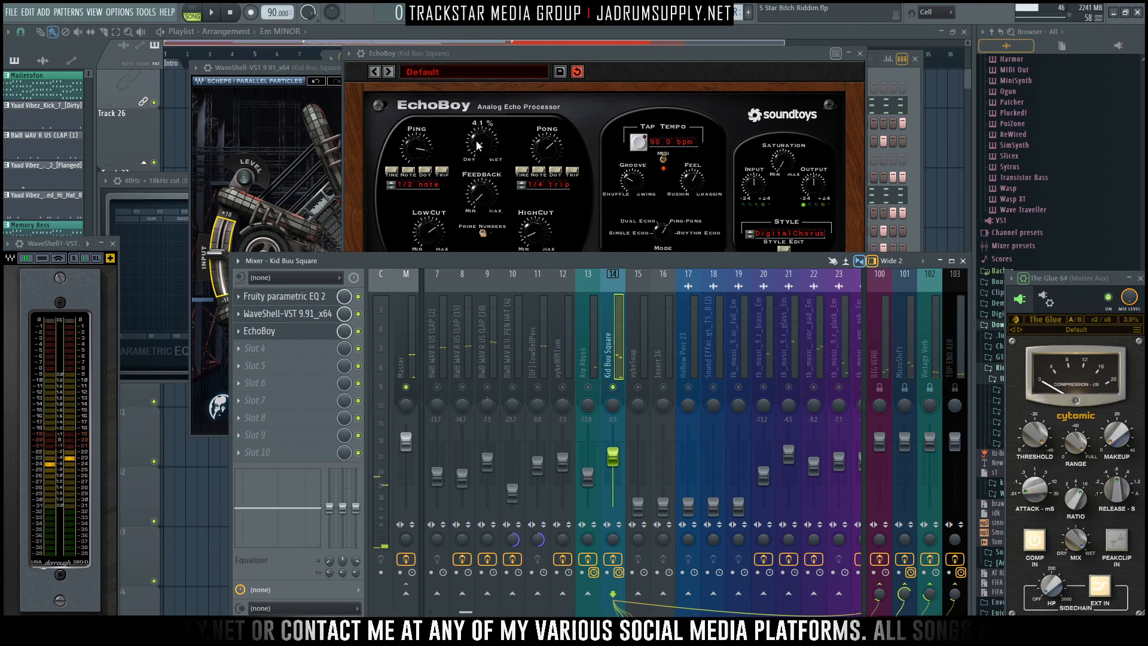
pyautogui.click(484, 143)
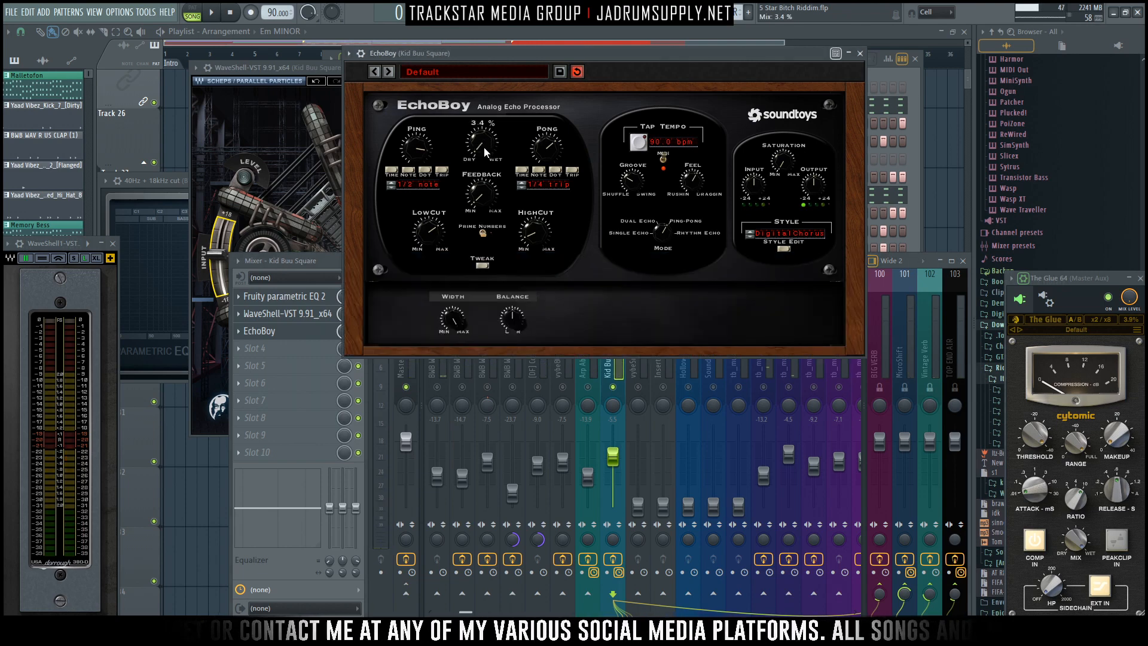
pyautogui.moveTo(523, 53); pyautogui.dragTo(525, 52)
pyautogui.press('space')
pyautogui.press('space')
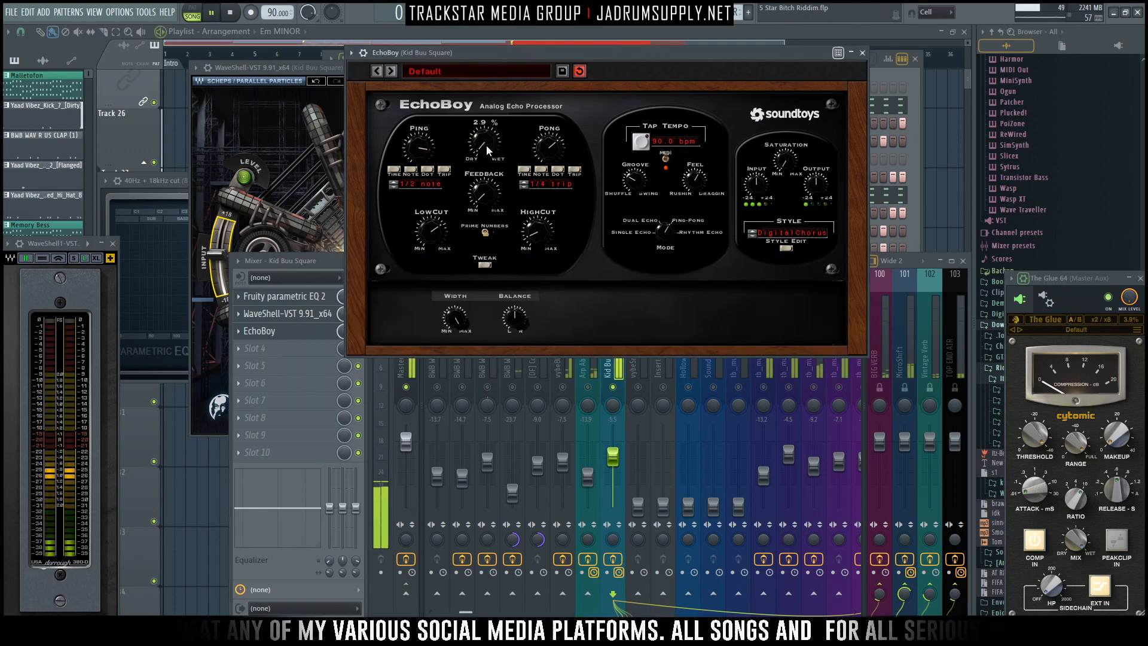
pyautogui.scroll(-2, 489, 147)
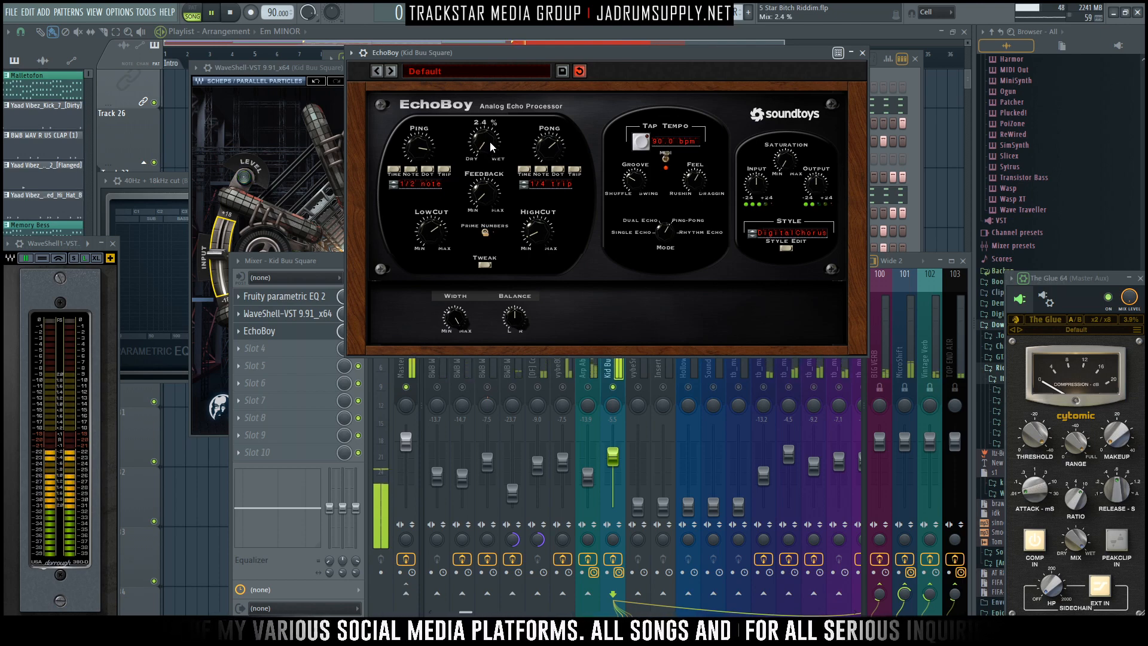
# Unsolo Kid Buu Square and trim its fader to about -6.0 dB against the full mix.
pyautogui.click(330, 261)
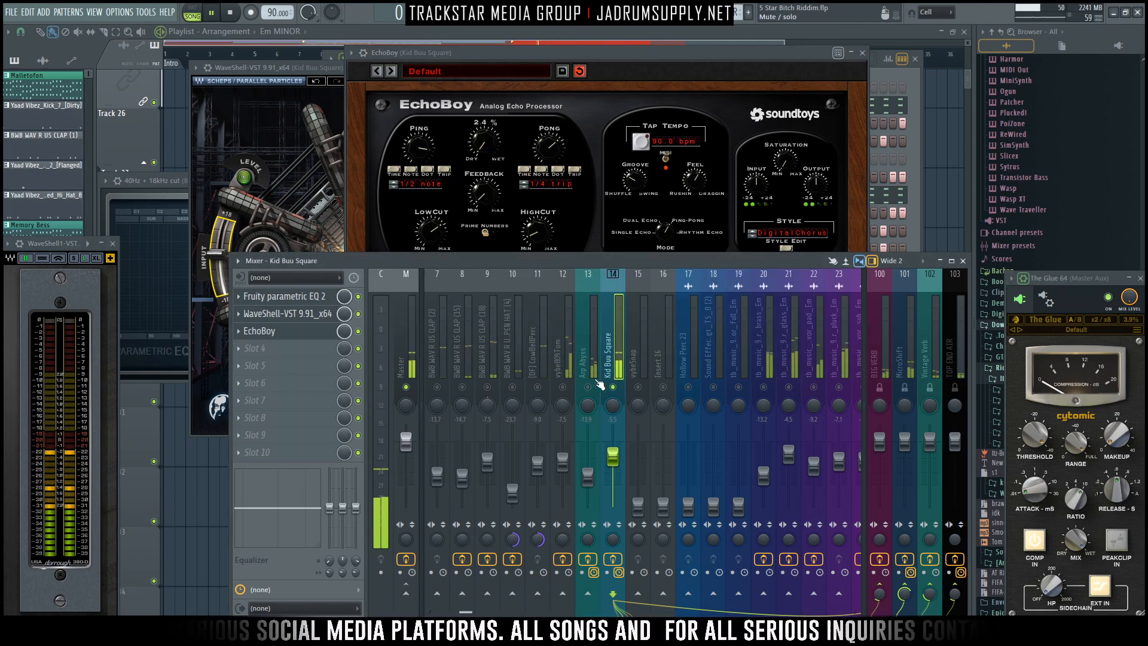
pyautogui.rightClick(614, 387)
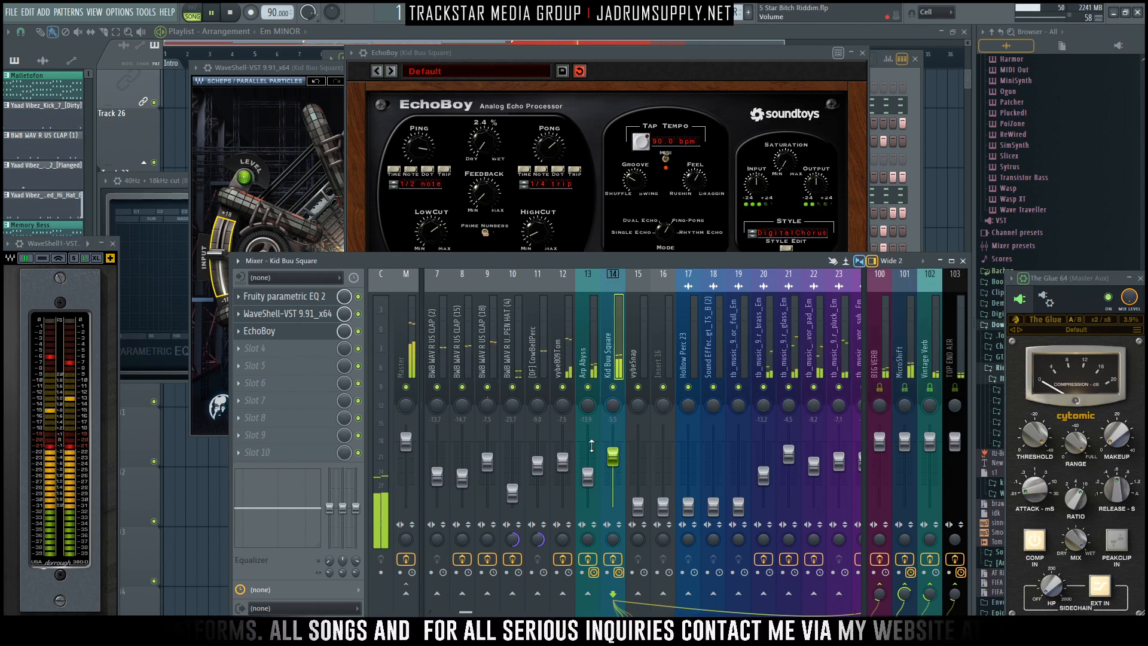
pyautogui.moveTo(613, 456); pyautogui.dragTo(613, 459)
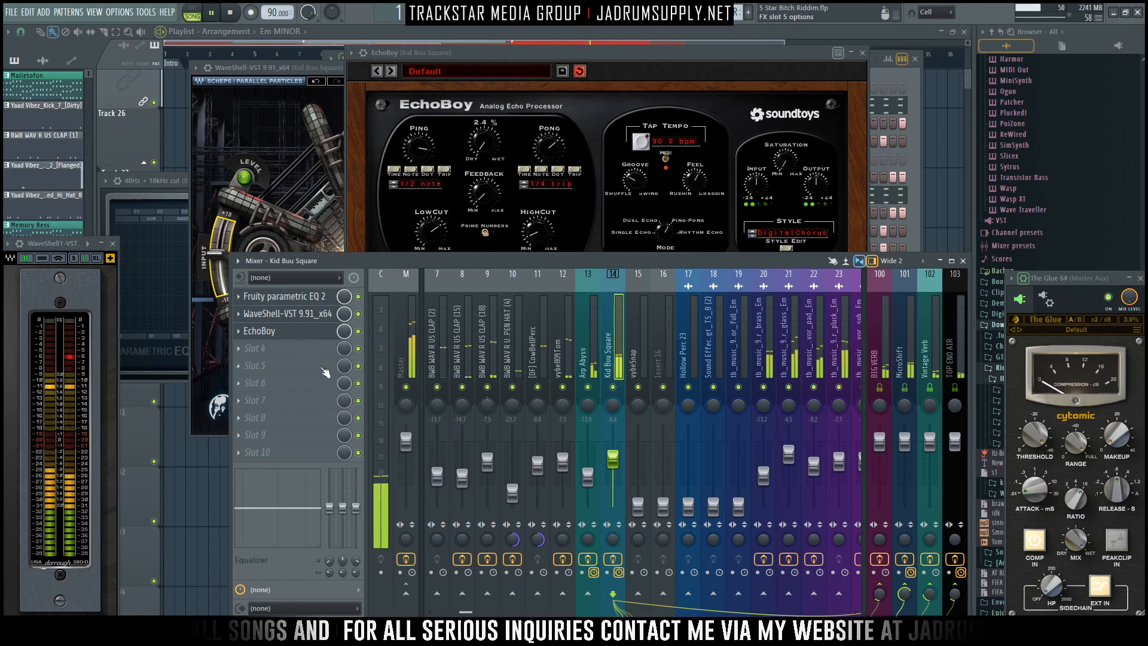
pyautogui.click(291, 331)
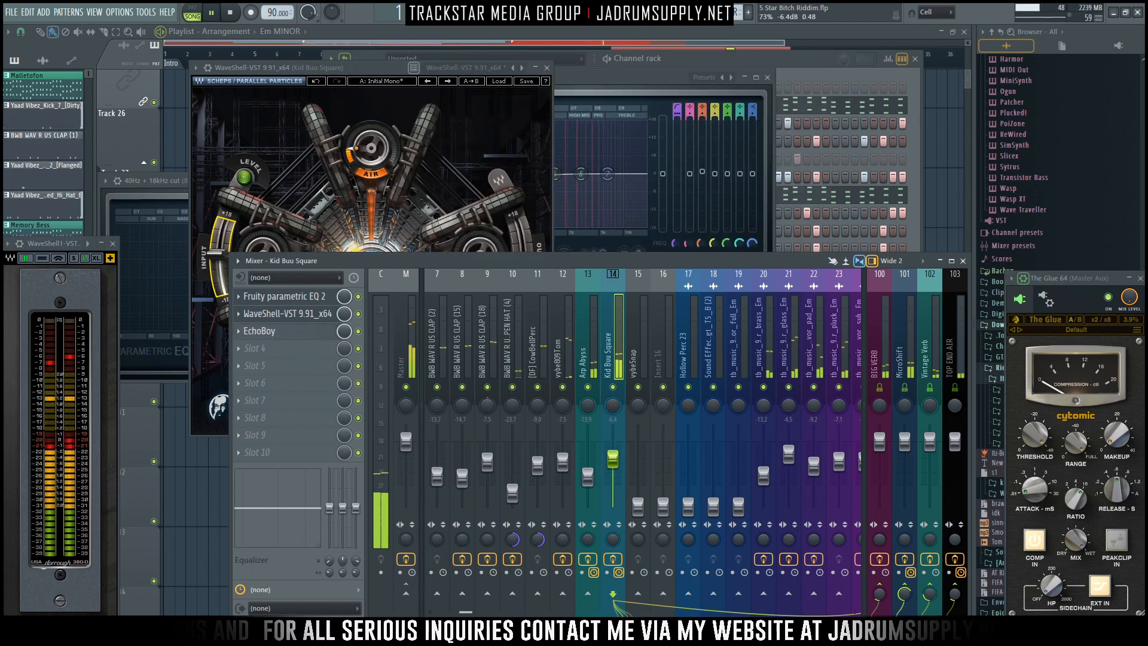
pyautogui.moveTo(613, 460); pyautogui.dragTo(614, 462)
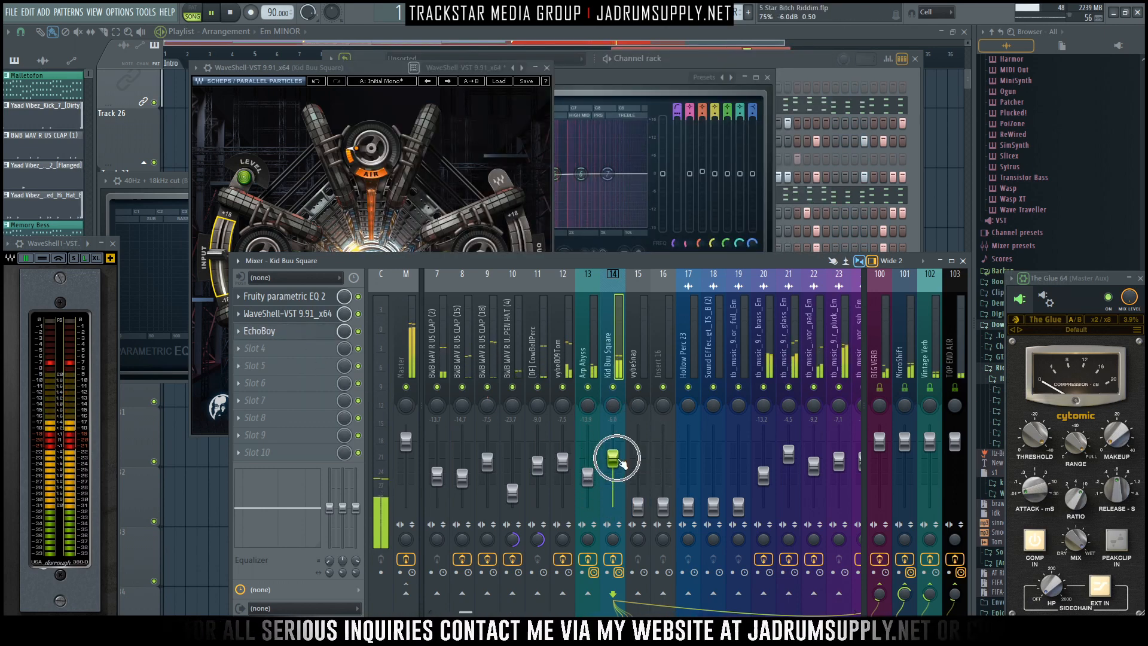
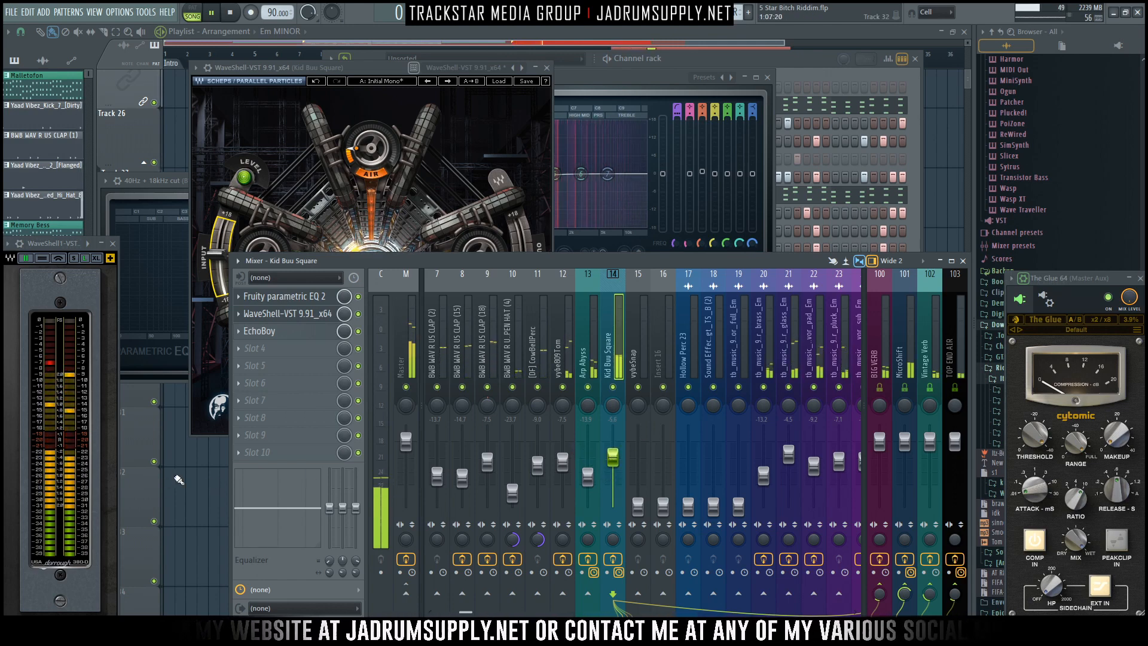
# Stop playback and set a loop region in the playlist around the first Hollow Perc 23 clip, ending at bar 5.
pyautogui.rightClick(183, 476)
pyautogui.press('space')
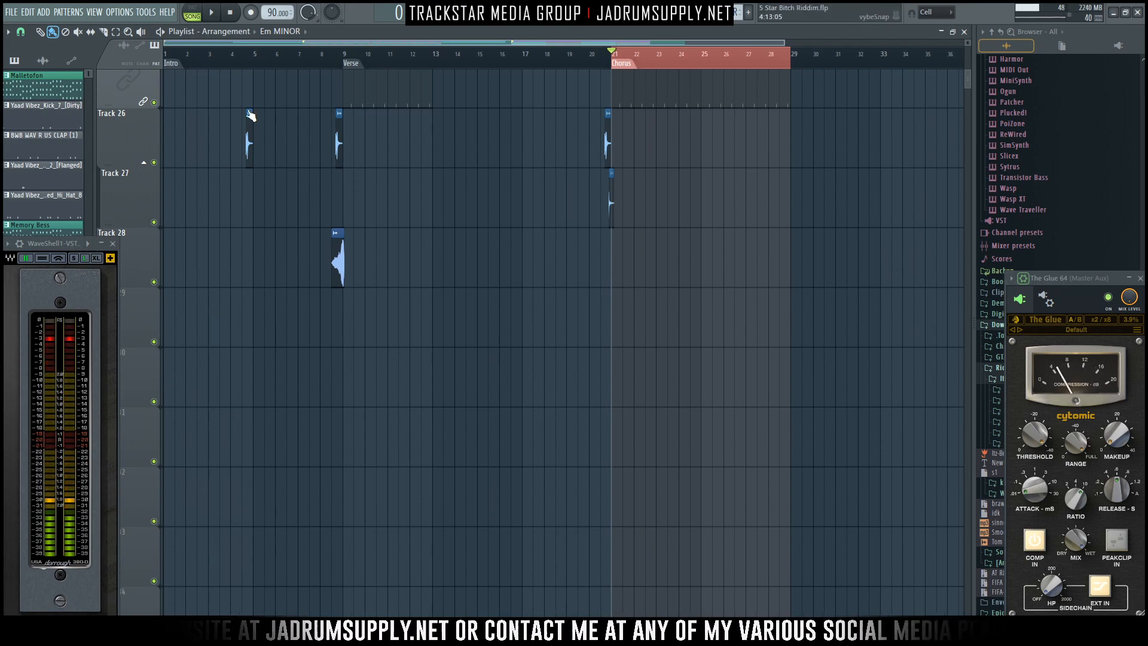
pyautogui.scroll(6, 256, 90)
pyautogui.scroll(-8, 269, 248)
pyautogui.scroll(4, 262, 110)
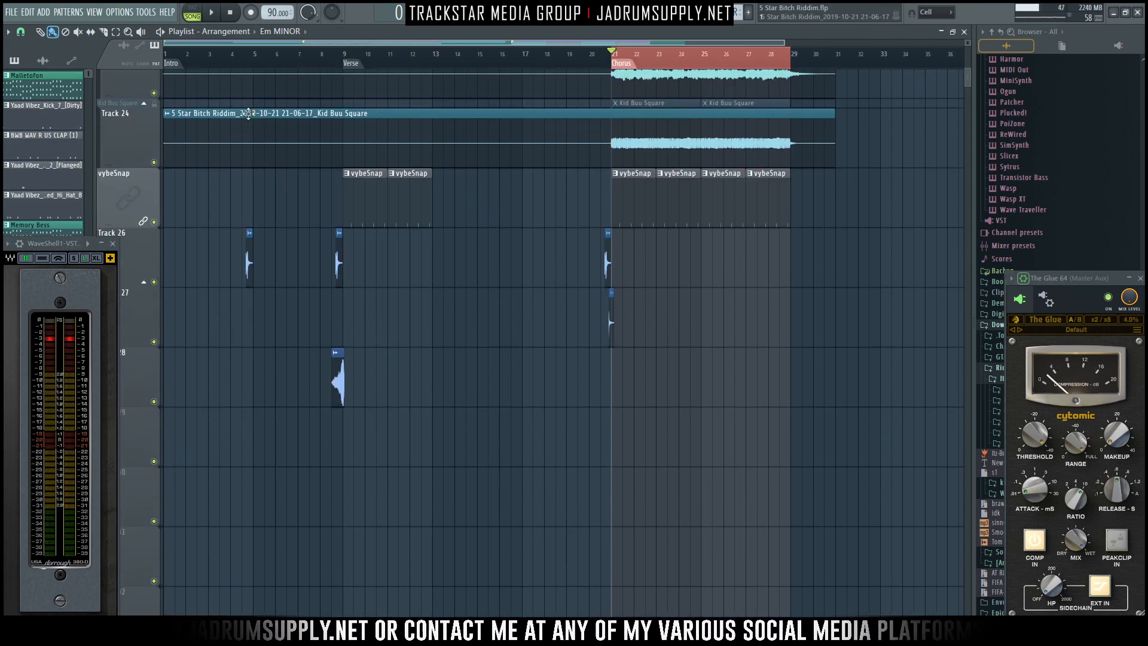
pyautogui.click(247, 52)
pyautogui.scroll(7, 242, 71)
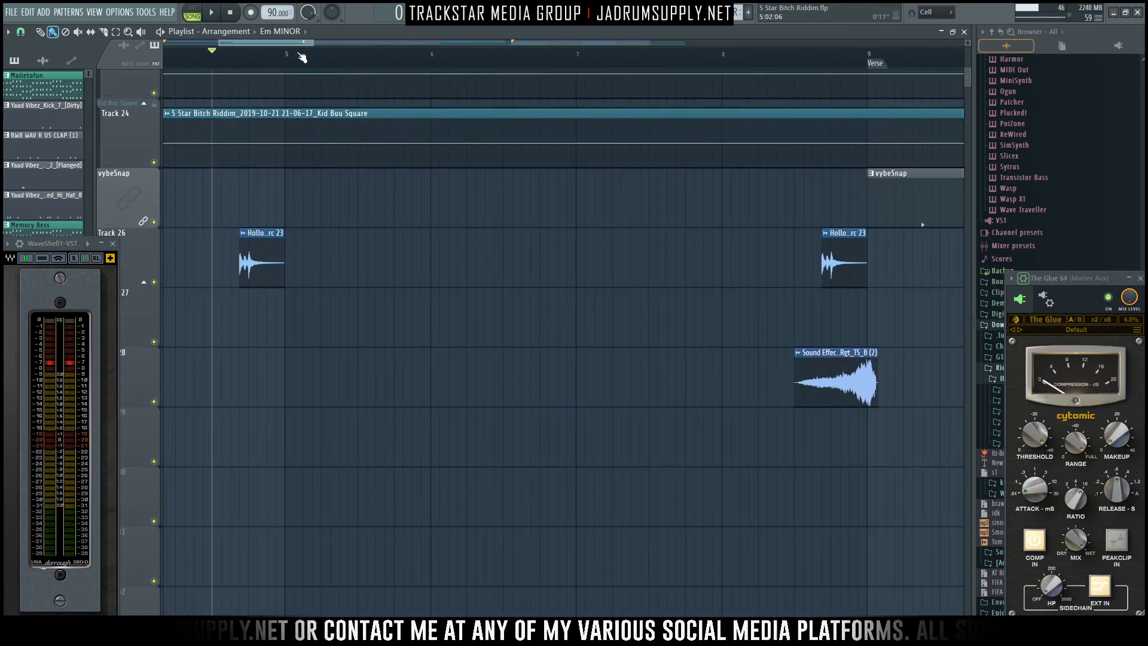
pyautogui.moveTo(290, 58); pyautogui.dragTo(207, 52)
pyautogui.doubleClick(247, 56)
pyautogui.hscroll(-2, 207, 53)
# Raise the Hollow Perc 23 mixer fader to about -8.0 dB while the selected region loops.
pyautogui.press('F9')
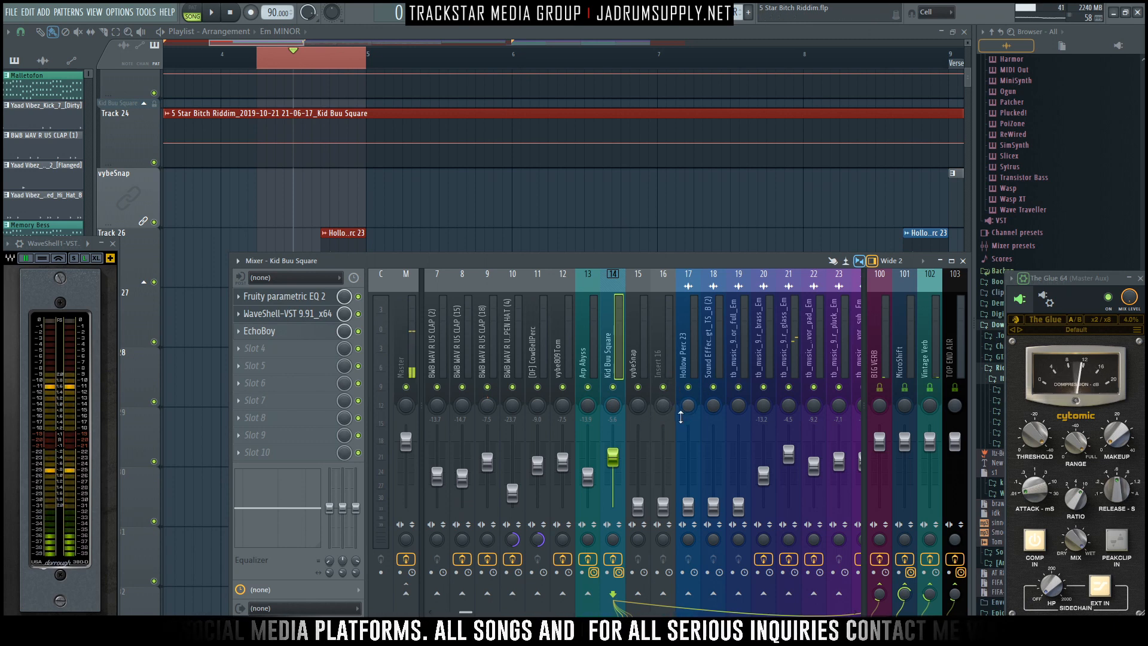
pyautogui.moveTo(701, 507); pyautogui.dragTo(701, 466)
pyautogui.press('space')
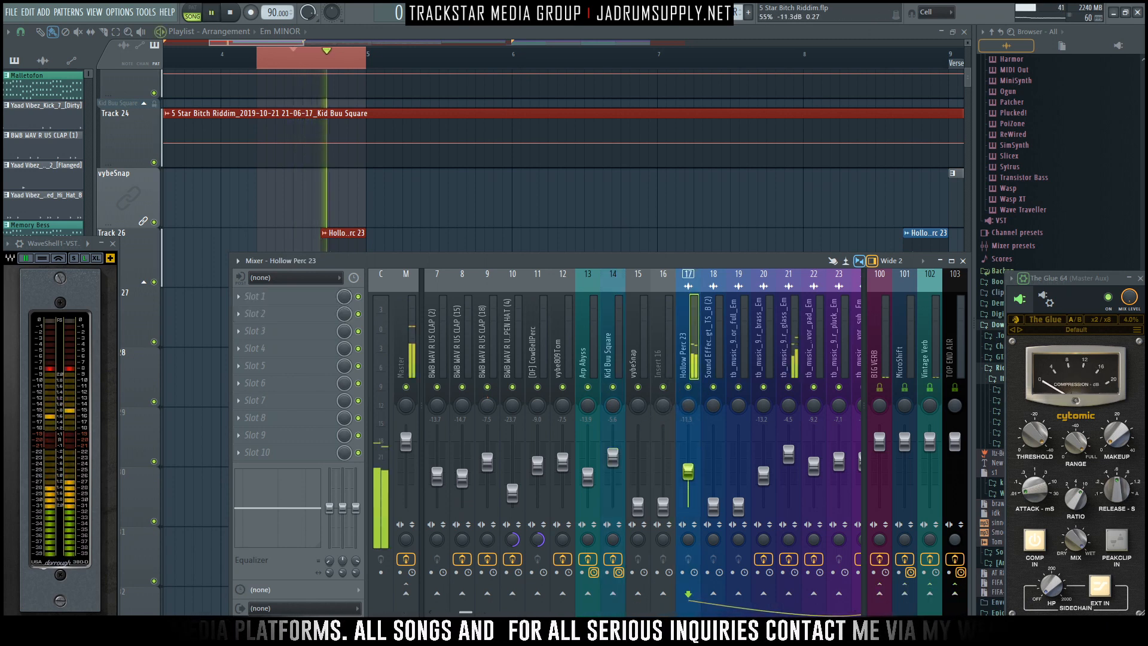
pyautogui.moveTo(689, 467); pyautogui.dragTo(688, 465)
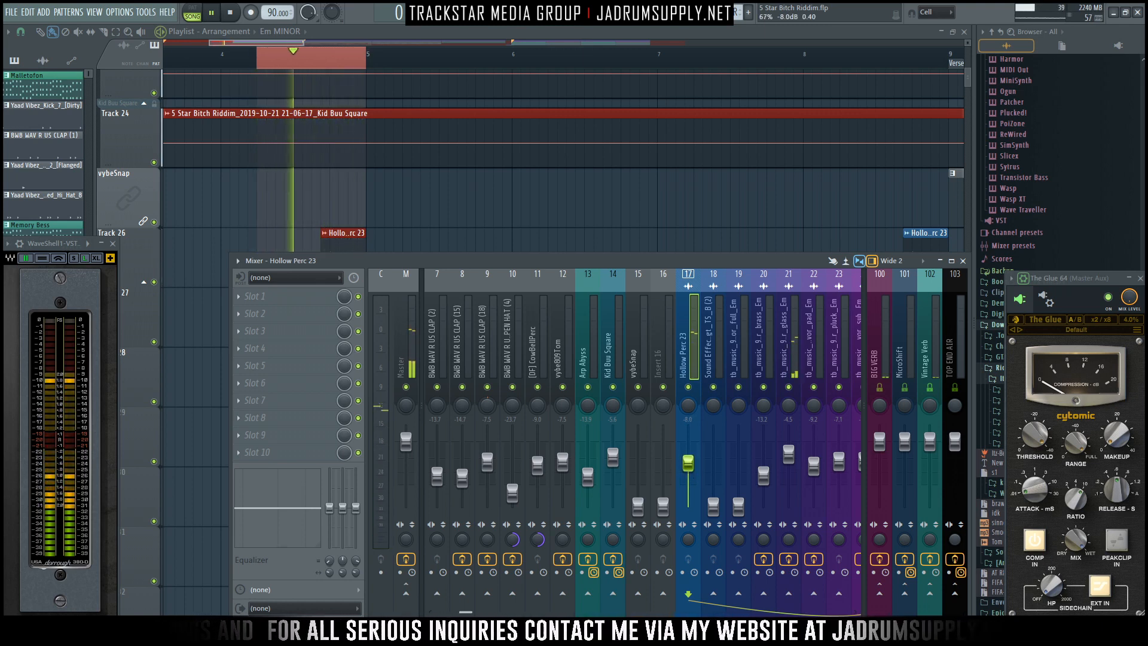
# Route Hollow Perc 23 to the BIG VERB send at 1% and to the Vintage Verb send.
pyautogui.click(880, 594)
pyautogui.moveTo(880, 593); pyautogui.dragTo(881, 631)
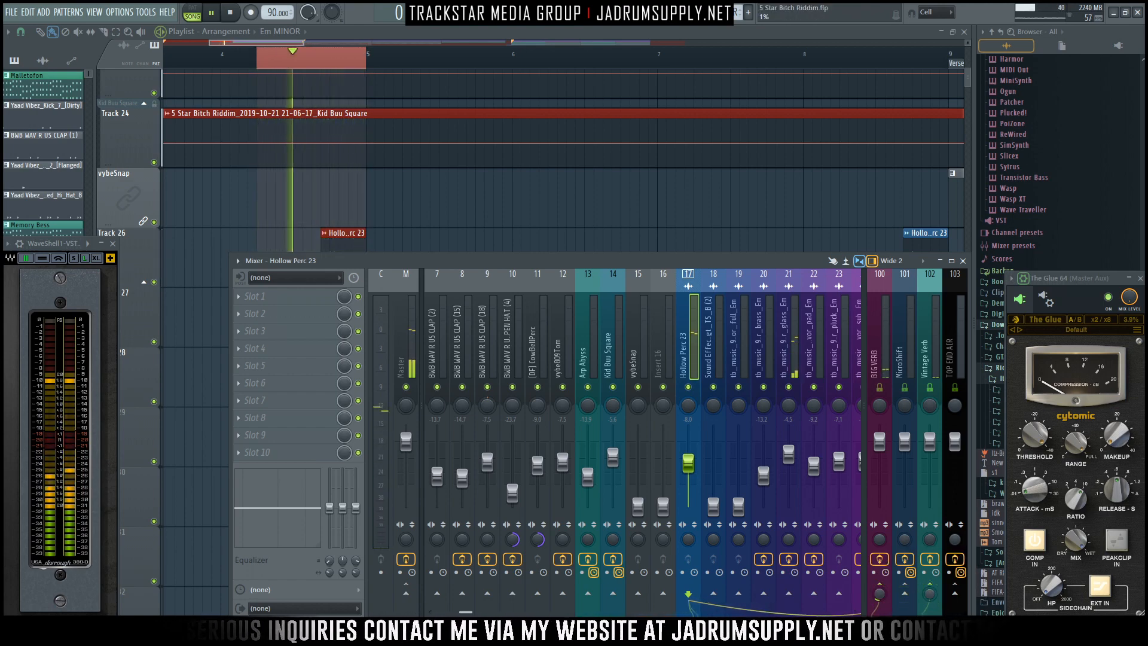
pyautogui.click(929, 594)
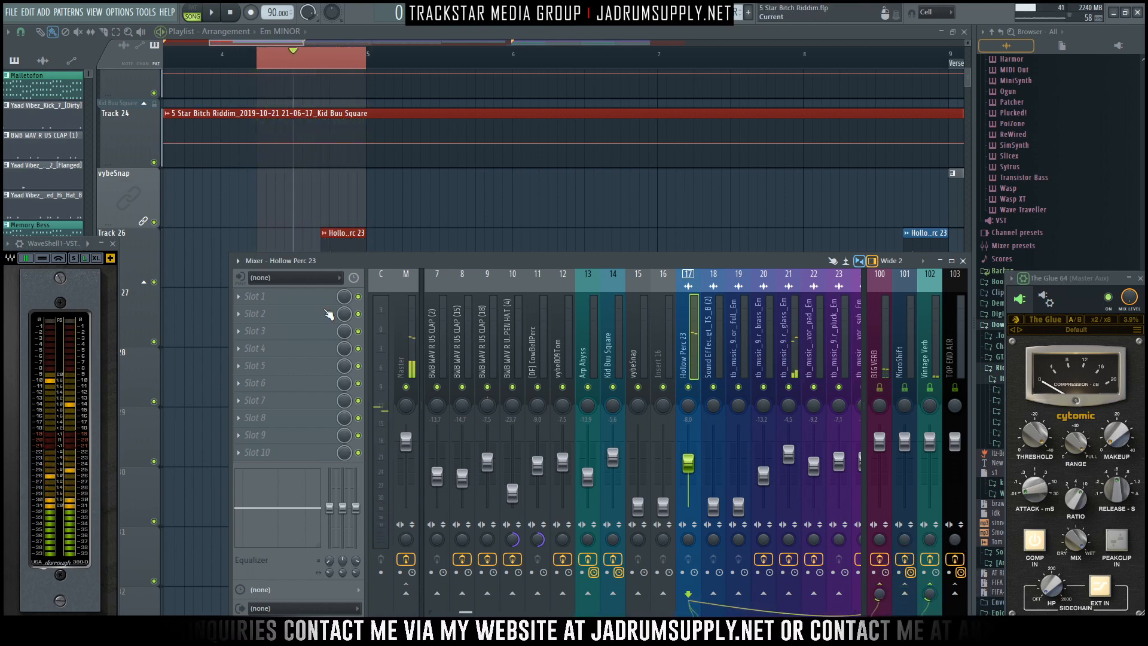
# Load the Waves WaveShell1-VST 10.0 plug-in into the first effect slot of Hollow Perc 23.
pyautogui.click(257, 296)
pyautogui.moveTo(257, 312)
pyautogui.moveTo(600, 180)
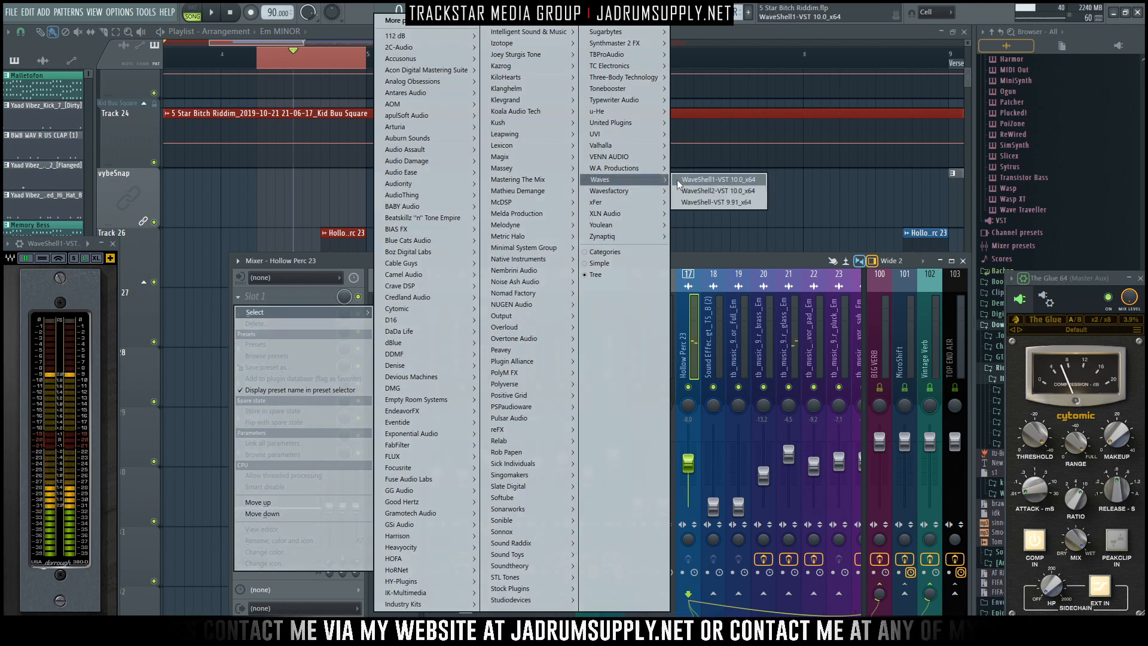
pyautogui.click(712, 181)
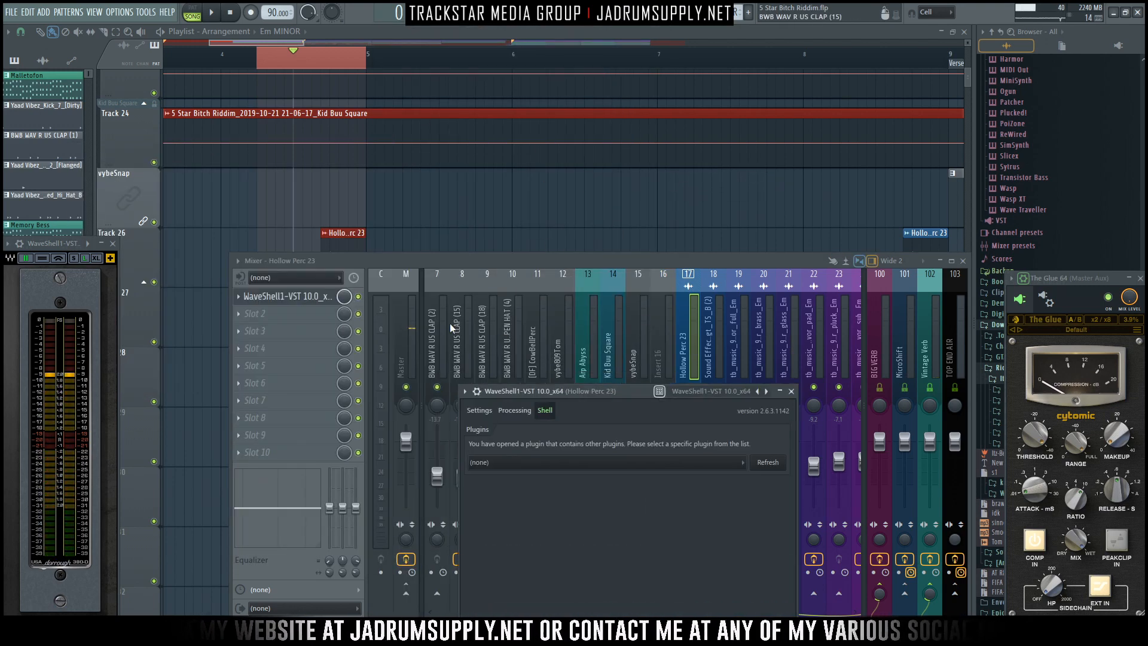
# Insert Fruity Stereo Shaper above the WaveShell plug-in on Hollow Perc 23 and load its Delay preset.
pyautogui.click(284, 297)
pyautogui.moveTo(254, 312)
pyautogui.moveTo(555, 591)
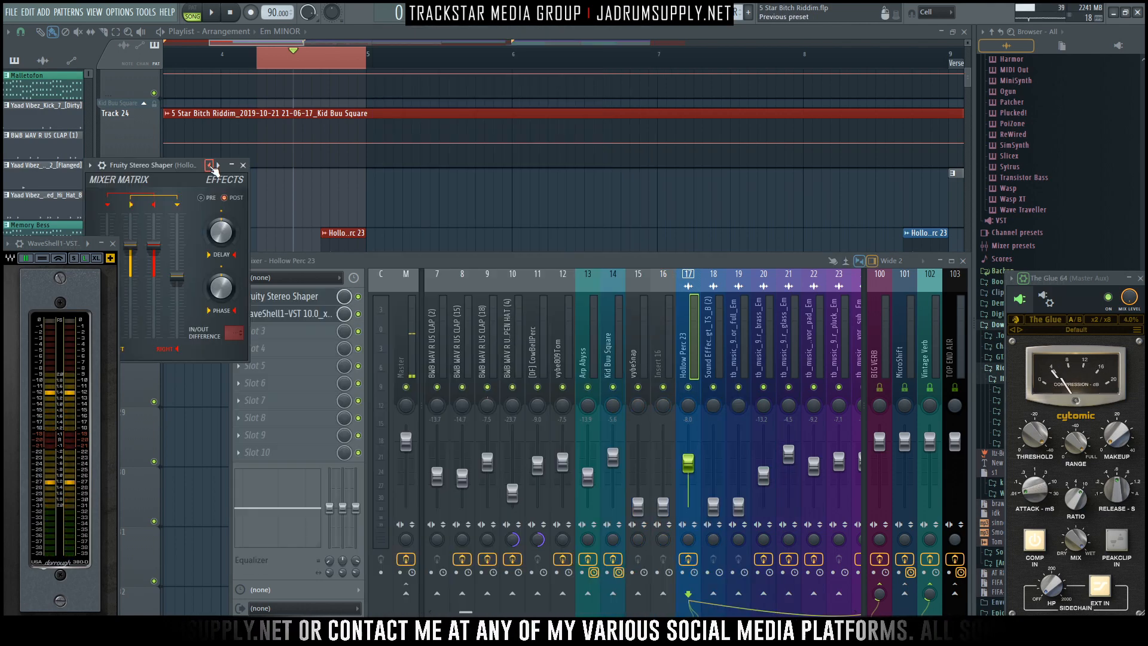
pyautogui.rightClick(212, 166)
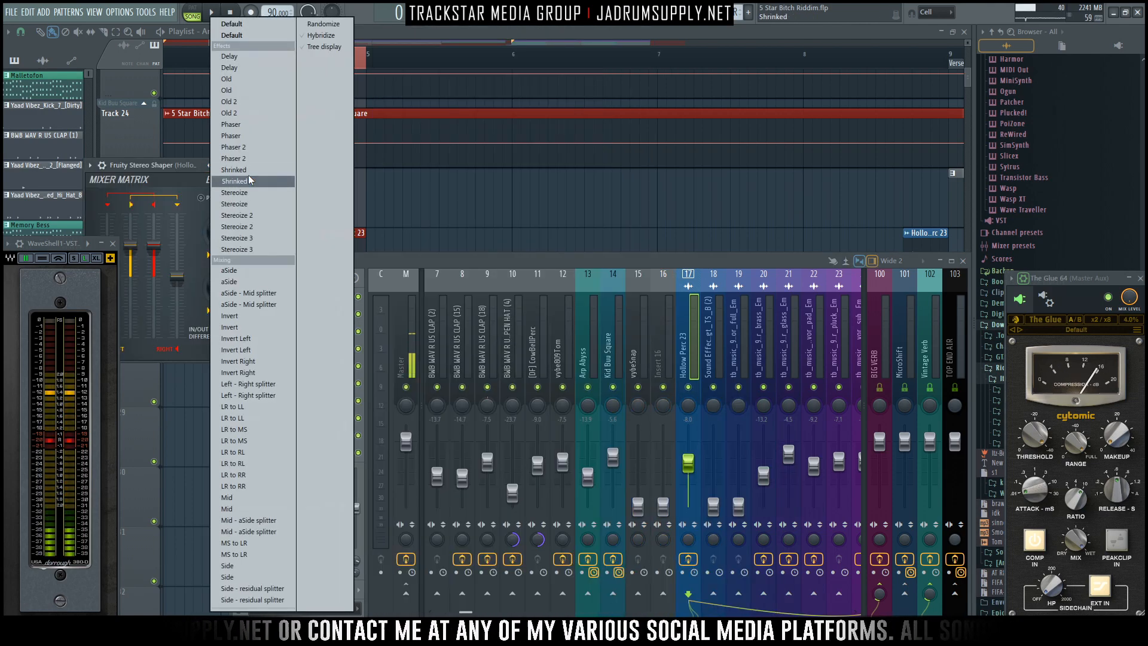
pyautogui.click(251, 55)
# Load the Waves L2 UltraMaximizer inside the WaveShell plug-in in the second slot of Hollow Perc 23.
pyautogui.click(305, 312)
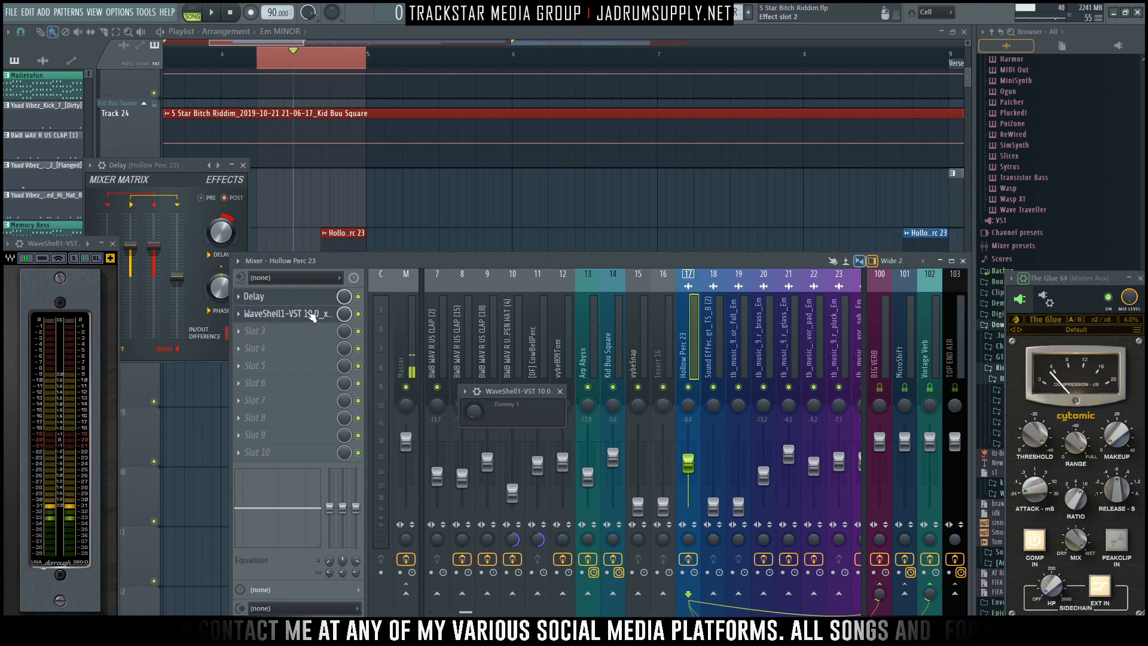
pyautogui.moveTo(516, 394); pyautogui.dragTo(523, 153)
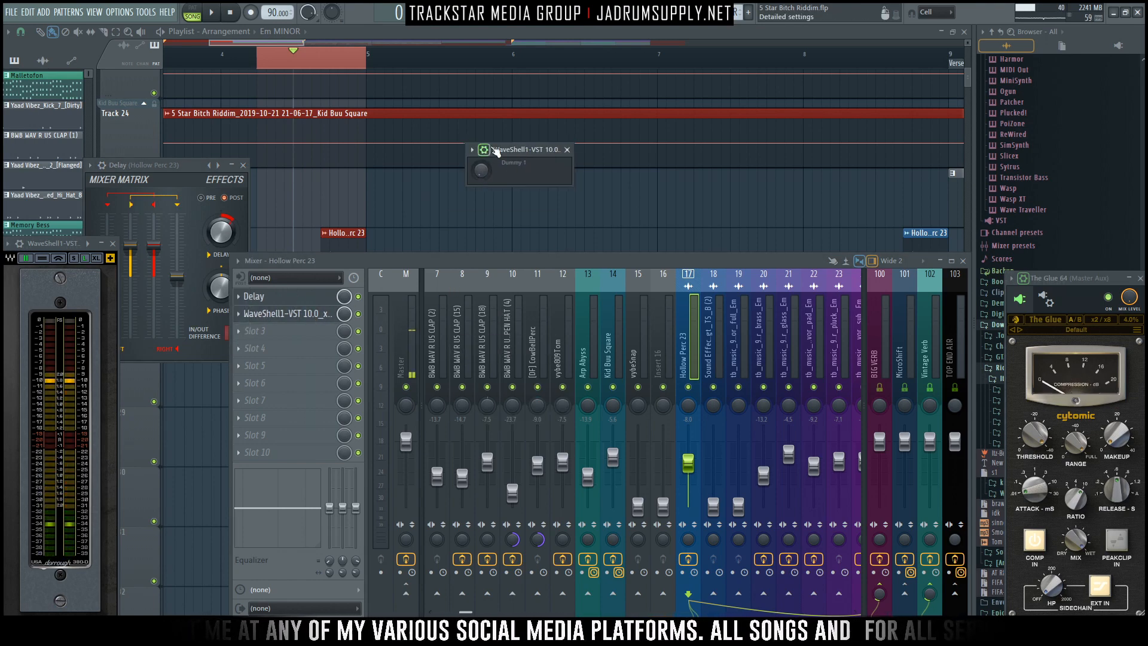
pyautogui.click(484, 150)
pyautogui.click(513, 174)
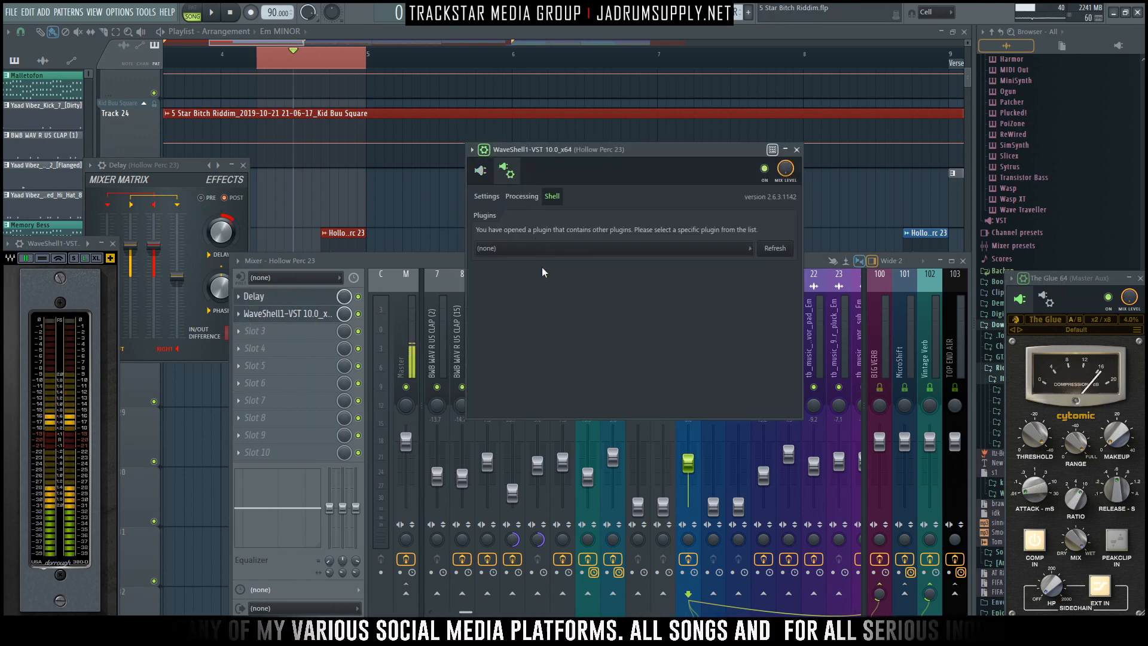
pyautogui.click(544, 253)
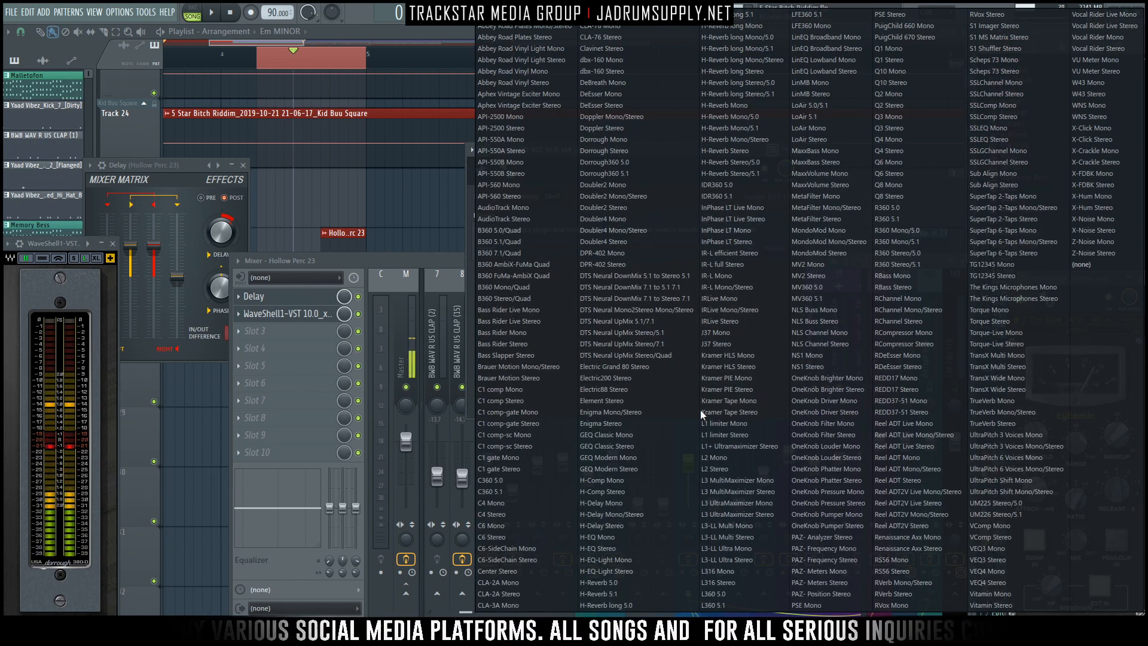
pyautogui.click(739, 514)
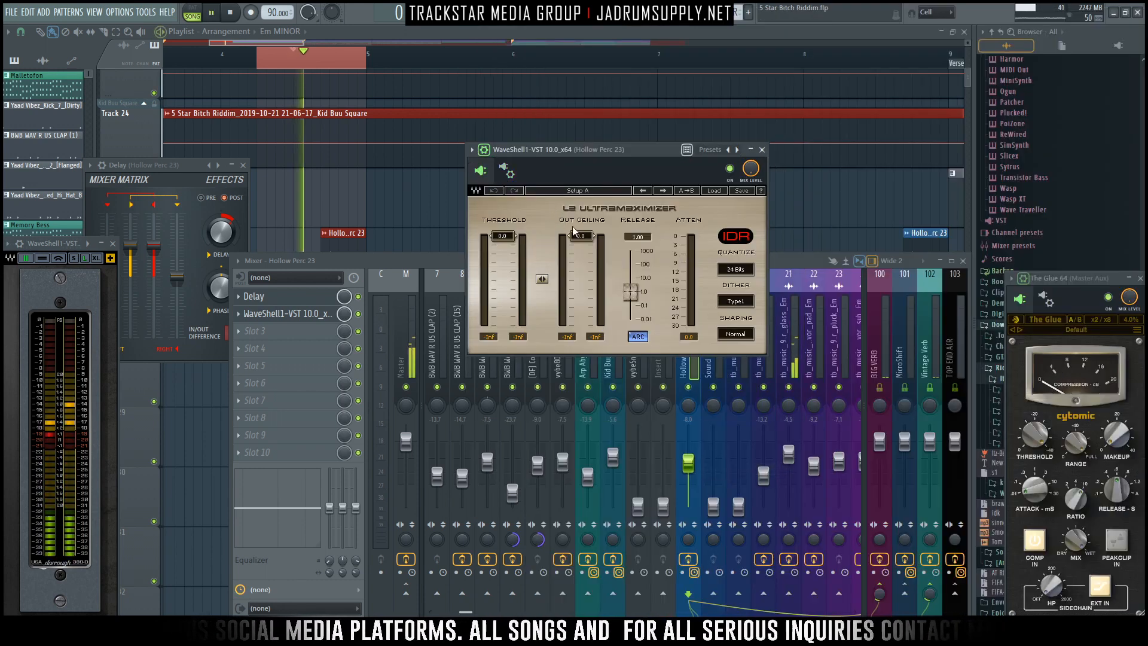
# Lower the L2 threshold and ceiling together to about -8.1 dB, turn ARC off and set the release to 0.01.
pyautogui.moveTo(594, 299); pyautogui.dragTo(594, 302)
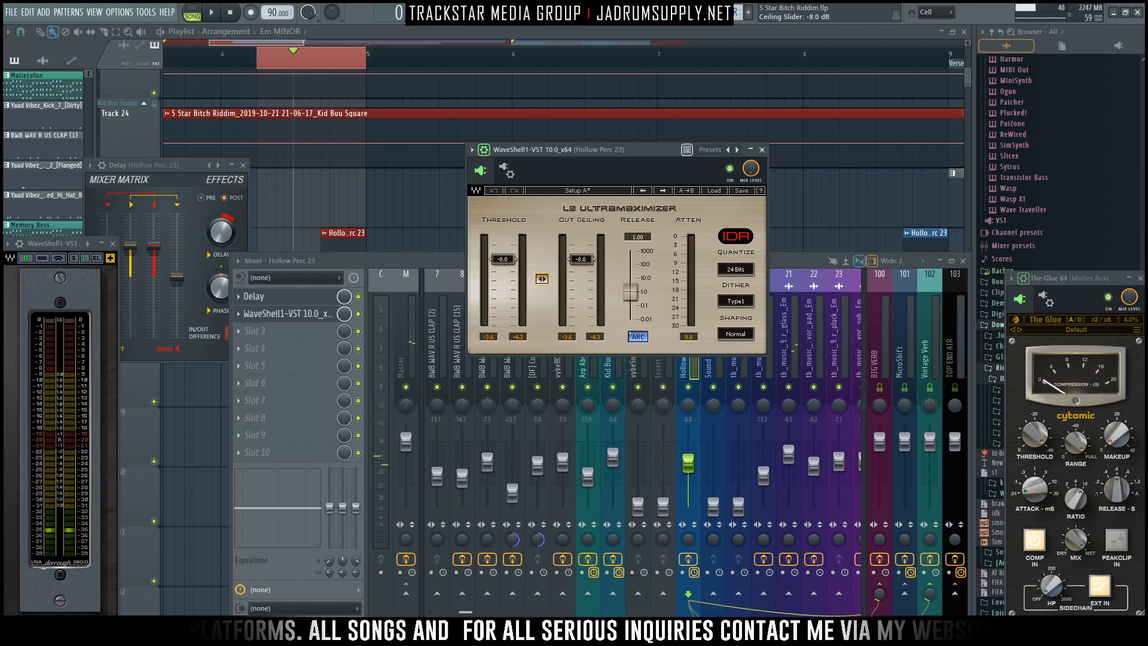
pyautogui.click(638, 337)
pyautogui.moveTo(631, 293); pyautogui.dragTo(632, 323)
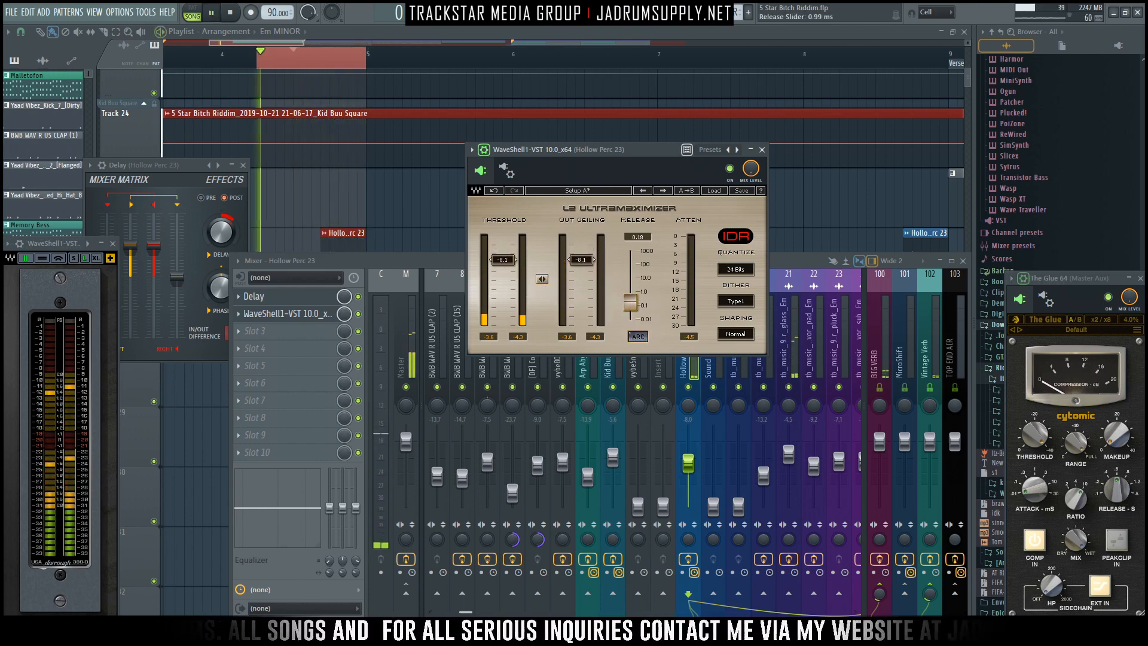
# Set the L2 threshold to -9.0 dB and the ceiling to -7.5 dB during playback, and close both plug-in windows.
pyautogui.moveTo(163, 172); pyautogui.dragTo(372, 204)
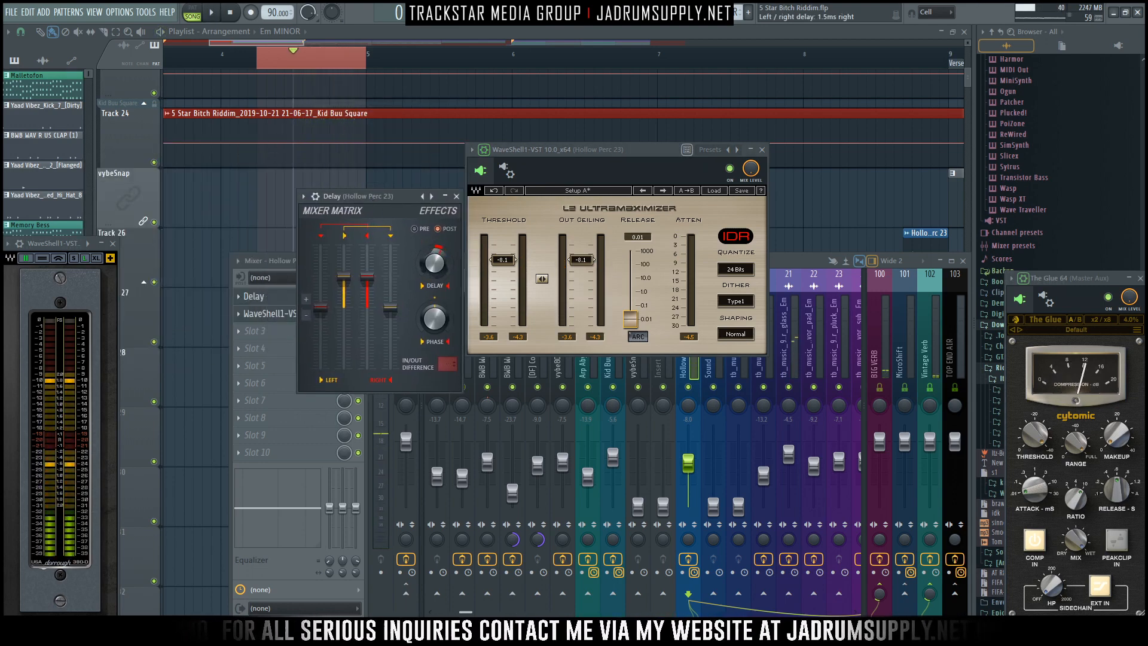
pyautogui.press('space')
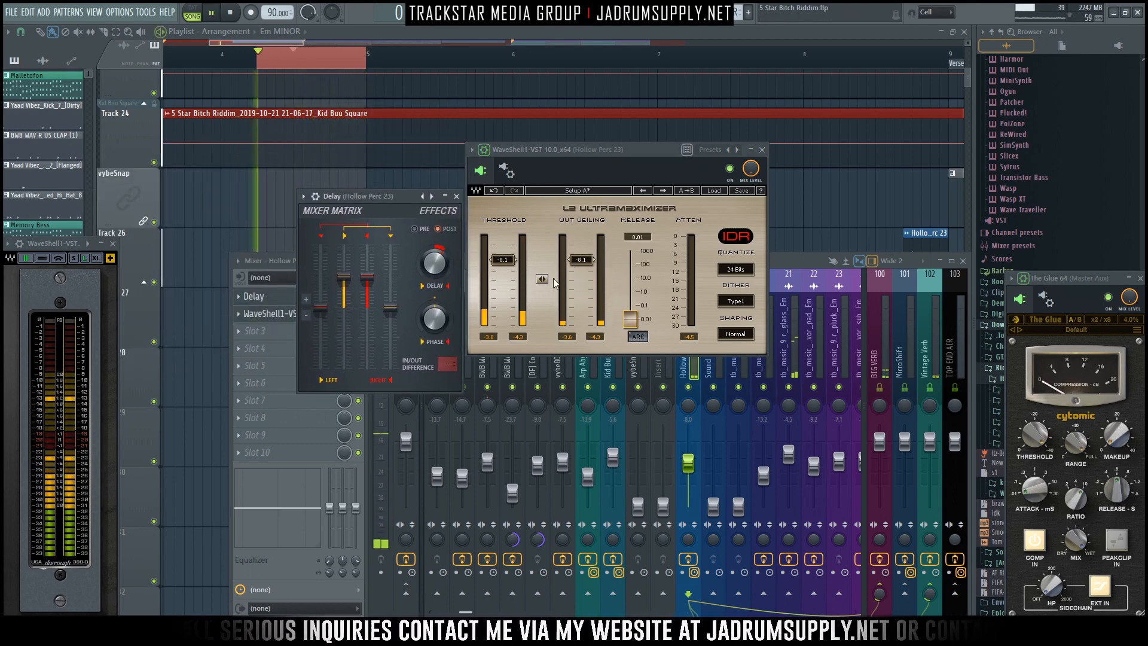
pyautogui.moveTo(504, 260); pyautogui.dragTo(503, 262)
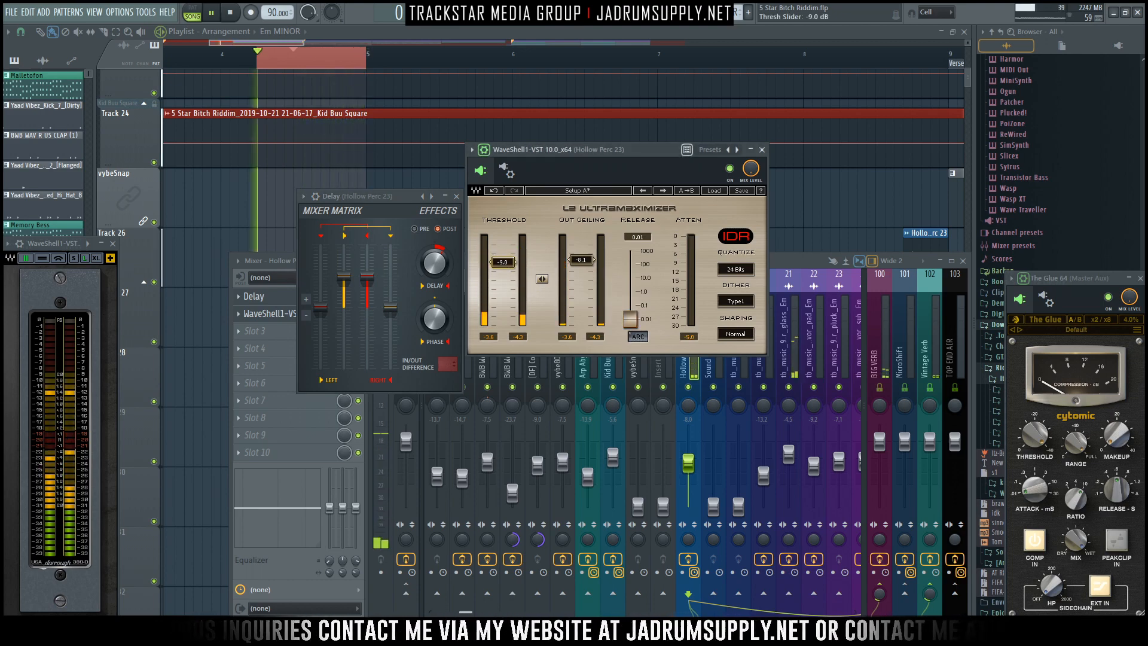
pyautogui.moveTo(581, 260); pyautogui.dragTo(580, 258)
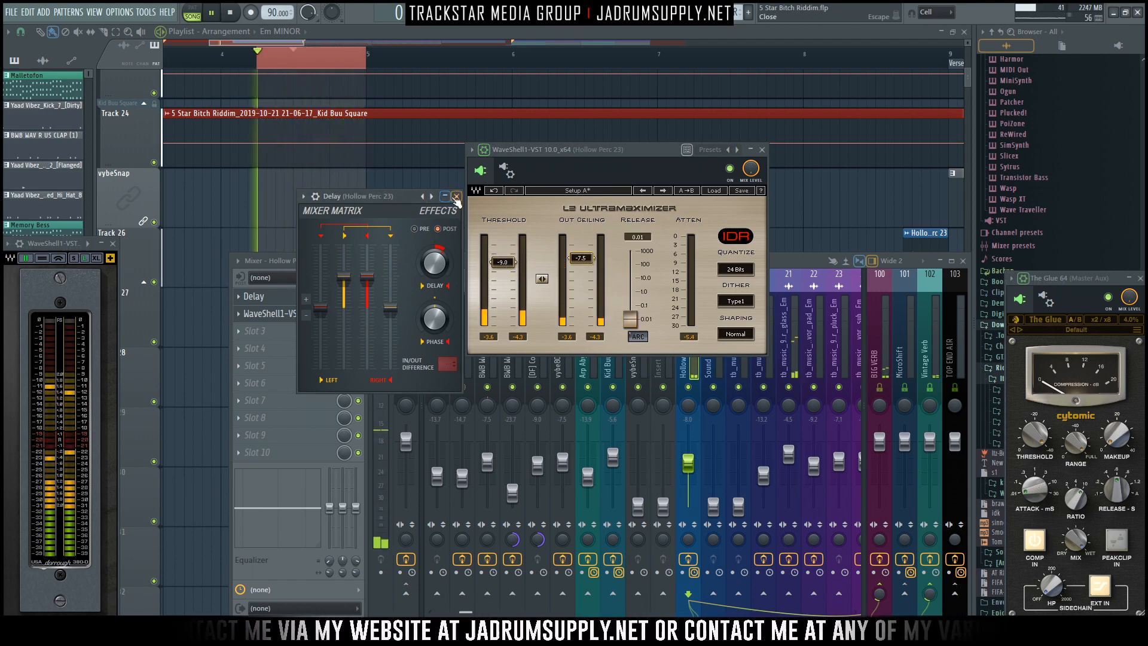
pyautogui.click(456, 196)
pyautogui.click(761, 150)
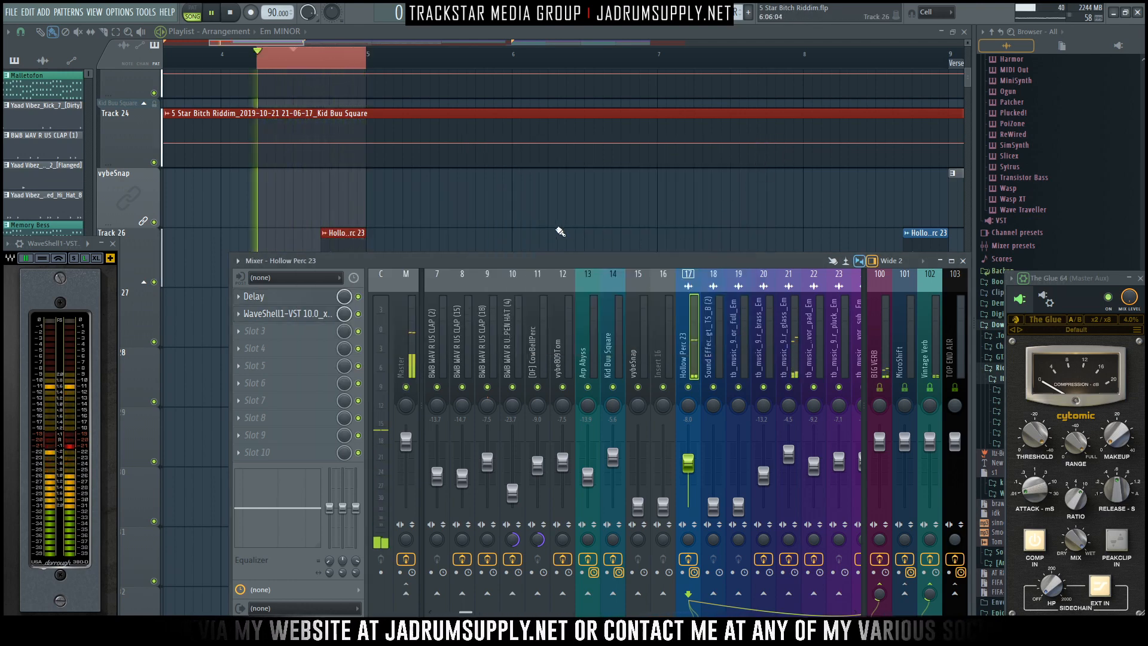
# Locate the Sound Effect_Rgt_TS_B (2) clip before the Verse marker in the playlist and play the song from there.
pyautogui.click(547, 223)
pyautogui.press('space')
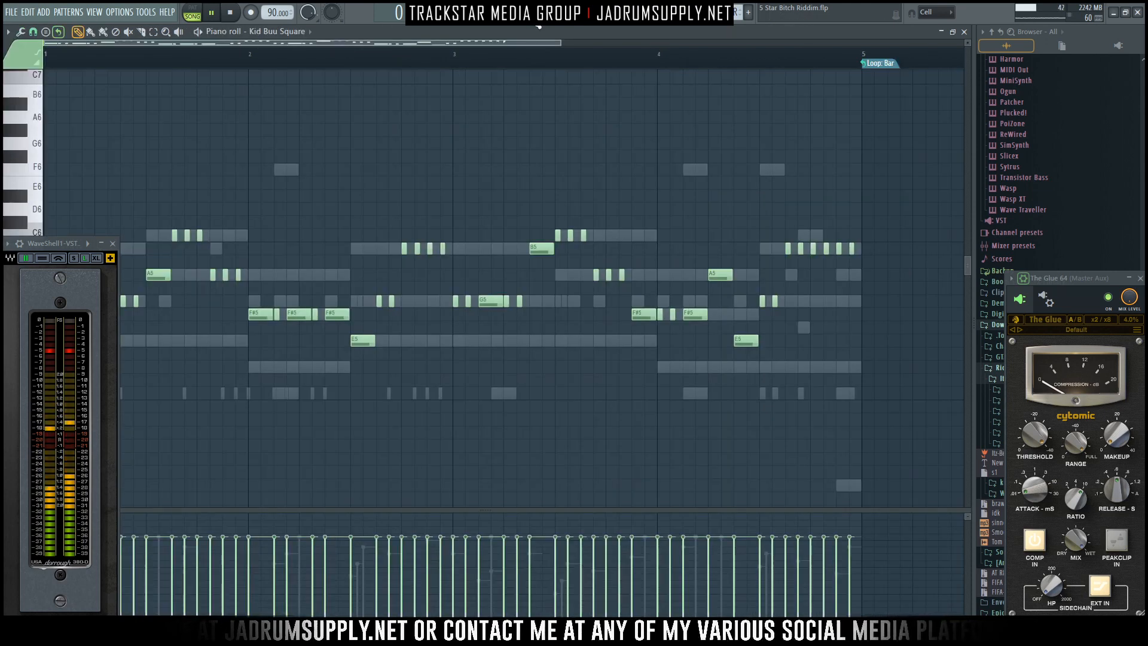
pyautogui.press('F9')
pyautogui.press('F6')
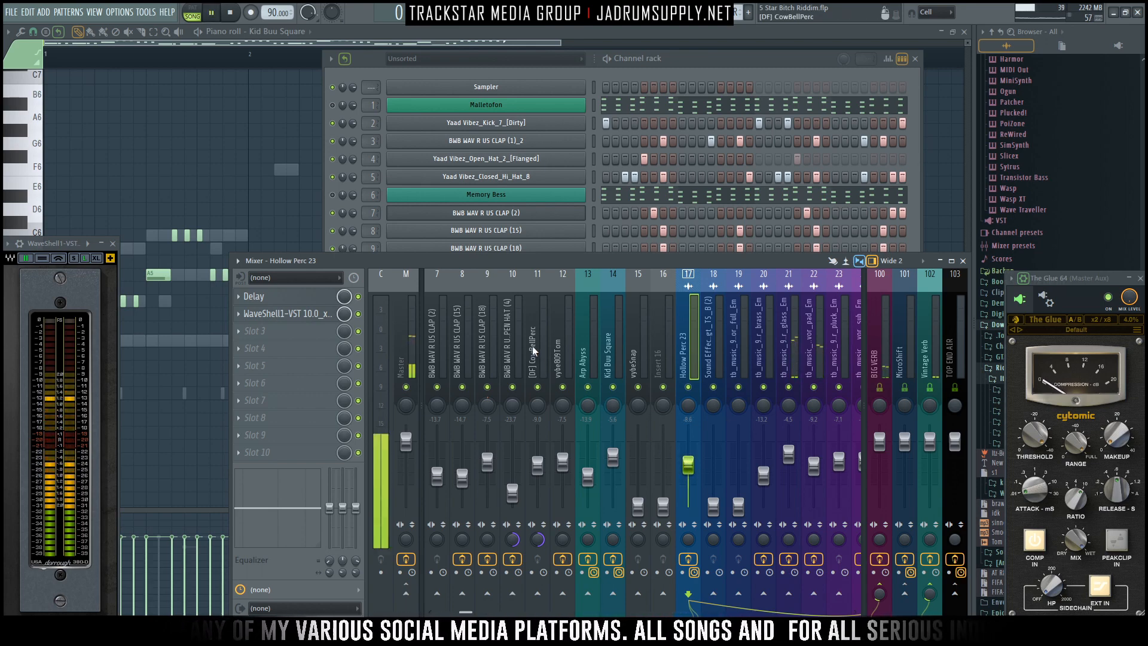
pyautogui.press('F5')
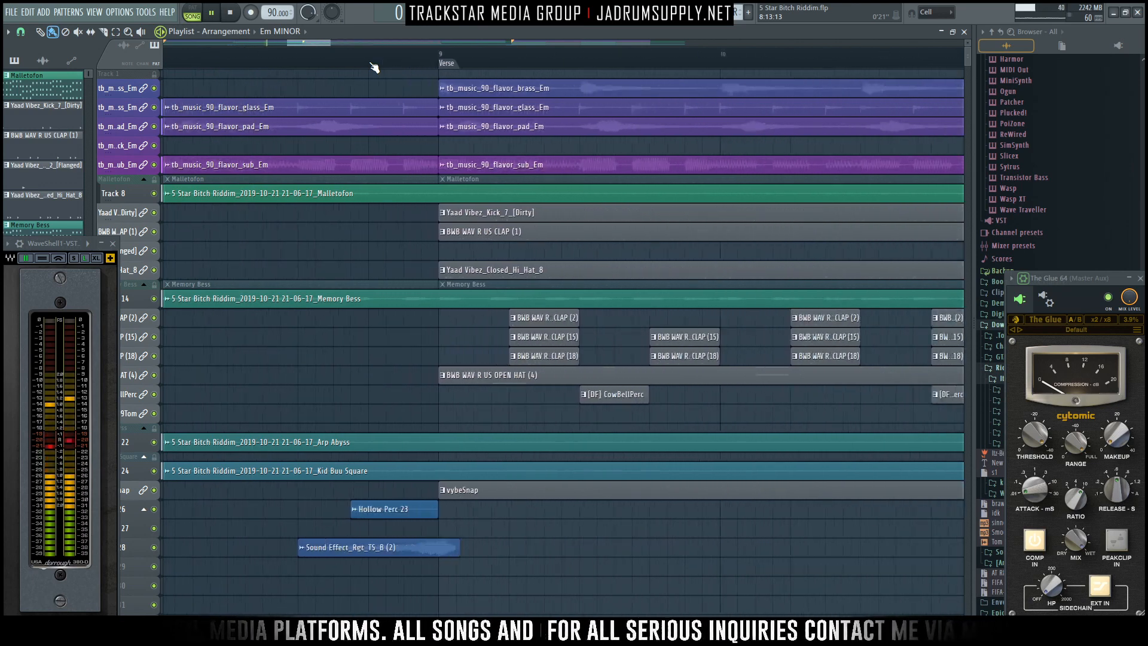
pyautogui.scroll(-10, 445, 156)
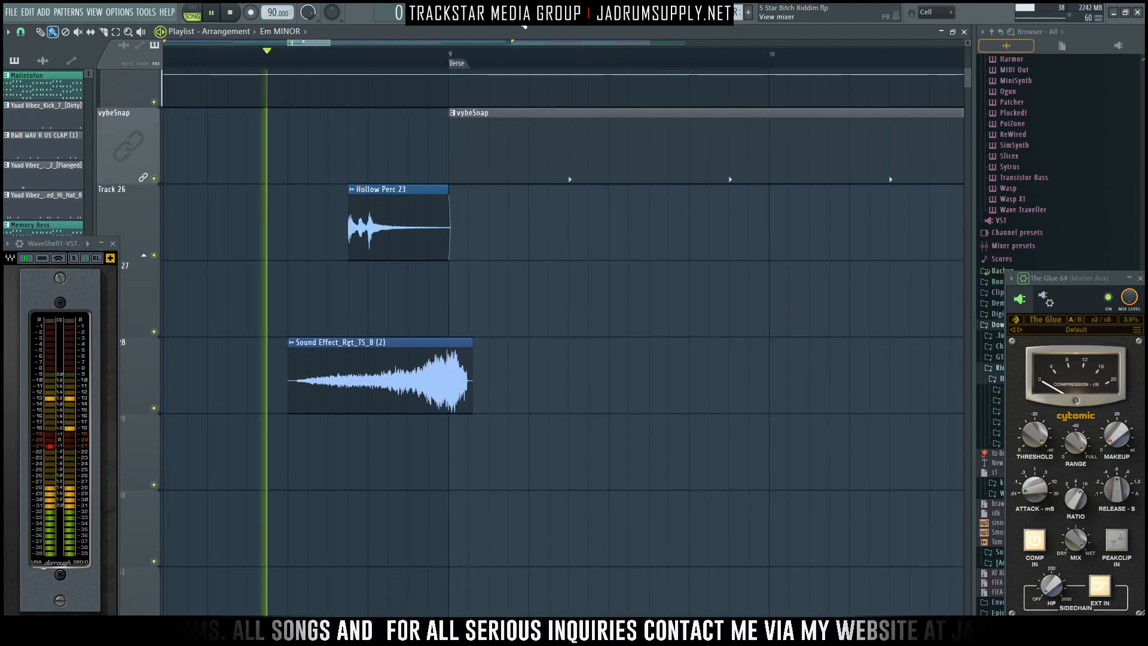
# Try raising the mixer faders of Sound Effect_Rgt_TS_B (2) and tb_music_90_flavor_full_Em, the latter to about -11.3 dB.
pyautogui.press('F6')
pyautogui.press('space')
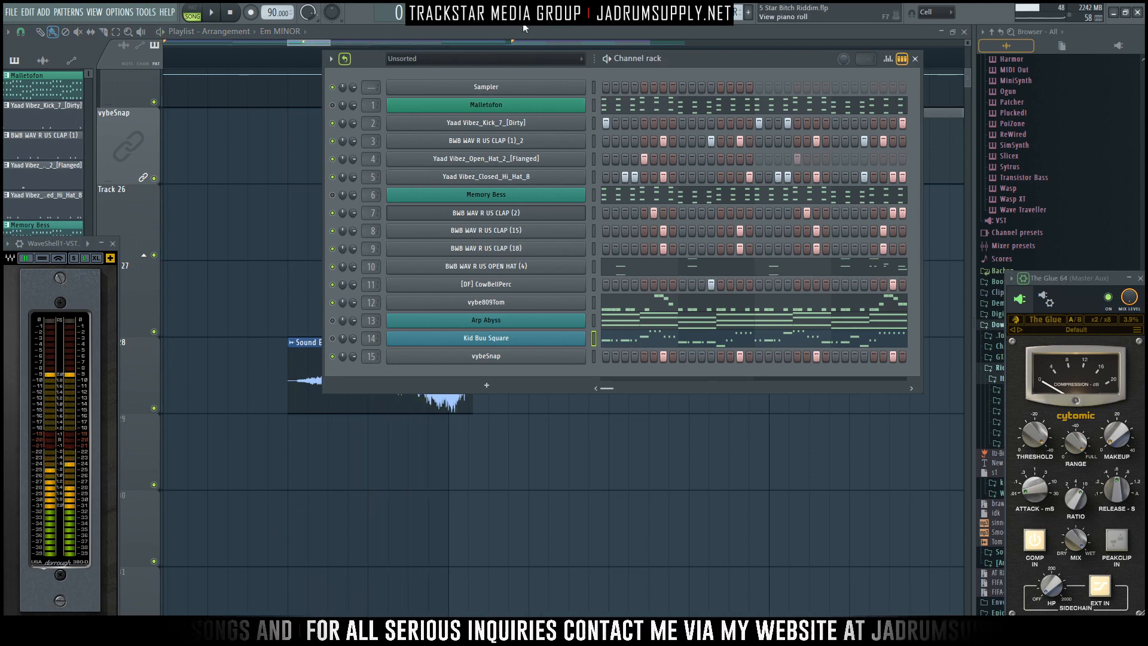
pyautogui.press('F9')
pyautogui.press('space')
pyautogui.moveTo(714, 506); pyautogui.dragTo(738, 472)
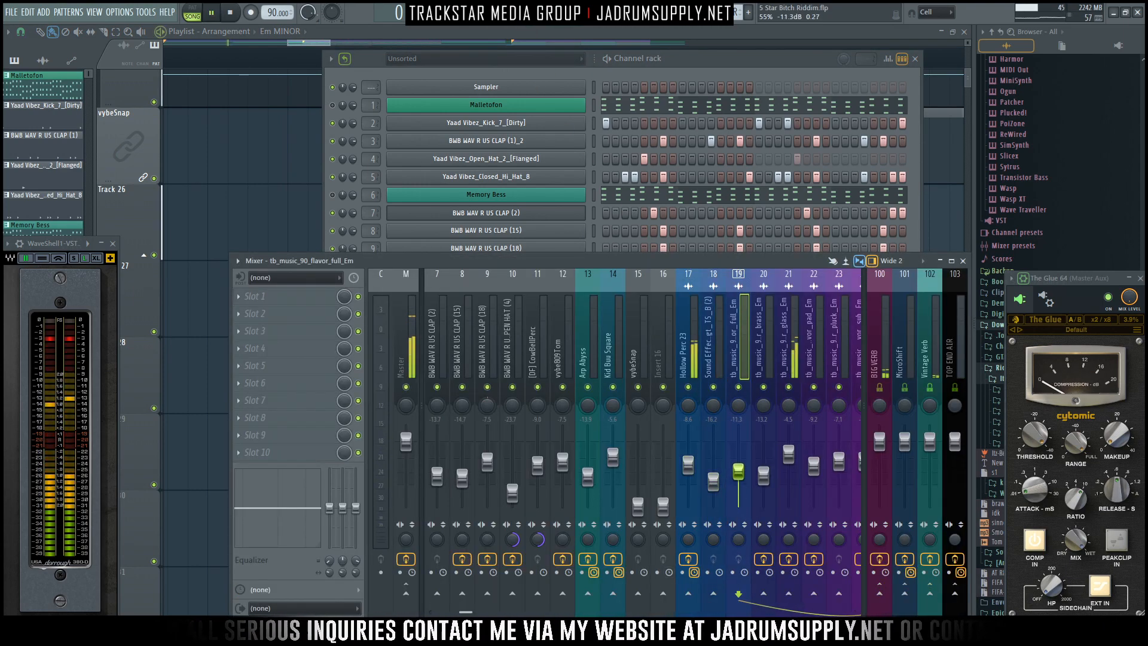
pyautogui.press('space')
pyautogui.press('F9')
pyautogui.press('F6')
# Select the Sound Effect_Rgt_TS_B (2) clip and raise its mixer fader to about -8.1 dB.
pyautogui.click(398, 372)
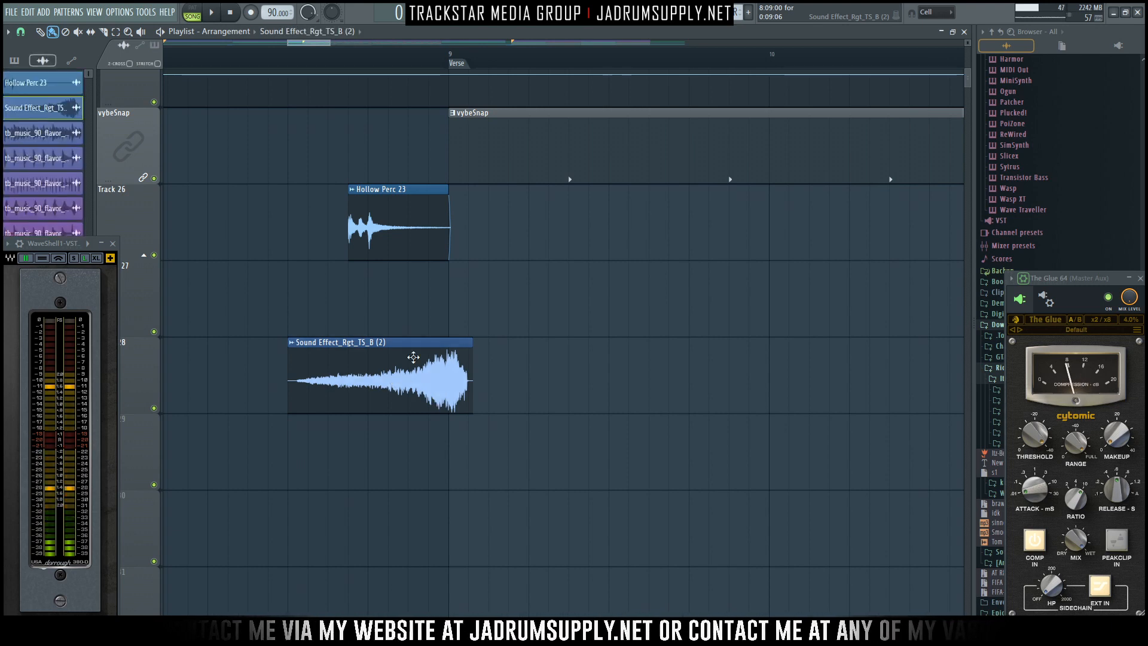
pyautogui.press('F2')
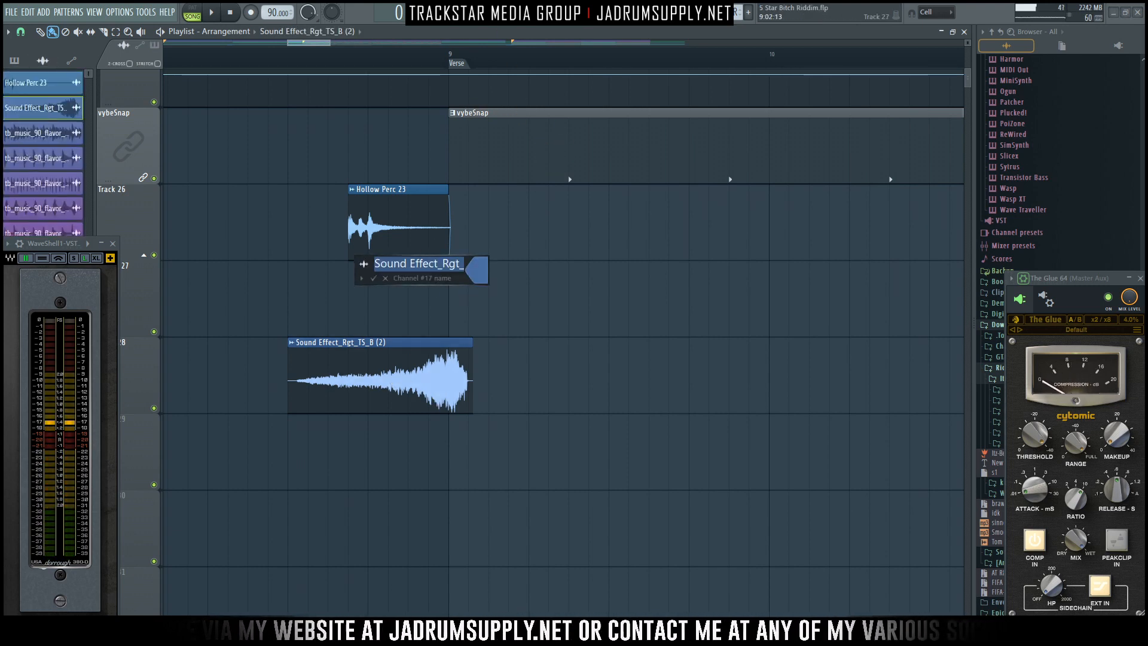
pyautogui.click(497, 31)
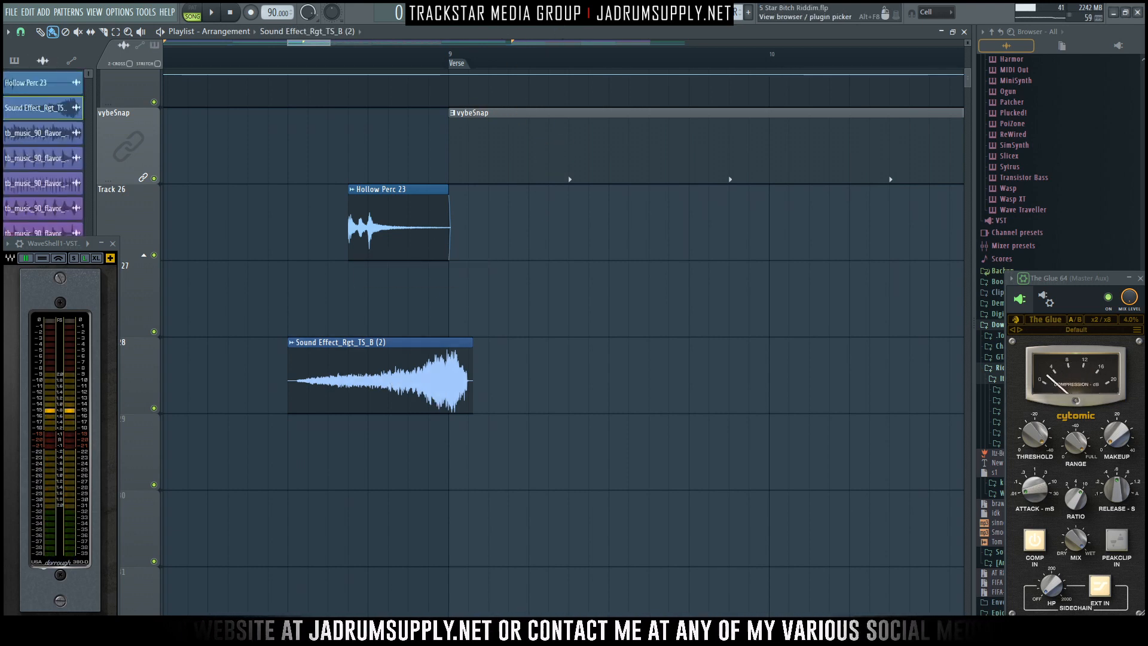
pyautogui.click(534, 18)
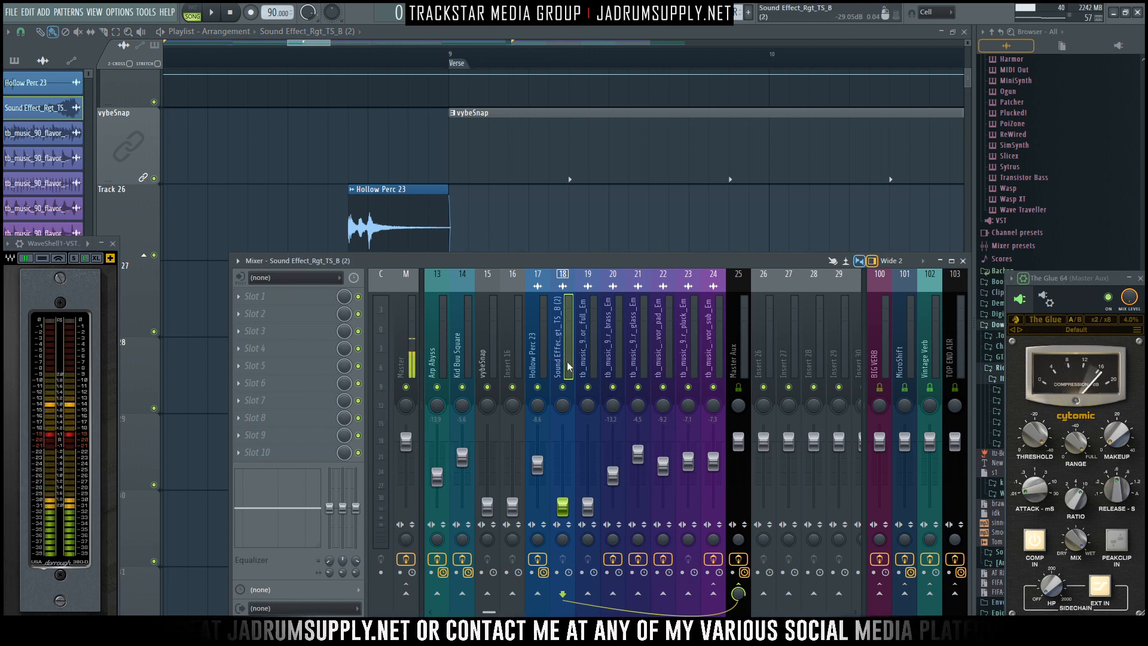
pyautogui.moveTo(565, 506); pyautogui.dragTo(564, 490)
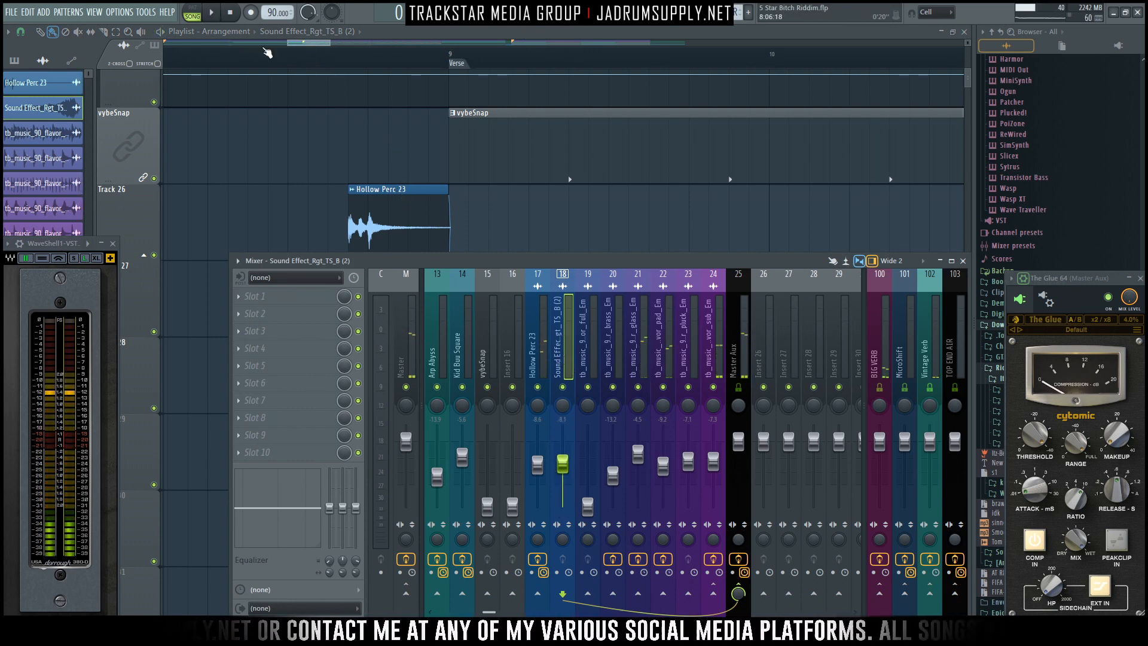
# Set a loop region in the playlist from the start of the Sound Effect_Rgt_TS_B (2) clip to one beat past bar 9.
pyautogui.click(288, 58)
pyautogui.rightClick(288, 58)
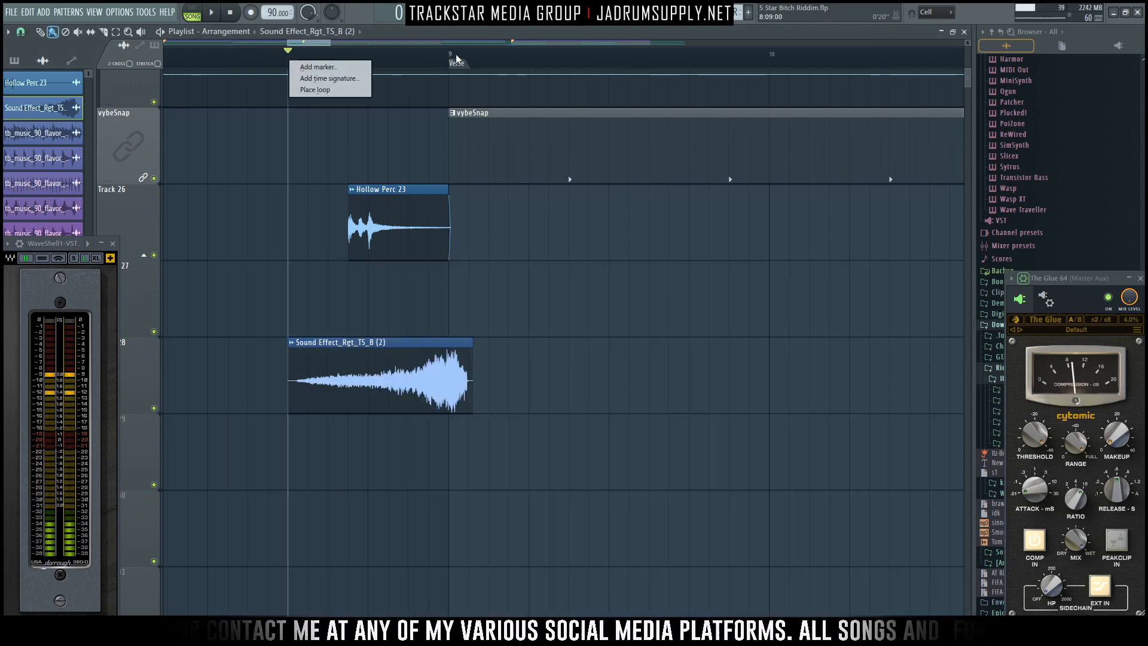
pyautogui.moveTo(524, 58); pyautogui.dragTo(290, 55)
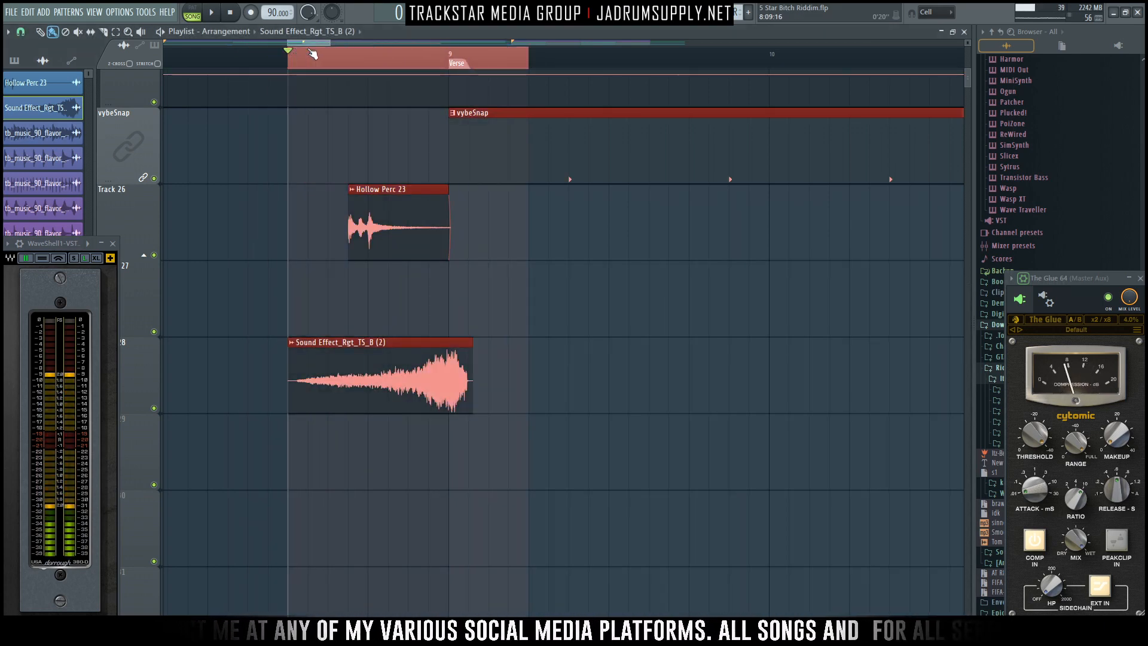
# Audition the looped region and route Sound Effect_Rgt_TS_B (2) to the BIG VERB, MicroShift and Vintage Verb sends.
pyautogui.press('F9')
pyautogui.press('space')
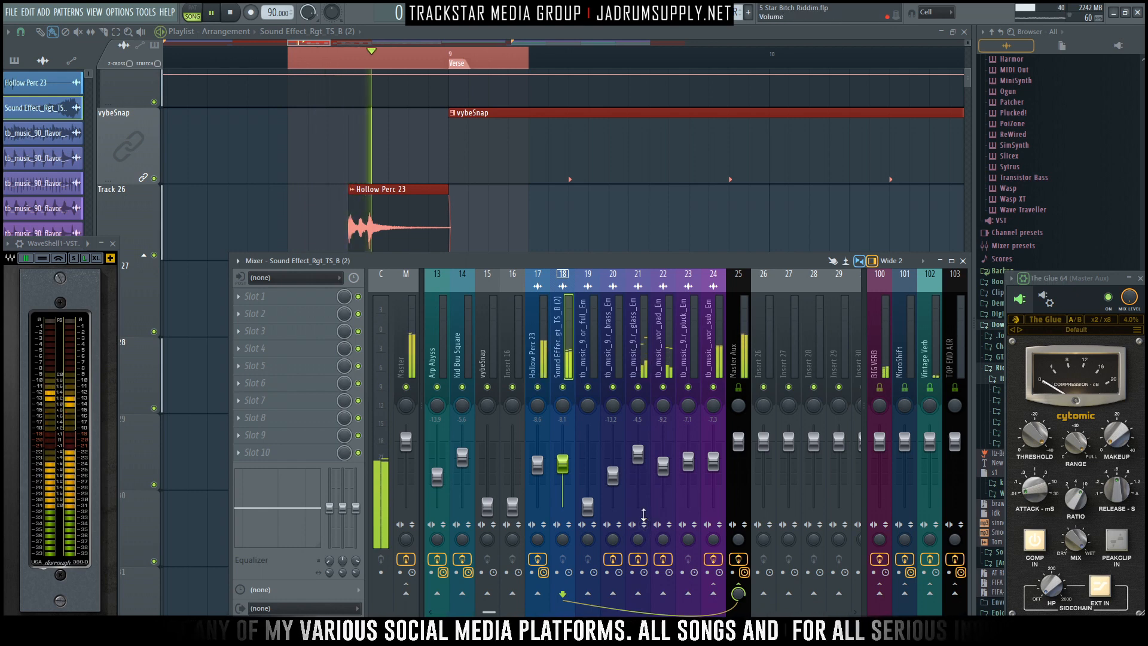
pyautogui.press('space')
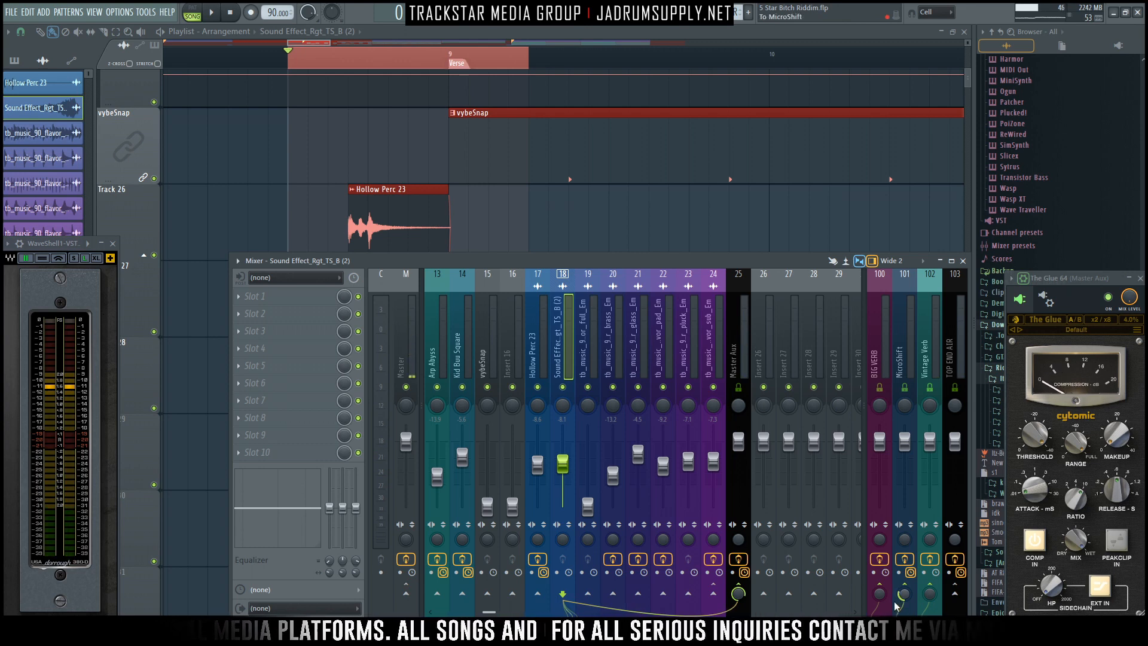
pyautogui.press('space')
pyautogui.press('space')
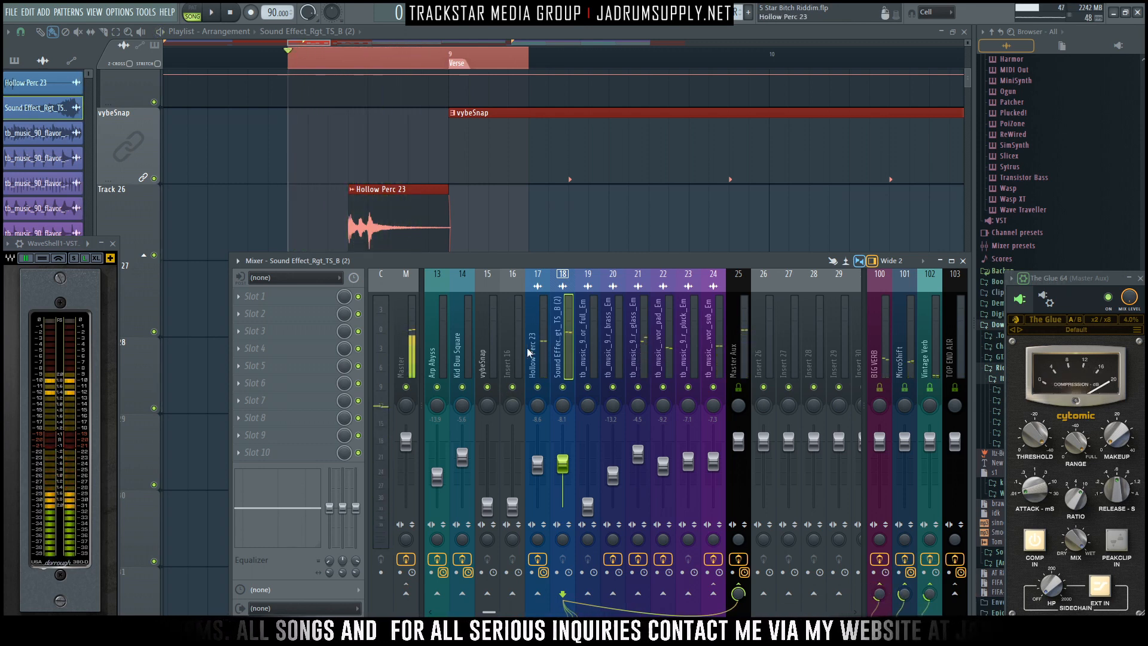
# Load FabFilter Pro-Q 3 into the first slot of Sound Effect_Rgt_TS_B (2) and add a Low Cut band at about 5436 Hz.
pyautogui.click(256, 297)
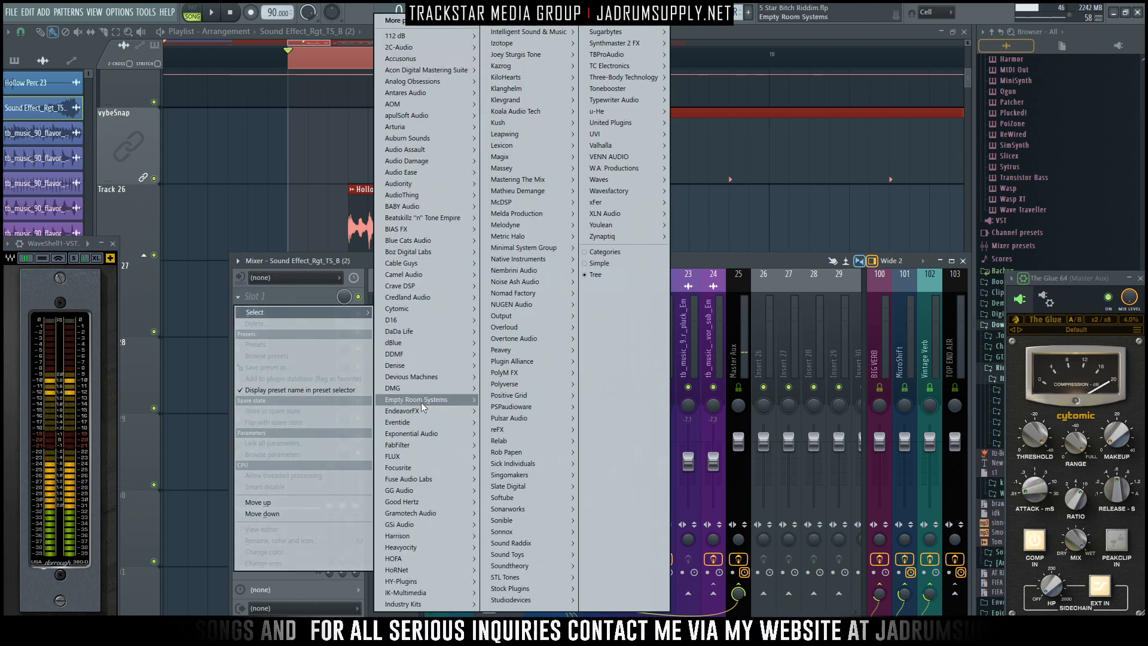
pyautogui.click(507, 448)
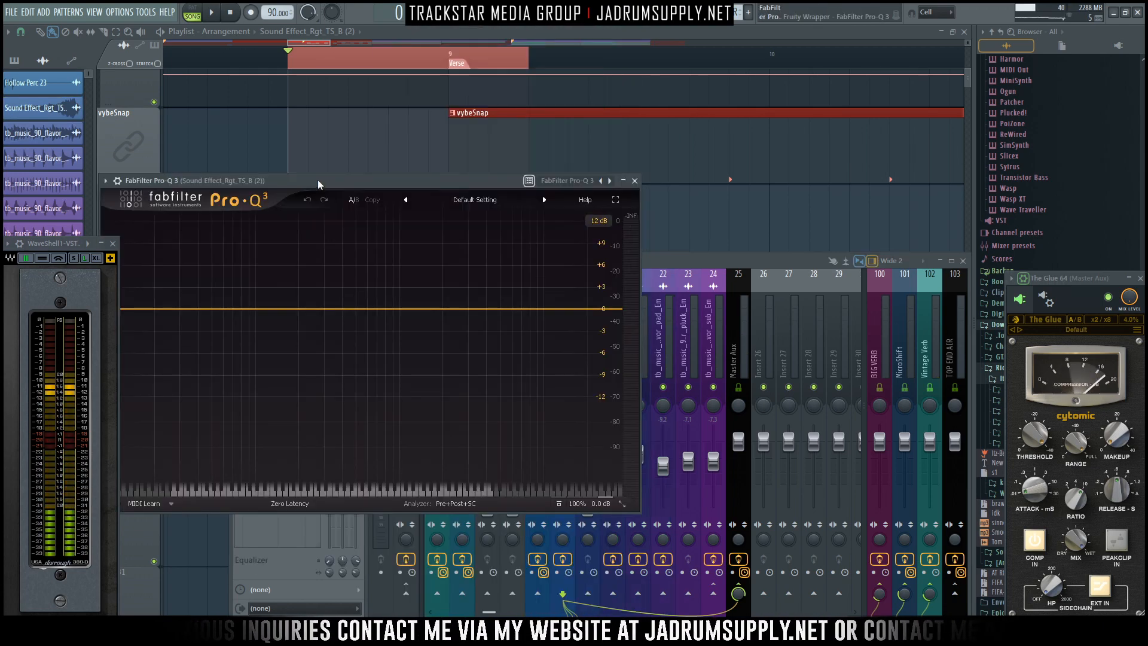
pyautogui.click(678, 193)
pyautogui.rightClick(678, 193)
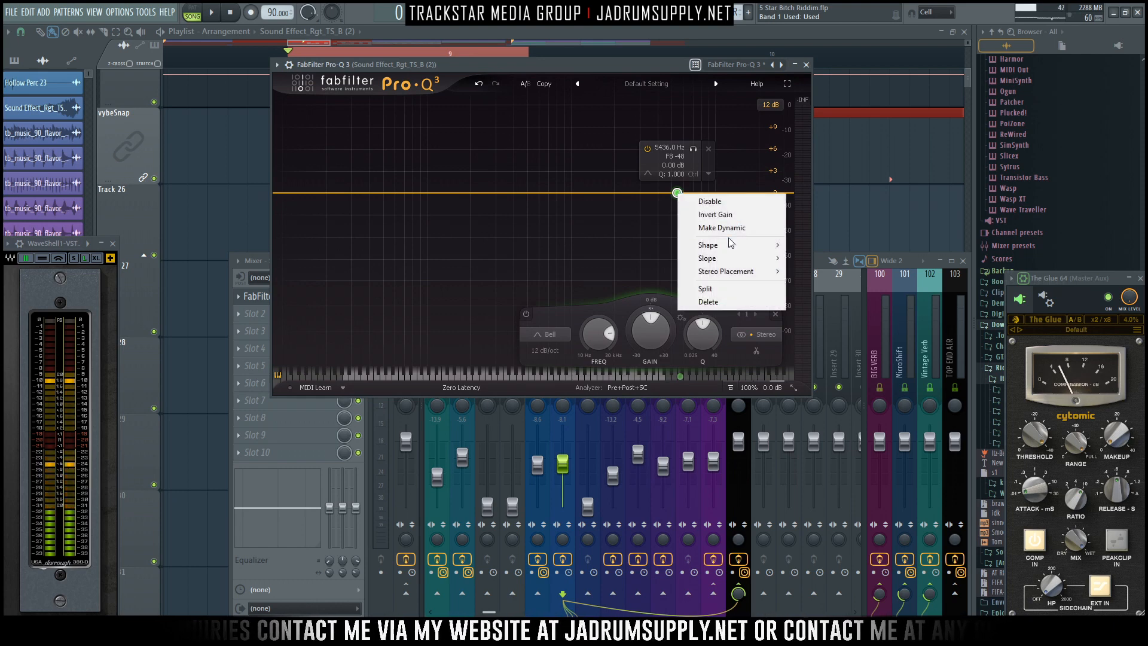
pyautogui.click(712, 228)
pyautogui.rightClick(677, 194)
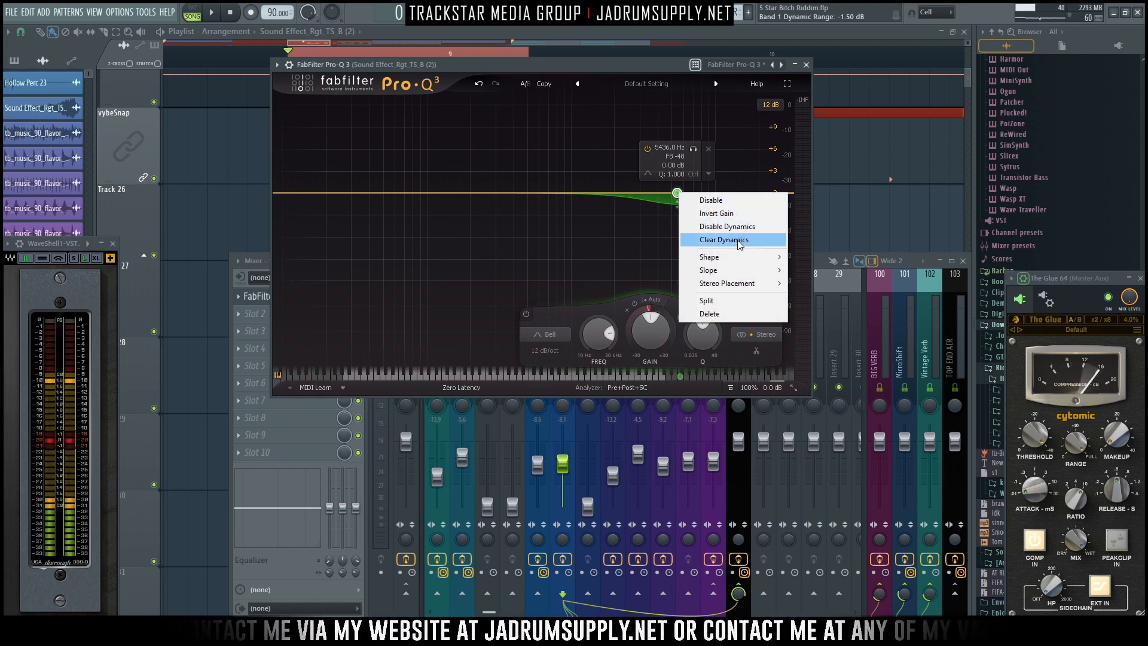
pyautogui.moveTo(733, 256)
pyautogui.click(819, 283)
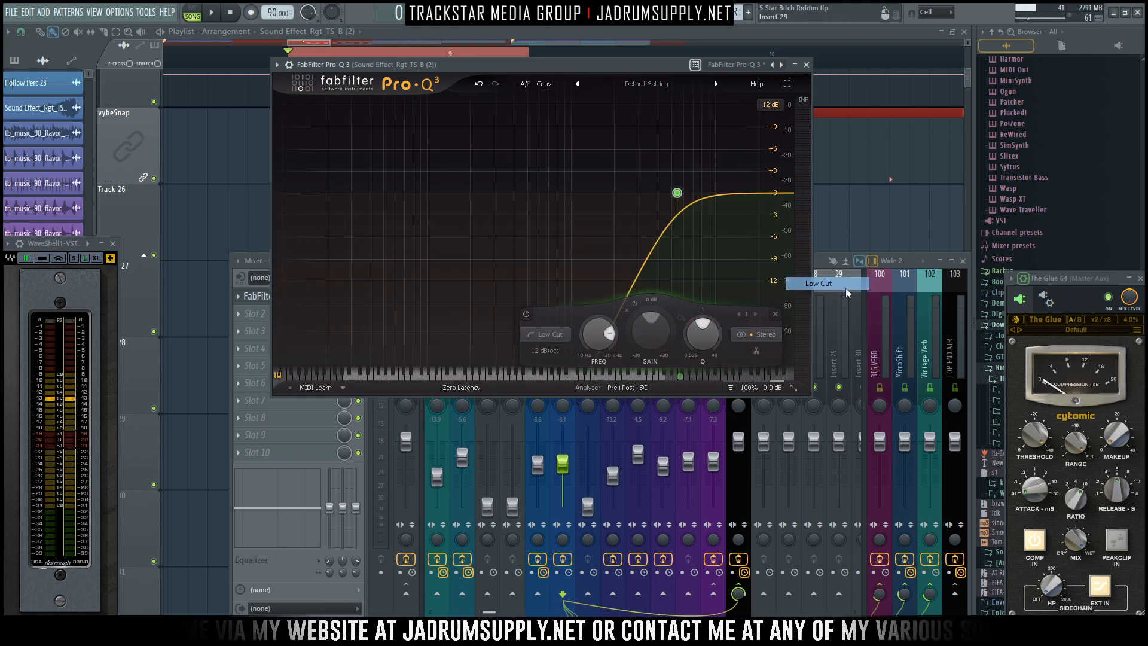
# Change the Low Cut band to a High Shelf with about -9 dB of dynamic range and move it to about 679 Hz.
pyautogui.rightClick(678, 199)
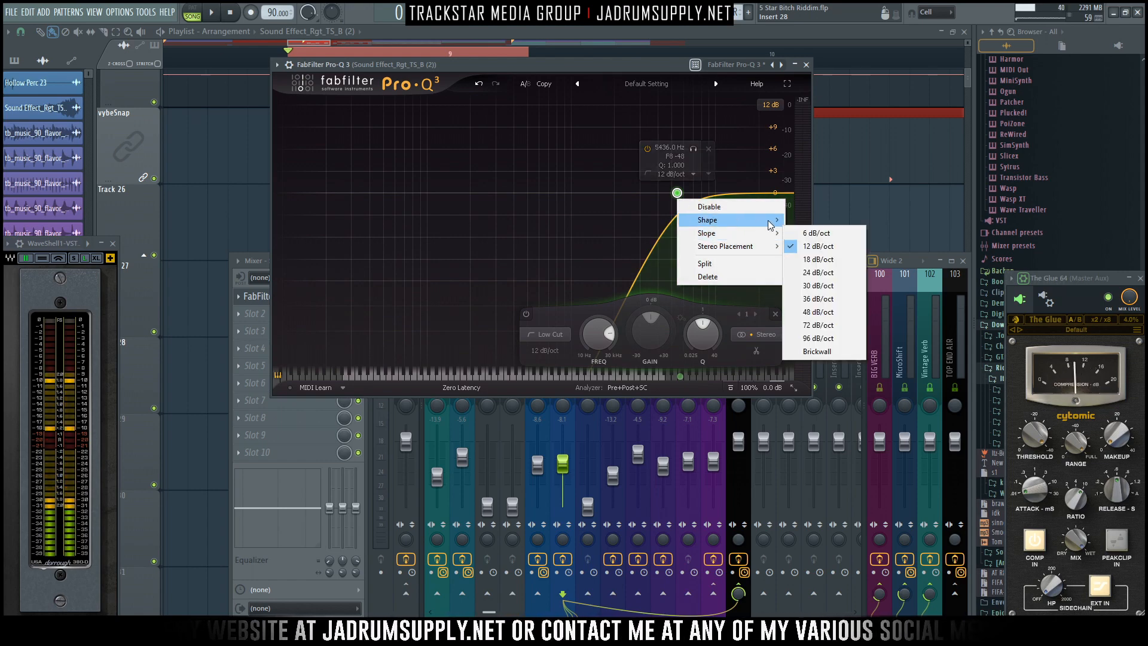
pyautogui.moveTo(741, 220)
pyautogui.click(802, 257)
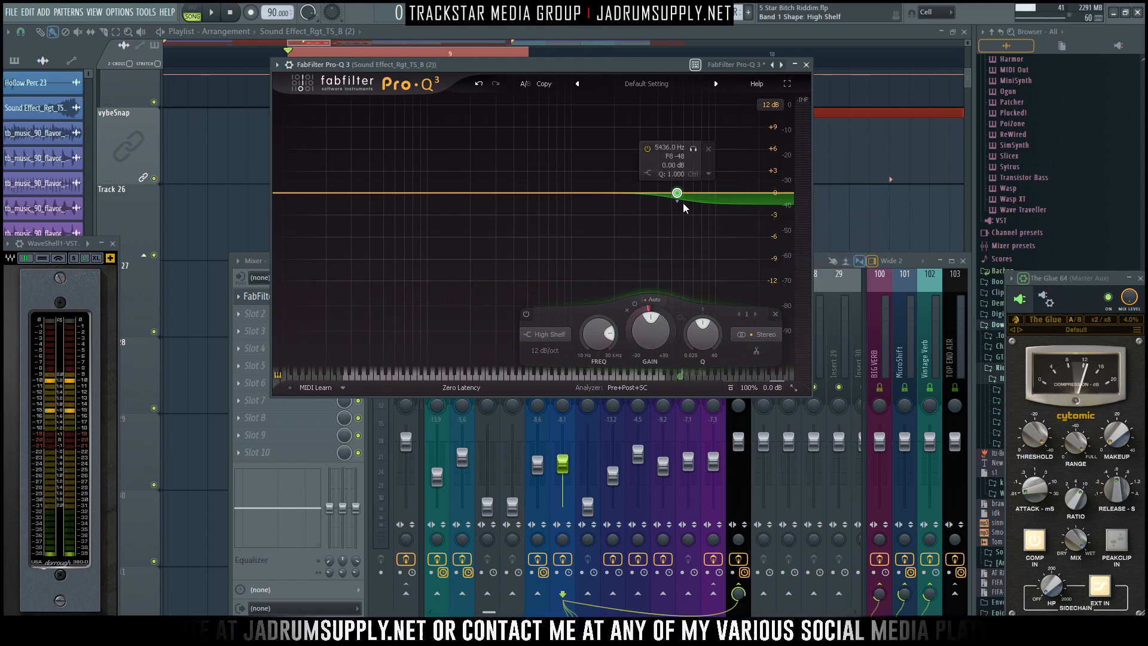
pyautogui.press('space')
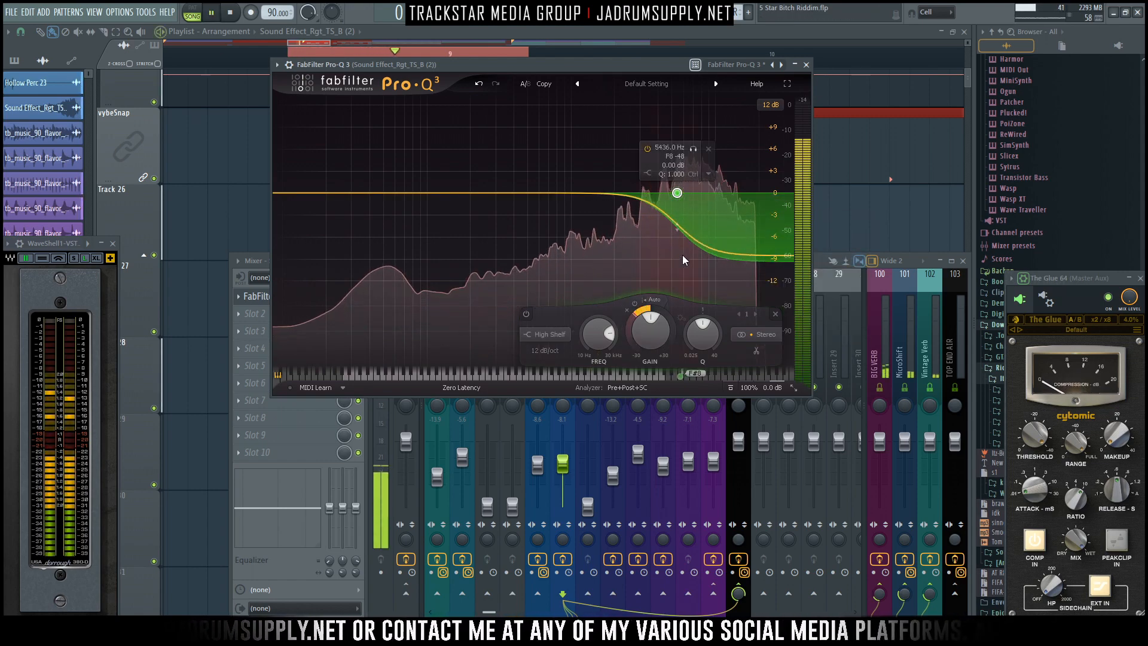
pyautogui.moveTo(677, 192); pyautogui.dragTo(546, 192)
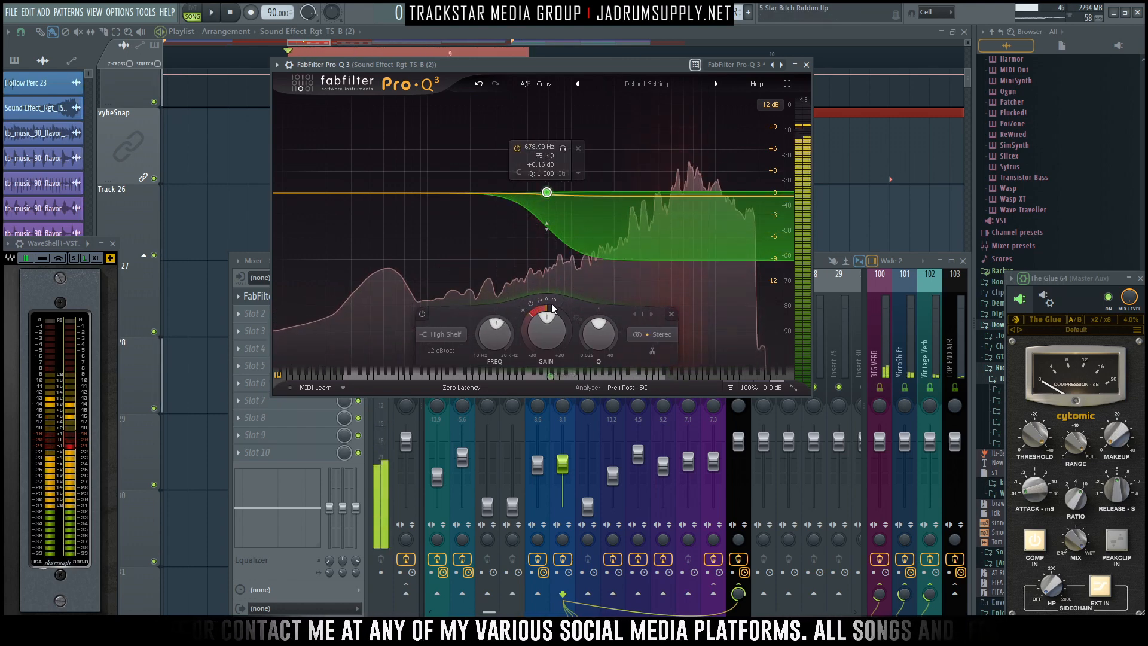
# Lower the high shelf's gain to about -9 dB while auditioning the loop, and close the equalizer.
pyautogui.press('space')
pyautogui.moveTo(548, 339)
pyautogui.mouseDown()
pyautogui.moveTo(551, 368)
pyautogui.moveTo(571, 348)
pyautogui.moveTo(549, 347)
pyautogui.moveTo(551, 358)
pyautogui.mouseUp()
pyautogui.press('space')
pyautogui.press('space')
pyautogui.press('space')
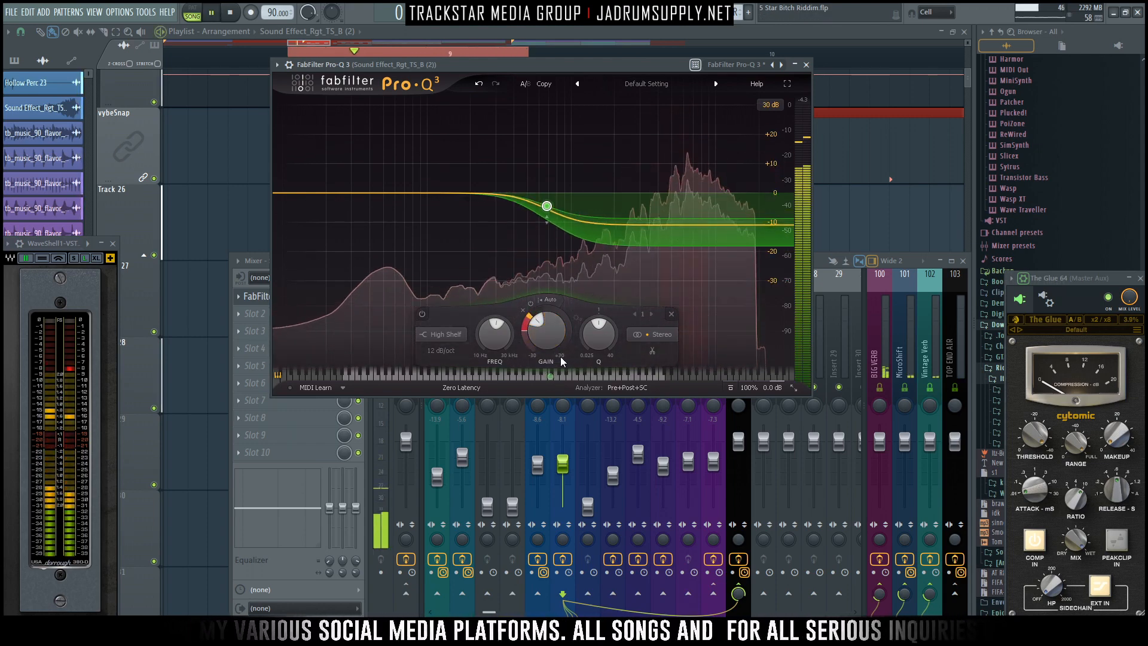
pyautogui.press('space')
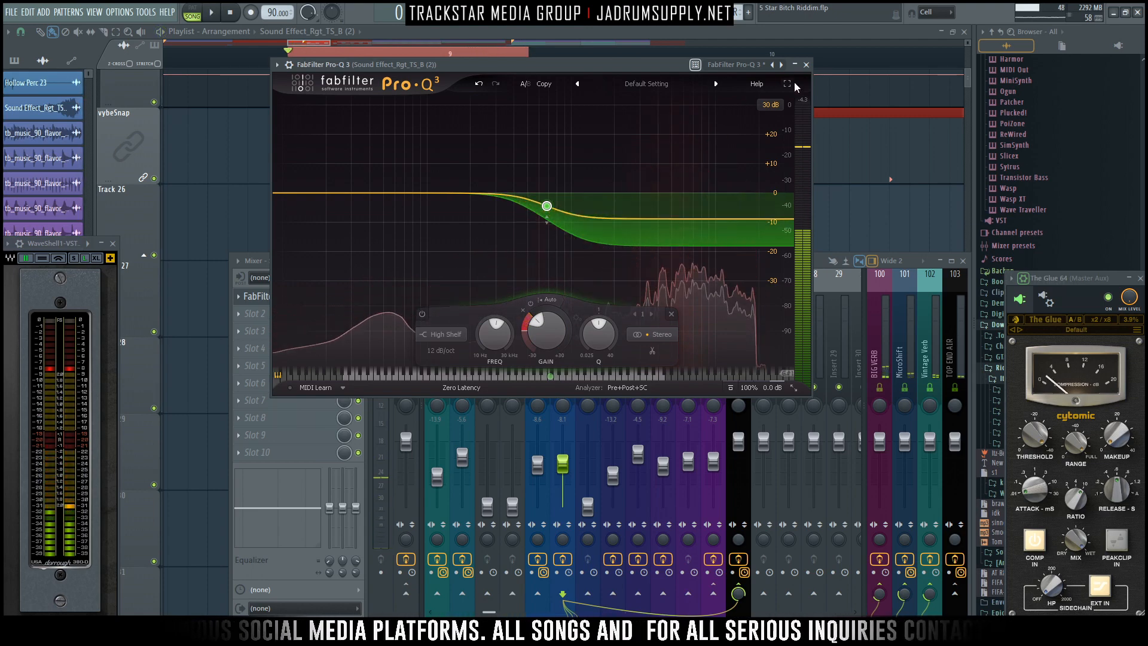
pyautogui.click(806, 64)
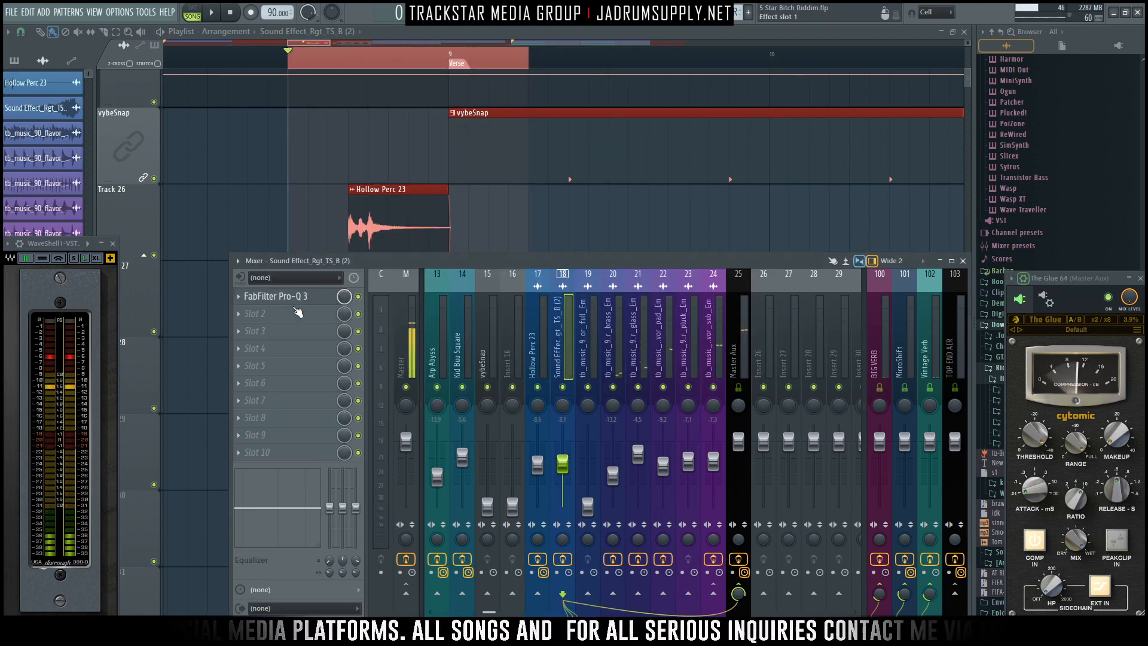
# Reopen the effect's FabFilter Pro-Q 3, add a Low Cut band at the lowest frequencies and raise its cutoff.
pyautogui.click(312, 302)
pyautogui.doubleClick(295, 195)
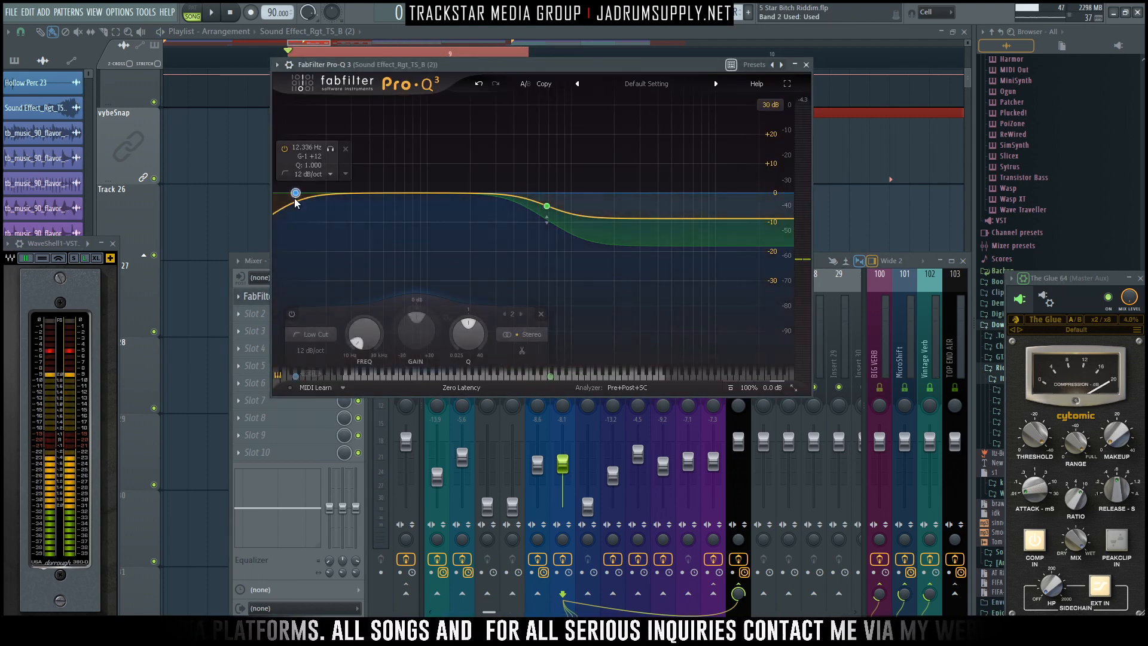
pyautogui.scroll(5, 295, 197)
pyautogui.press('space')
pyautogui.moveTo(294, 198); pyautogui.dragTo(409, 201)
# Reselect the Sound Effect_Rgt_TS_B (2) mixer track and audition the equalized effect in the loop.
pyautogui.click(850, 352)
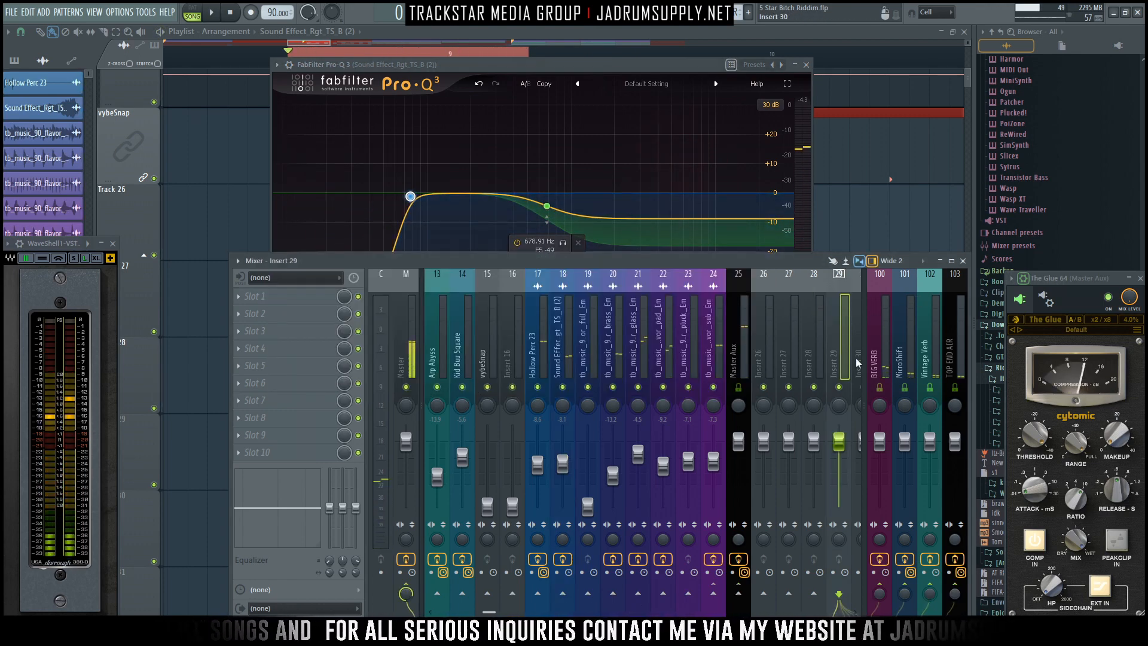
pyautogui.click(898, 356)
pyautogui.press('space')
pyautogui.click(563, 353)
pyautogui.press('space')
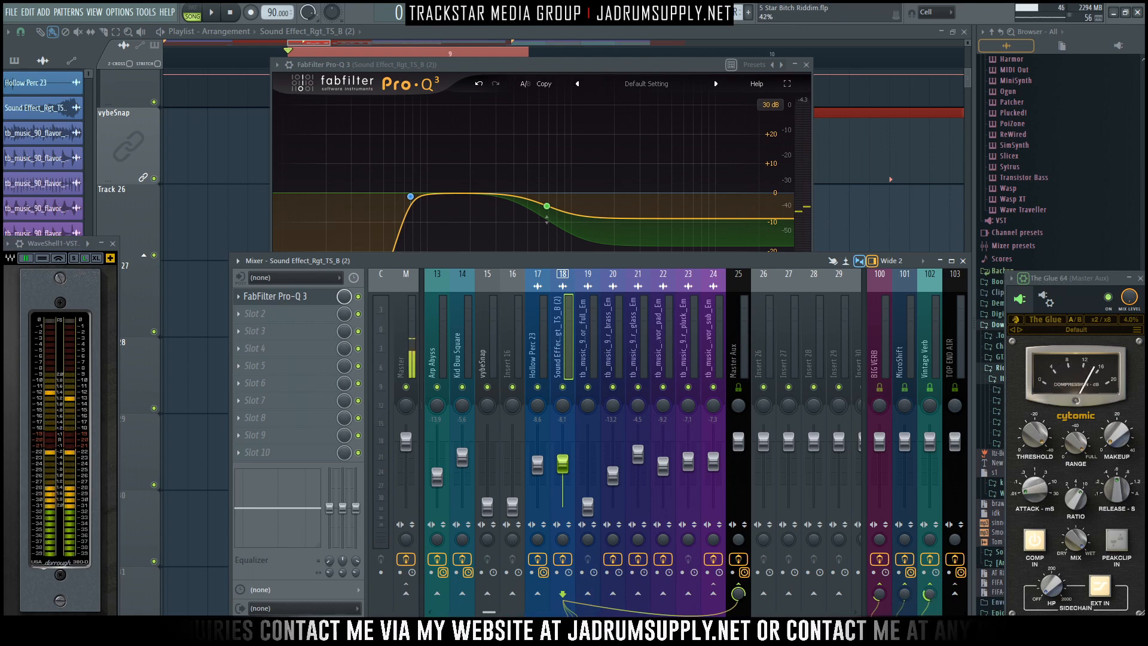
pyautogui.press('space')
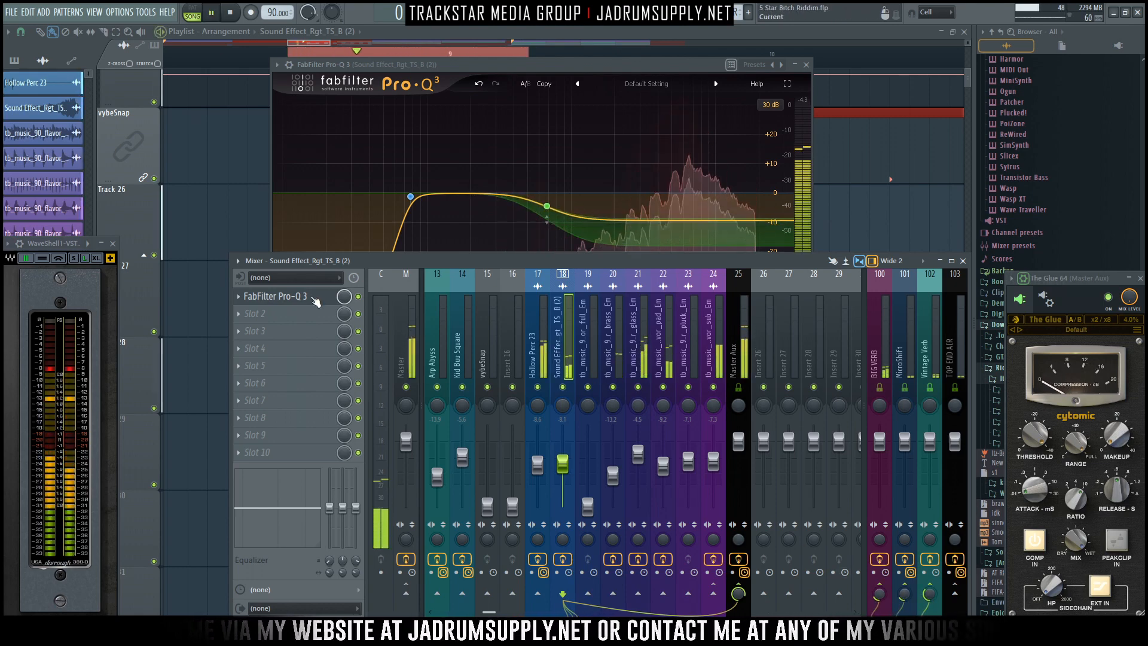
pyautogui.rightClick(257, 241)
pyautogui.press('space')
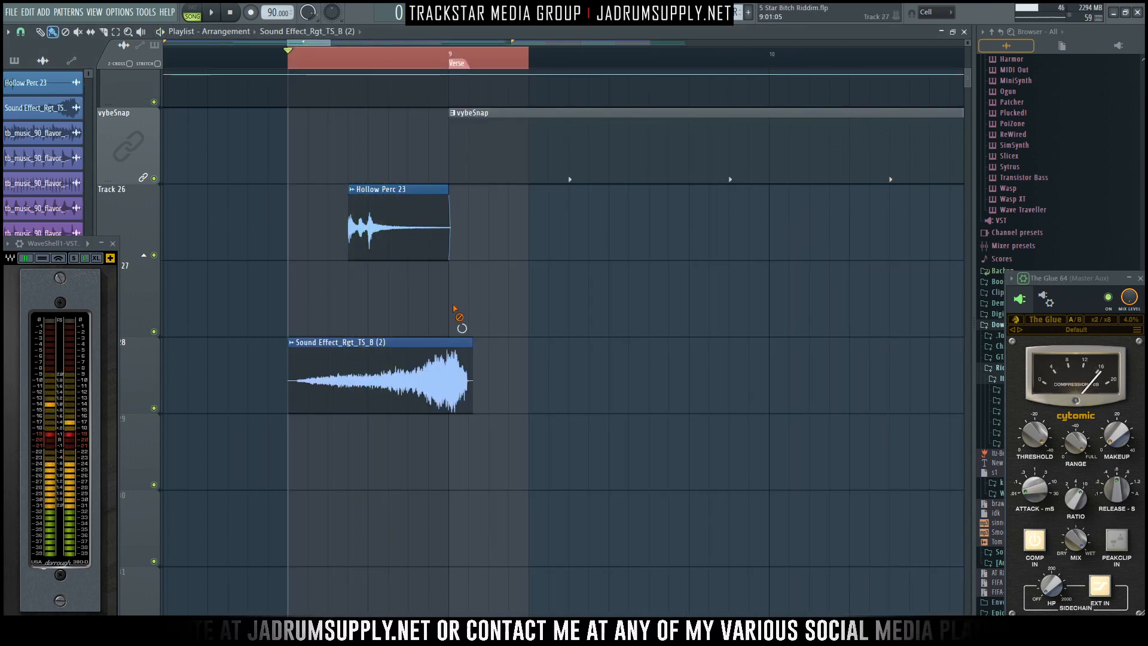
# Trim the end of the Sound Effect_Rgt_TS_B (2) clip back to bar 9 and audition it.
pyautogui.moveTo(466, 375); pyautogui.dragTo(449, 378)
pyautogui.press('space')
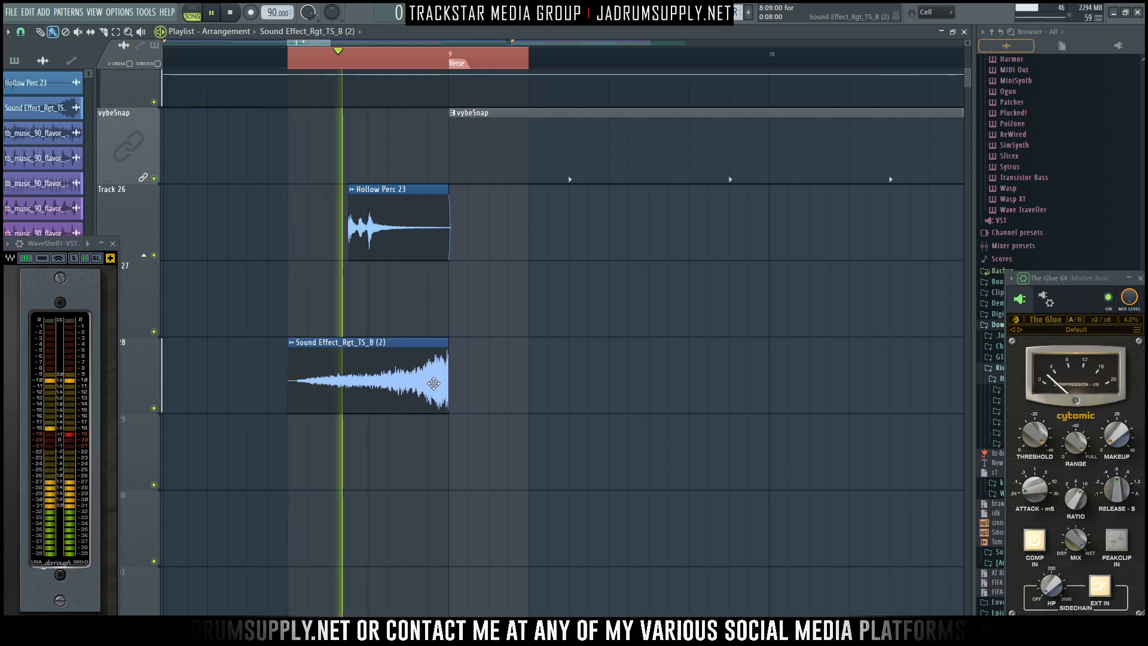
pyautogui.doubleClick(416, 377)
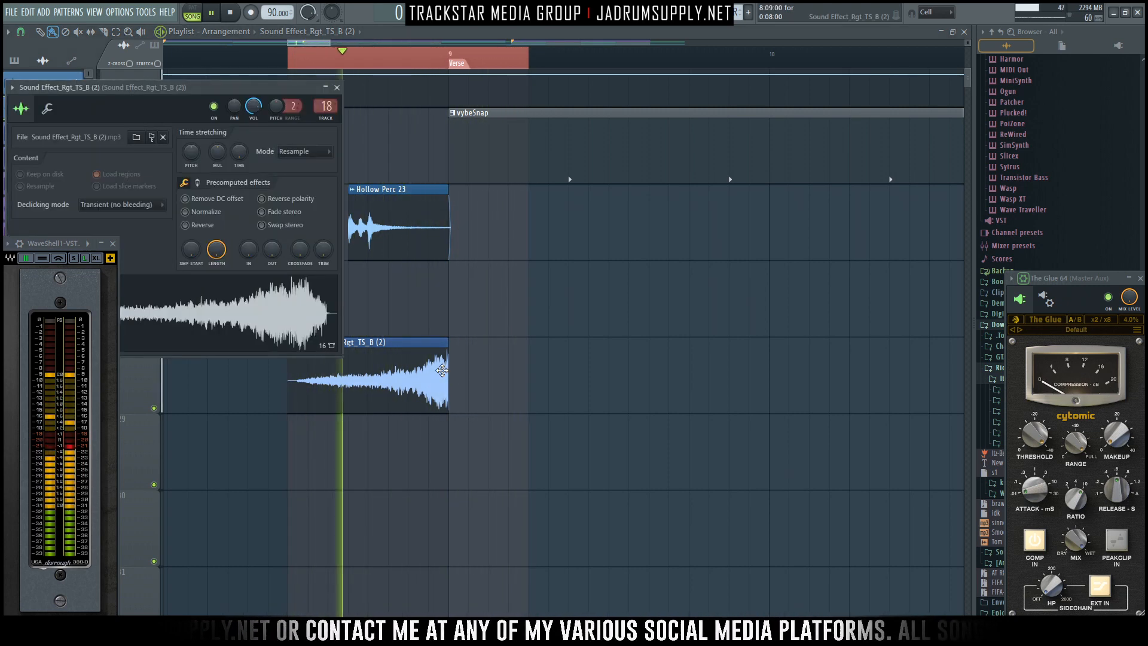
pyautogui.press('space')
pyautogui.rightClick(541, 256)
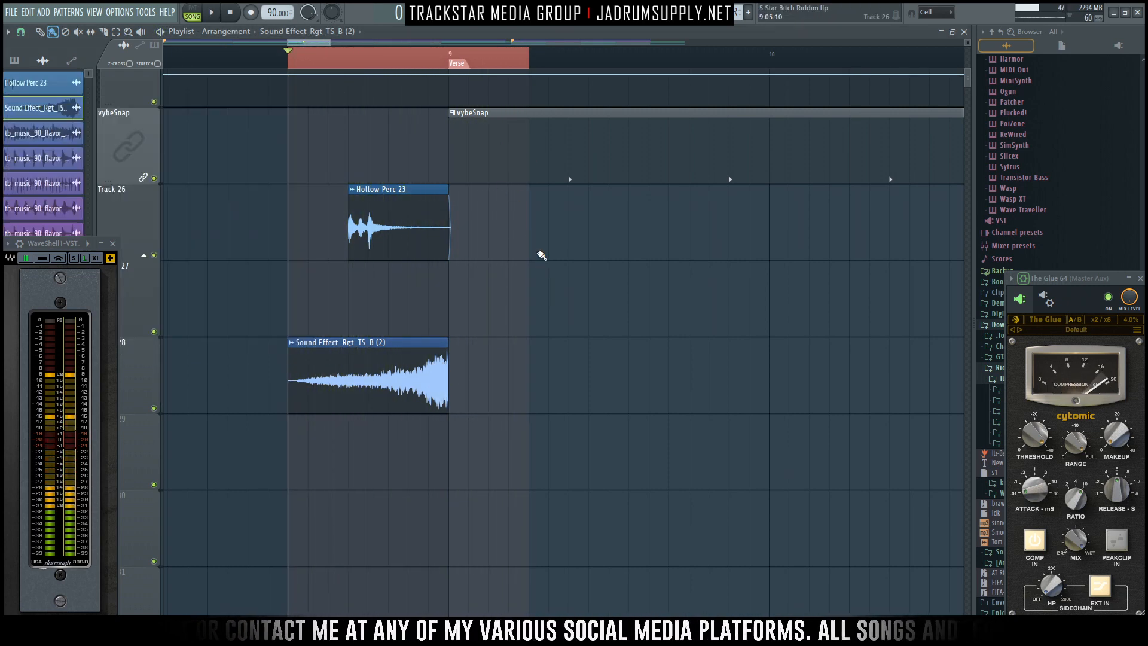
# Create an automation clip for the Sound Effect_Rgt_TS_B (2) mixer volume and place it on Track 29, below the audio clip.
pyautogui.press('F6')
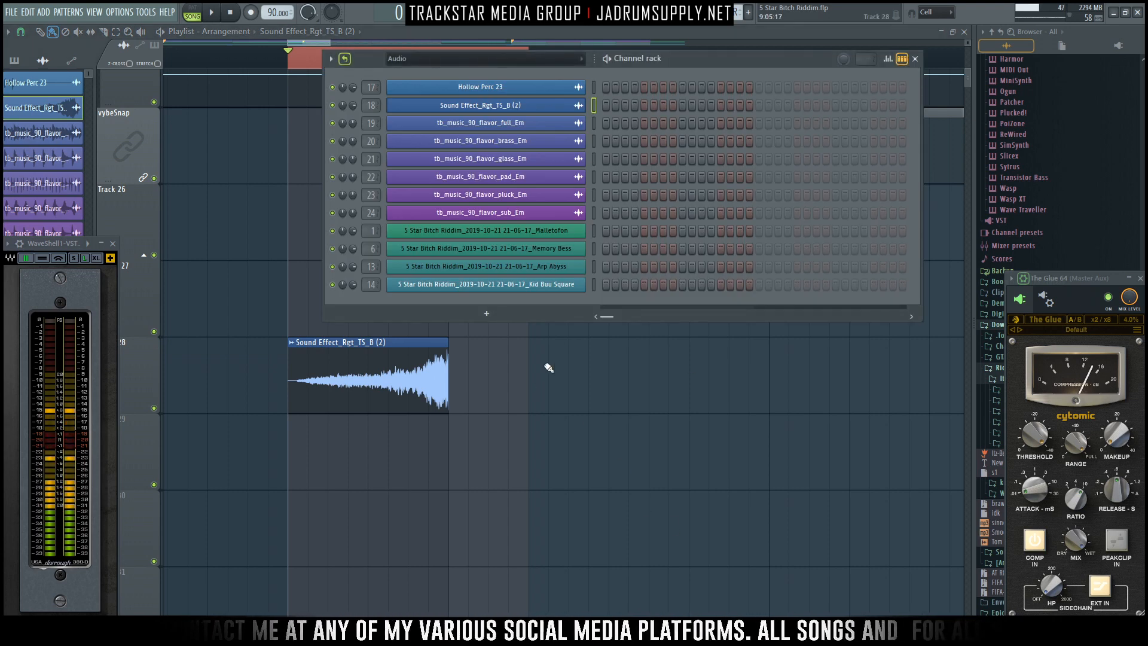
pyautogui.click(534, 28)
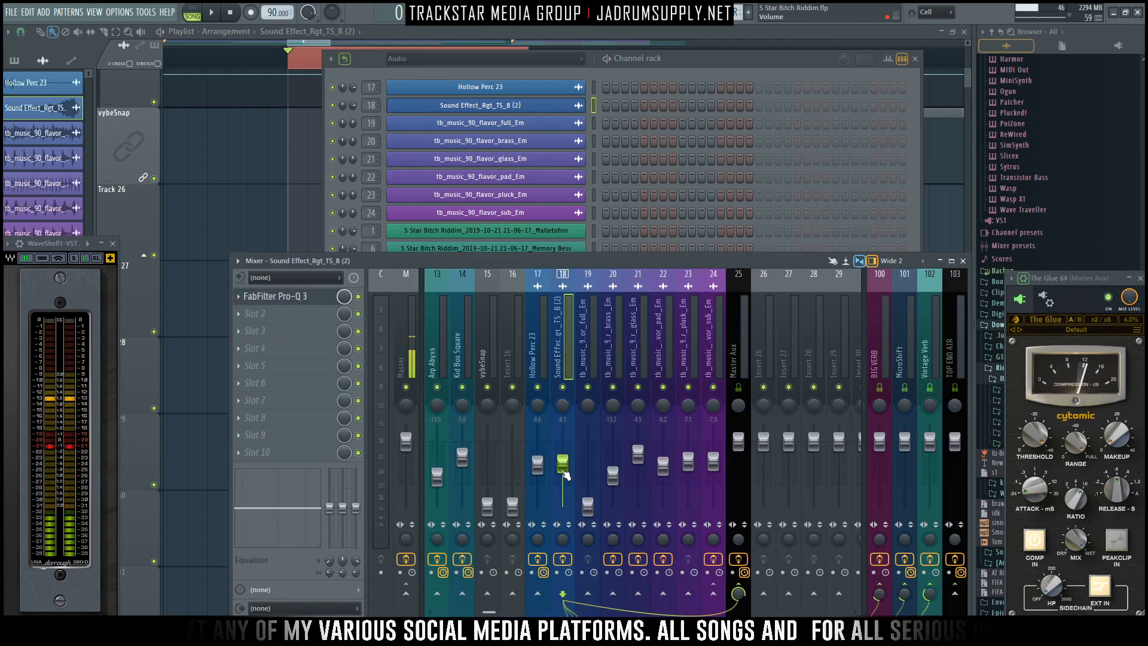
pyautogui.rightClick(564, 473)
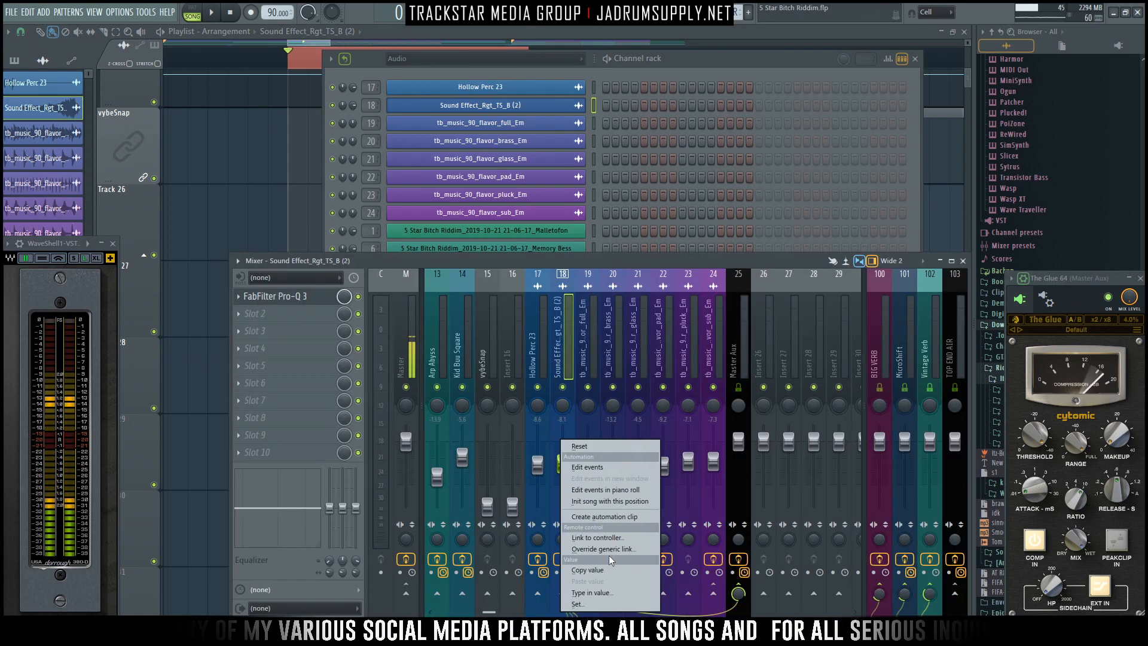
pyautogui.click(604, 516)
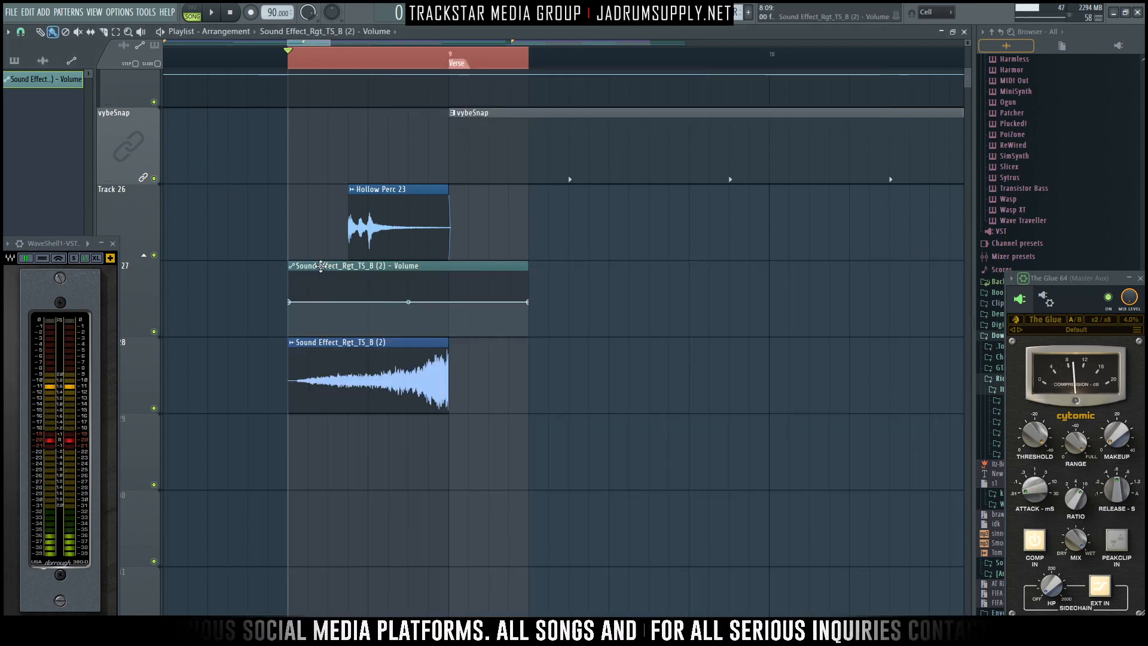
pyautogui.moveTo(321, 265); pyautogui.dragTo(328, 425)
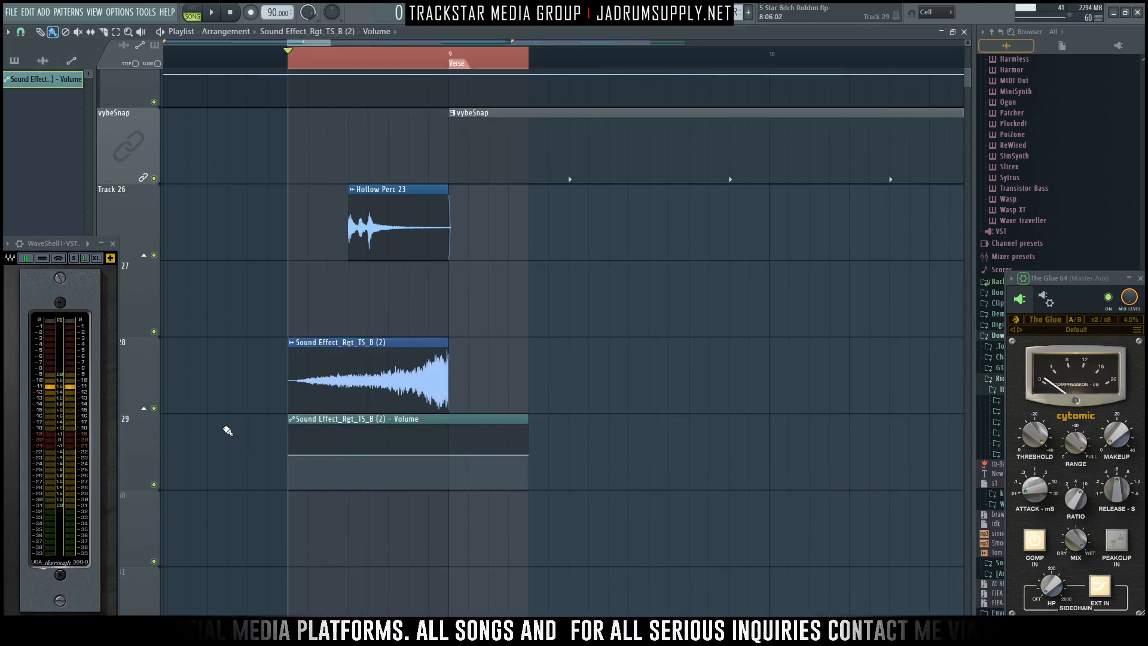
# Lock the volume automation track and the Sound Effect_Rgt_TS_B (2) audio track above it to their content.
pyautogui.rightClick(150, 451)
pyautogui.click(214, 504)
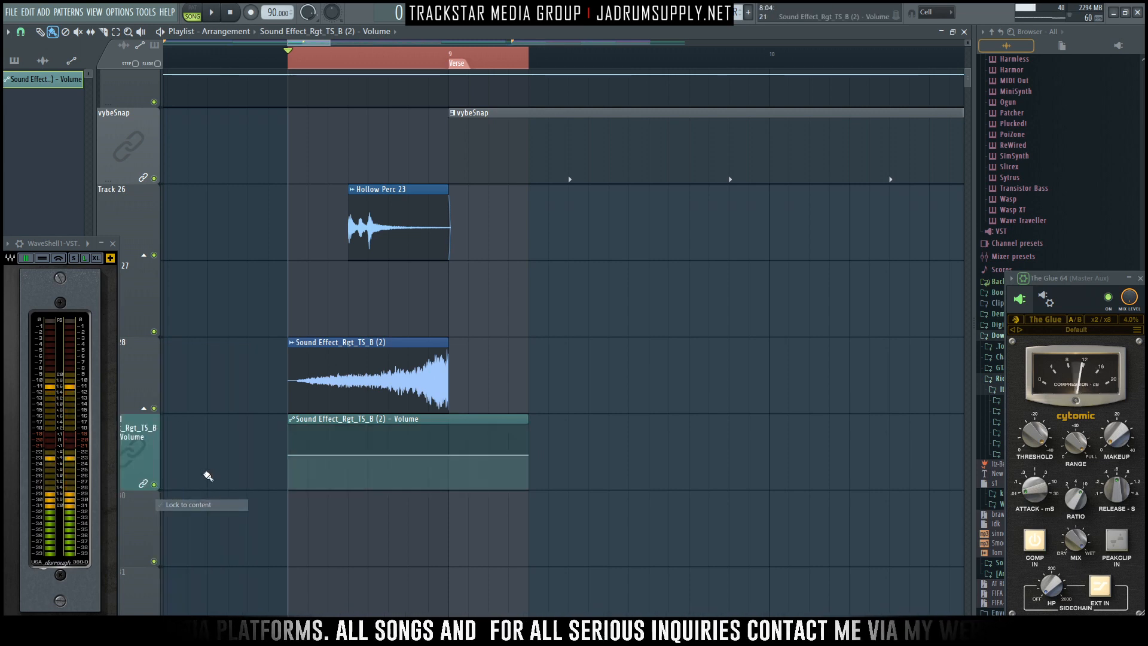
pyautogui.rightClick(134, 376)
pyautogui.click(190, 497)
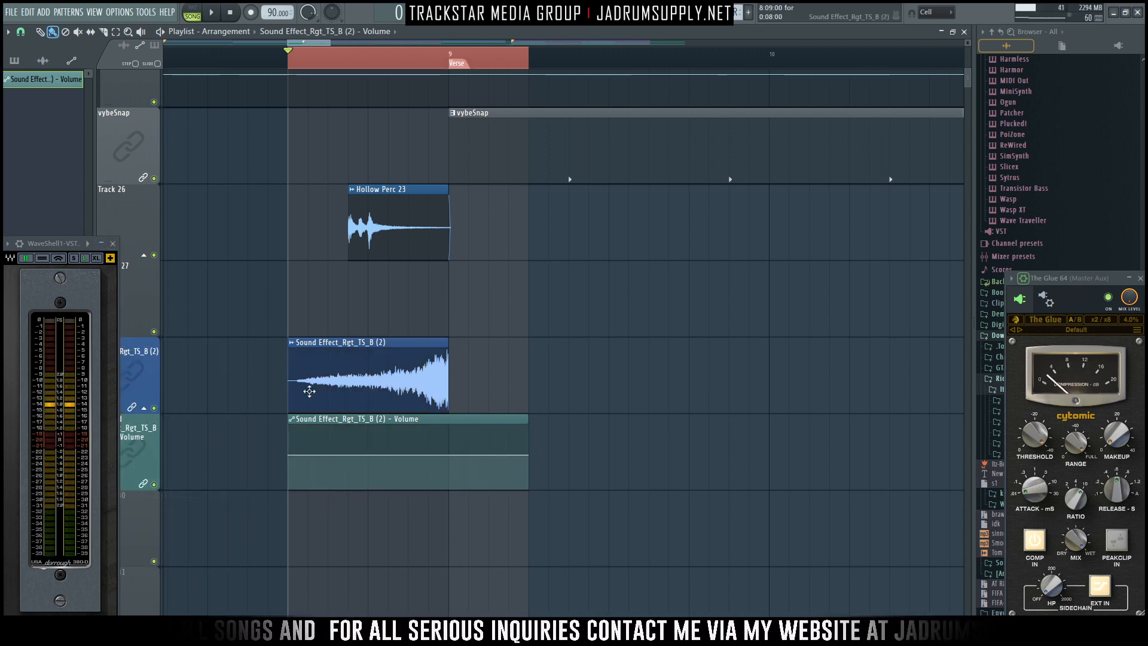
# Shape the volume automation as a curved rise from zero to 53% at bar 9, with an instant drop to zero there.
pyautogui.moveTo(289, 456); pyautogui.dragTo(280, 556)
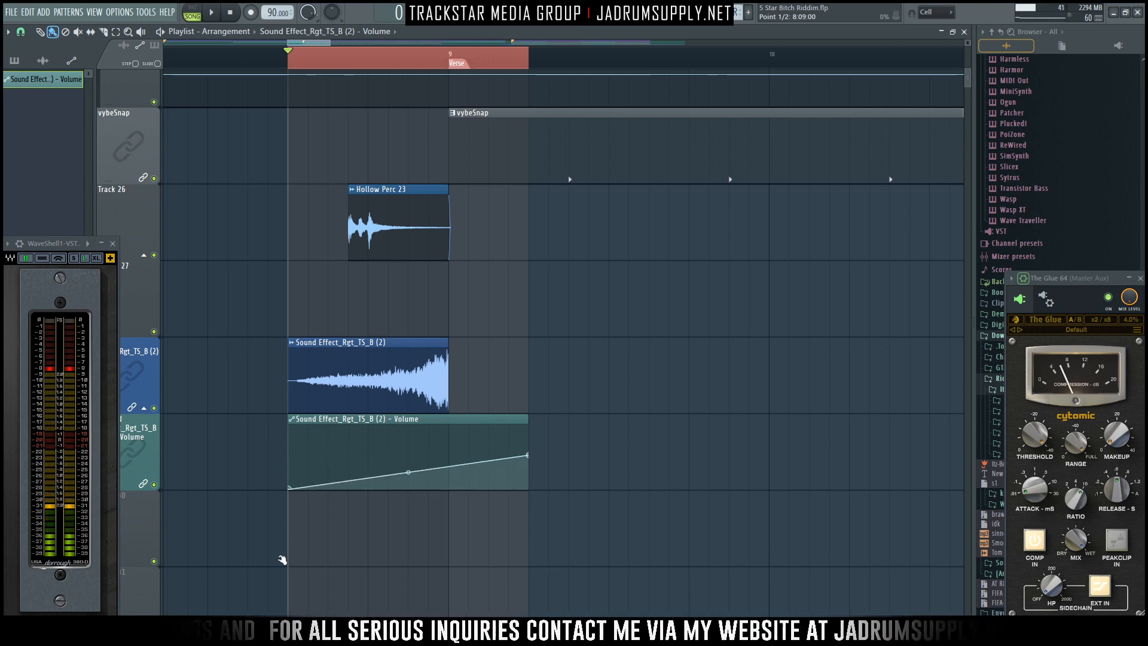
pyautogui.rightClick(528, 455)
pyautogui.click(564, 582)
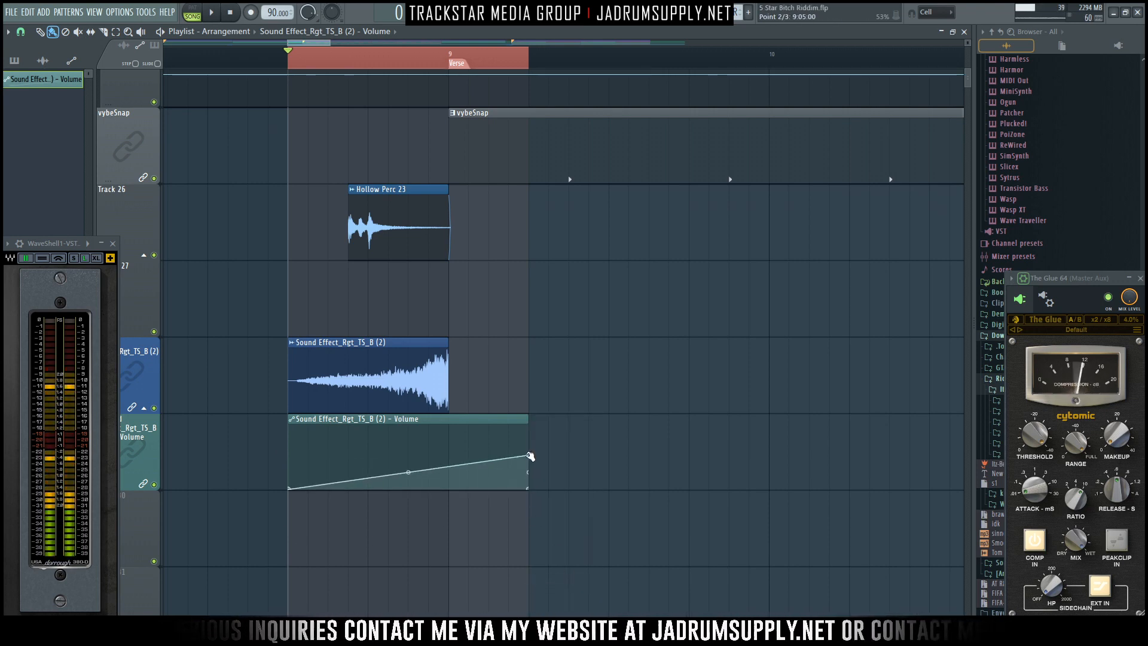
pyautogui.moveTo(529, 456); pyautogui.dragTo(454, 496)
pyautogui.rightClick(451, 462)
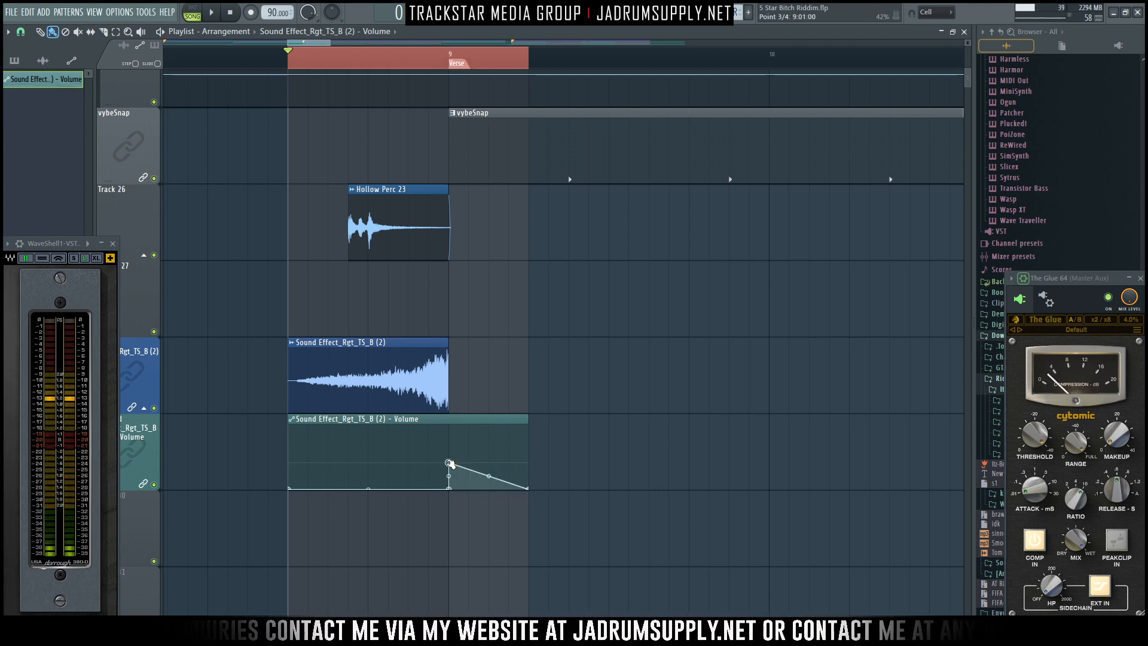
pyautogui.rightClick(449, 464)
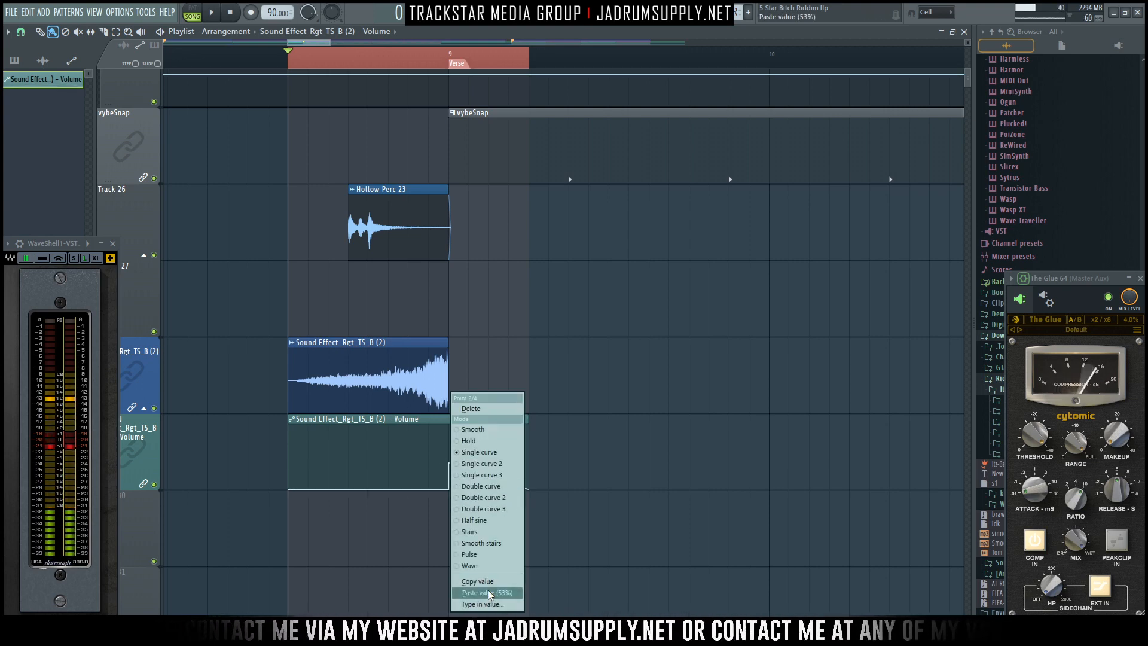
pyautogui.click(487, 592)
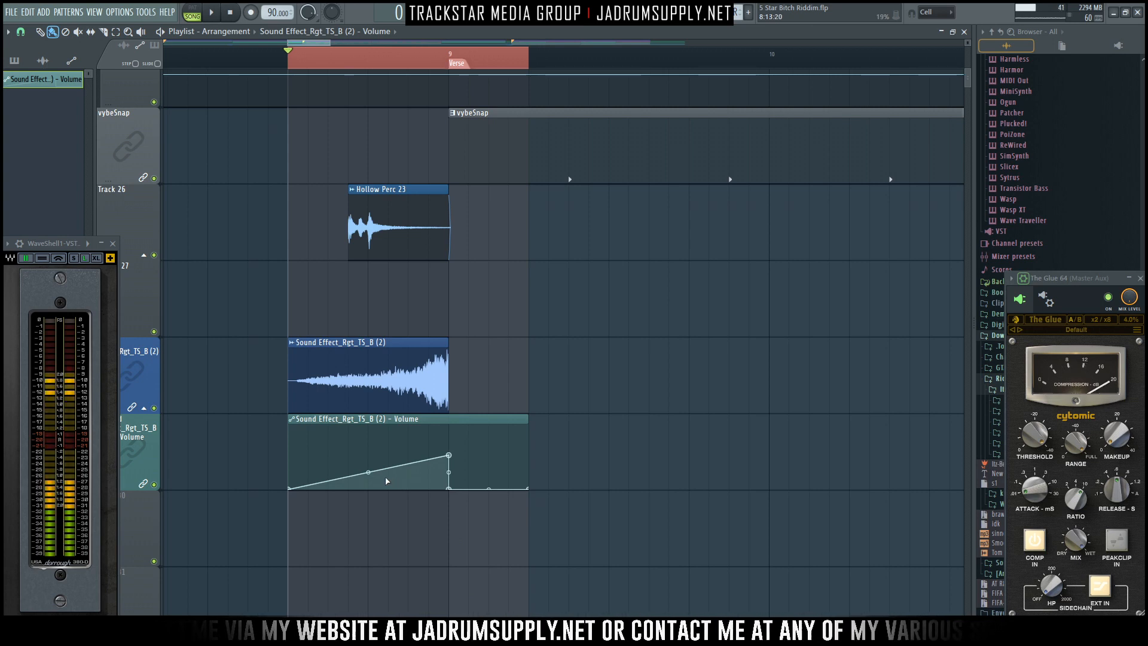
pyautogui.moveTo(368, 473); pyautogui.dragTo(368, 483)
# Compare the loop with the Sound Effect_Rgt_TS_B (2) volume automation track muted and unmuted.
pyautogui.press('space')
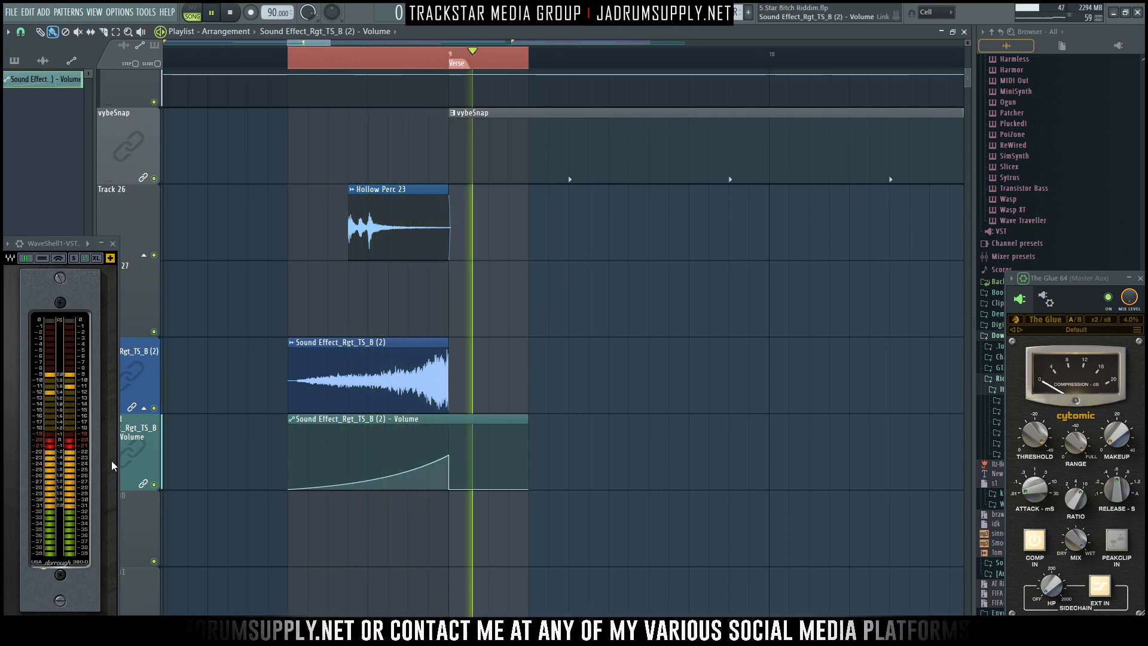
pyautogui.click(155, 484)
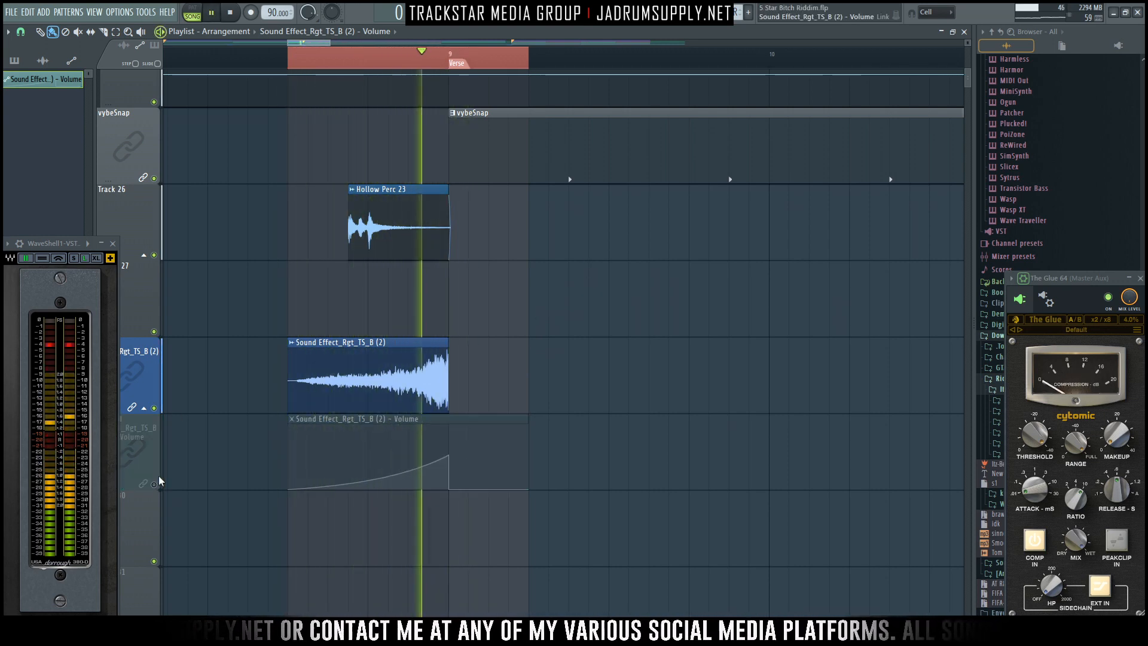
pyautogui.click(155, 485)
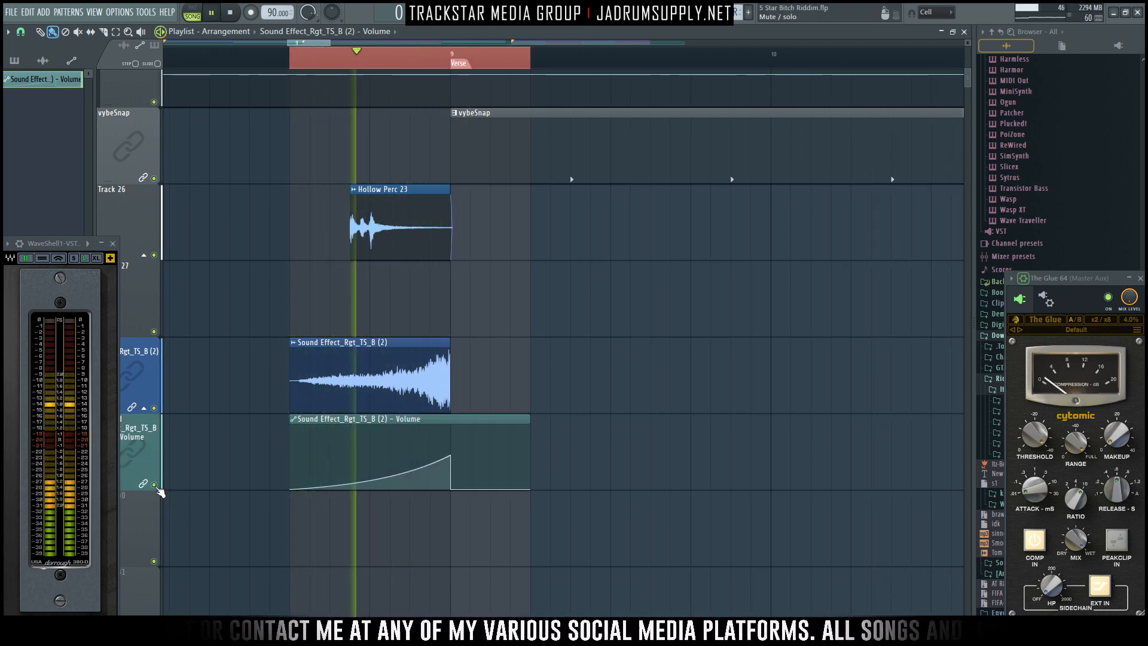
pyautogui.press('space')
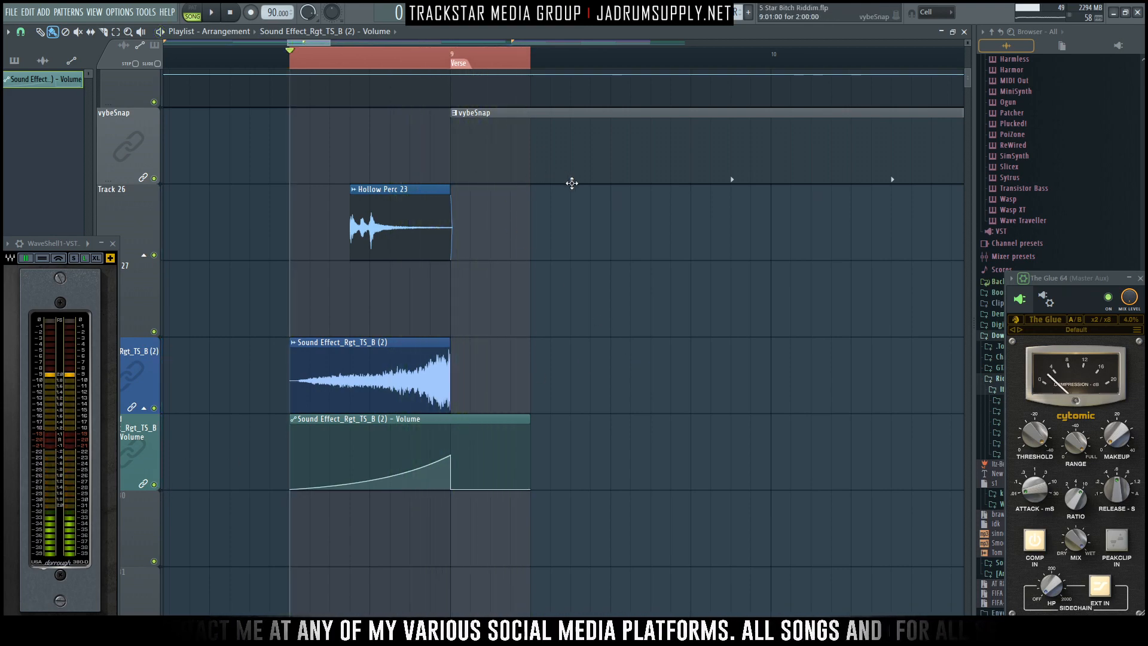
# Audition the looped transition into the Verse and review the effect's placement in the whole arrangement.
pyautogui.keyDown('ctrl'); pyautogui.rightClick(574, 183); pyautogui.keyUp('ctrl')
pyautogui.scroll(2, 379, 63)
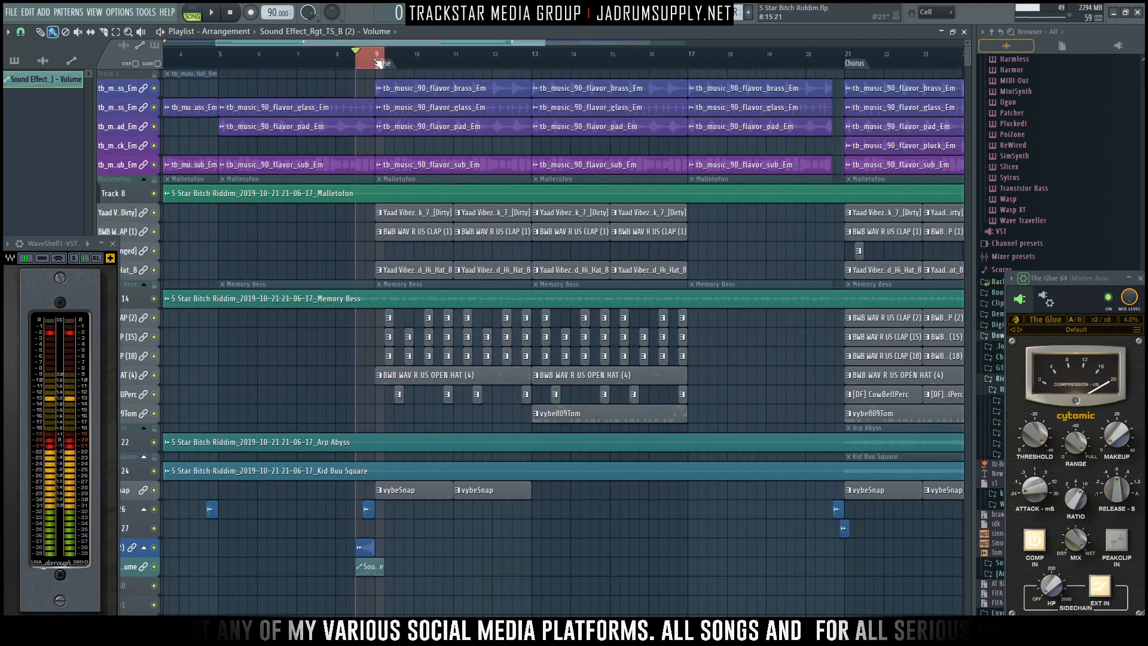
pyautogui.scroll(3, 379, 62)
pyautogui.press('space')
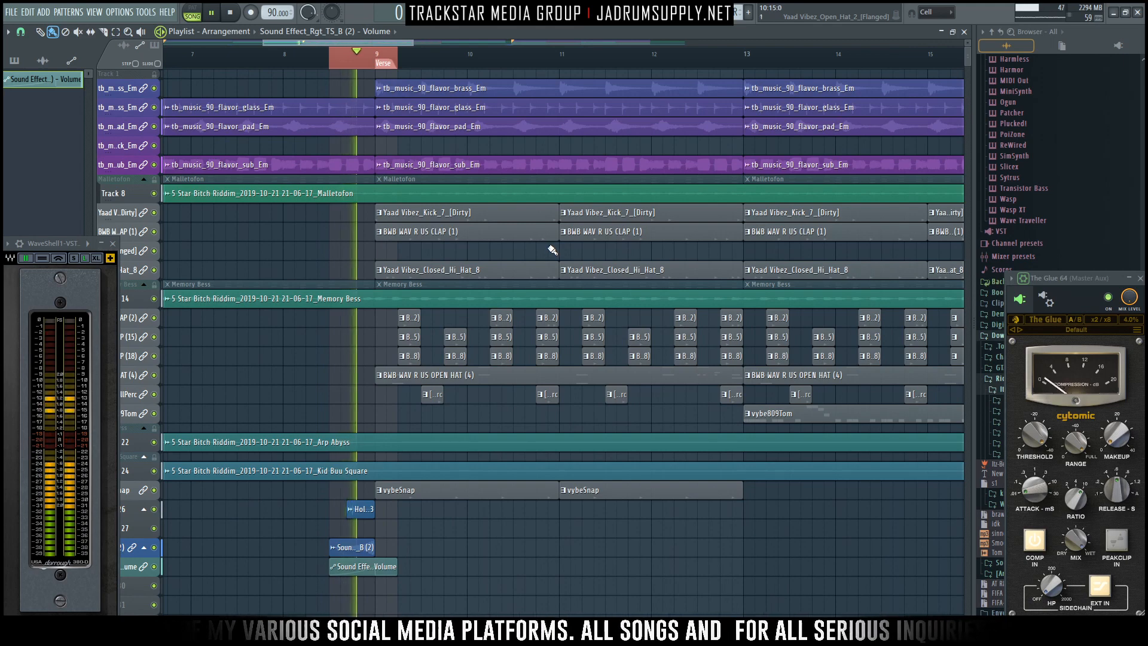
pyautogui.press('space')
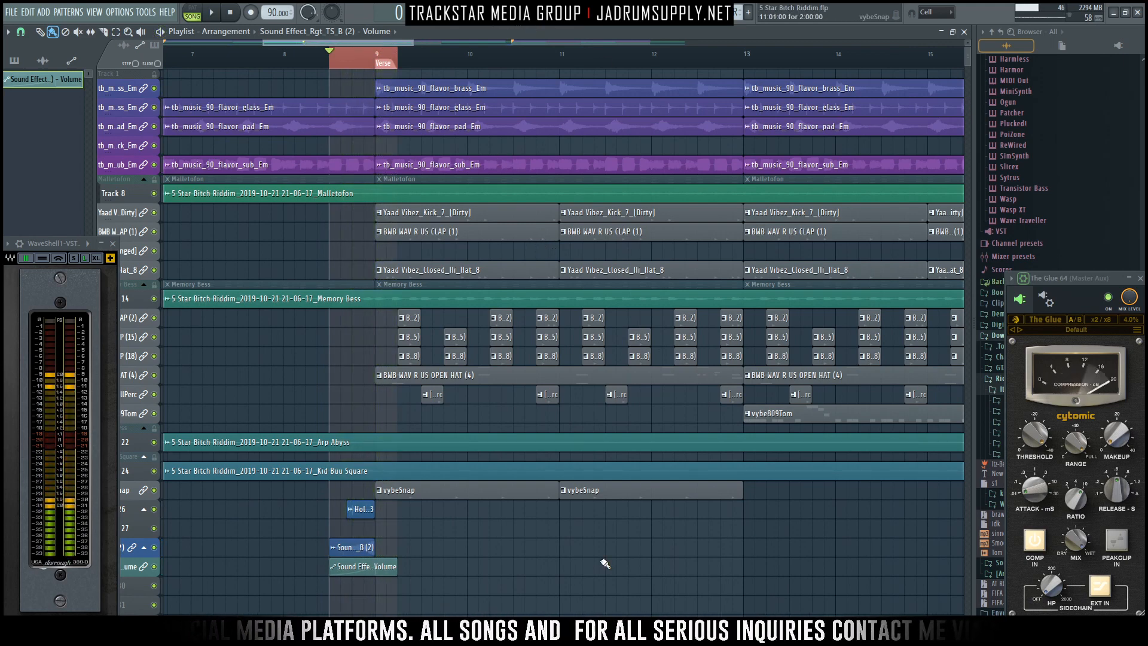
pyautogui.scroll(-5, 629, 575)
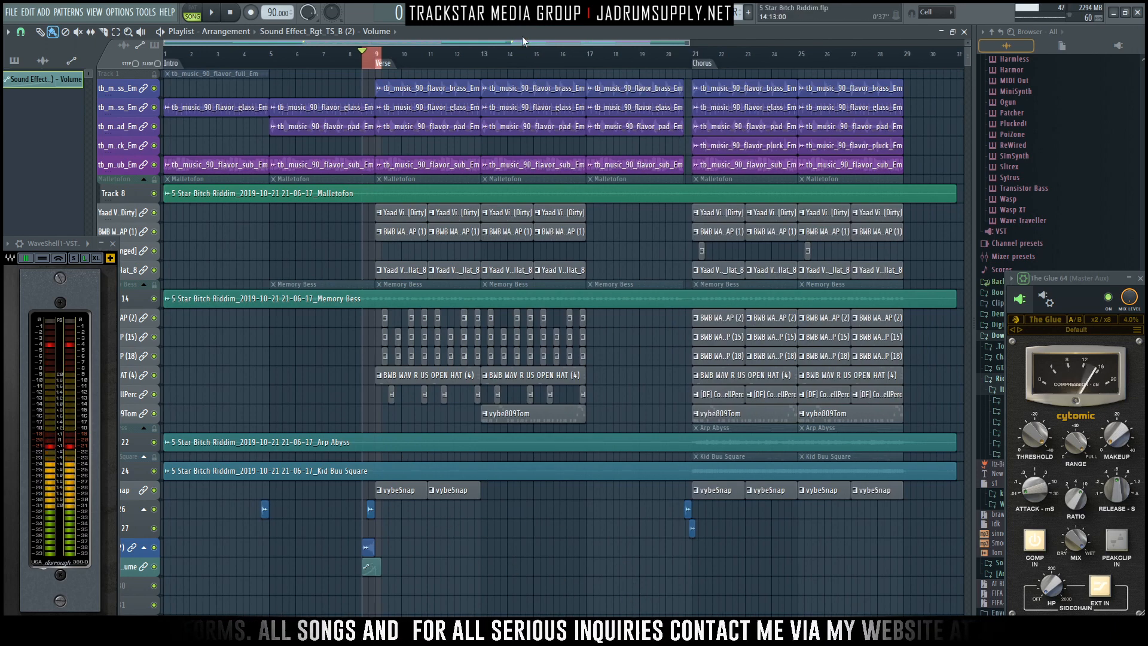
# Loop the Verse section and raise the vybeSnap mixer track to about 48% (-13.2 dB) while auditioning it soloed.
pyautogui.press('F9')
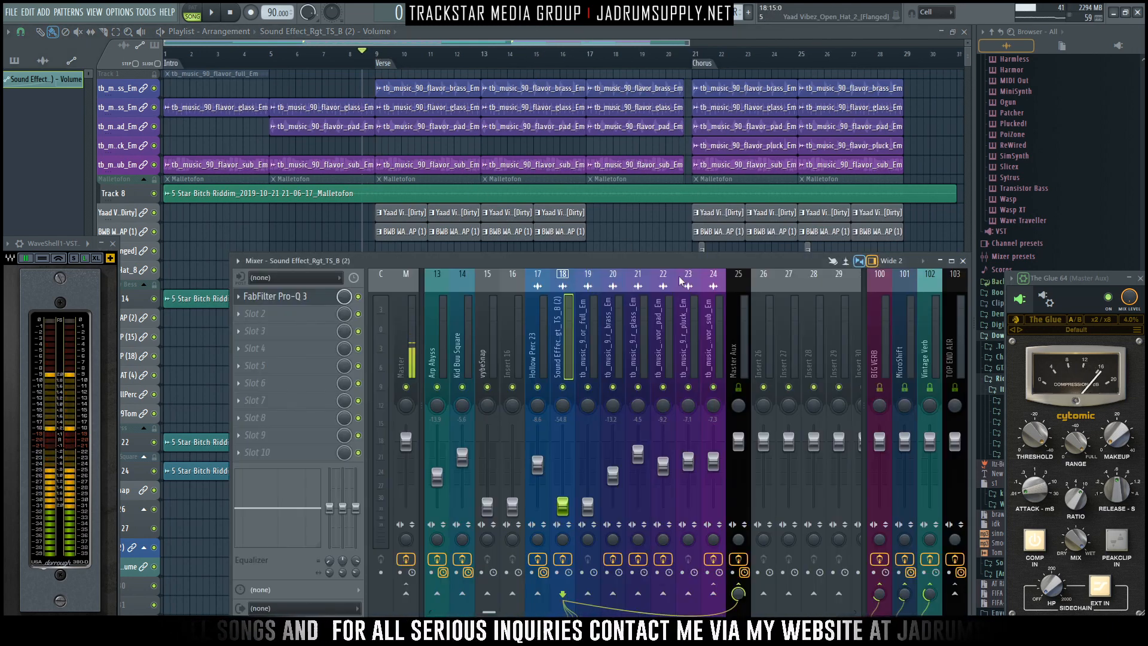
pyautogui.doubleClick(385, 64)
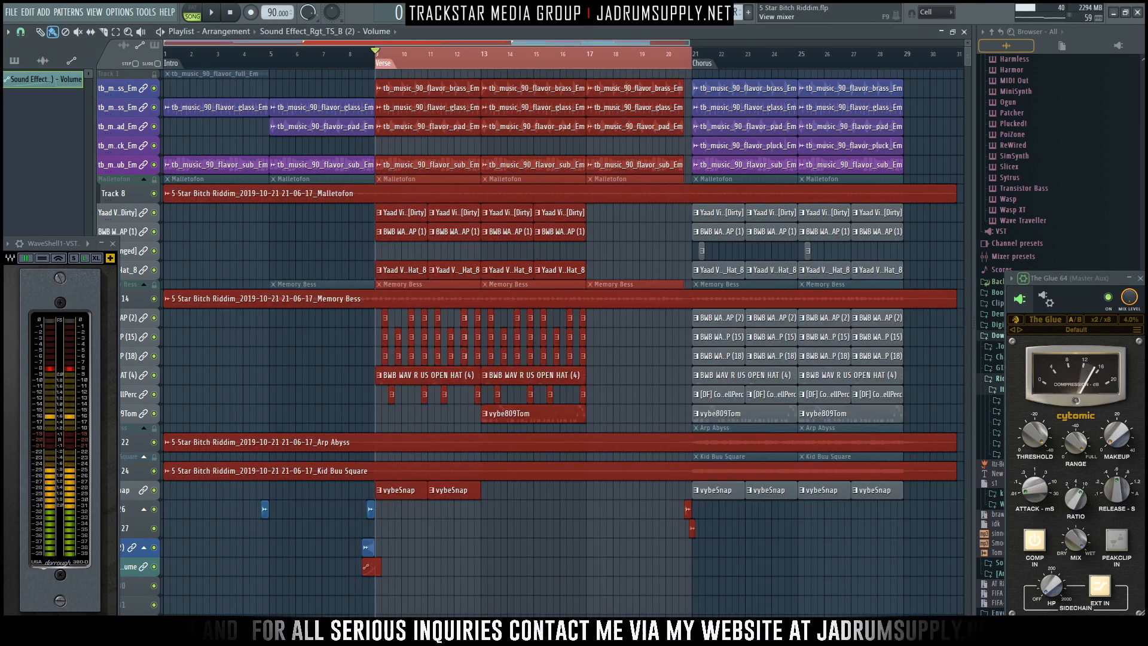
pyautogui.press('F9')
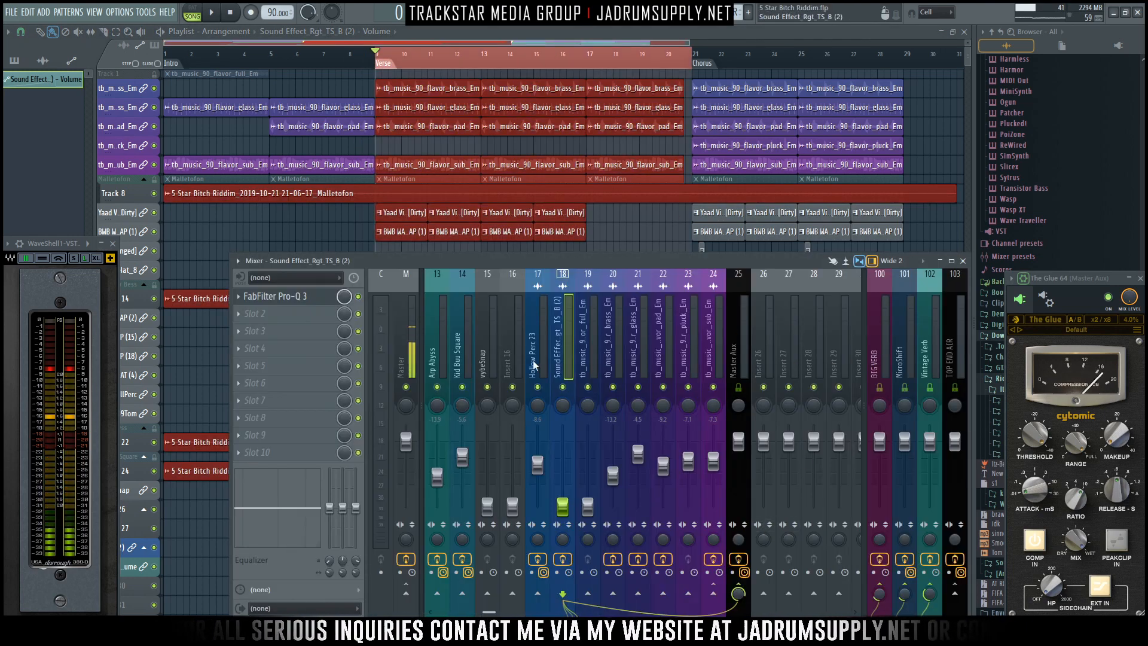
pyautogui.click(487, 365)
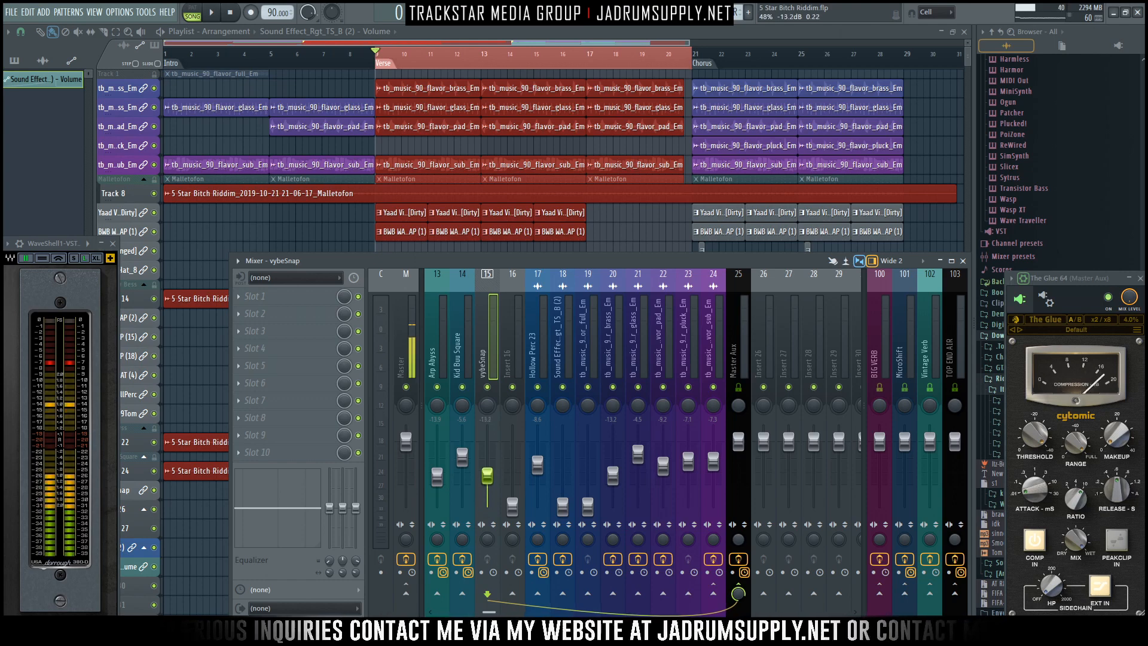
pyautogui.press('space')
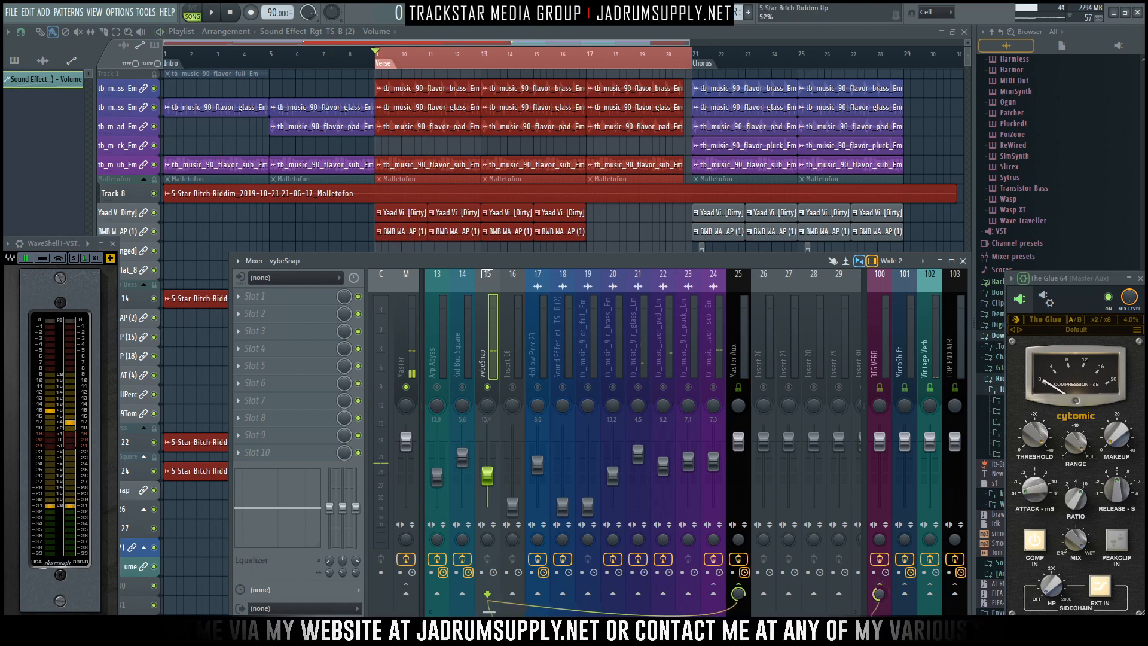
pyautogui.press('space')
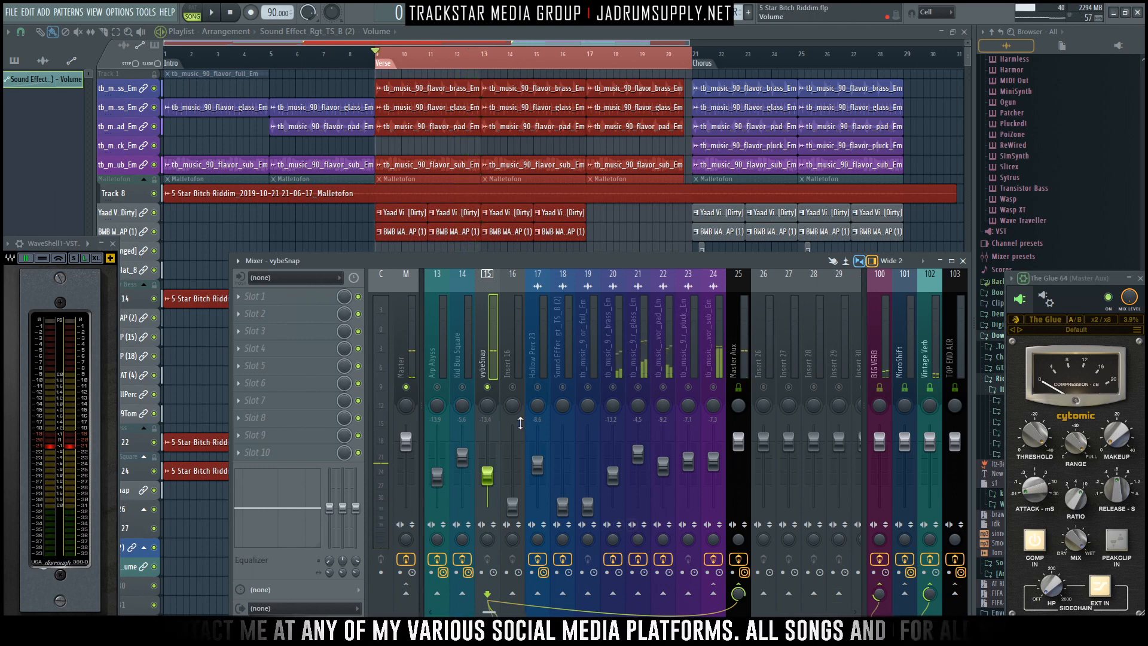
# Toggle the solo on the vybeSnap mixer track to compare it with the full Verse mix.
pyautogui.rightClick(494, 389)
pyautogui.rightClick(494, 388)
pyautogui.rightClick(494, 388)
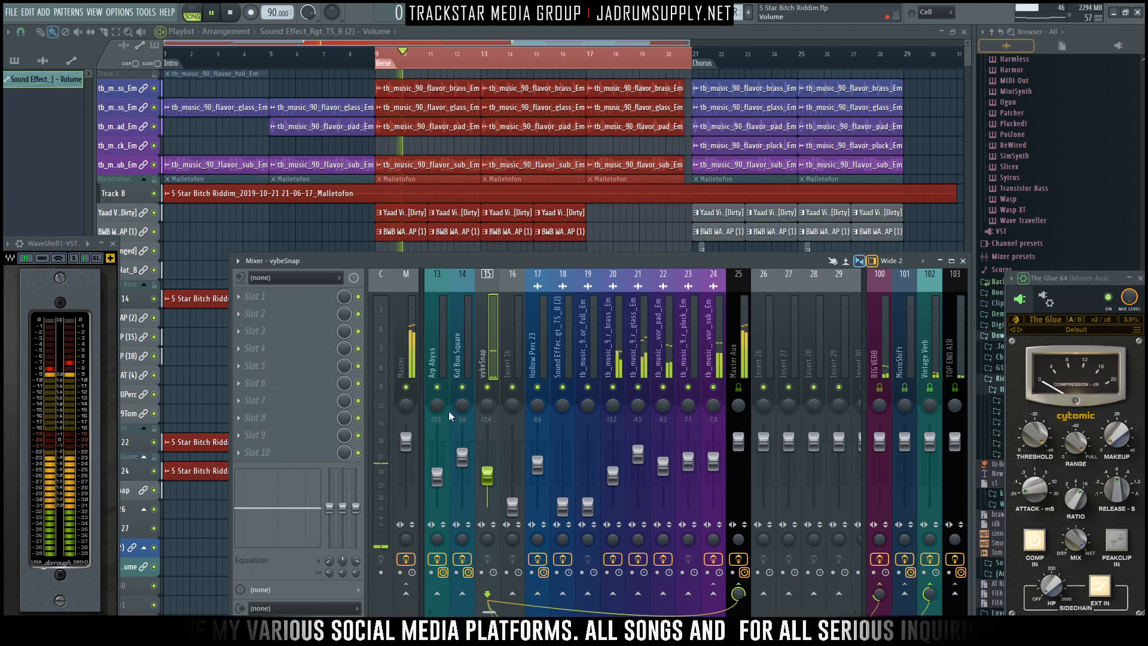
# Show the Unsorted channel group to inspect vybeSnap's steps, and audition the Verse against the arrangement.
pyautogui.click(604, 12)
pyautogui.press('space')
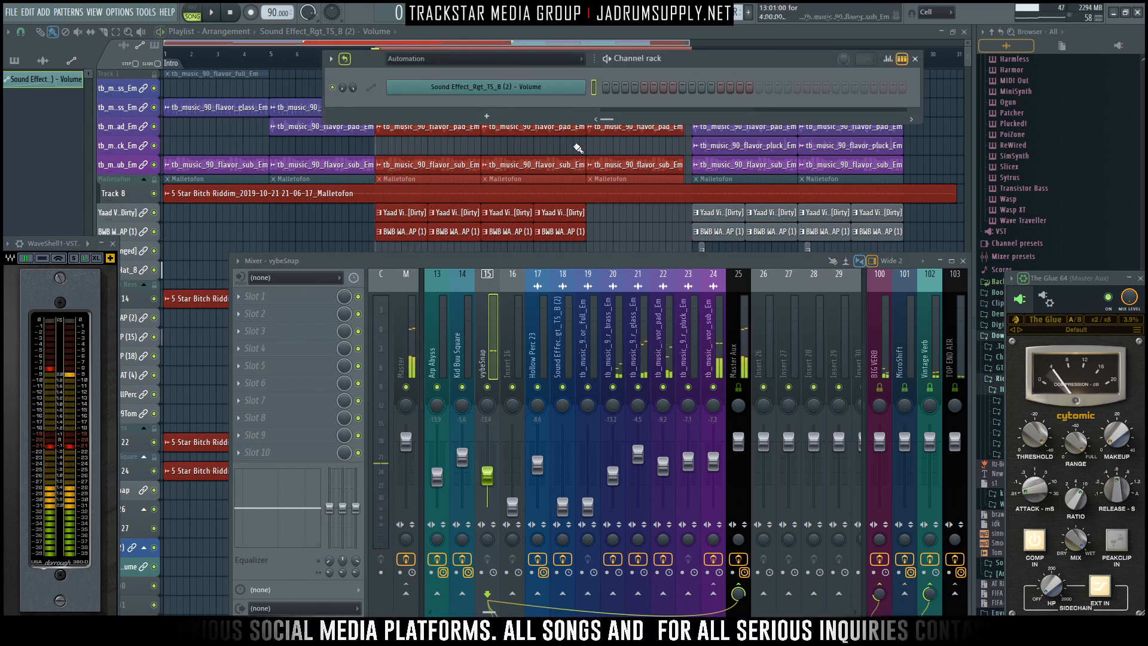
pyautogui.scroll(2, 729, 58)
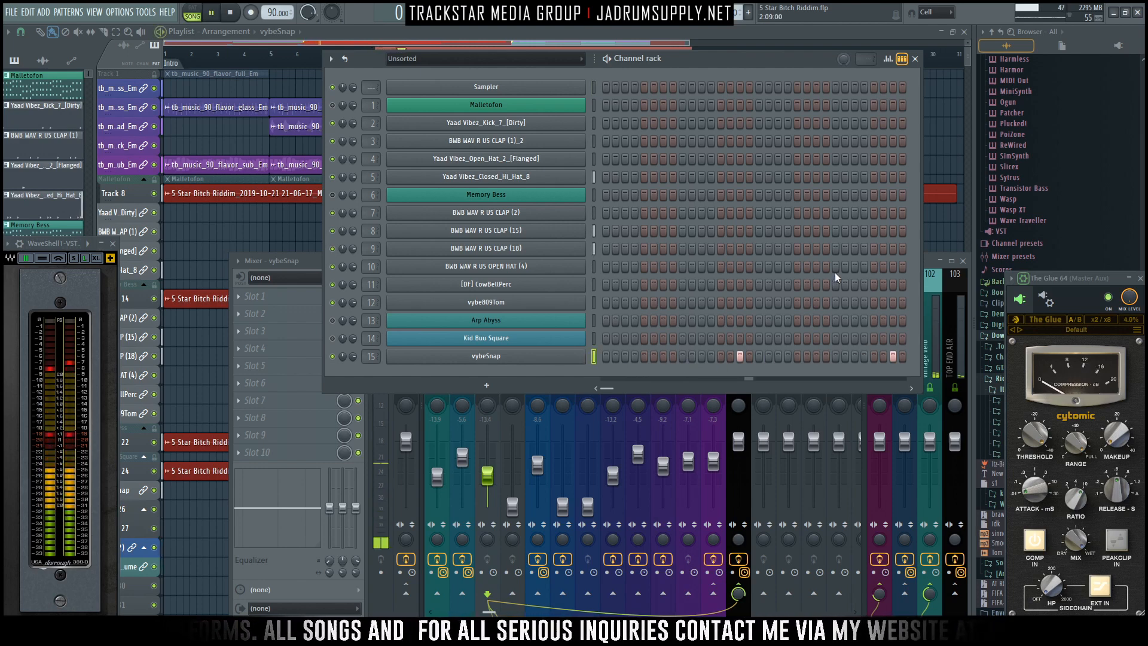
pyautogui.click(280, 226)
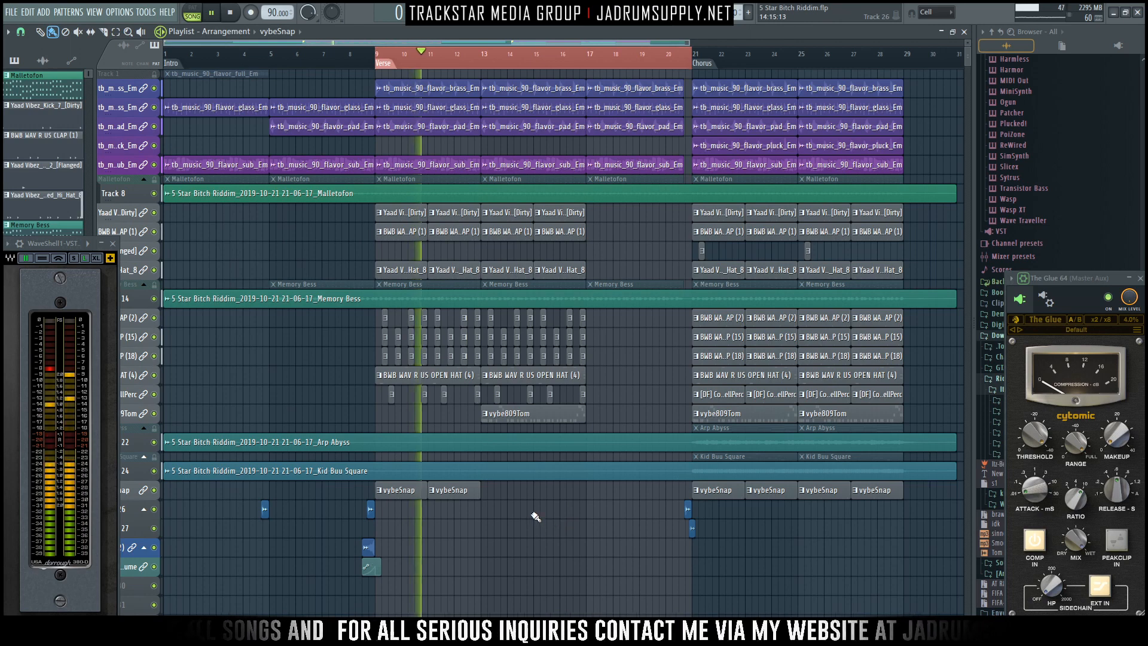
pyautogui.press('space')
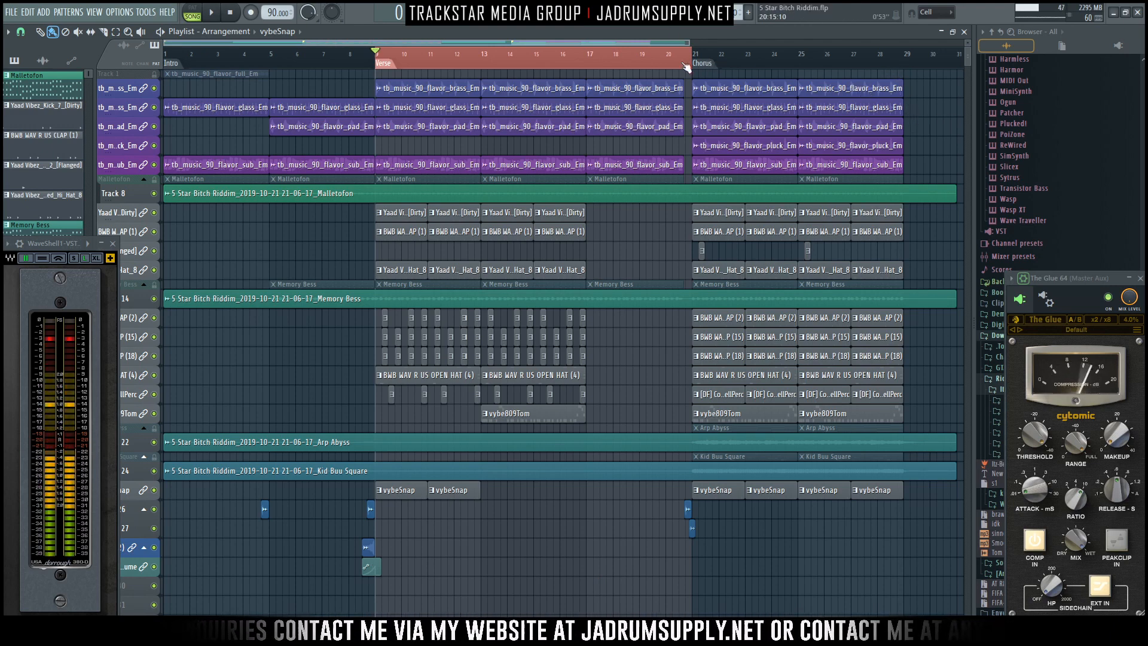
# Select the tb_music_90_flavor_full_Em mixer track and solo playlist Track 1, which holds its clip in the Intro.
pyautogui.press('F9')
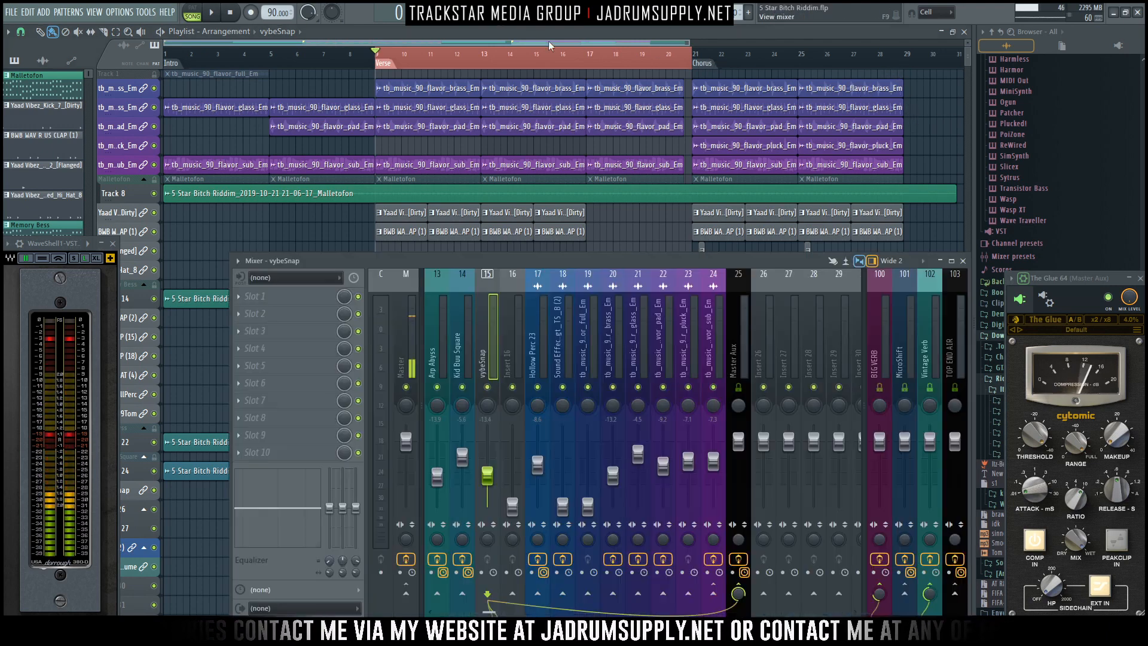
pyautogui.click(558, 362)
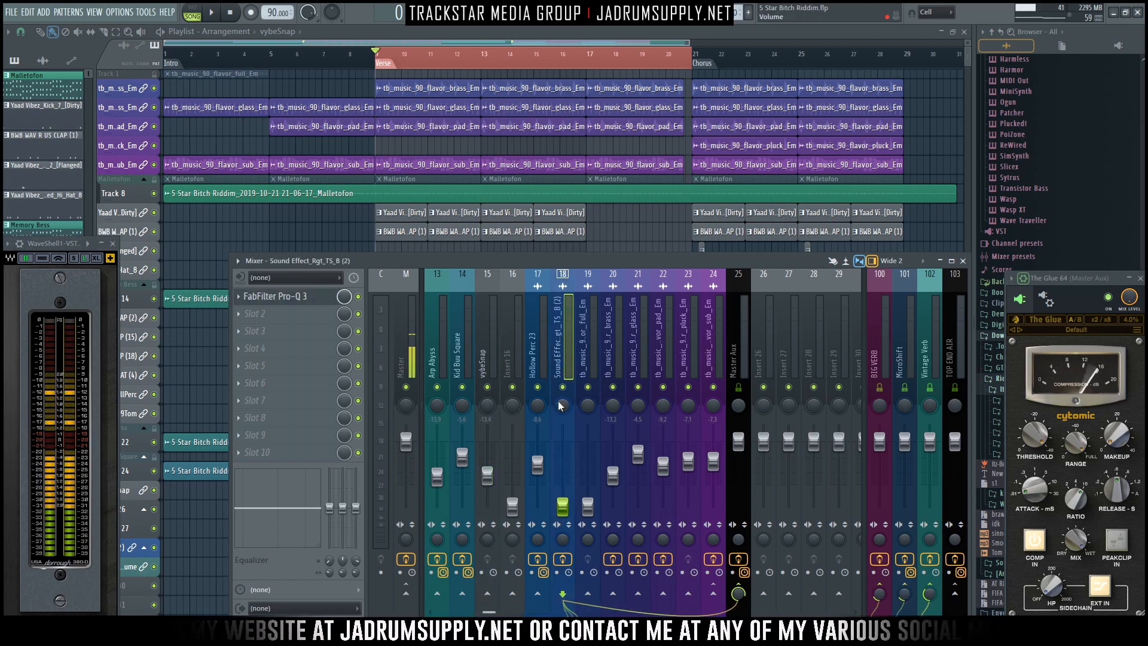
pyautogui.click(585, 321)
pyautogui.rightClick(590, 363)
pyautogui.click(588, 387)
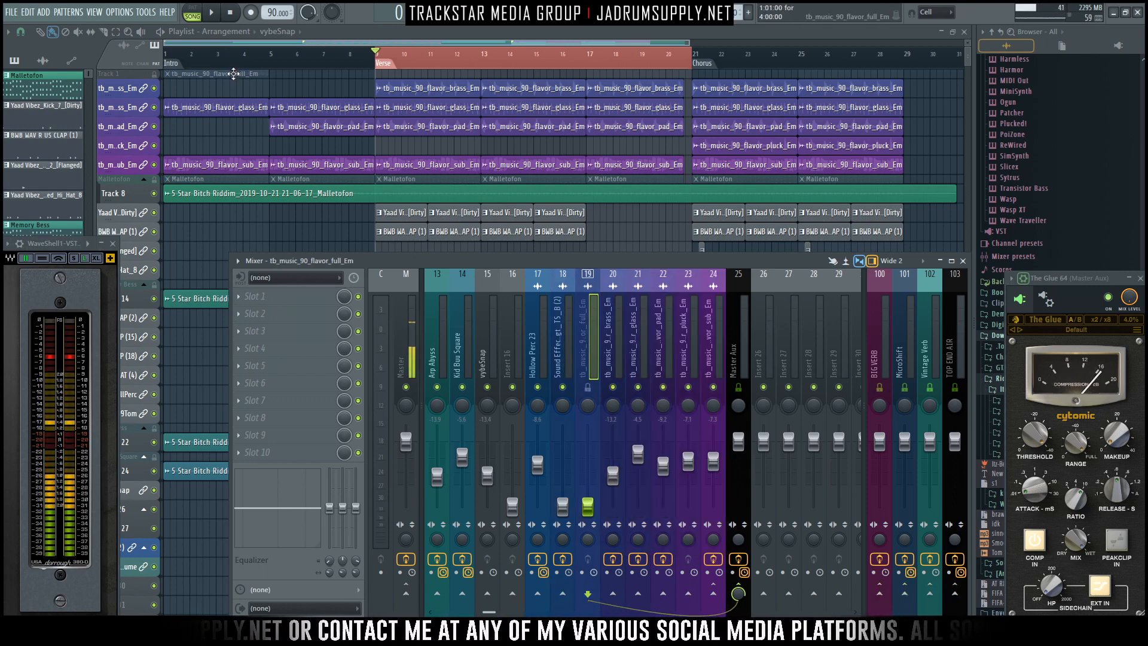
pyautogui.keyDown('ctrl'); pyautogui.click(156, 76); pyautogui.keyUp('ctrl')
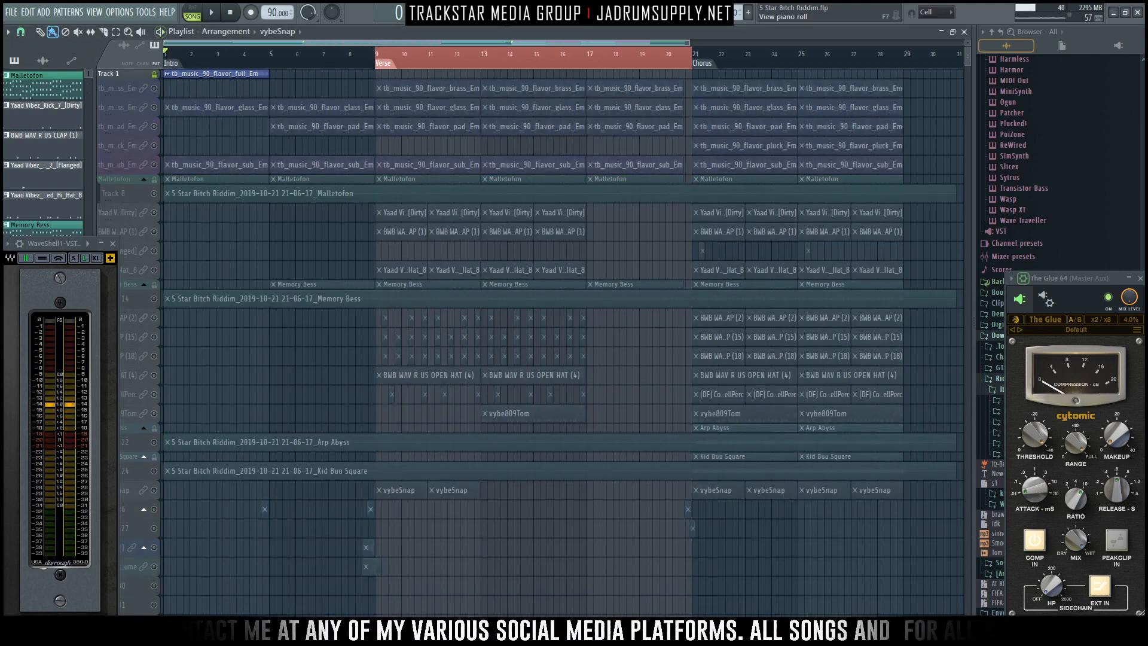
# Raise the tb_music_90_flavor_full_Em mixer track to about -9.7 dB and audition its level during playback.
pyautogui.press('F9')
pyautogui.moveTo(588, 476); pyautogui.dragTo(589, 468)
pyautogui.press('space')
pyautogui.press('space')
pyautogui.click(588, 388)
pyautogui.press('space')
pyautogui.press('space')
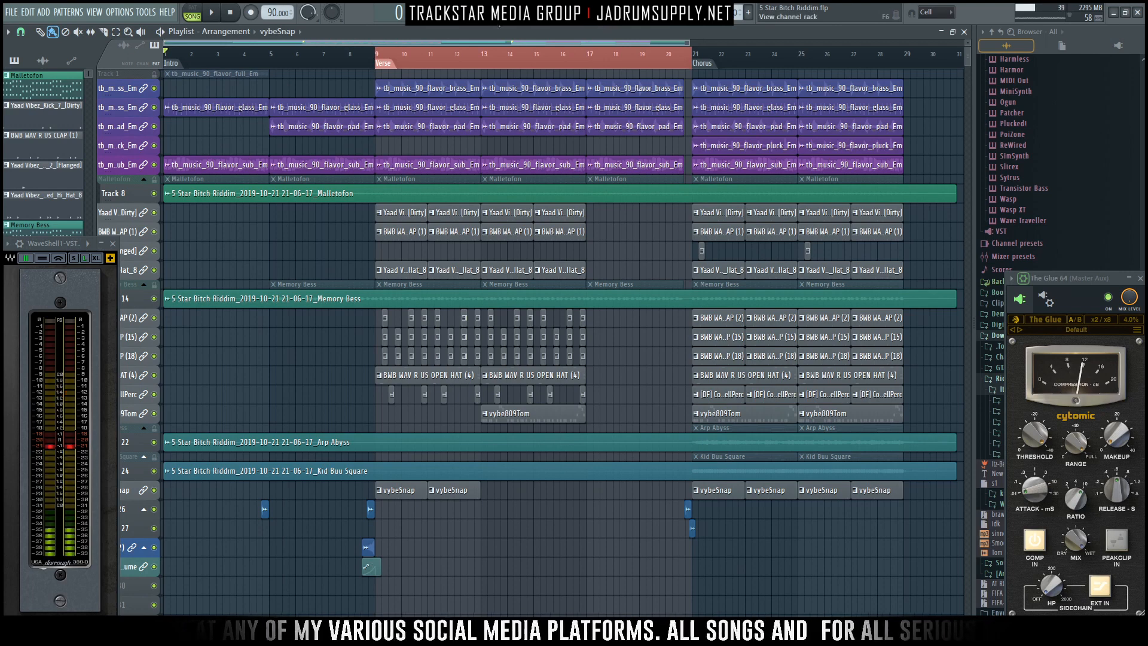
# Switch the mixer to the Compact layout and bring its first insert tracks into view.
pyautogui.click(527, 13)
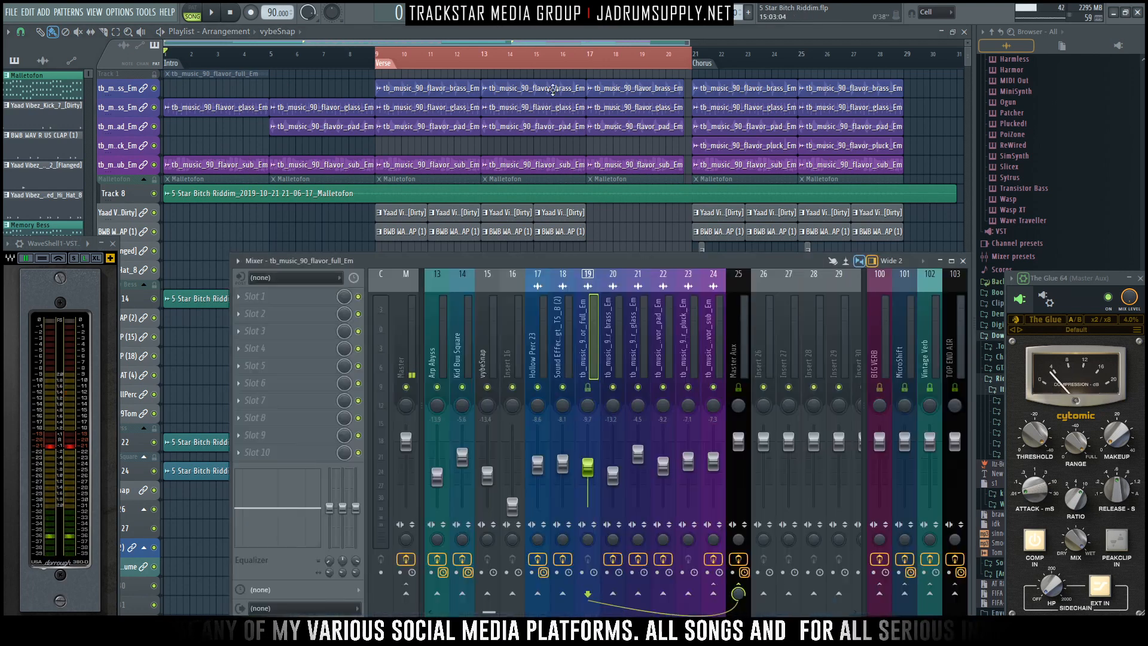
pyautogui.scroll(4, 712, 330)
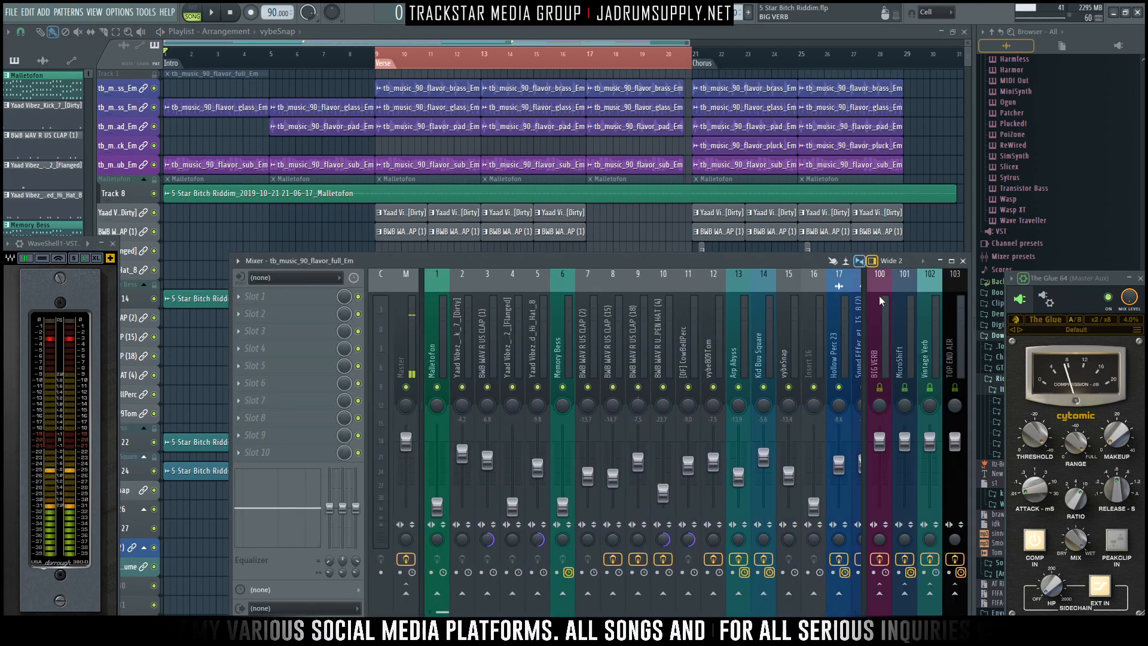
pyautogui.scroll(2, 891, 262)
pyautogui.click(893, 263)
pyautogui.click(910, 276)
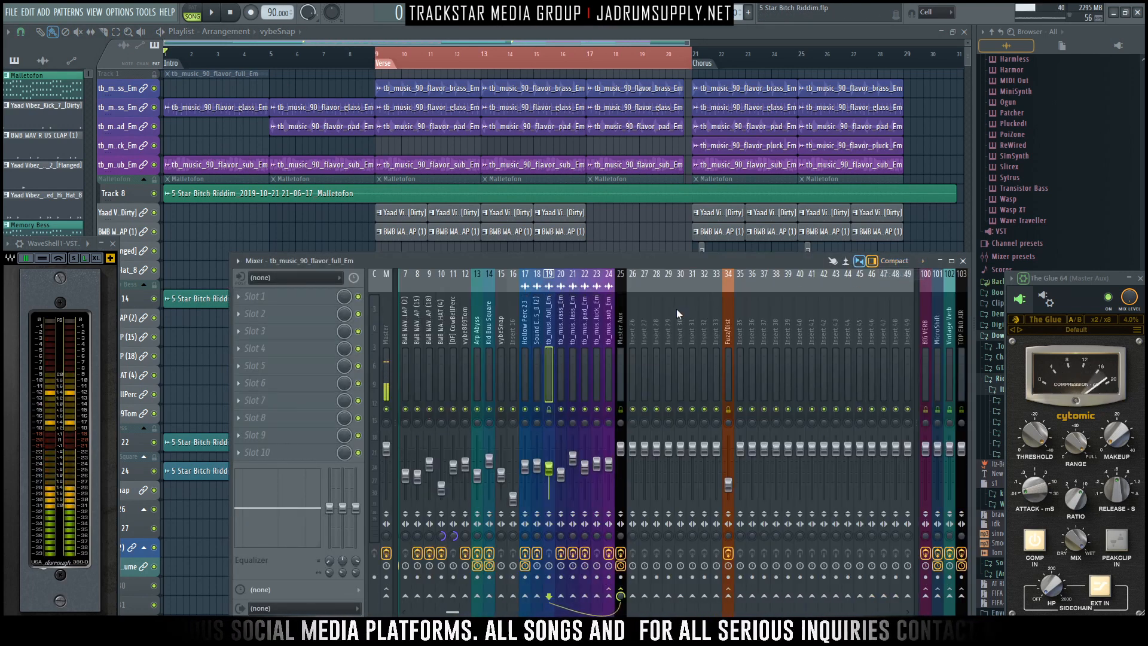
pyautogui.scroll(2, 643, 324)
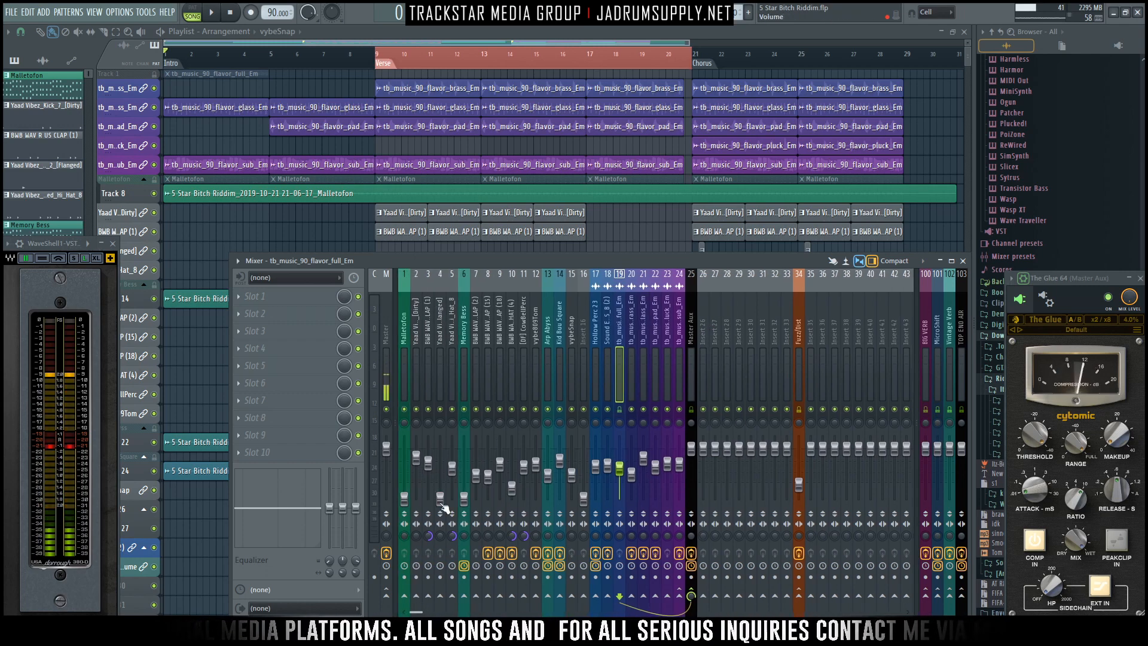
# Select the Yaad Vibez_Open_Hat_2_[Flanged] mixer track and look through the playlist tracks to check which parts are used in the arrangement.
pyautogui.click(441, 327)
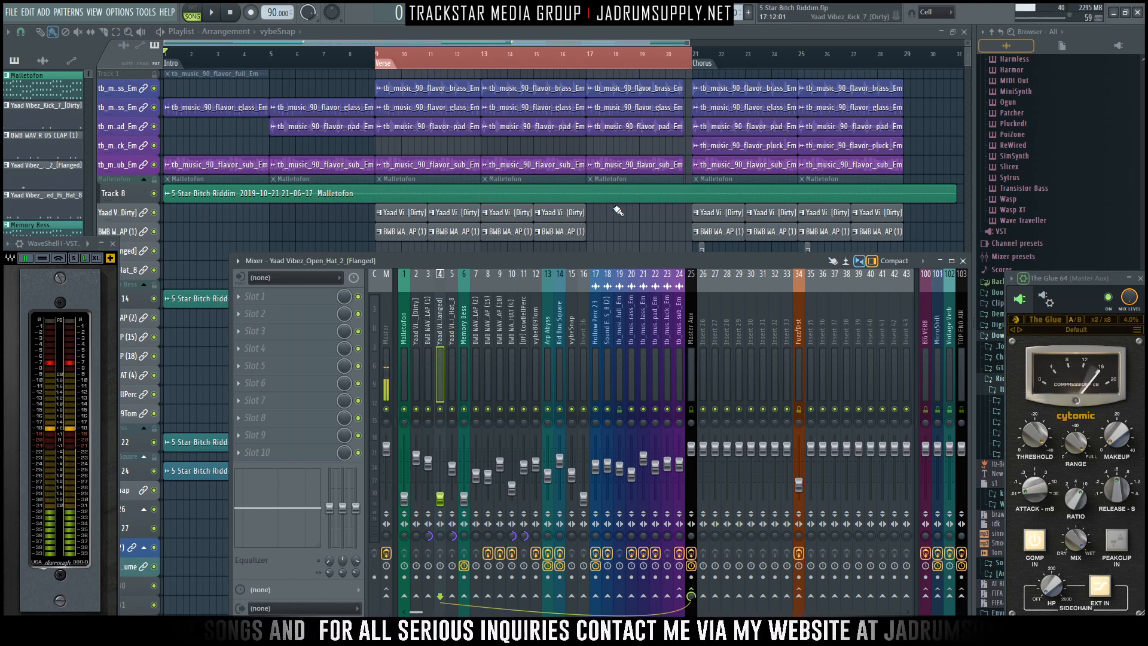
pyautogui.scroll(-10, 618, 211)
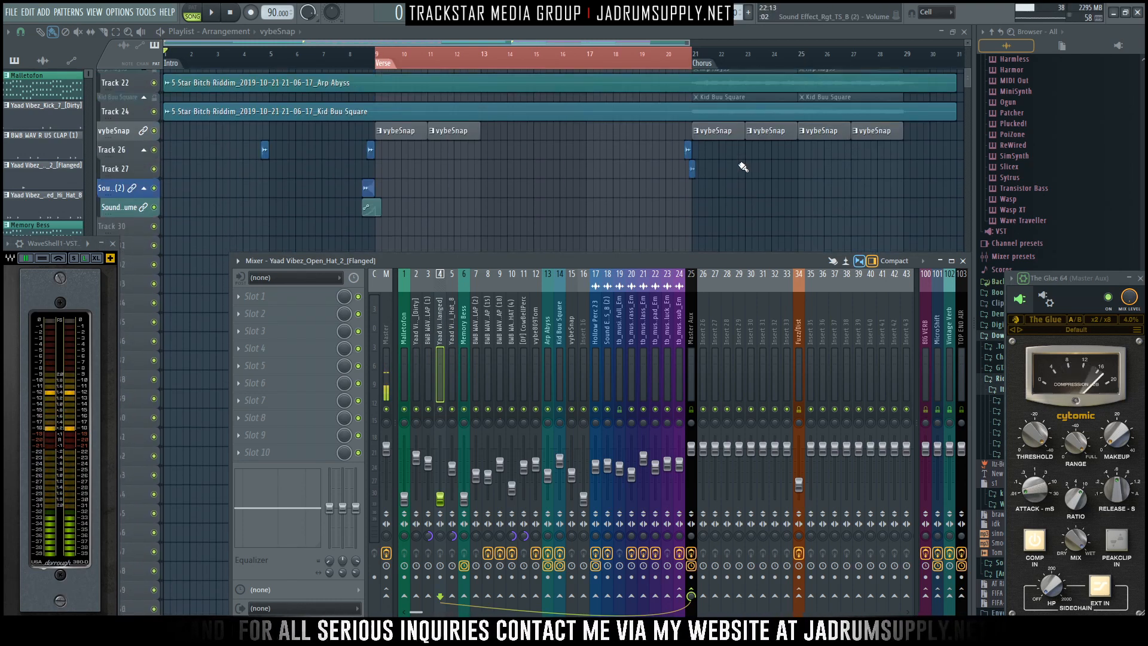
pyautogui.scroll(6, 743, 167)
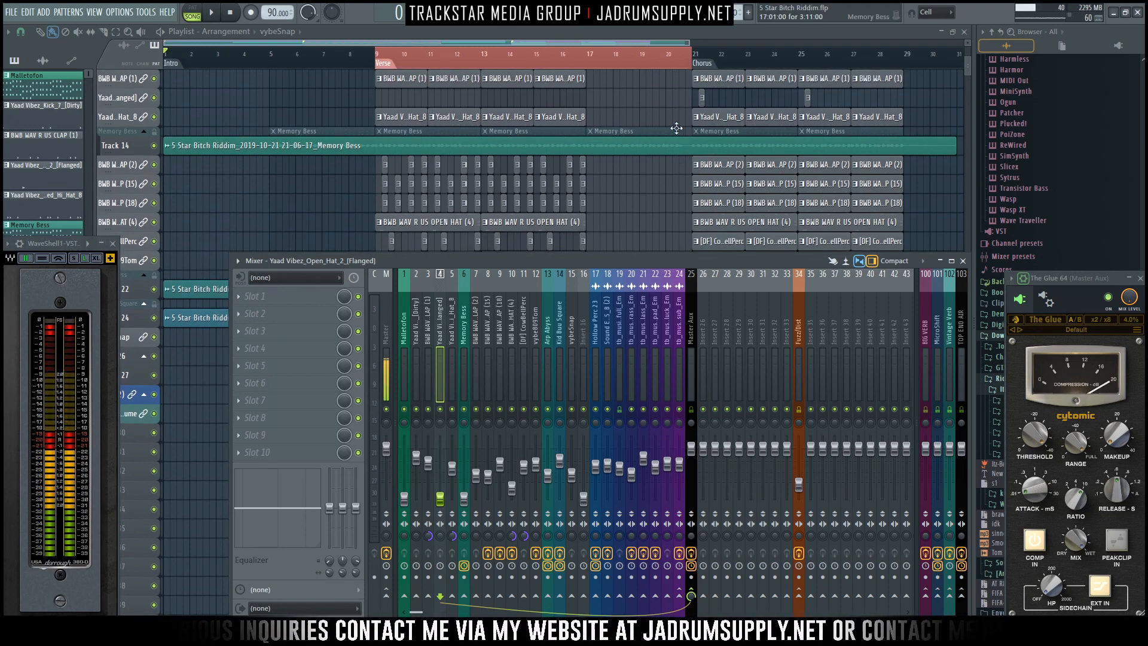
pyautogui.scroll(3, 577, 137)
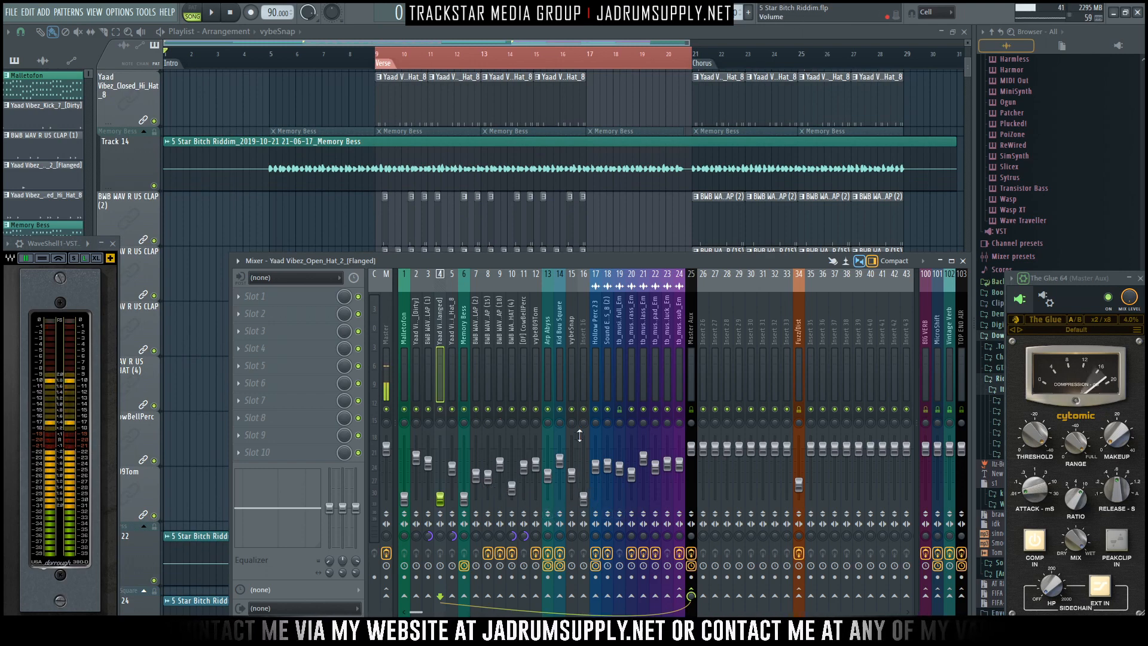
pyautogui.scroll(1, 444, 141)
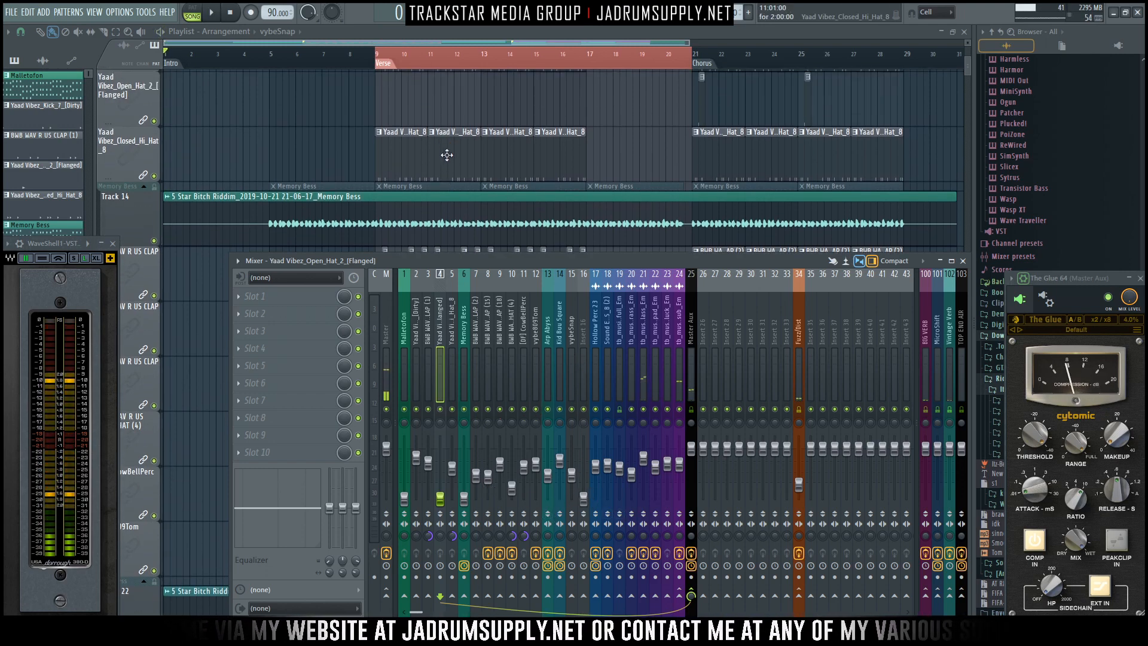
pyautogui.scroll(2, 386, 51)
pyautogui.scroll(6, 455, 112)
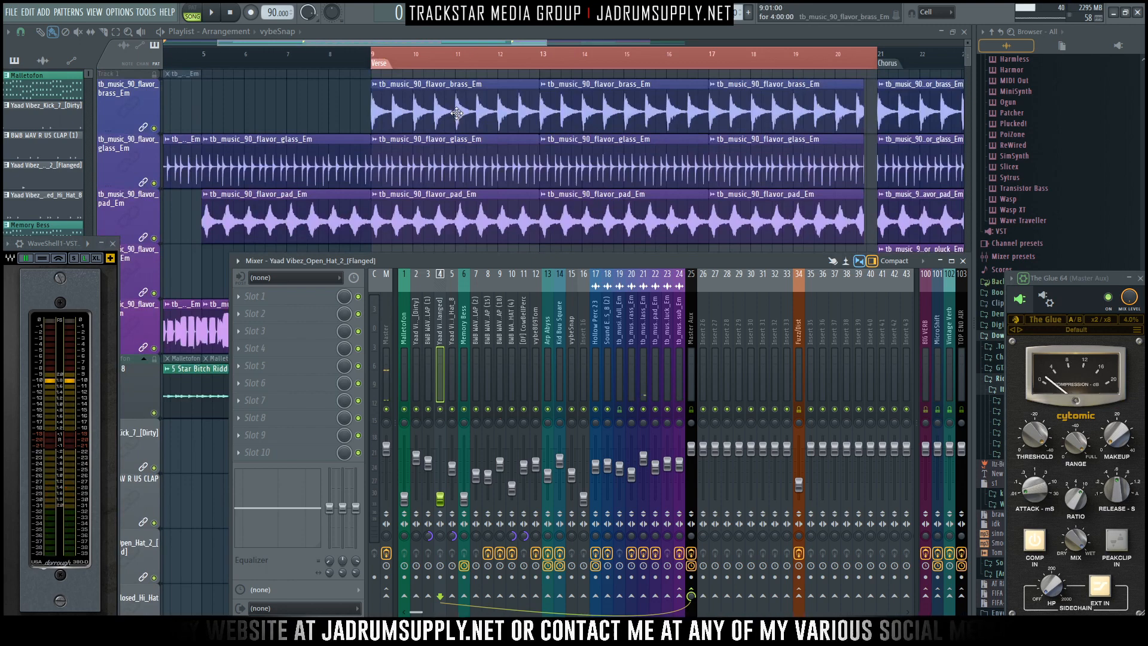
pyautogui.scroll(-5, 455, 111)
pyautogui.scroll(-3, 455, 111)
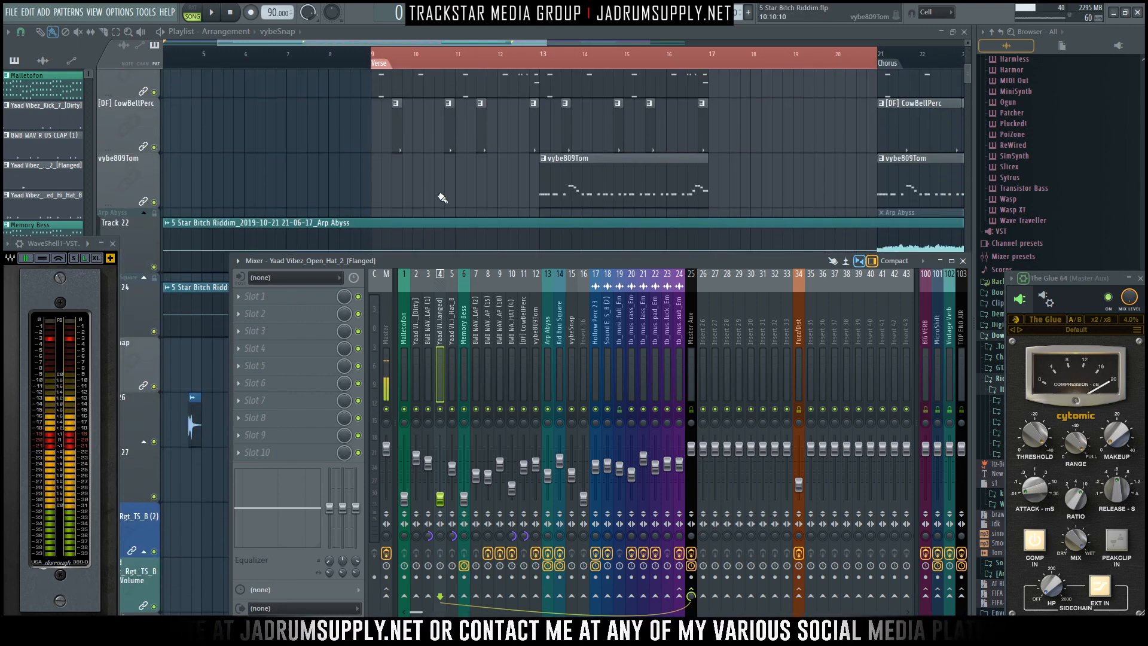
pyautogui.scroll(4, 431, 184)
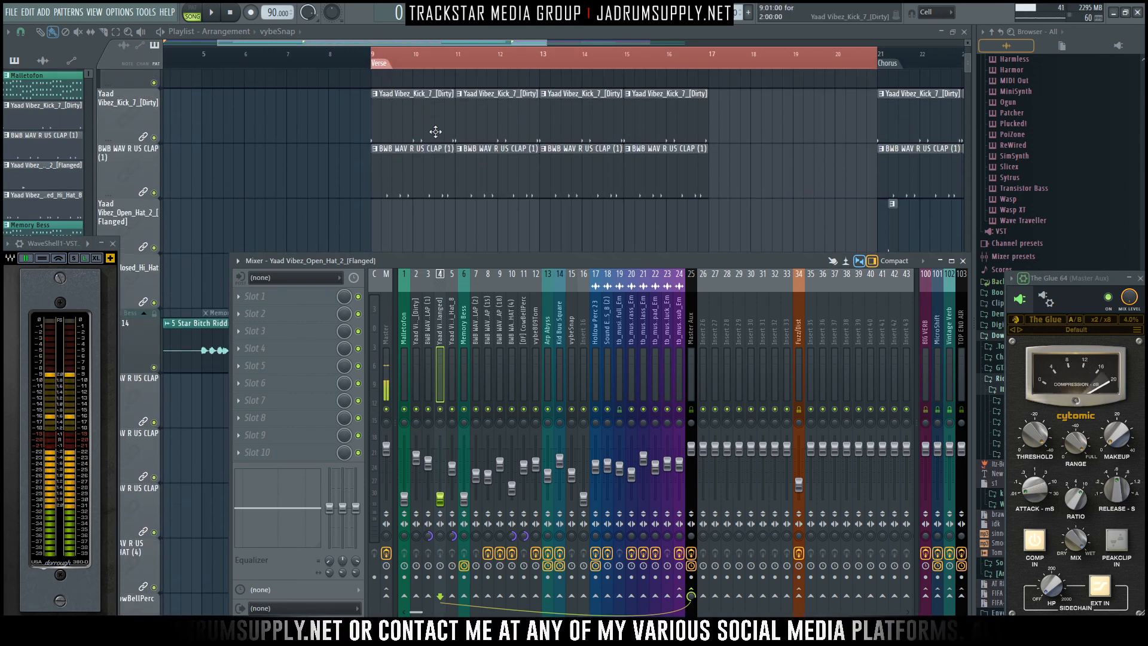
pyautogui.scroll(-10, 433, 123)
# Raise the Malletofon mixer track to about 53% (-11.9 dB) and add Fruity Parametric EQ 2 to its first effect slot.
pyautogui.press('space')
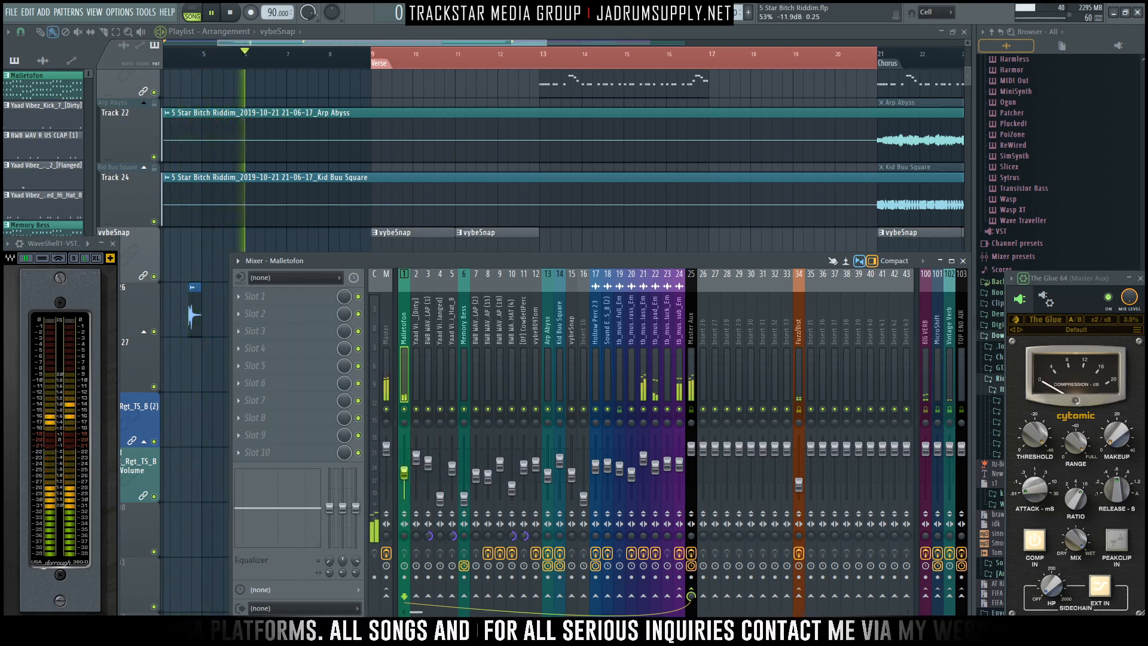
pyautogui.click(257, 296)
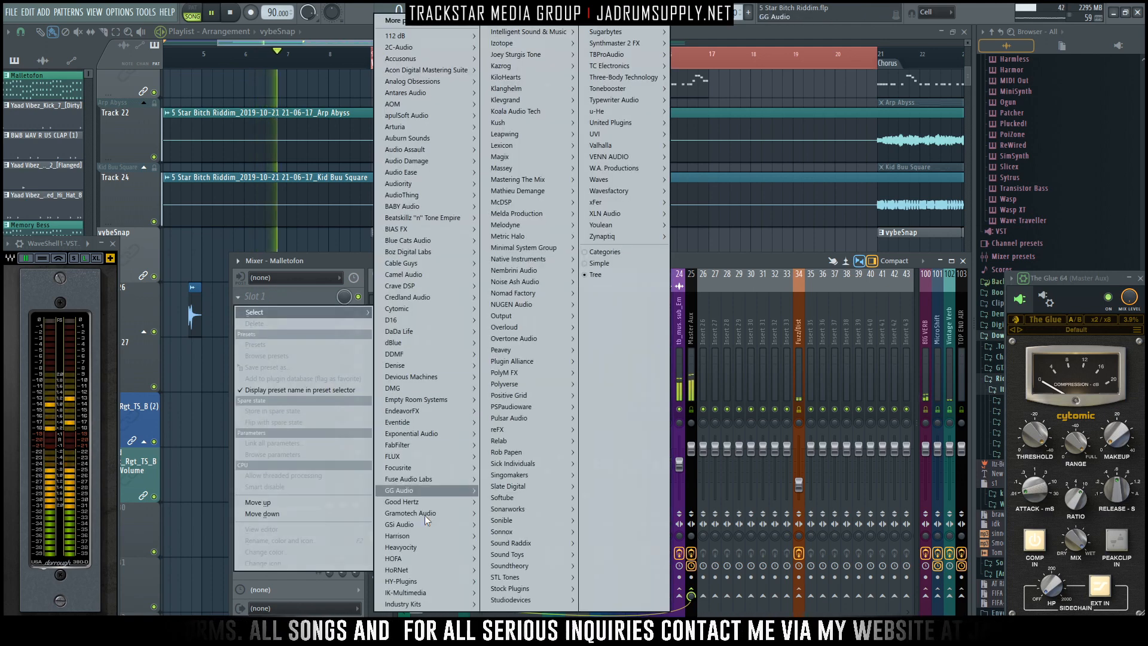
pyautogui.moveTo(536, 586)
pyautogui.moveTo(608, 592)
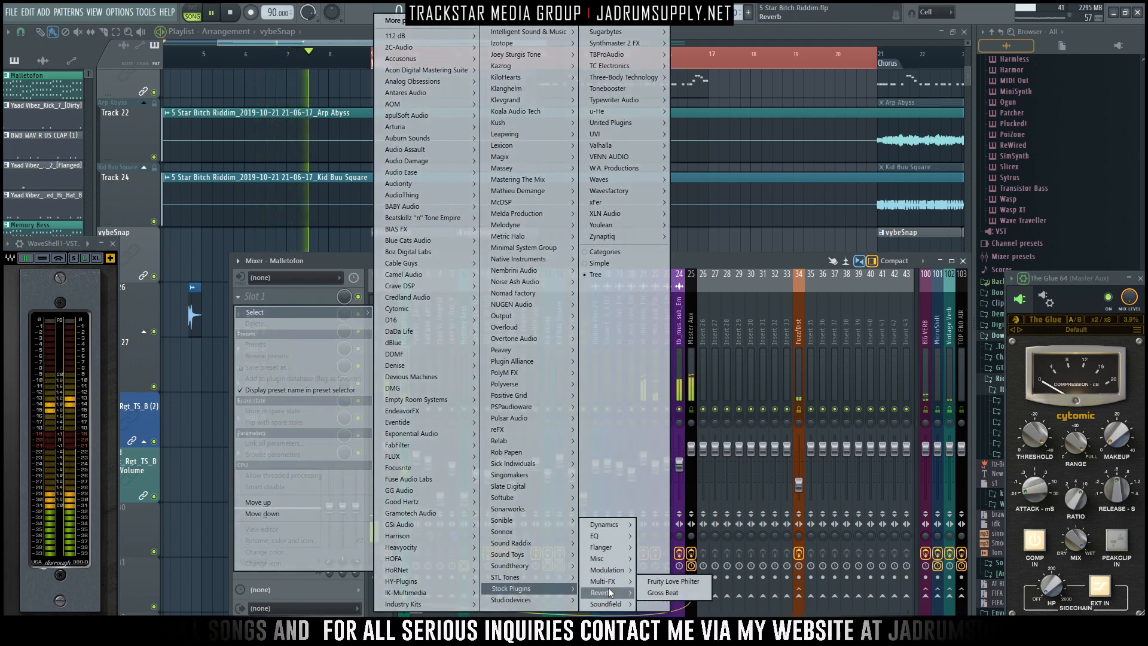
pyautogui.moveTo(619, 536)
pyautogui.click(704, 537)
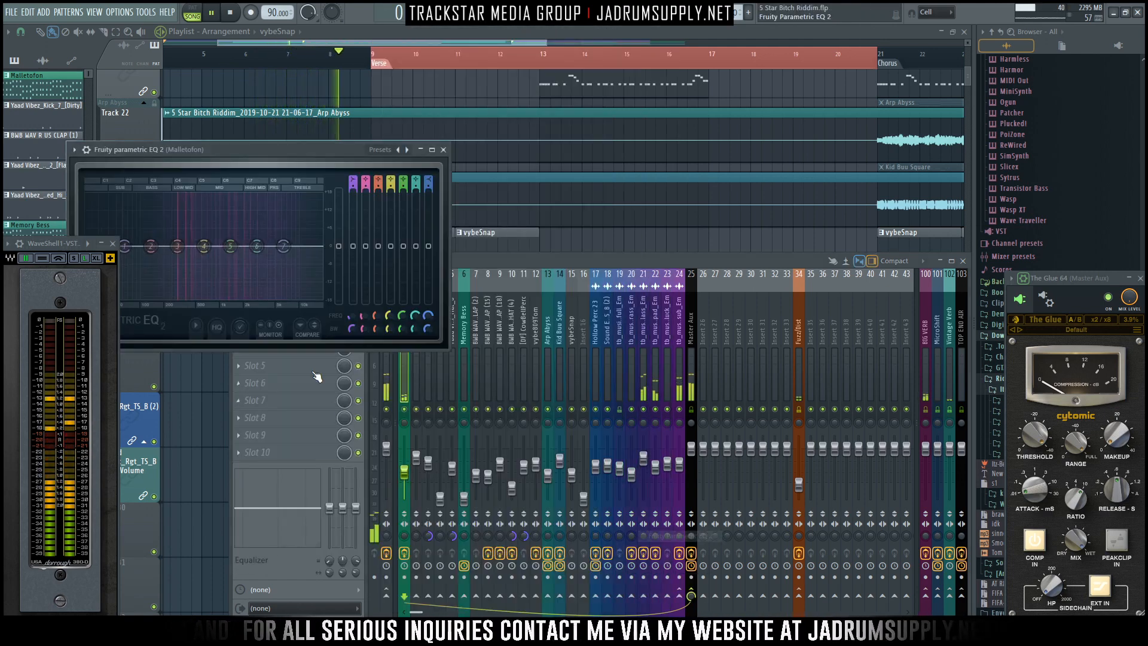
# Turn band 1 of Malletofon's Fruity Parametric EQ 2 into a high-pass filter and shift its cutoff slightly higher.
pyautogui.moveTo(270, 149); pyautogui.dragTo(689, 191)
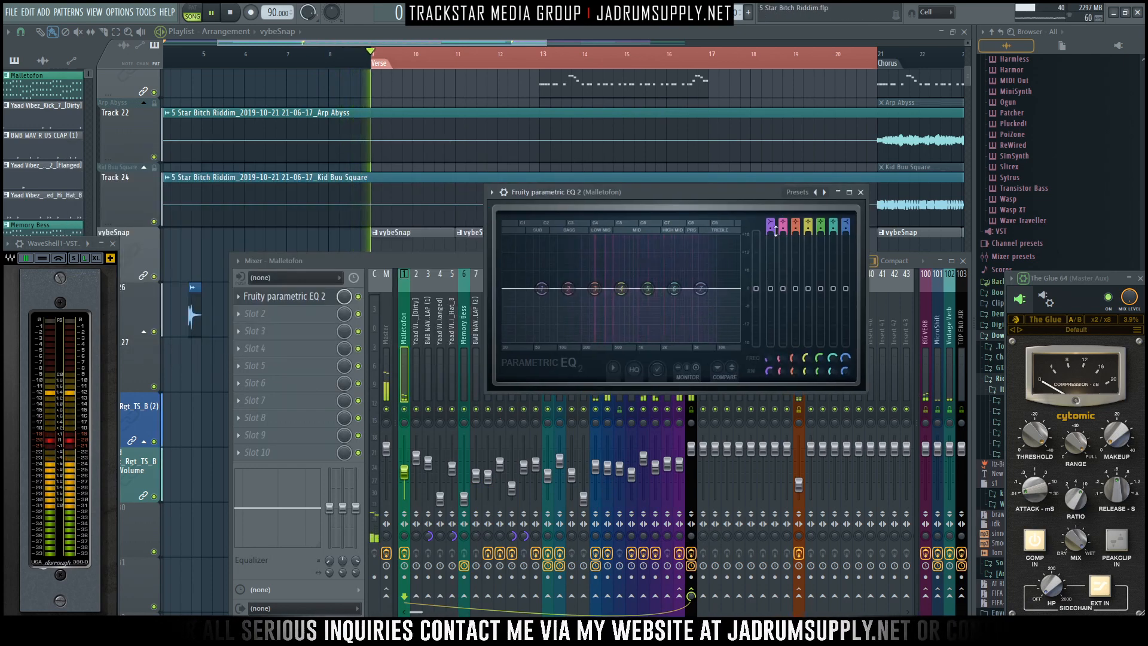
pyautogui.moveTo(771, 227); pyautogui.dragTo(771, 239)
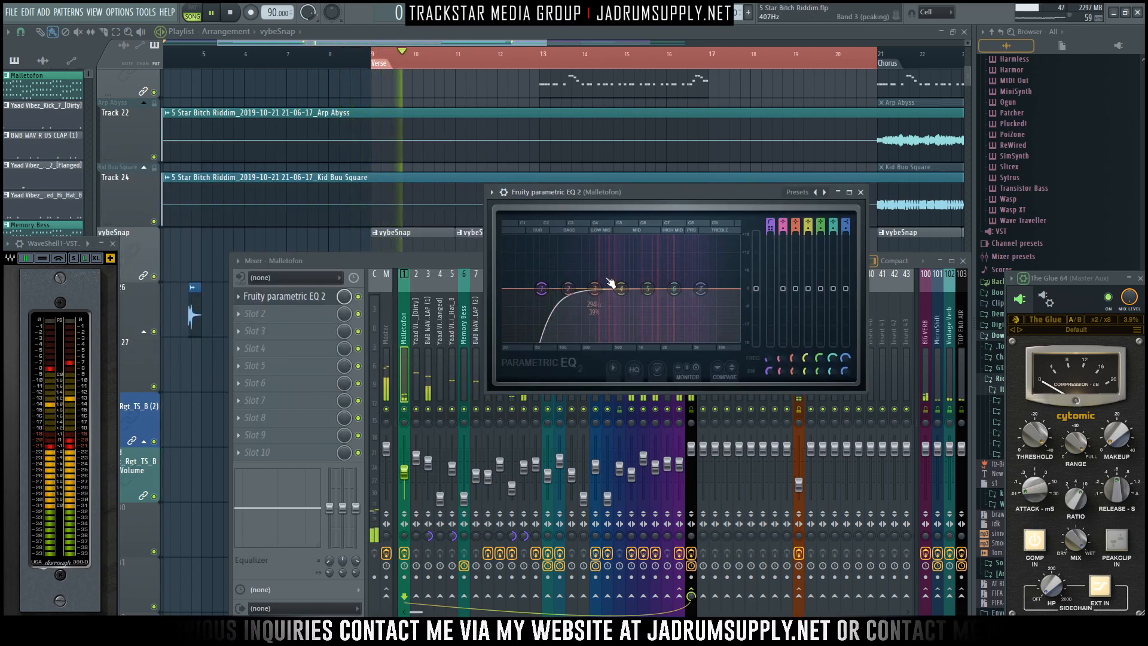
pyautogui.moveTo(541, 289); pyautogui.dragTo(547, 289)
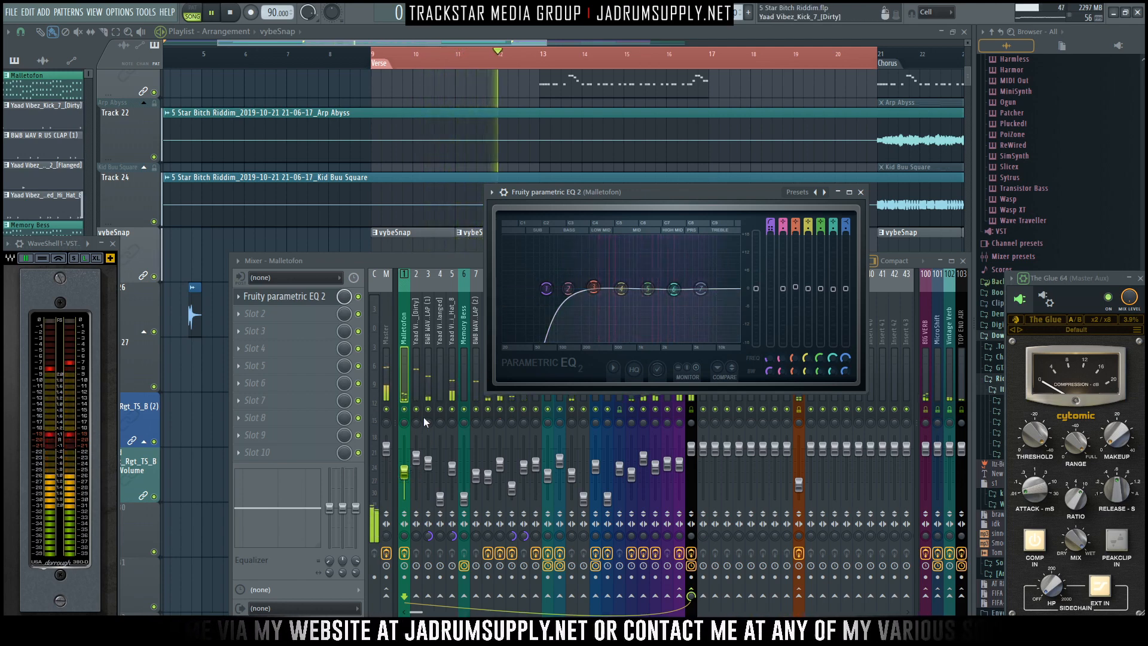
# Raise the volume of the Memory Bess mixer track to roughly the same fader height as Malletofon.
pyautogui.click(414, 475)
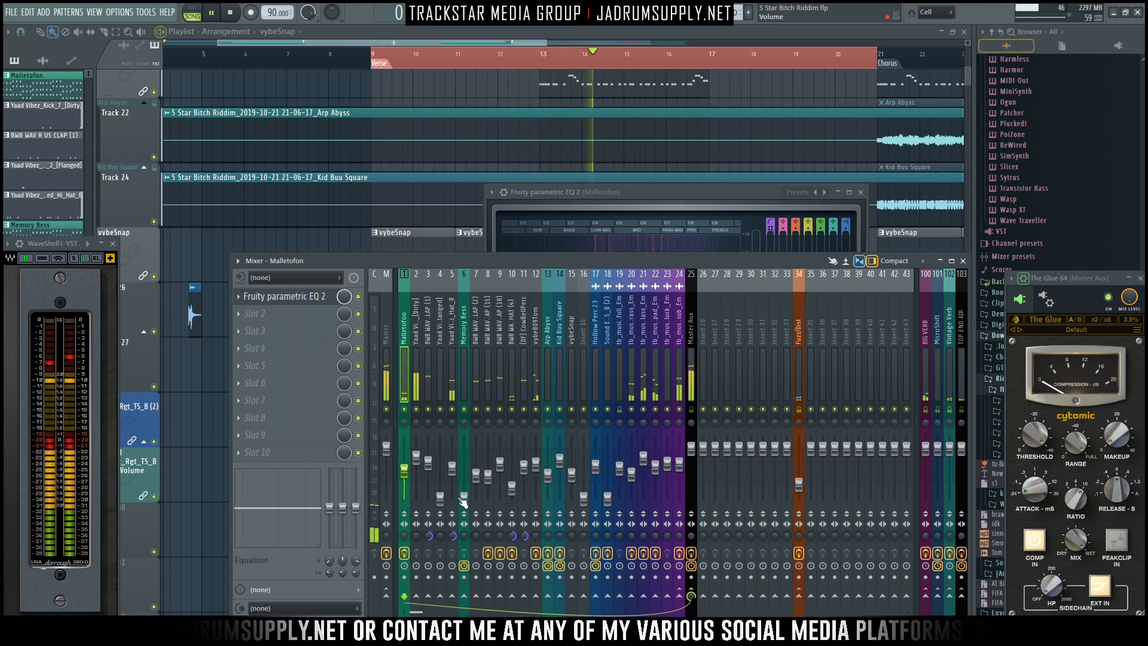
pyautogui.moveTo(465, 496); pyautogui.dragTo(465, 471)
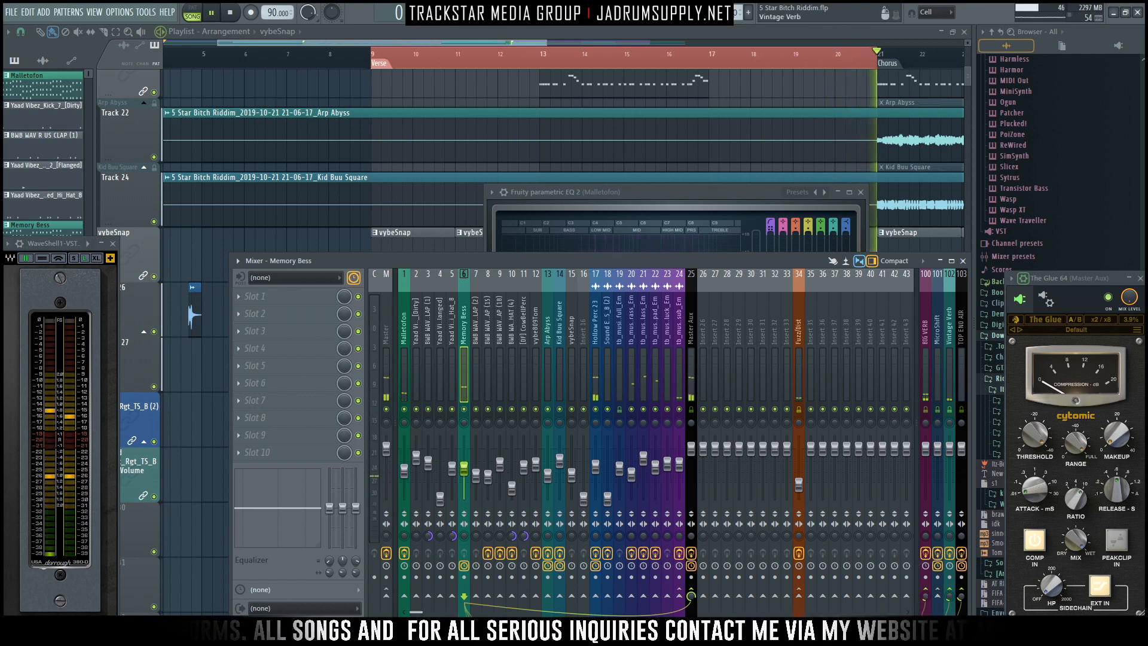
# Clear the playlist's Verse time selection and play the arrangement from the Intro with the Memory Bess mixer track soloed.
pyautogui.click(209, 259)
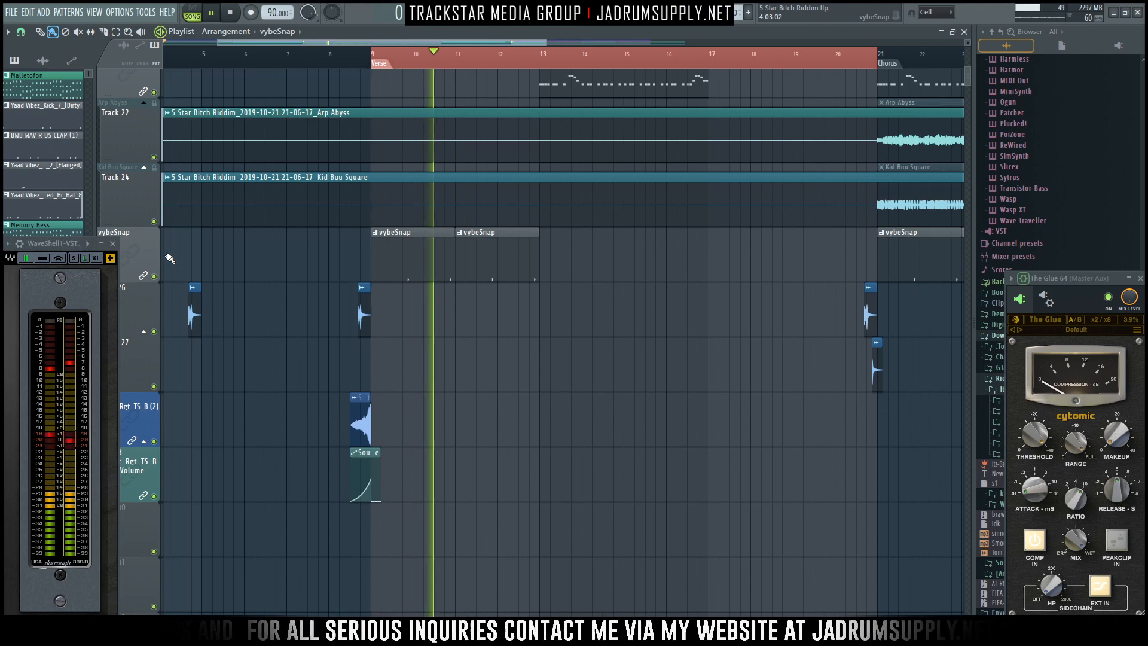
pyautogui.hotkey('ctrl', 'd')
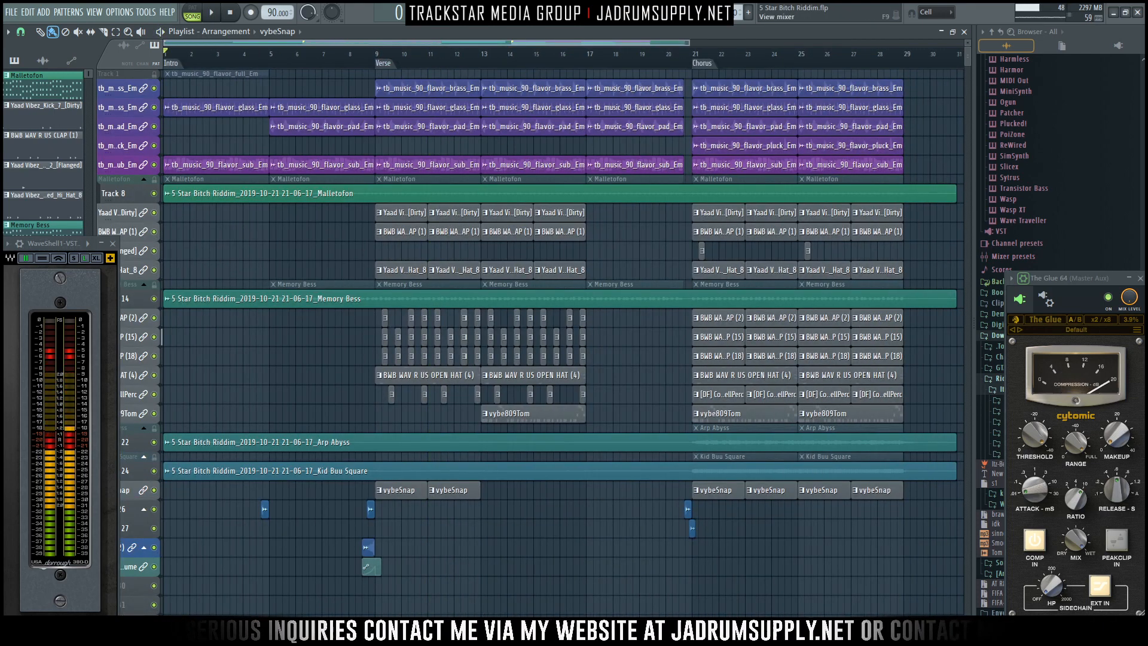
pyautogui.press('F9')
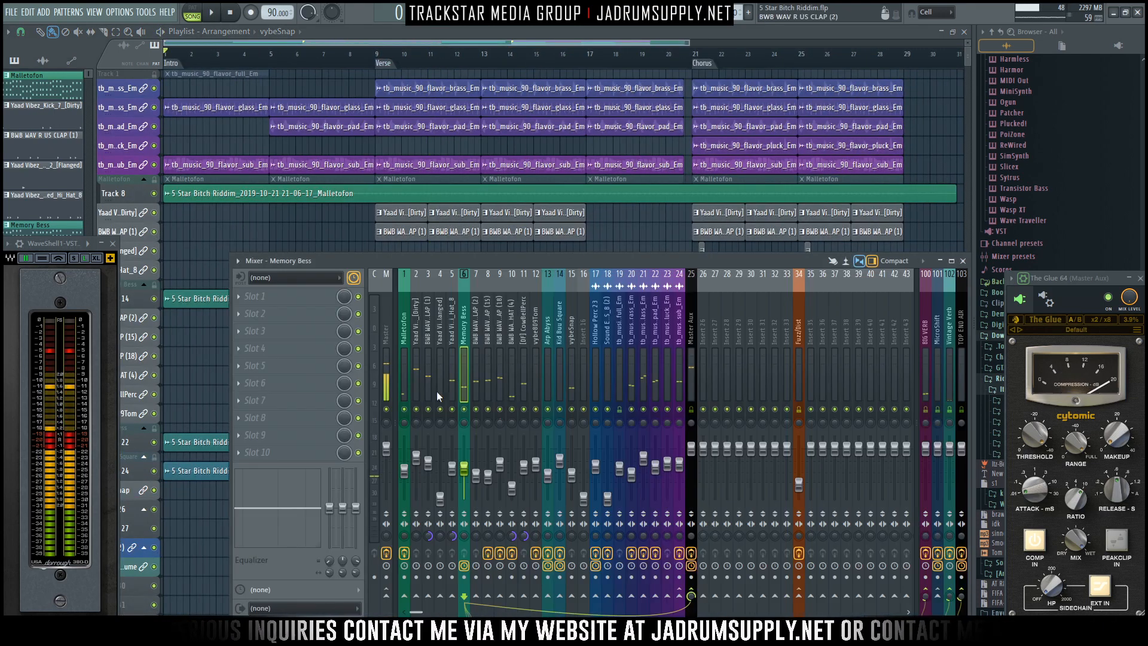
pyautogui.press('space')
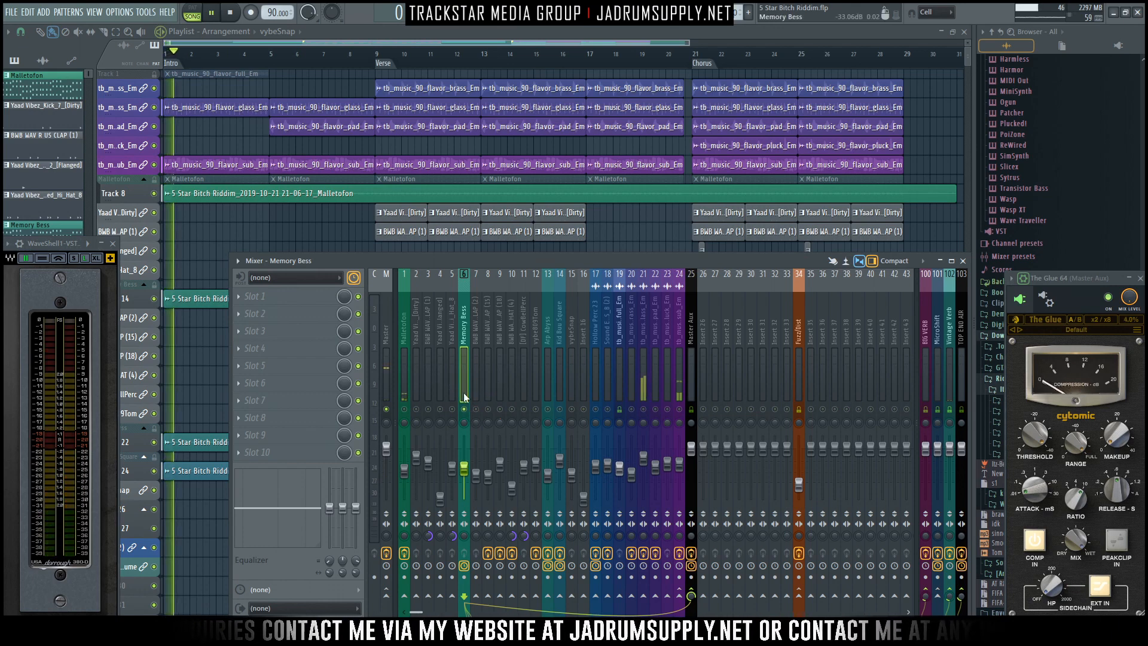
pyautogui.press('alt+KP_Multiply')
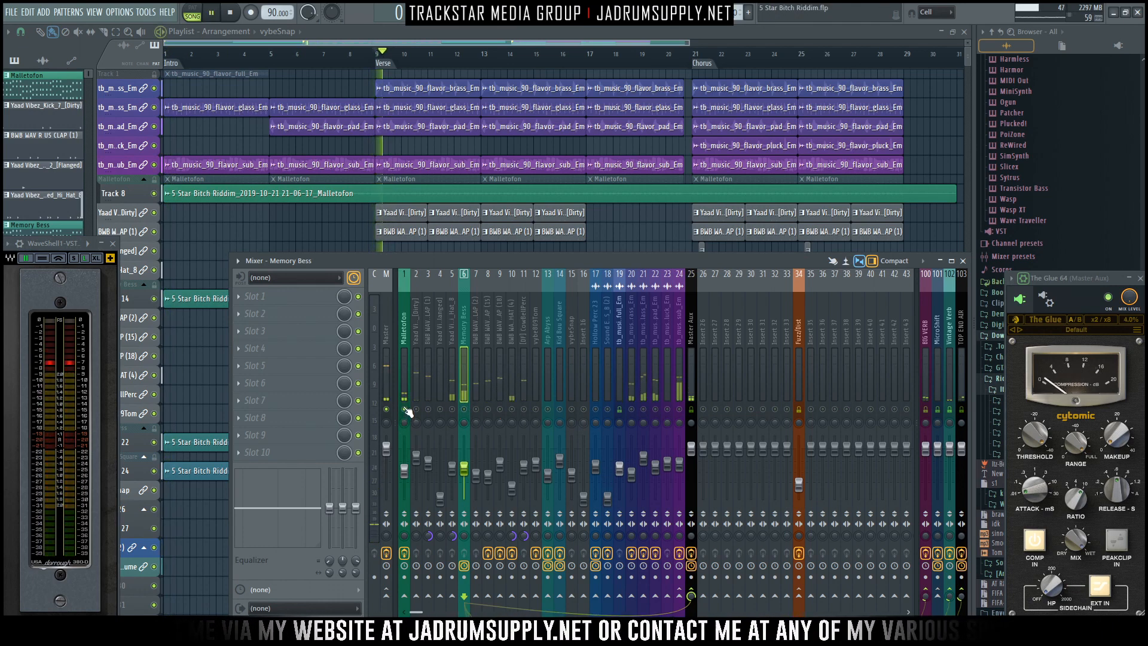
pyautogui.press('space')
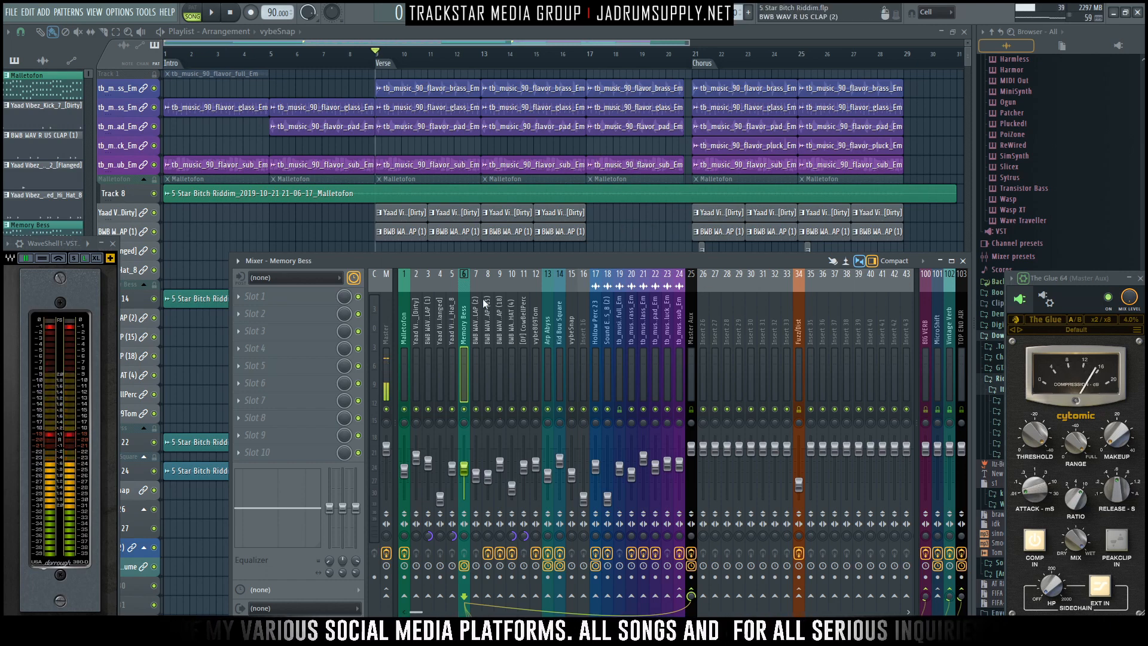
# Play the full arrangement from the Intro and bypass The Glue 64 compressor on the Master Aux mixer track.
pyautogui.press('F9')
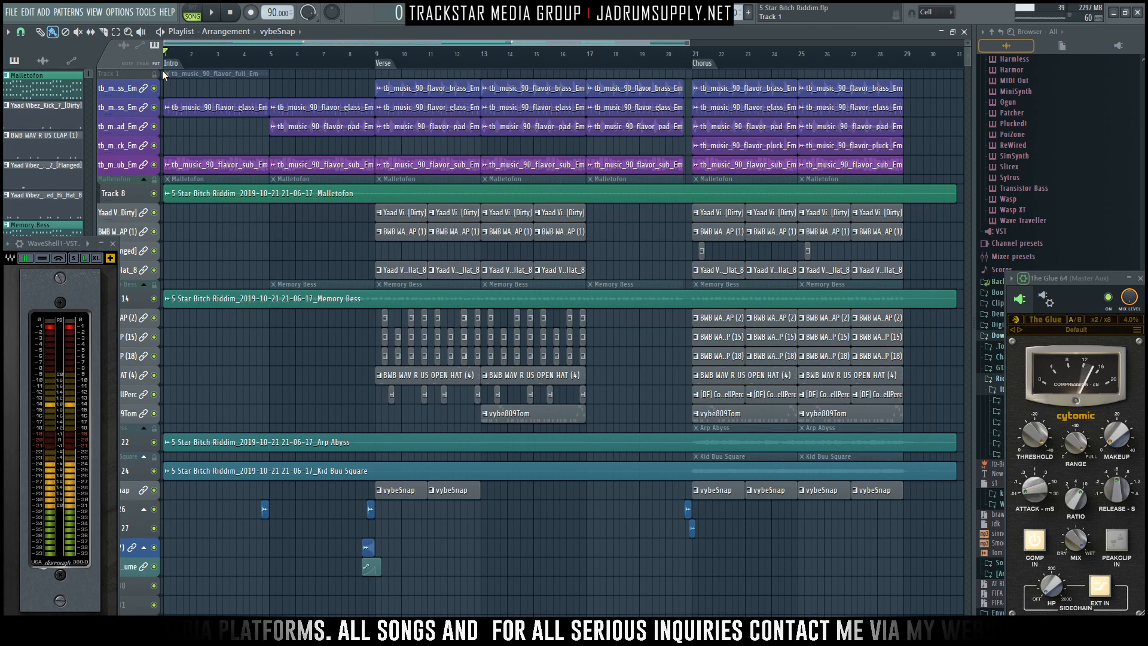
pyautogui.press('space')
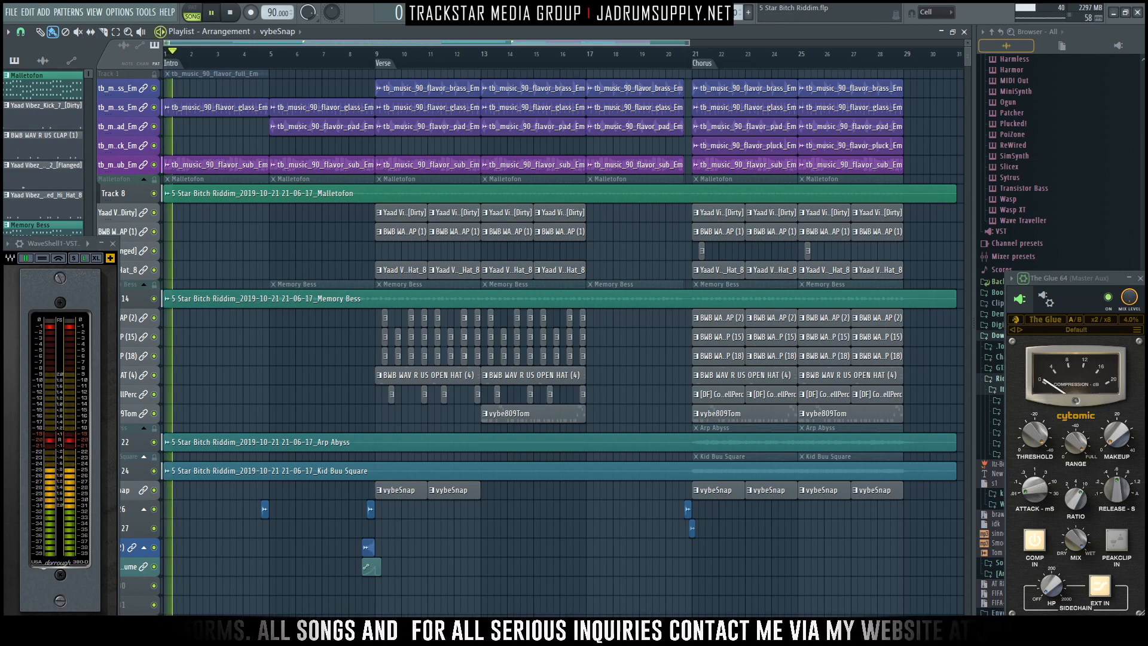
pyautogui.press('F9')
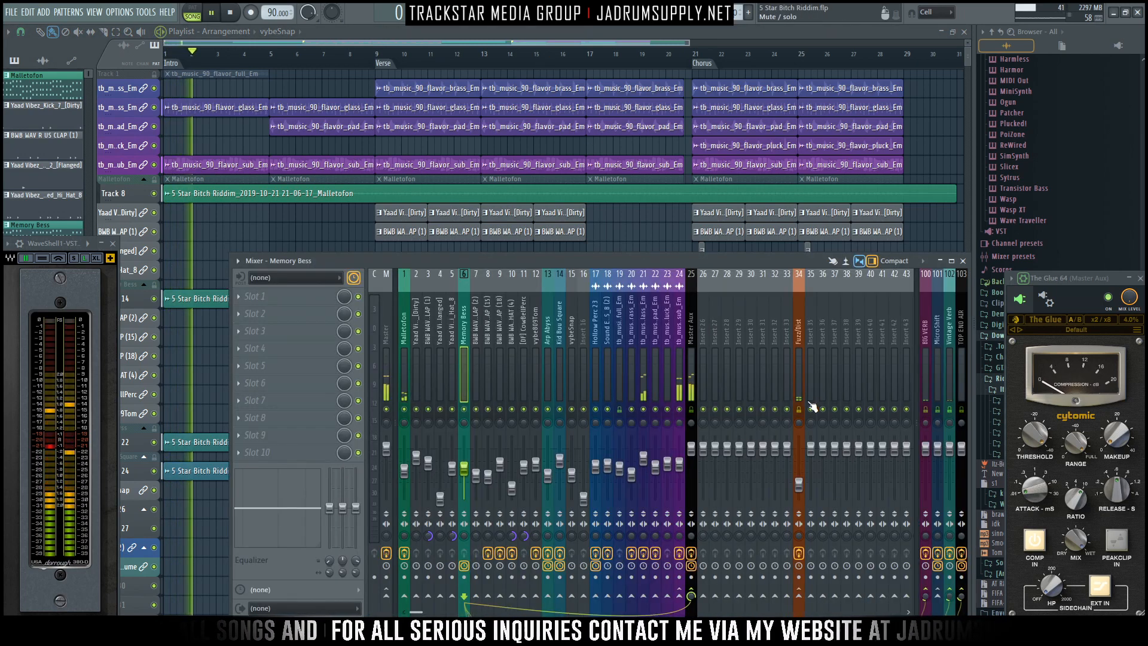
pyautogui.scroll(-8, 824, 380)
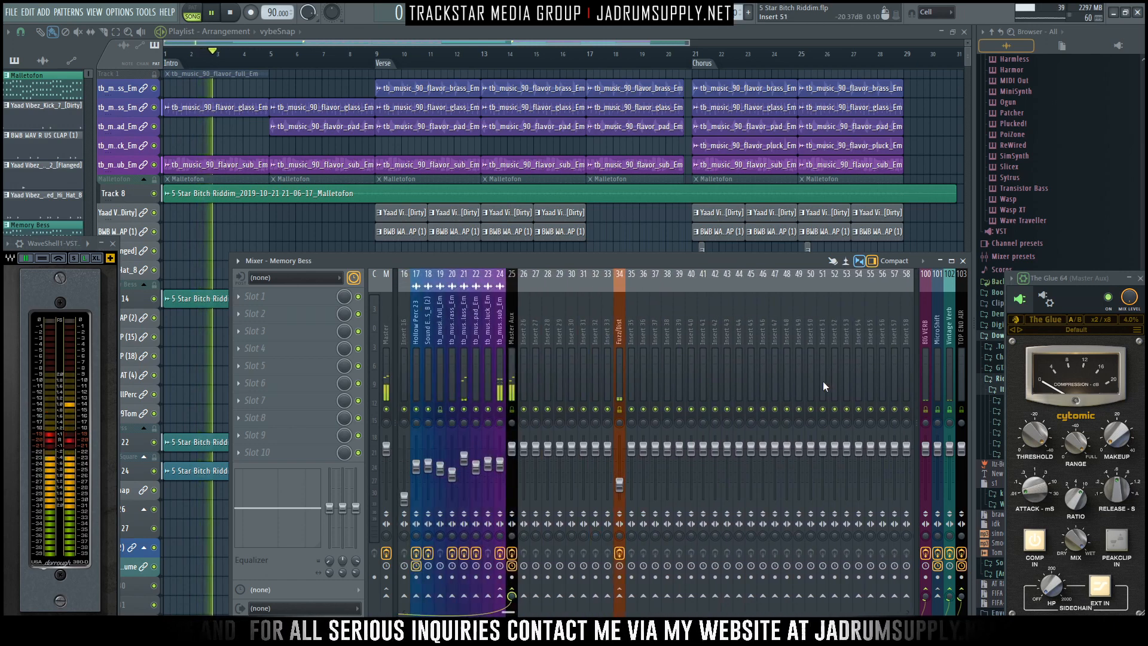
pyautogui.scroll(8, 767, 351)
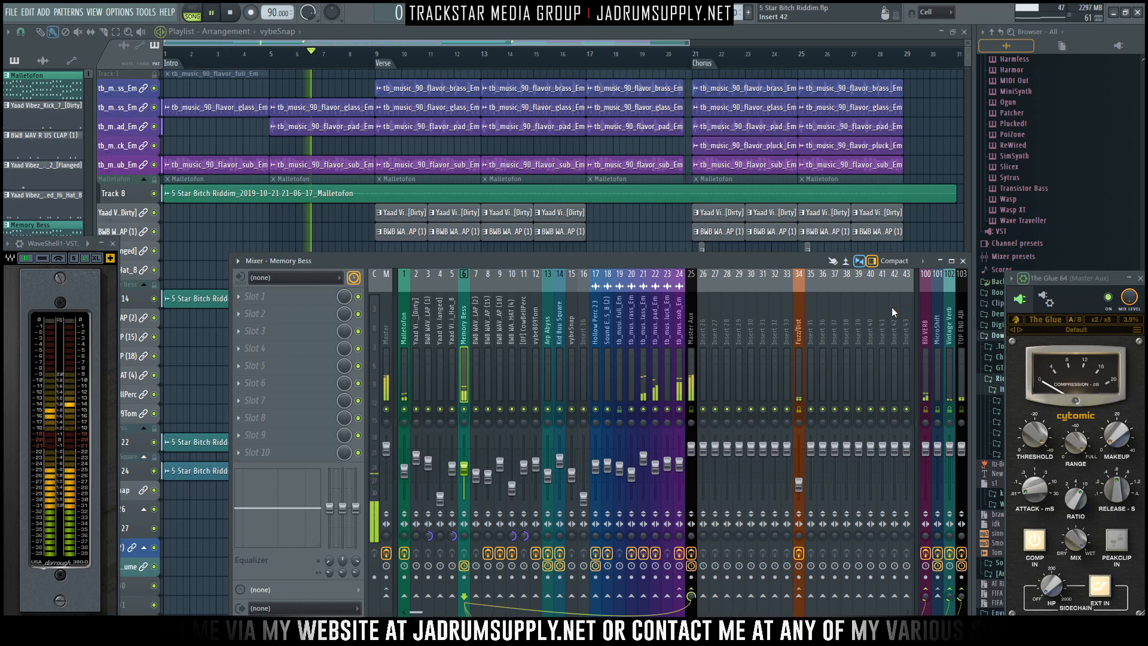
pyautogui.click(1109, 297)
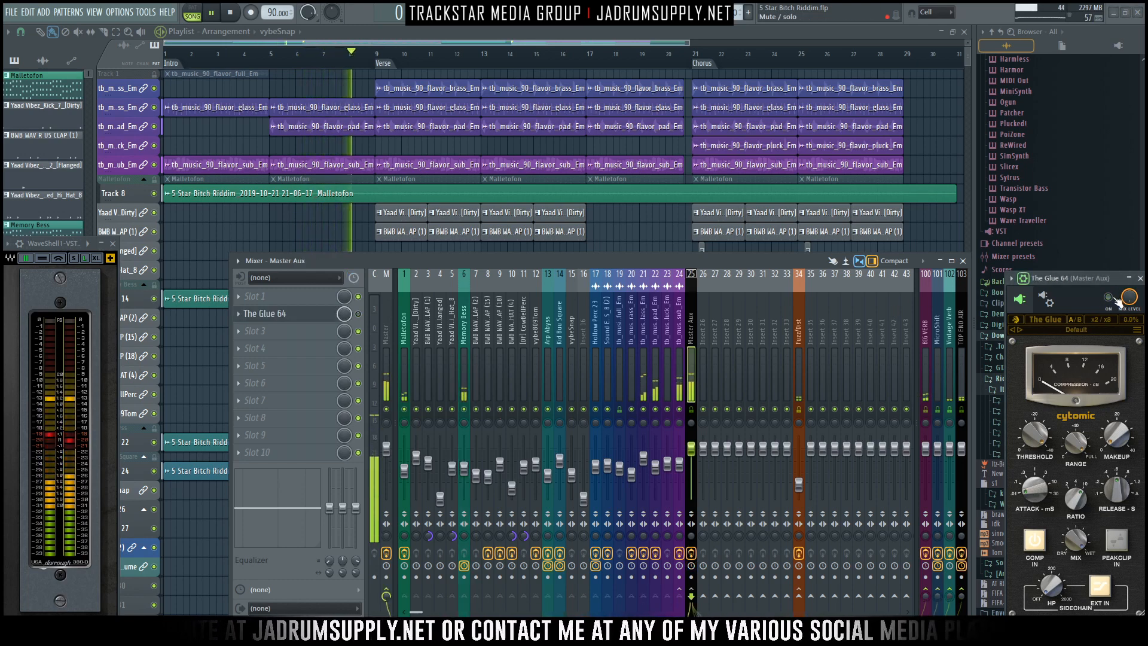